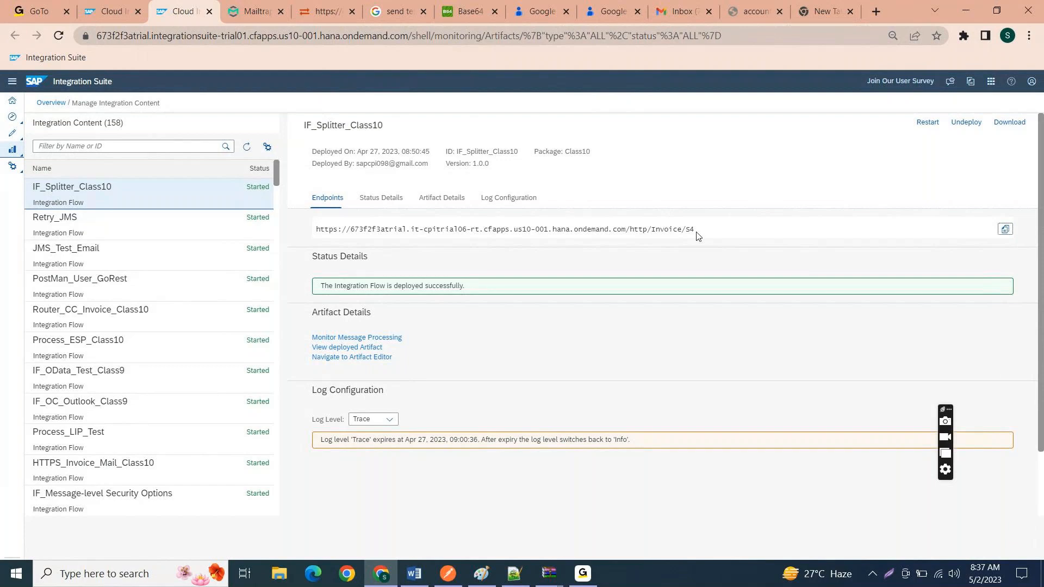
{"action": "left_click", "coordinate": [378, 229]}
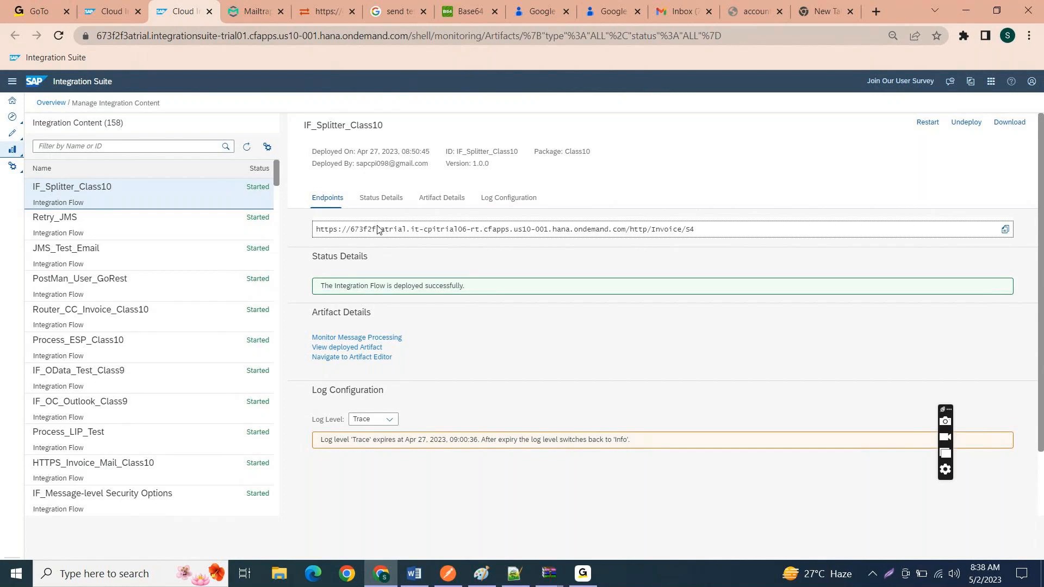
{"action": "left_click", "coordinate": [963, 11]}
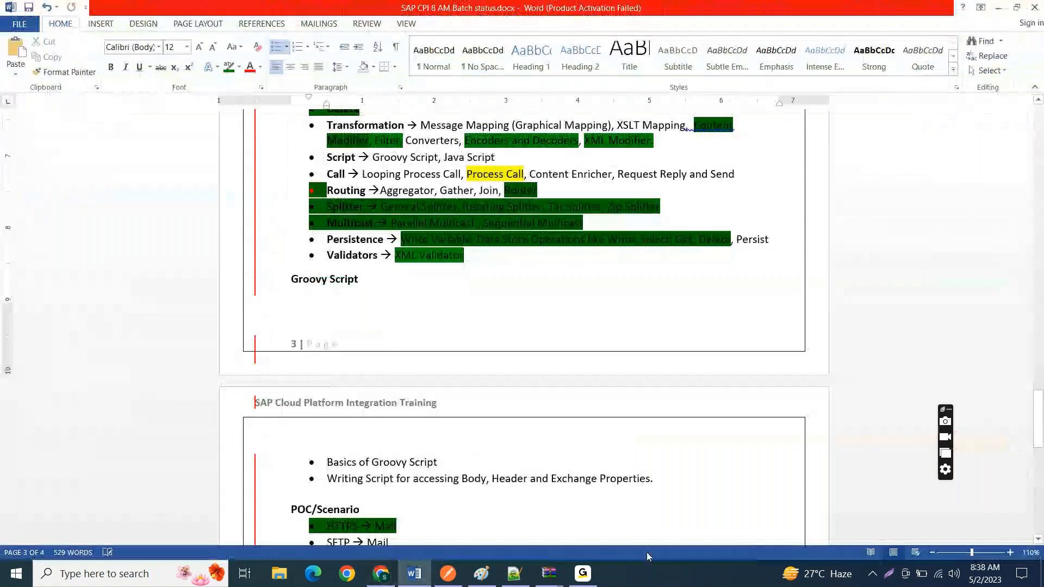
{"action": "left_click", "coordinate": [583, 575]}
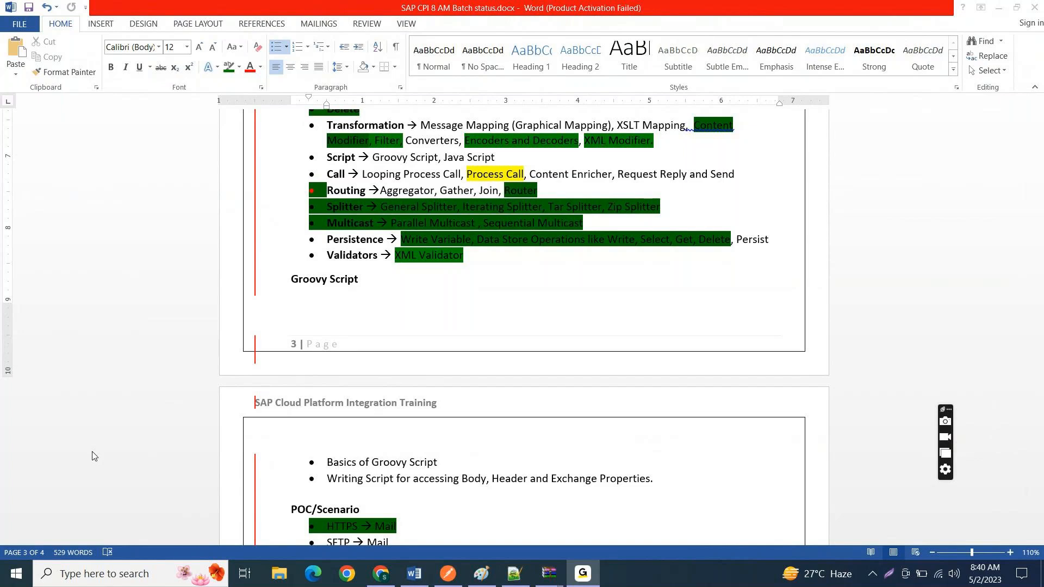
Step: Switch to Postman and examine the Invoice/S4 POST request's raw body and the available raw format options
{"action": "left_click", "coordinate": [449, 575]}
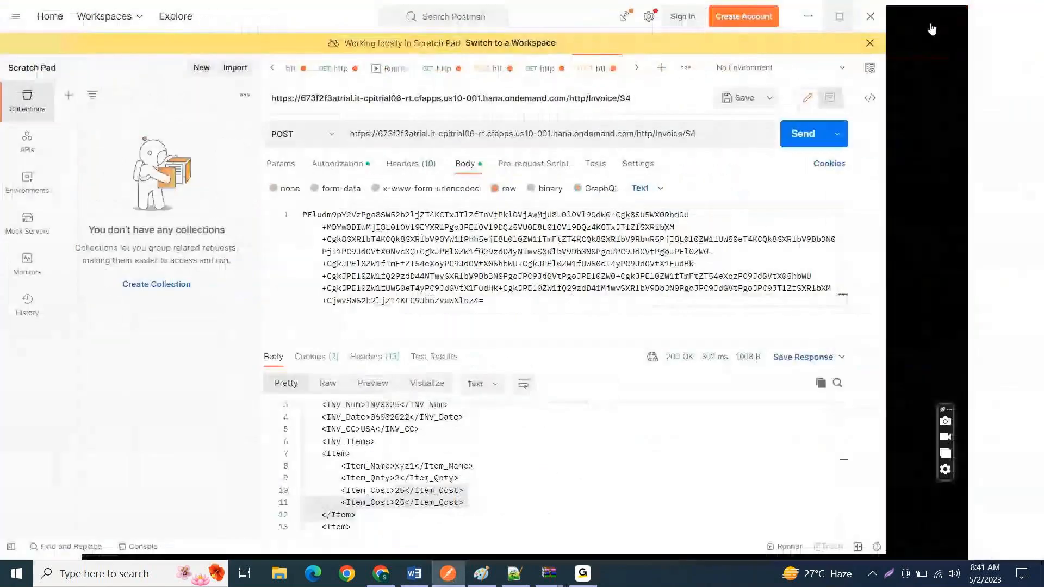
{"action": "left_click", "coordinate": [520, 138]}
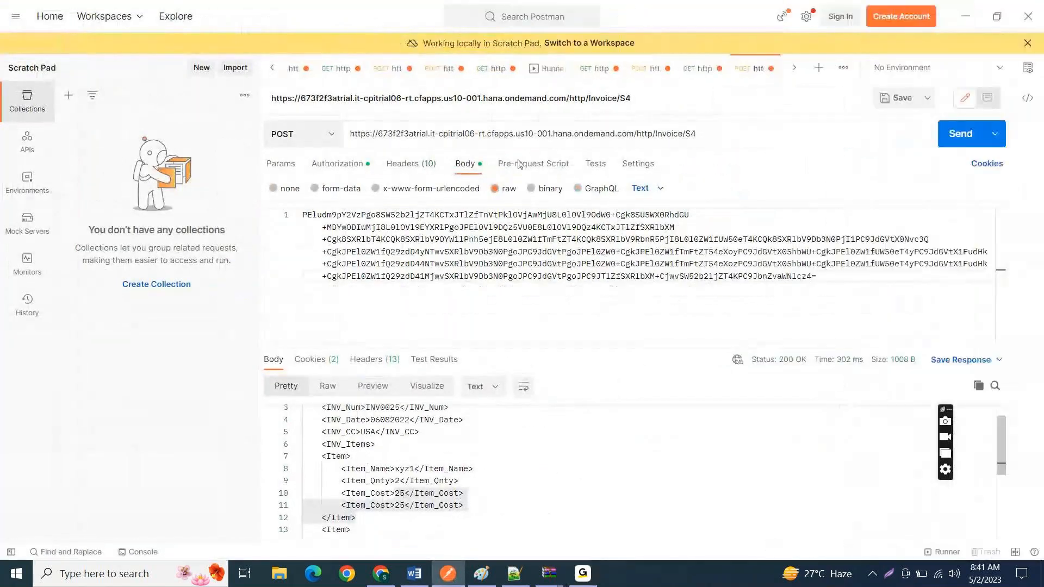
{"action": "left_click", "coordinate": [515, 262]}
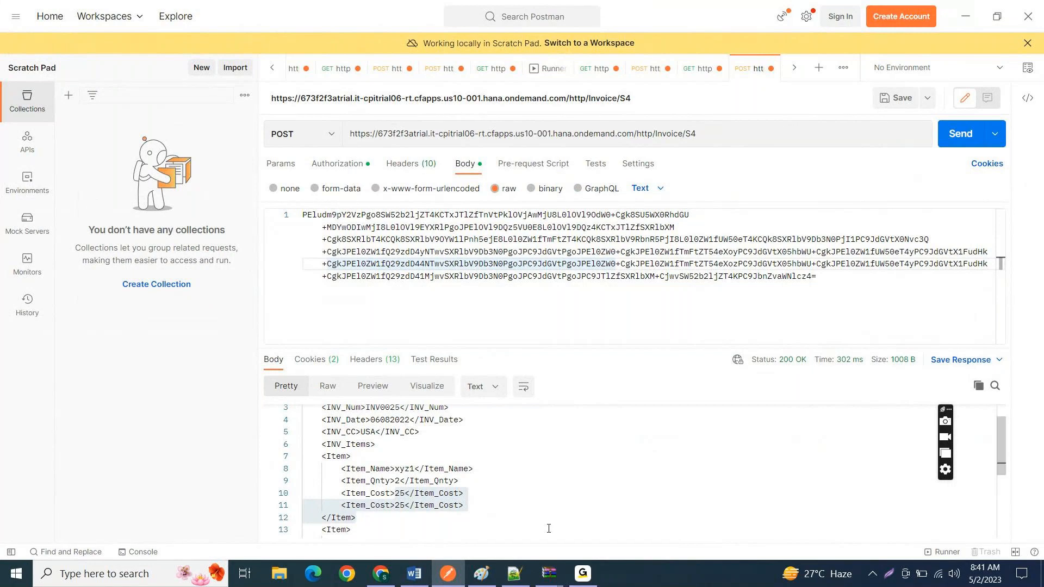
{"action": "left_click", "coordinate": [840, 286]}
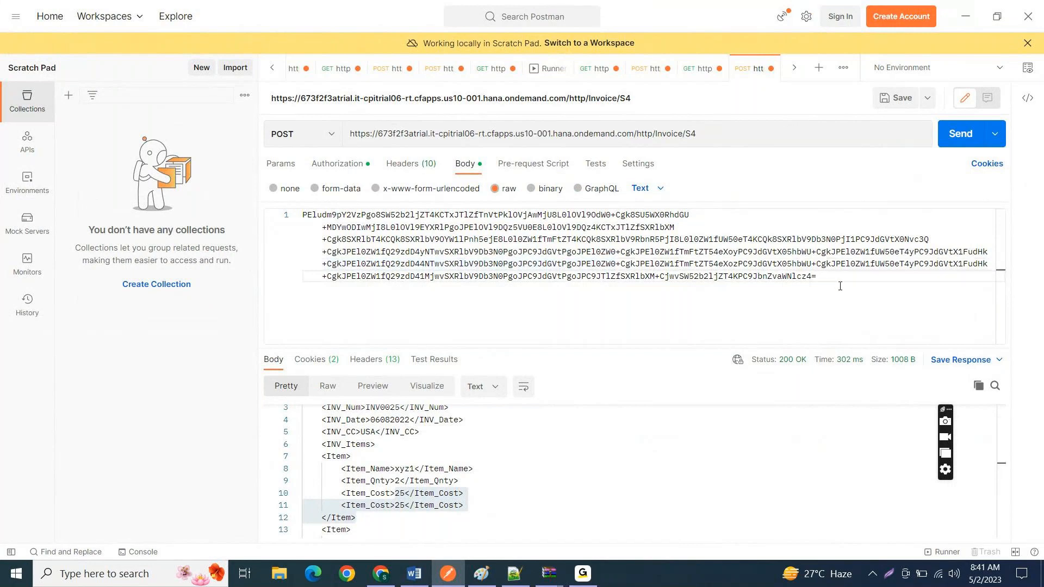
{"action": "key", "text": "ctrl+a"}
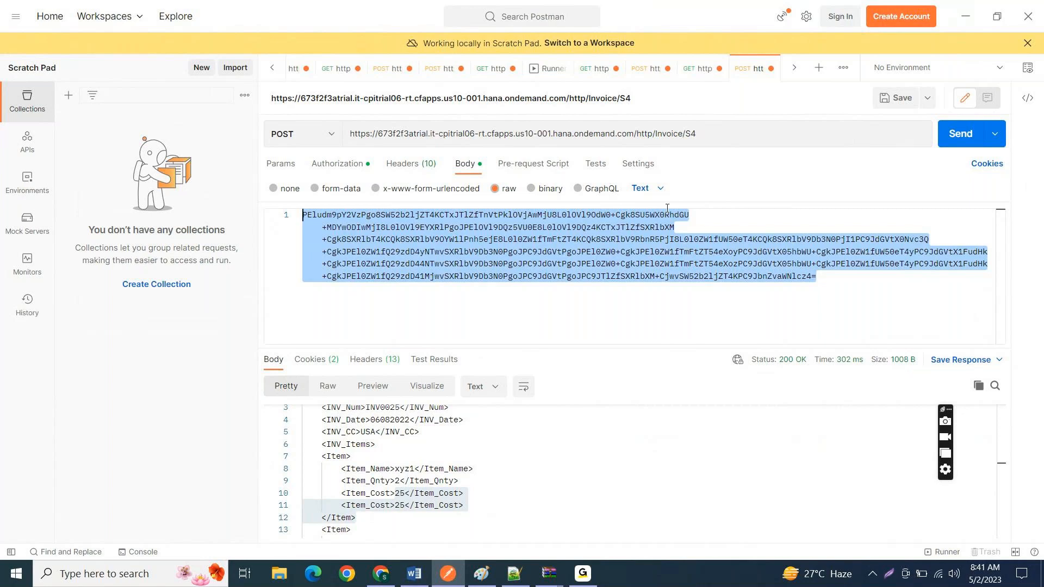
{"action": "left_click", "coordinate": [645, 190]}
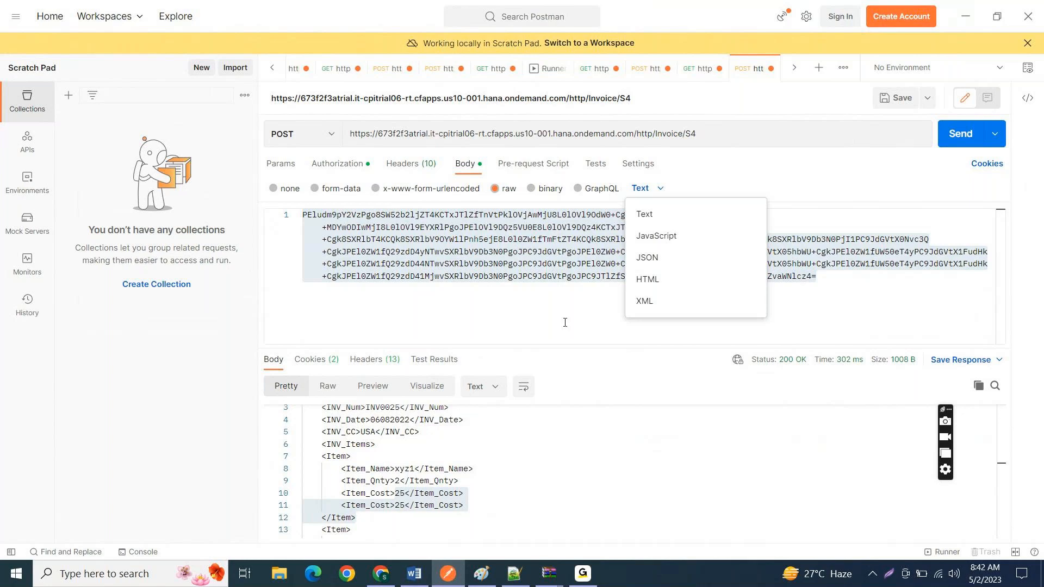
{"action": "left_click", "coordinate": [531, 304]}
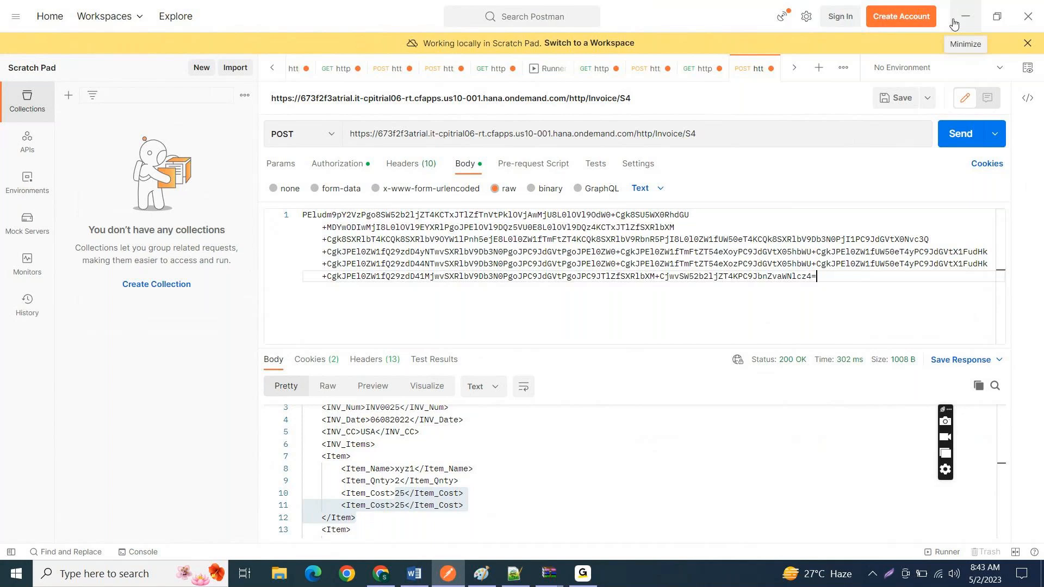
Step: Switch back to Chrome's Integration Suite design page and close the two Google tabs, the inbox, the account page and the new tab
{"action": "left_click", "coordinate": [954, 24]}
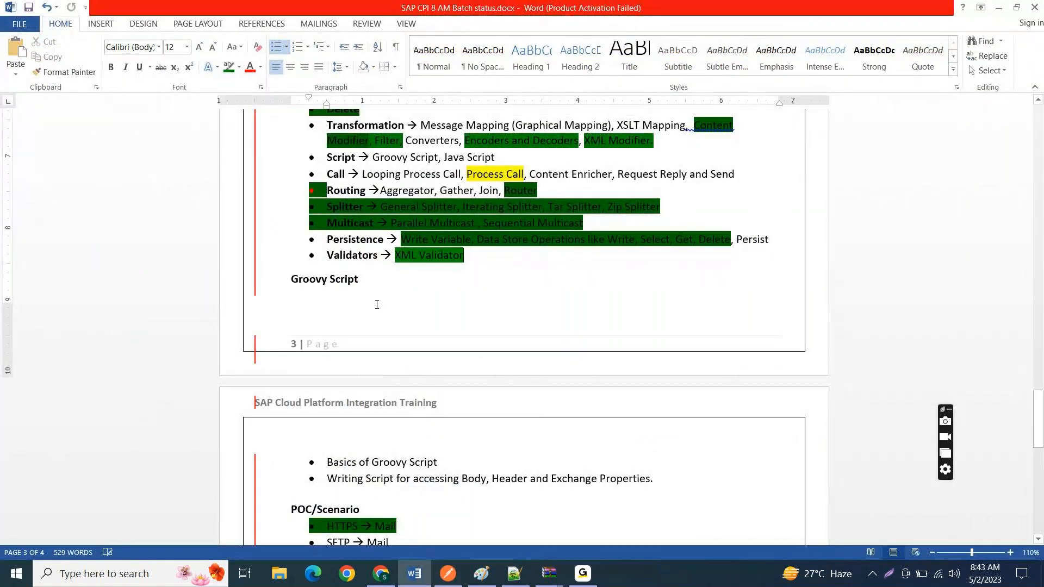
{"action": "left_click", "coordinate": [594, 166]}
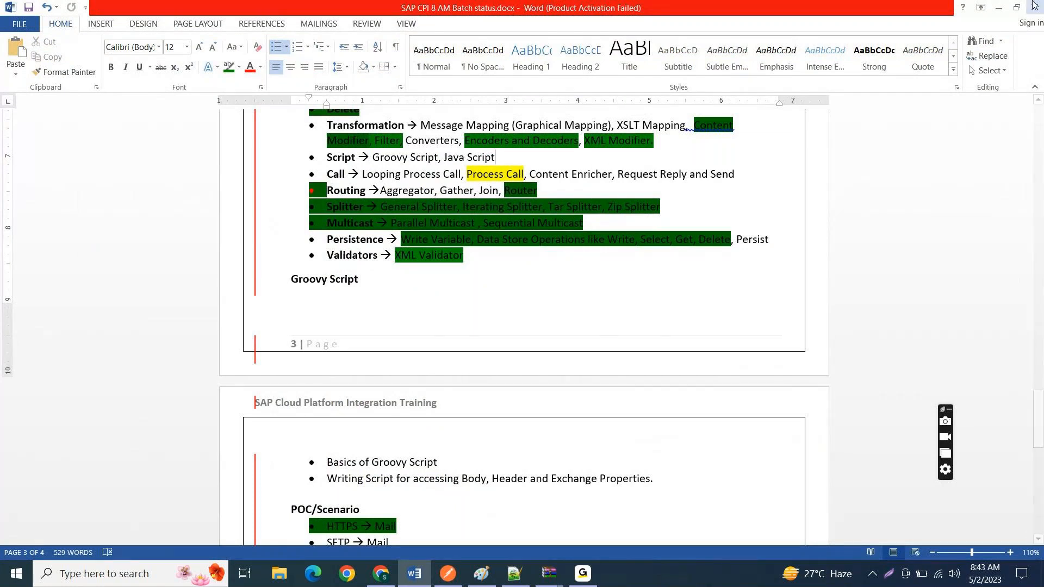
{"action": "left_click", "coordinate": [998, 7]}
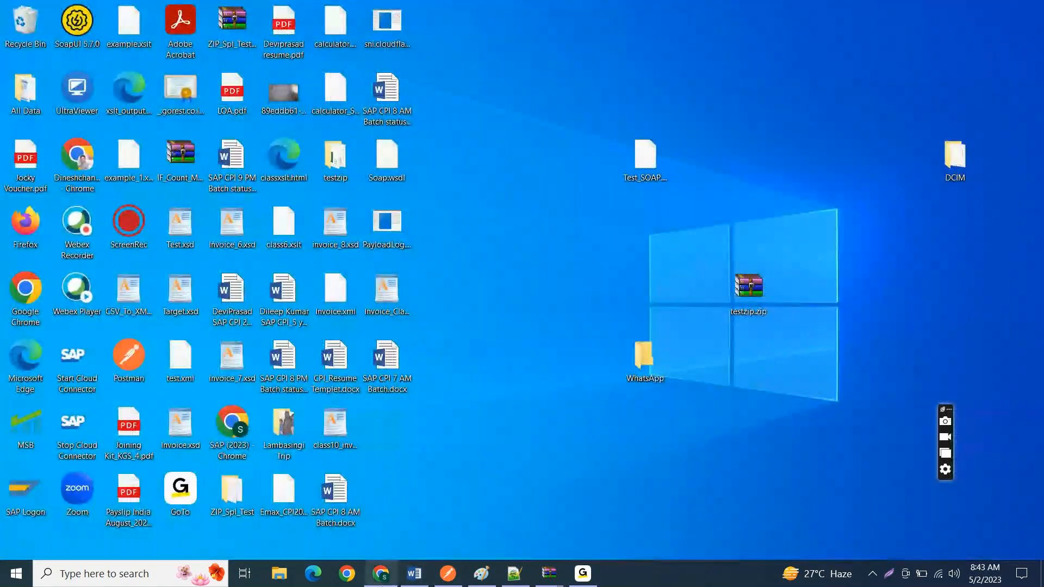
{"action": "left_click", "coordinate": [382, 574]}
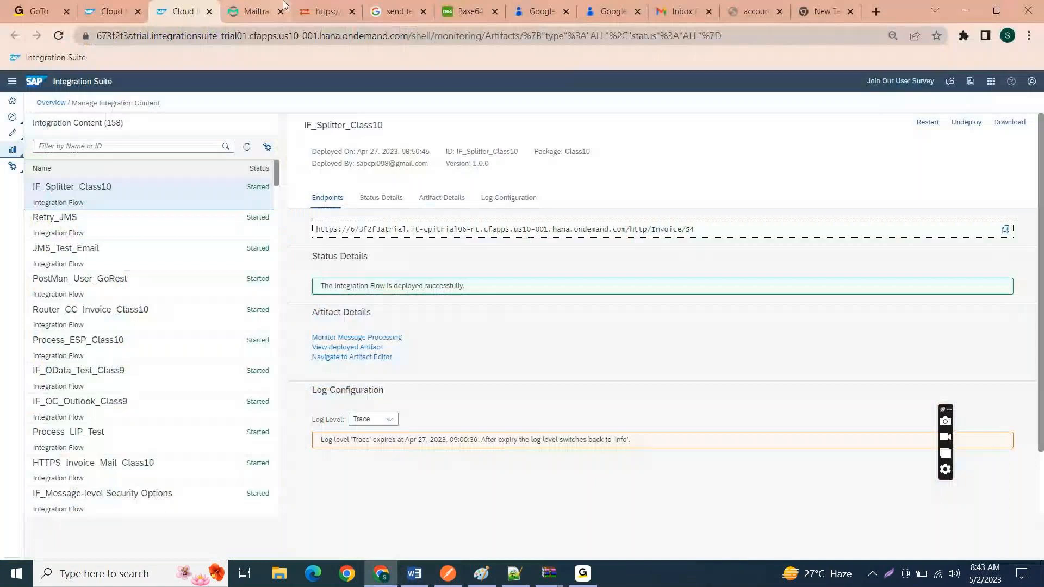
{"action": "left_click", "coordinate": [109, 11]}
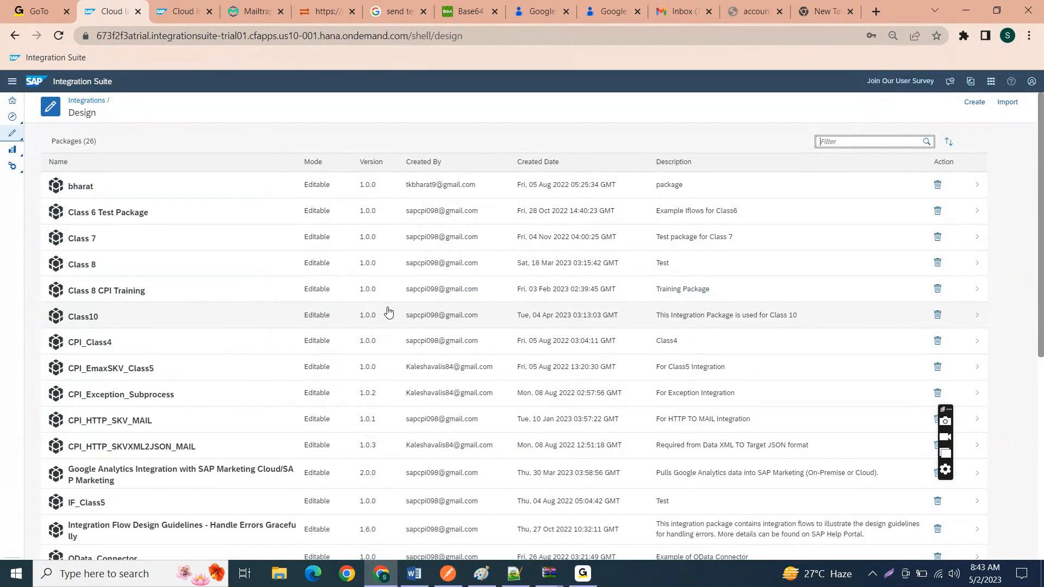
{"action": "left_click", "coordinate": [566, 11]}
{"action": "left_click", "coordinate": [566, 12]}
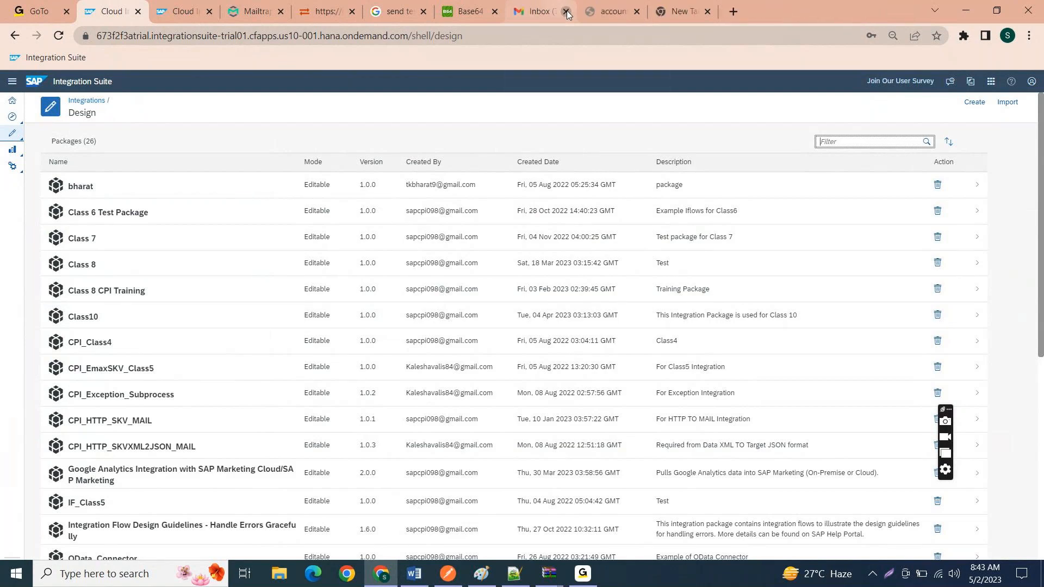
{"action": "left_click", "coordinate": [566, 12]}
{"action": "left_click", "coordinate": [566, 12]}
{"action": "left_click", "coordinate": [566, 12]}
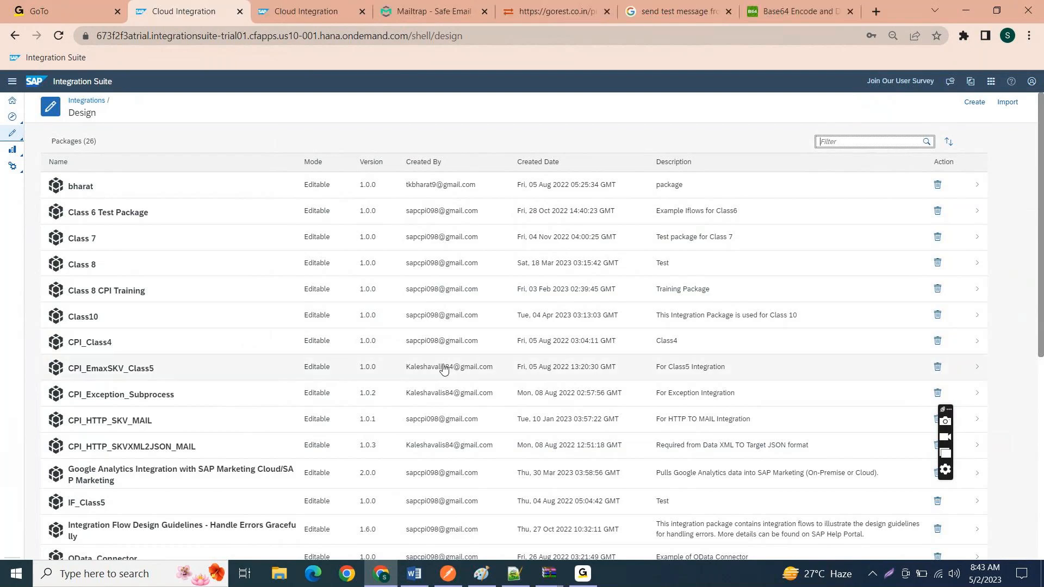
Step: Open the artifacts of the Class10 package and put the package into edit mode, closing the previous session
{"action": "left_click", "coordinate": [107, 315]}
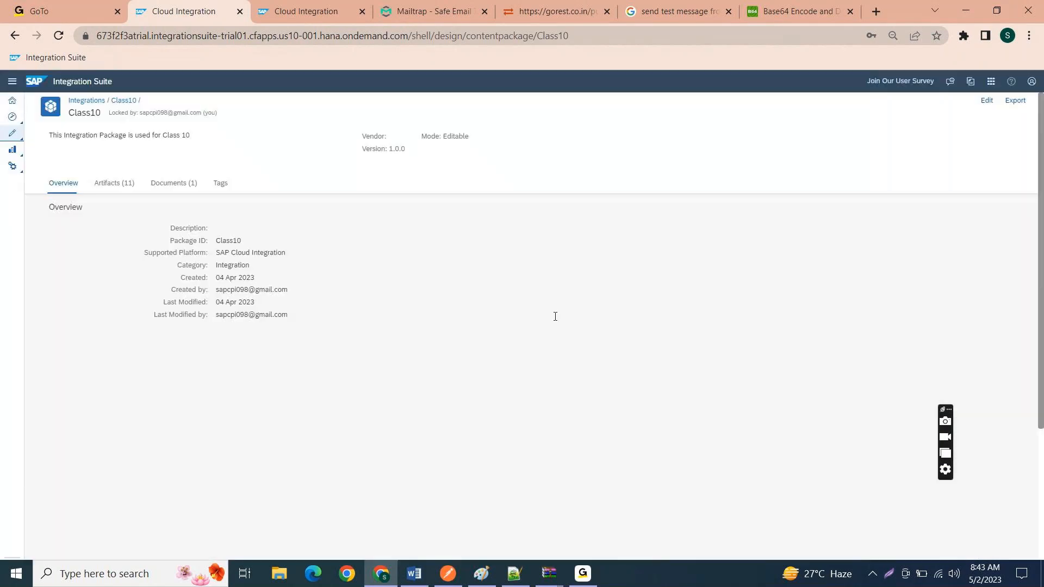
{"action": "left_click", "coordinate": [80, 191]}
{"action": "left_click", "coordinate": [125, 191]}
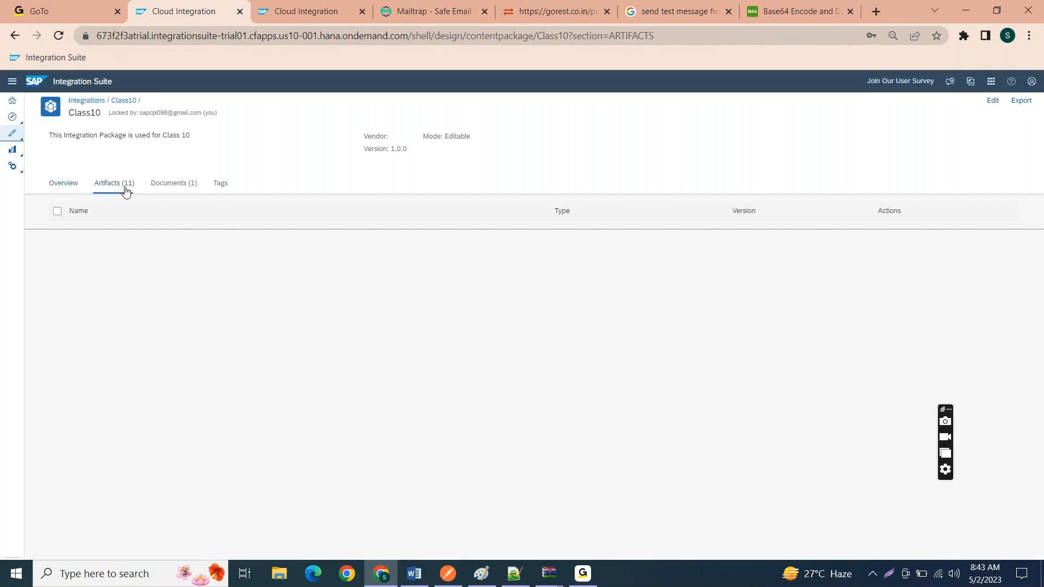
{"action": "left_click", "coordinate": [988, 101]}
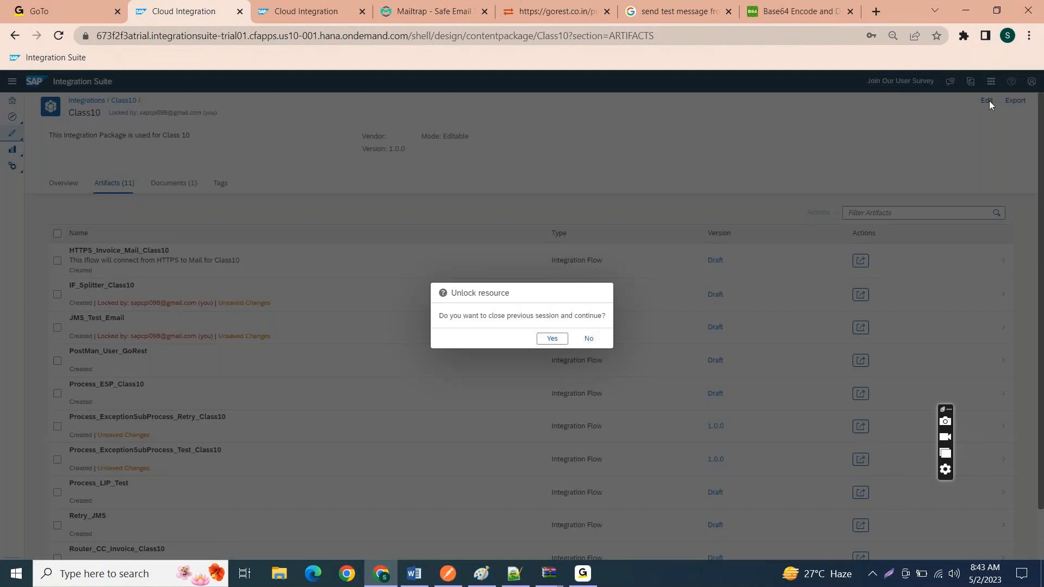
{"action": "left_click", "coordinate": [539, 340]}
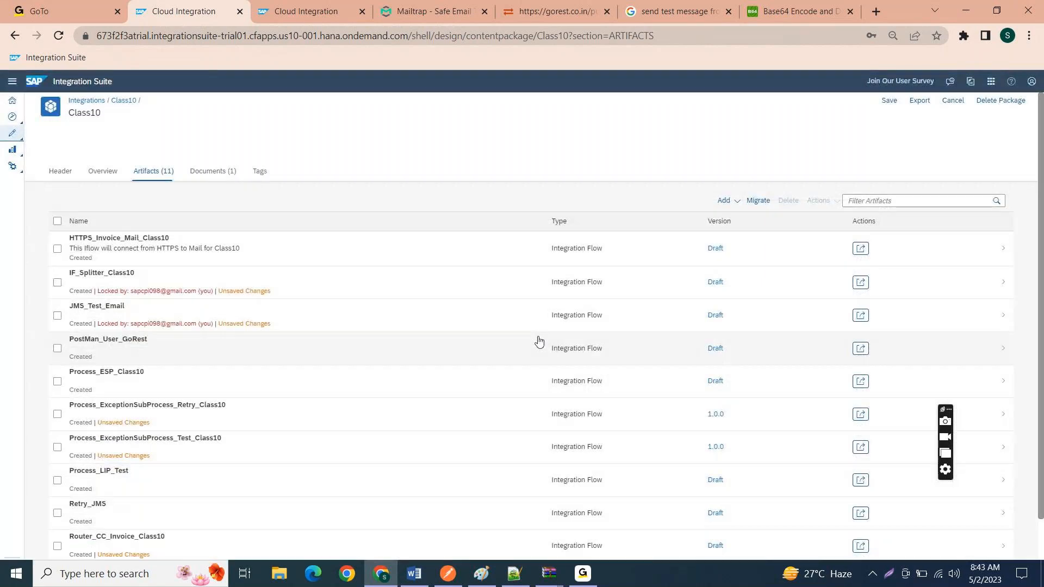
Step: Add a new integration flow named IF_SOAP_To_SOAP_Class10 to the Class10 package
{"action": "left_click", "coordinate": [727, 201]}
{"action": "left_click", "coordinate": [721, 221]}
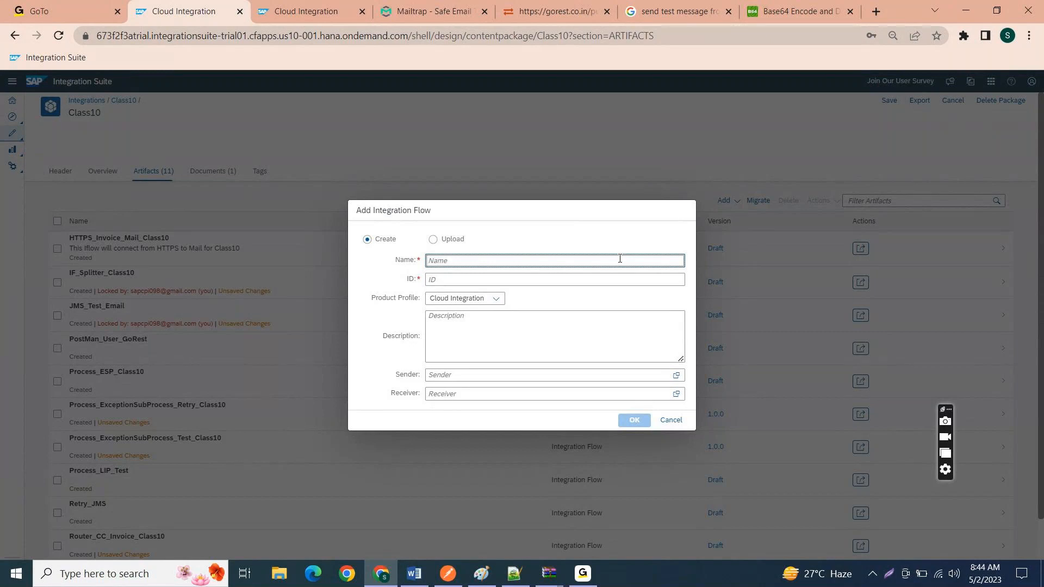
{"action": "type", "text": "IF_"}
{"action": "type", "text": "SOAP_To"}
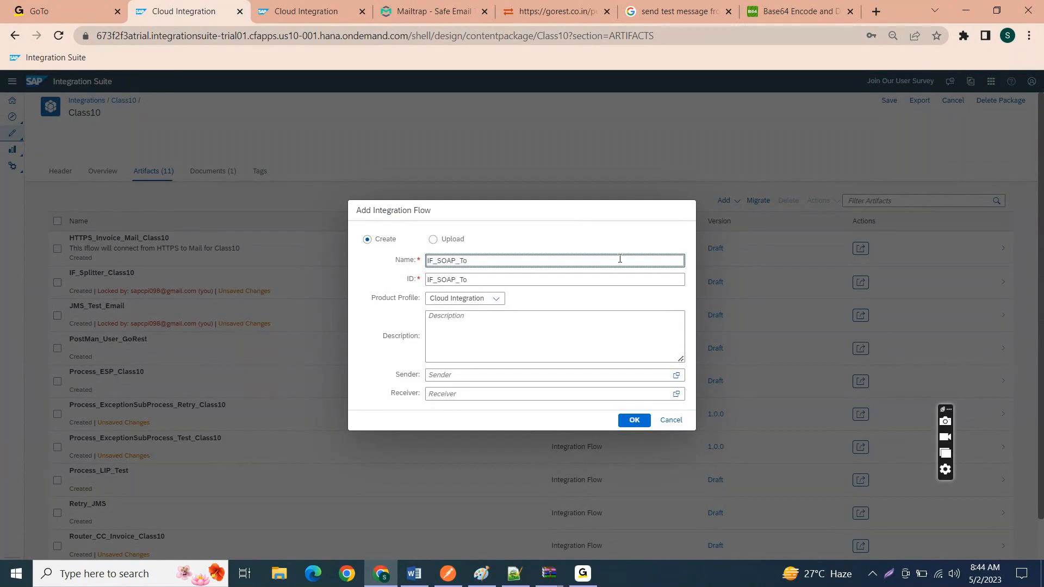
{"action": "type", "text": "_SOAP_"}
{"action": "type", "text": "Class10"}
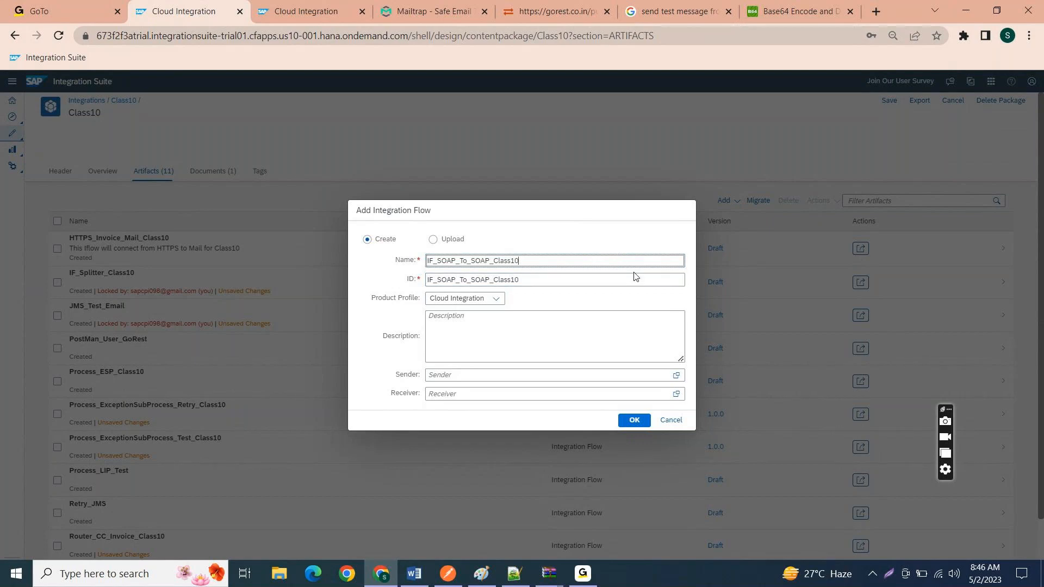
{"action": "left_click", "coordinate": [634, 422]}
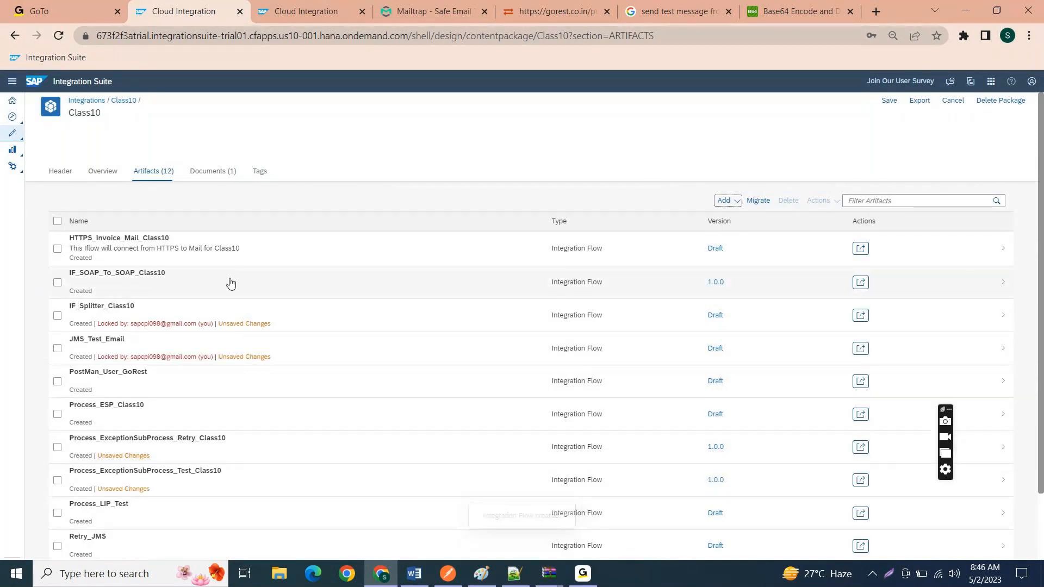
Step: Open the IF_SOAP_To_SOAP_Class10 integration flow and switch it to edit mode
{"action": "left_click", "coordinate": [231, 283]}
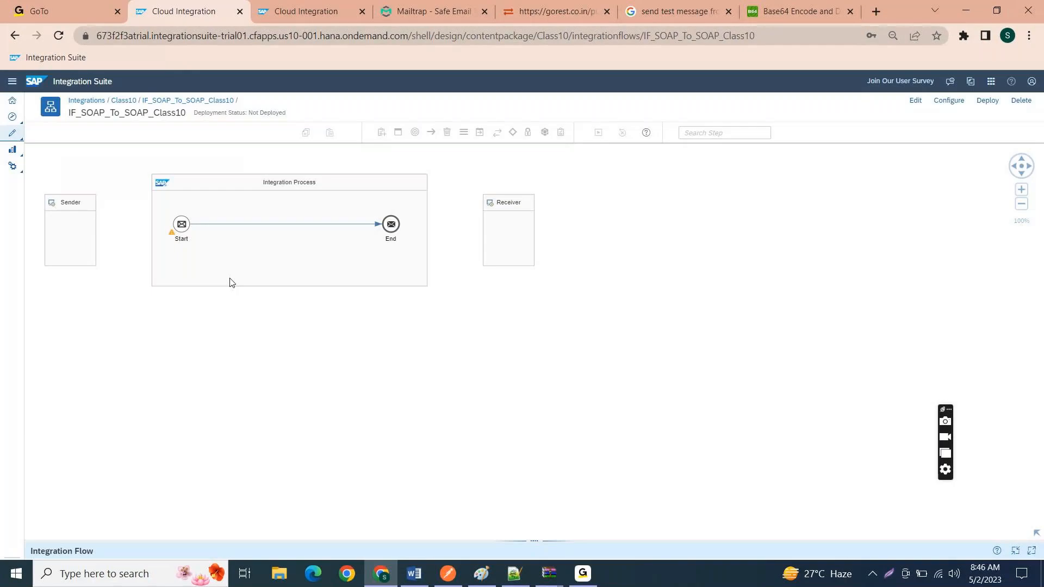
{"action": "left_click", "coordinate": [913, 101]}
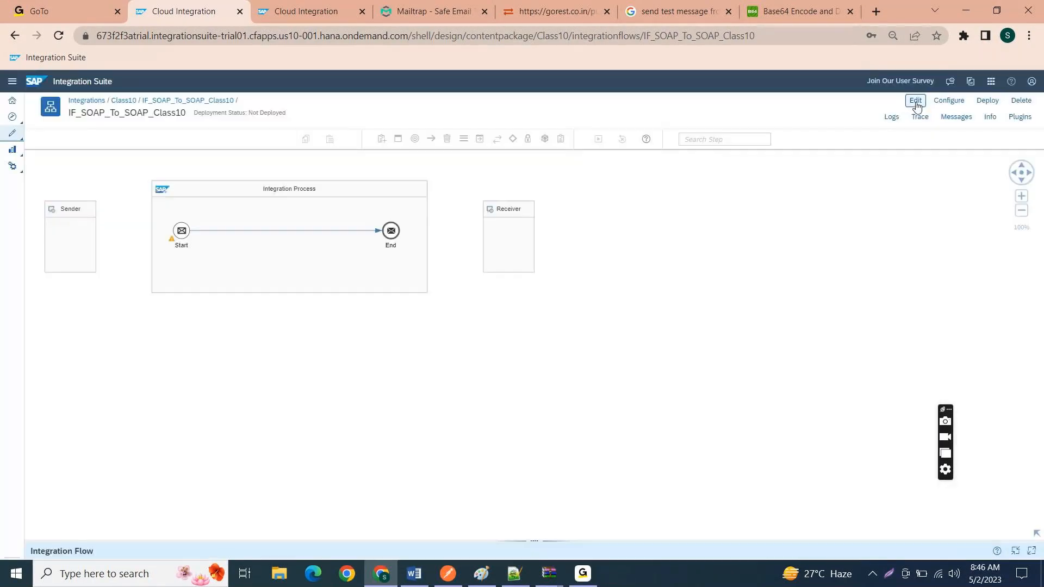
{"action": "left_click", "coordinate": [917, 103]}
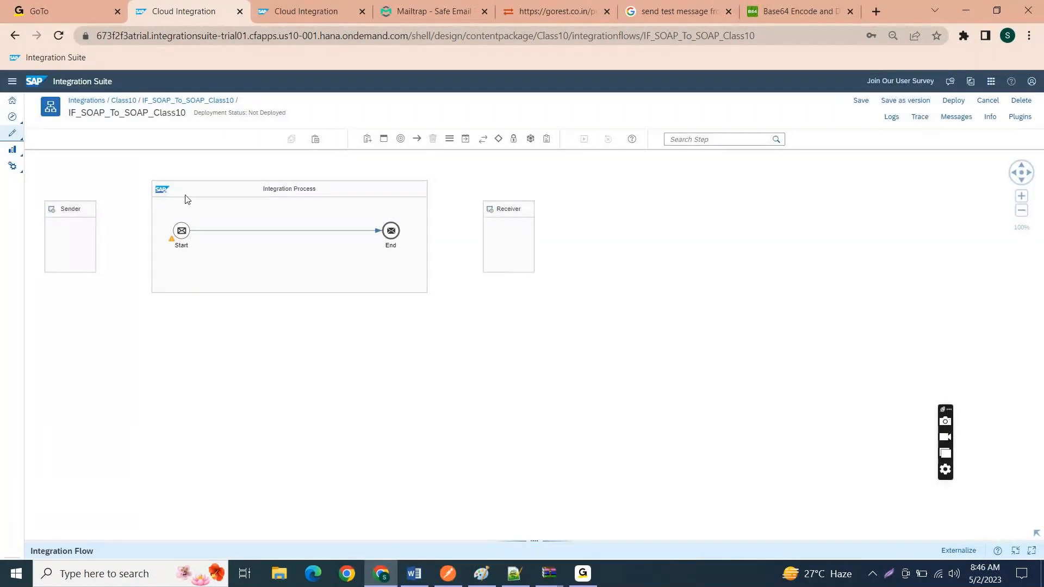
Step: Connect the Sender to the Start event with a SOAP adapter channel using the SAP RM message protocol
{"action": "left_click", "coordinate": [89, 218]}
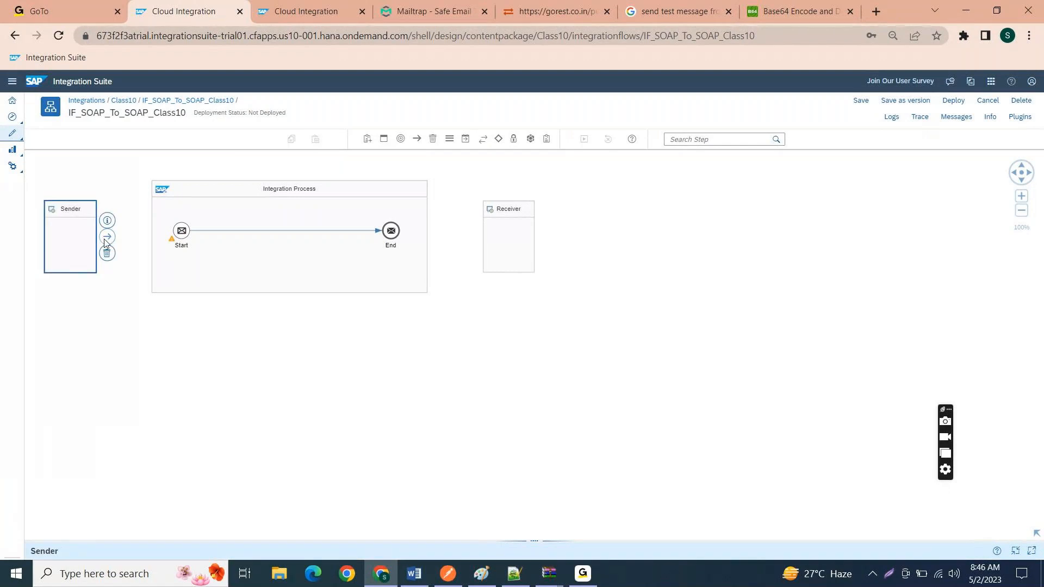
{"action": "left_click_drag", "start_coordinate": [106, 239], "coordinate": [185, 234]}
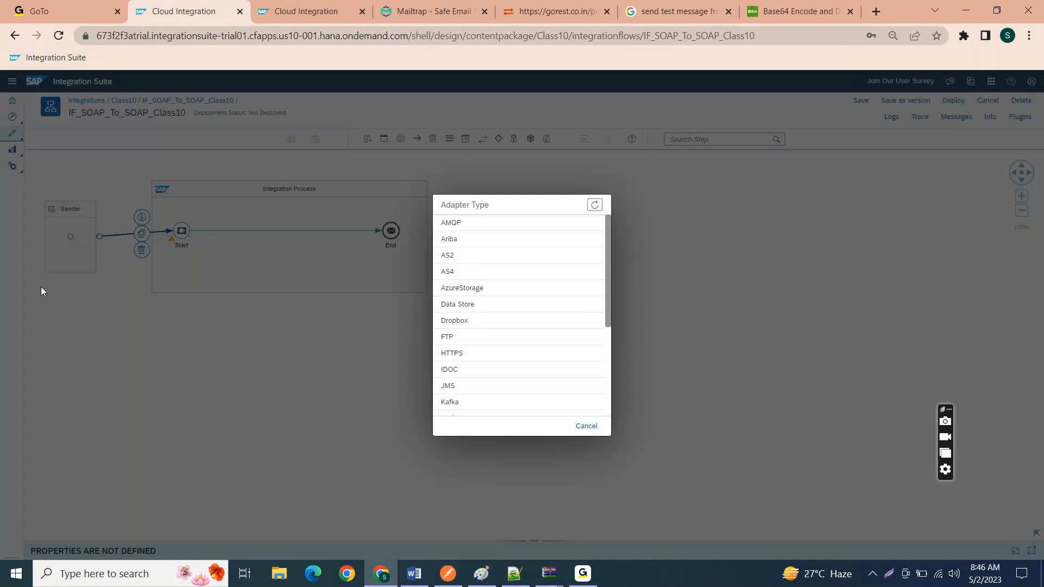
{"action": "scroll", "coordinate": [527, 357], "scroll_direction": "down", "scroll_amount": 3}
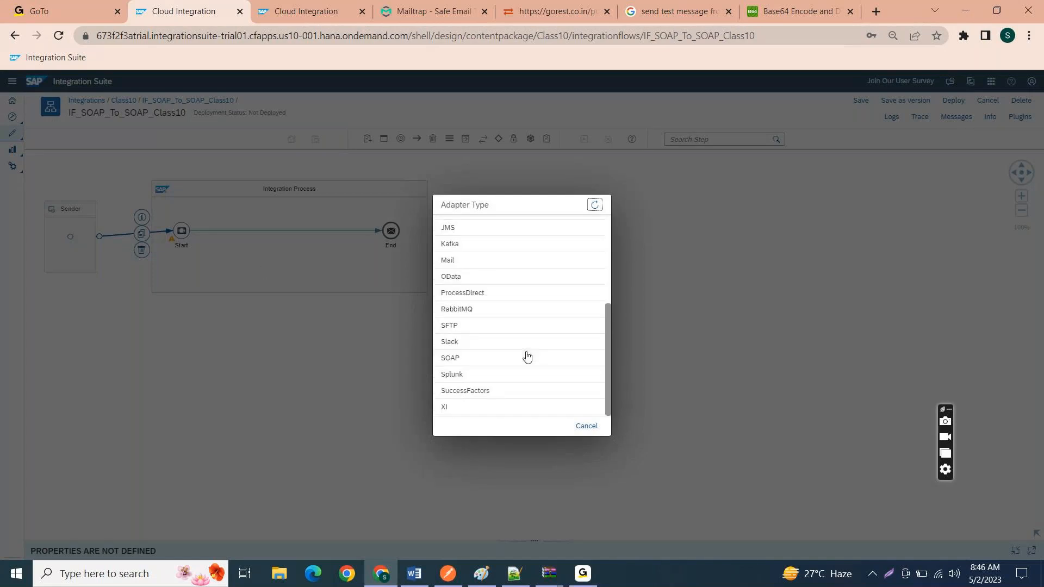
{"action": "left_click", "coordinate": [506, 361]}
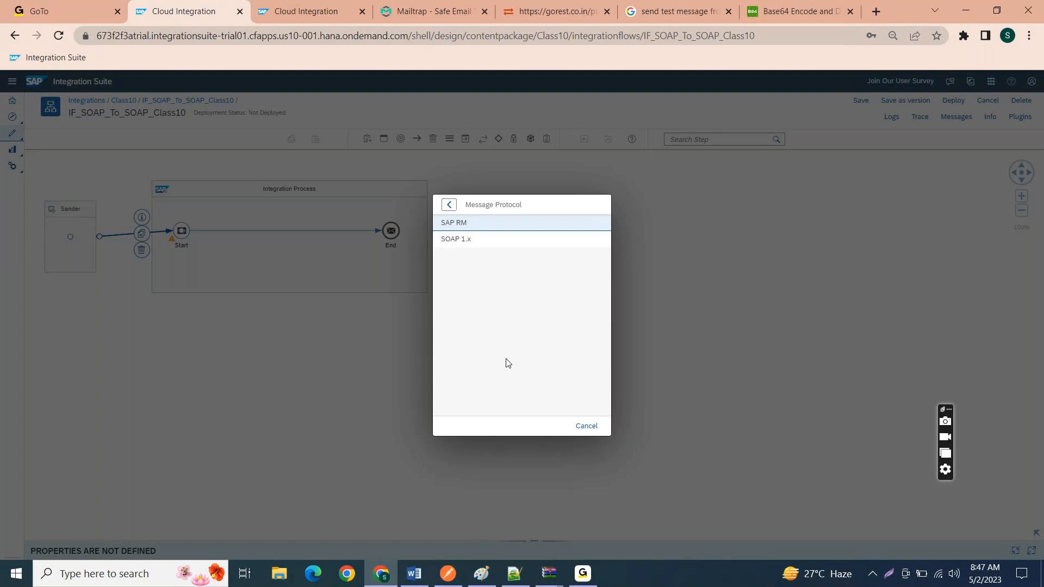
{"action": "left_click", "coordinate": [483, 228]}
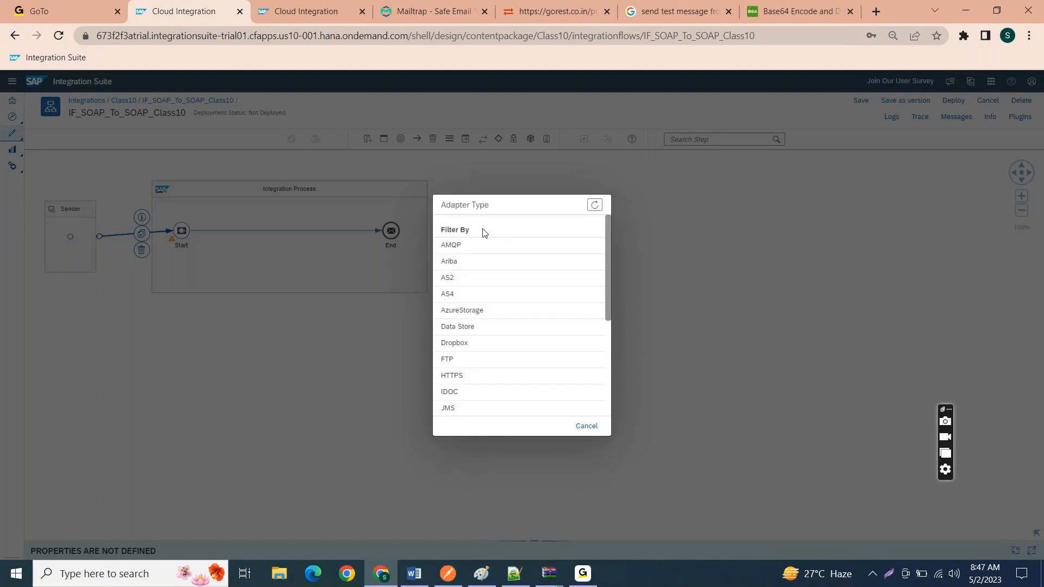
{"action": "scroll", "coordinate": [452, 373], "scroll_direction": "down", "scroll_amount": 4}
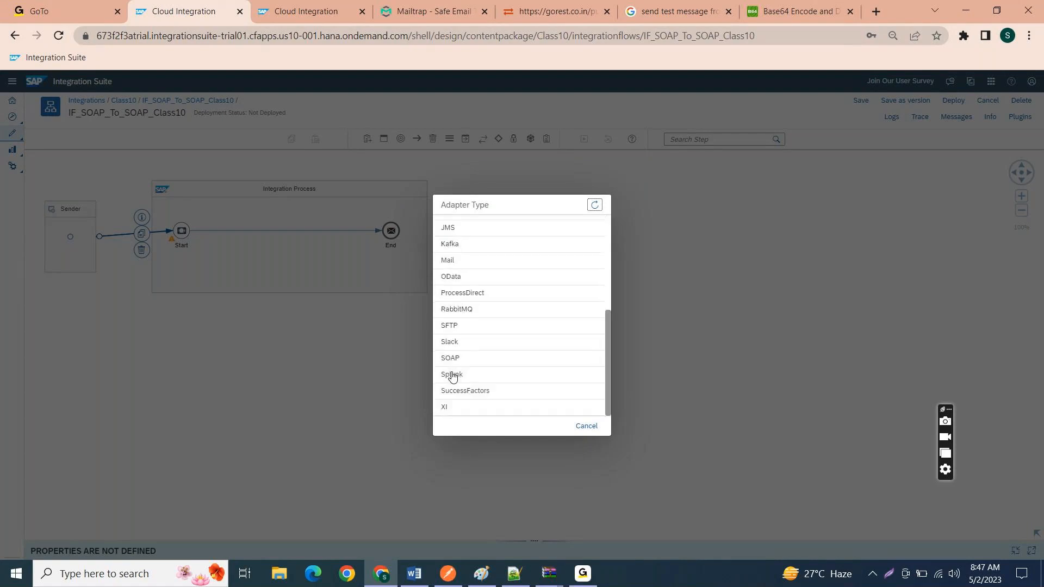
{"action": "left_click", "coordinate": [456, 357]}
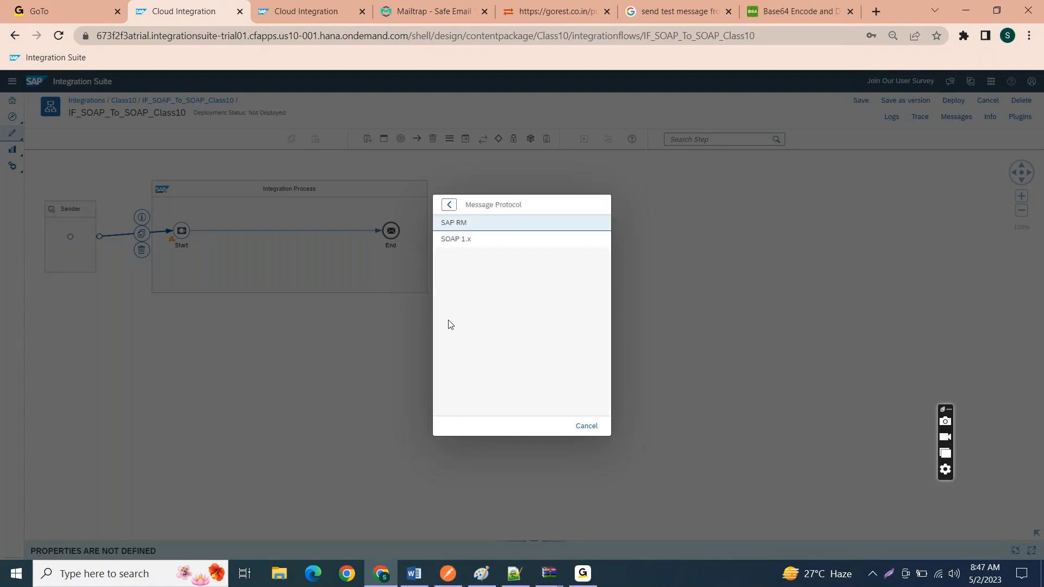
{"action": "left_click", "coordinate": [462, 226]}
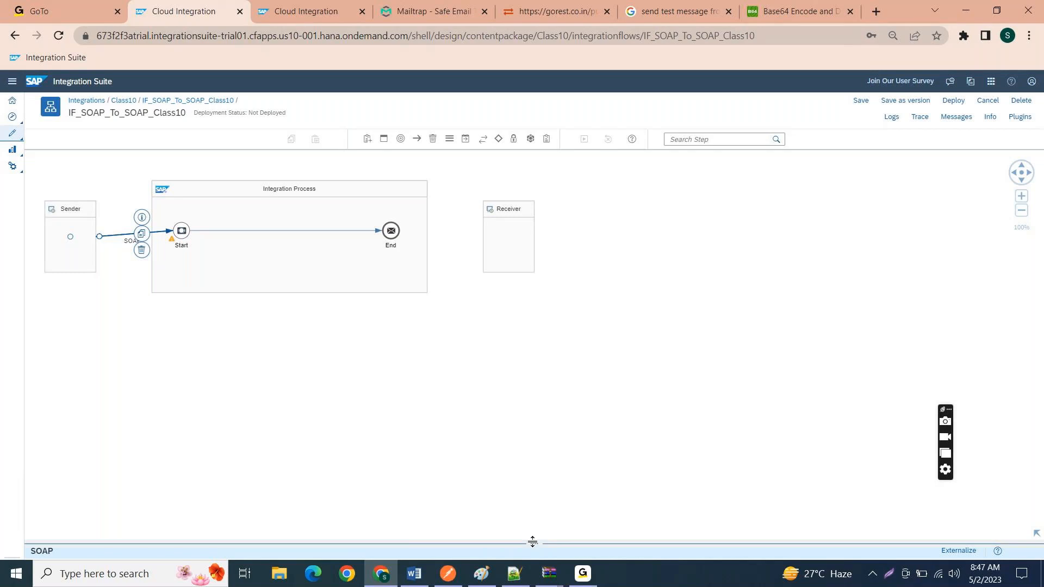
Step: Expand the SOAP sender channel's properties and review its direction, transport protocol and connection details
{"action": "left_click_drag", "start_coordinate": [532, 542], "coordinate": [529, 316]}
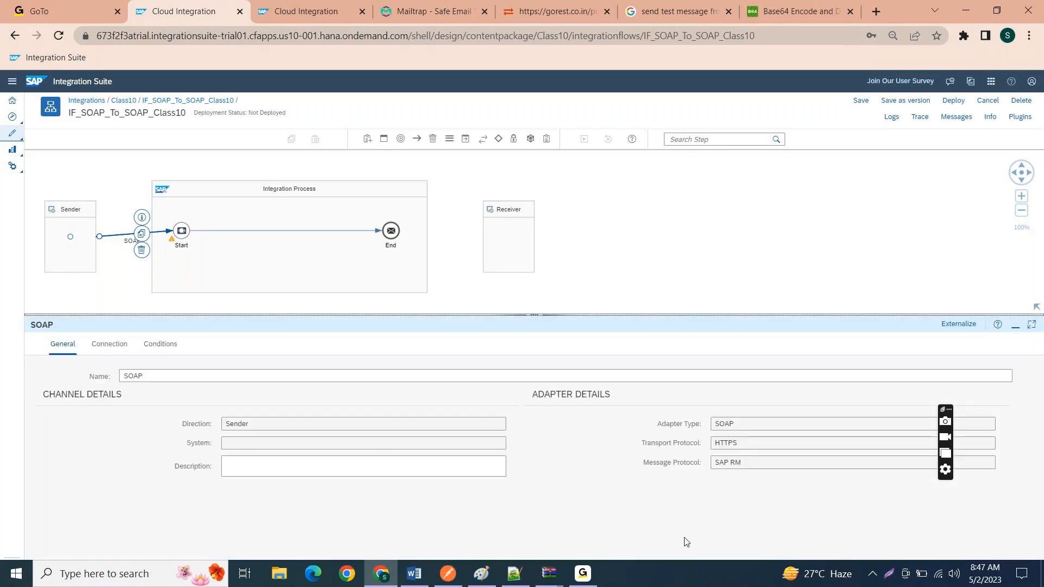
{"action": "double_click", "coordinate": [744, 443]}
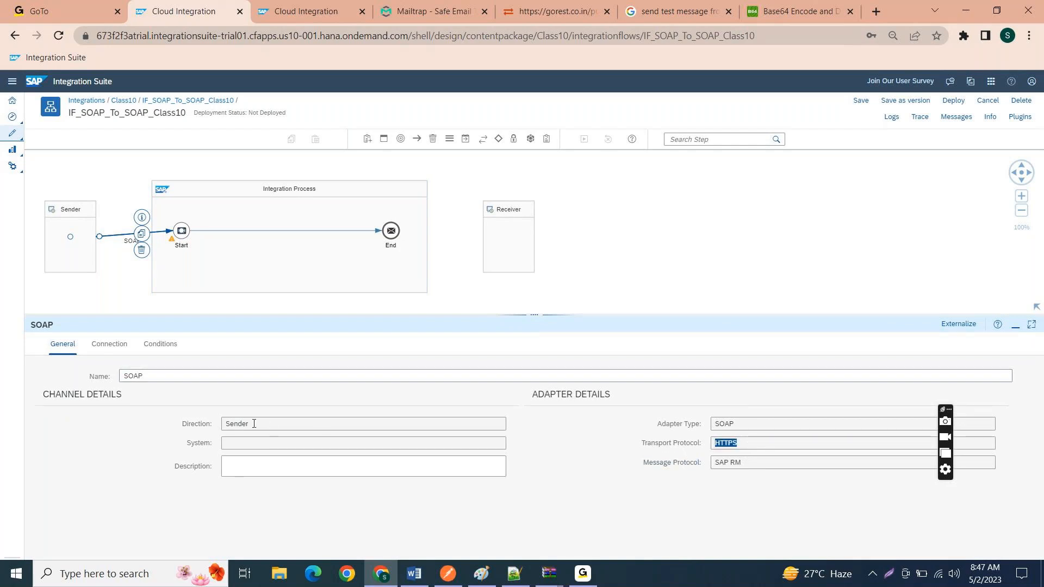
{"action": "left_click_drag", "start_coordinate": [255, 424], "coordinate": [185, 426]}
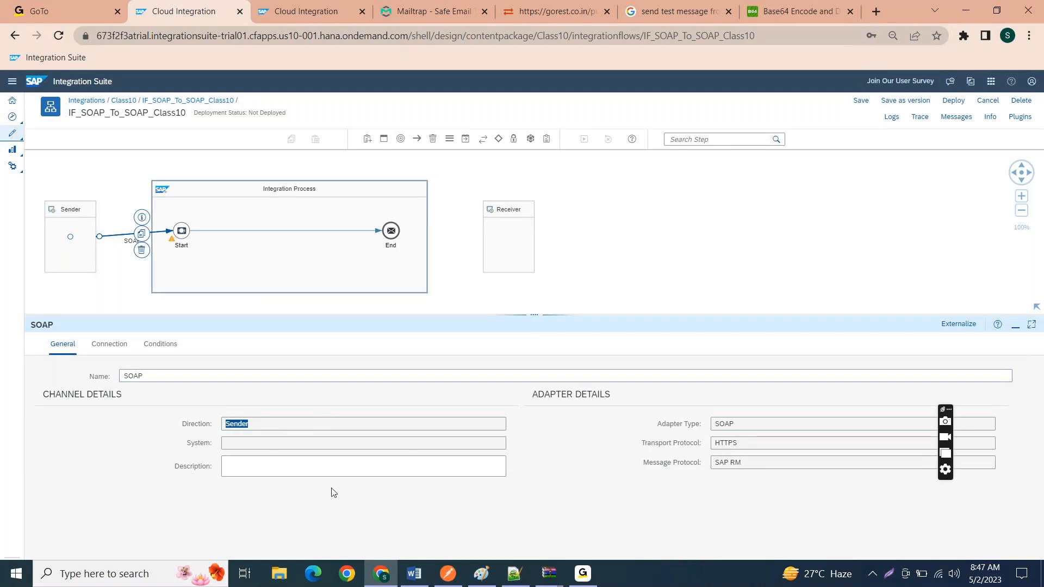
{"action": "left_click", "coordinate": [308, 468]}
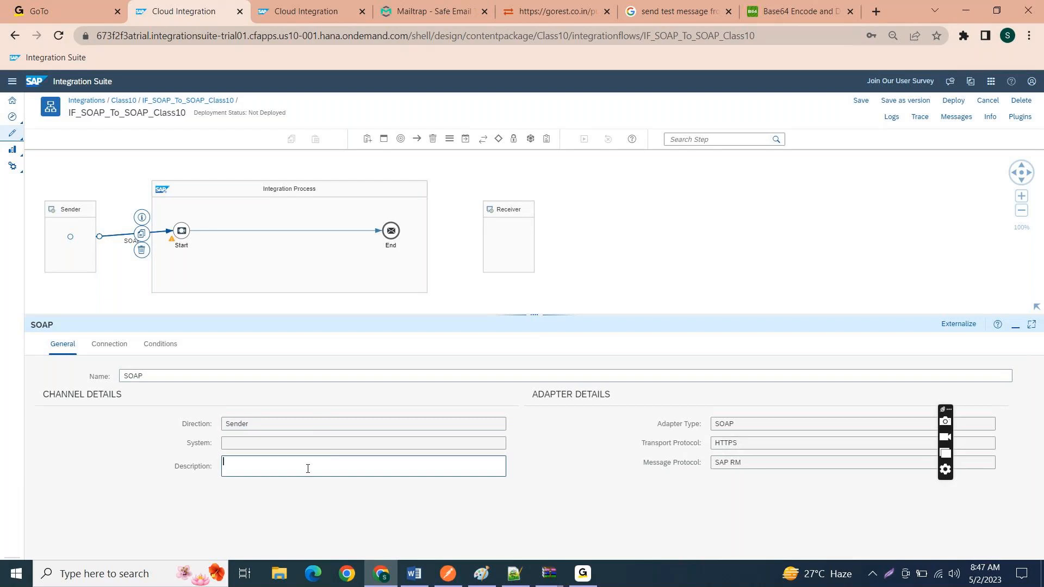
{"action": "left_click", "coordinate": [96, 345]}
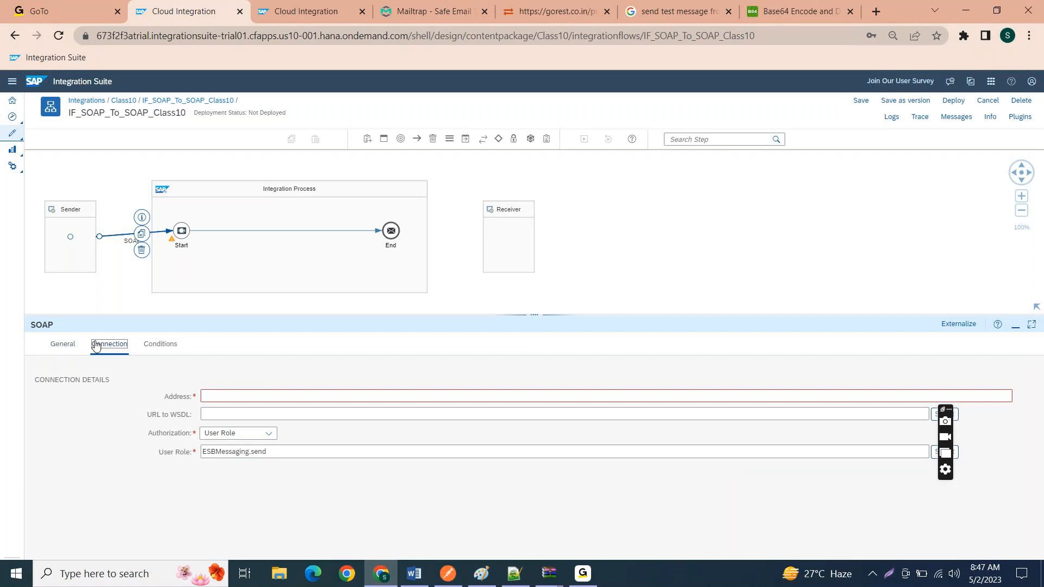
{"action": "left_click", "coordinate": [70, 345]}
{"action": "left_click_drag", "start_coordinate": [747, 444], "coordinate": [710, 447]}
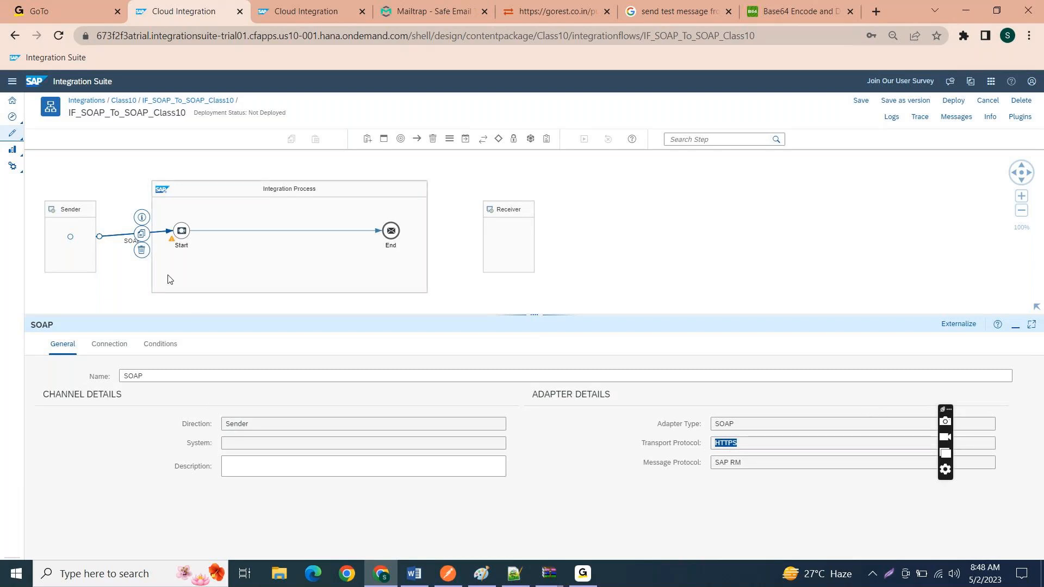
Step: Replace the SOAP channel between Sender and Start with an OData channel using the OData V2 message protocol
{"action": "left_click", "coordinate": [141, 250]}
{"action": "left_click", "coordinate": [92, 226]}
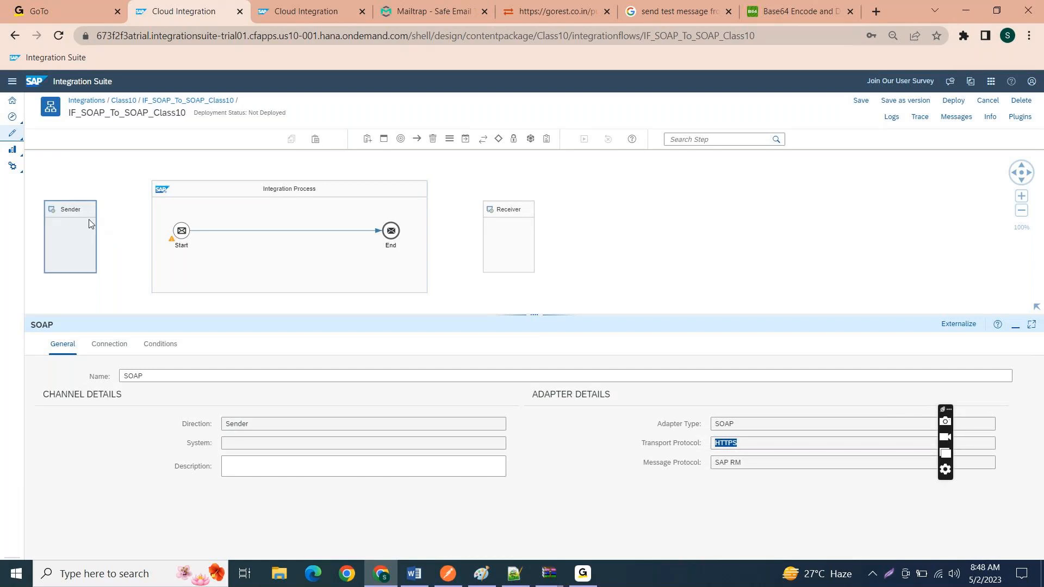
{"action": "left_click_drag", "start_coordinate": [107, 238], "coordinate": [182, 234]}
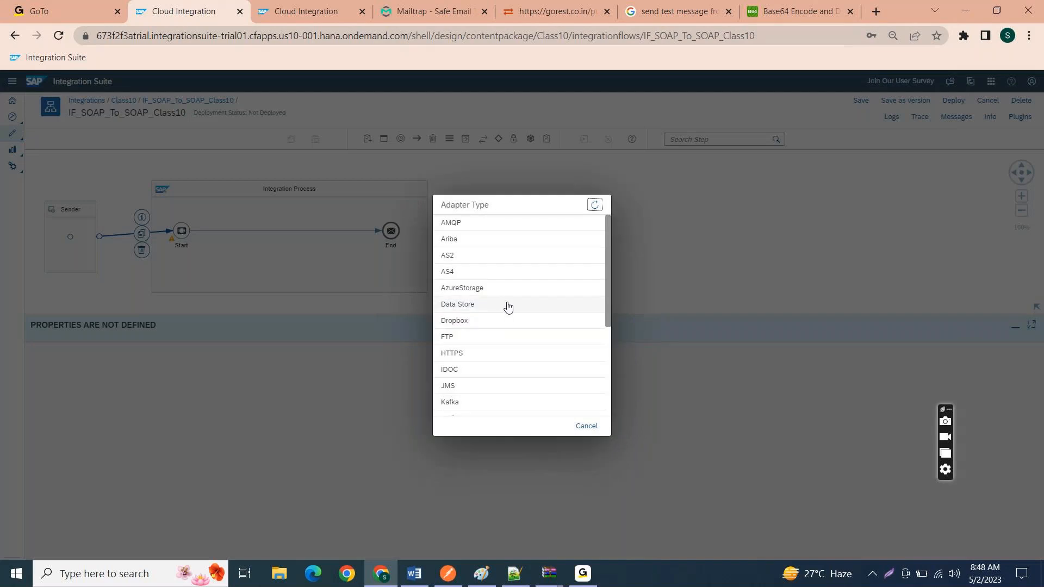
{"action": "scroll", "coordinate": [492, 354], "scroll_direction": "down", "scroll_amount": 2}
{"action": "scroll", "coordinate": [489, 342], "scroll_direction": "down", "scroll_amount": 1}
{"action": "left_click", "coordinate": [486, 326]}
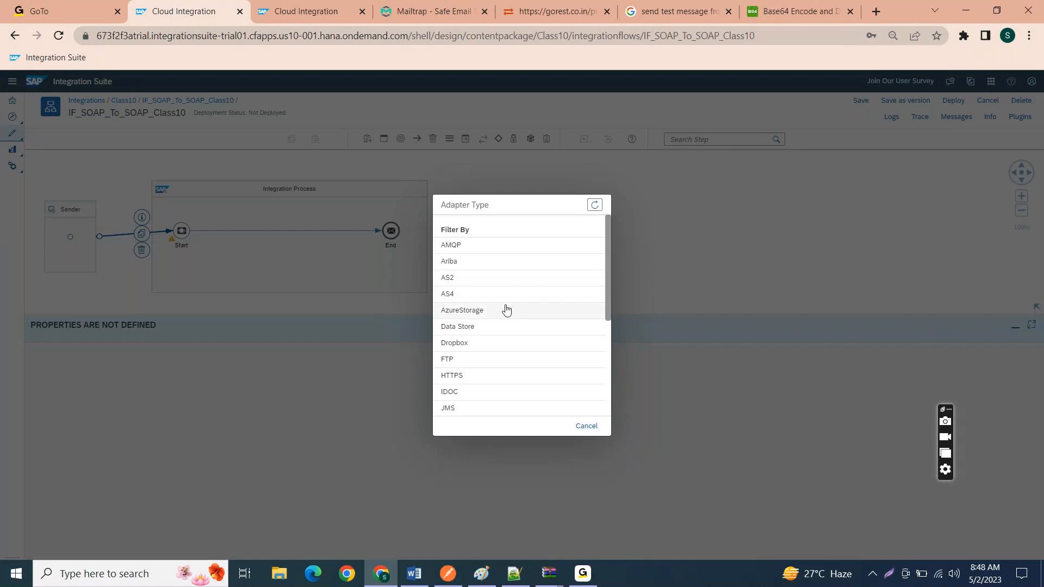
{"action": "scroll", "coordinate": [451, 394], "scroll_direction": "down", "scroll_amount": 2}
{"action": "left_click", "coordinate": [462, 358]}
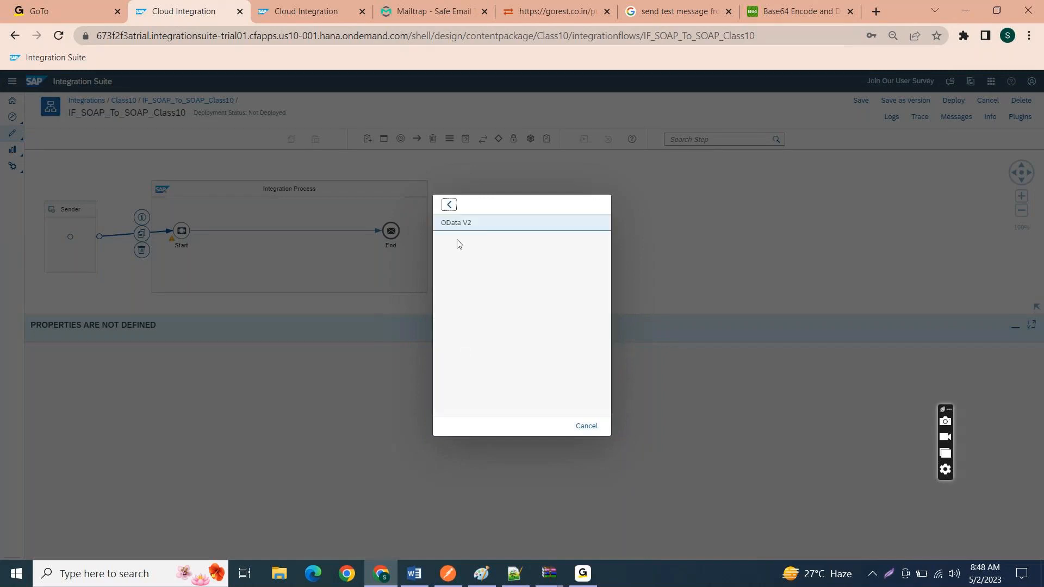
{"action": "left_click", "coordinate": [458, 224]}
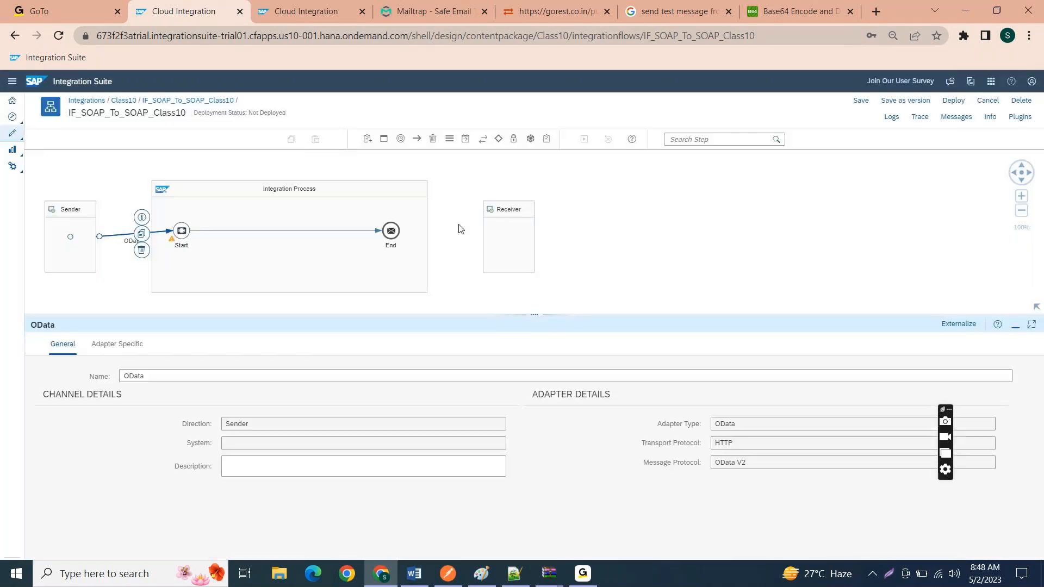
Step: Review the OData sender channel's adapter-specific settings and its transport protocol
{"action": "left_click", "coordinate": [127, 348]}
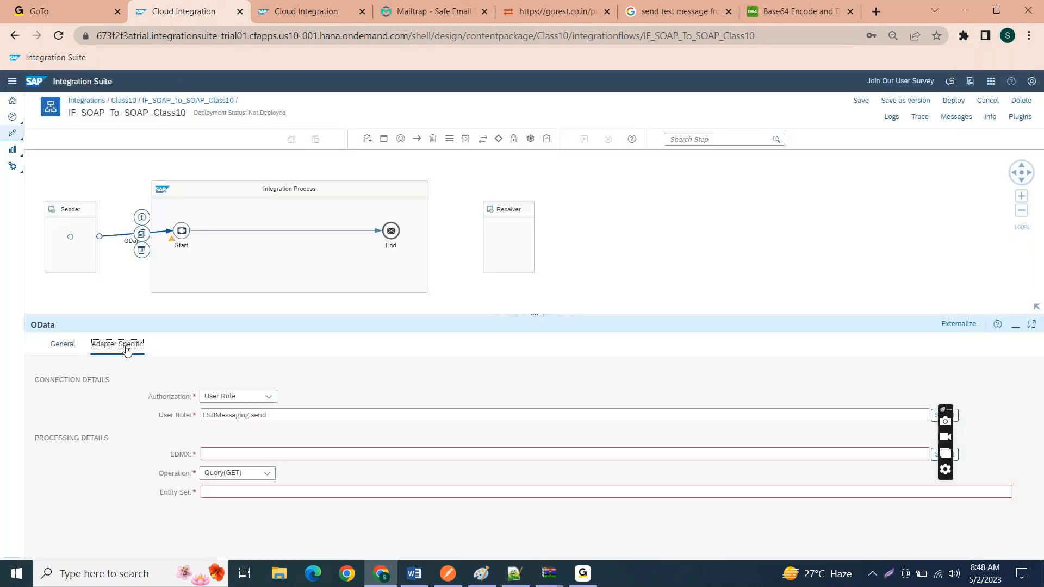
{"action": "left_click", "coordinate": [61, 344]}
{"action": "left_click_drag", "start_coordinate": [749, 445], "coordinate": [691, 452]}
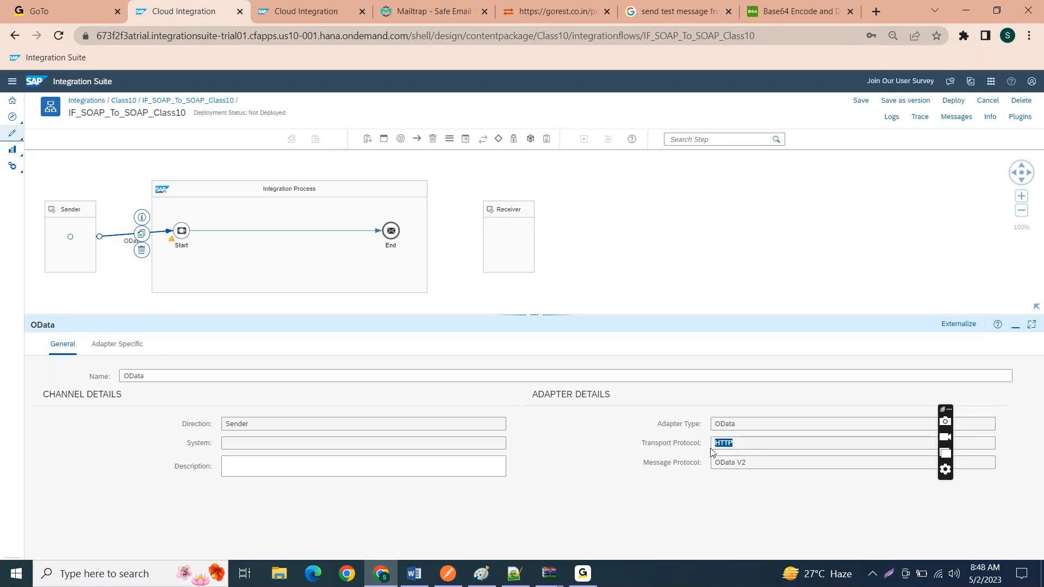
{"action": "left_click", "coordinate": [746, 444]}
{"action": "left_click_drag", "start_coordinate": [746, 445], "coordinate": [704, 447]}
Step: Replace the OData sender channel with a SOAP channel from Sender to Start using the SAP RM message protocol
{"action": "left_click", "coordinate": [141, 251]}
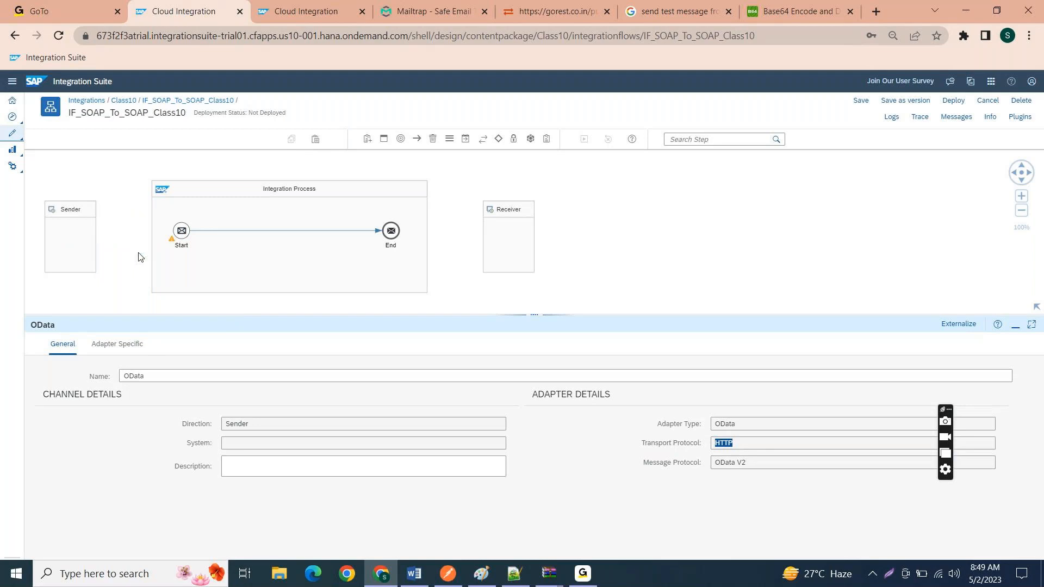
{"action": "left_click", "coordinate": [89, 216]}
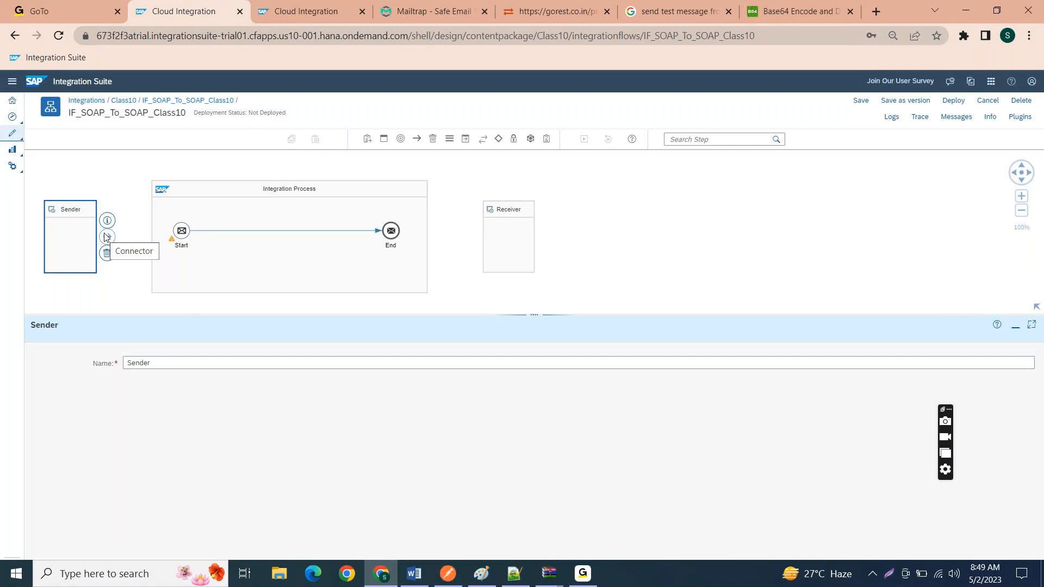
{"action": "left_click_drag", "start_coordinate": [107, 236], "coordinate": [187, 236]}
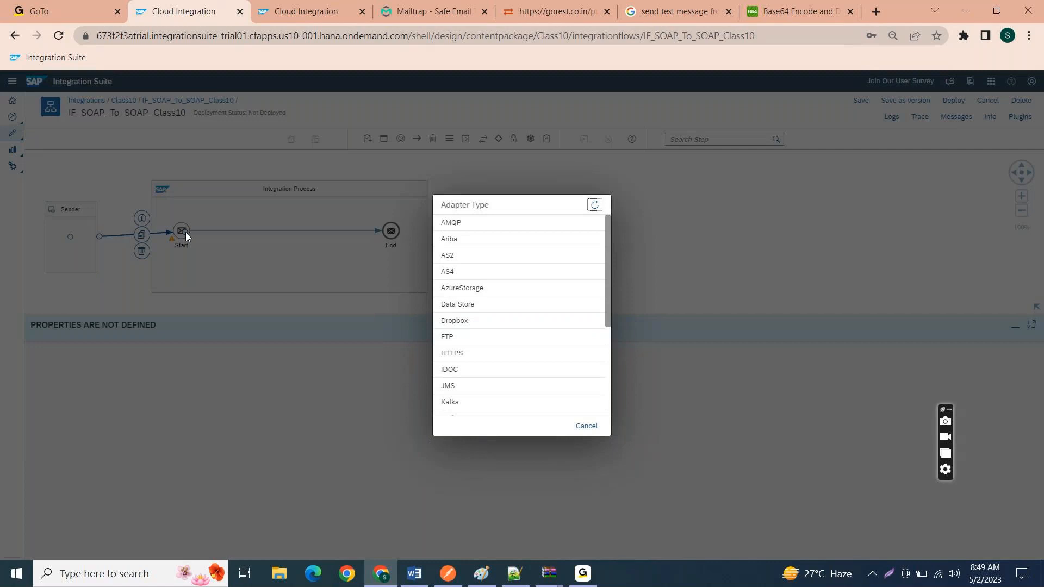
{"action": "scroll", "coordinate": [484, 326], "scroll_direction": "down", "scroll_amount": 3}
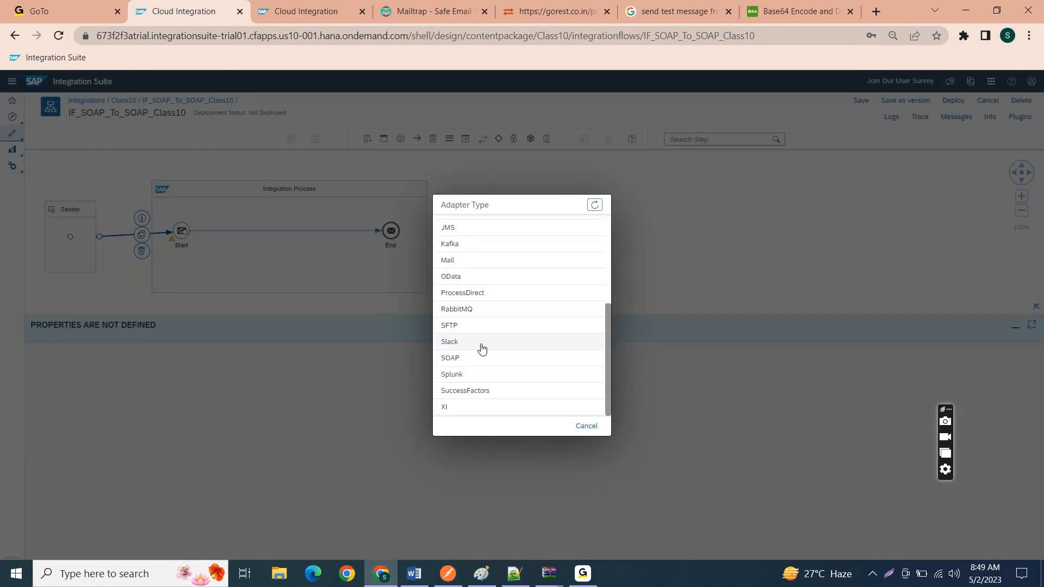
{"action": "left_click", "coordinate": [475, 357]}
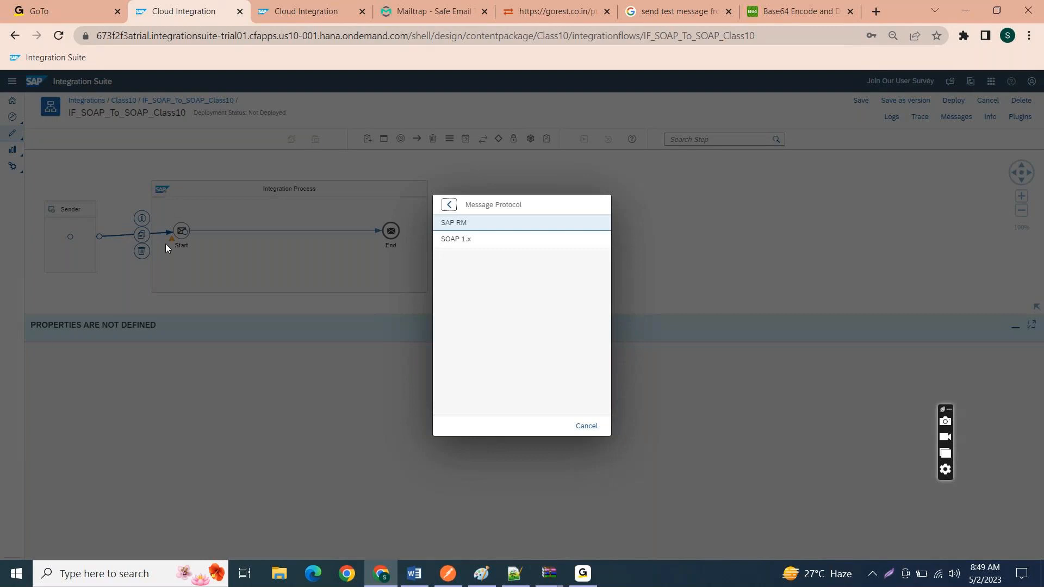
{"action": "left_click", "coordinate": [501, 227]}
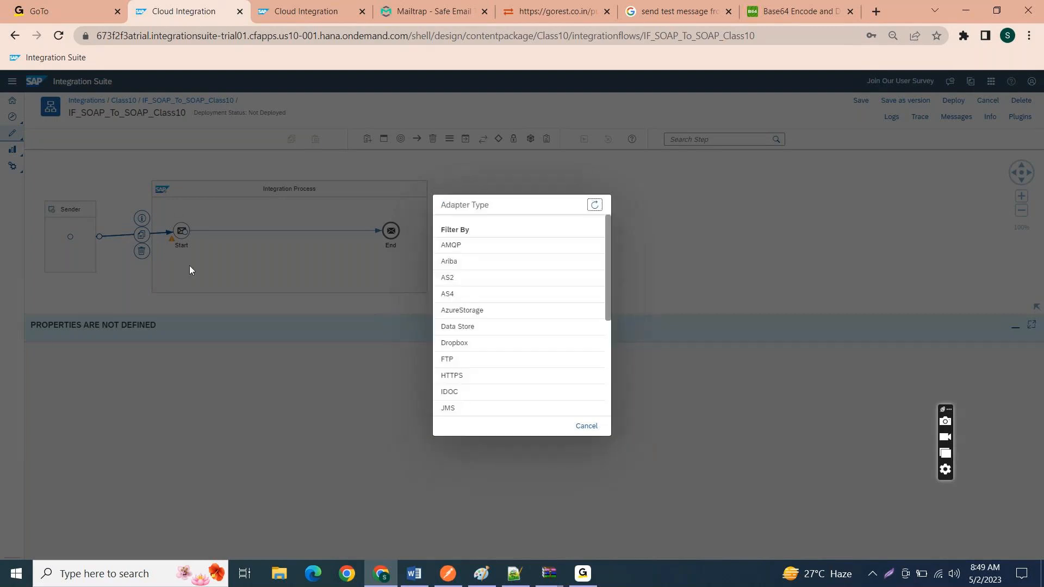
{"action": "scroll", "coordinate": [504, 378], "scroll_direction": "down", "scroll_amount": 5}
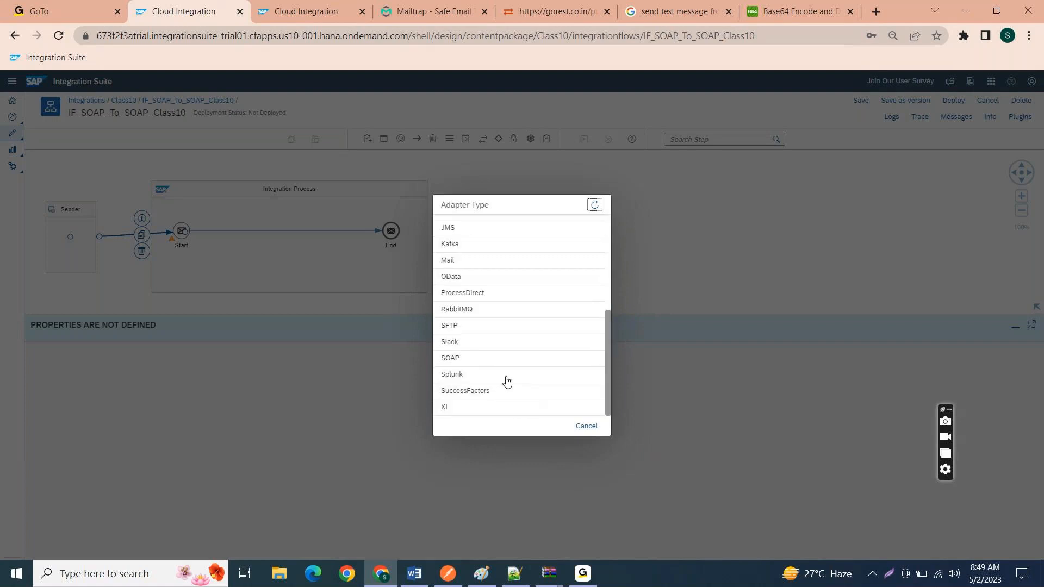
{"action": "left_click", "coordinate": [494, 359]}
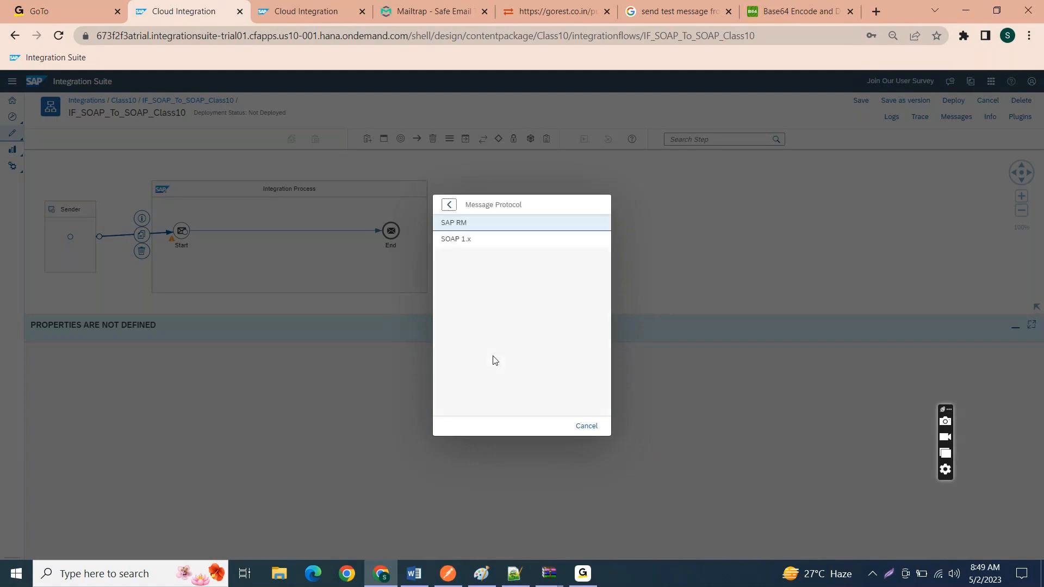
{"action": "left_click", "coordinate": [460, 226]}
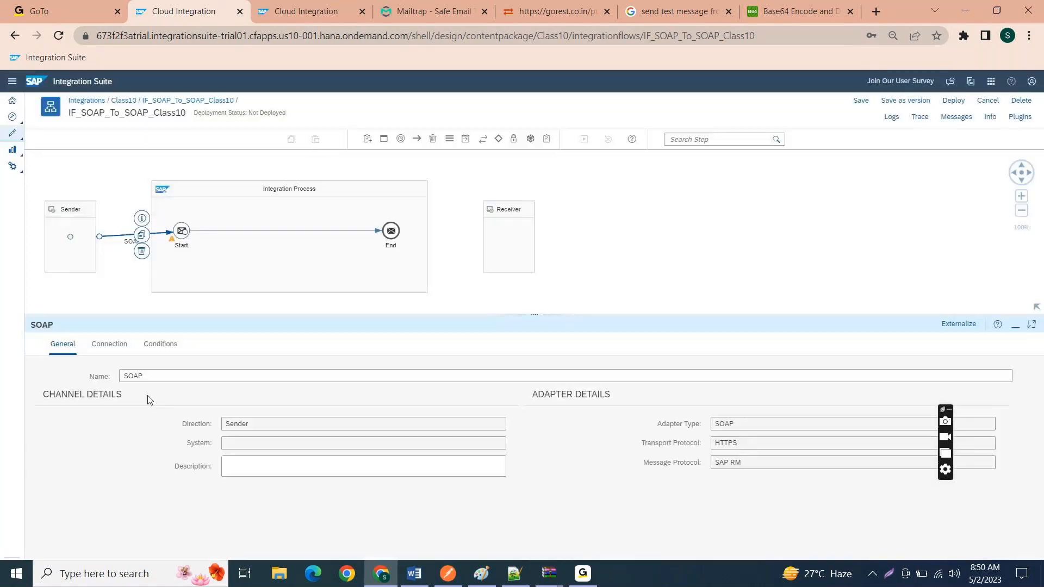
Step: Open the SAP RM channel's connection settings and examine its address and authorization fields
{"action": "left_click", "coordinate": [102, 345]}
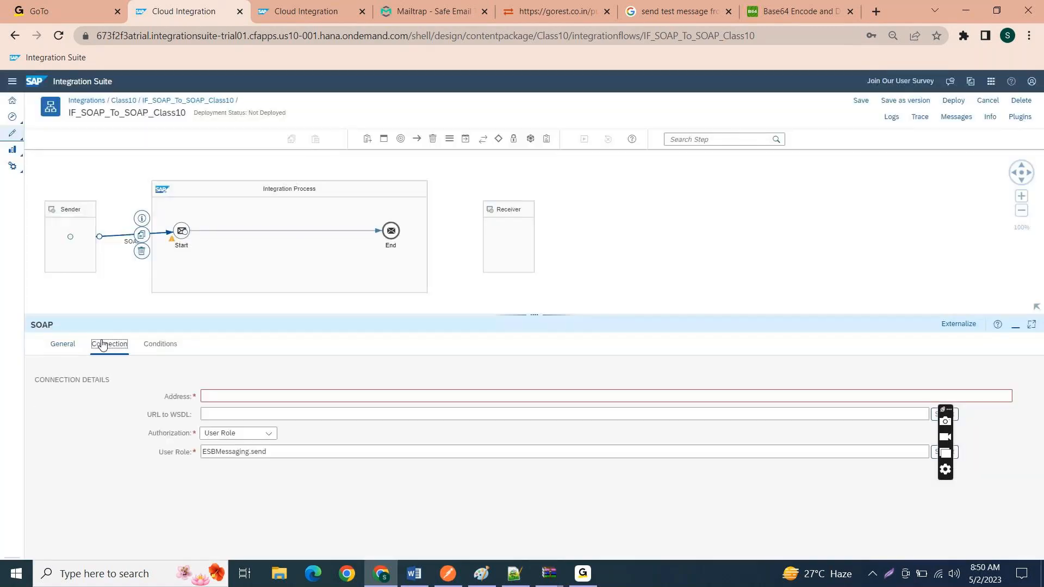
{"action": "left_click", "coordinate": [286, 400]}
{"action": "left_click", "coordinate": [322, 539]}
Step: Replace the SAP RM channel with a SOAP channel from Sender to Start using the SOAP 1.x message protocol
{"action": "left_click", "coordinate": [142, 251]}
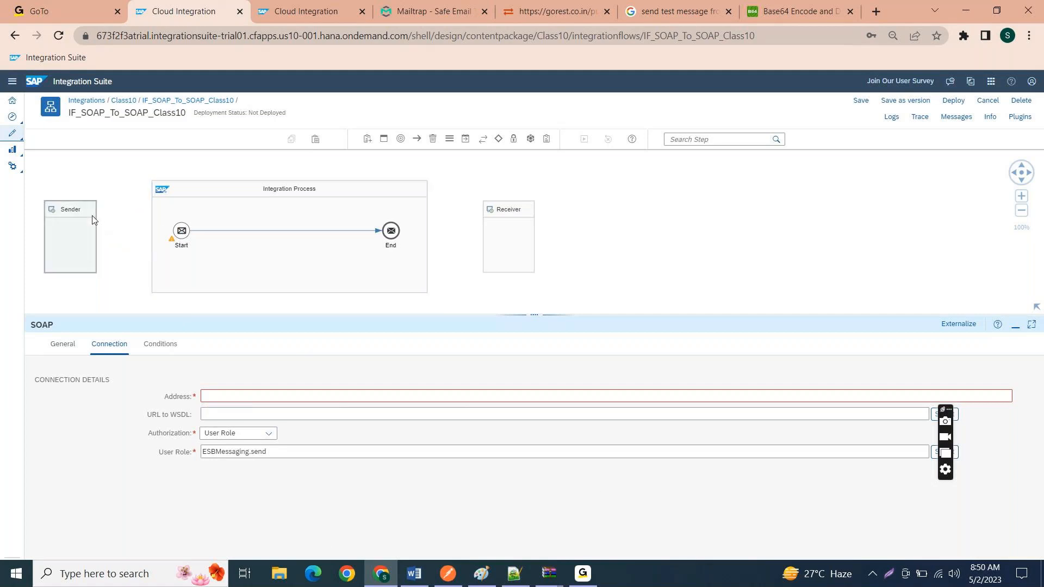
{"action": "left_click", "coordinate": [90, 237]}
{"action": "left_click_drag", "start_coordinate": [107, 237], "coordinate": [182, 231]}
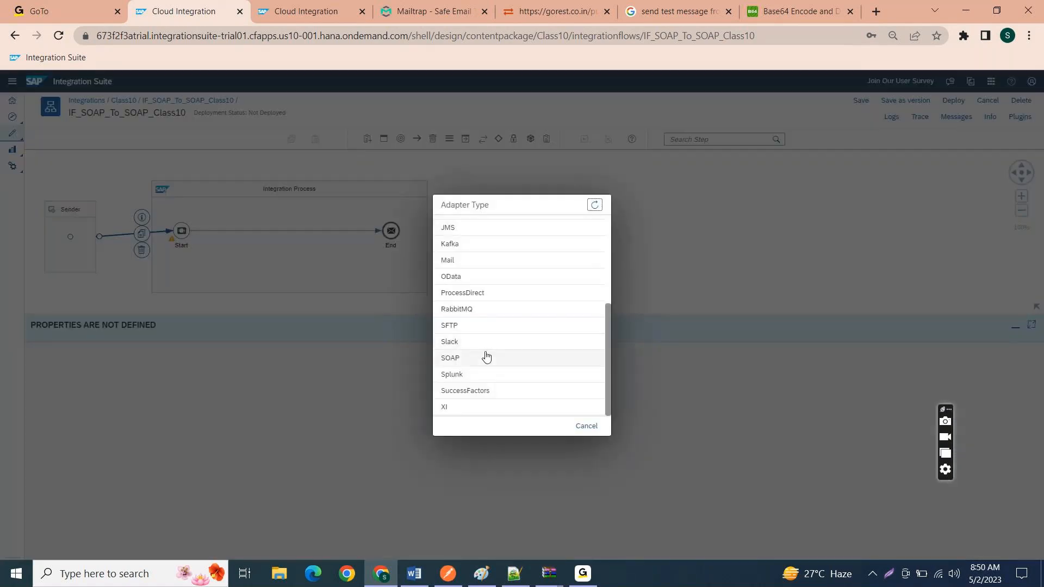
{"action": "left_click", "coordinate": [486, 359]}
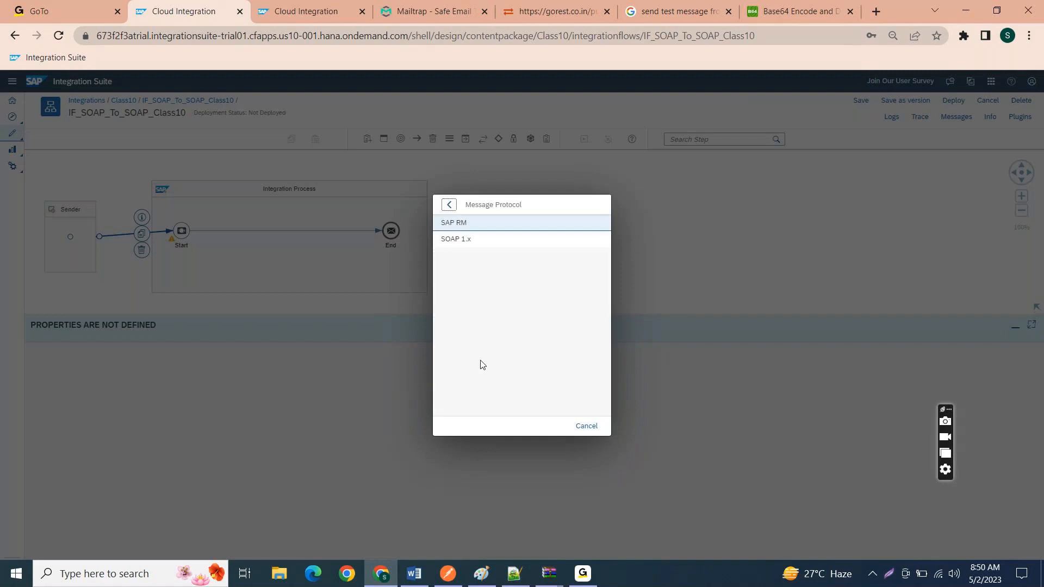
{"action": "left_click", "coordinate": [480, 247]}
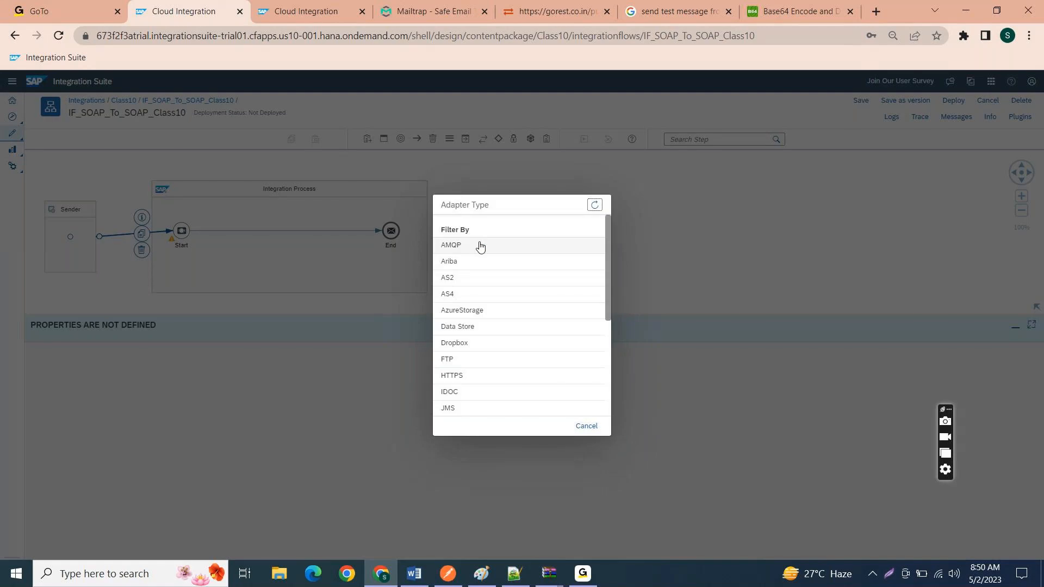
{"action": "scroll", "coordinate": [492, 397], "scroll_direction": "down", "scroll_amount": 2}
{"action": "scroll", "coordinate": [492, 397], "scroll_direction": "down", "scroll_amount": 2}
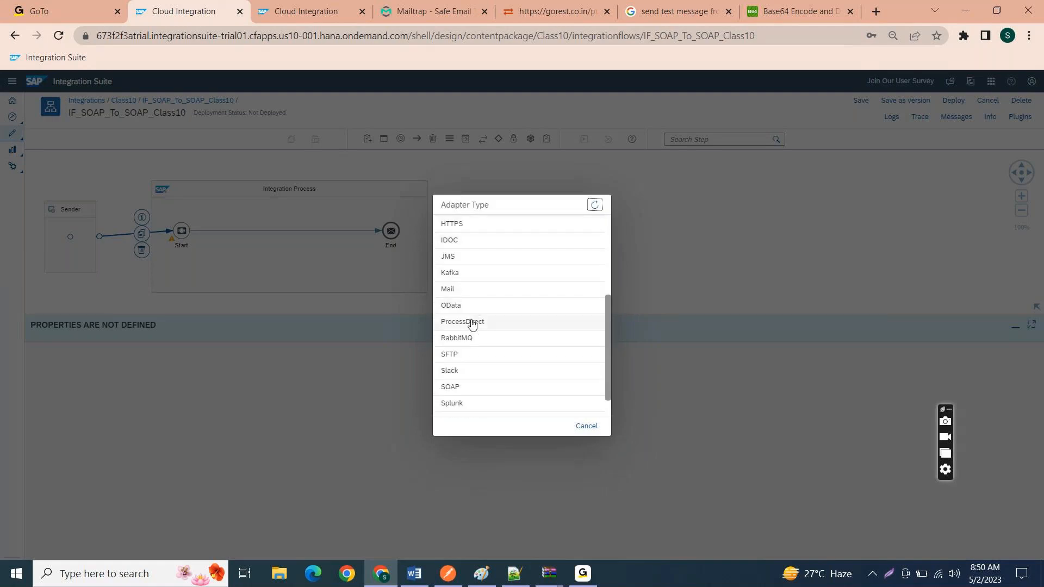
{"action": "left_click", "coordinate": [459, 386]}
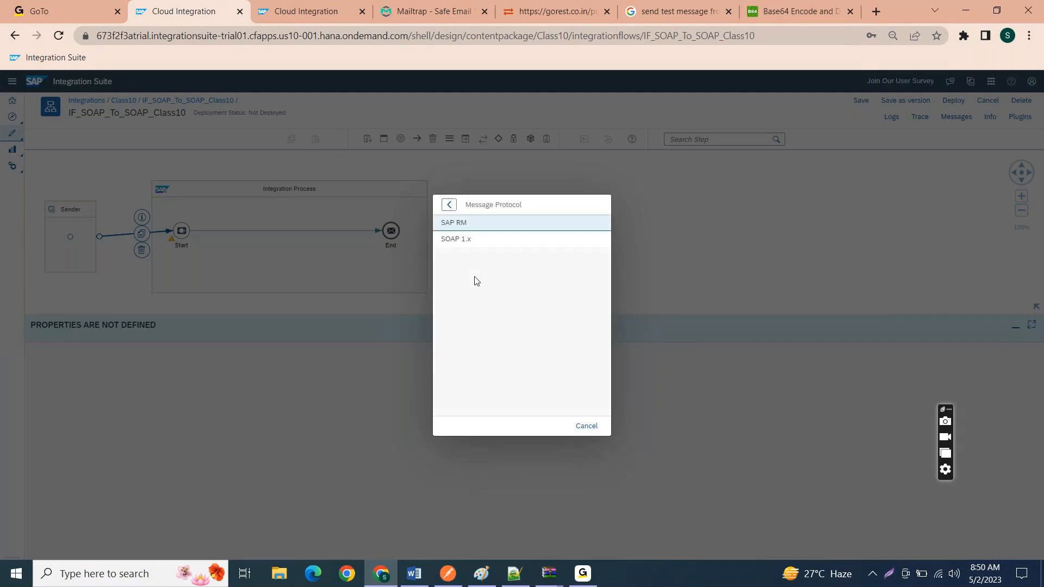
{"action": "left_click", "coordinate": [470, 246]}
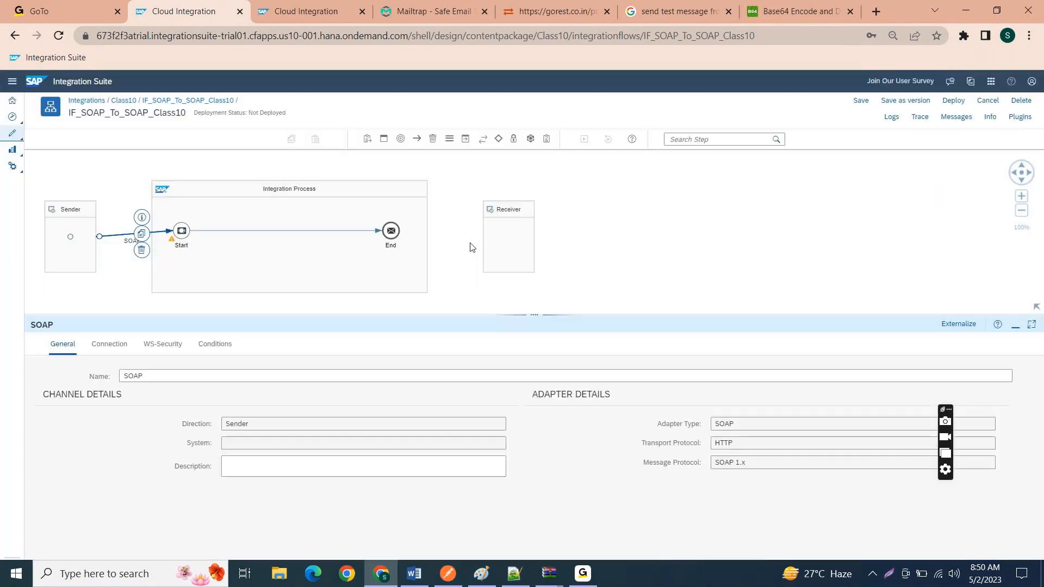
Step: Set the SOAP sender channel's connection address to /Soap/Class10
{"action": "left_click", "coordinate": [97, 351]}
{"action": "left_click", "coordinate": [207, 399]}
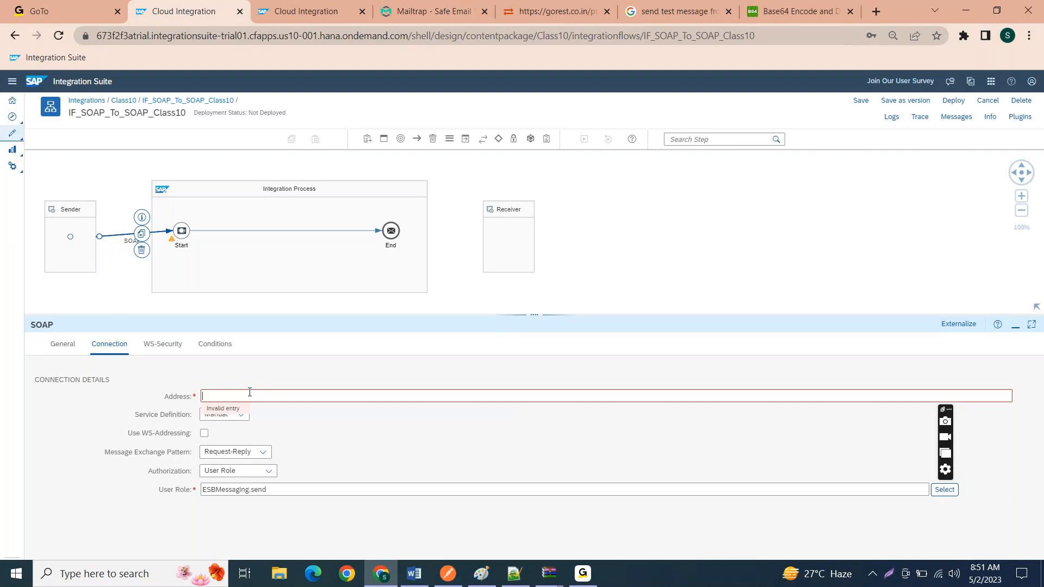
{"action": "type", "text": "Sop"}
{"action": "type", "text": "ap"}
{"action": "type", "text": "/Class10"}
{"action": "left_click", "coordinate": [96, 415]}
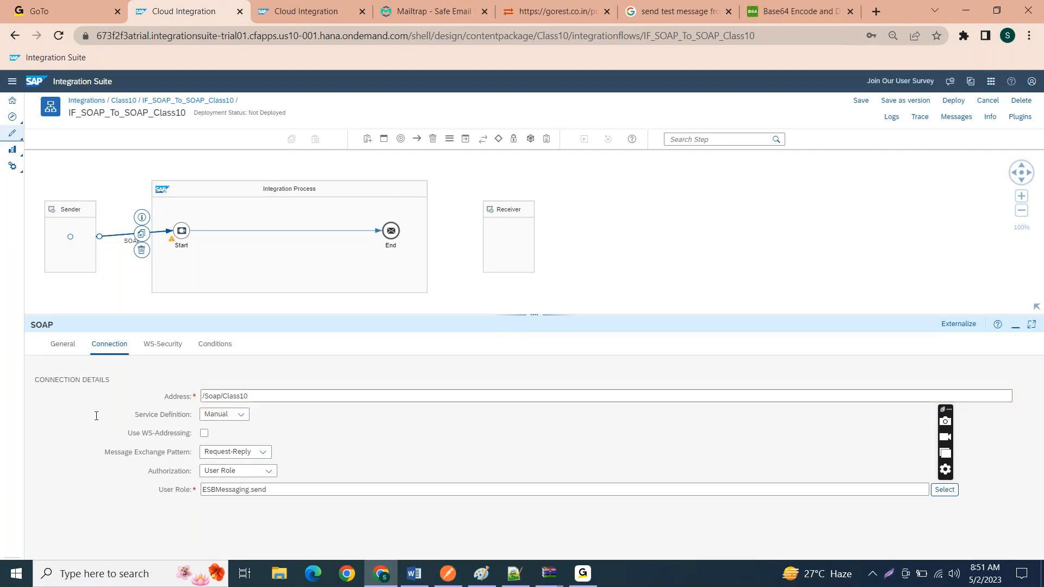
Step: Check the service definition options, switch the message exchange pattern to One-Way, and restore Request-Reply
{"action": "left_click", "coordinate": [232, 424]}
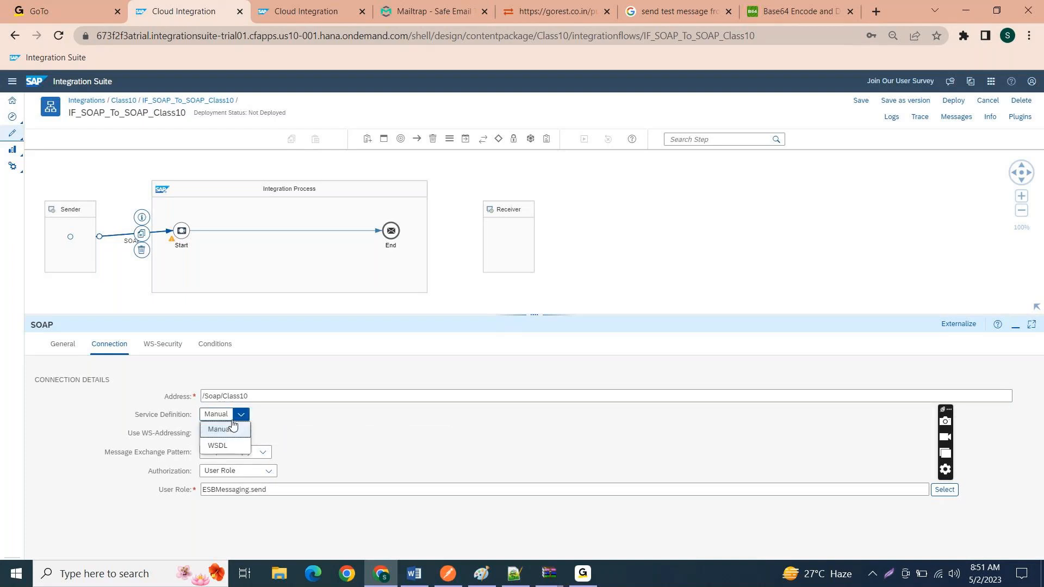
{"action": "left_click", "coordinate": [219, 430]}
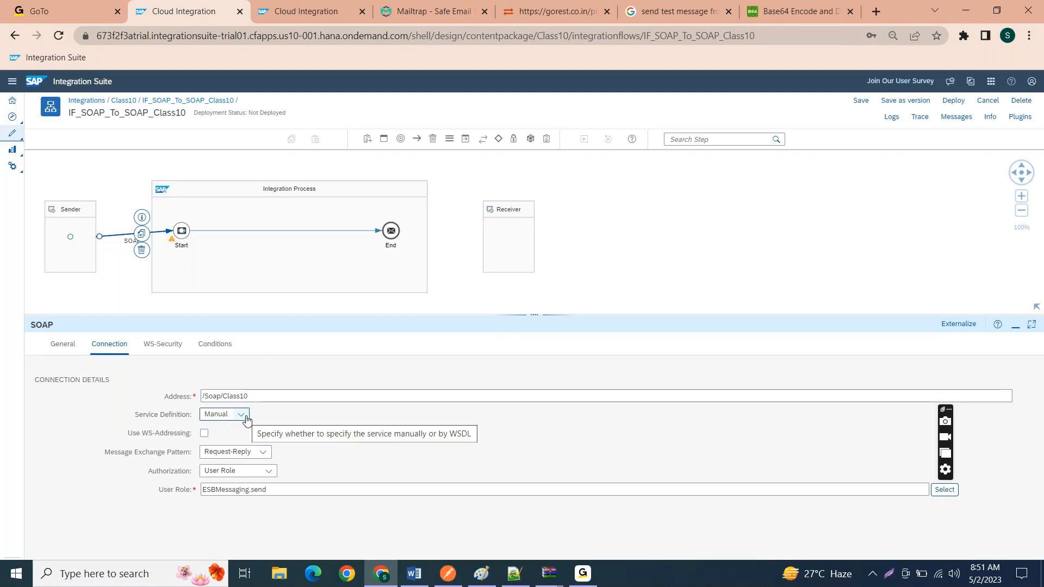
{"action": "left_click", "coordinate": [241, 453]}
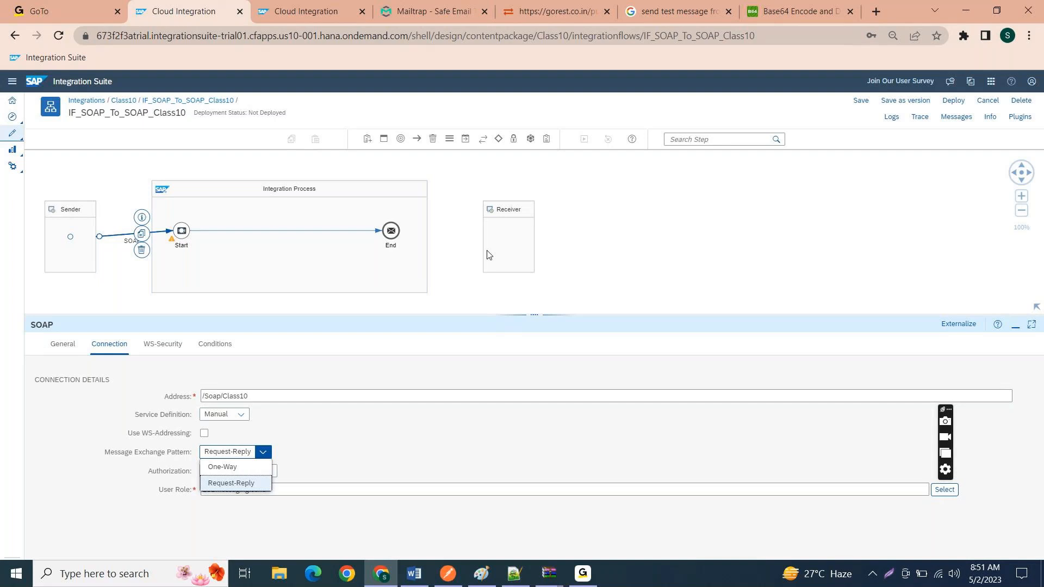
{"action": "left_click", "coordinate": [214, 468]}
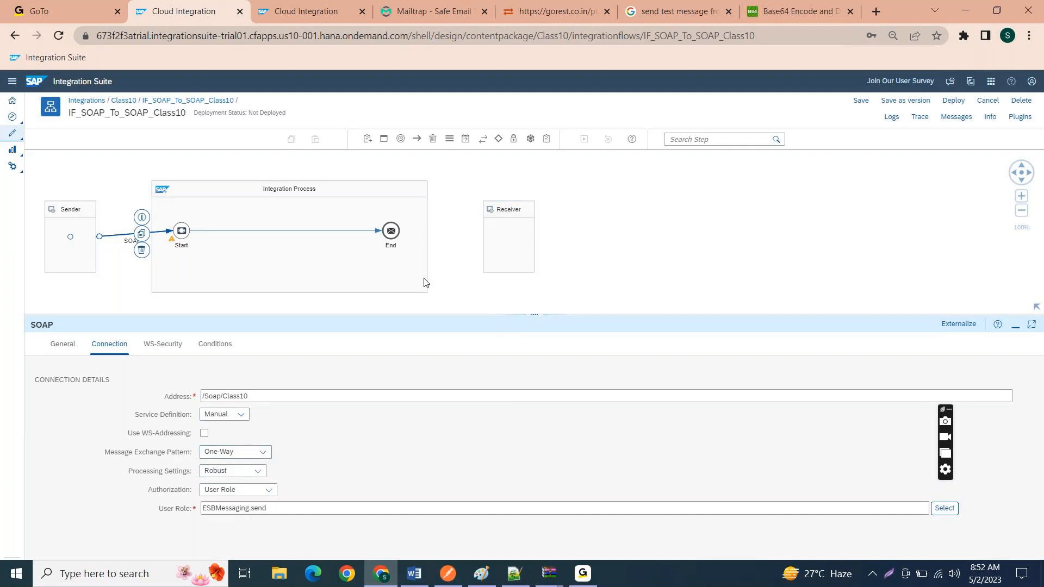
{"action": "left_click", "coordinate": [250, 454]}
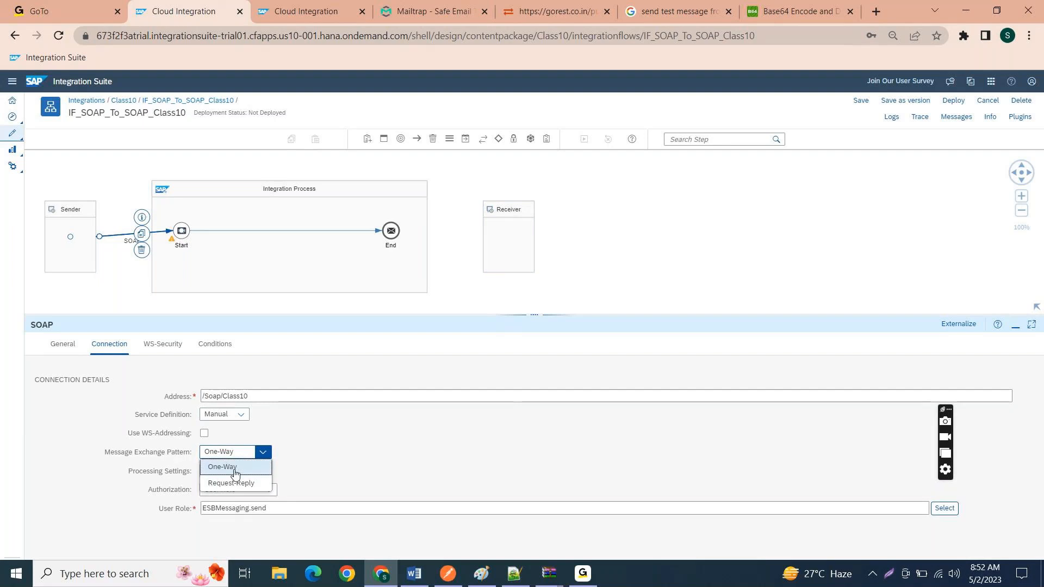
{"action": "left_click", "coordinate": [227, 483]}
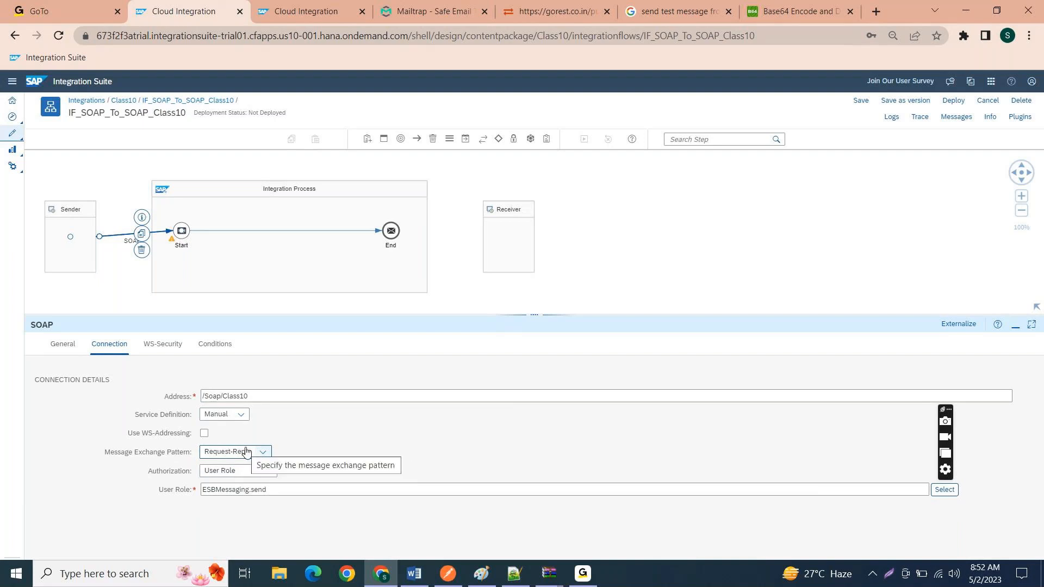
Step: Examine the user role assigned for authorization in the SOAP channel's connection settings
{"action": "left_click", "coordinate": [250, 488]}
{"action": "left_click_drag", "start_coordinate": [268, 489], "coordinate": [194, 490]}
{"action": "left_click", "coordinate": [284, 493]}
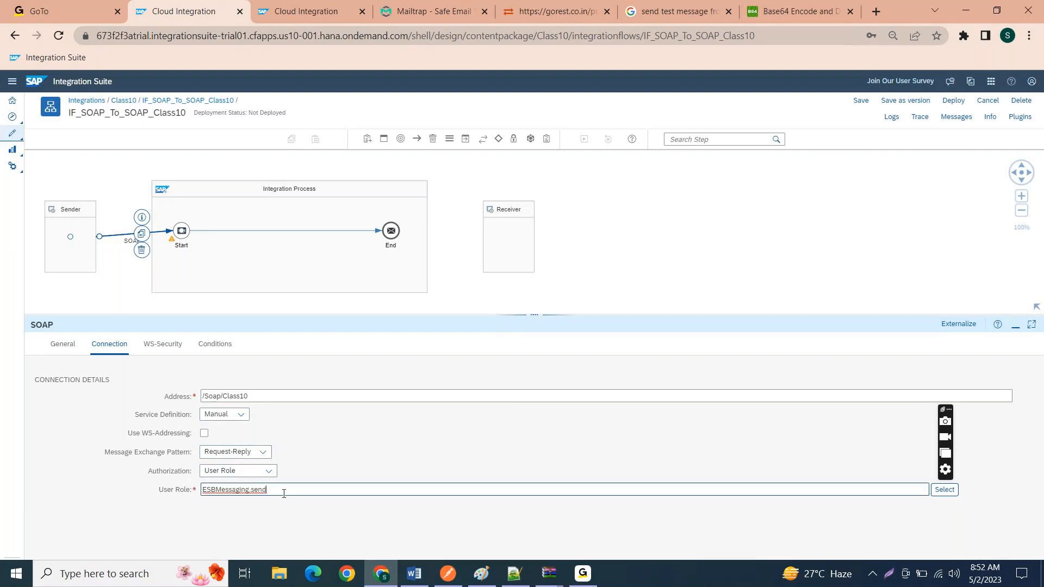
{"action": "left_click_drag", "start_coordinate": [282, 492], "coordinate": [207, 491]}
{"action": "left_click", "coordinate": [284, 484]}
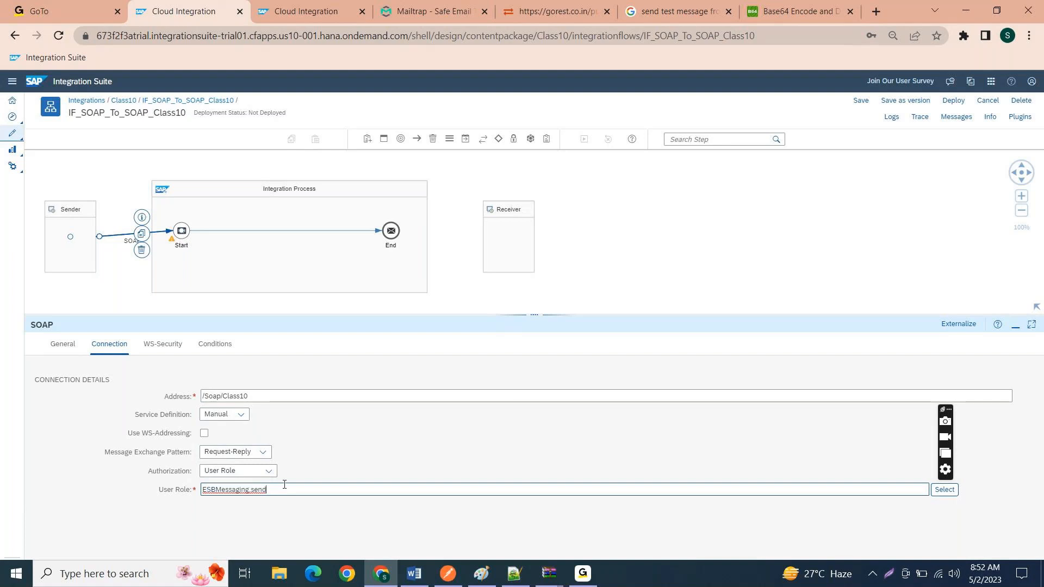
{"action": "left_click_drag", "start_coordinate": [285, 485], "coordinate": [178, 488]}
{"action": "left_click", "coordinate": [291, 491]}
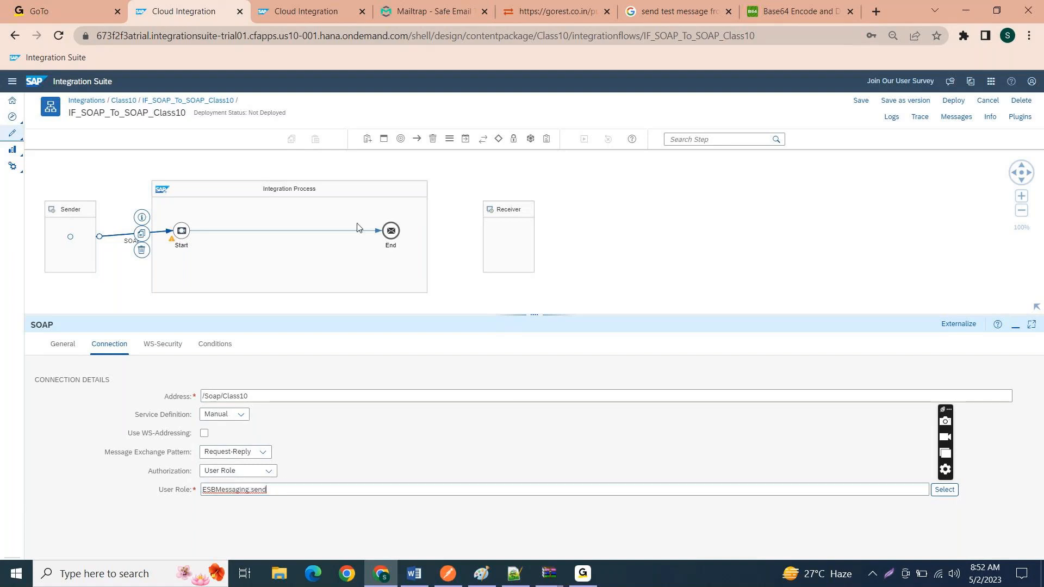
Step: Try the WS-Security configuration Via Manual Configuration in Channel on the SOAP channel and set it back to None
{"action": "left_click", "coordinate": [166, 342]}
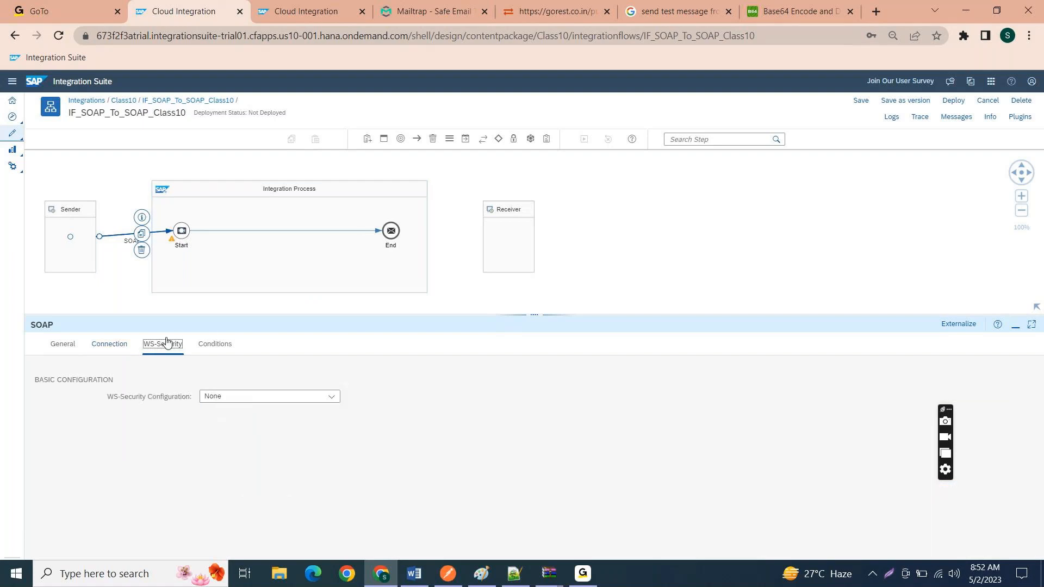
{"action": "left_click", "coordinate": [217, 401]}
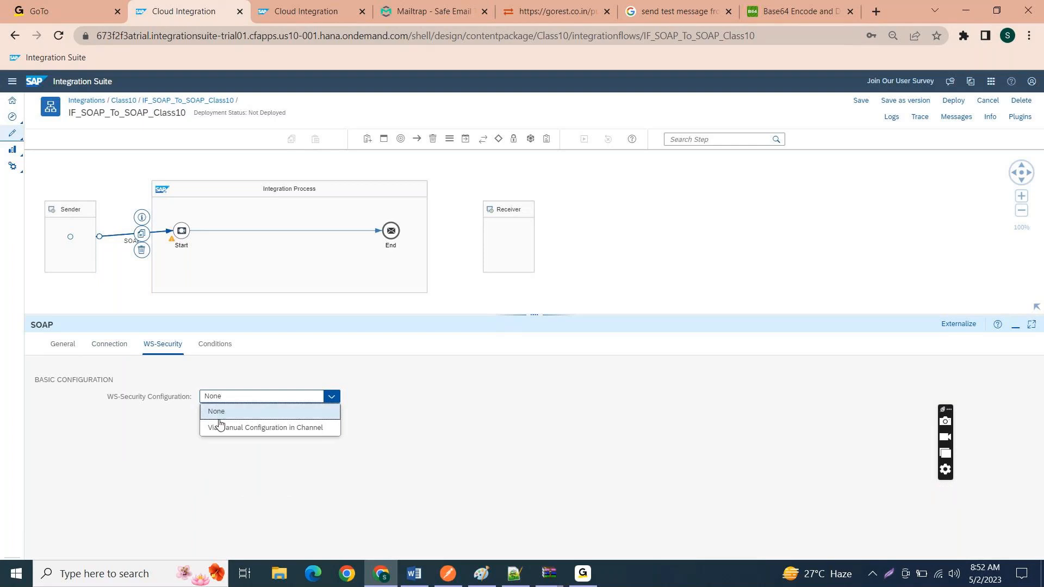
{"action": "left_click", "coordinate": [218, 428]}
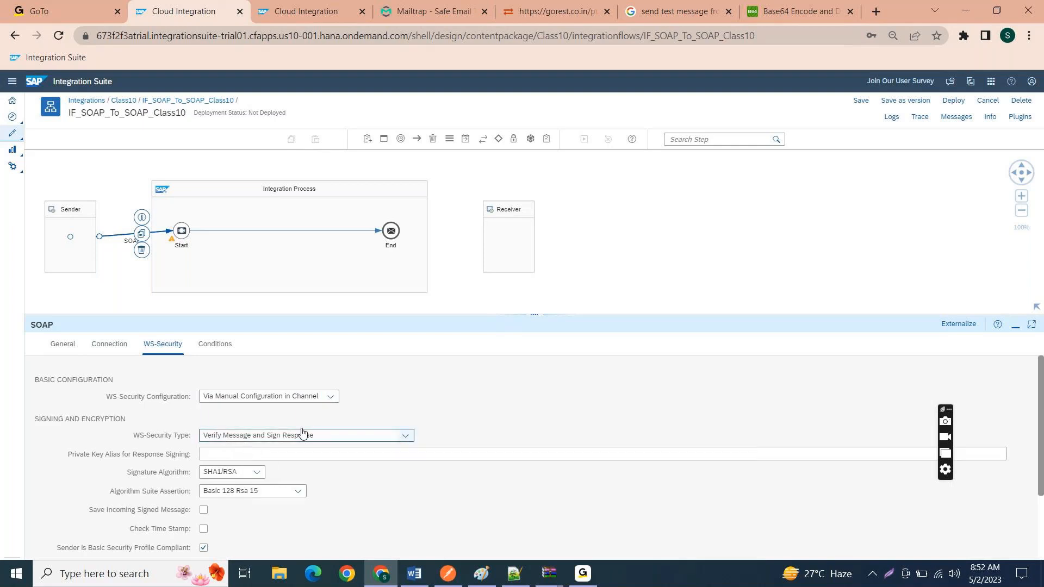
{"action": "left_click", "coordinate": [319, 399]}
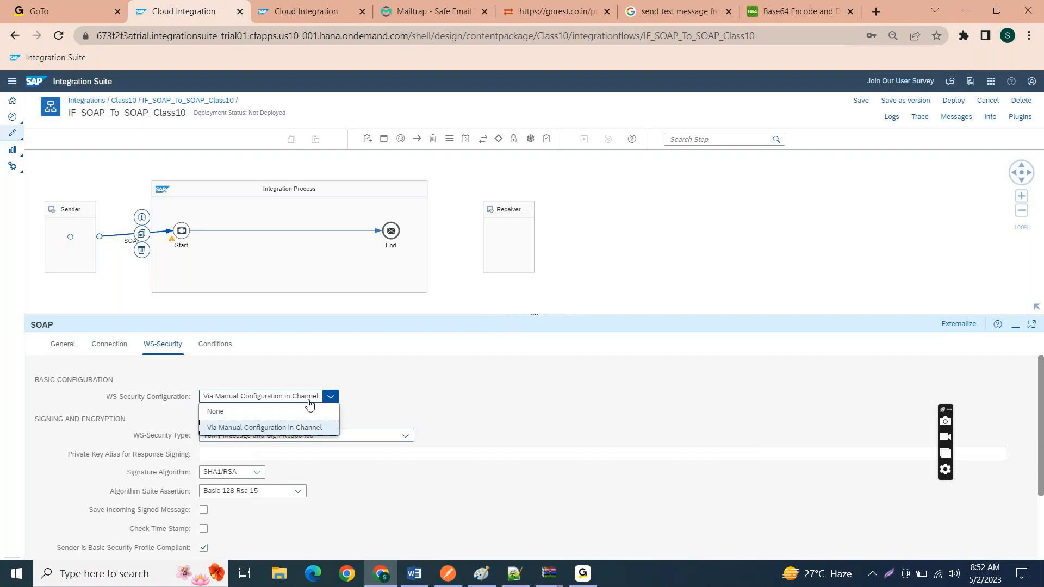
{"action": "left_click", "coordinate": [294, 411]}
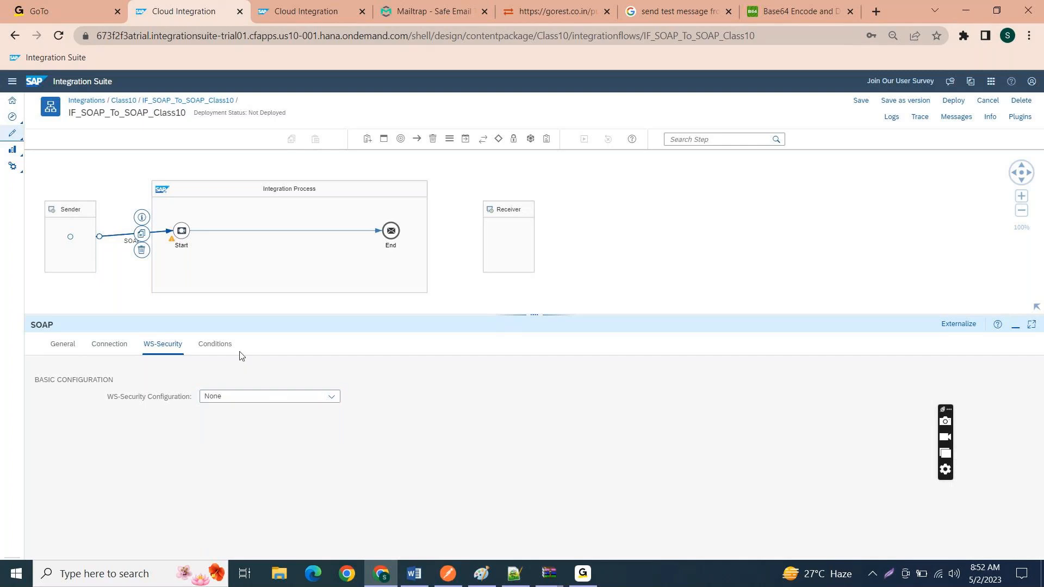
Step: Review the SOAP channel's maximum message size conditions for body and attachments
{"action": "left_click", "coordinate": [225, 348]}
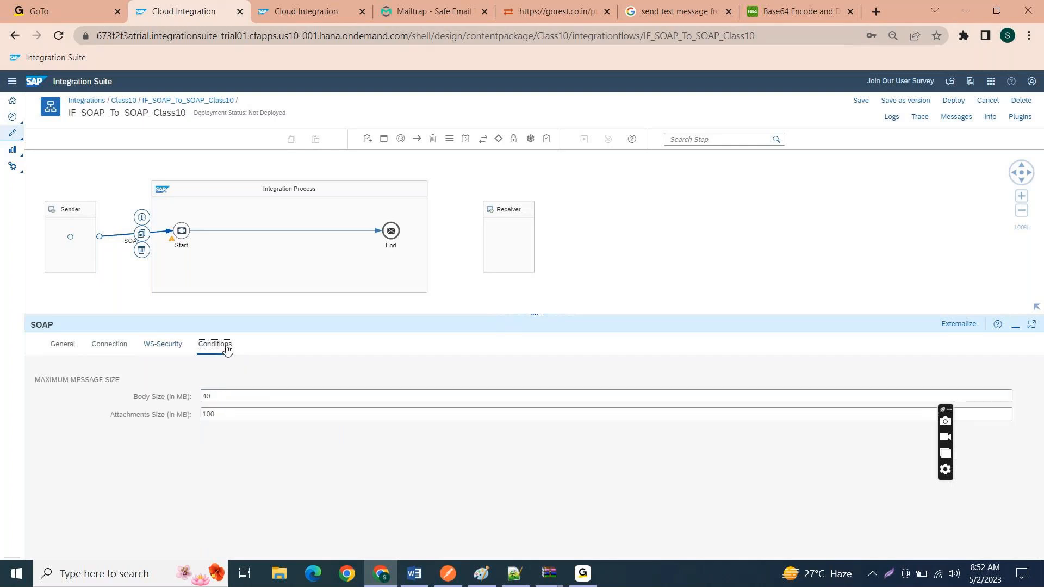
{"action": "left_click", "coordinate": [219, 397]}
{"action": "key", "text": "Tab"}
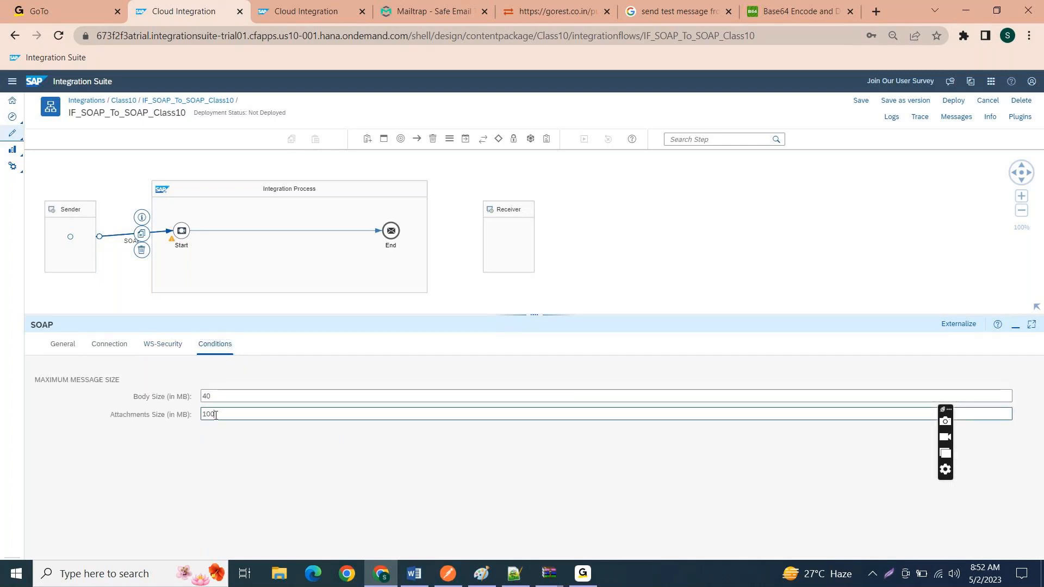
{"action": "key", "text": "shift+Tab"}
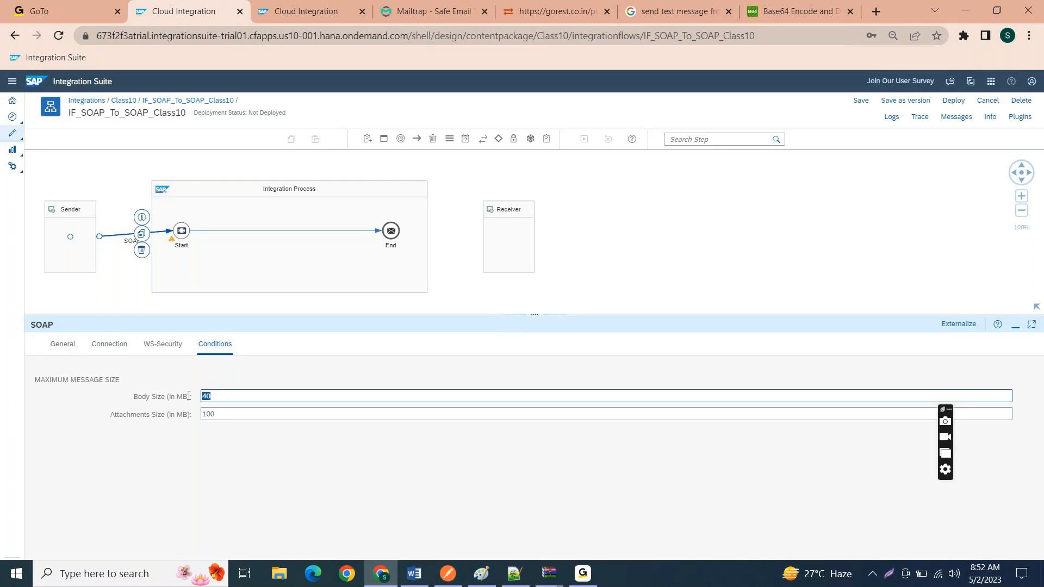
{"action": "left_click", "coordinate": [228, 412]}
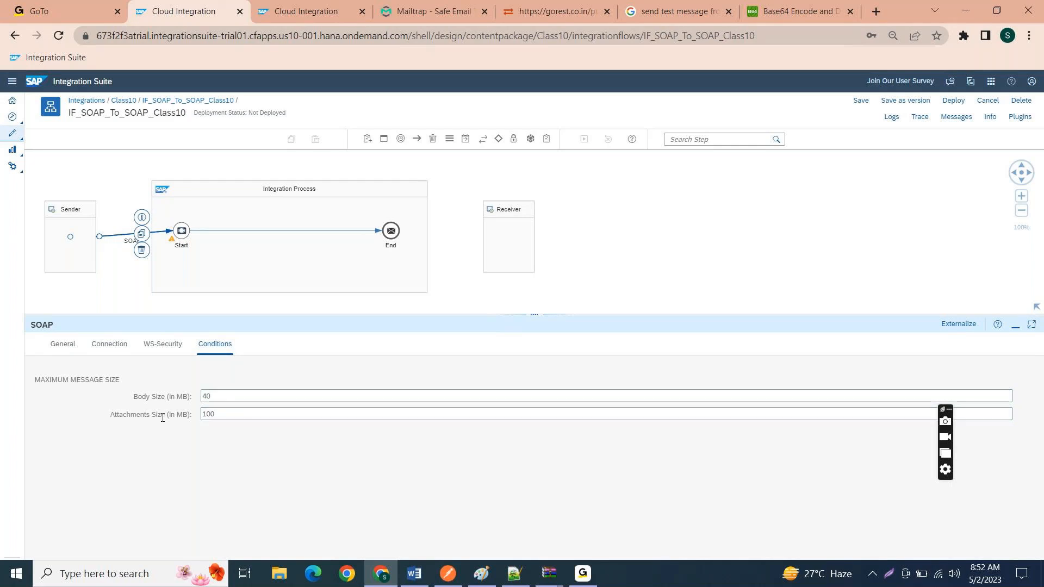
Step: Save the integration flow with the SOAP channel and insert a Content Modifier between Start and End
{"action": "left_click", "coordinate": [115, 351]}
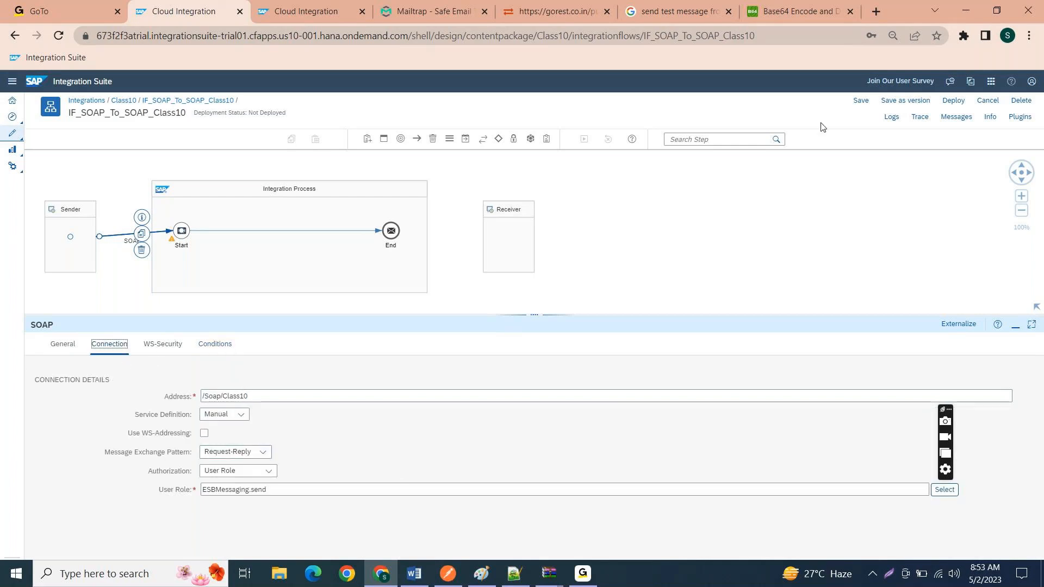
{"action": "left_click", "coordinate": [866, 103]}
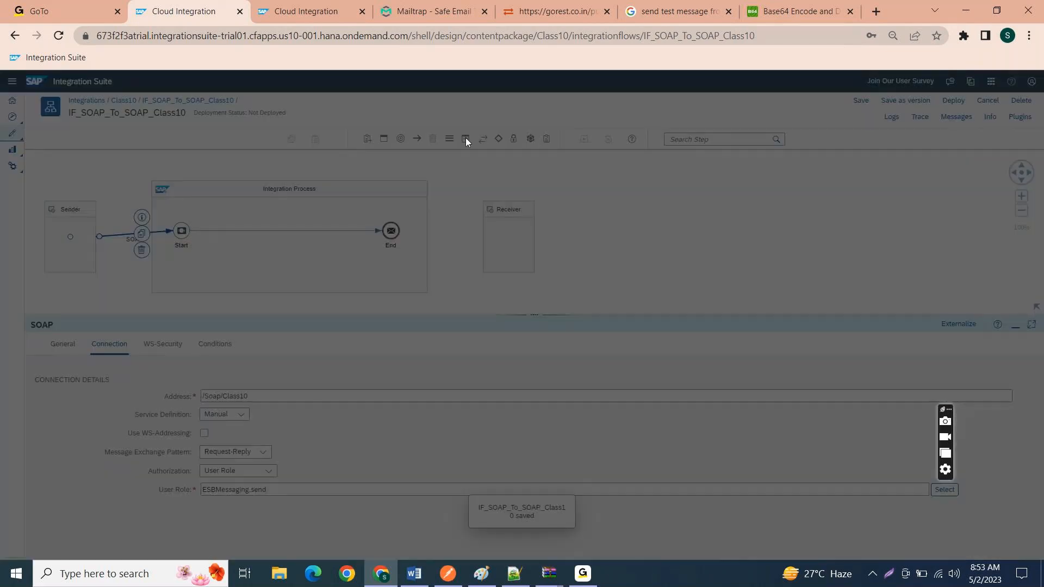
{"action": "left_click", "coordinate": [466, 140]}
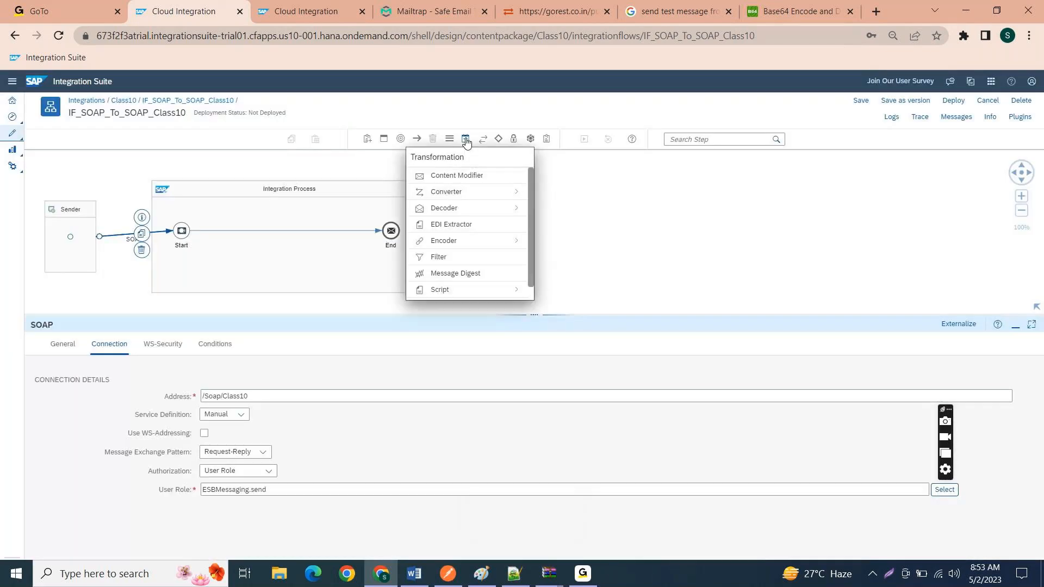
{"action": "left_click", "coordinate": [454, 176]}
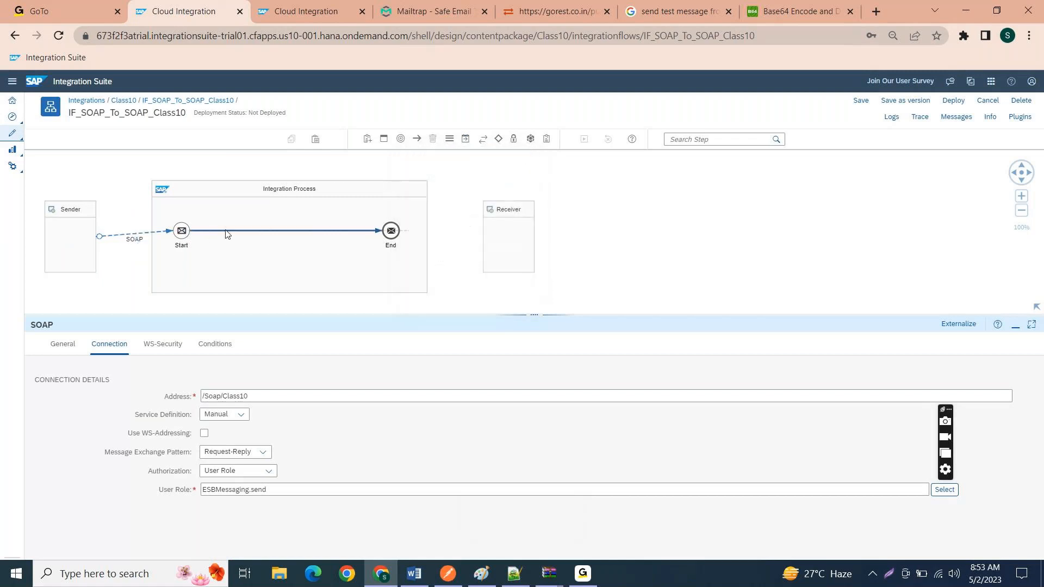
{"action": "left_click", "coordinate": [273, 234]}
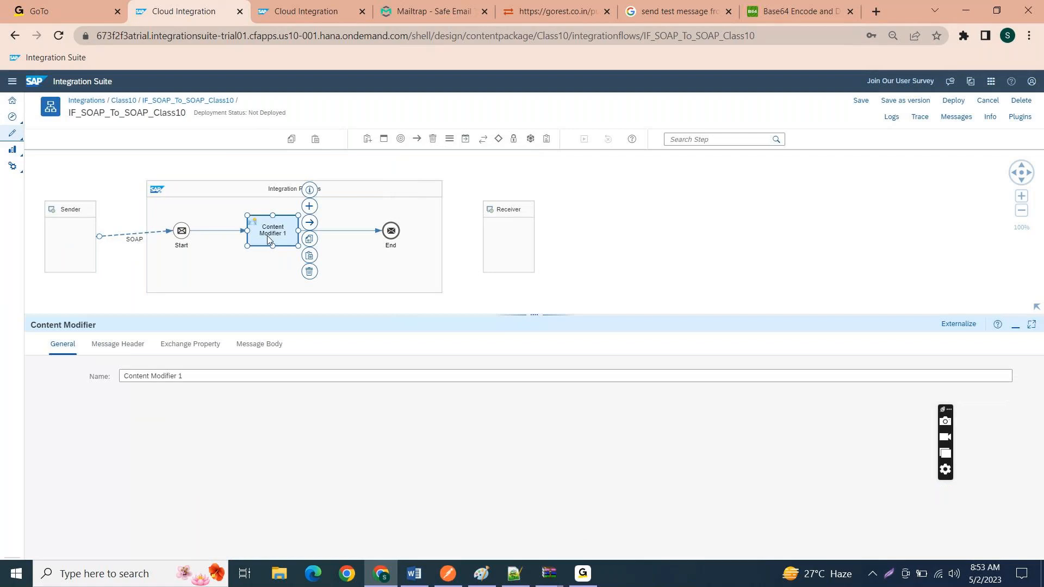
Step: Set the Content Modifier's message body to the text "Data From SAP CPI CM"
{"action": "left_click", "coordinate": [251, 347]}
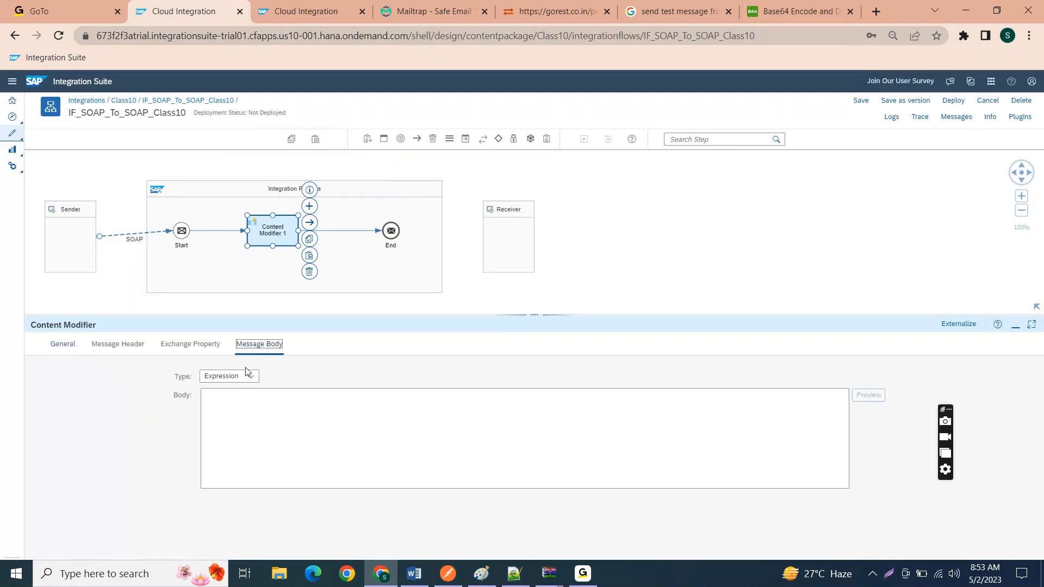
{"action": "left_click", "coordinate": [252, 417]}
{"action": "left_click", "coordinate": [262, 409]}
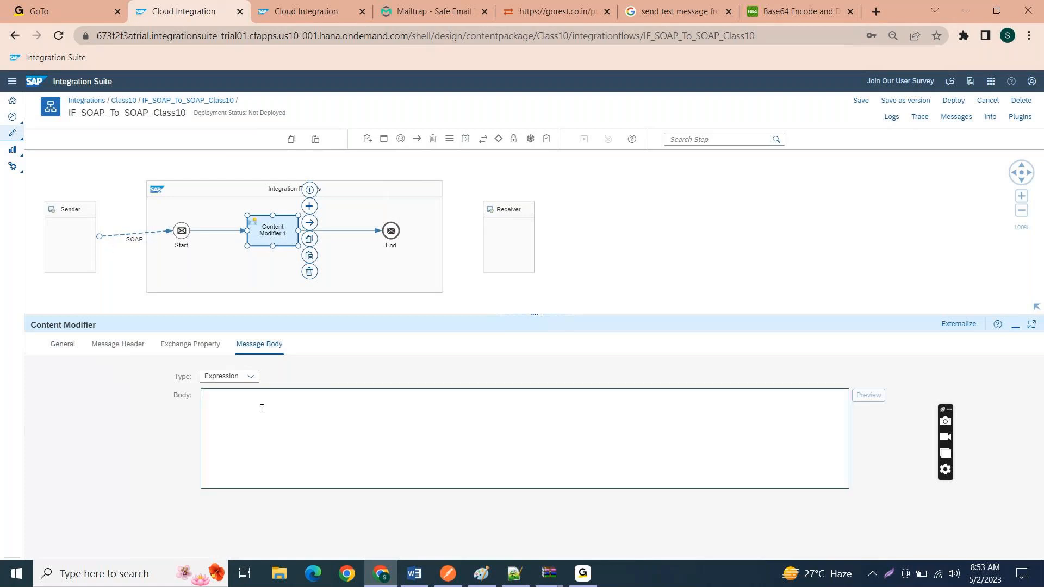
{"action": "type", "text": "Test"}
{"action": "key", "text": "BackSpace"}
{"action": "key", "text": "BackSpace"}
{"action": "key", "text": "BackSpace"}
{"action": "key", "text": "BackSpace"}
{"action": "type", "text": "Data Fl"}
{"action": "type", "text": "om SA"}
{"action": "key", "text": "BackSpace"}
{"action": "key", "text": "BackSpace"}
{"action": "type", "text": "SAPC"}
{"action": "key", "text": "BackSpace"}
{"action": "key", "text": "BackSpace"}
{"action": "type", "text": "P CPI CM"}
Step: Save the integration flow IF_SOAP_To_SOAP_Class10 with its new message body and deploy it, confirming the deployment
{"action": "left_click", "coordinate": [863, 107]}
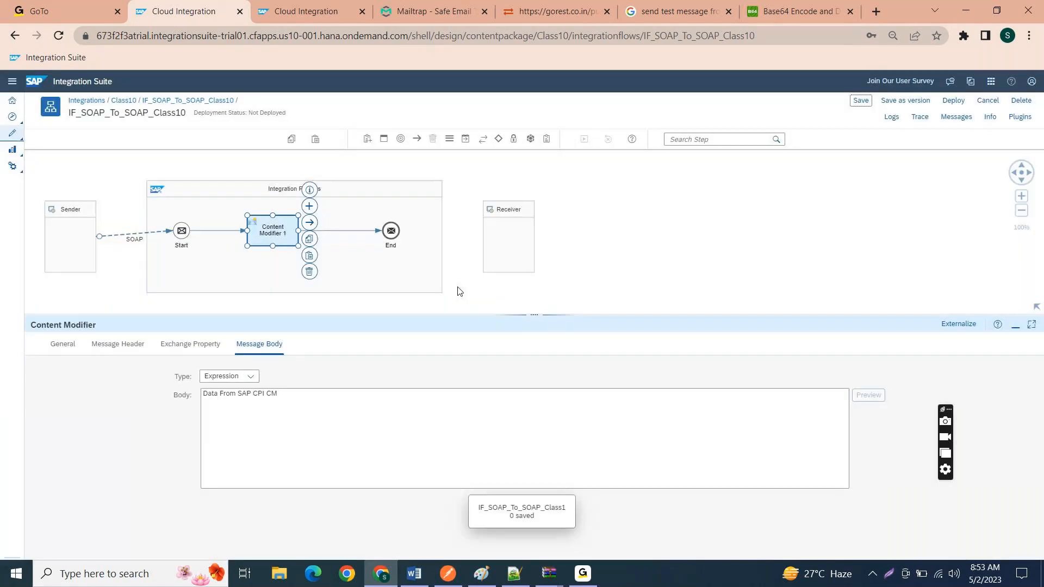
{"action": "left_click", "coordinate": [952, 105]}
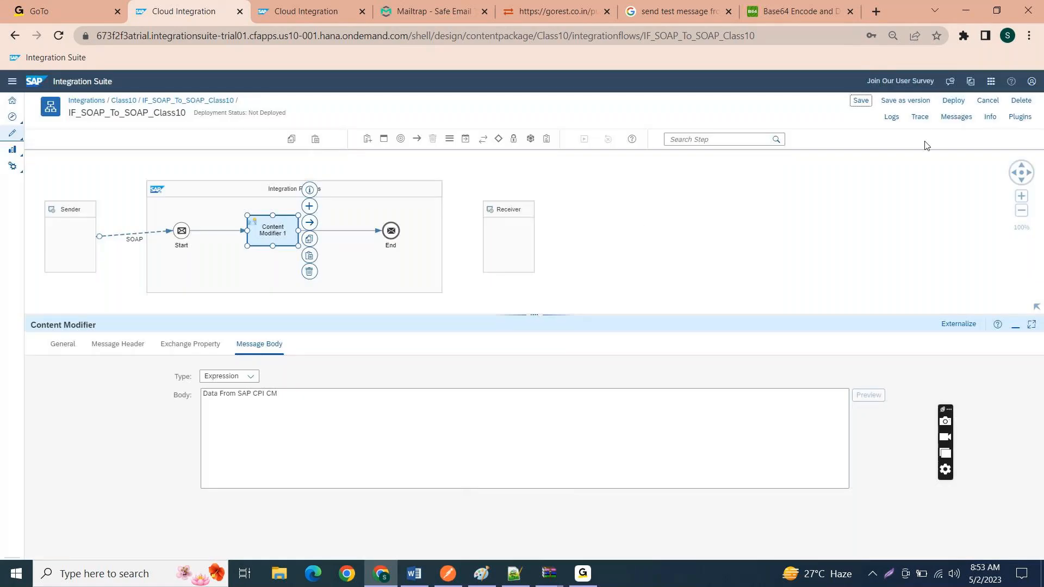
{"action": "left_click", "coordinate": [945, 109]}
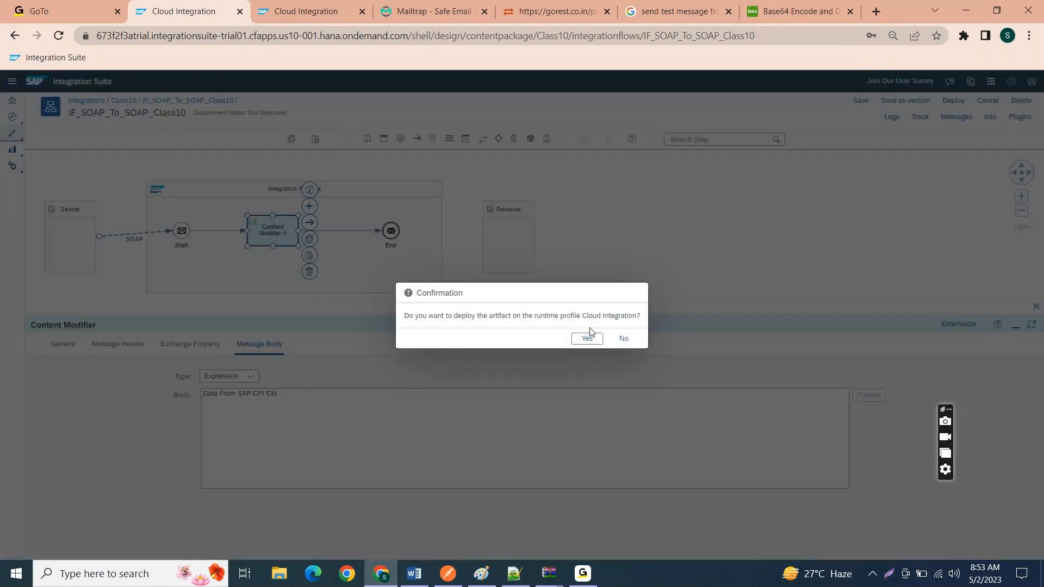
{"action": "left_click", "coordinate": [589, 333]}
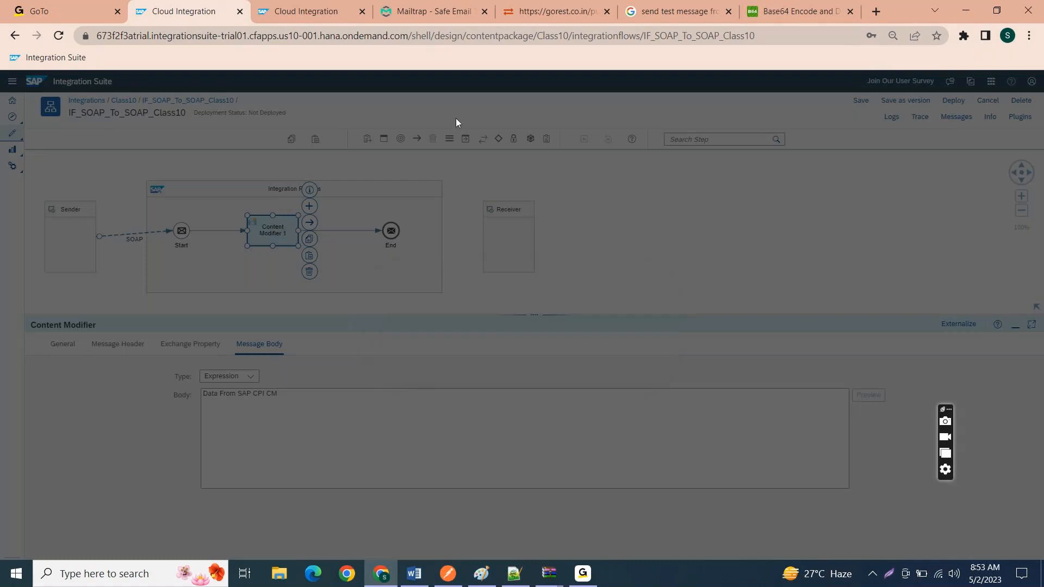
Step: Refresh the deployed integration content in monitoring and open the details of IF_SOAP_To_SOAP_Class10
{"action": "left_click", "coordinate": [311, 11]}
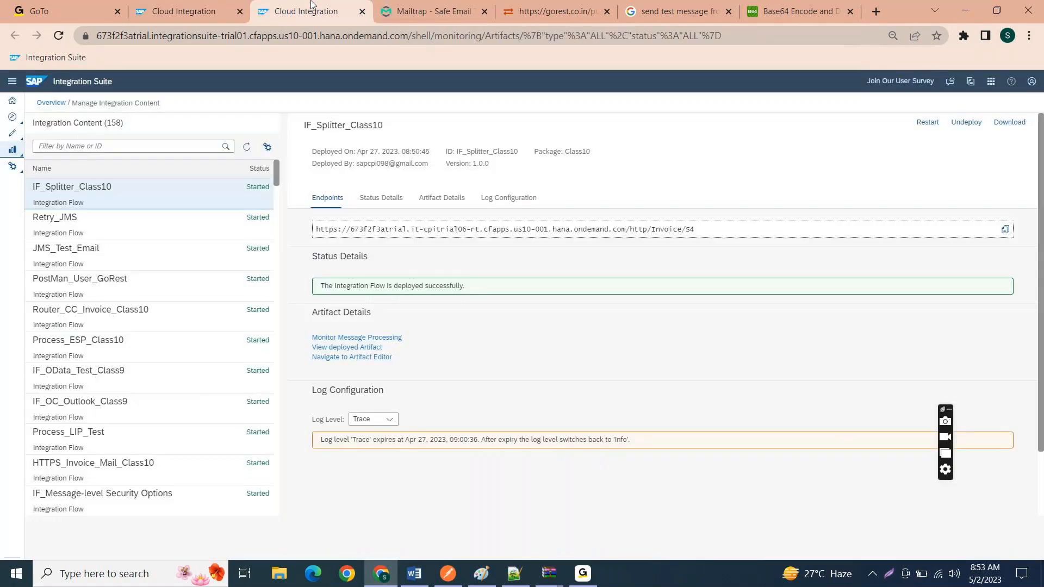
{"action": "left_click", "coordinate": [247, 147]}
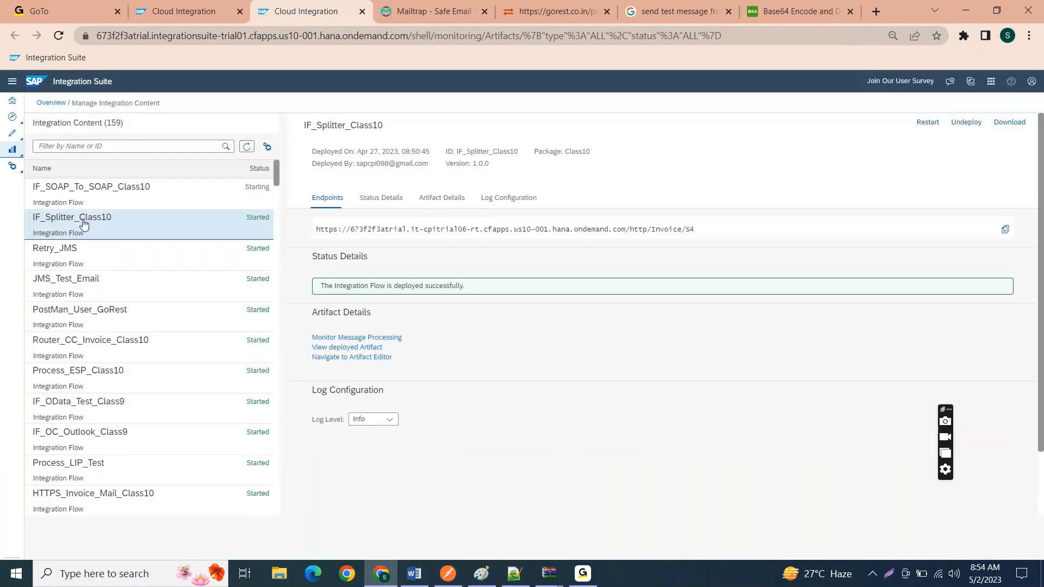
{"action": "left_click", "coordinate": [92, 203]}
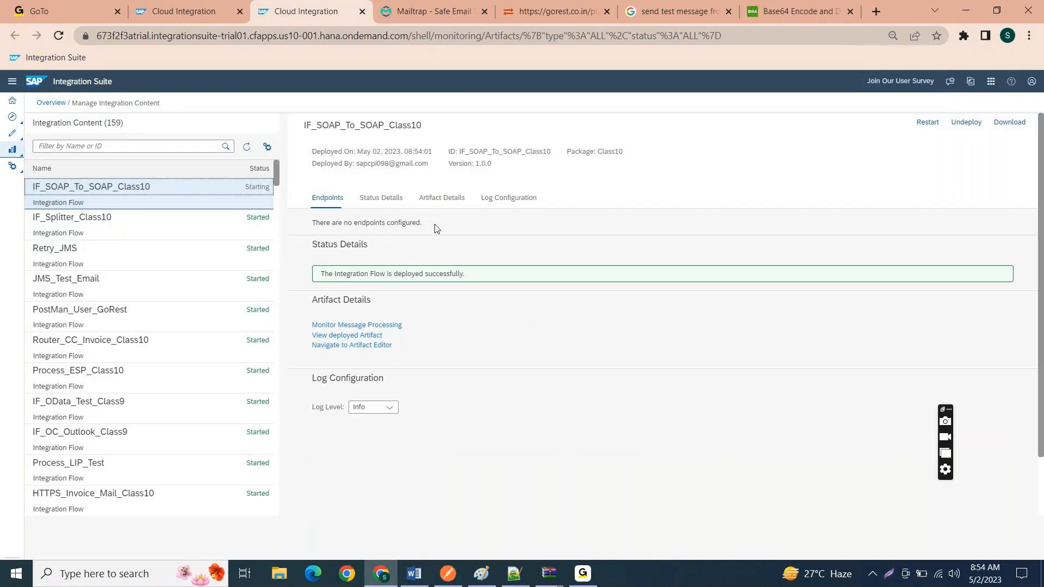
Step: Check the Endpoints section of IF_SOAP_To_SOAP_Class10, refreshing the integration content list to update its status
{"action": "left_click_drag", "start_coordinate": [427, 232], "coordinate": [219, 205]}
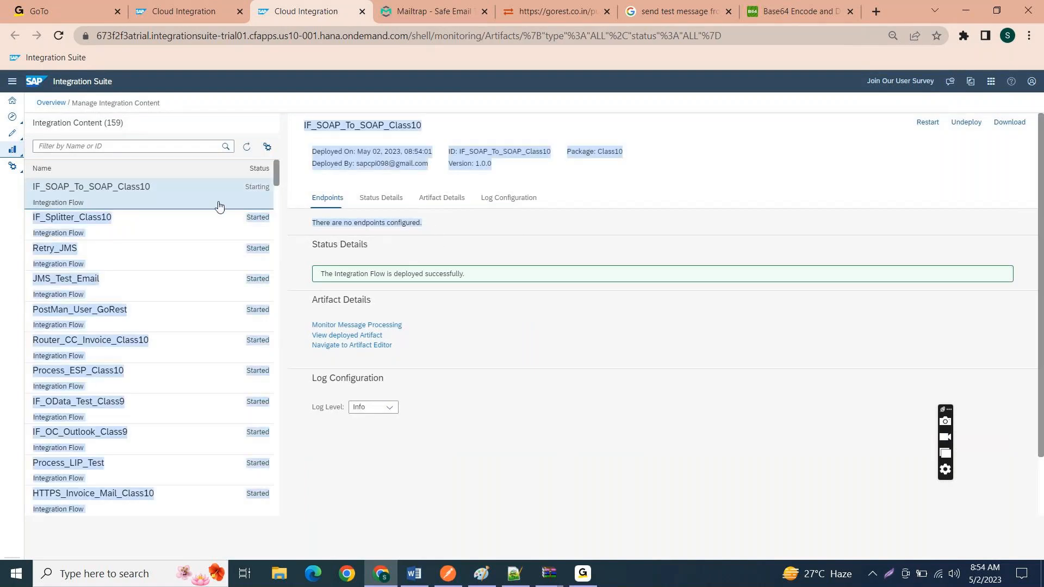
{"action": "left_click", "coordinate": [547, 456]}
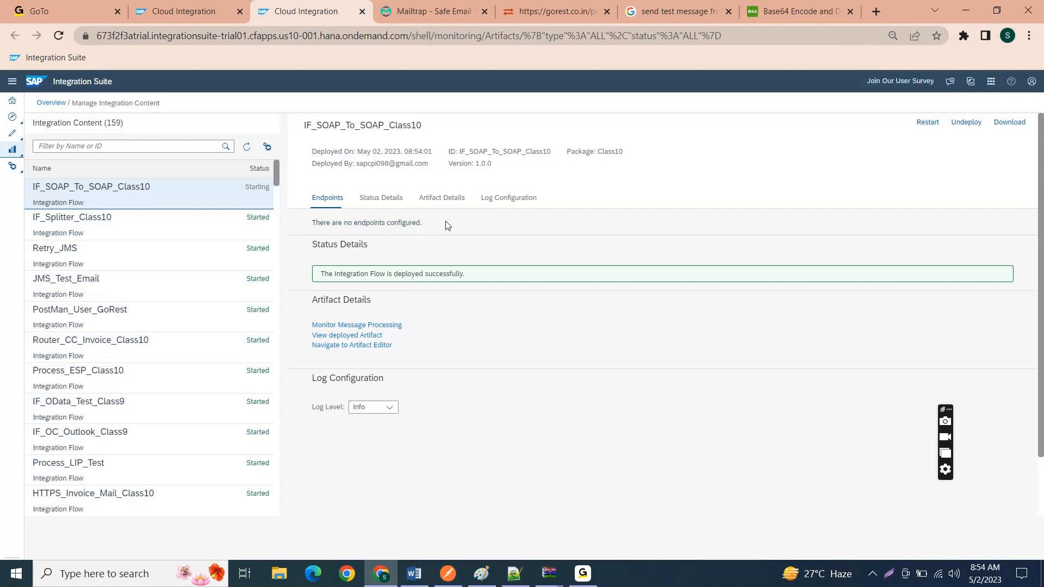
{"action": "left_click_drag", "start_coordinate": [447, 225], "coordinate": [332, 221]}
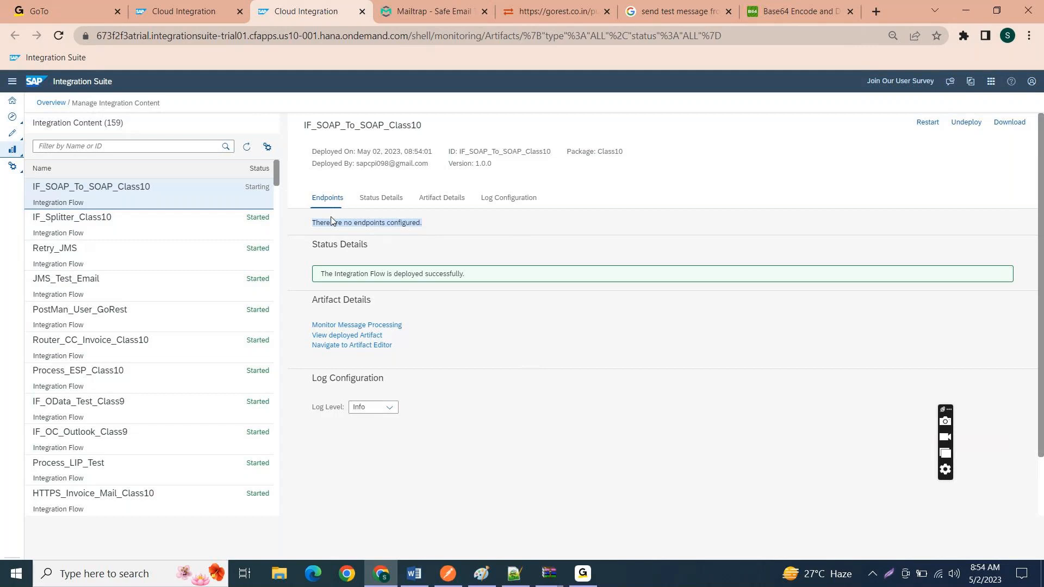
{"action": "left_click", "coordinate": [246, 149]}
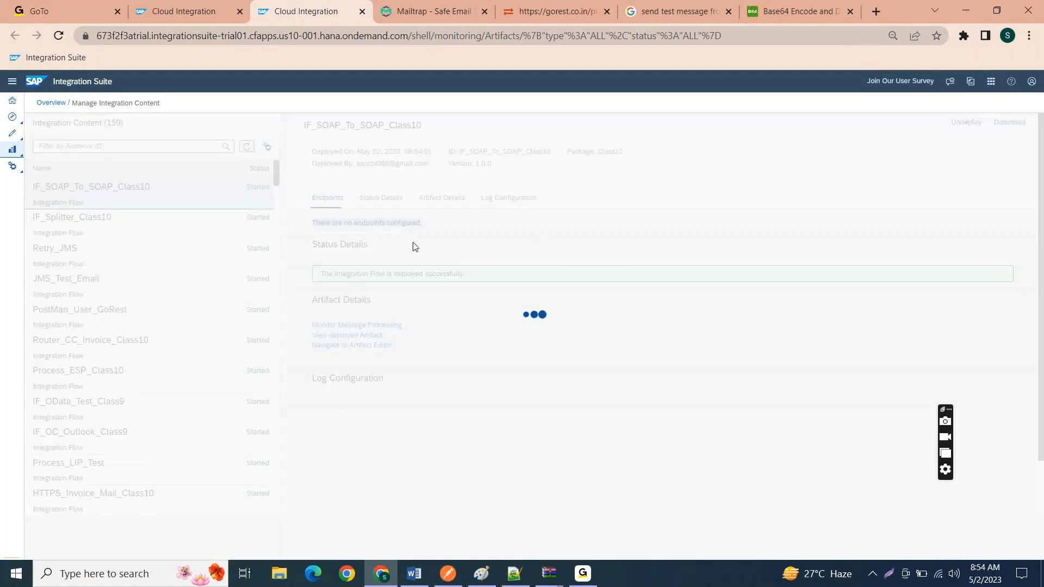
{"action": "left_click", "coordinate": [429, 225]}
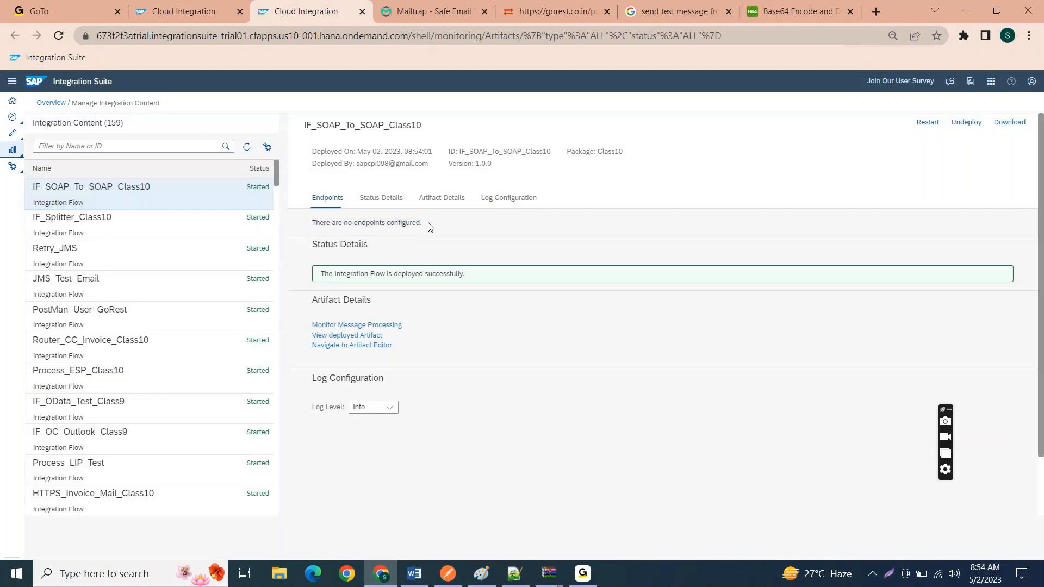
{"action": "left_click_drag", "start_coordinate": [424, 224], "coordinate": [320, 225]}
{"action": "left_click", "coordinate": [526, 238]}
Step: Search the web for "soapui download" in a new browser tab
{"action": "left_click", "coordinate": [872, 6]}
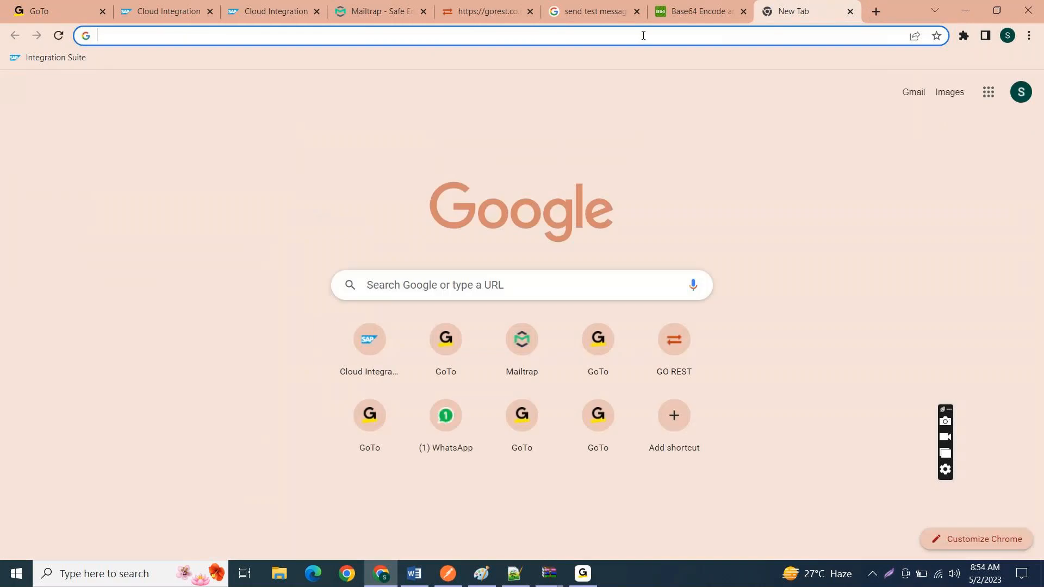
{"action": "left_click", "coordinate": [644, 35]}
{"action": "type", "text": "soapui"}
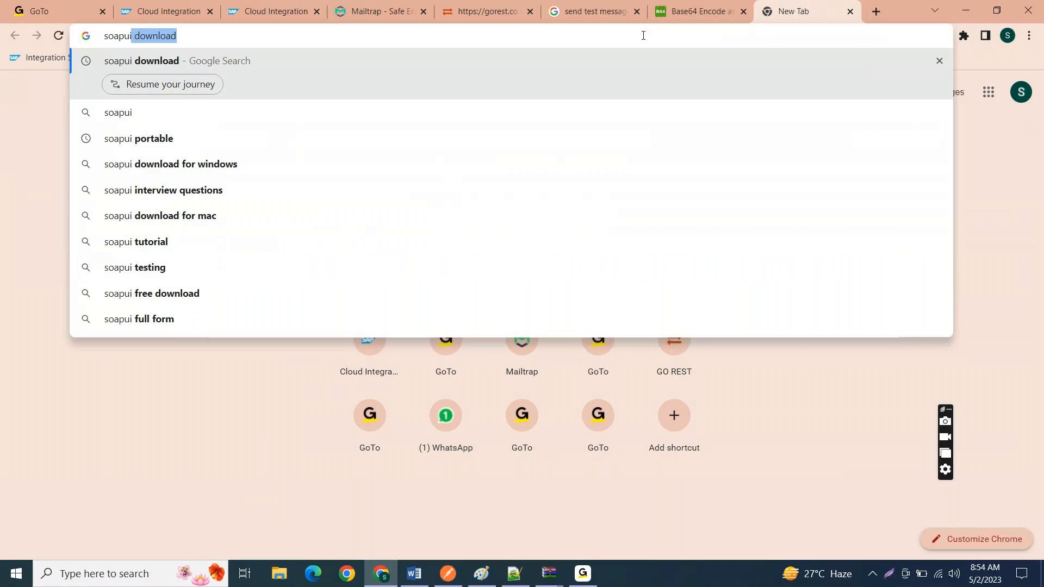
{"action": "key", "text": "Return"}
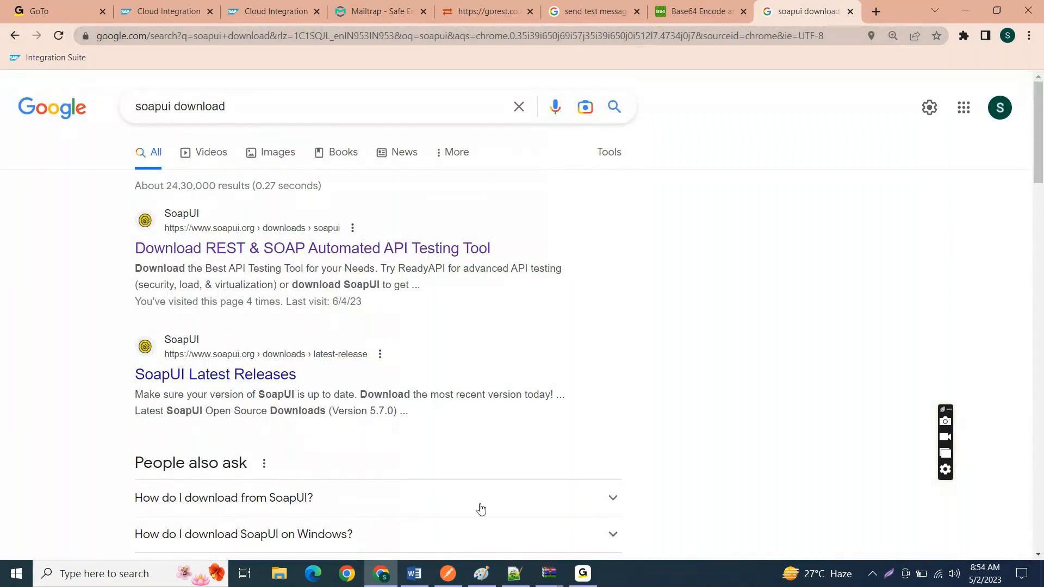
Step: Switch to Postman and review the authorization, body and headers of the POST request to /http/Invoice/S4
{"action": "left_click", "coordinate": [448, 574]}
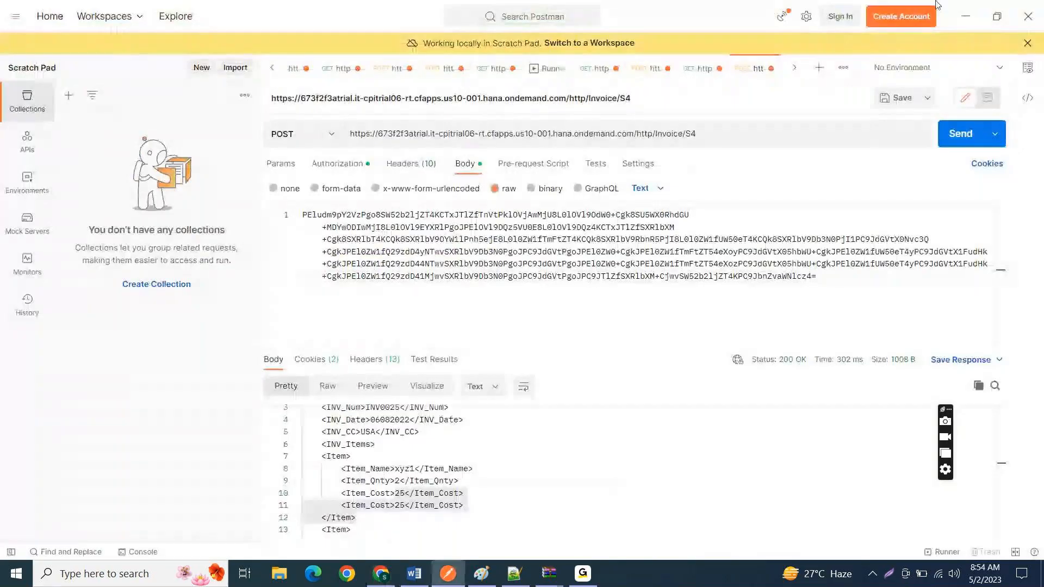
{"action": "left_click", "coordinate": [966, 15]}
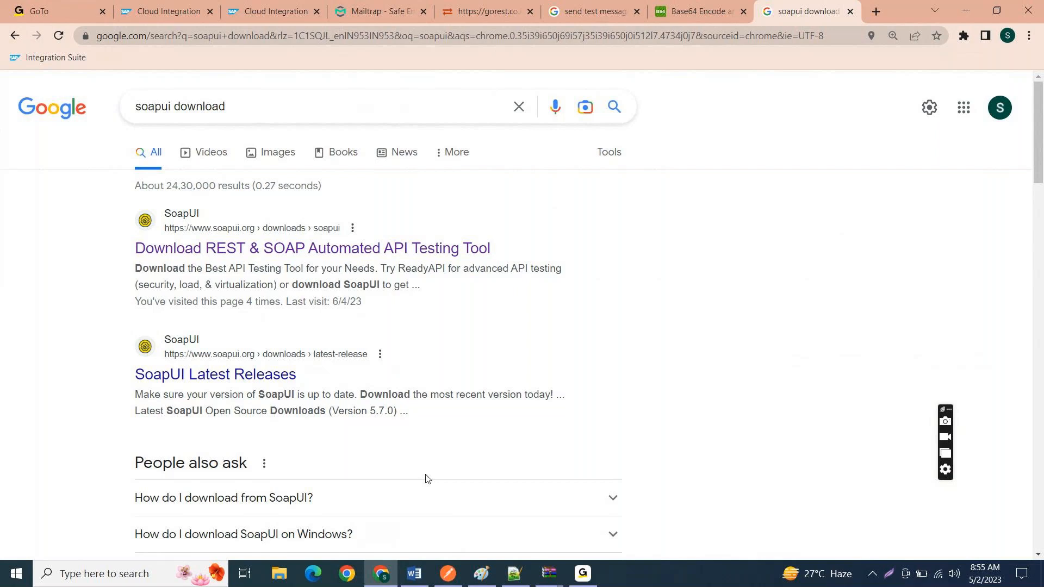
{"action": "left_click", "coordinate": [446, 574]}
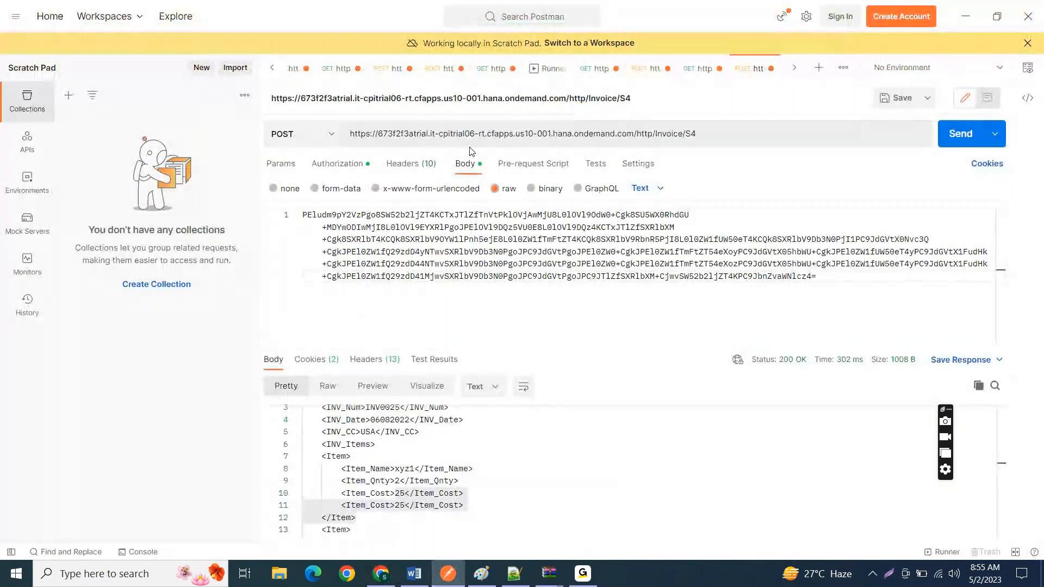
{"action": "left_click", "coordinate": [365, 165]}
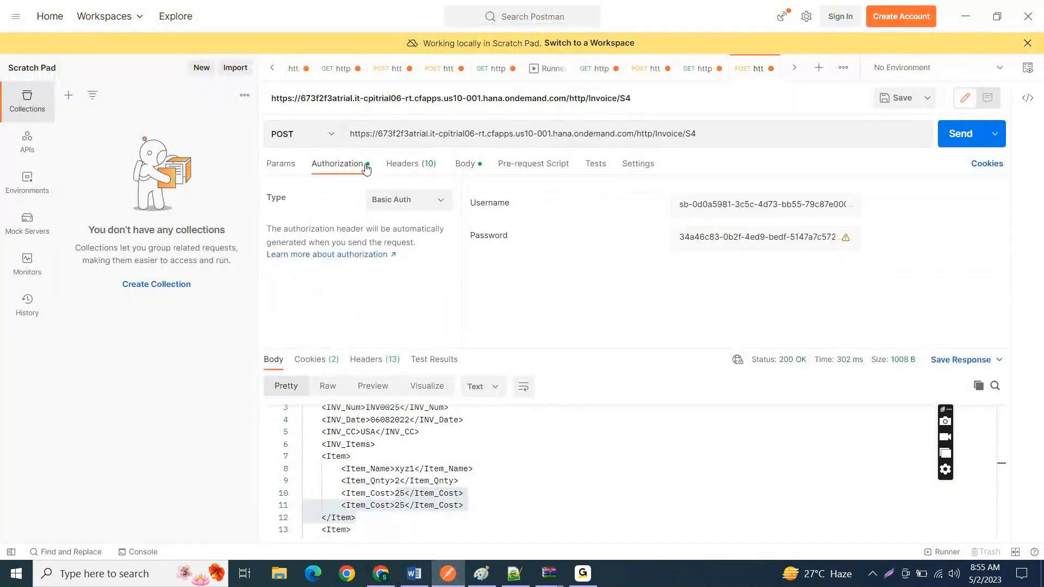
{"action": "left_click", "coordinate": [401, 166]}
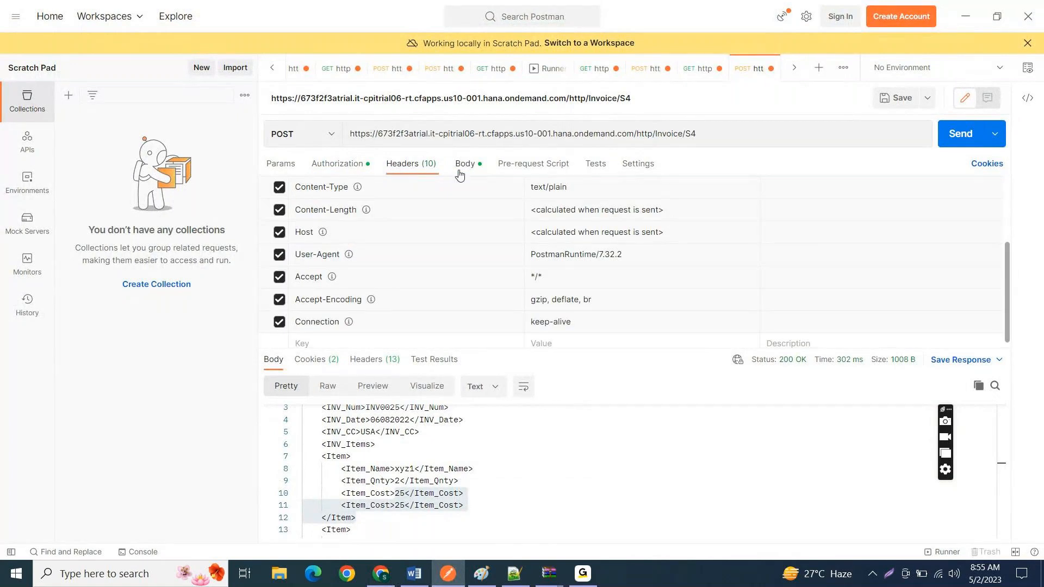
{"action": "left_click", "coordinate": [460, 165]}
{"action": "left_click", "coordinate": [422, 168]}
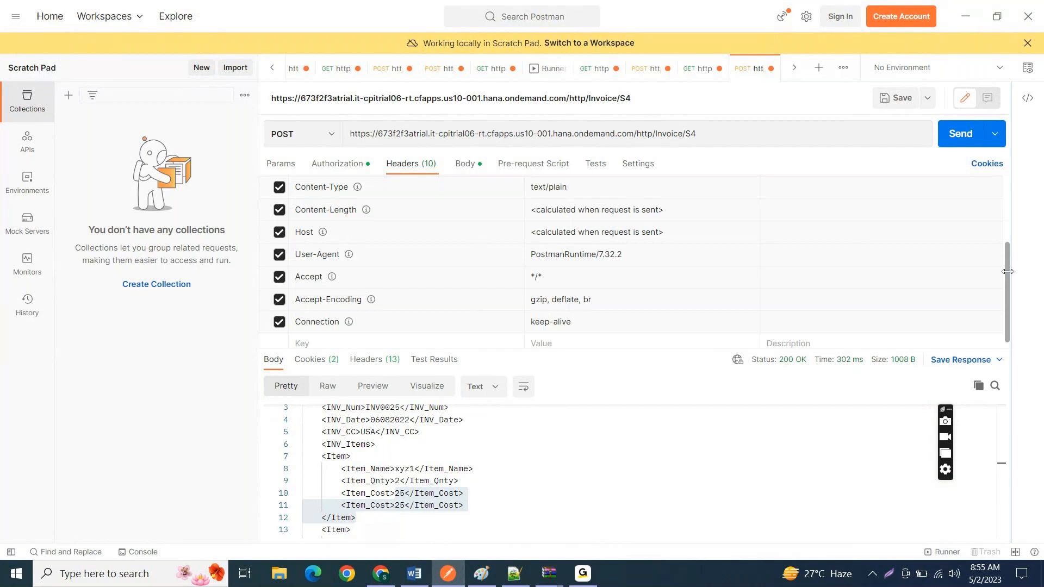
{"action": "scroll", "coordinate": [1006, 273], "scroll_direction": "down", "scroll_amount": 1}
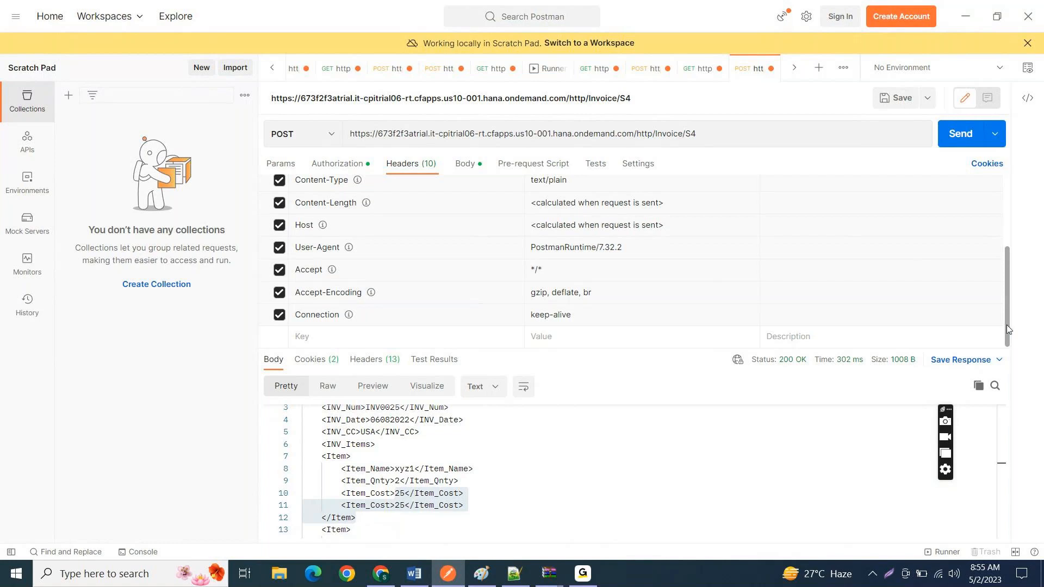
{"action": "scroll", "coordinate": [988, 231], "scroll_direction": "up", "scroll_amount": 5}
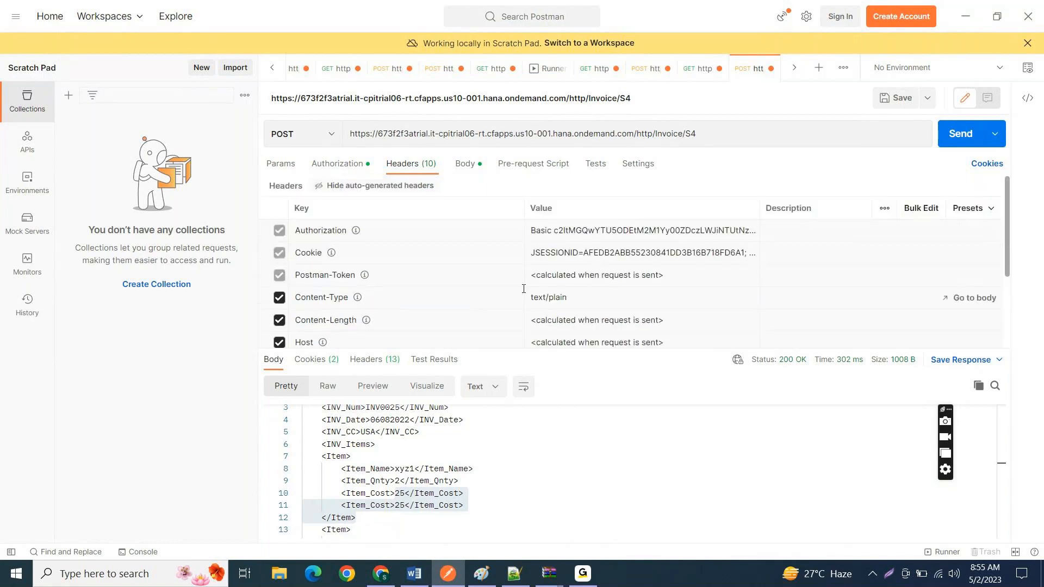
Step: Bulk-edit the POST request's headers to add a header "key" with the value 1, and return to the key-value view
{"action": "left_click", "coordinate": [916, 209]}
{"action": "left_click", "coordinate": [731, 279]}
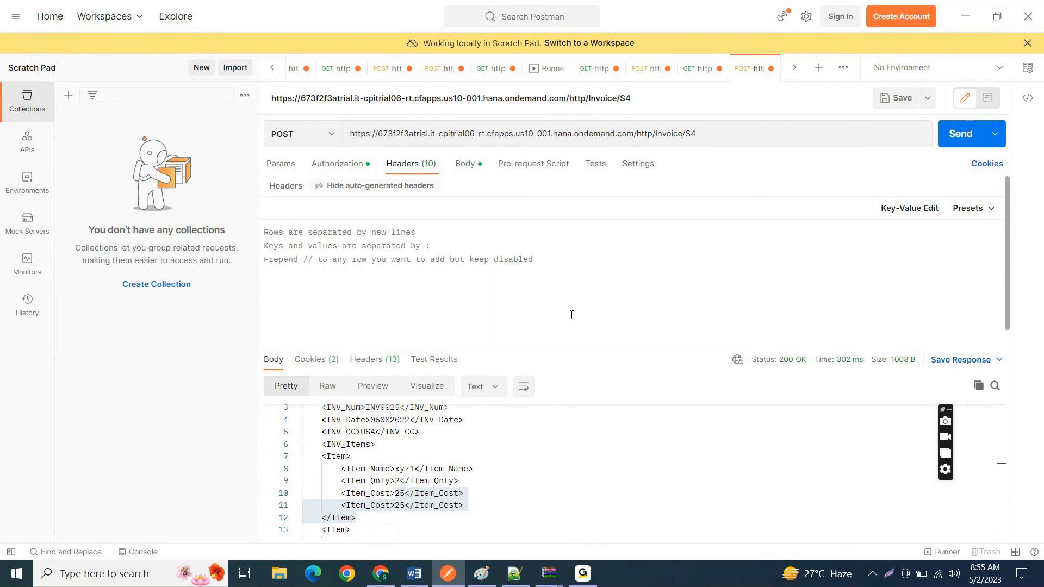
{"action": "type", "text": "k"}
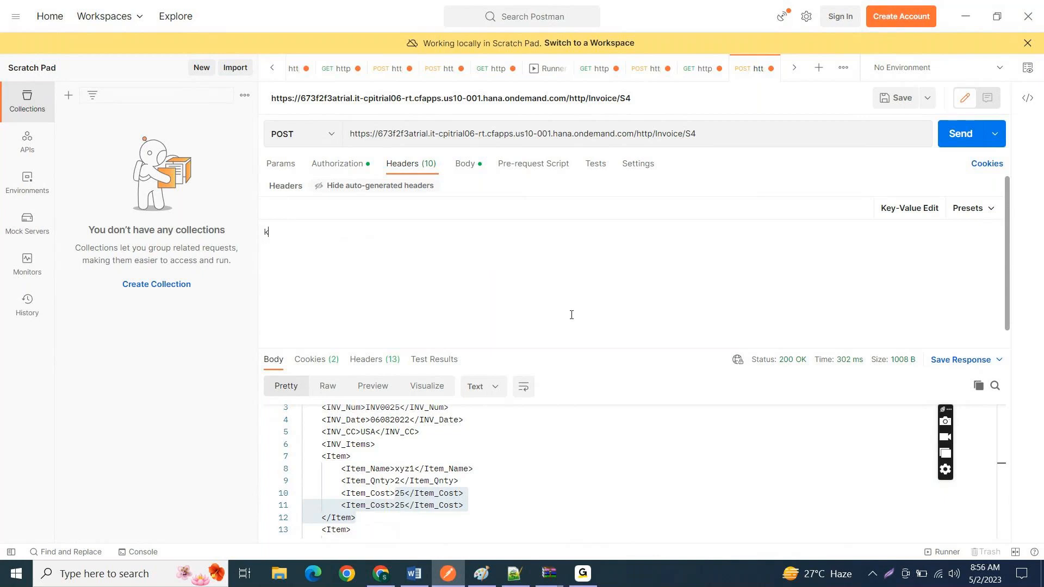
{"action": "type", "text": "ey:;1"}
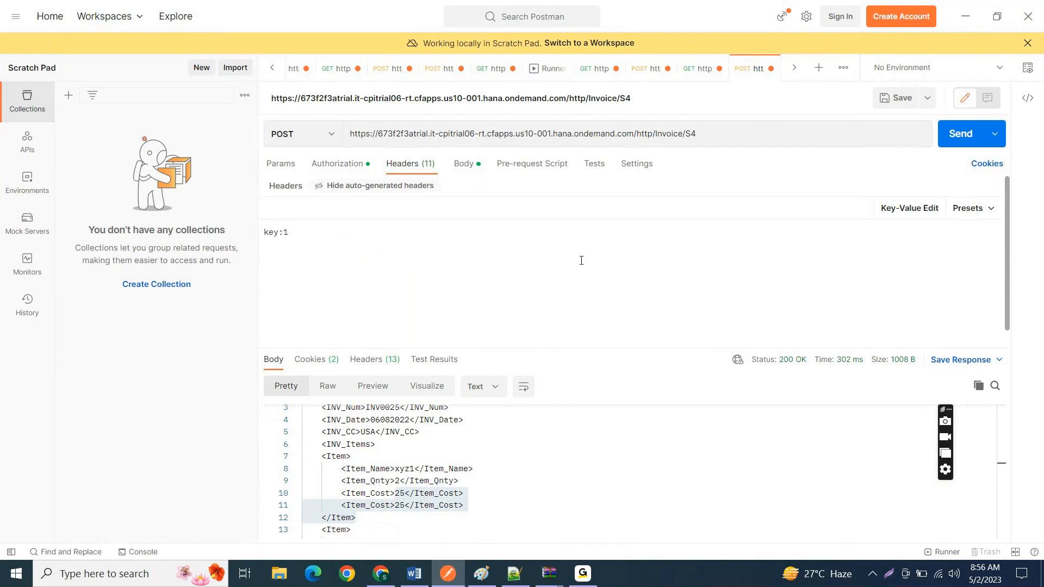
{"action": "left_click", "coordinate": [908, 207]}
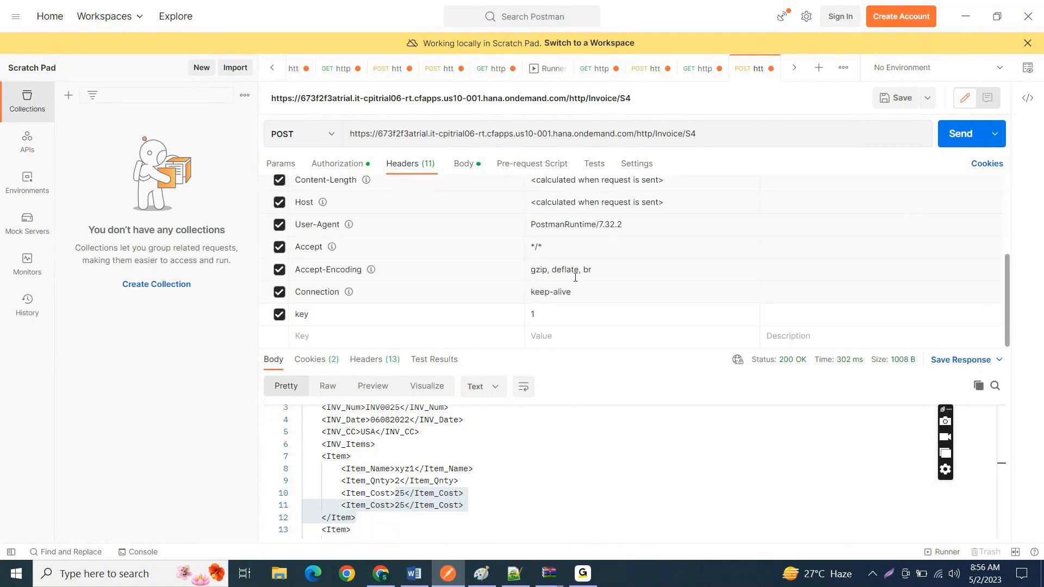
{"action": "left_click", "coordinate": [622, 311]}
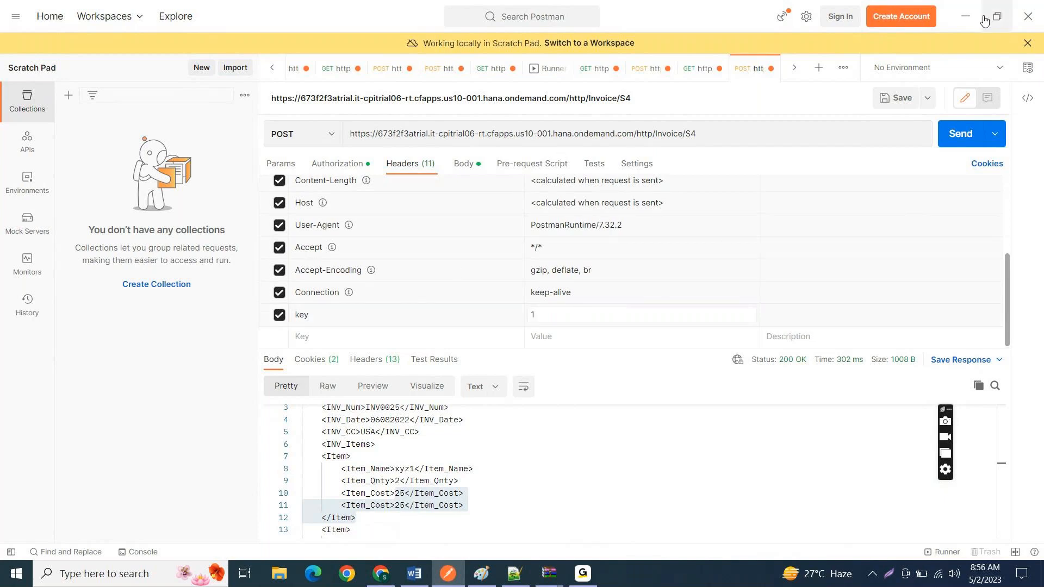
Step: Return to the browser, open the SoapUI download page from the search results and look over the ReadyAPI and SoapUI Open Source options
{"action": "left_click", "coordinate": [967, 18]}
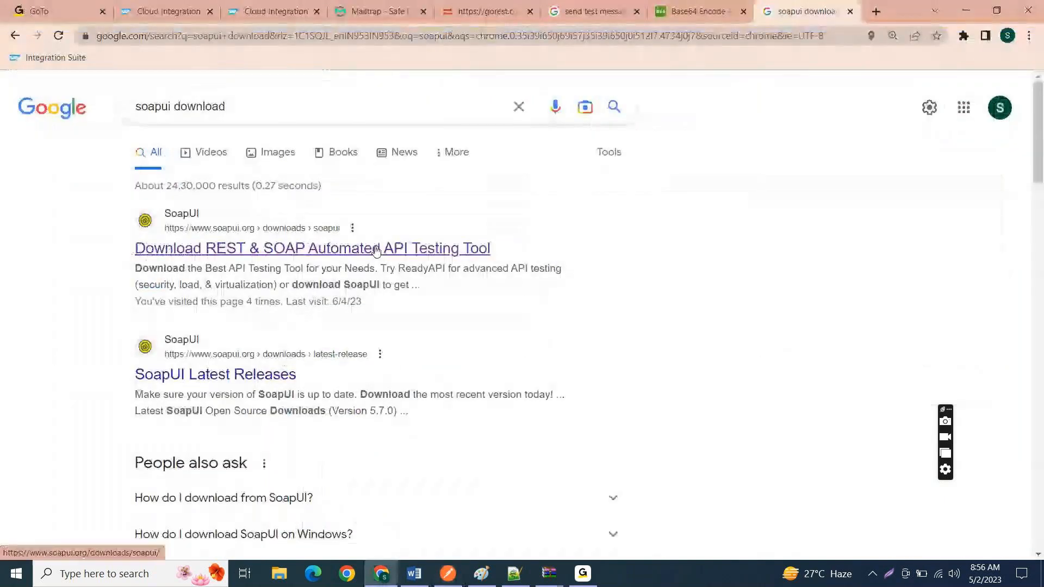
{"action": "left_click", "coordinate": [223, 251]}
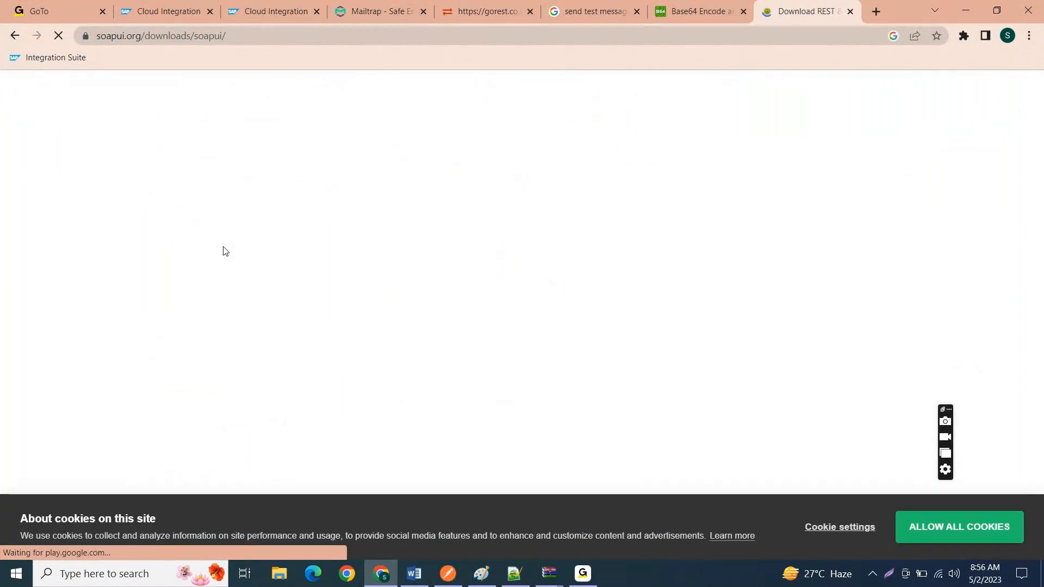
{"action": "scroll", "coordinate": [539, 335], "scroll_direction": "down", "scroll_amount": 5}
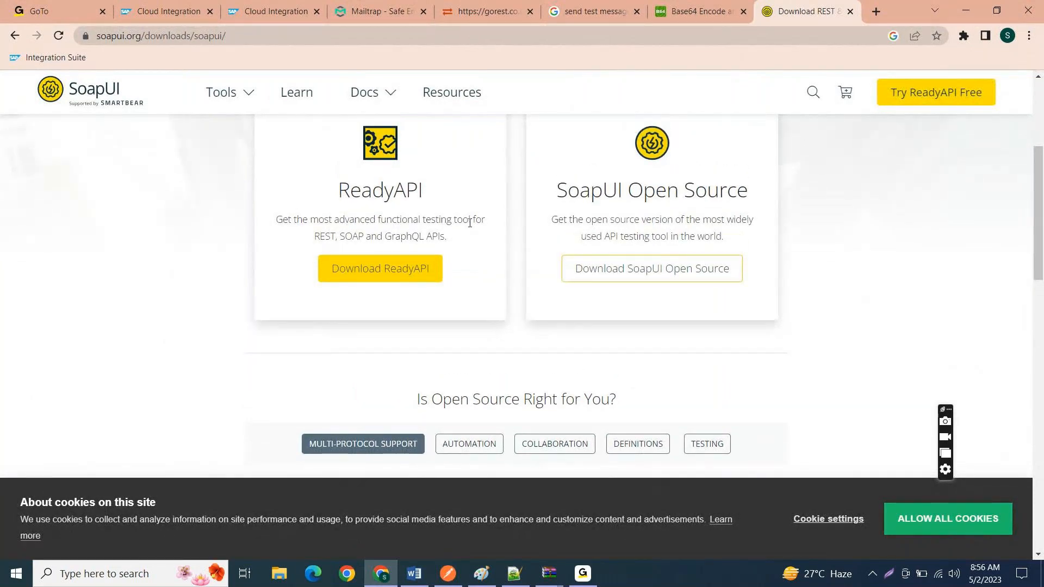
{"action": "scroll", "coordinate": [481, 275], "scroll_direction": "down", "scroll_amount": 1}
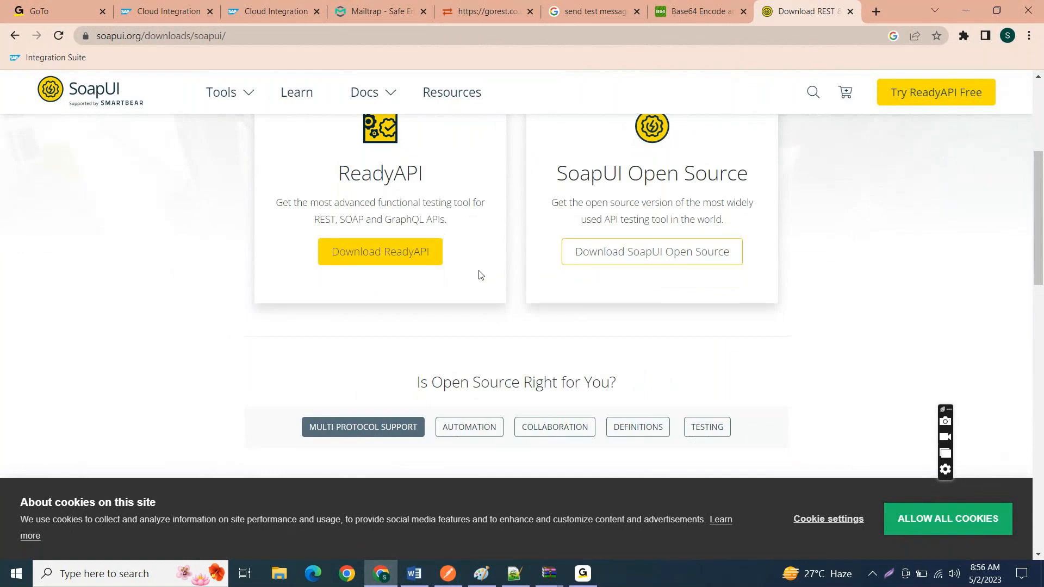
{"action": "scroll", "coordinate": [598, 250], "scroll_direction": "down", "scroll_amount": 1}
{"action": "scroll", "coordinate": [653, 261], "scroll_direction": "up", "scroll_amount": 1}
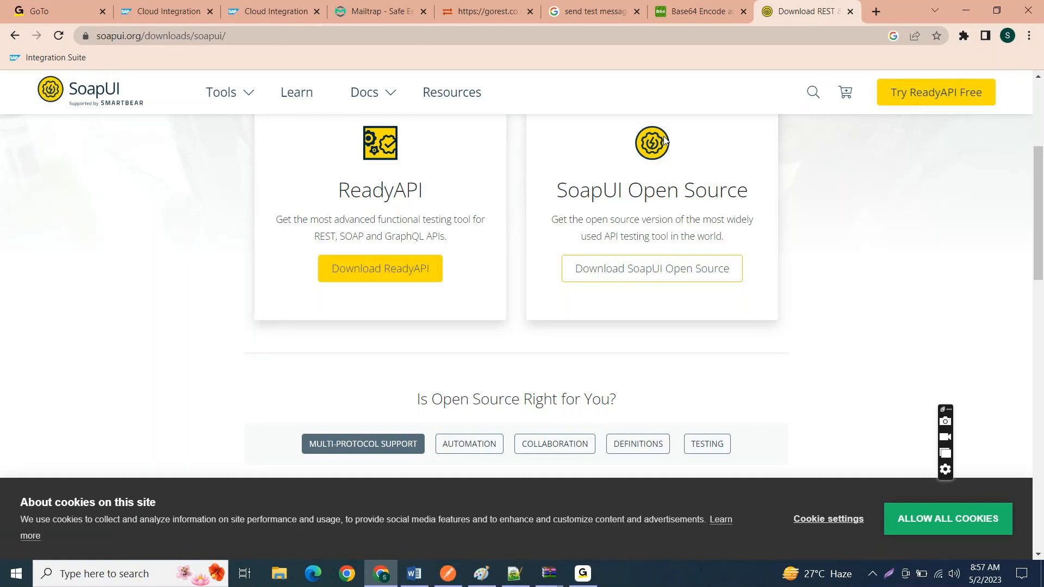
Step: Launch SoapUI 5.7.0 from the desktop and switch back to the browser while it loads
{"action": "left_click", "coordinate": [967, 12]}
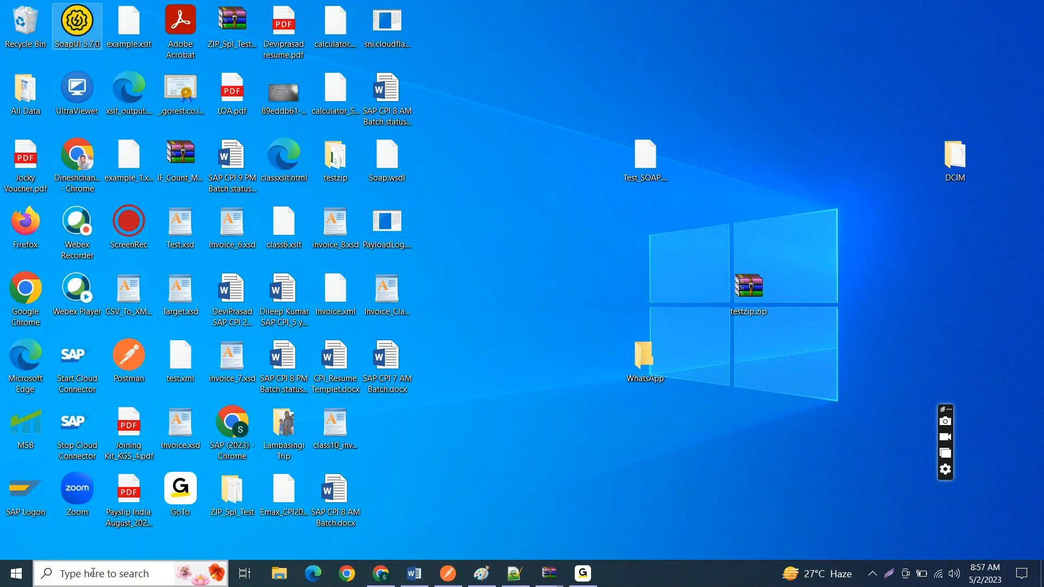
{"action": "double_click", "coordinate": [82, 27]}
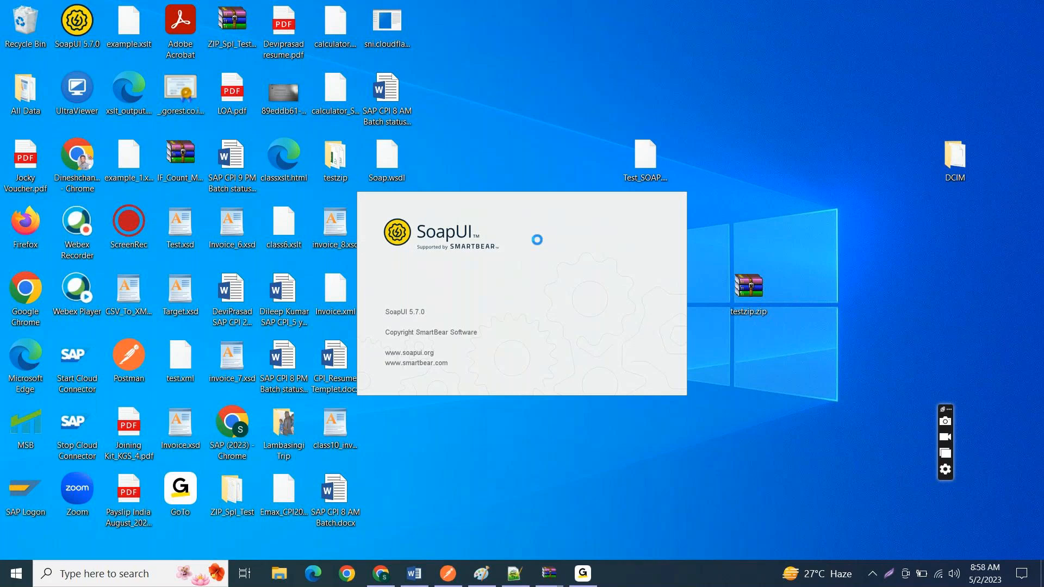
{"action": "left_click", "coordinate": [379, 578]}
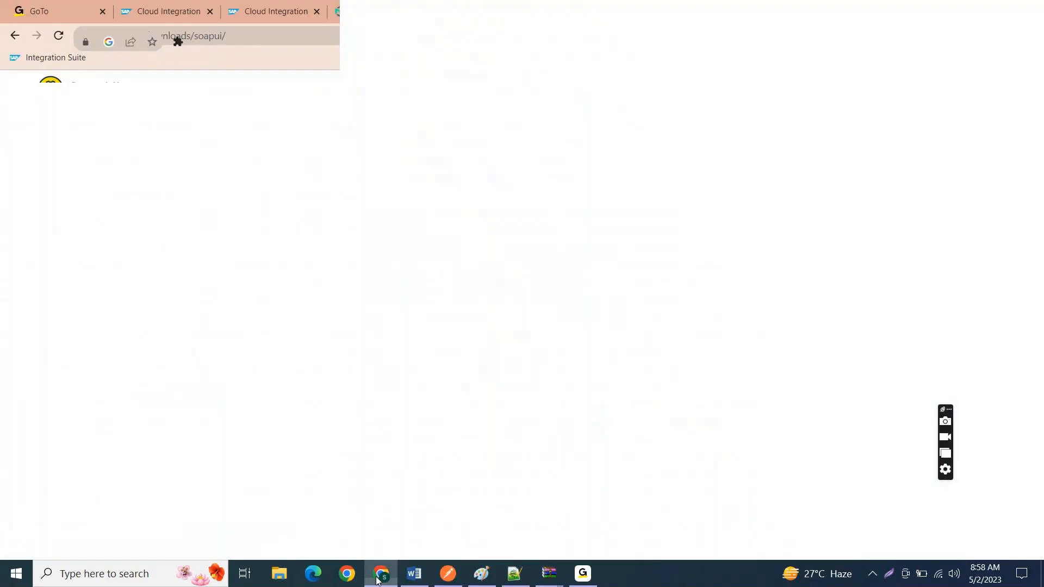
Step: Return to the integration content monitor, refresh it and view the endpoint listed for IF_SOAP_To_SOAP_Class10
{"action": "left_click", "coordinate": [220, 7]}
{"action": "left_click", "coordinate": [239, 5]}
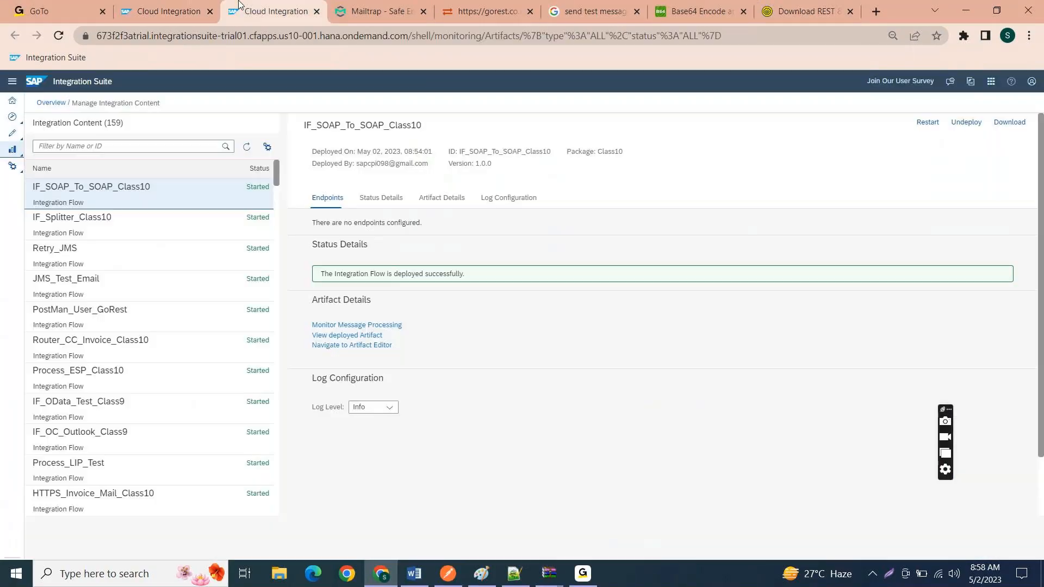
{"action": "left_click", "coordinate": [246, 147]}
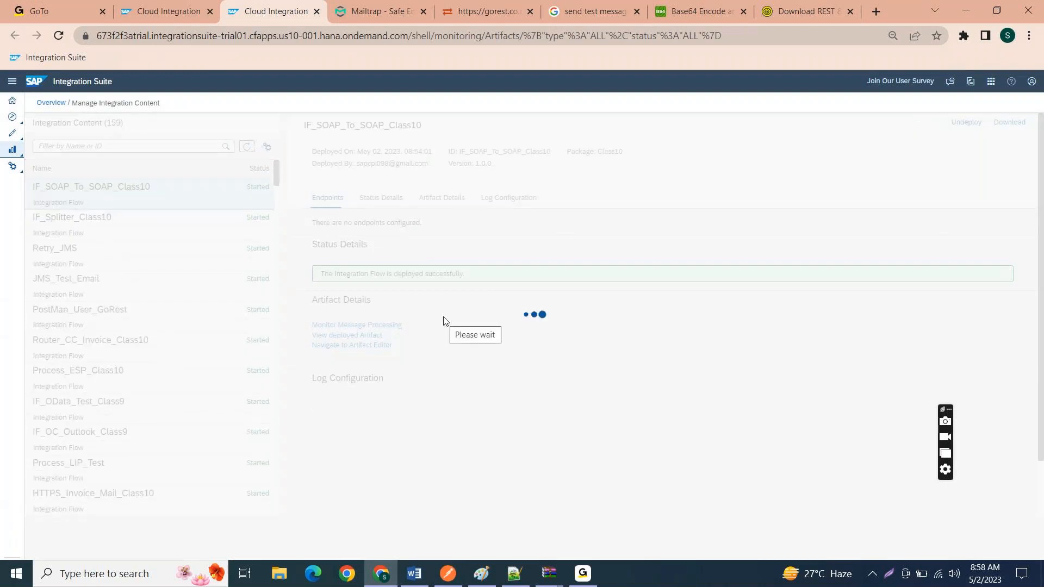
{"action": "left_click_drag", "start_coordinate": [351, 229], "coordinate": [819, 215]}
{"action": "left_click", "coordinate": [751, 233]}
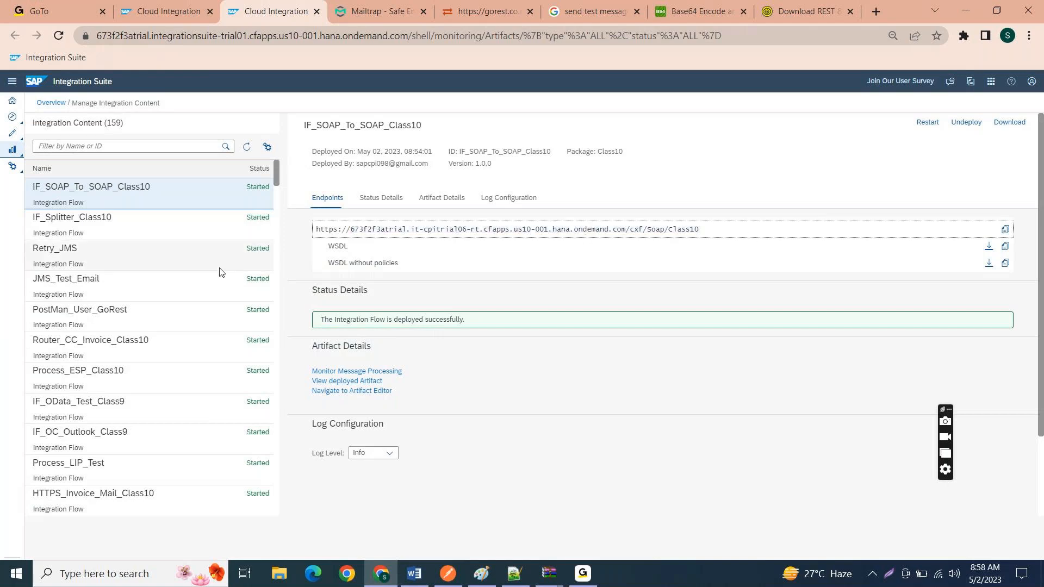
Step: Compare the endpoints of IF_Splitter_Class10 and IF_SOAP_To_SOAP_Class10, highlighting the splitter's host address and the SOAP flow's /cxf/Soap/Class10 path
{"action": "left_click", "coordinate": [79, 229]}
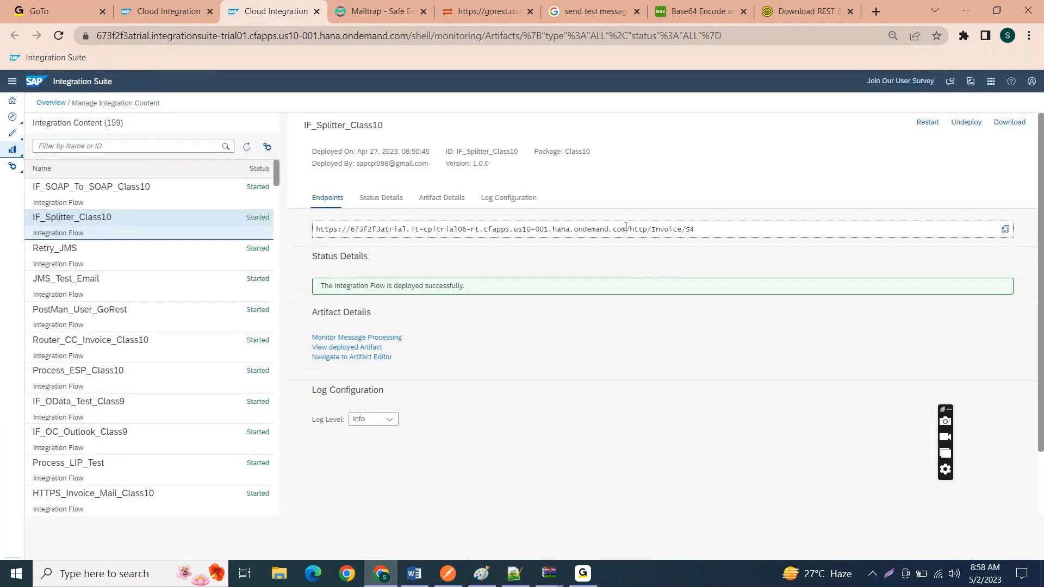
{"action": "left_click_drag", "start_coordinate": [626, 230], "coordinate": [316, 231]}
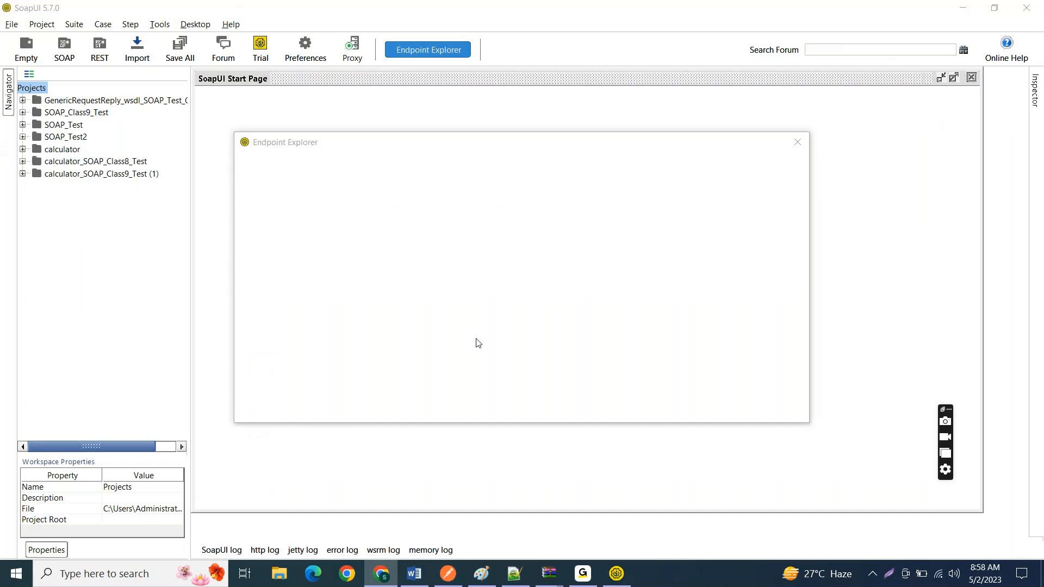
{"action": "key", "text": "alt+Tab"}
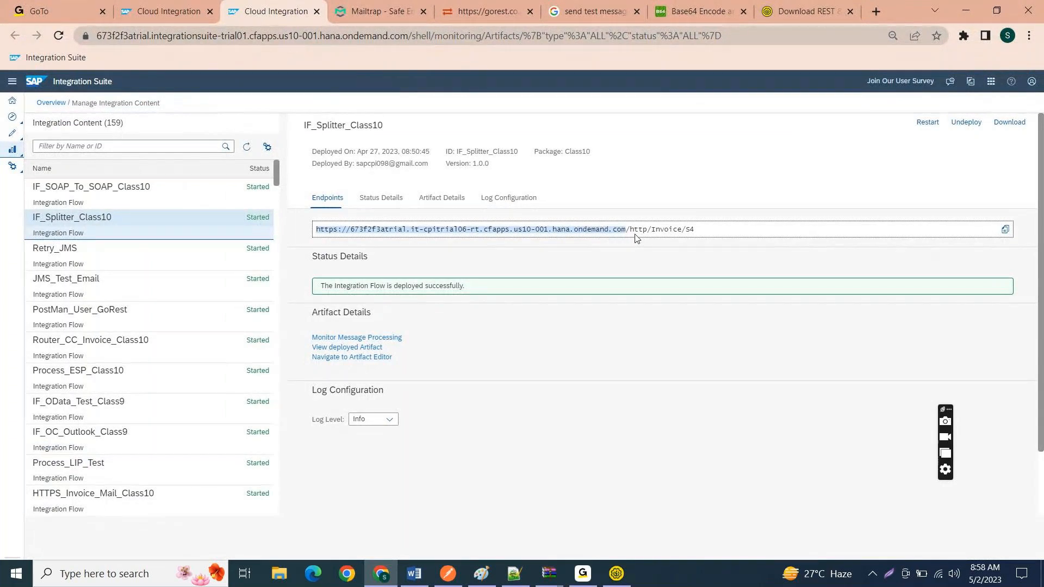
{"action": "left_click", "coordinate": [126, 196]}
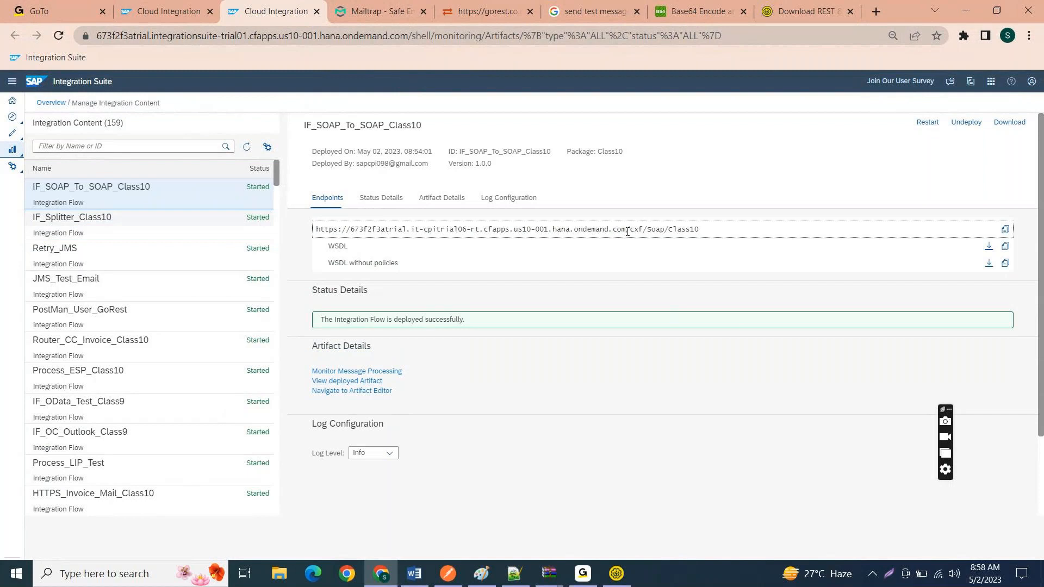
{"action": "left_click_drag", "start_coordinate": [628, 232], "coordinate": [753, 233]}
Step: Dismiss the deployment notice in the IF_SOAP_To_SOAP_Class10 flow editor and return to the integration content monitor
{"action": "left_click", "coordinate": [163, 11]}
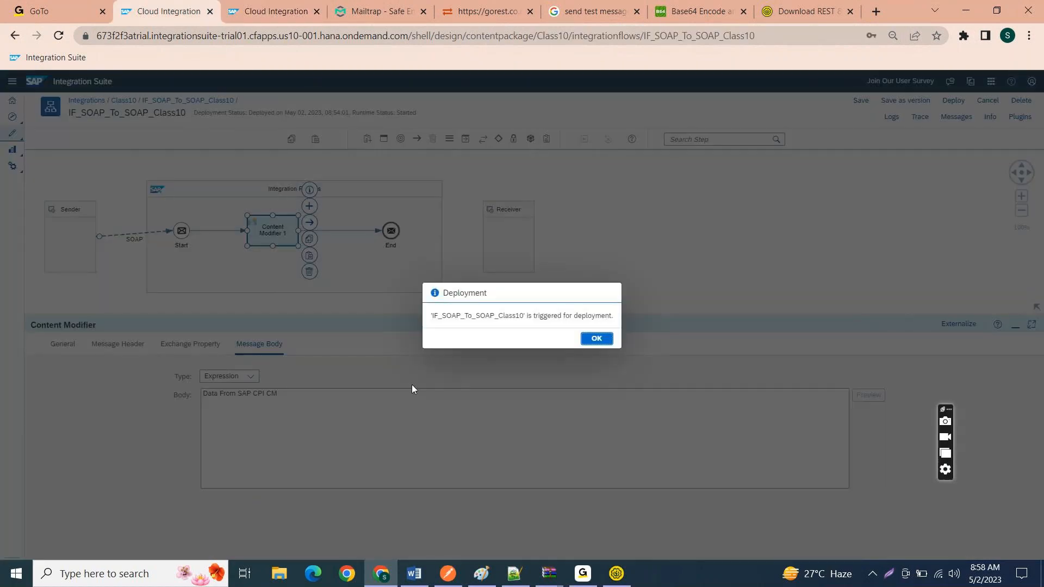
{"action": "left_click", "coordinate": [596, 340]}
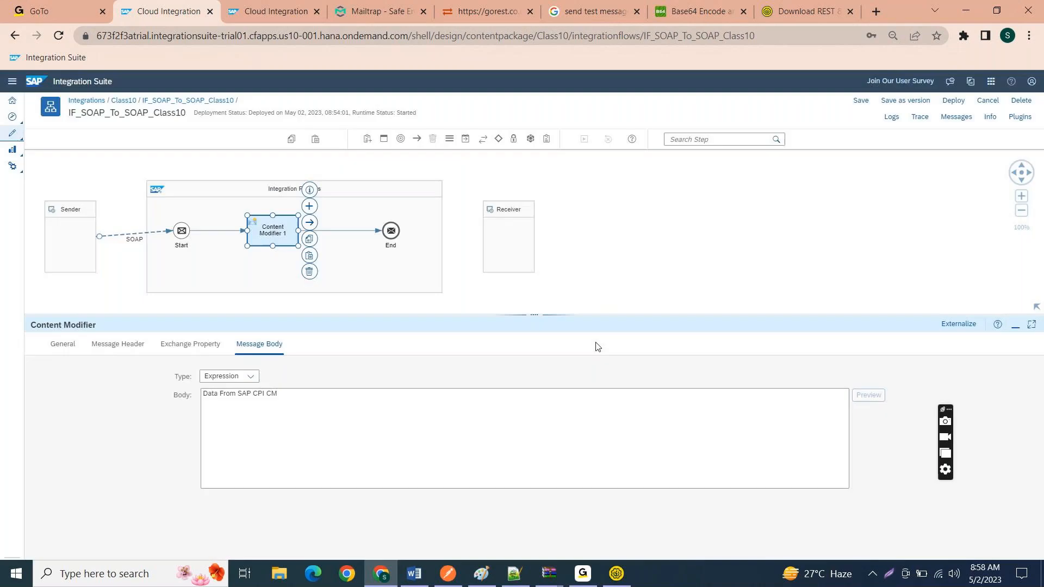
{"action": "left_click", "coordinate": [384, 8]}
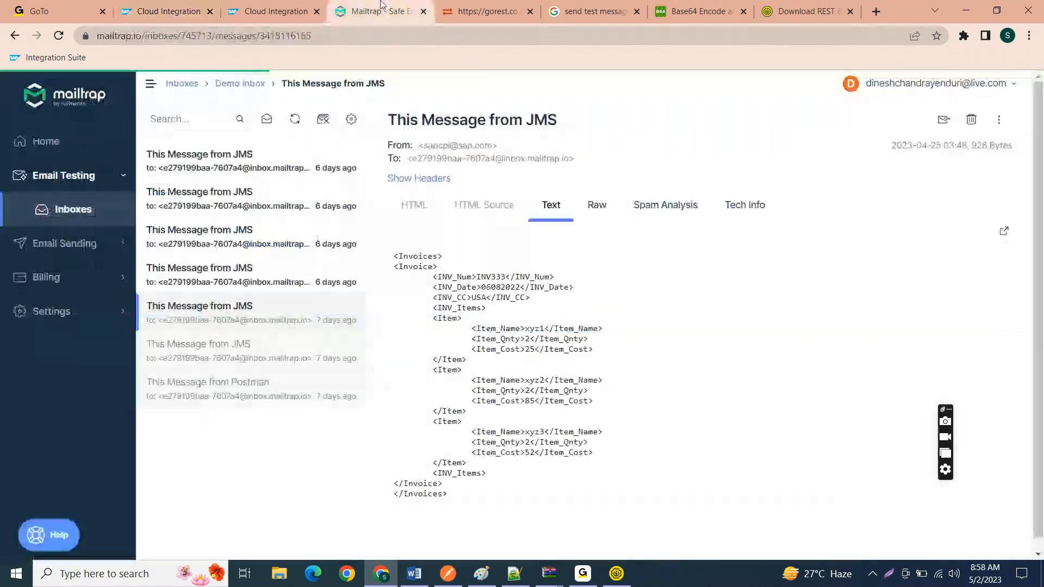
{"action": "left_click", "coordinate": [272, 11]}
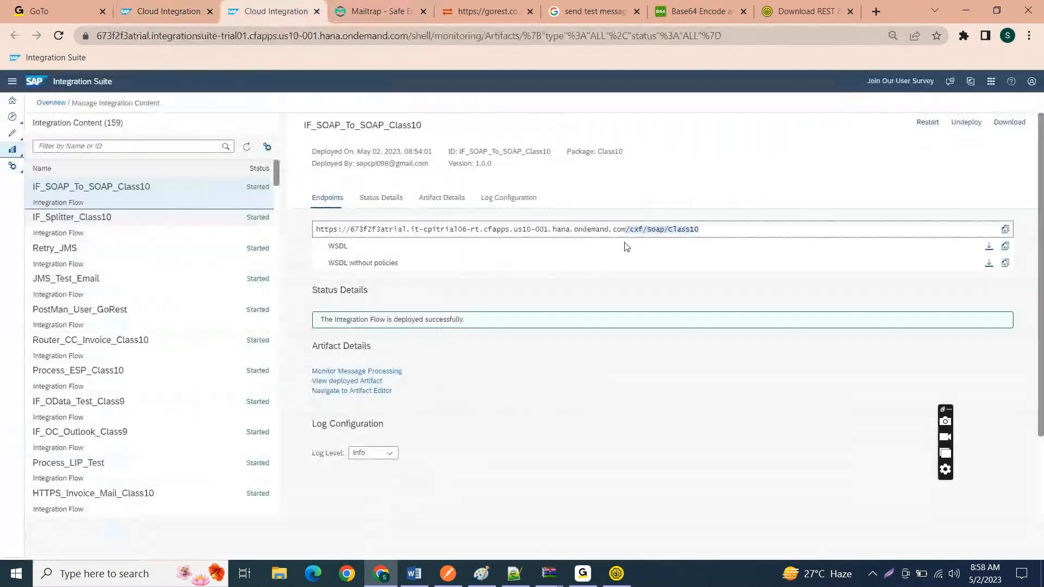
Step: Highlight the full endpoint URL of IF_SOAP_To_SOAP_Class10 and the WSDL entry beneath it
{"action": "left_click", "coordinate": [675, 227]}
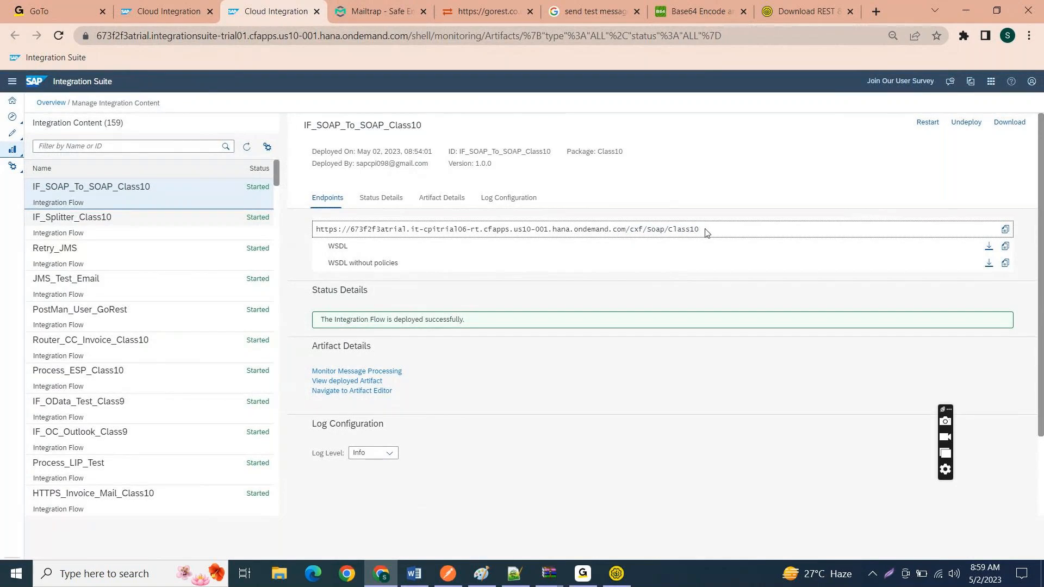
{"action": "triple_click", "coordinate": [705, 233]}
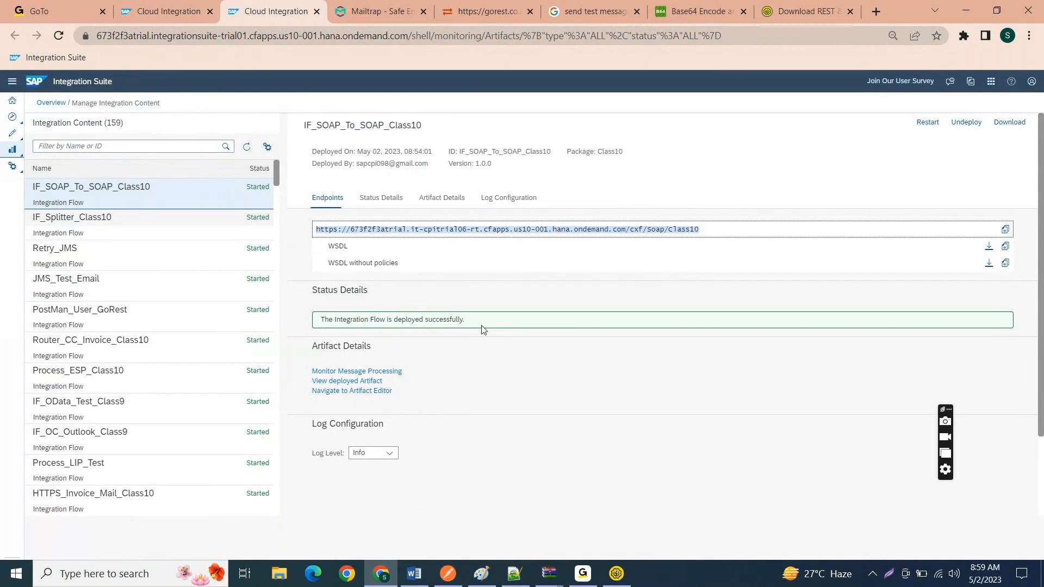
{"action": "left_click", "coordinate": [724, 232]}
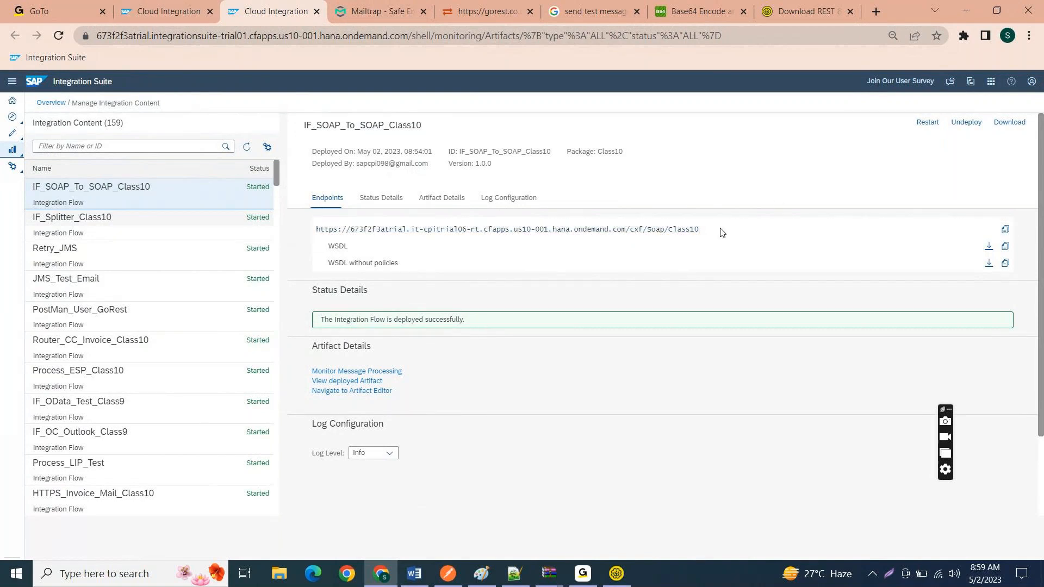
{"action": "left_click_drag", "start_coordinate": [706, 233], "coordinate": [422, 200]}
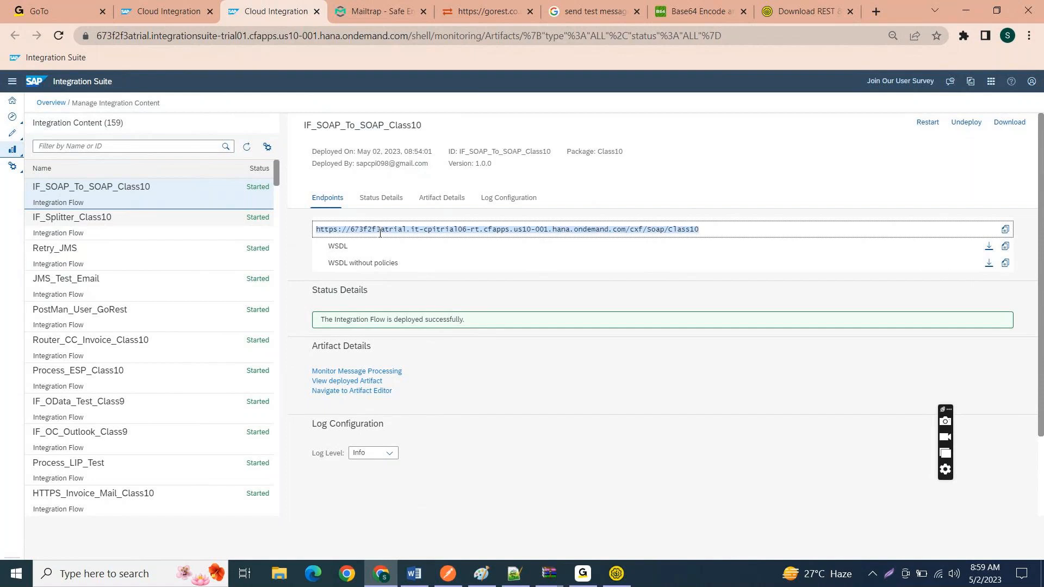
{"action": "double_click", "coordinate": [332, 246]}
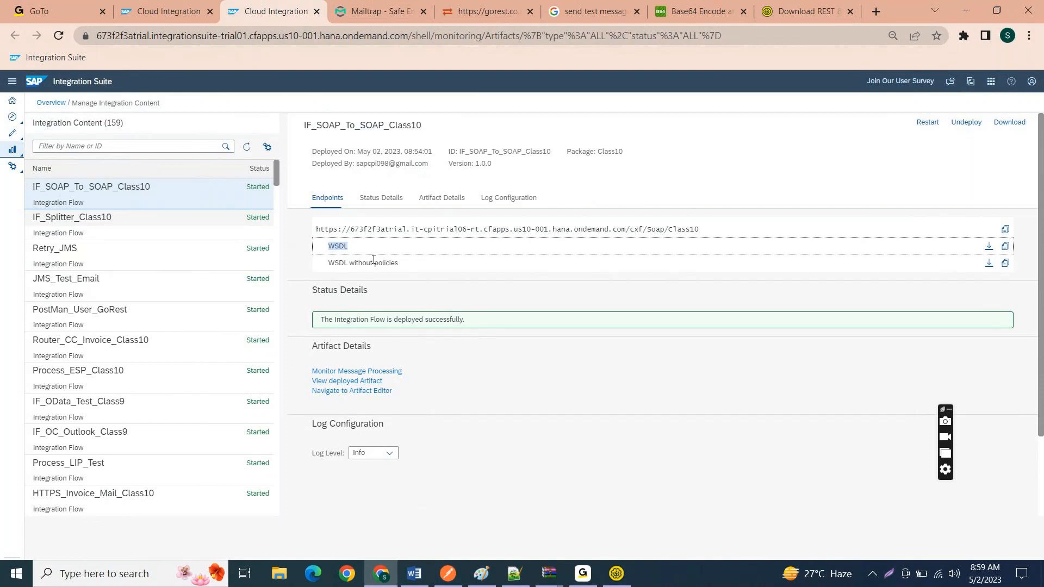
Step: Download the WSDL without policies for IF_SOAP_To_SOAP_Class10 and show the downloaded file in its folder
{"action": "left_click", "coordinate": [989, 263]}
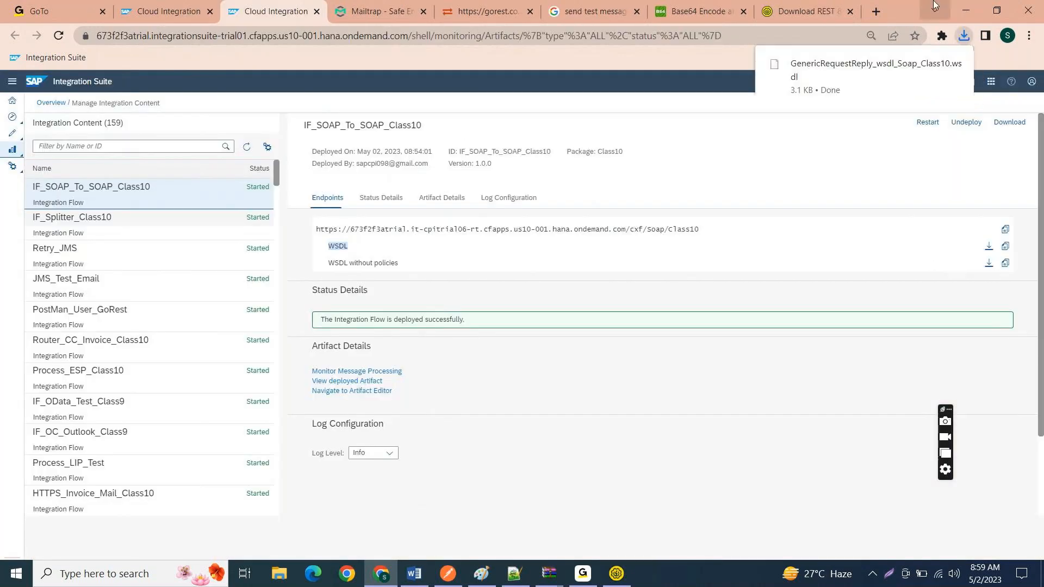
{"action": "left_click", "coordinate": [967, 36]}
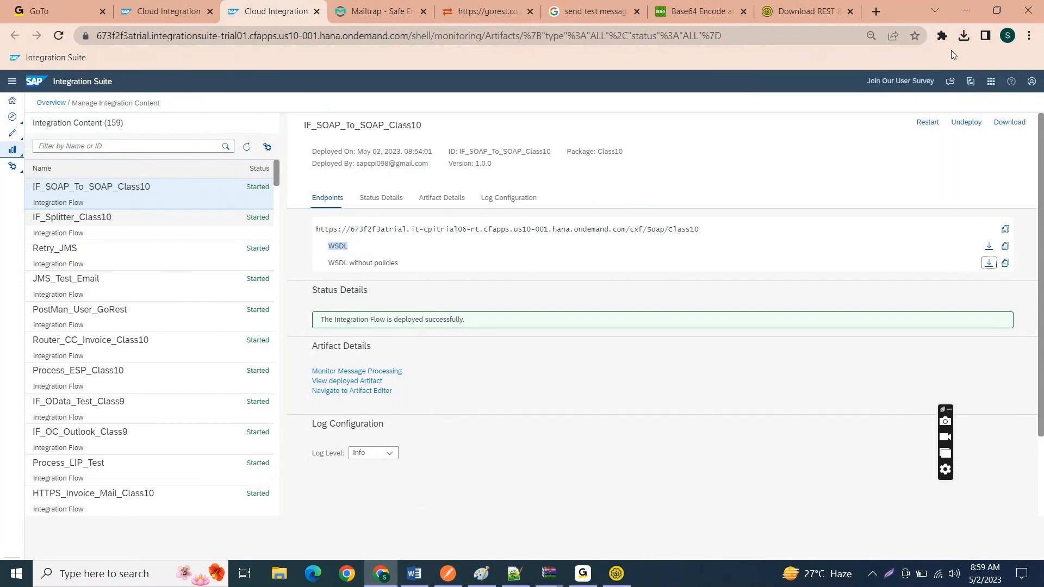
{"action": "left_click", "coordinate": [964, 36]}
{"action": "mouse_move", "coordinate": [808, 102]}
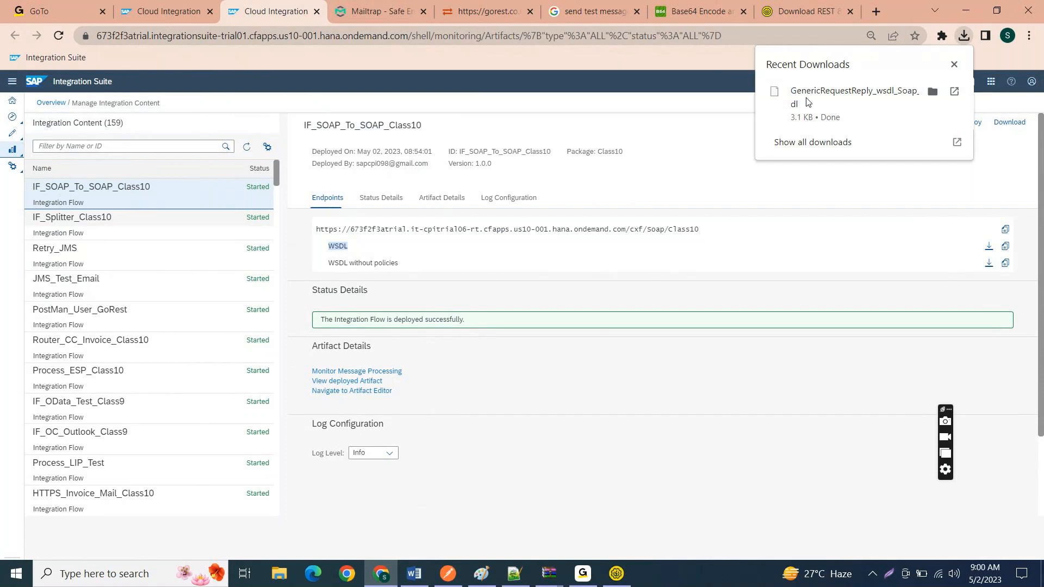
{"action": "left_click", "coordinate": [931, 91]}
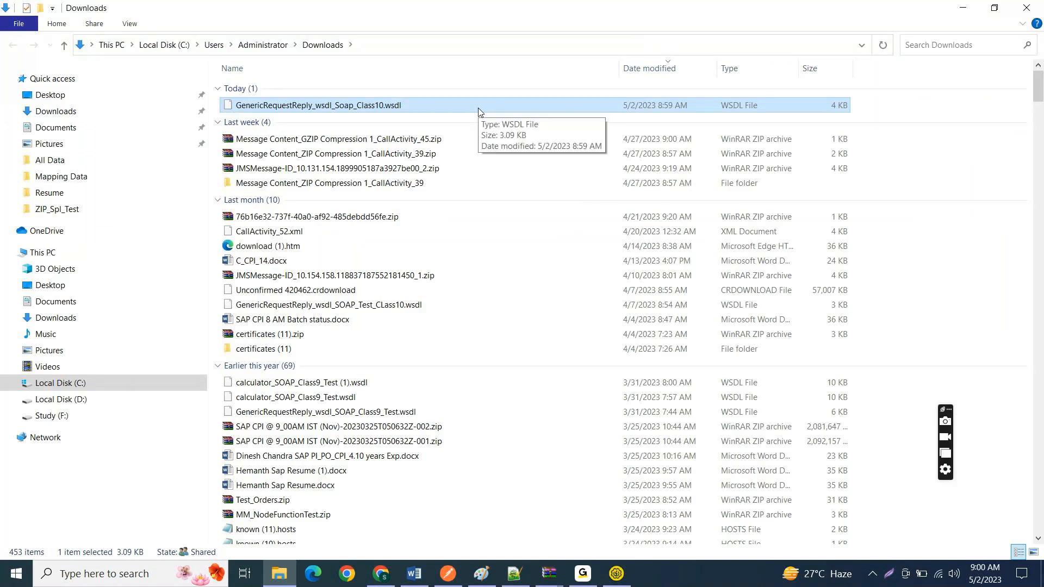
Step: Open the downloaded GenericRequestReply_wsdl_Soap_Class10.wsdl file in Notepad++
{"action": "double_click", "coordinate": [478, 109]}
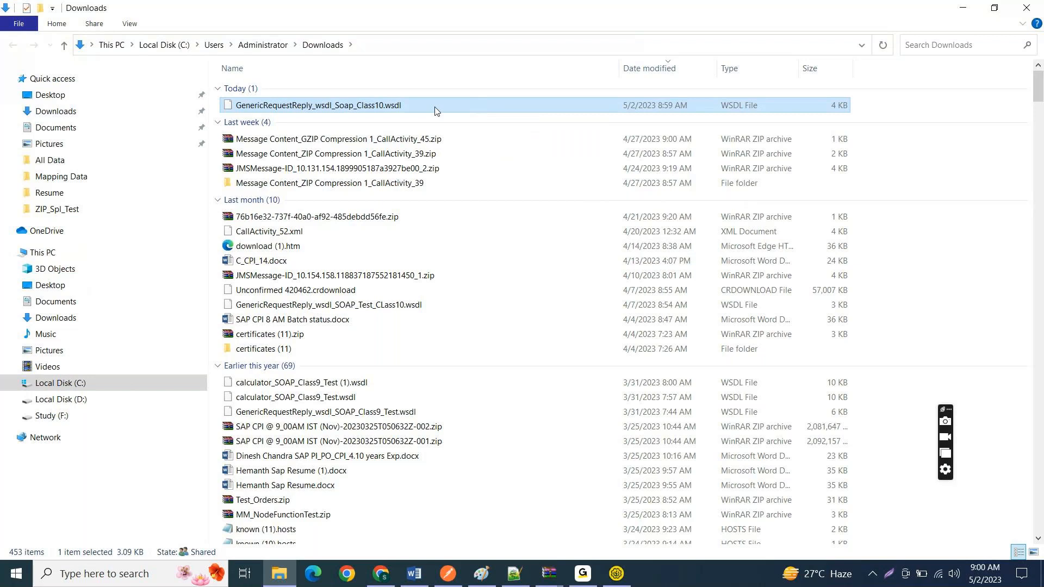
{"action": "right_click", "coordinate": [478, 109]}
{"action": "left_click", "coordinate": [508, 149]}
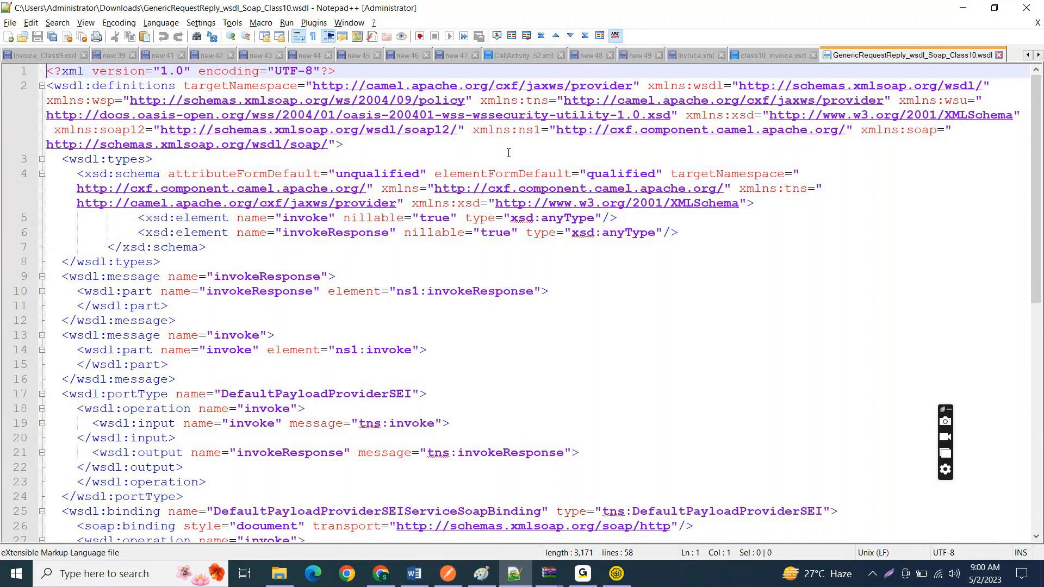
Step: Look through the WSDL down to its service section and highlight the port12 soap:address URL
{"action": "left_click", "coordinate": [545, 292]}
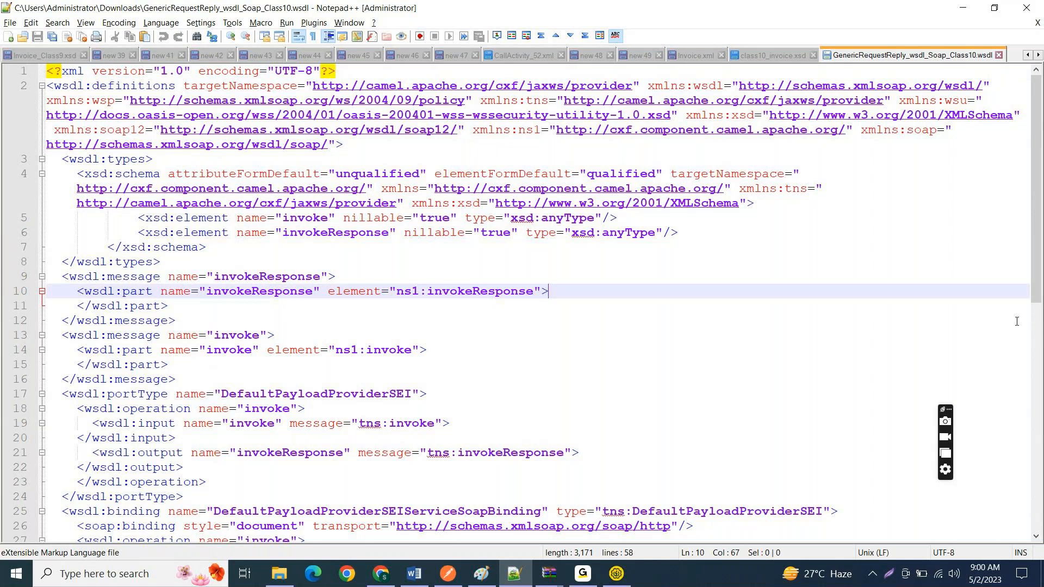
{"action": "scroll", "coordinate": [1017, 321], "scroll_direction": "down", "scroll_amount": 3}
{"action": "scroll", "coordinate": [522, 299], "scroll_direction": "down", "scroll_amount": 8}
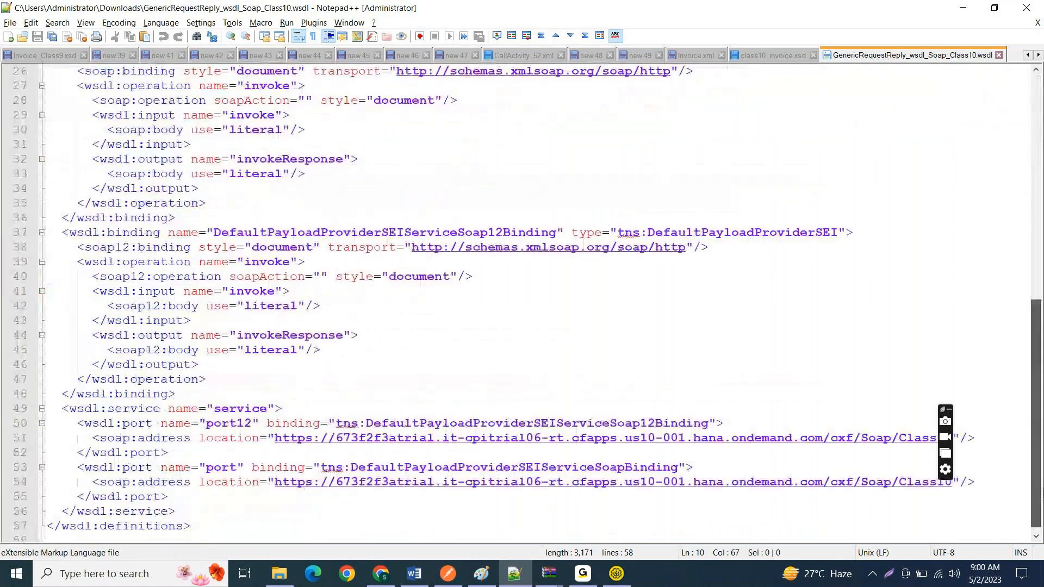
{"action": "scroll", "coordinate": [406, 528], "scroll_direction": "down", "scroll_amount": 1}
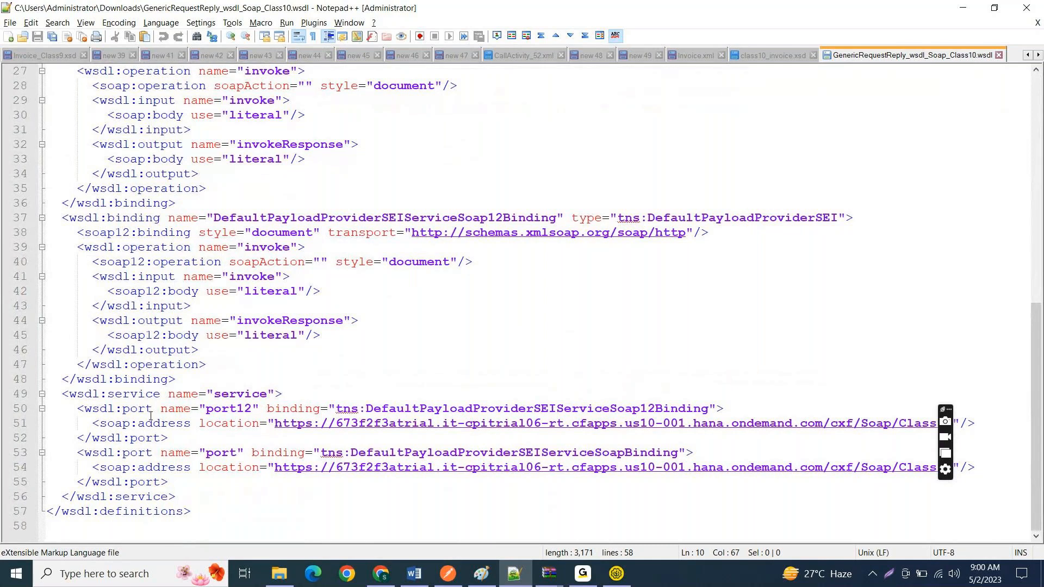
{"action": "left_click", "coordinate": [273, 424]}
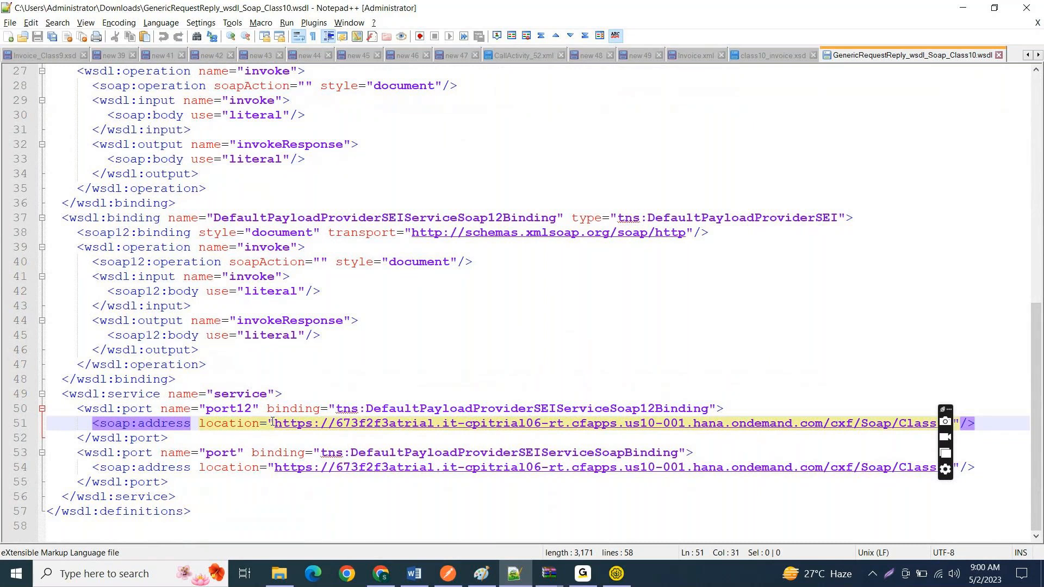
{"action": "key", "text": "shift+Right"}
{"action": "key", "text": "shift+Right"}
{"action": "key", "text": "shift+Right"}
{"action": "key", "text": "shift+Right"}
{"action": "key", "text": "shift+Right"}
{"action": "key", "text": "shift+Right"}
{"action": "key", "text": "shift+Right"}
{"action": "key", "text": "shift+Right"}
{"action": "key", "text": "shift+Right"}
{"action": "key", "text": "shift+Right"}
{"action": "key", "text": "shift+Right"}
{"action": "key", "text": "shift+Right"}
{"action": "key", "text": "shift+Right"}
{"action": "key", "text": "shift+Right"}
{"action": "key", "text": "shift+Right"}
{"action": "key", "text": "shift+Right"}
{"action": "key", "text": "shift+Right"}
{"action": "key", "text": "shift+Right"}
{"action": "key", "text": "shift+Right"}
{"action": "key", "text": "shift+Right"}
{"action": "key", "text": "shift+Right"}
{"action": "key", "text": "shift+Right"}
{"action": "key", "text": "shift+Right"}
{"action": "key", "text": "shift+Right"}
{"action": "key", "text": "shift+Right"}
{"action": "key", "text": "shift+Right"}
{"action": "key", "text": "shift+Right"}
{"action": "key", "text": "shift+Right"}
{"action": "key", "text": "shift+Right"}
{"action": "key", "text": "shift+Right"}
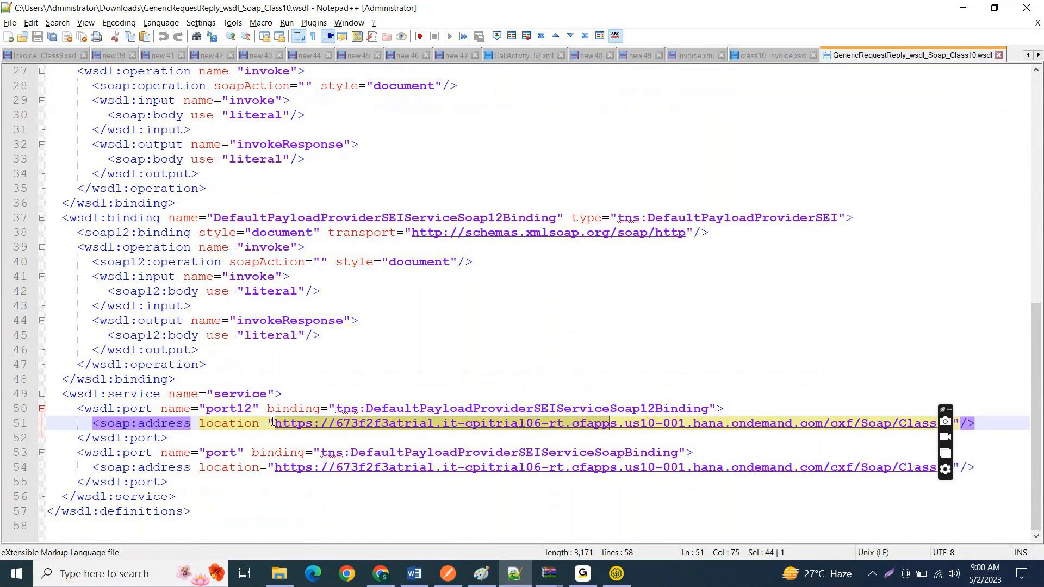
{"action": "key", "text": "shift+Right"}
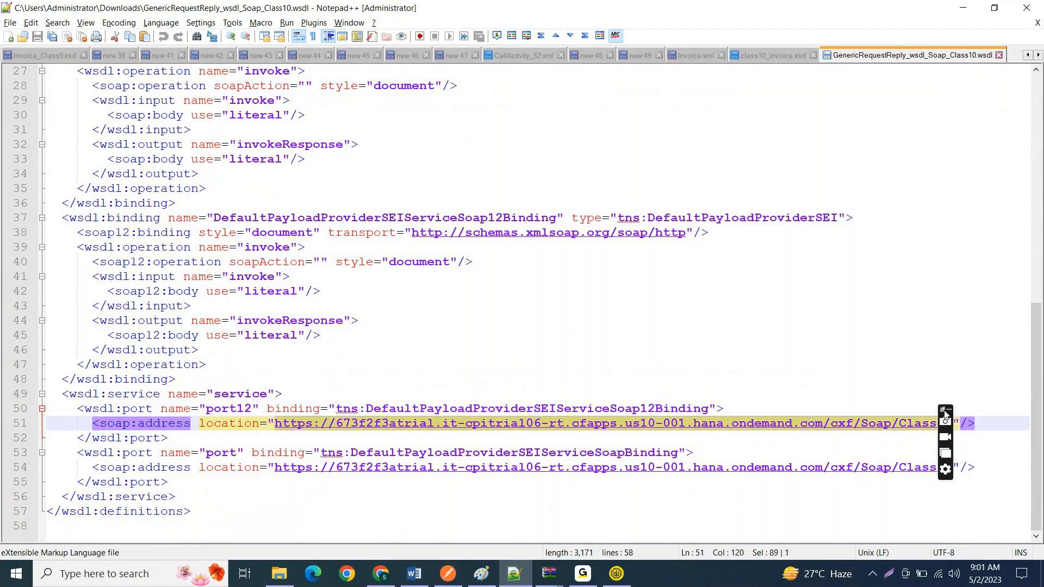
{"action": "left_click_drag", "start_coordinate": [945, 417], "coordinate": [967, 196]}
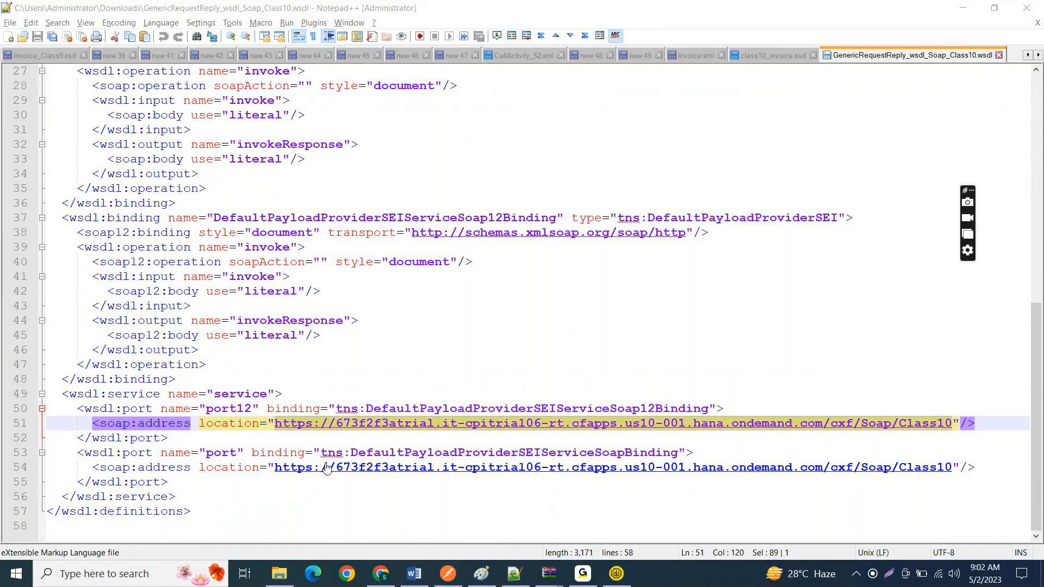
Step: Change the port12 soap:address protocol to http and restore it to https
{"action": "left_click", "coordinate": [314, 427]}
{"action": "key", "text": "BackSpace"}
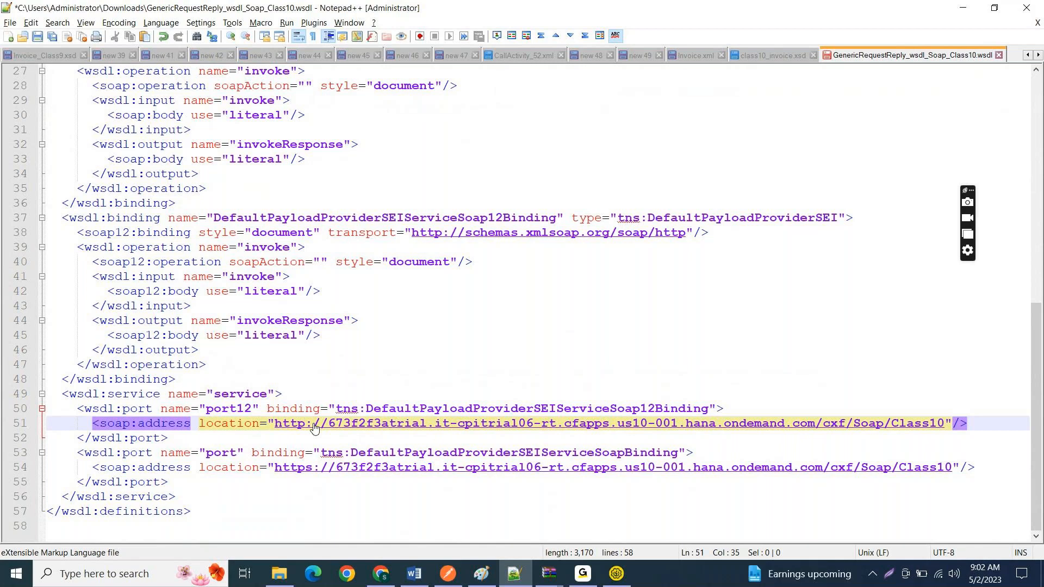
{"action": "type", "text": "s"}
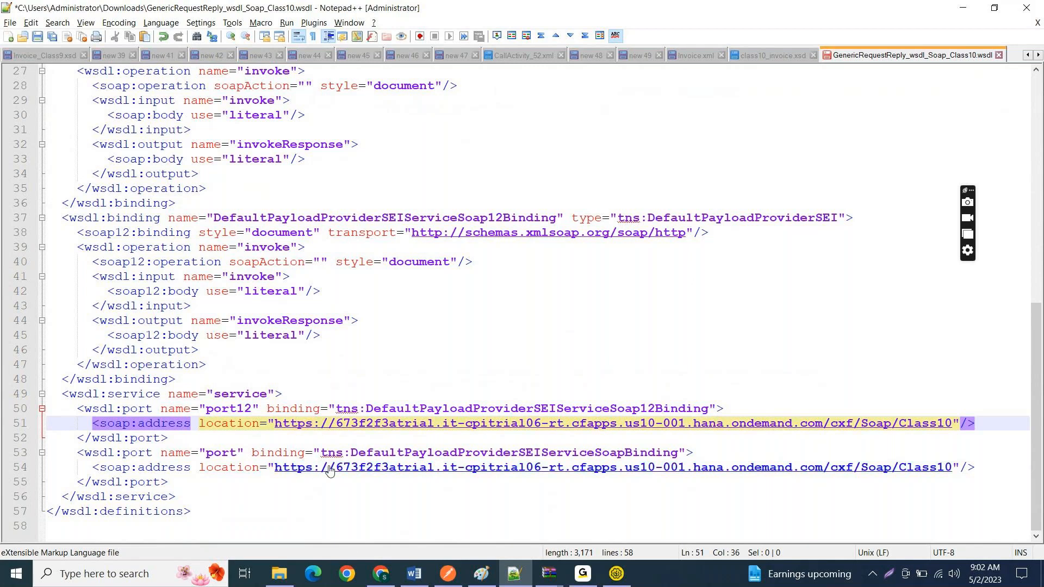
Step: Copy the soap:address URL of the second WSDL port into a new Notepad++ document, followed by a line break
{"action": "left_click", "coordinate": [277, 469]}
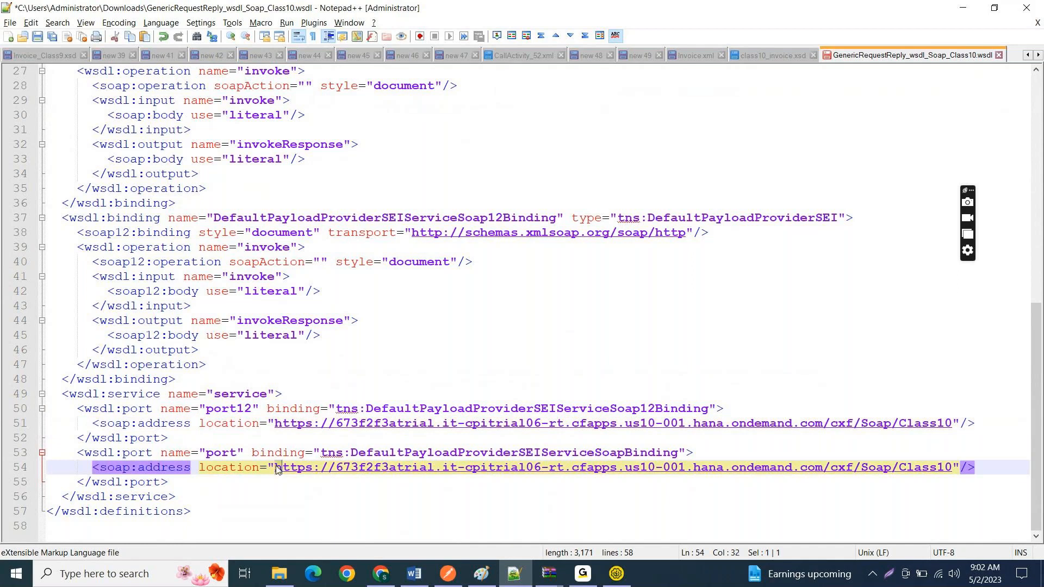
{"action": "key", "text": "shift+Right"}
{"action": "key", "text": "shift+Right"}
{"action": "key", "text": "shift+Right"}
{"action": "key", "text": "shift+Right"}
{"action": "key", "text": "shift+Right"}
{"action": "key", "text": "shift+Right"}
{"action": "key", "text": "shift+Right"}
{"action": "key", "text": "shift+Right"}
{"action": "key", "text": "shift+Right"}
{"action": "key", "text": "shift+Right"}
{"action": "key", "text": "shift+Right"}
{"action": "key", "text": "shift+Right"}
{"action": "key", "text": "shift+Right"}
{"action": "key", "text": "shift+Right"}
{"action": "key", "text": "shift+Right"}
{"action": "key", "text": "shift+Right"}
{"action": "key", "text": "shift+Right"}
{"action": "key", "text": "shift+Right"}
{"action": "key", "text": "shift+Right"}
{"action": "key", "text": "shift+Right"}
{"action": "key", "text": "shift+Right"}
{"action": "key", "text": "shift+Right"}
{"action": "key", "text": "shift+Right"}
{"action": "key", "text": "shift+Right"}
{"action": "key", "text": "shift+Right"}
{"action": "key", "text": "shift+Right"}
{"action": "key", "text": "shift+Right"}
{"action": "key", "text": "shift+Right"}
{"action": "key", "text": "shift+Right"}
{"action": "key", "text": "shift+Right"}
{"action": "key", "text": "shift+Right"}
{"action": "key", "text": "shift+Right"}
{"action": "key", "text": "shift+Right"}
{"action": "key", "text": "shift+Right"}
{"action": "key", "text": "ctrl+c"}
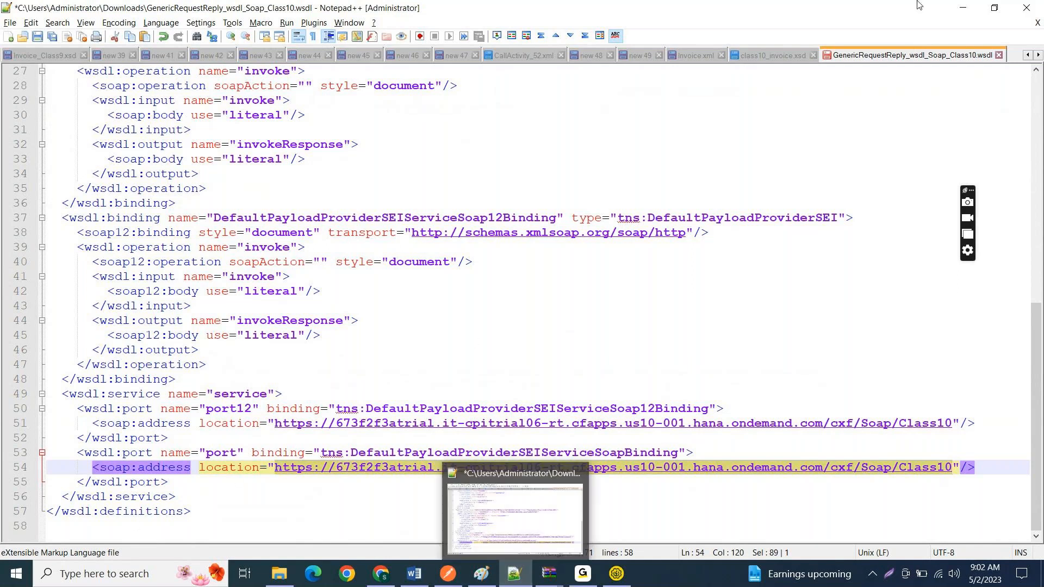
{"action": "key", "text": "ctrl+n"}
{"action": "key", "text": "ctrl+v"}
{"action": "key", "text": "Return"}
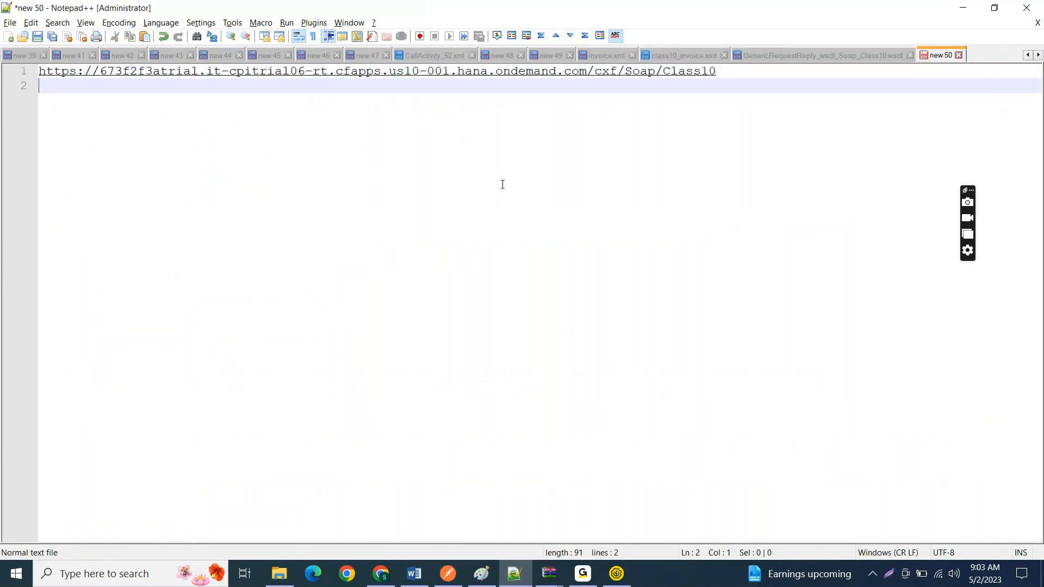
Step: Copy the IF_SOAP_To_SOAP_Class10 endpoint URL from the browser and paste it into line 2 of the new Notepad++ document
{"action": "key", "text": "alt+Tab"}
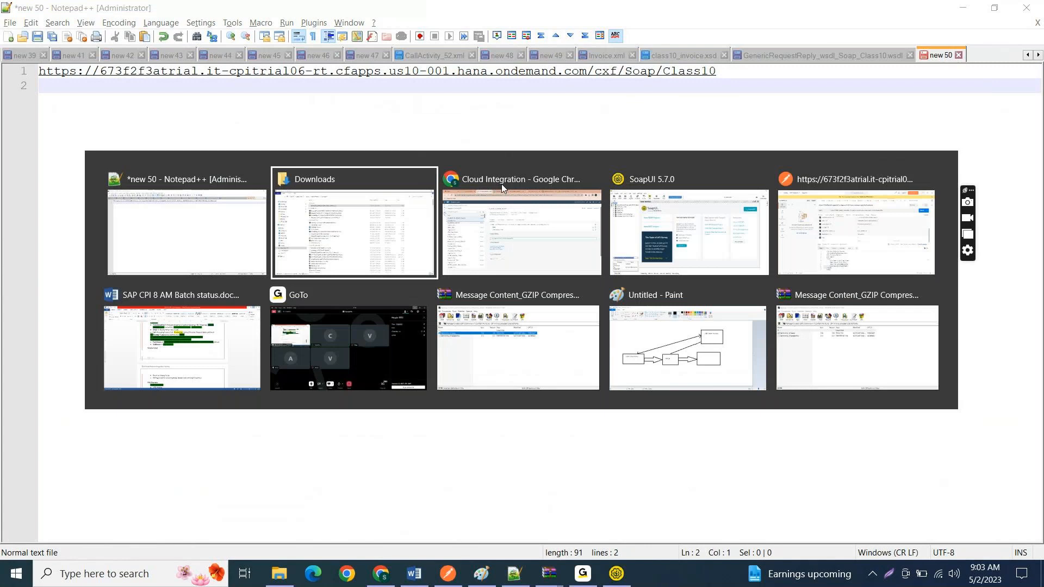
{"action": "left_click", "coordinate": [501, 184]}
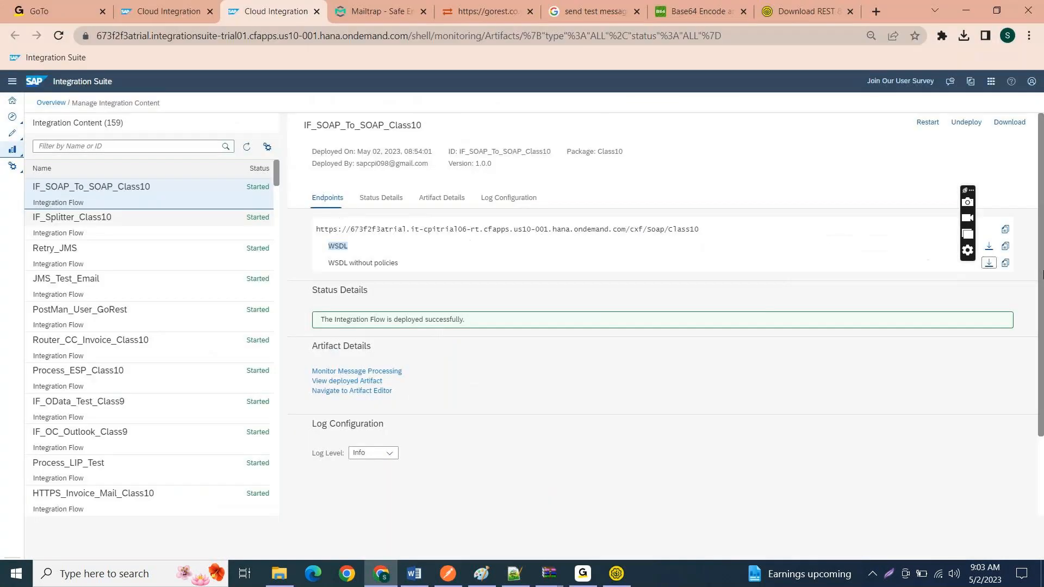
{"action": "left_click", "coordinate": [1006, 229]}
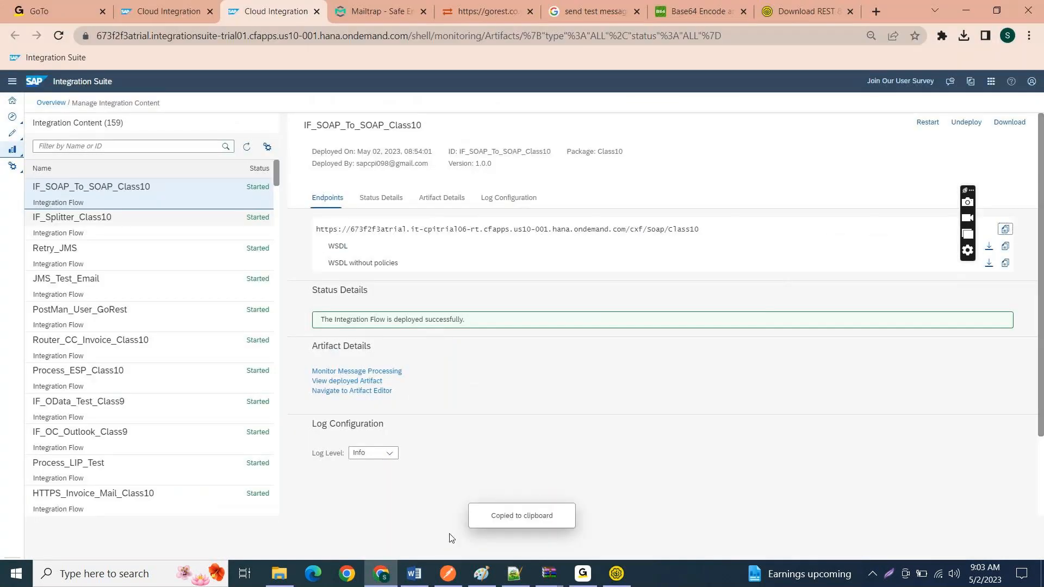
{"action": "left_click", "coordinate": [514, 574]}
{"action": "key", "text": "ctrl+v"}
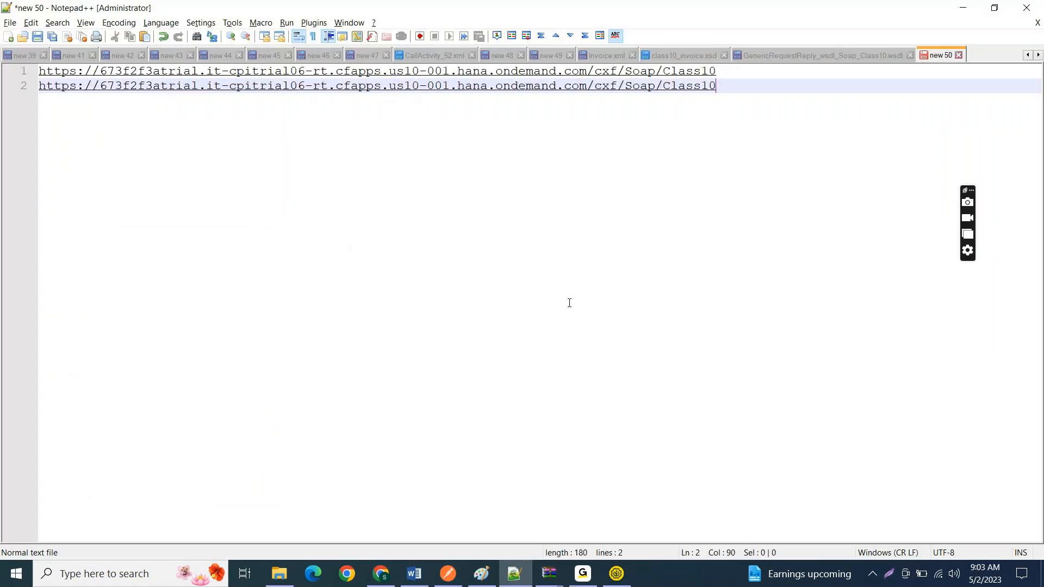
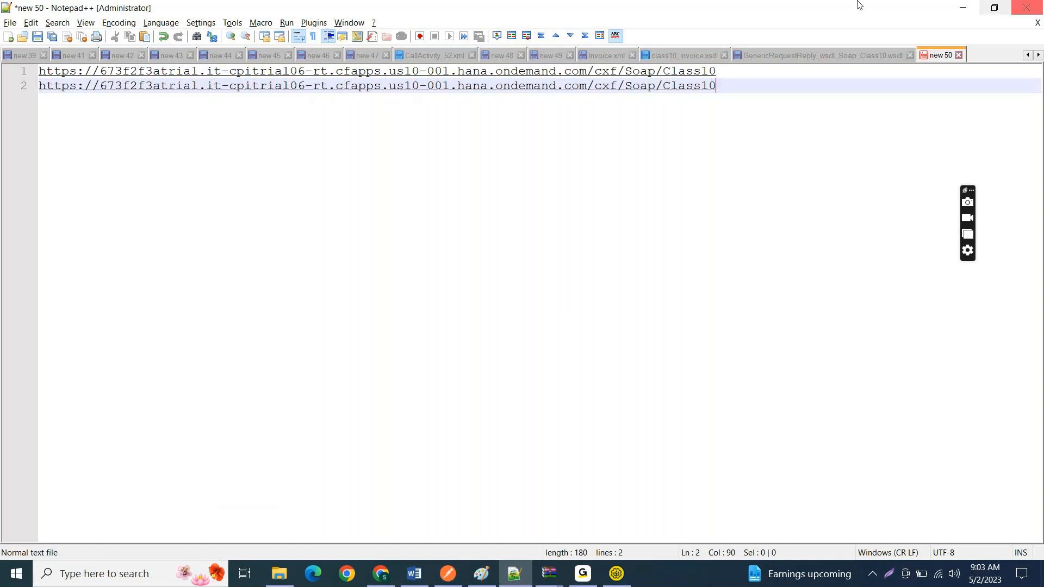
Step: Add two line breaks after the second URL in the Notepad++ document and minimise the window
{"action": "left_click", "coordinate": [579, 576]}
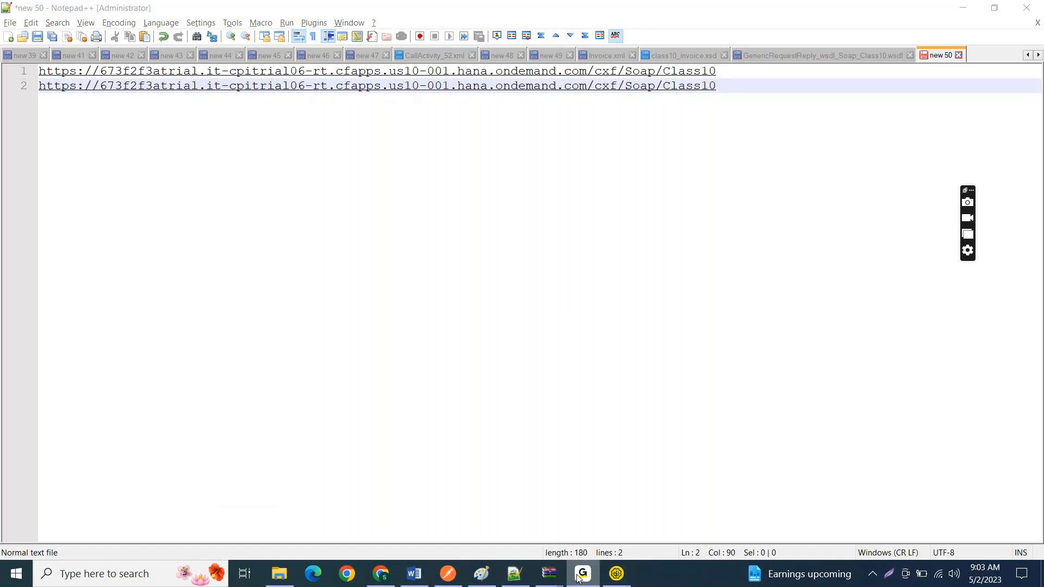
{"action": "left_click", "coordinate": [556, 218]}
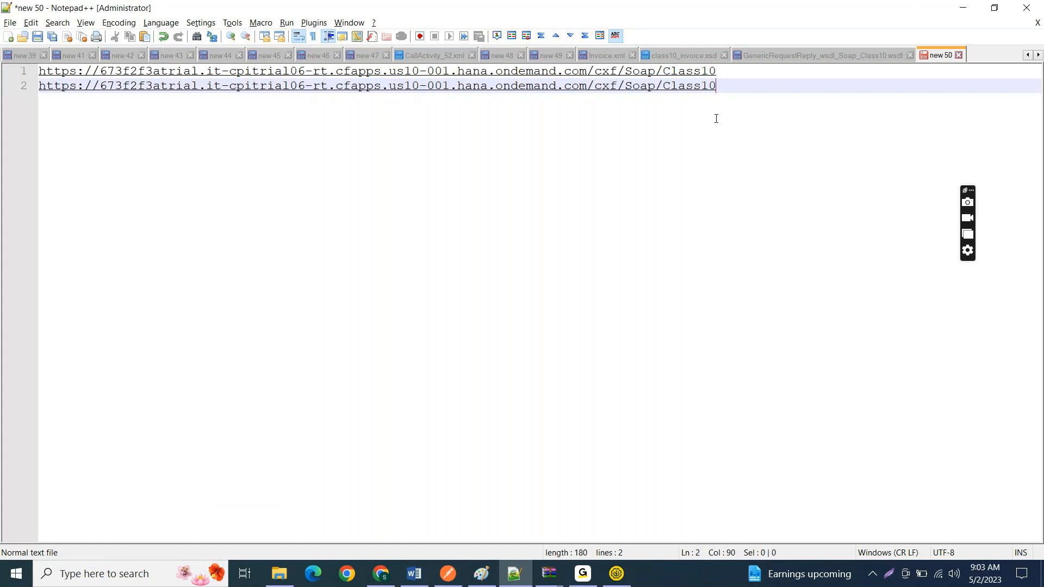
{"action": "key", "text": "Return"}
{"action": "key", "text": "Return"}
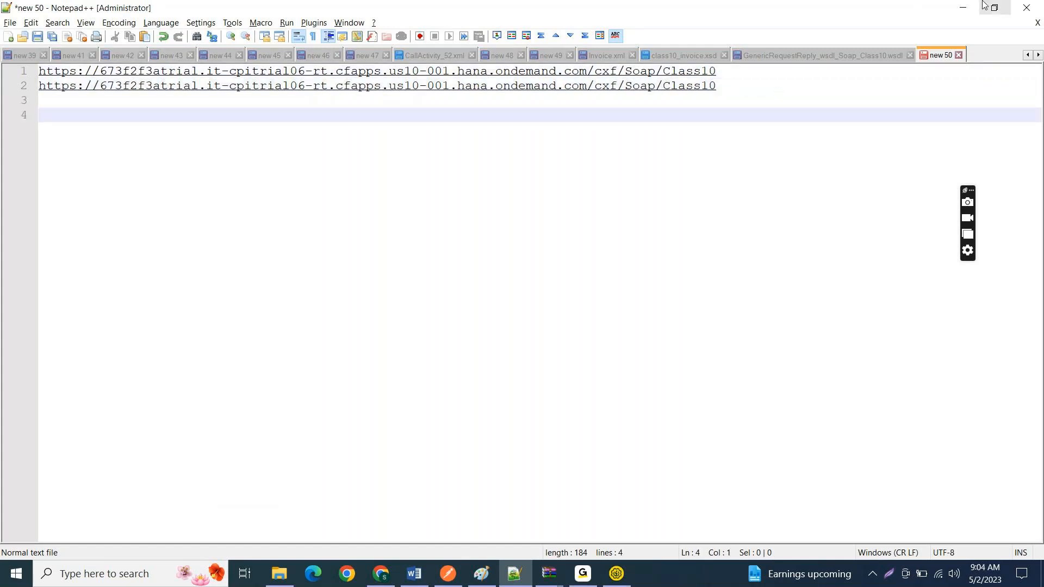
{"action": "left_click", "coordinate": [967, 6]}
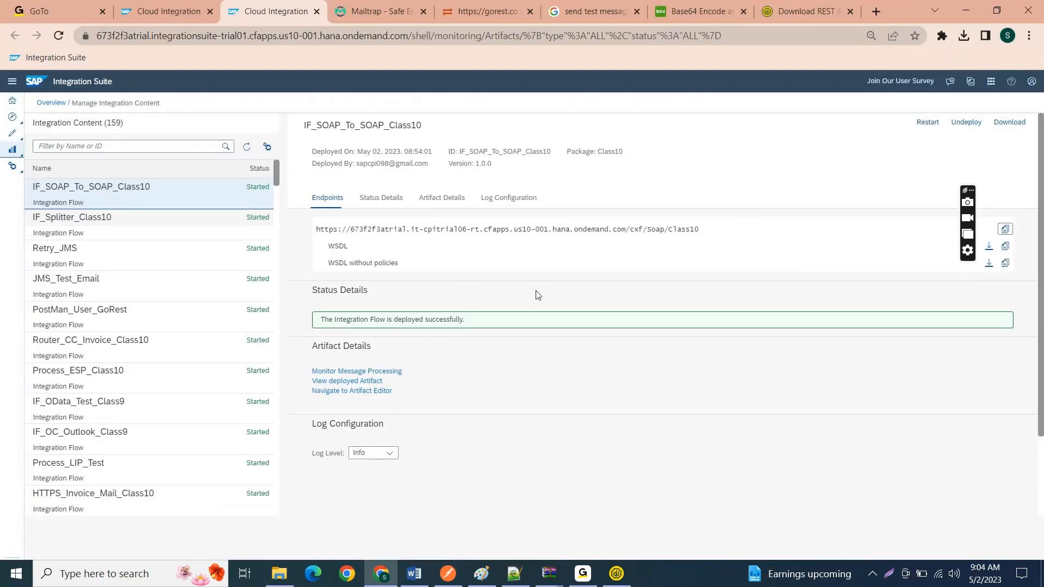
Step: Switch to SoapUI, dismiss the Endpoint Explorer, and check the downloaded WSDL in the Downloads folder
{"action": "left_click", "coordinate": [617, 574]}
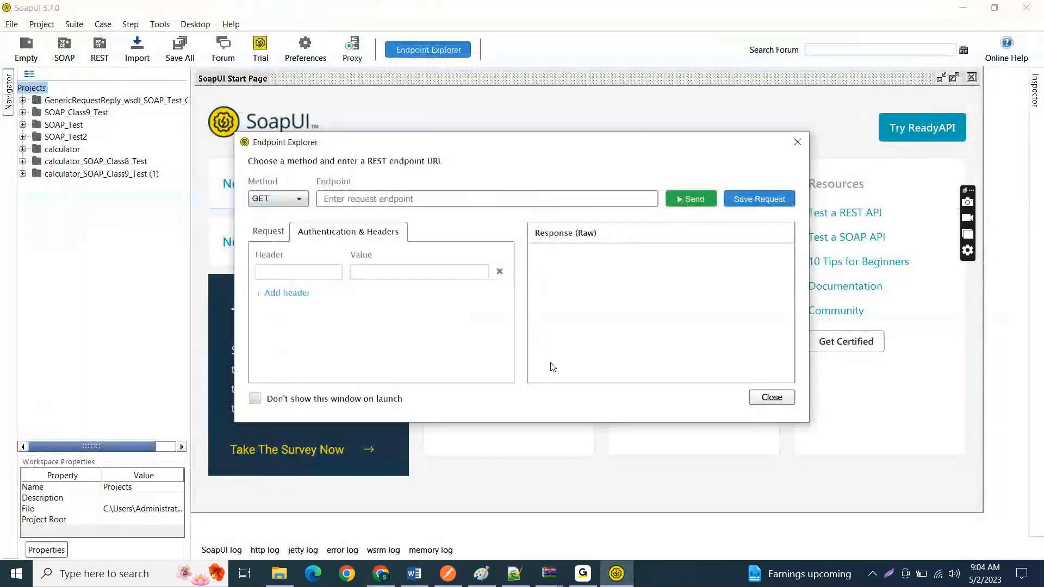
{"action": "left_click", "coordinate": [769, 399]}
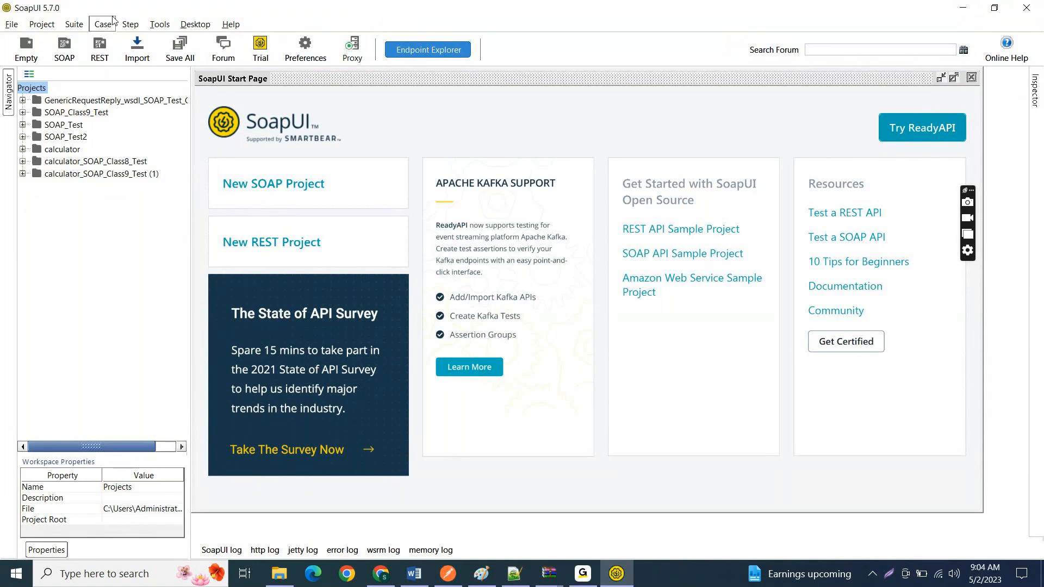
{"action": "left_click", "coordinate": [291, 583]}
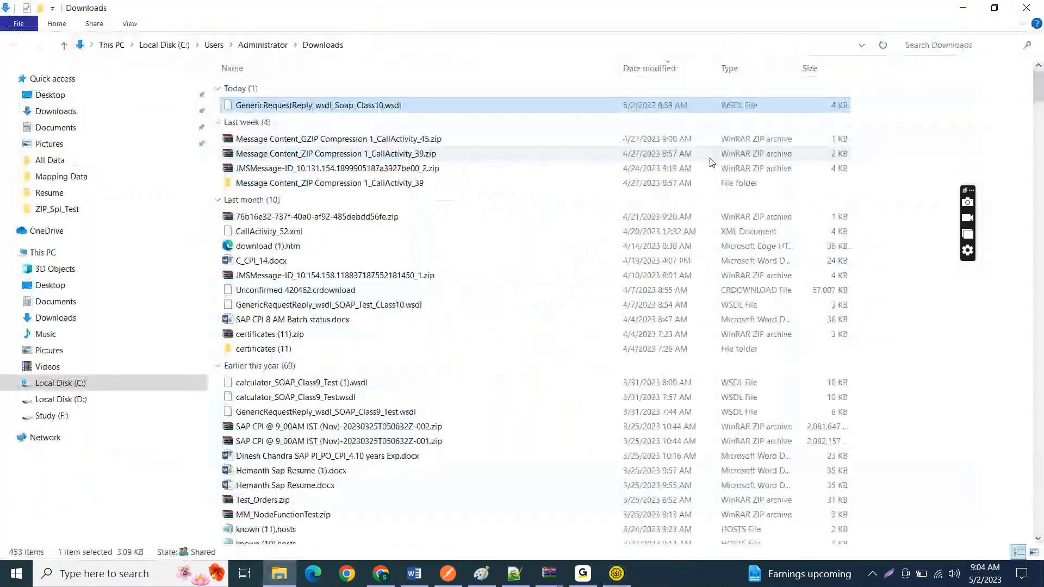
{"action": "left_click", "coordinate": [978, 7]}
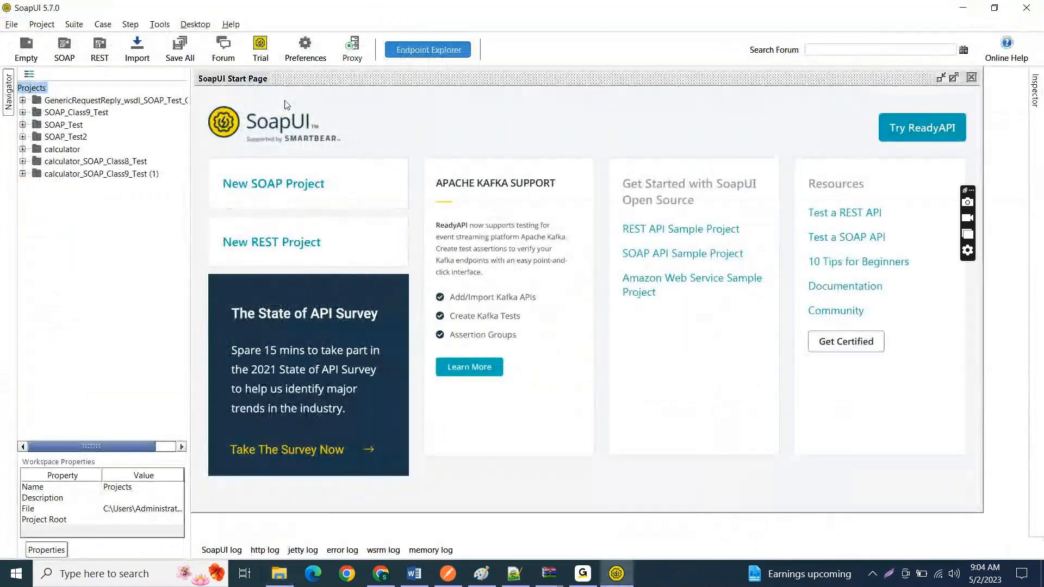
Step: Start a new SOAP project and name it Soap_Test_Class10
{"action": "left_click", "coordinate": [64, 49]}
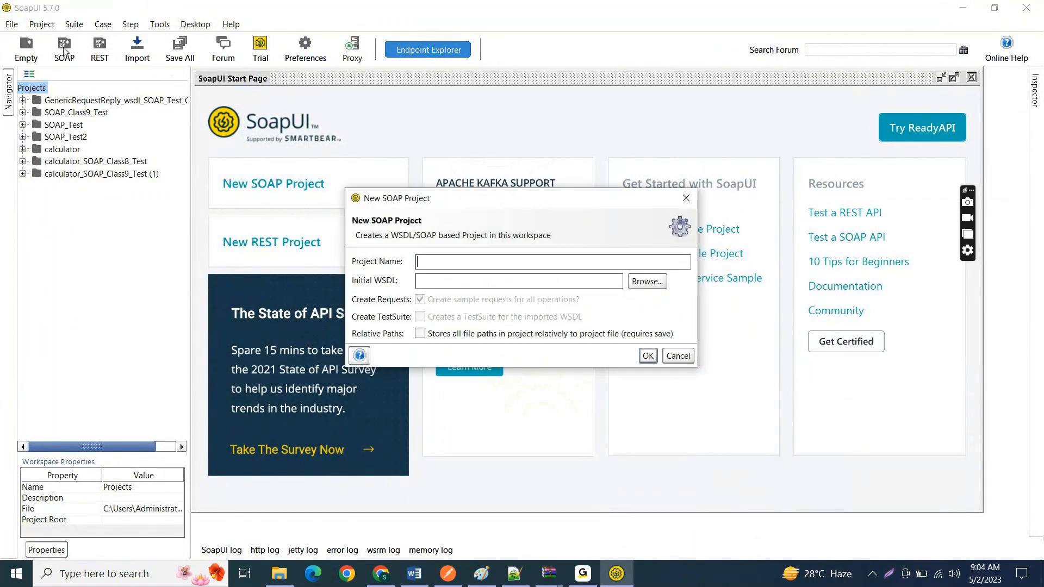
{"action": "type", "text": "Sop"}
{"action": "key", "text": "BackSpace"}
{"action": "type", "text": "ap_Test_Class10"}
{"action": "left_click_drag", "start_coordinate": [506, 263], "coordinate": [238, 261]}
Step: Browse for the project's initial WSDL and go to the Downloads folder under This PC
{"action": "left_click", "coordinate": [656, 282]}
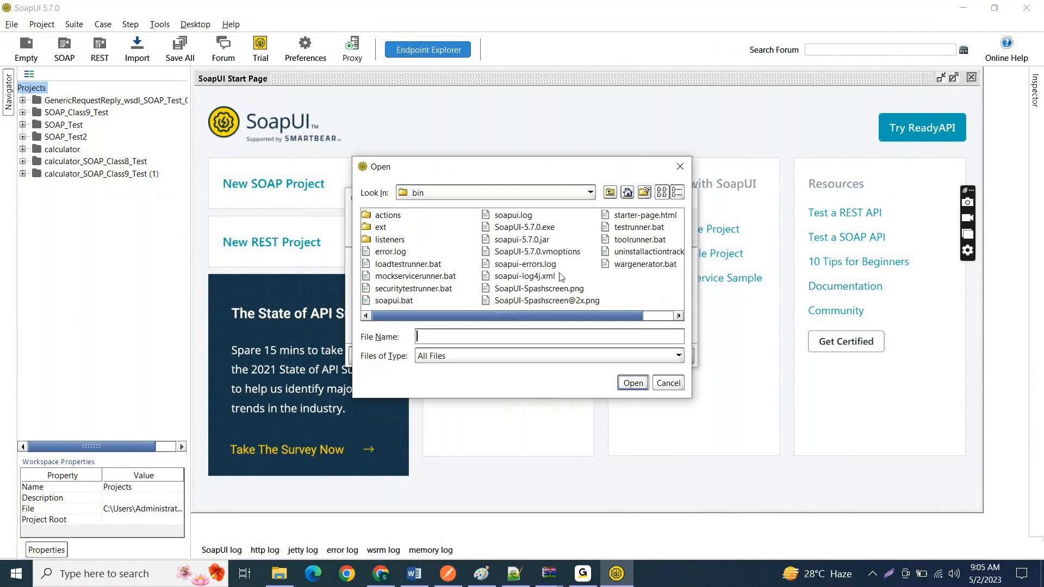
{"action": "left_click", "coordinate": [589, 194]}
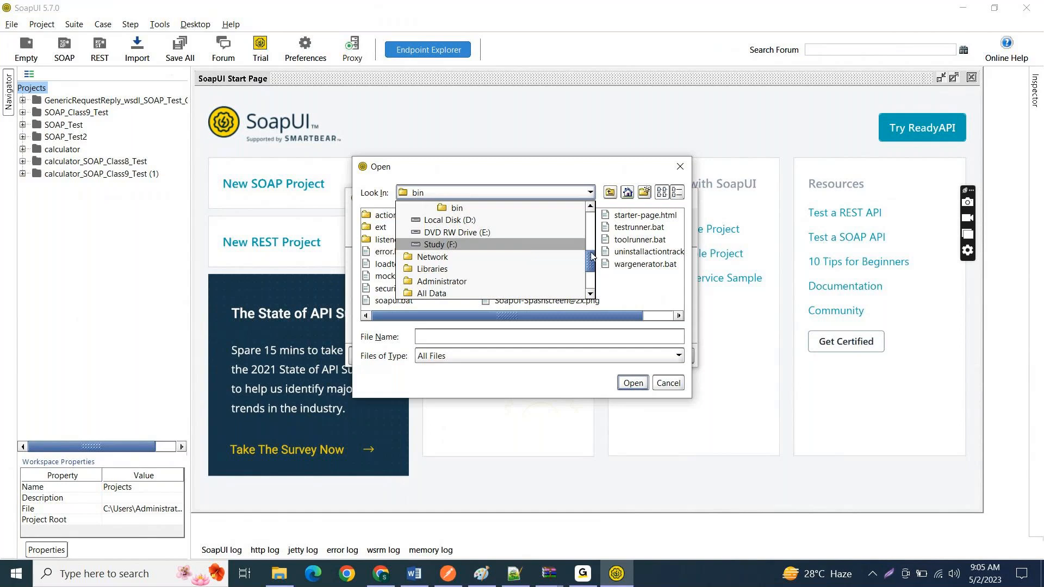
{"action": "left_click", "coordinate": [591, 207]}
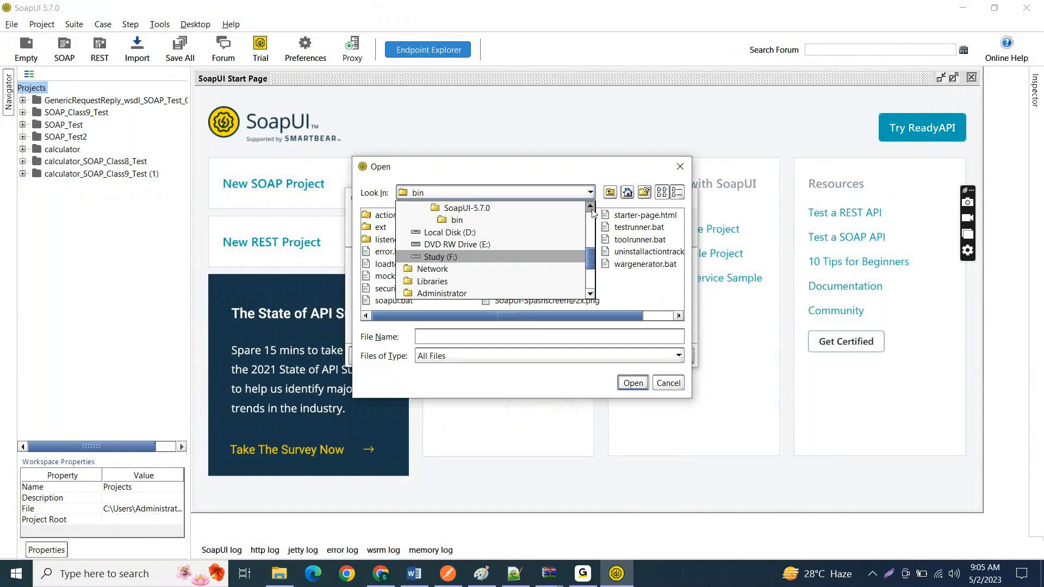
{"action": "left_click", "coordinate": [590, 208]}
{"action": "left_click", "coordinate": [591, 207]}
{"action": "left_click", "coordinate": [591, 208]}
{"action": "left_click_drag", "start_coordinate": [592, 209], "coordinate": [591, 209]}
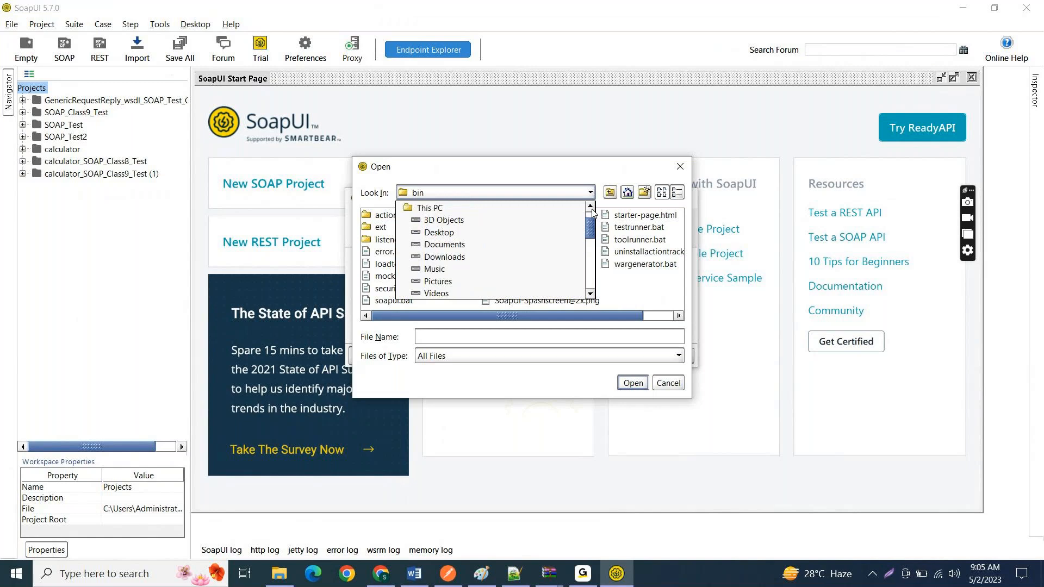
{"action": "left_click", "coordinate": [473, 258]}
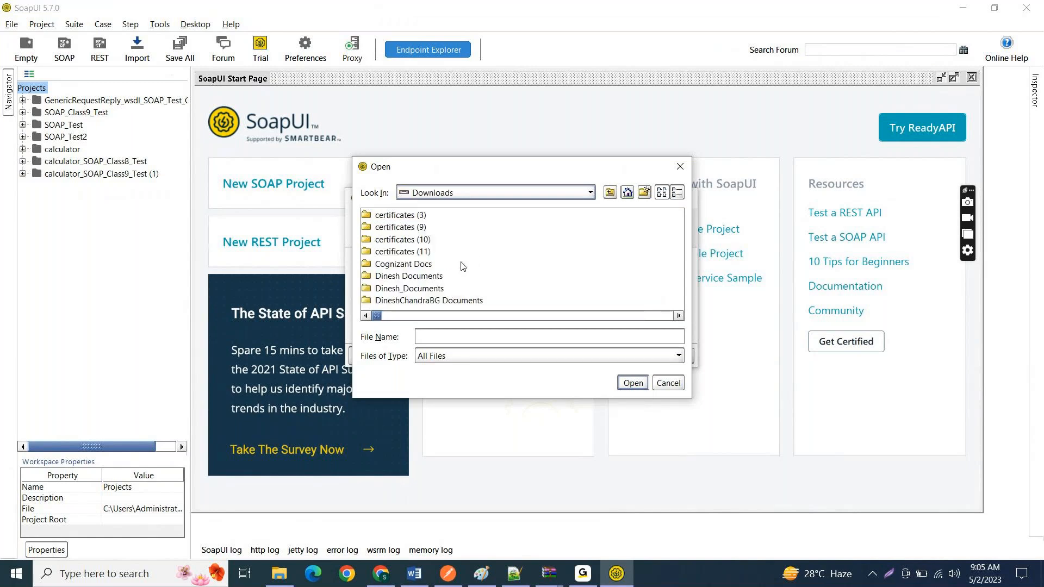
Step: Choose GenericRequestReply_wsdl_Soap_Class10.wsdl as the initial WSDL and create the project with sample requests for all operations
{"action": "left_click", "coordinate": [439, 277]}
{"action": "key", "text": "g"}
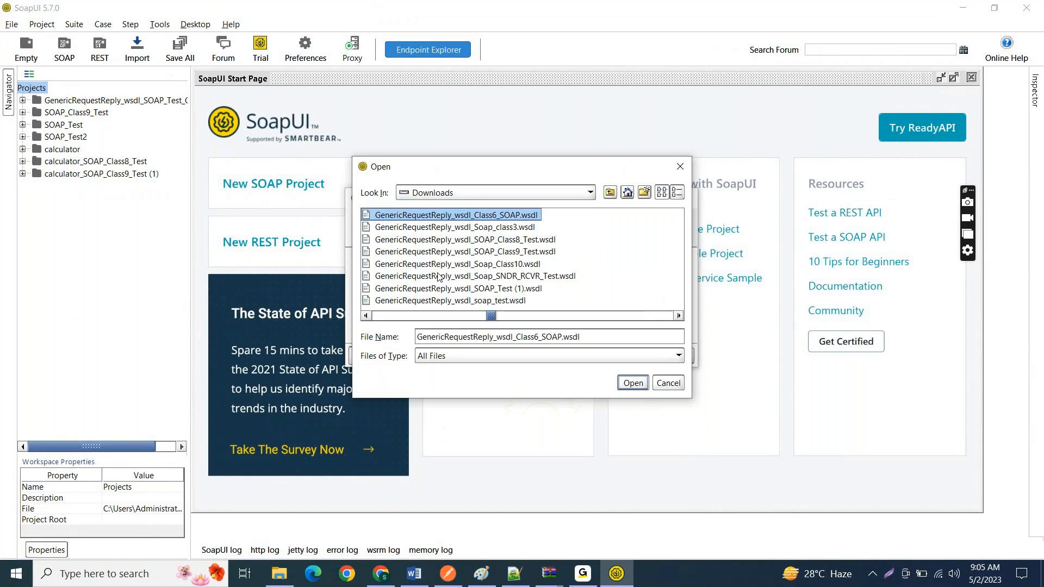
{"action": "left_click", "coordinate": [454, 267]}
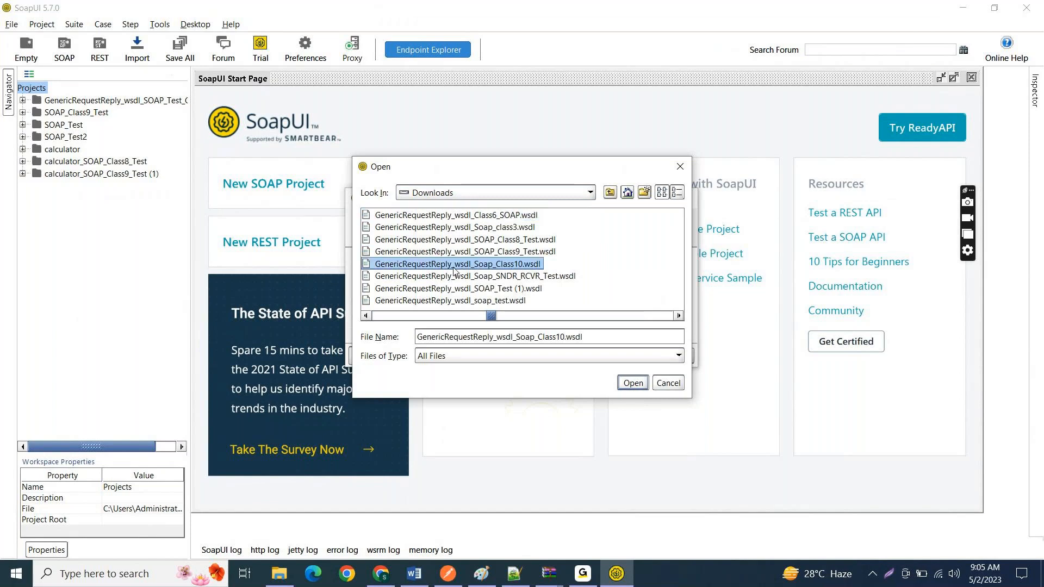
{"action": "key", "text": "alt+Tab"}
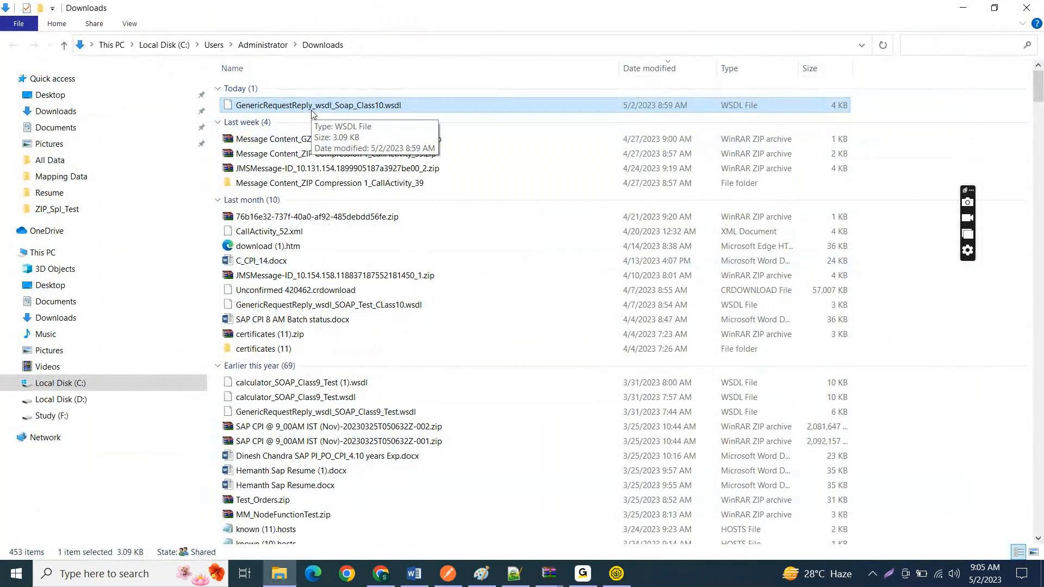
{"action": "left_click", "coordinate": [963, 7]}
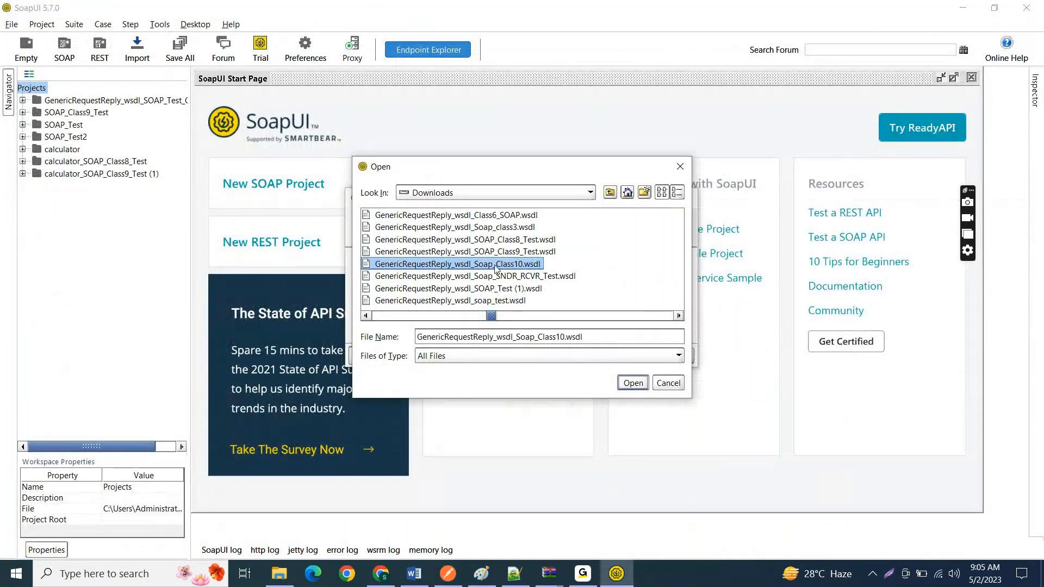
{"action": "left_click", "coordinate": [630, 383]}
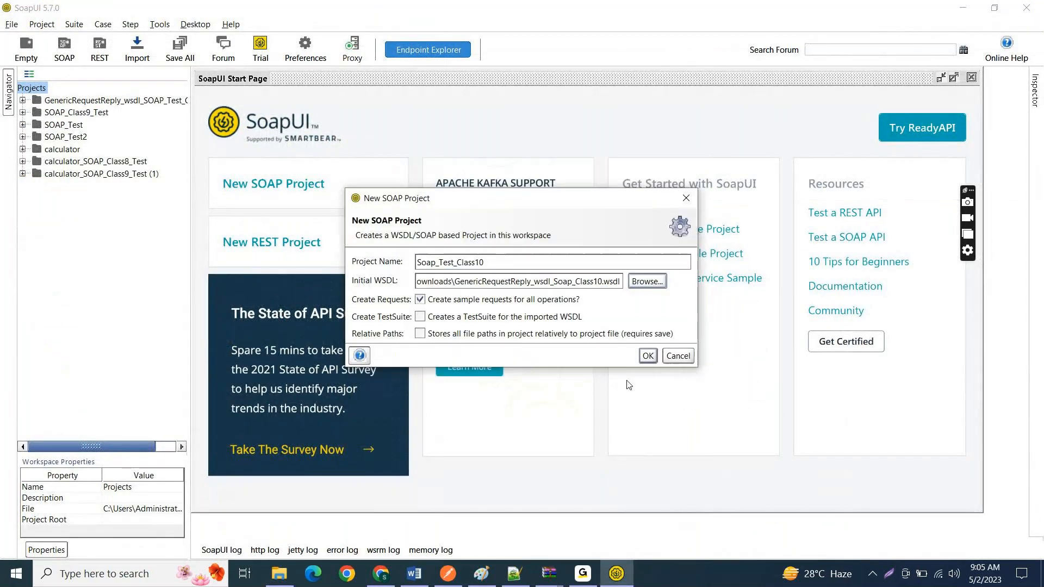
{"action": "left_click", "coordinate": [648, 356]}
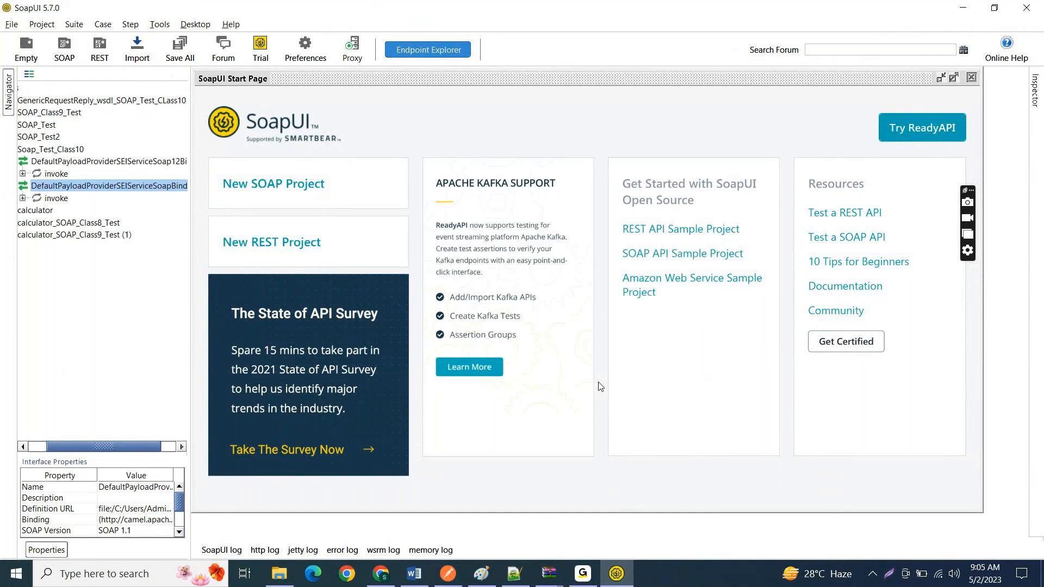
Step: Widen the project tree, expand both bindings of Soap_Test_Class10 down to their requests, and select each binding in turn
{"action": "left_click", "coordinate": [39, 445]}
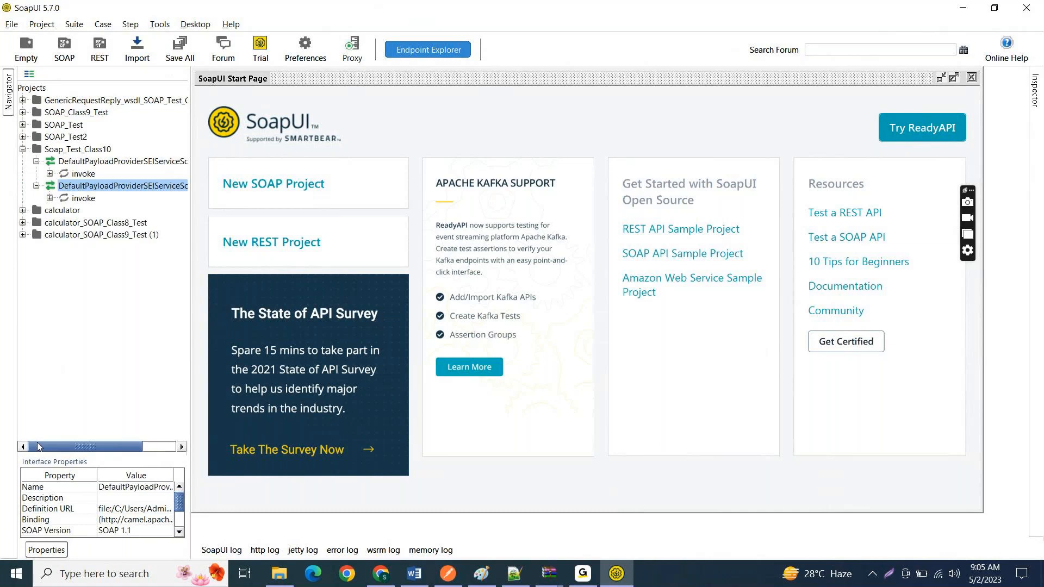
{"action": "left_click", "coordinate": [50, 174]}
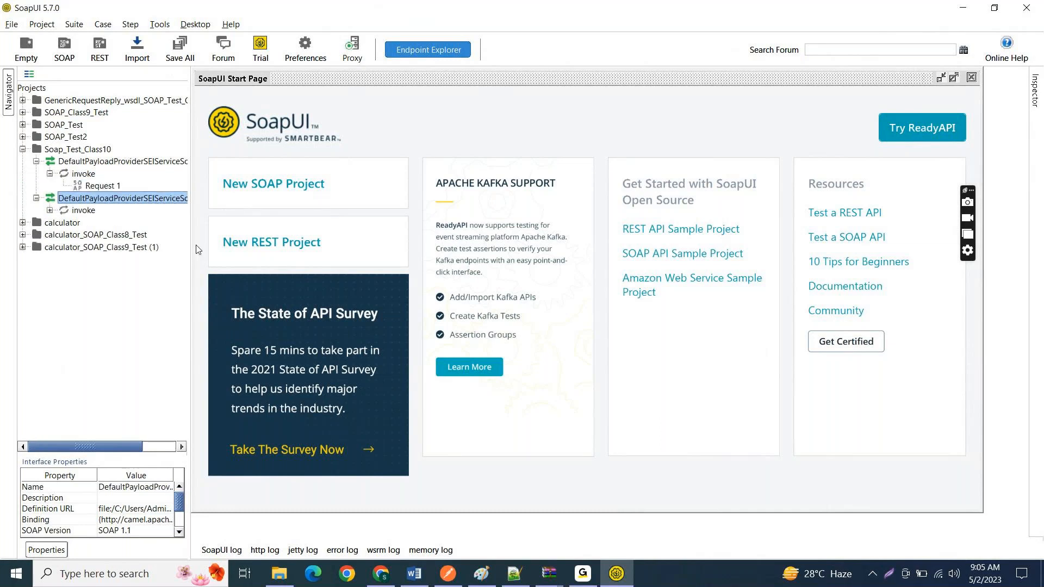
{"action": "left_click_drag", "start_coordinate": [192, 247], "coordinate": [230, 246]}
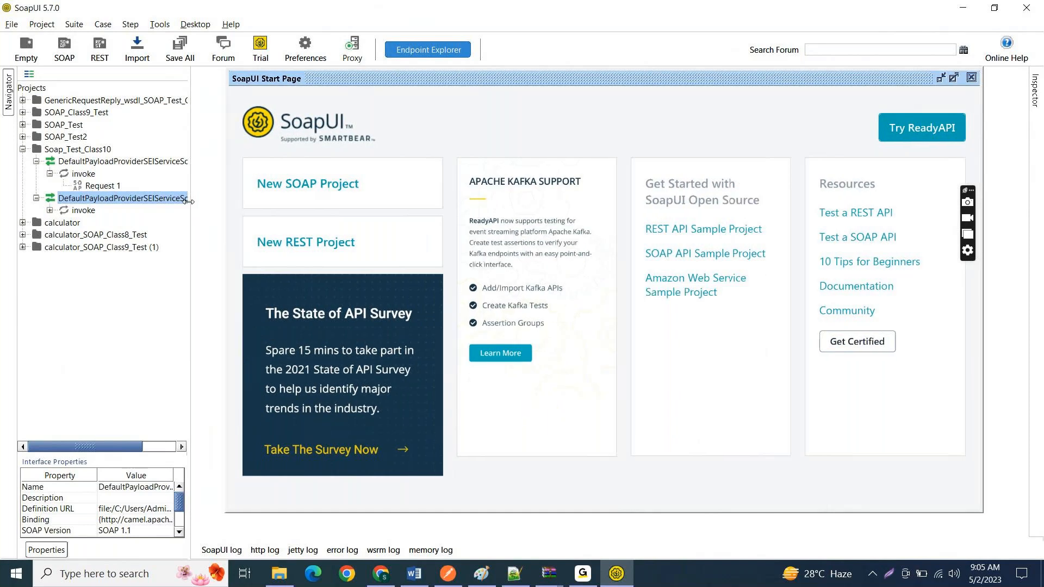
{"action": "left_click", "coordinate": [36, 162]}
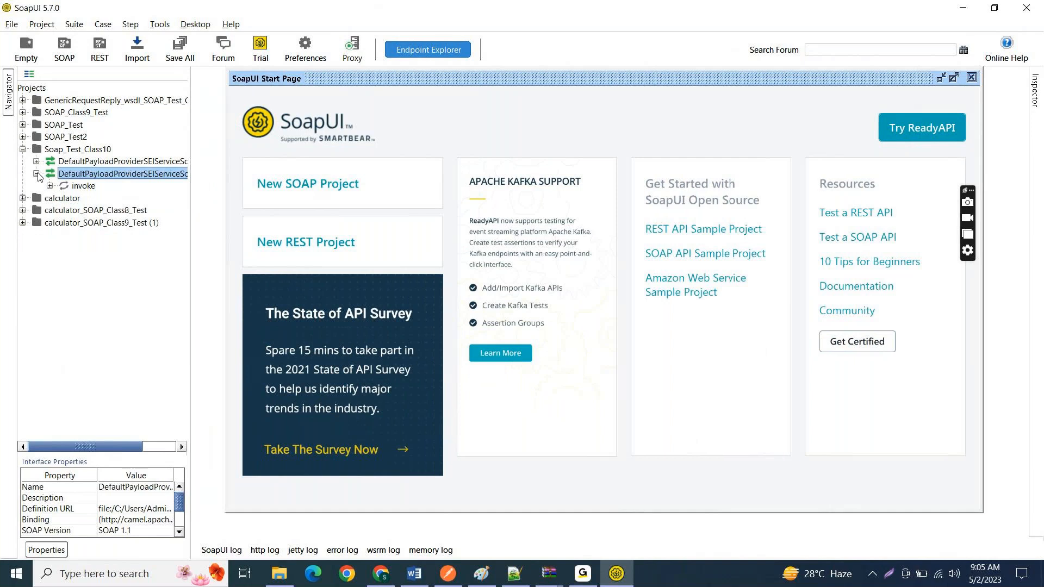
{"action": "left_click_drag", "start_coordinate": [190, 227], "coordinate": [301, 226]}
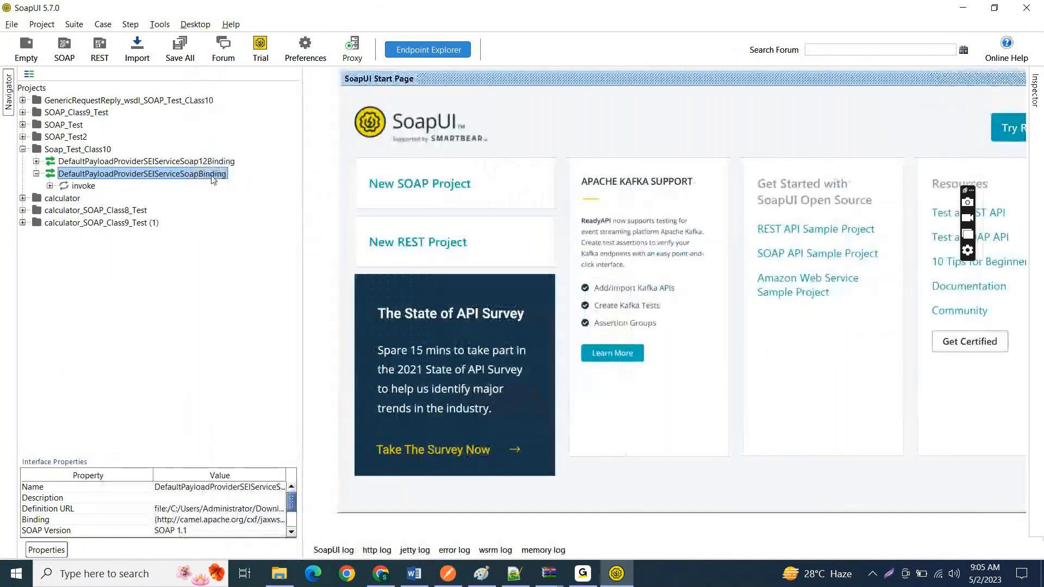
{"action": "left_click", "coordinate": [50, 186]}
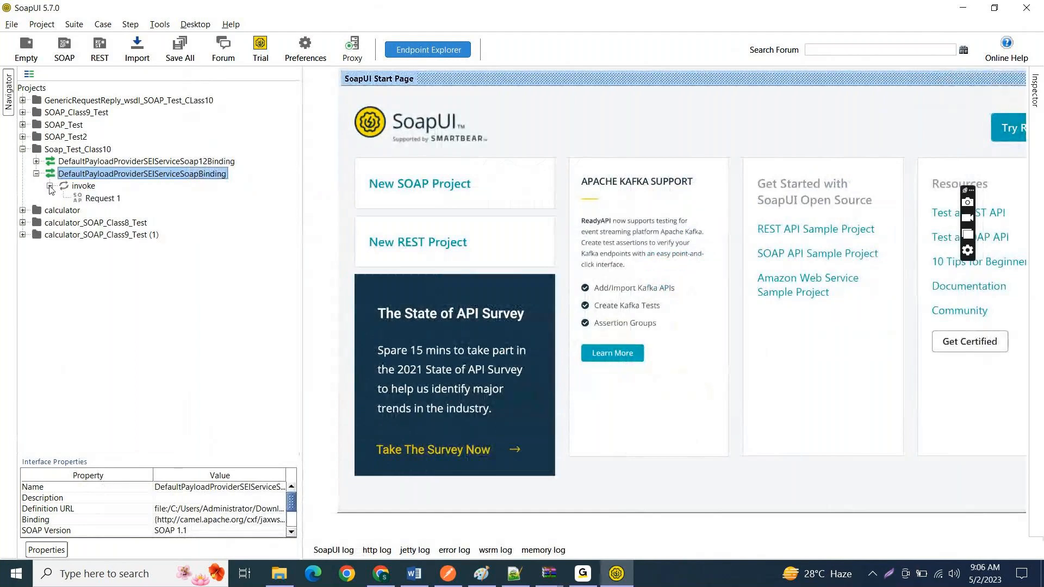
{"action": "left_click", "coordinate": [37, 162]}
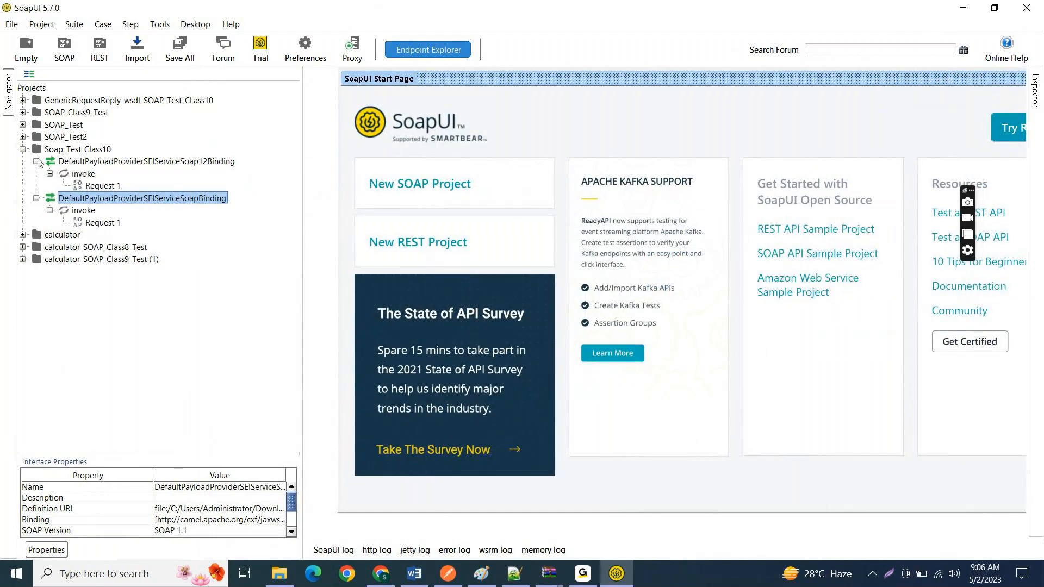
{"action": "left_click", "coordinate": [184, 161]}
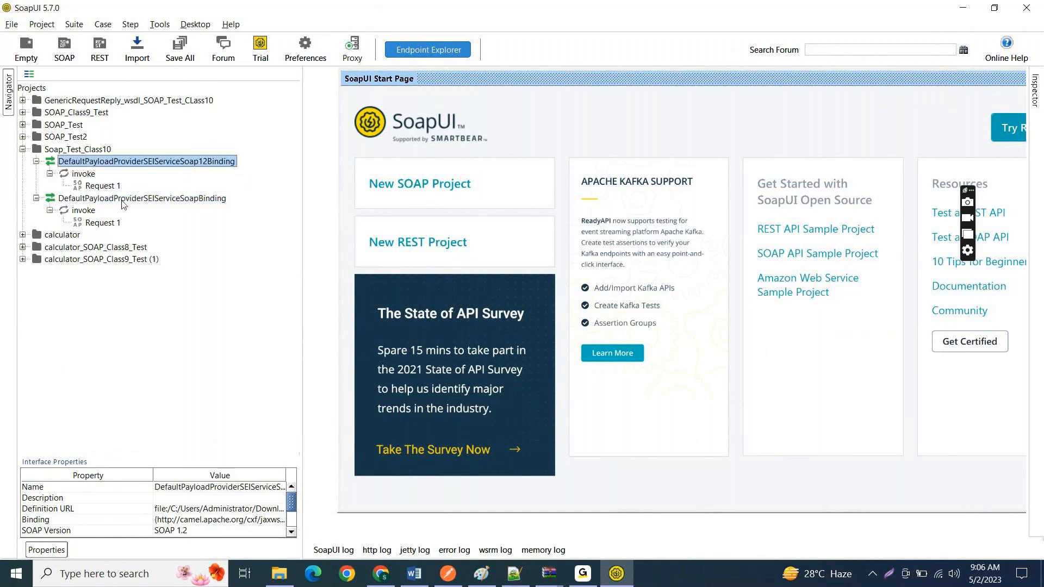
{"action": "left_click", "coordinate": [123, 199]}
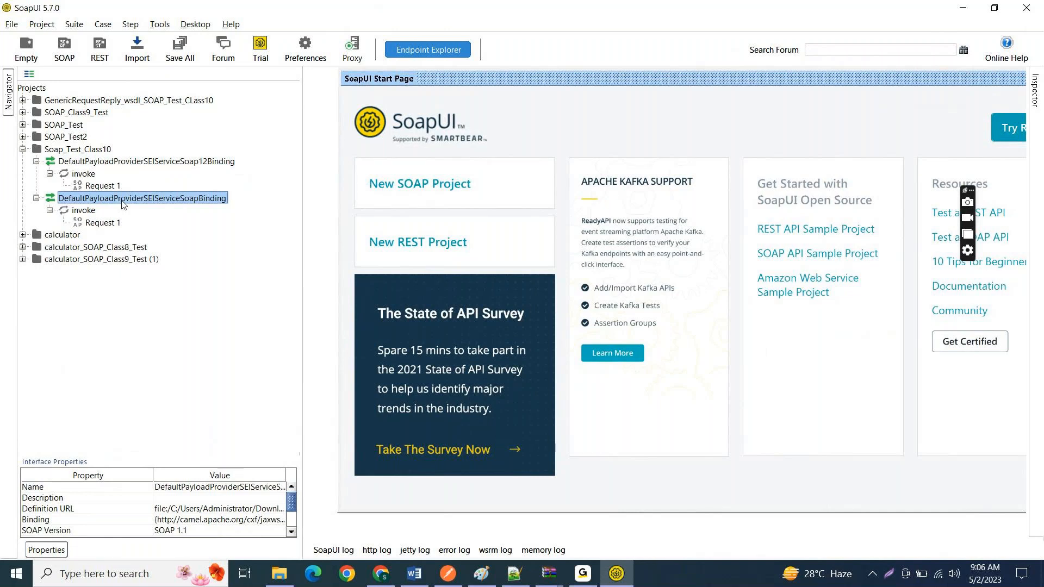
Step: Open Request 1 of DefaultPayloadProviderSEIServiceSoap12Binding, highlight its endpoint URL, and select the whole sample SOAP envelope
{"action": "left_click", "coordinate": [102, 186]}
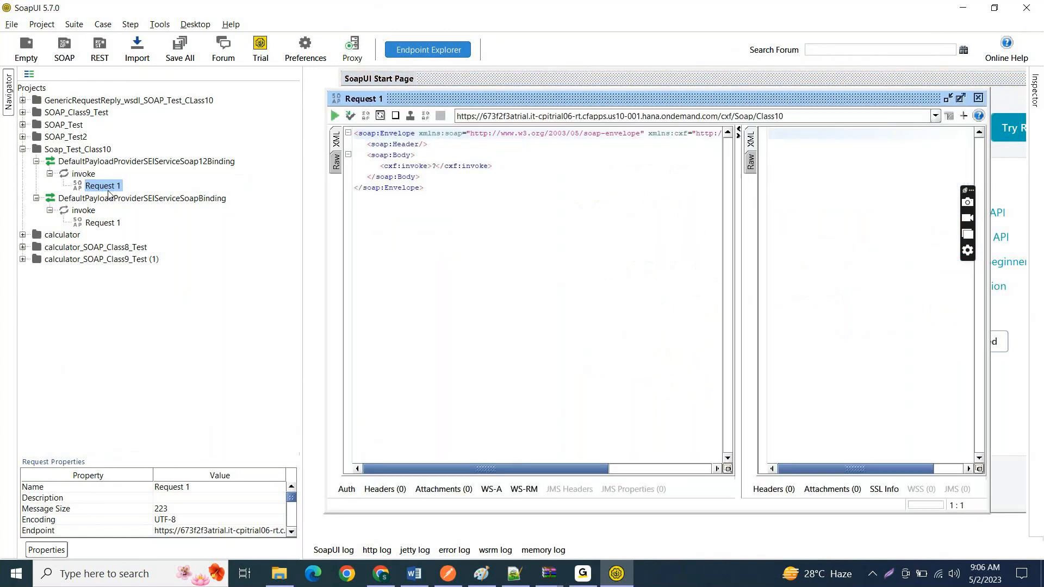
{"action": "left_click", "coordinate": [517, 208]}
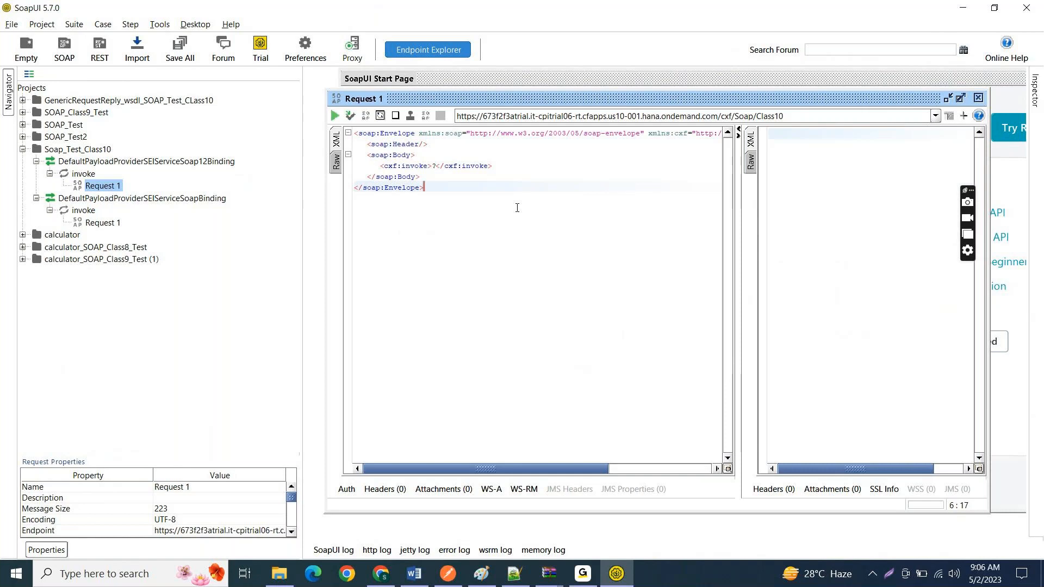
{"action": "left_click", "coordinate": [799, 114]}
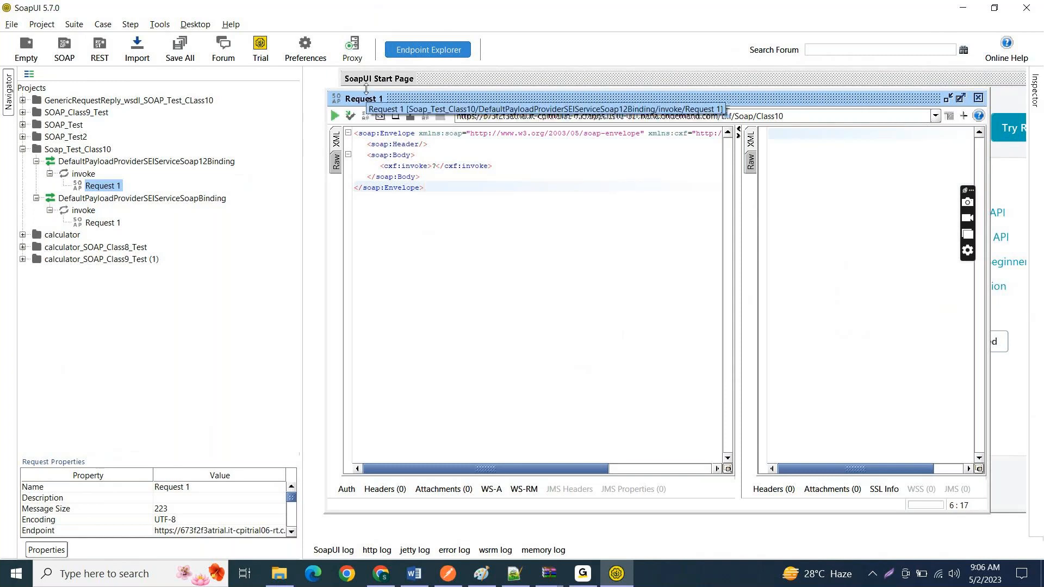
{"action": "triple_click", "coordinate": [816, 111]}
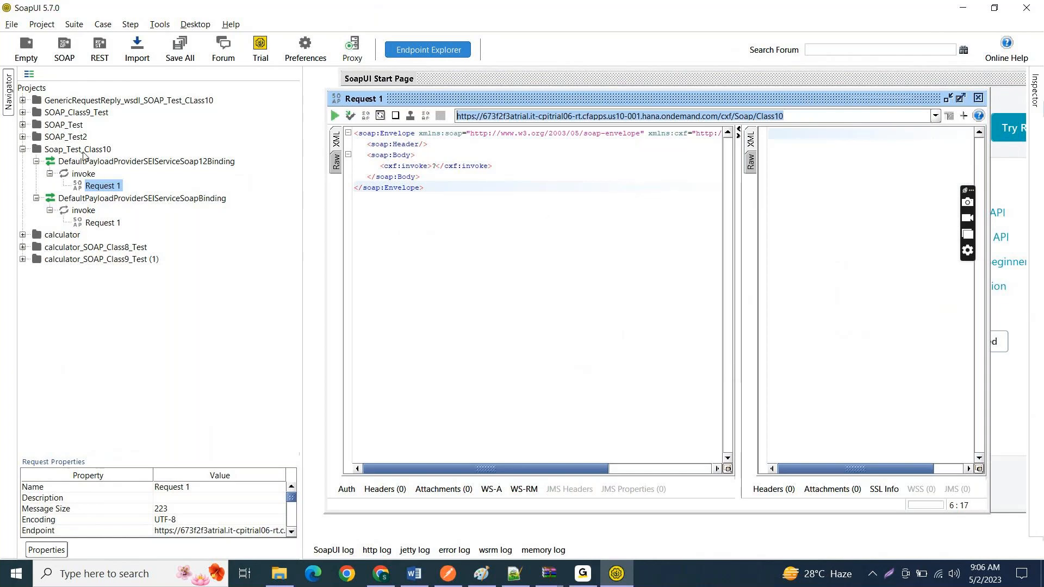
{"action": "left_click", "coordinate": [743, 116]}
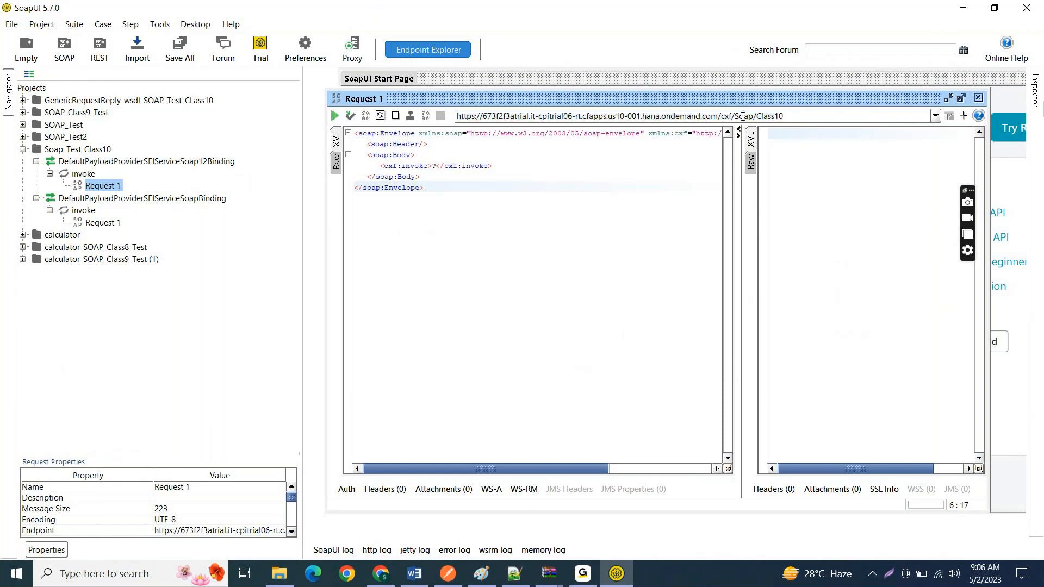
{"action": "left_click_drag", "start_coordinate": [429, 189], "coordinate": [343, 138]}
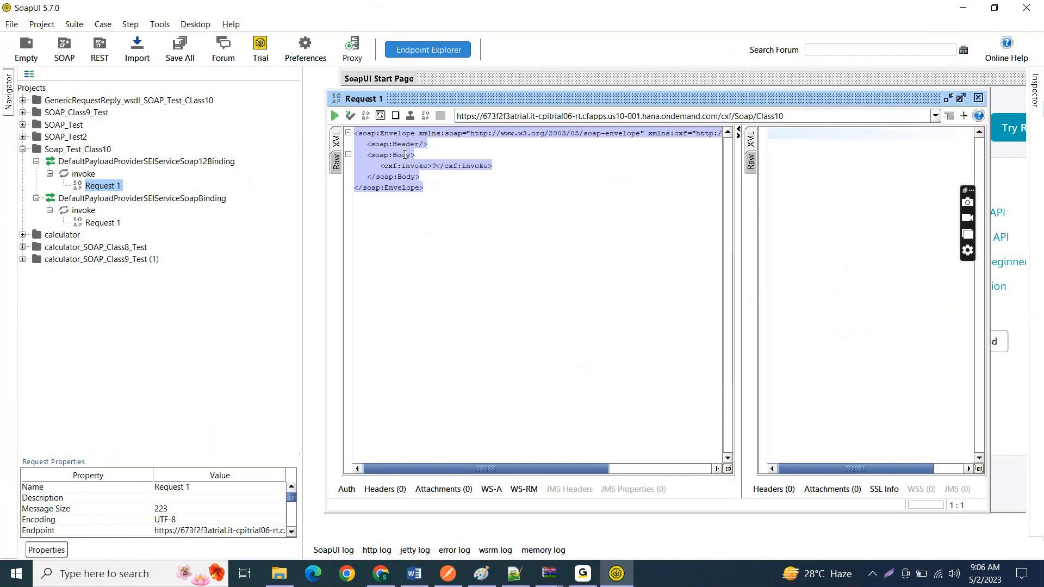
Step: Reselect the sample SOAP envelope, and switch to Postman to view the POST request's authorization and body before returning to SoapUI
{"action": "left_click", "coordinate": [448, 198]}
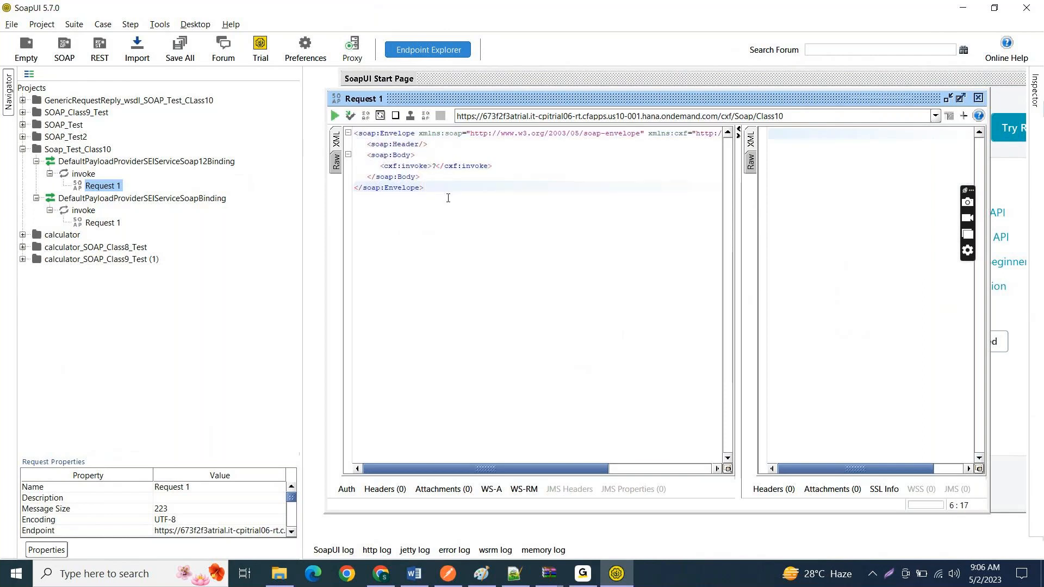
{"action": "key", "text": "ctrl+a"}
{"action": "left_click", "coordinate": [514, 211]}
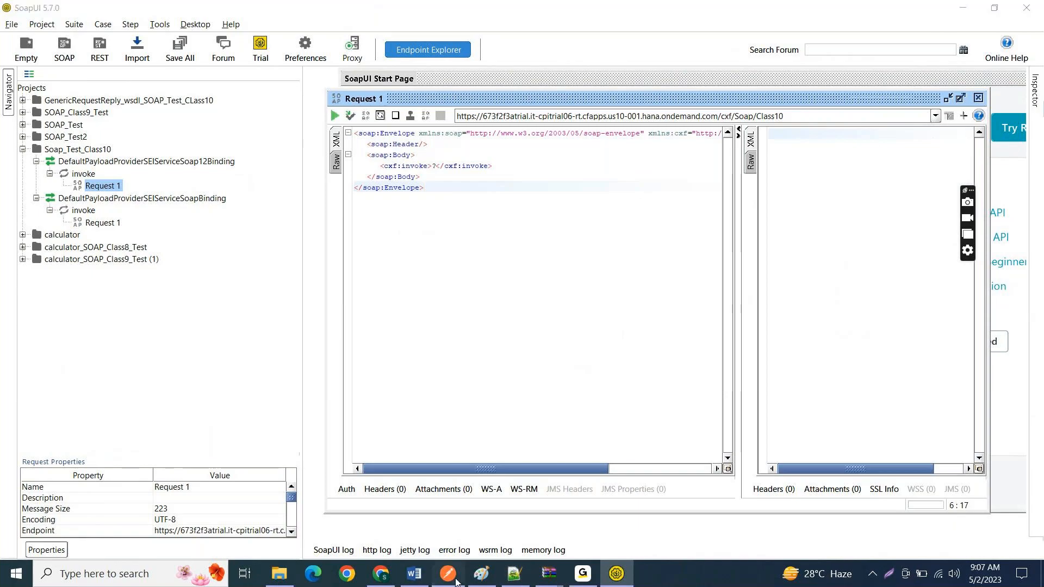
{"action": "key", "text": "alt+Tab"}
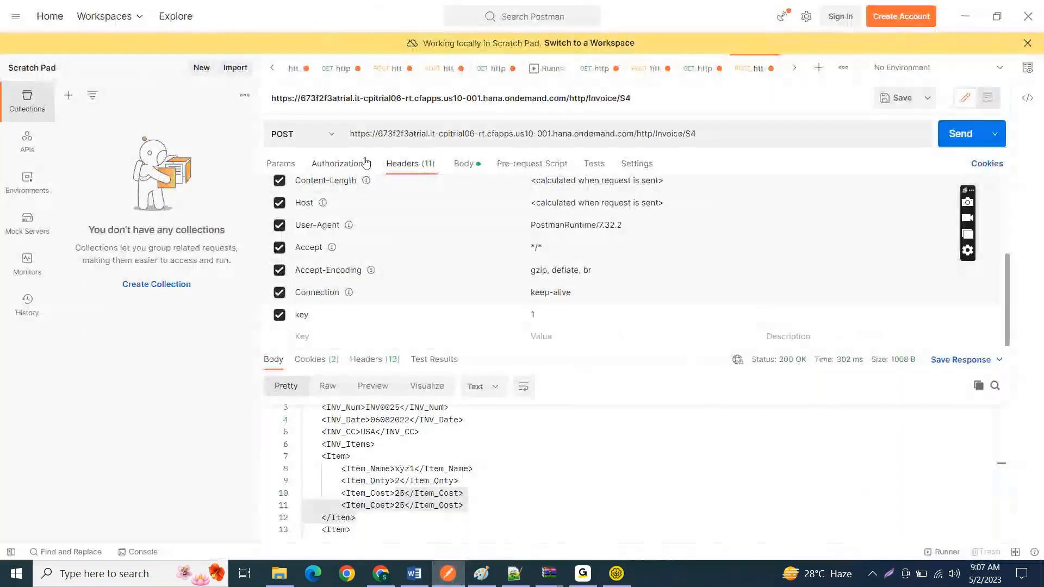
{"action": "left_click", "coordinate": [365, 162]}
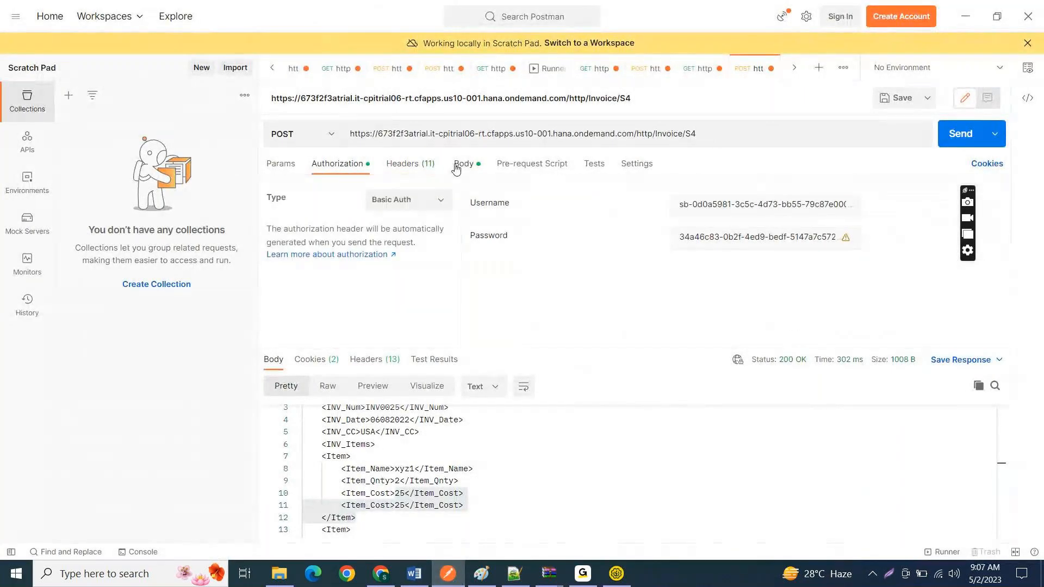
{"action": "left_click", "coordinate": [462, 164]}
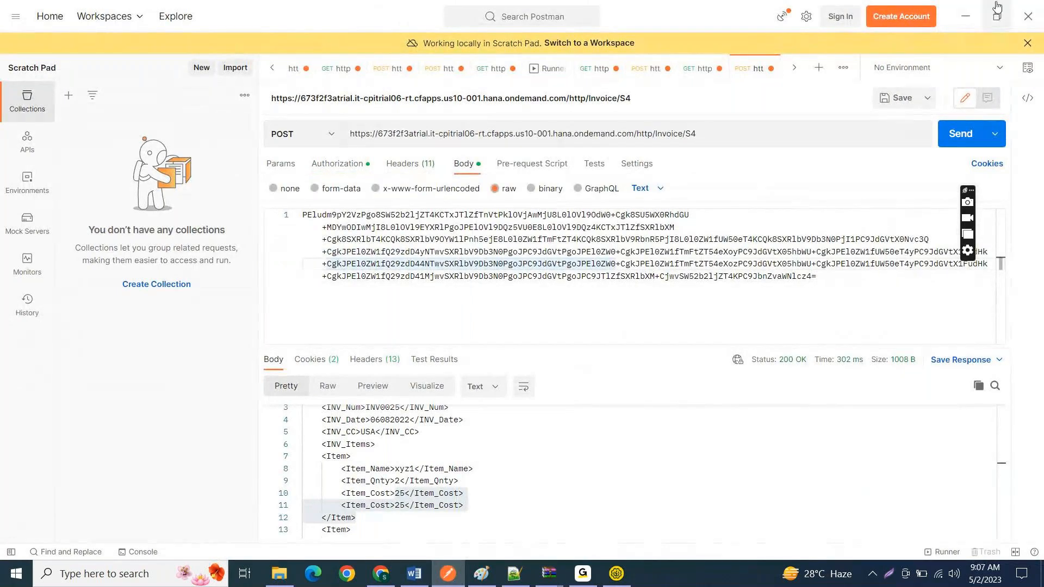
{"action": "left_click", "coordinate": [970, 11]}
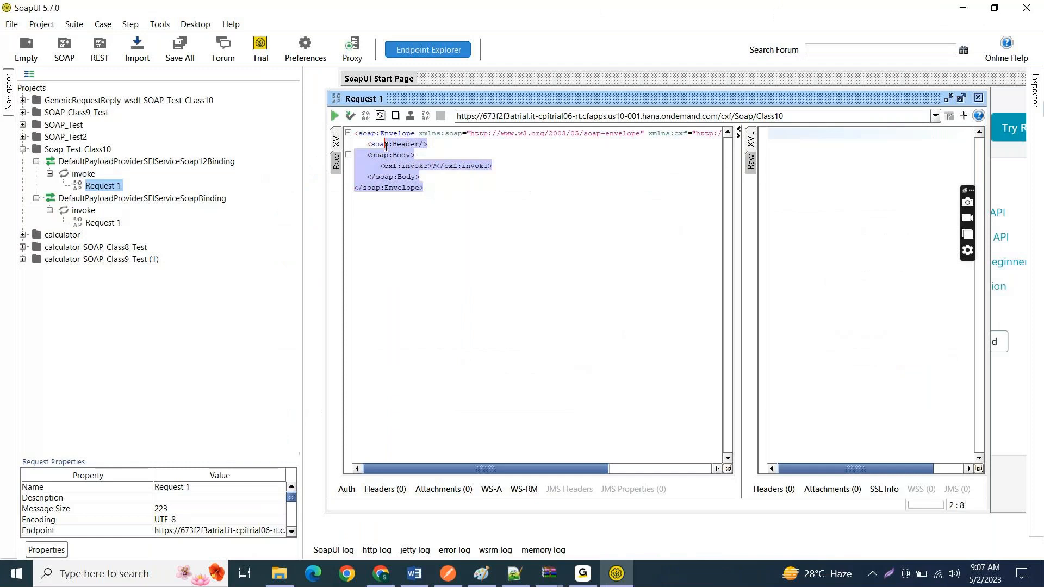
Step: Highlight the whole SOAP envelope in Request 1, its opening soap:Envelope tag, and the soap:Header line
{"action": "left_click", "coordinate": [449, 197]}
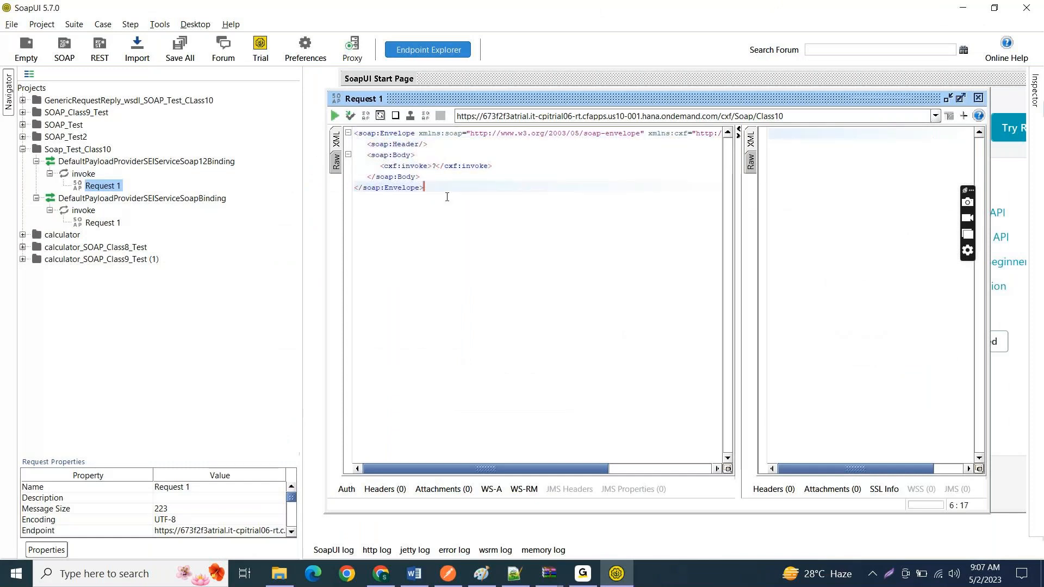
{"action": "key", "text": "ctrl+a"}
{"action": "left_click", "coordinate": [453, 194]}
{"action": "left_click_drag", "start_coordinate": [357, 133], "coordinate": [417, 133]}
{"action": "left_click", "coordinate": [436, 133]}
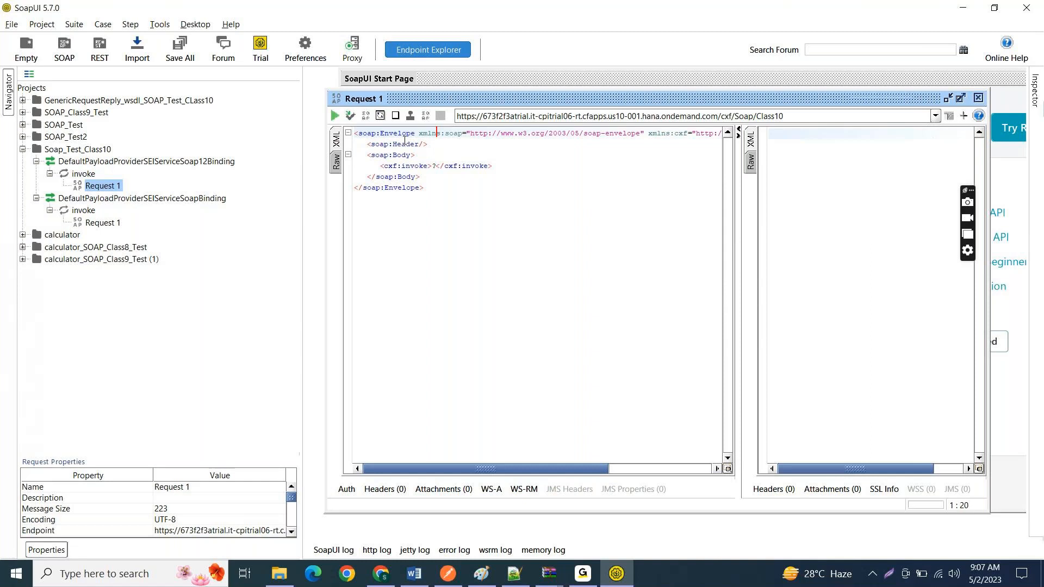
{"action": "left_click", "coordinate": [363, 143]}
{"action": "mouse_move", "coordinate": [364, 144]}
{"action": "left_mouse_down"}
{"action": "mouse_move", "coordinate": [429, 145]}
{"action": "mouse_move", "coordinate": [364, 143]}
{"action": "left_mouse_up"}
{"action": "left_click", "coordinate": [440, 149]}
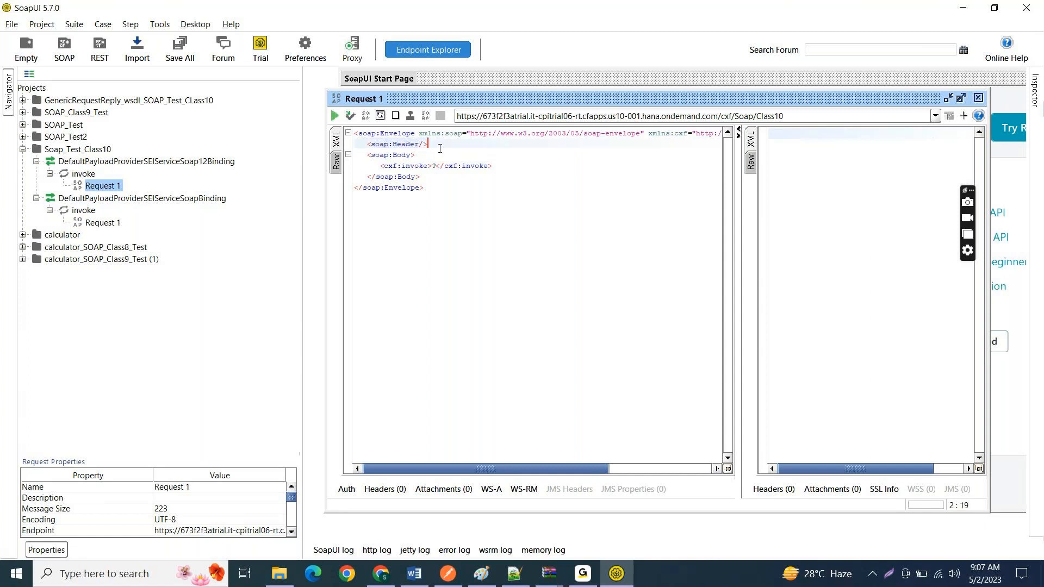
Step: Add an HTTP header named Test with the value 123 to Request 1
{"action": "left_click", "coordinate": [379, 490]}
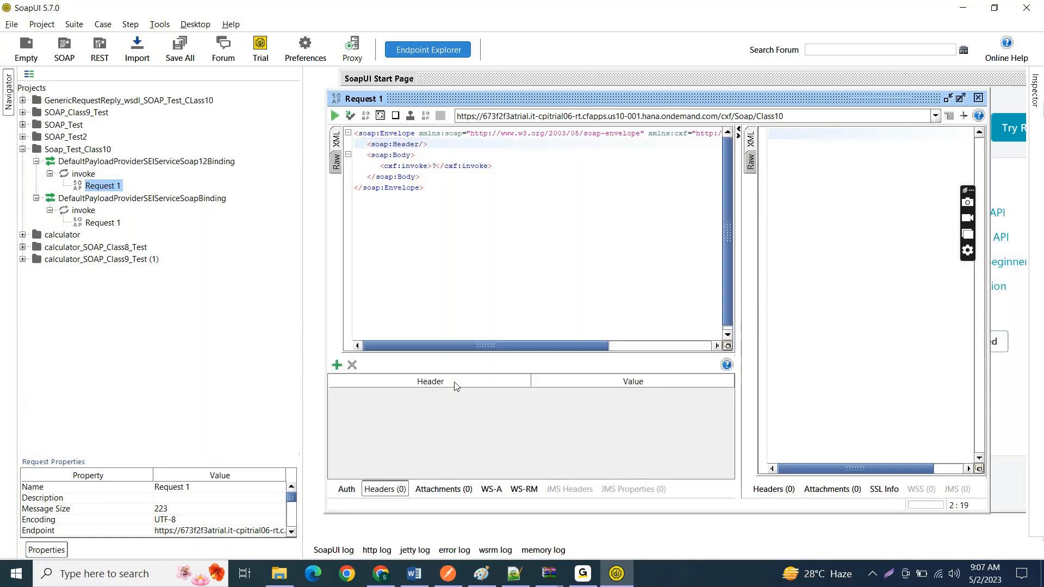
{"action": "left_click", "coordinate": [336, 366]}
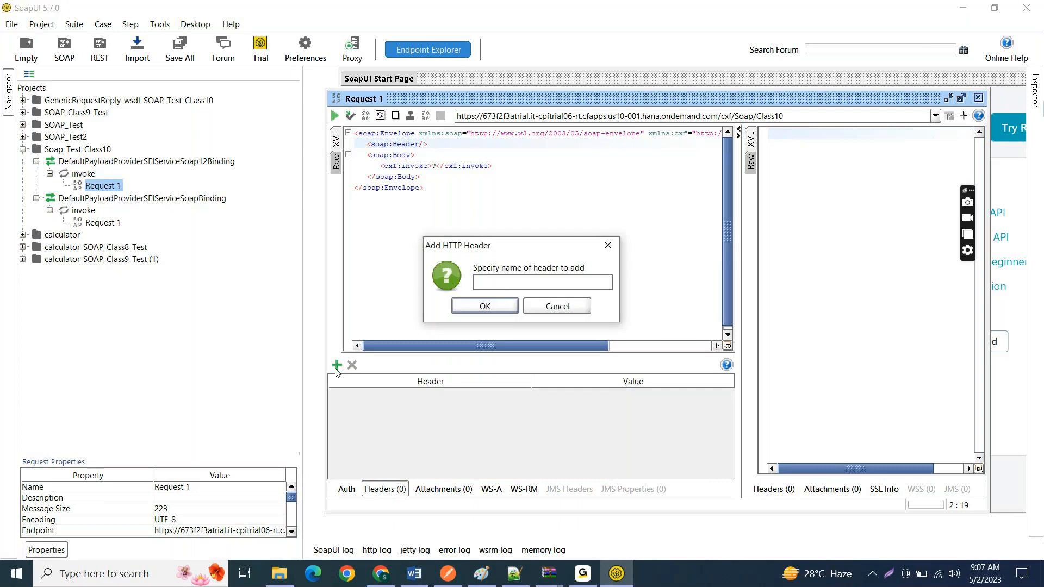
{"action": "type", "text": "Test"}
{"action": "left_click", "coordinate": [479, 307]}
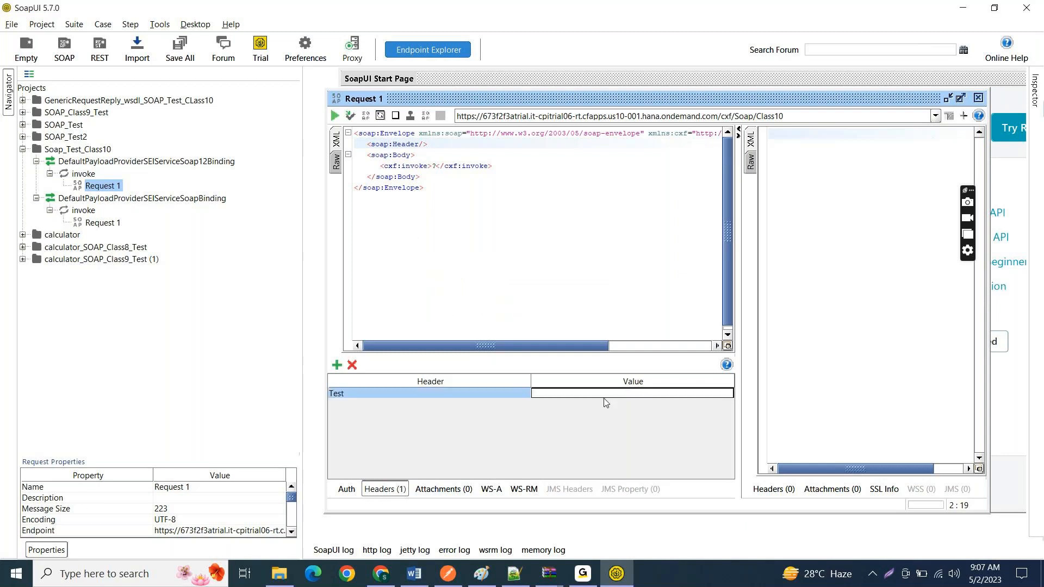
{"action": "type", "text": "3"}
Step: Highlight the soap:Body block and delete the cxf:invoke element inside it, leaving an empty line for the payload
{"action": "left_click", "coordinate": [393, 156]}
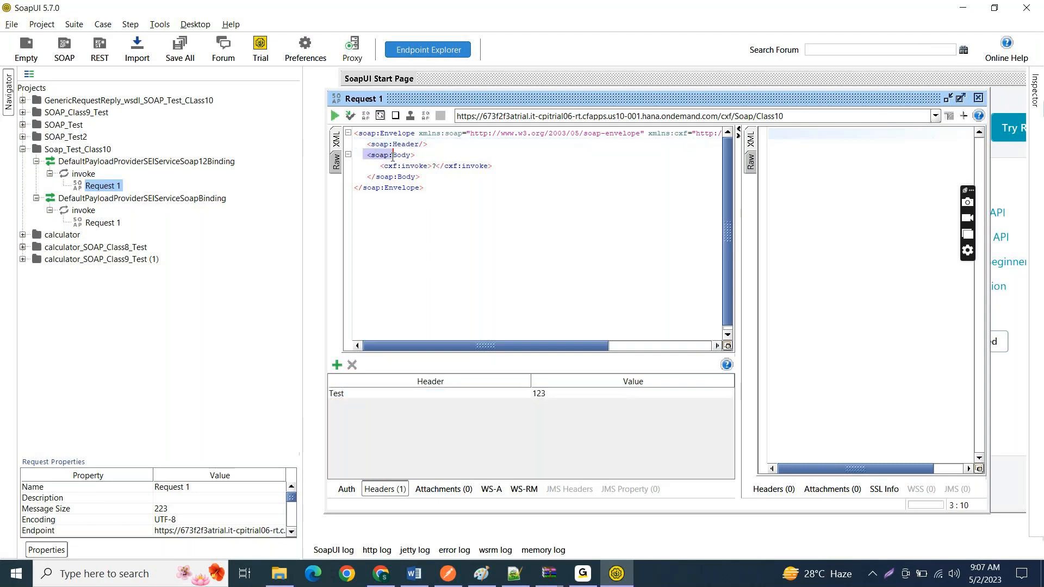
{"action": "left_click_drag", "start_coordinate": [394, 156], "coordinate": [426, 173]}
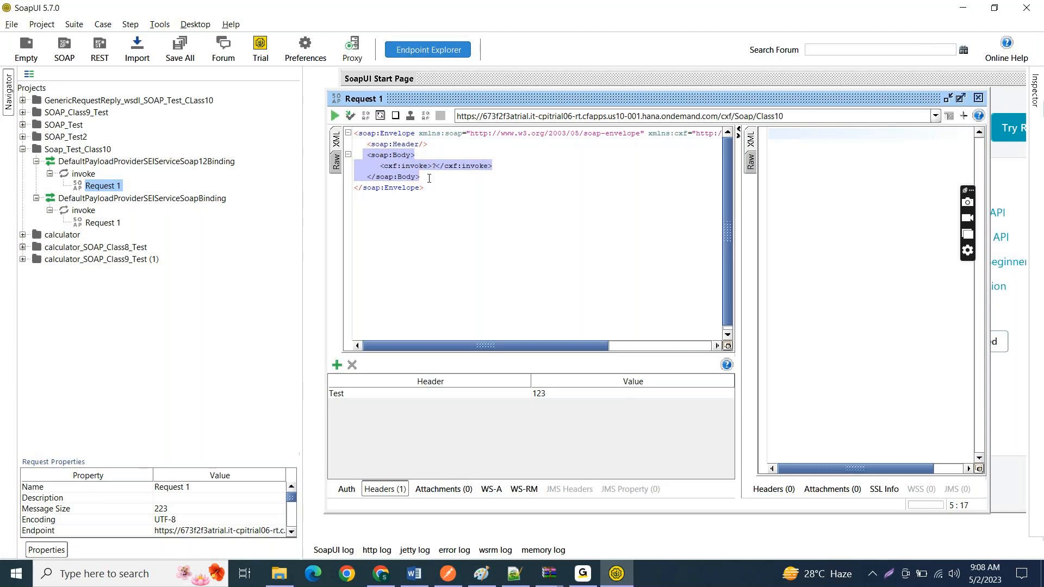
{"action": "left_click", "coordinate": [373, 165]}
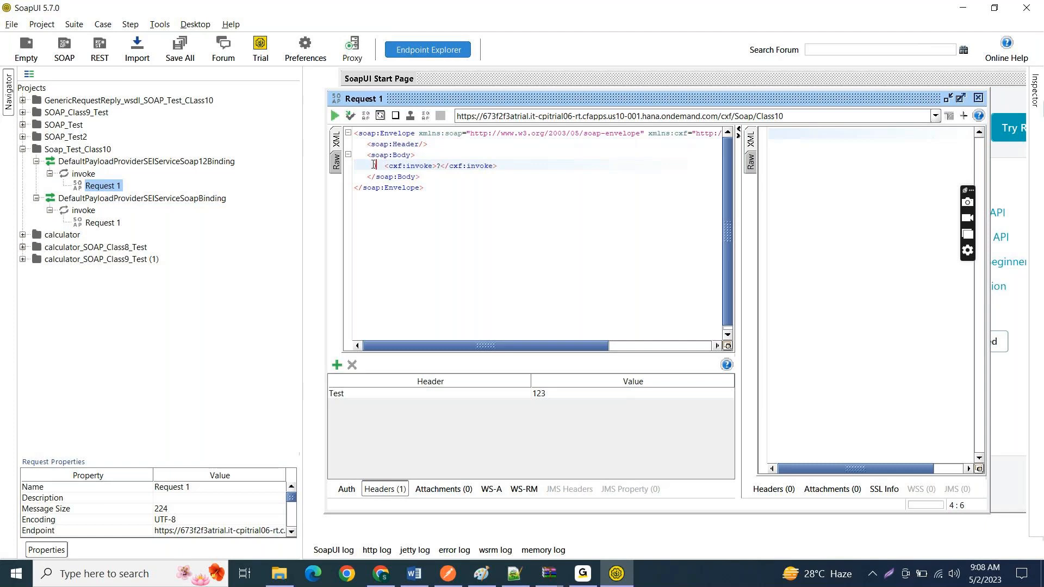
{"action": "key", "text": "BackSpace"}
{"action": "key", "text": "shift+End"}
{"action": "key", "text": "Delete"}
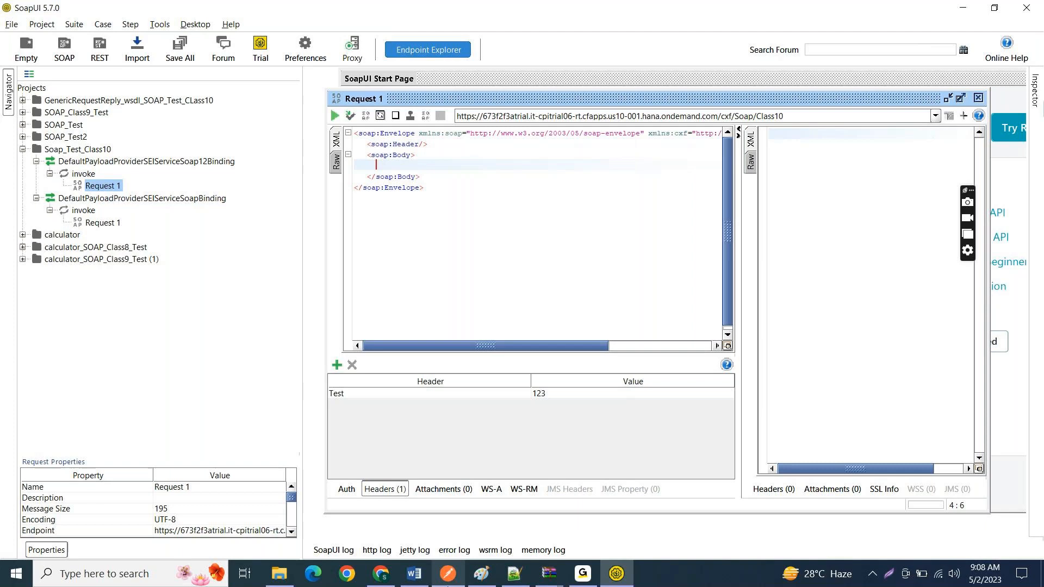
Step: Switch to Notepad++ and look through class10_invoice.xsd, CallActivity_52.xml, Invoice_Class9.xsd and PayloadLog.groovy for a sample payload
{"action": "mouse_move", "coordinate": [449, 575]}
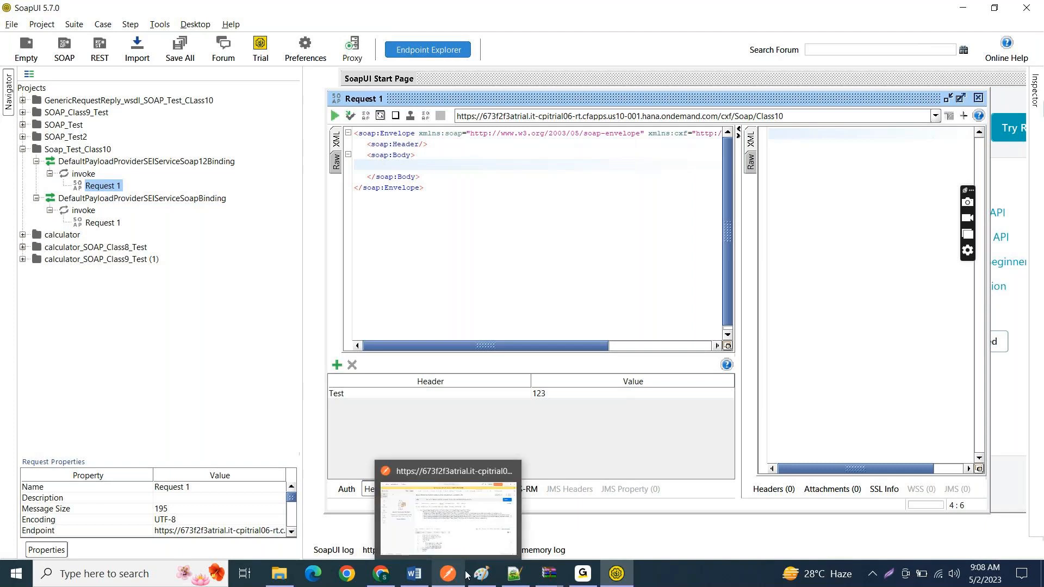
{"action": "left_click", "coordinate": [514, 574]}
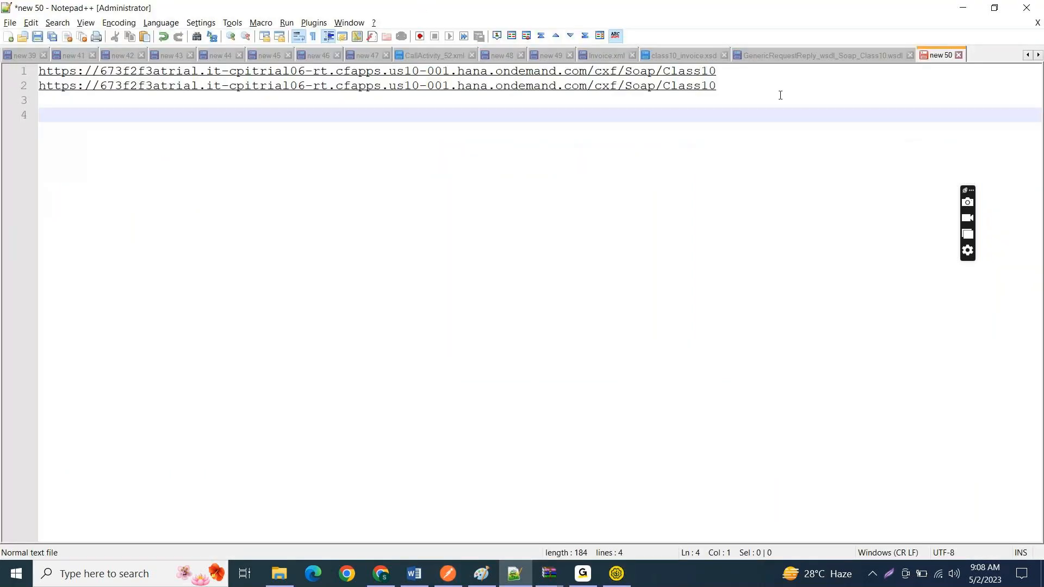
{"action": "left_click", "coordinate": [687, 55]}
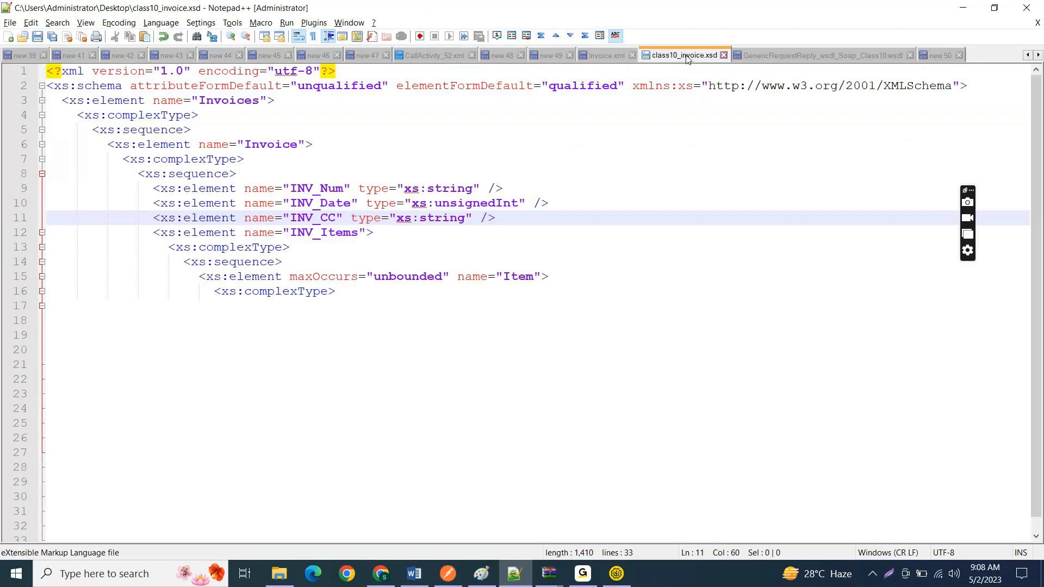
{"action": "left_click", "coordinate": [435, 56]}
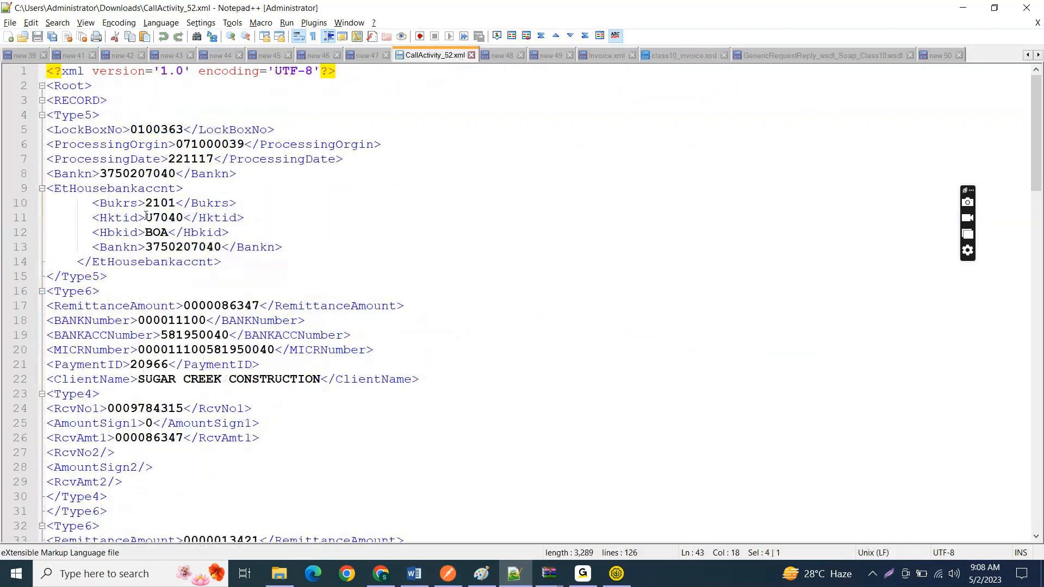
{"action": "scroll", "coordinate": [165, 293], "scroll_direction": "down", "scroll_amount": 20}
{"action": "scroll", "coordinate": [165, 292], "scroll_direction": "up", "scroll_amount": 20}
{"action": "double_click", "coordinate": [1029, 56]}
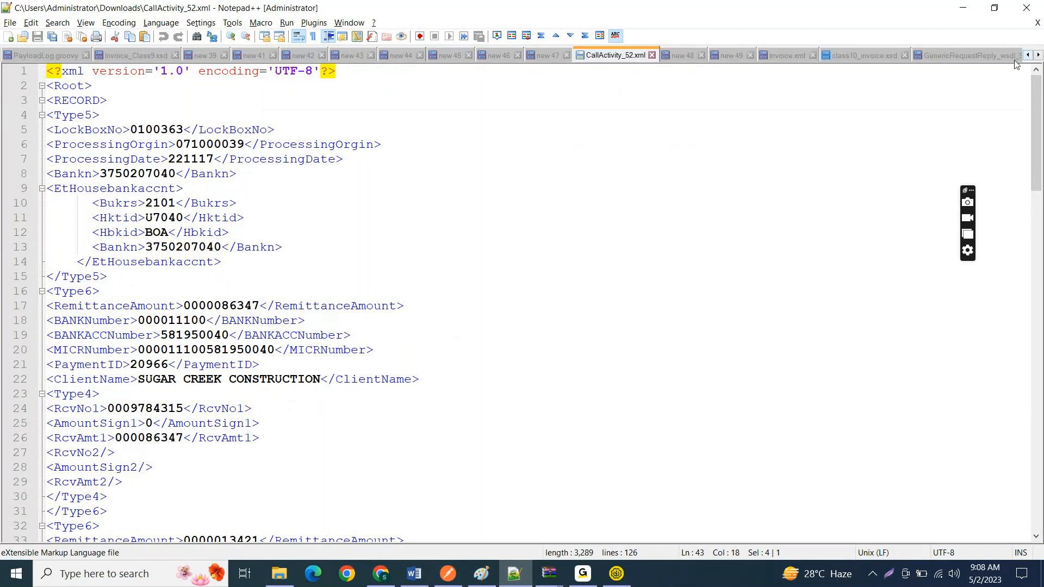
{"action": "left_click", "coordinate": [131, 54]}
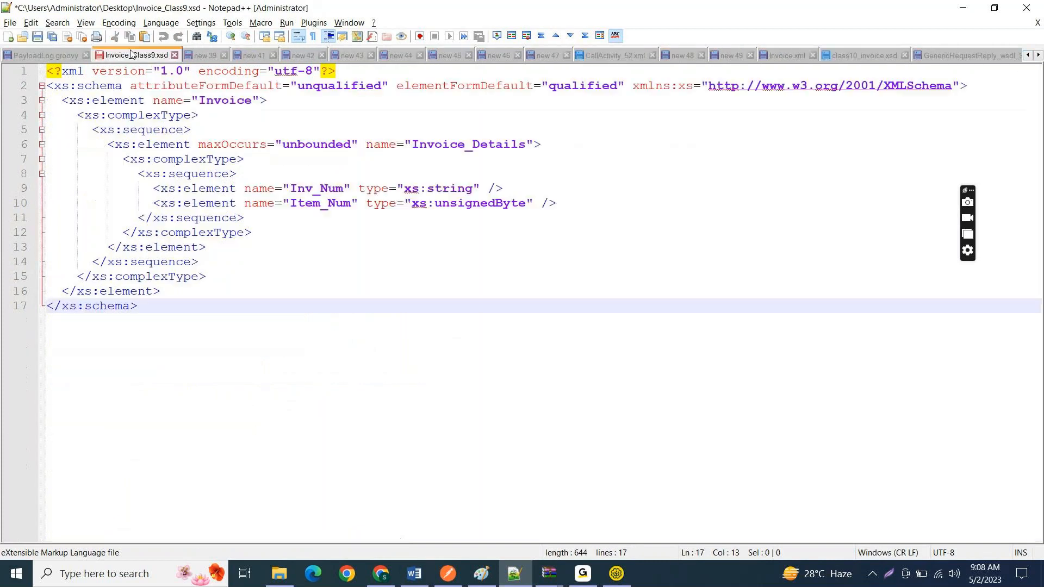
{"action": "left_click", "coordinate": [56, 56]}
{"action": "left_click", "coordinate": [1028, 55]}
{"action": "left_click", "coordinate": [1028, 56]}
{"action": "left_click", "coordinate": [1028, 55]}
{"action": "left_click", "coordinate": [1027, 55]}
{"action": "left_click", "coordinate": [1028, 55]}
{"action": "left_click", "coordinate": [1028, 55]}
{"action": "left_click", "coordinate": [1028, 55]}
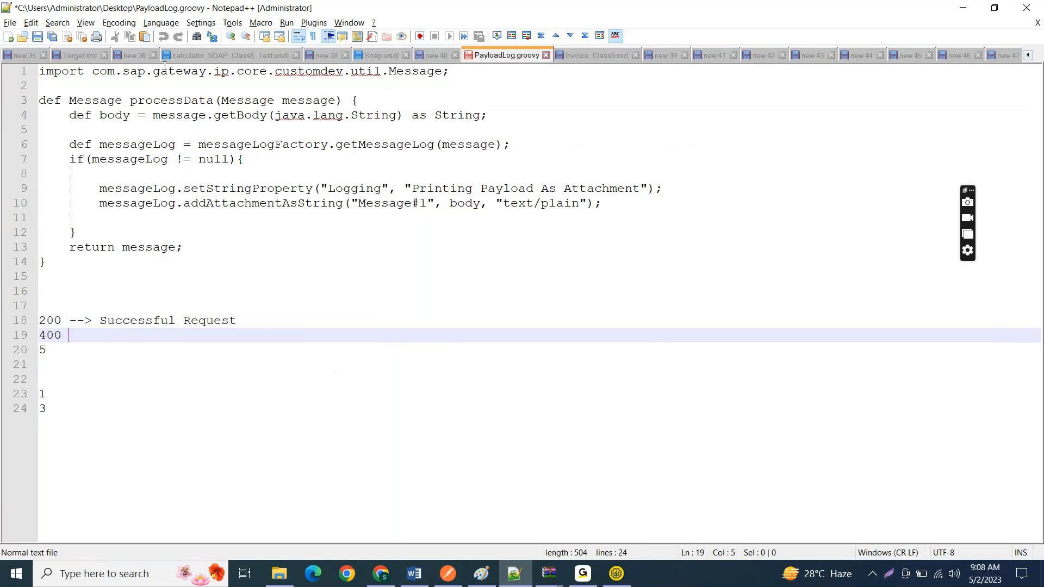
Step: Copy the Invoice XML with INV01, INV02 and INV03 from Target.xml into the soap:Body of Request 1 in SoapUI
{"action": "left_click", "coordinate": [88, 57]}
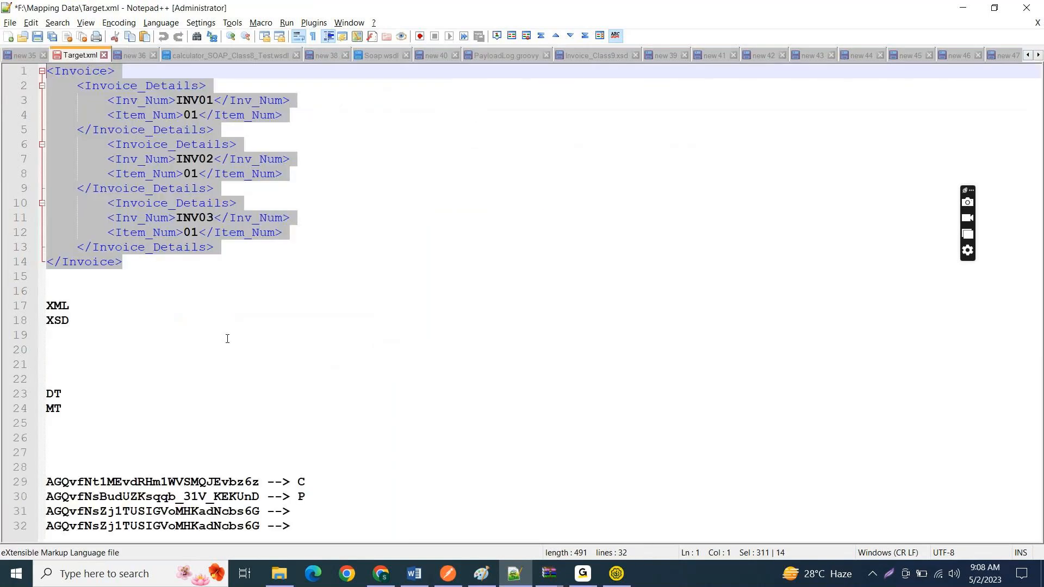
{"action": "key", "text": "alt+Tab"}
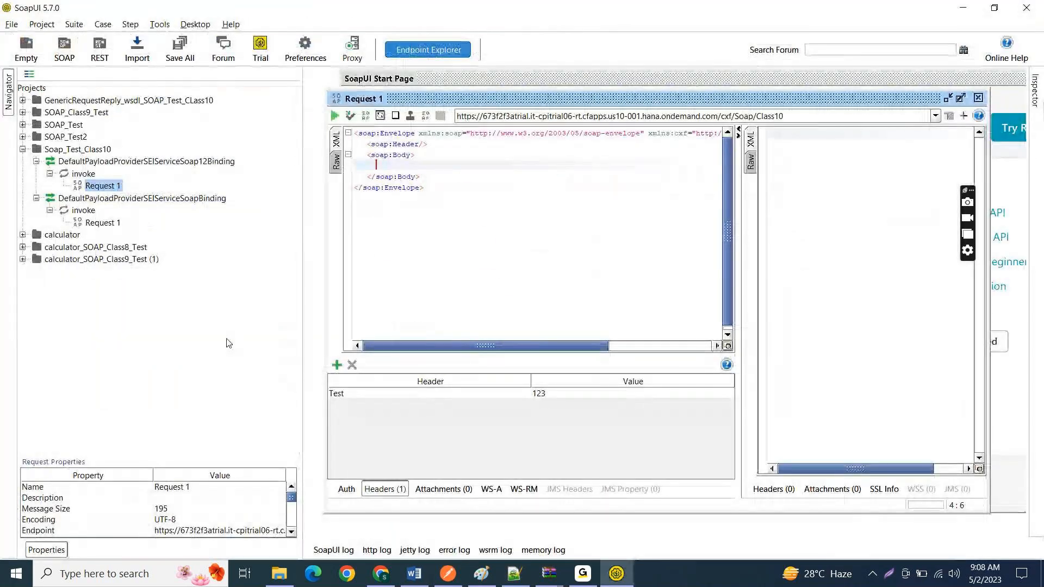
{"action": "type", "text": "<Invoice> <Invoice_Details> \t<Inv_Num>INV01</Inv_Num> \t<Item_Num>01</Item_Num> </Invoice_Details> \t<Invoice_Details> \t<Inv_Num>INV02</Inv_Num> \t<Item_Num>01</Item_Num> </Invoice_Details> \t<Invoice_Details> \t<Inv_Num>INV03</Inv_Num> \t<Item_Num>01</Item_Num> </Invoice_Details> </Invoice>"}
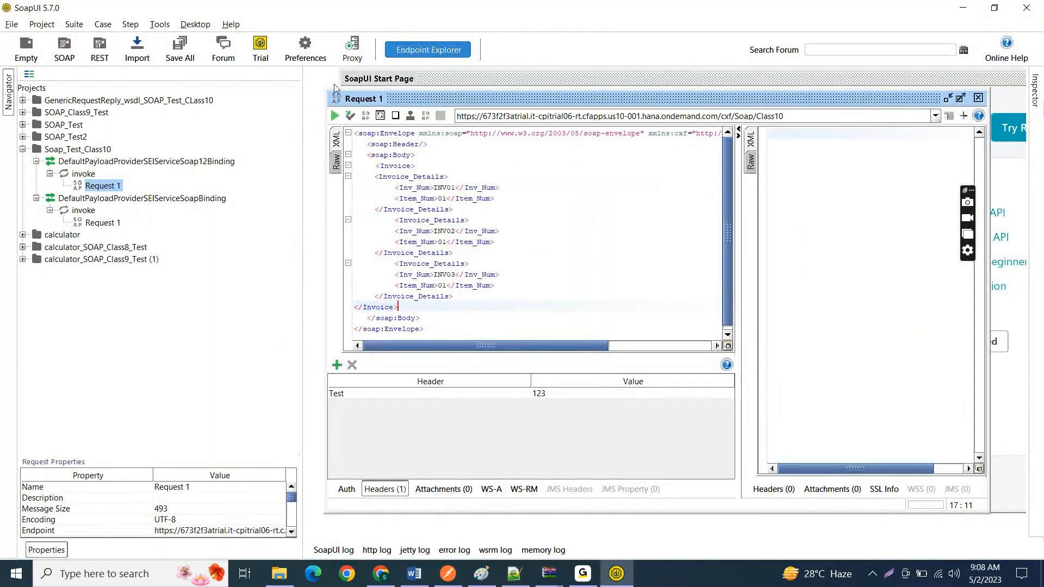
Step: Submit Request 1, highlight the status code in the raw response, and widen the response pane
{"action": "left_click", "coordinate": [336, 116]}
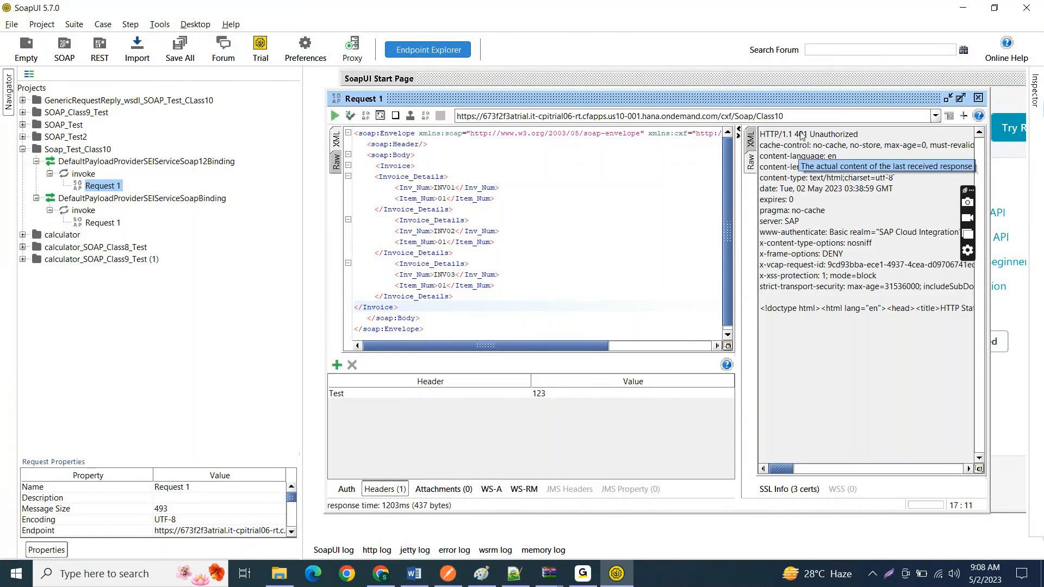
{"action": "left_click_drag", "start_coordinate": [794, 136], "coordinate": [817, 138]}
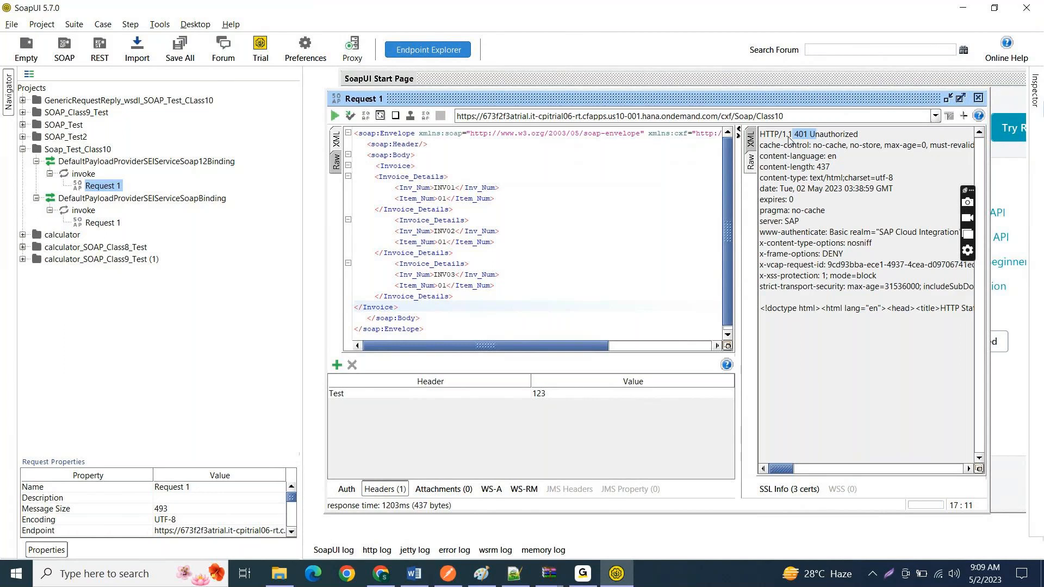
{"action": "left_click_drag", "start_coordinate": [739, 198], "coordinate": [698, 198]}
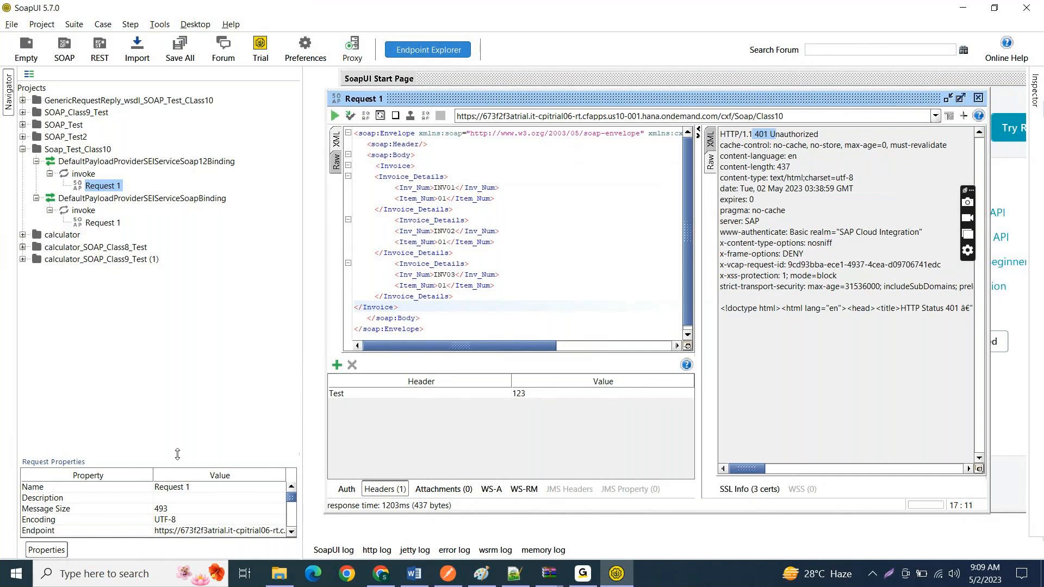
Step: Enlarge the Request Properties pane and look up the Basic Auth credentials of the Invoice/S4 request in Postman
{"action": "left_click_drag", "start_coordinate": [178, 454], "coordinate": [189, 302]}
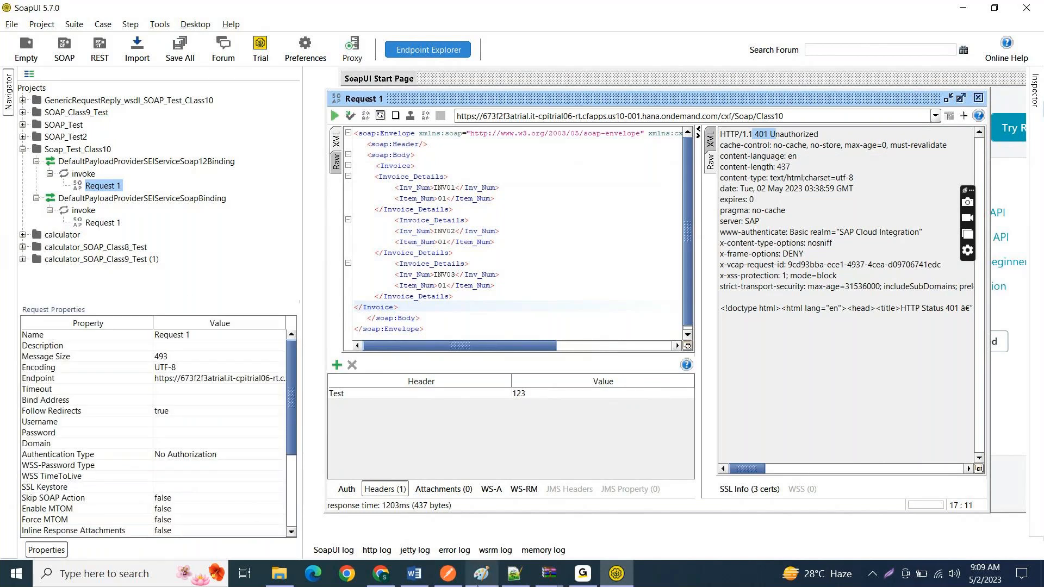
{"action": "left_click", "coordinate": [447, 574]}
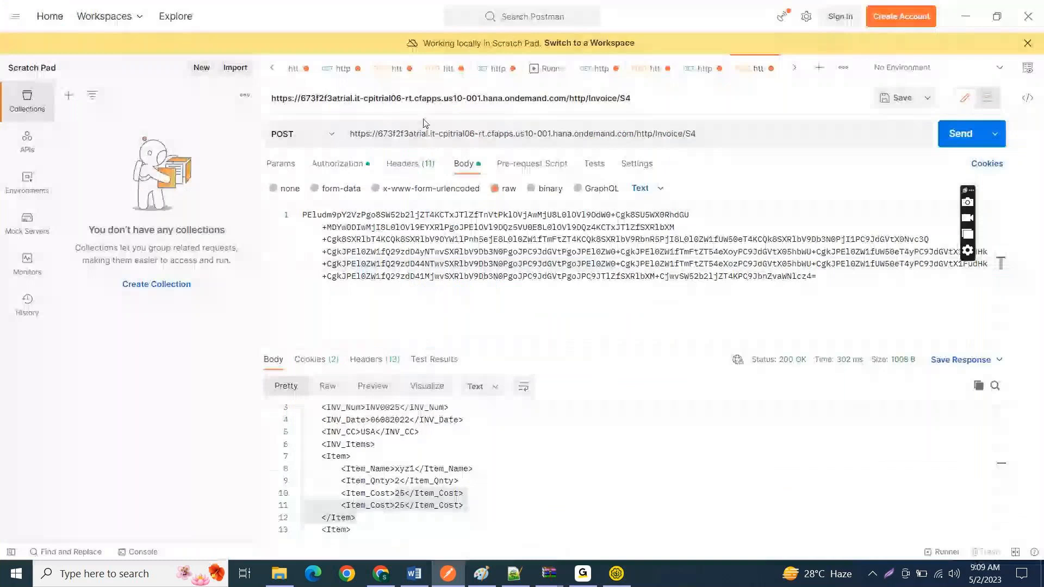
{"action": "left_click", "coordinate": [337, 163]}
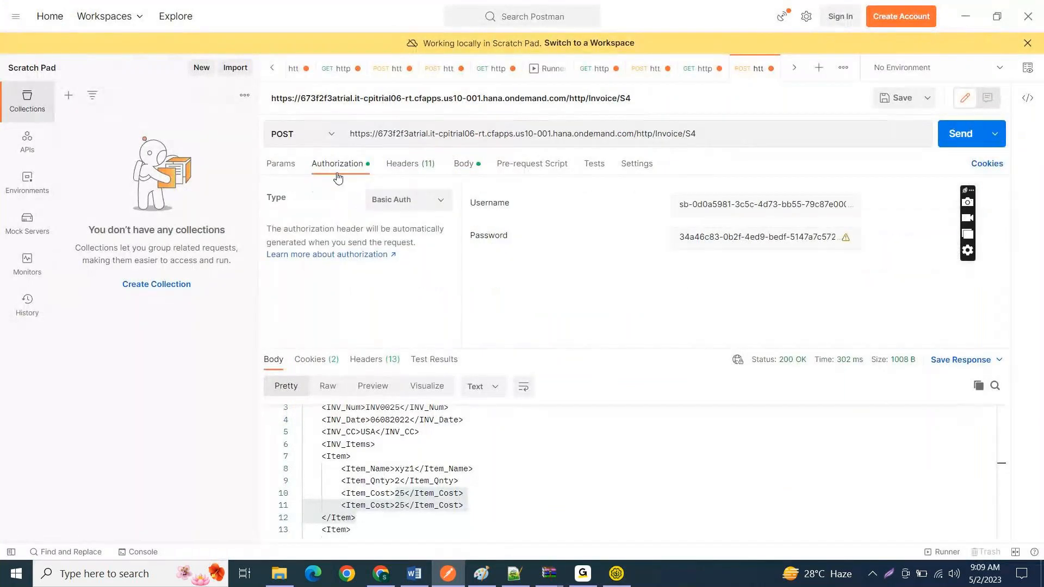
{"action": "left_click", "coordinate": [978, 7]}
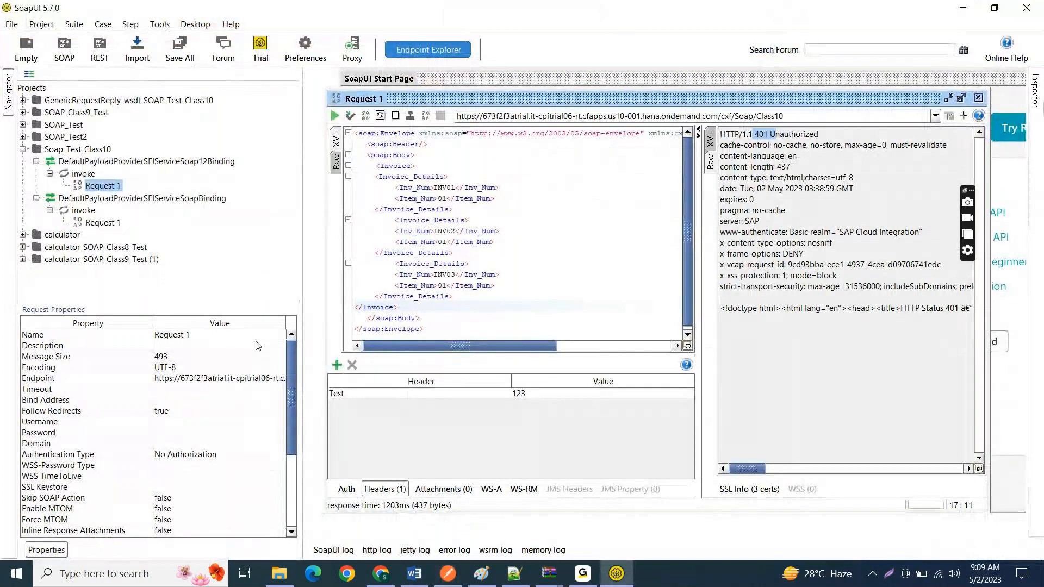
Step: Copy the Basic Auth username from Postman into the Username property of Request 1 in SoapUI
{"action": "left_click", "coordinate": [175, 420]}
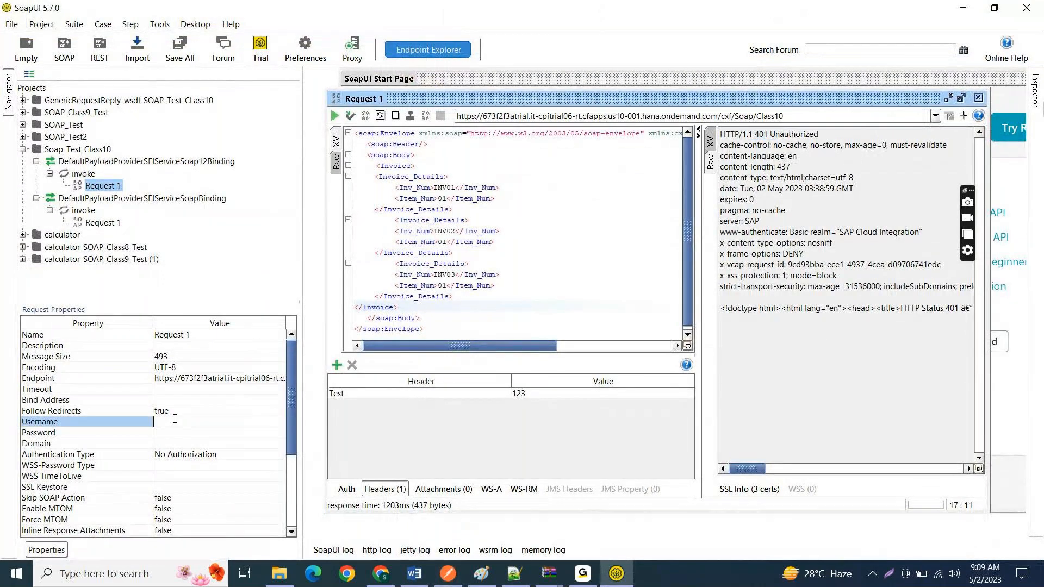
{"action": "left_click", "coordinate": [449, 574]}
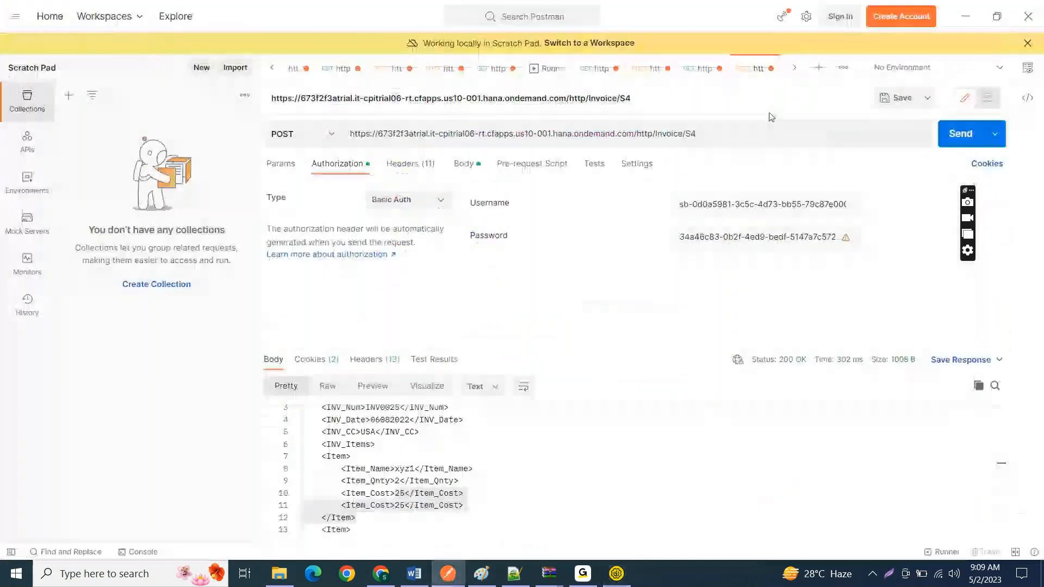
{"action": "left_click", "coordinate": [699, 203]}
{"action": "key", "text": "ctrl+a"}
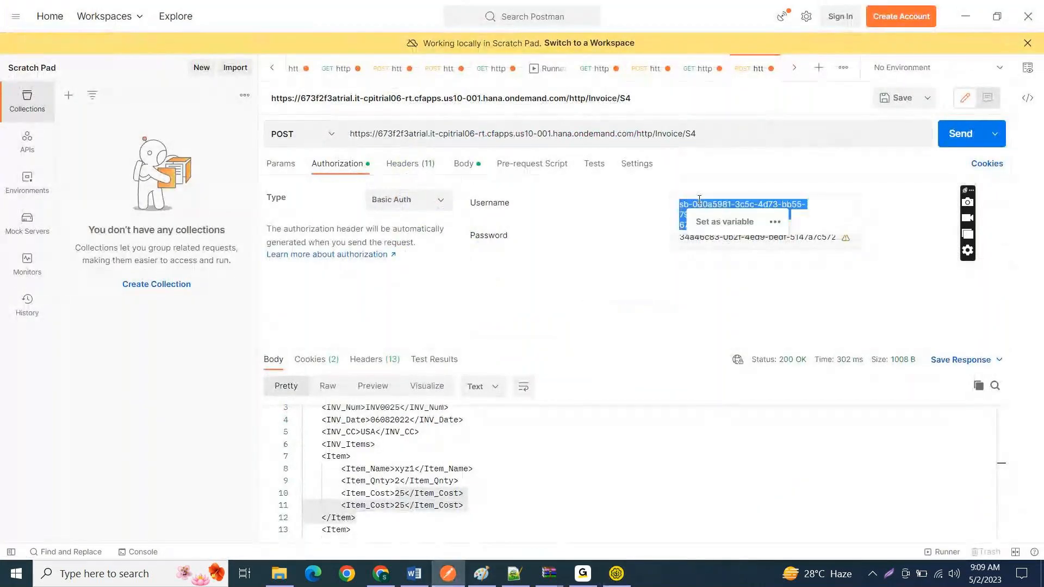
{"action": "key", "text": "alt+Tab"}
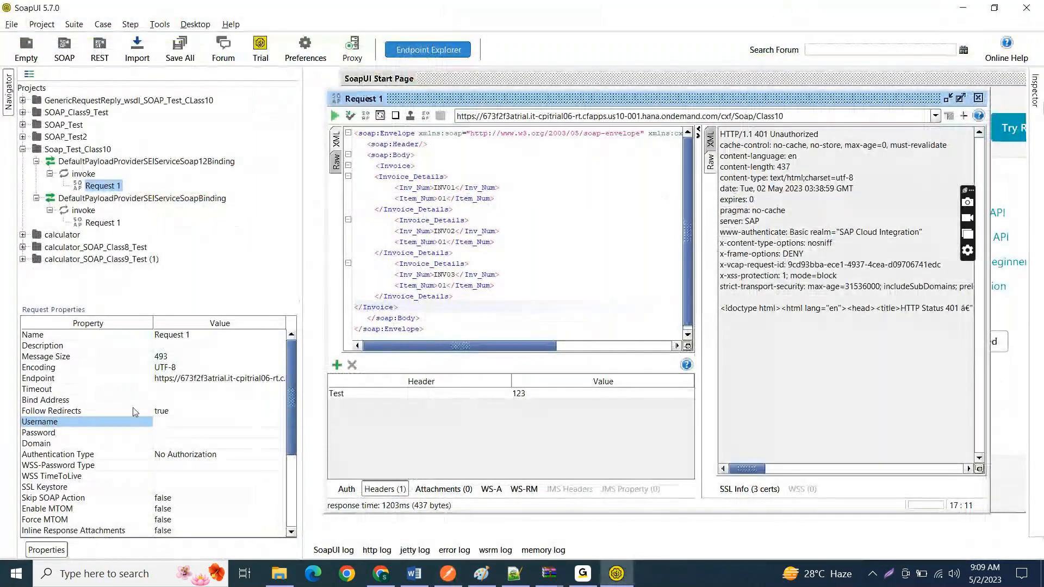
{"action": "left_click", "coordinate": [166, 424]}
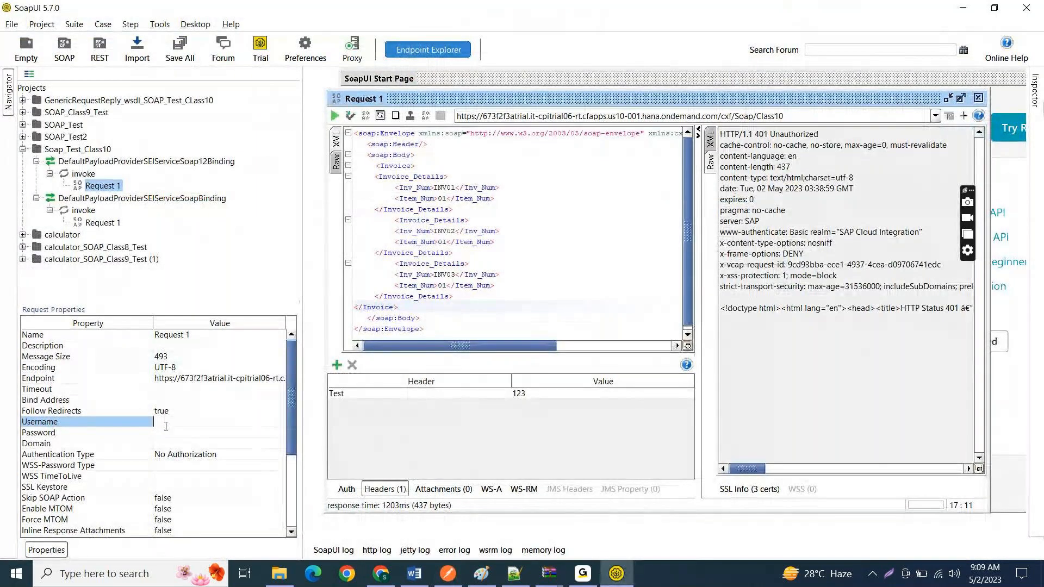
{"action": "key", "text": "ctrl+v"}
Step: Copy the Basic Auth password from Postman into the Password property of Request 1 in SoapUI
{"action": "left_click", "coordinate": [169, 433]}
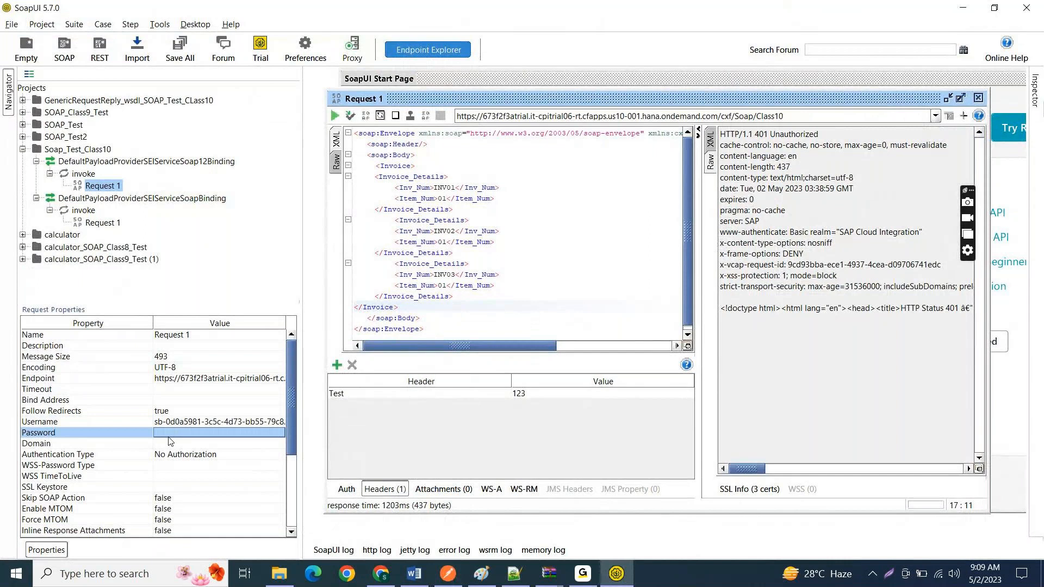
{"action": "key", "text": "alt+Tab"}
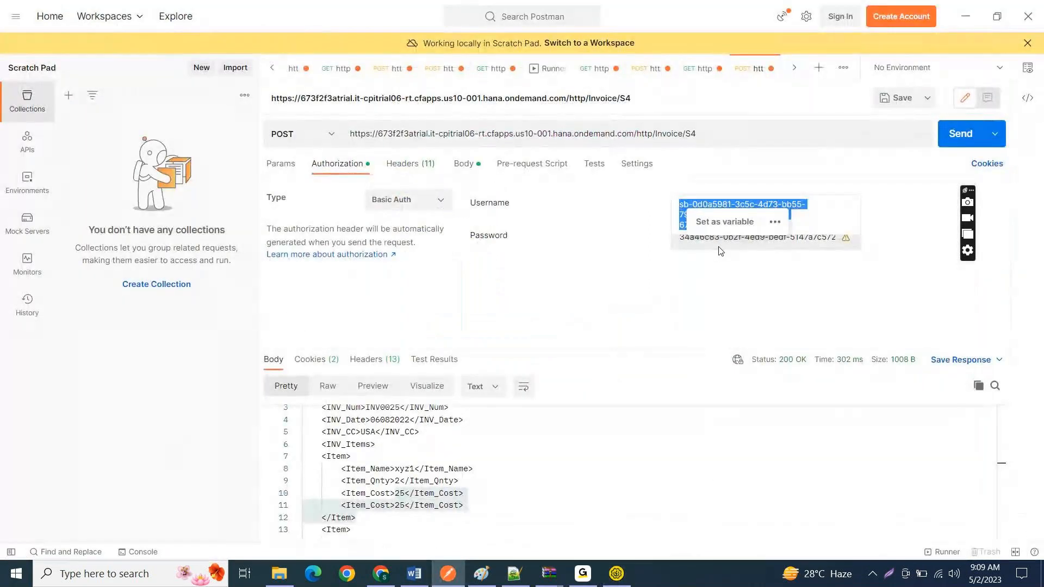
{"action": "left_click", "coordinate": [732, 246]}
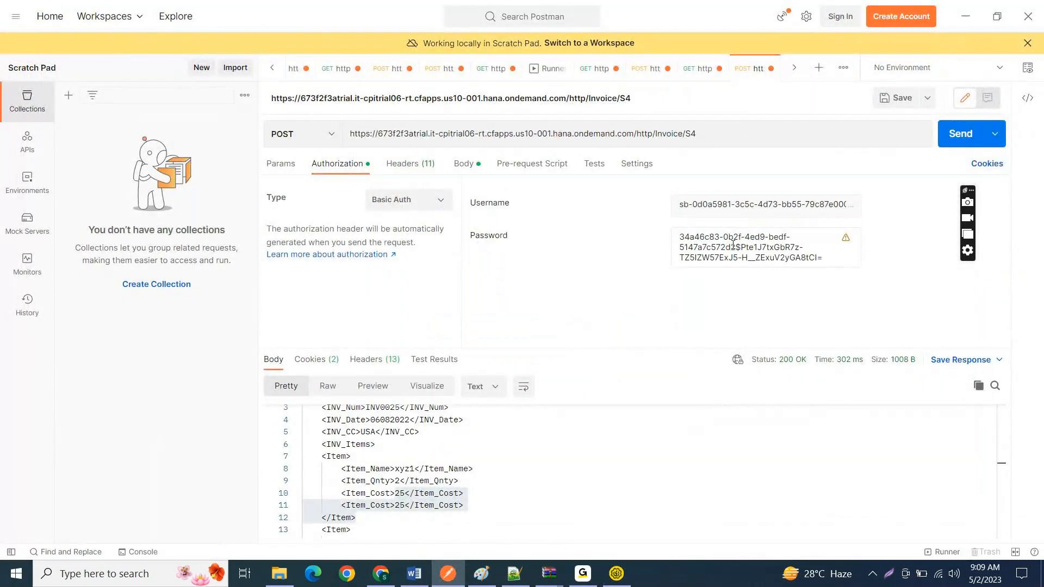
{"action": "key", "text": "ctrl+a"}
{"action": "key", "text": "alt+Tab"}
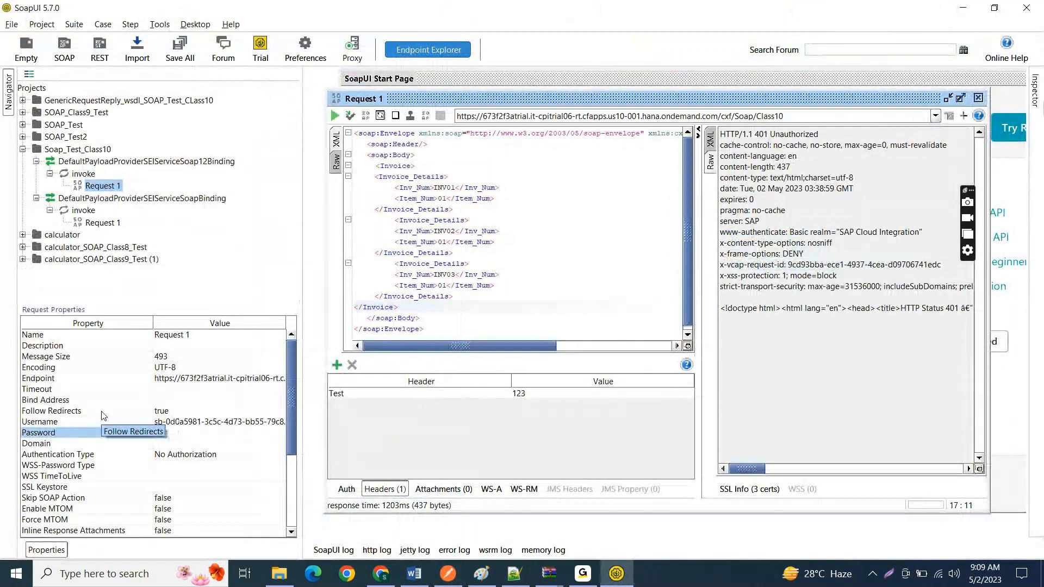
{"action": "left_click", "coordinate": [196, 435]}
{"action": "key", "text": "ctrl+v"}
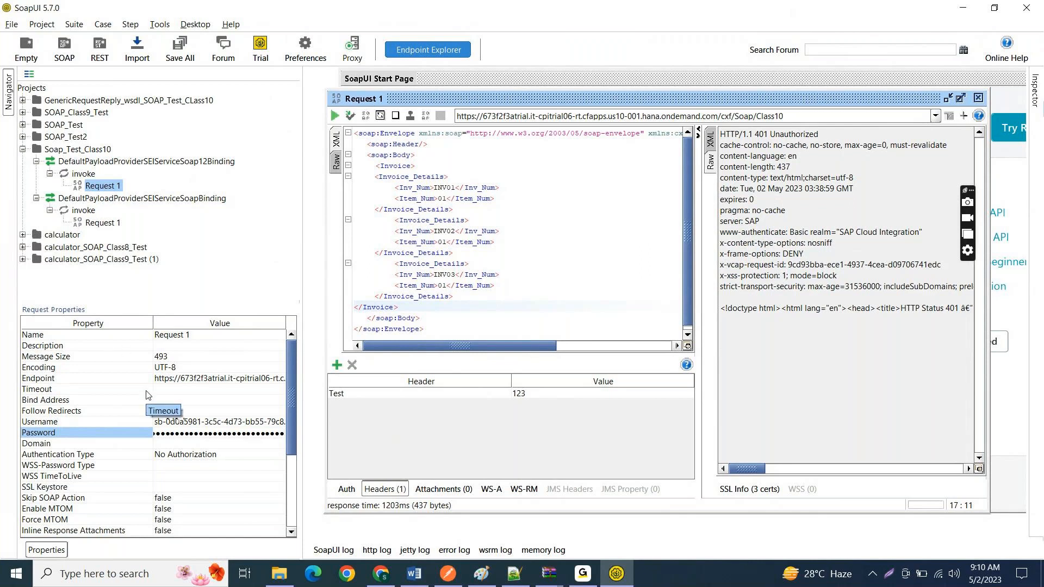
Step: Go over the Invoice payload in Request 1 and resubmit the request with the basic authentication credentials
{"action": "left_click", "coordinate": [573, 270]}
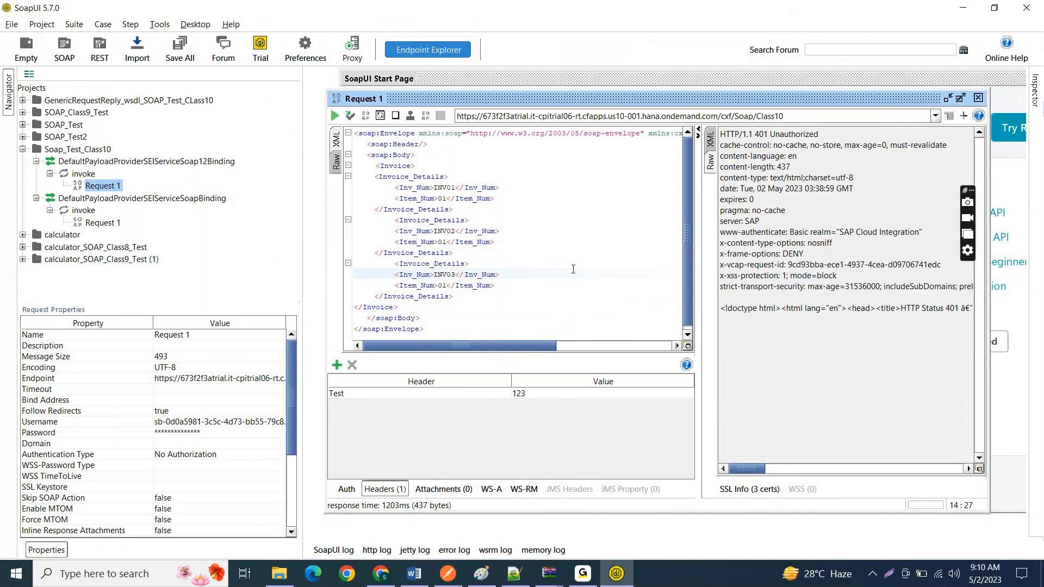
{"action": "key", "text": "Up"}
{"action": "key", "text": "Up"}
{"action": "key", "text": "Up"}
{"action": "key", "text": "Up"}
{"action": "key", "text": "Up"}
{"action": "key", "text": "Up"}
{"action": "key", "text": "Up"}
{"action": "key", "text": "Up"}
{"action": "key", "text": "Up"}
{"action": "key", "text": "Up"}
{"action": "key", "text": "Up"}
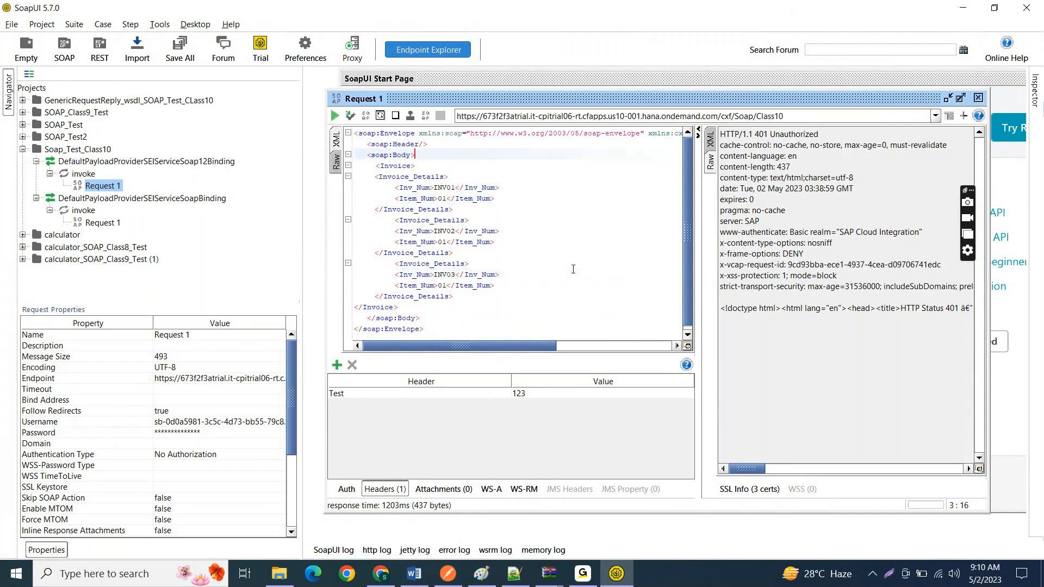
{"action": "key", "text": "Down"}
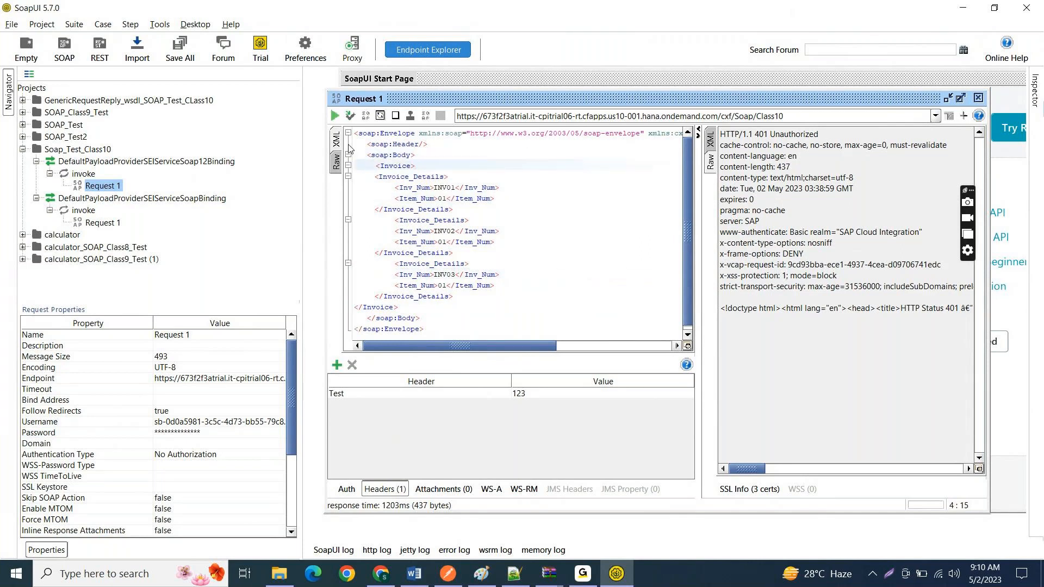
{"action": "left_click", "coordinate": [334, 116]}
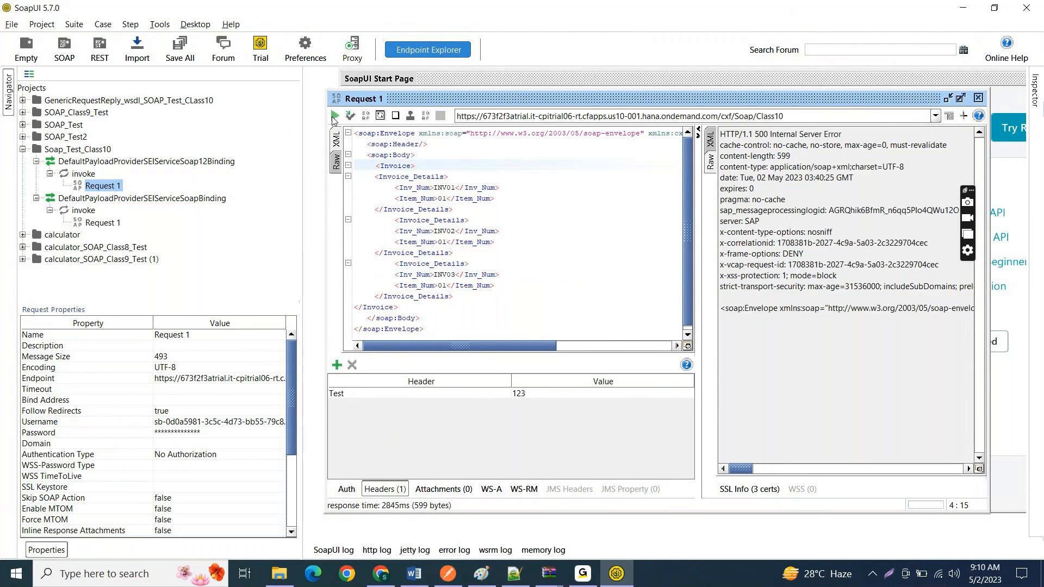
Step: Show the response as XML, highlight the MPL ID in the fault text and read the message to its end
{"action": "left_click", "coordinate": [708, 155]}
{"action": "left_click", "coordinate": [710, 146]}
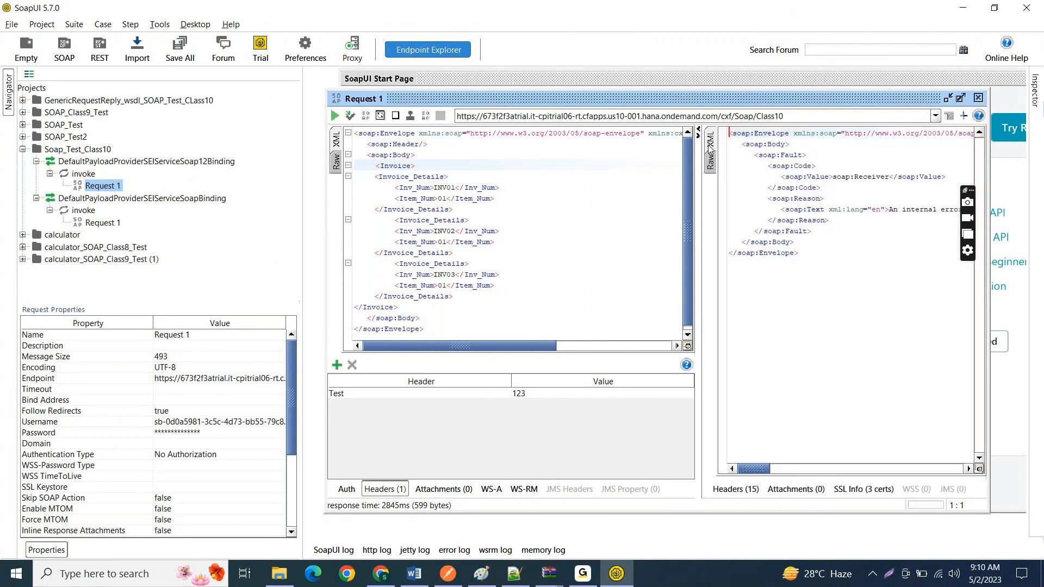
{"action": "left_click_drag", "start_coordinate": [753, 469], "coordinate": [907, 205]}
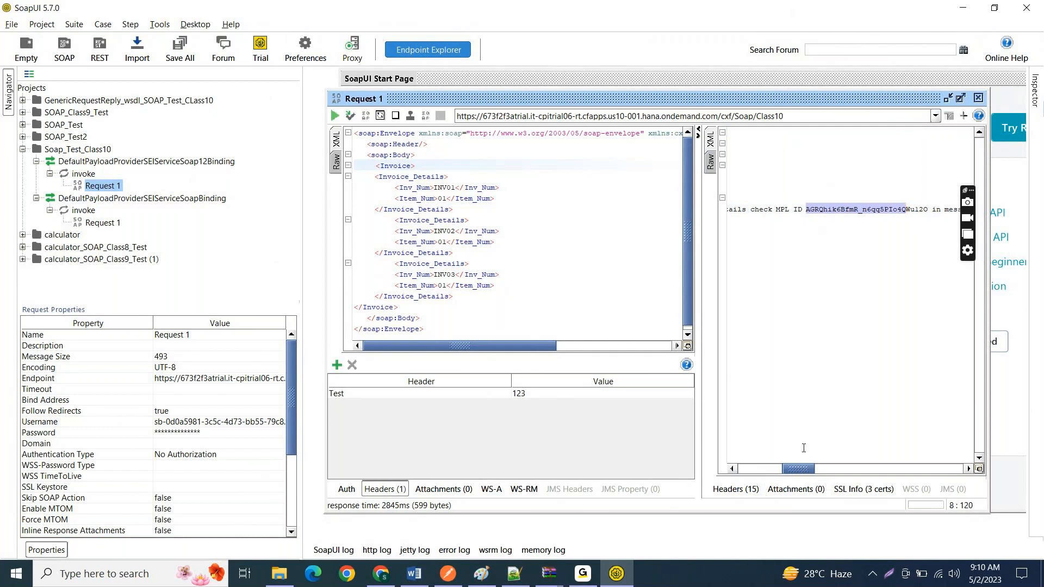
{"action": "left_click_drag", "start_coordinate": [805, 471], "coordinate": [942, 446]}
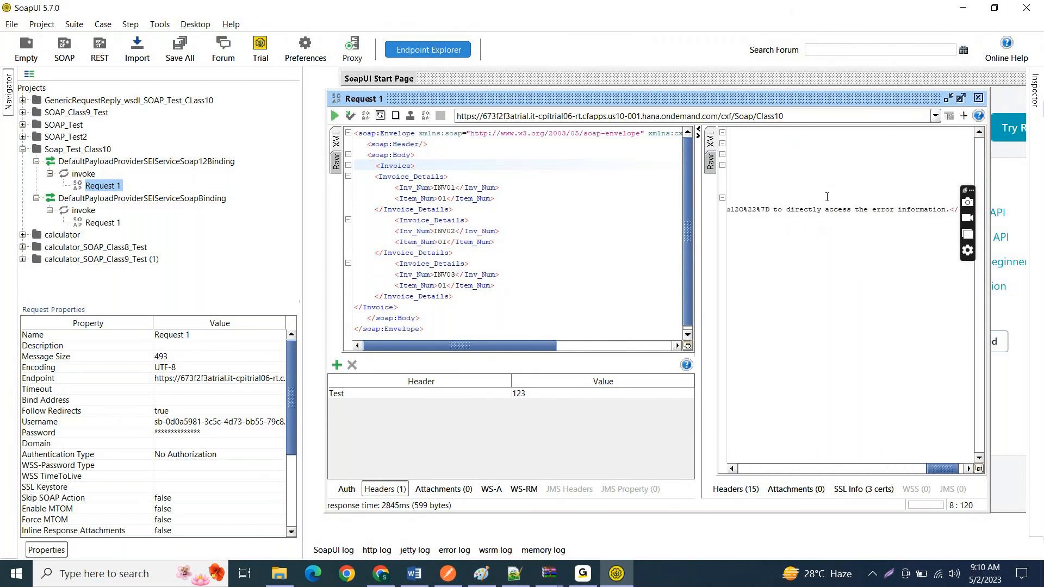
Step: Switch to SAP Integration Suite in Chrome, refresh the integration content and open message processing monitoring for IF_SOAP_To_SOAP_Class10
{"action": "left_click", "coordinate": [382, 573]}
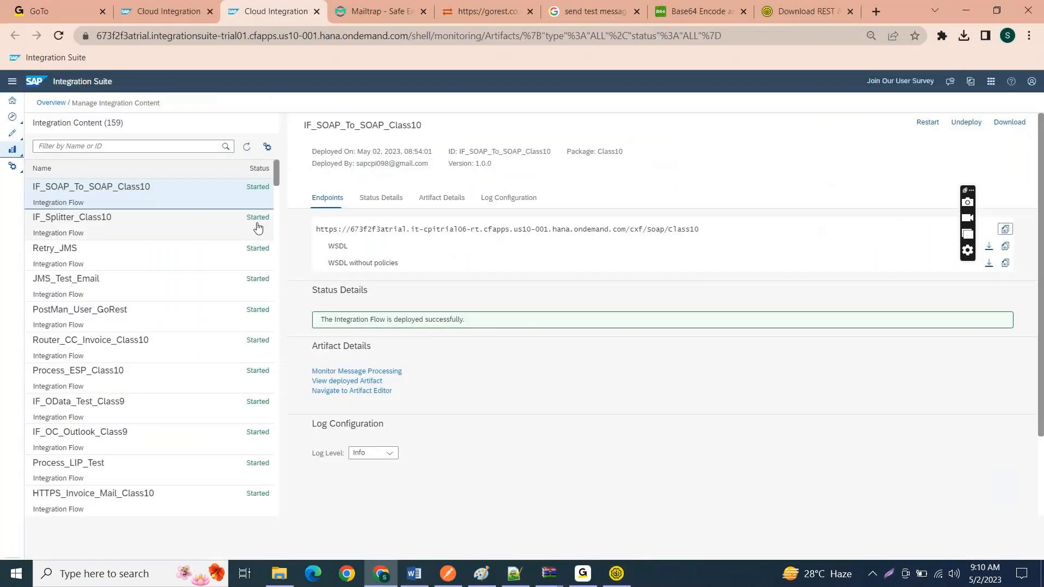
{"action": "left_click", "coordinate": [247, 147]}
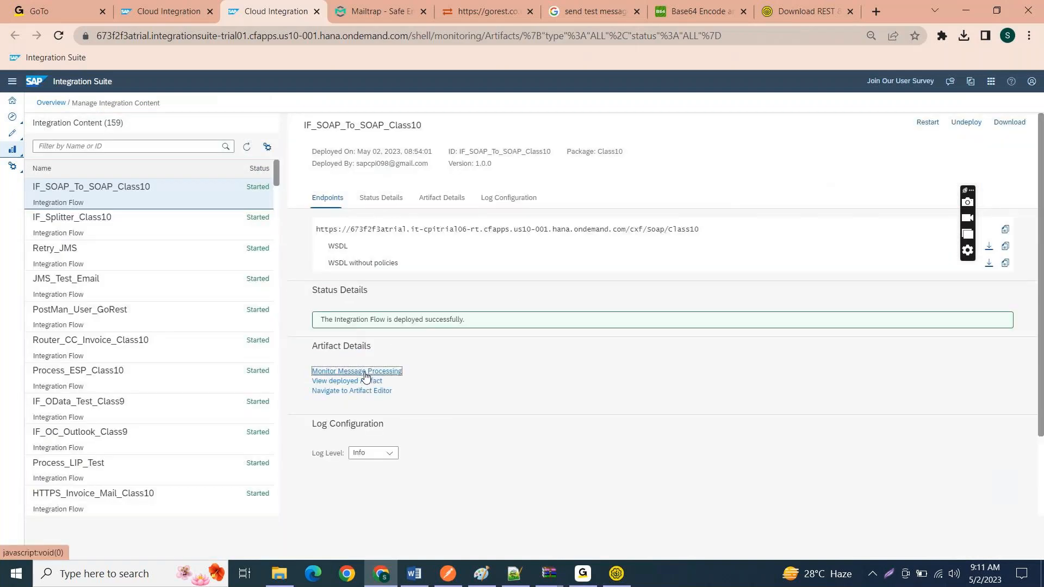
{"action": "left_click", "coordinate": [366, 372]}
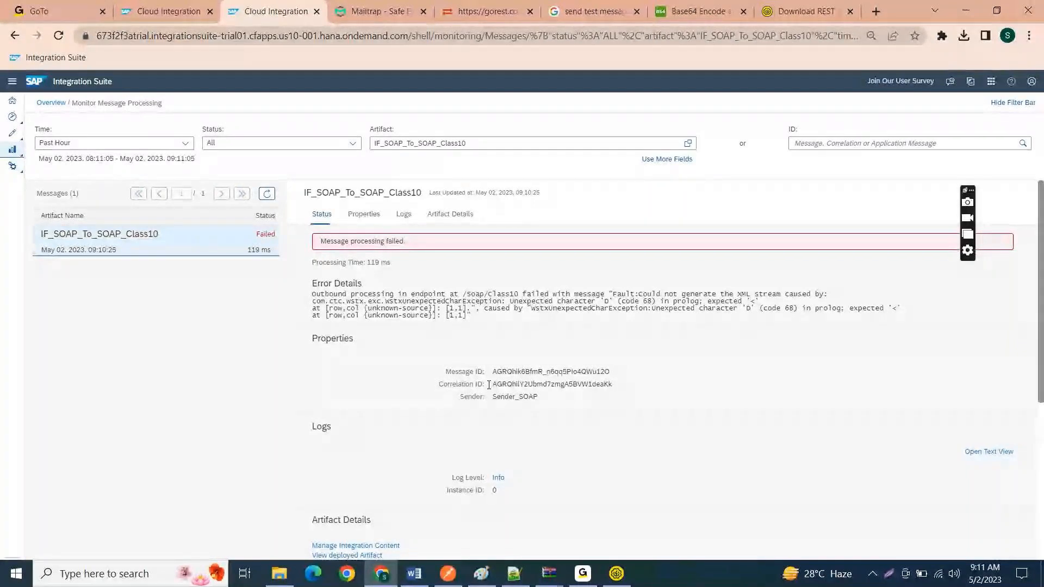
Step: Switch back to SoapUI and undo the Invoice payload paste and the cxf:invoke deletion in the soap:Body of Request 1
{"action": "key", "text": "alt+Tab"}
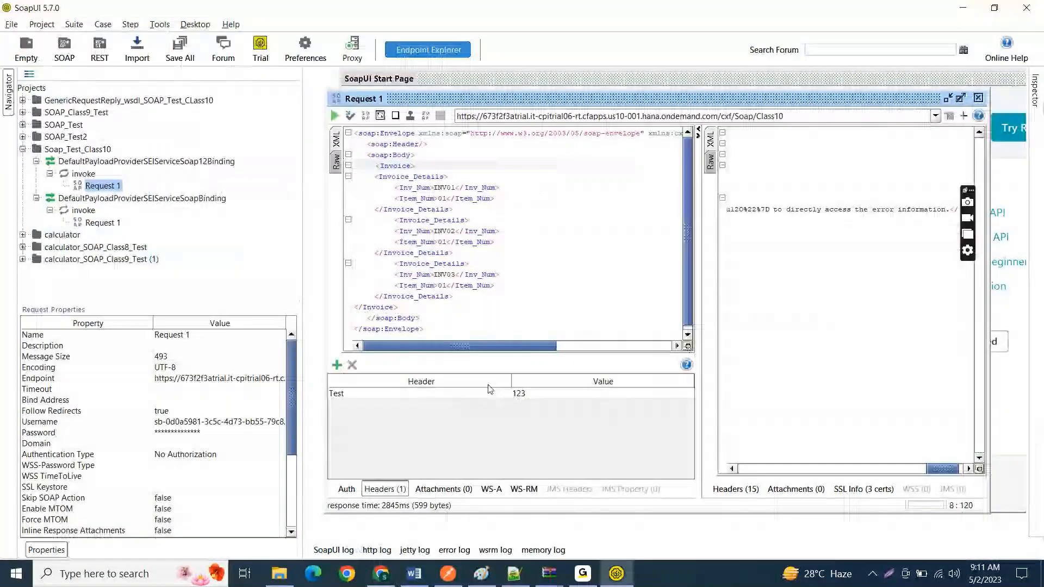
{"action": "left_click", "coordinate": [368, 166]}
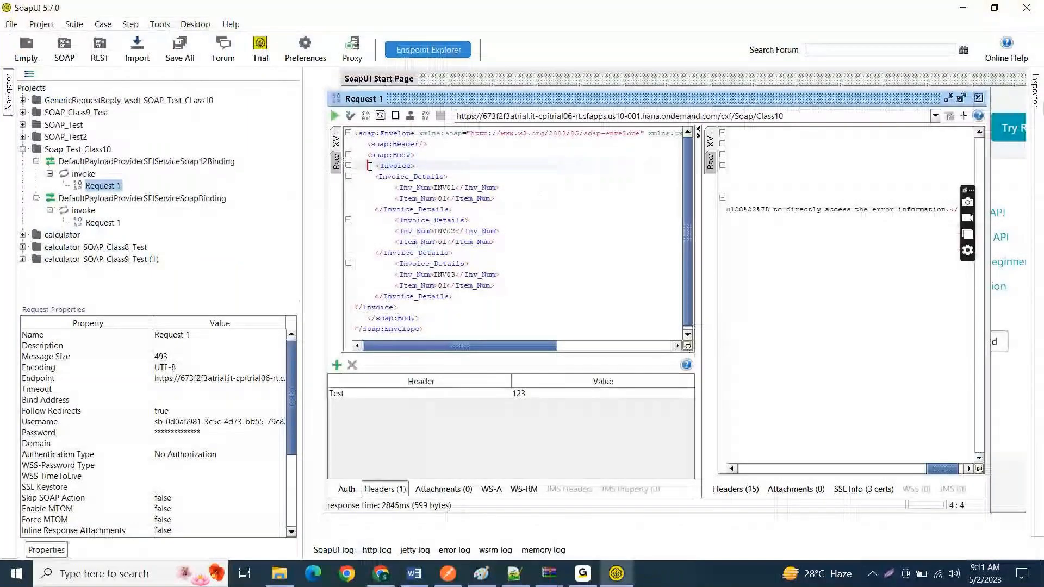
{"action": "left_click_drag", "start_coordinate": [369, 166], "coordinate": [409, 271]}
{"action": "key", "text": "ctrl+z"}
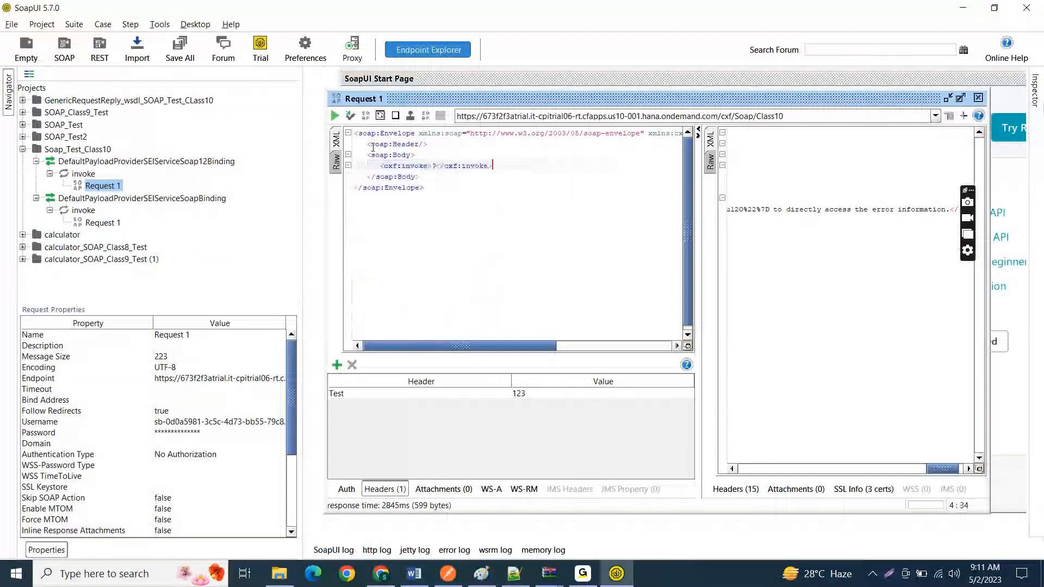
Step: Delete the ? placeholder inside the cxf:invoke element and leave an empty line between its opening and closing tags
{"action": "left_click", "coordinate": [440, 166]}
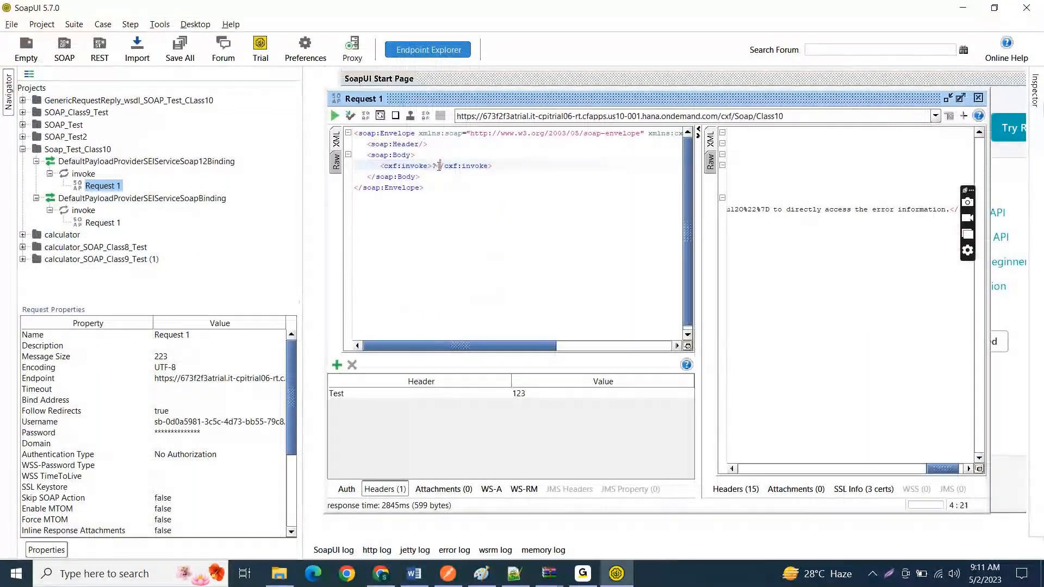
{"action": "key", "text": "Left"}
{"action": "key", "text": "BackSpace"}
{"action": "key", "text": "Return"}
{"action": "key", "text": "Return"}
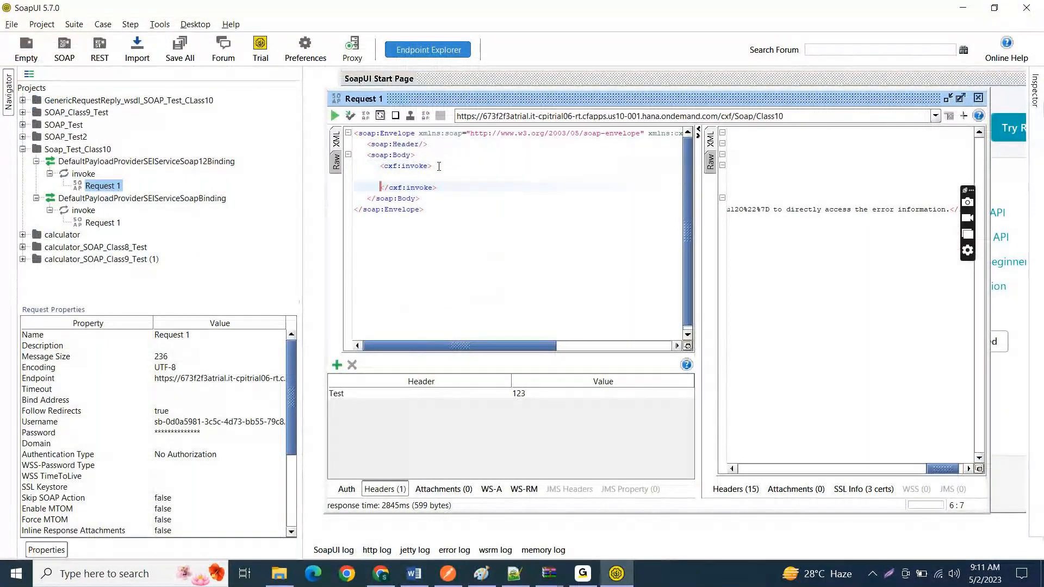
{"action": "key", "text": "Up"}
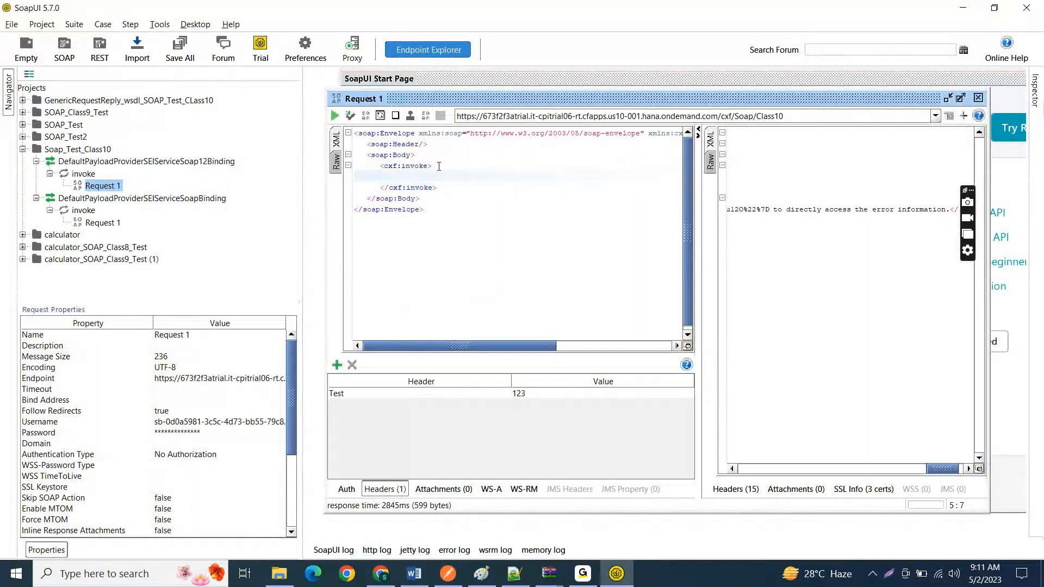
Step: Copy the Invoice XML with INV01, INV02 and INV03 from Target.xml in Notepad++ into the cxf:invoke element of Request 1 in SoapUI
{"action": "key", "text": "ctrl+v"}
{"action": "key", "text": "ctrl+z"}
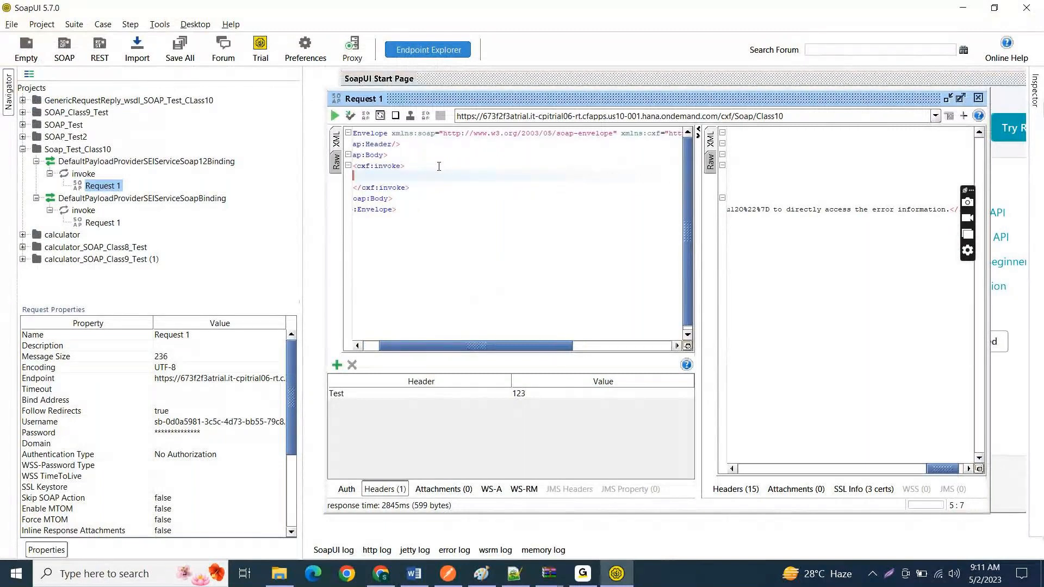
{"action": "key", "text": "alt+Tab"}
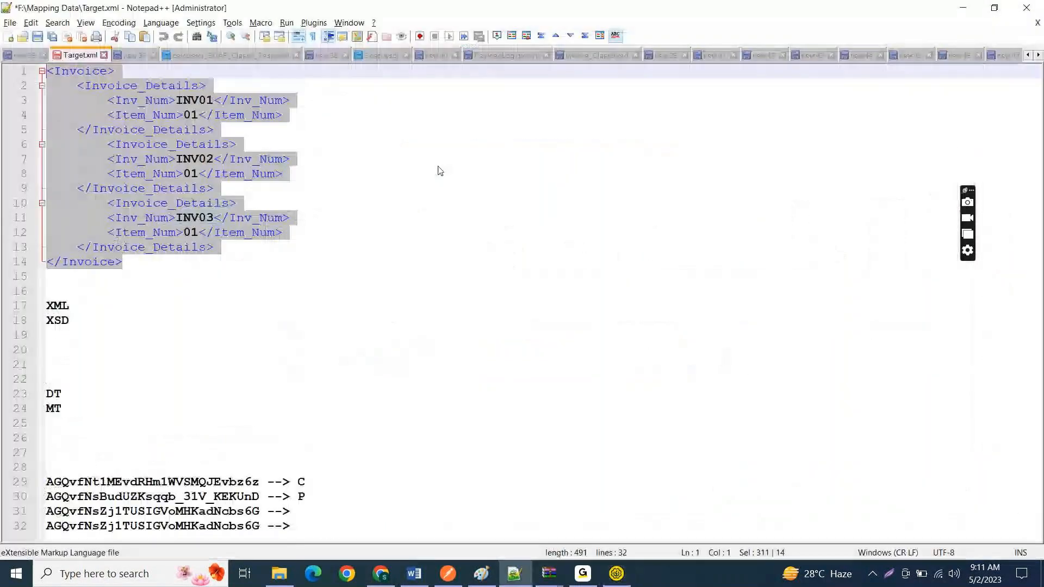
{"action": "key", "text": "alt+Tab"}
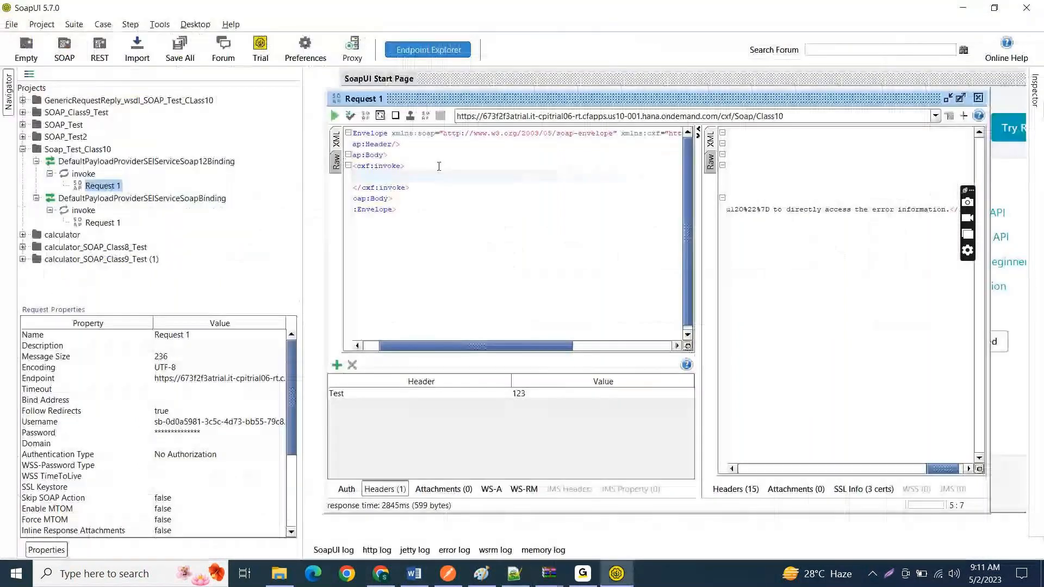
{"action": "type", "text": "<Invoice> <Invoice_Details> <Inv_Num>INV01</Inv_Num> <Item_Num>01</Item_Num> </Invoice_Details> <Invoice_Details> <Inv_Num>INV02</Inv_Num> <Item_Num>01</Item_Num> </Invoice_Details> <Invoice_Details> <Inv_Num>INV03</Inv_Num> <Item_Num>01</Item_Num> </Invoice_Details> </Invoice>"}
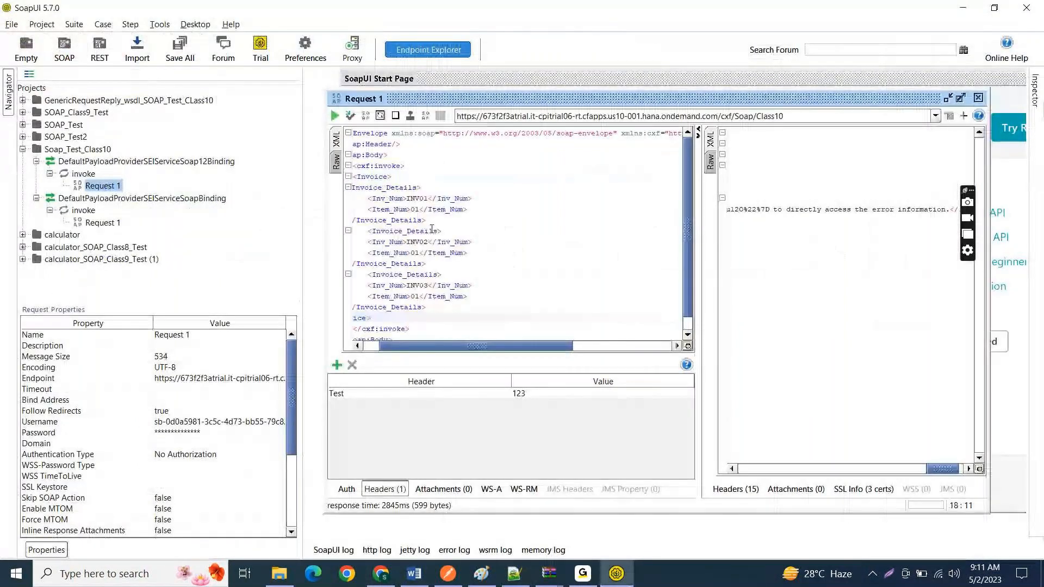
{"action": "key", "text": "Home"}
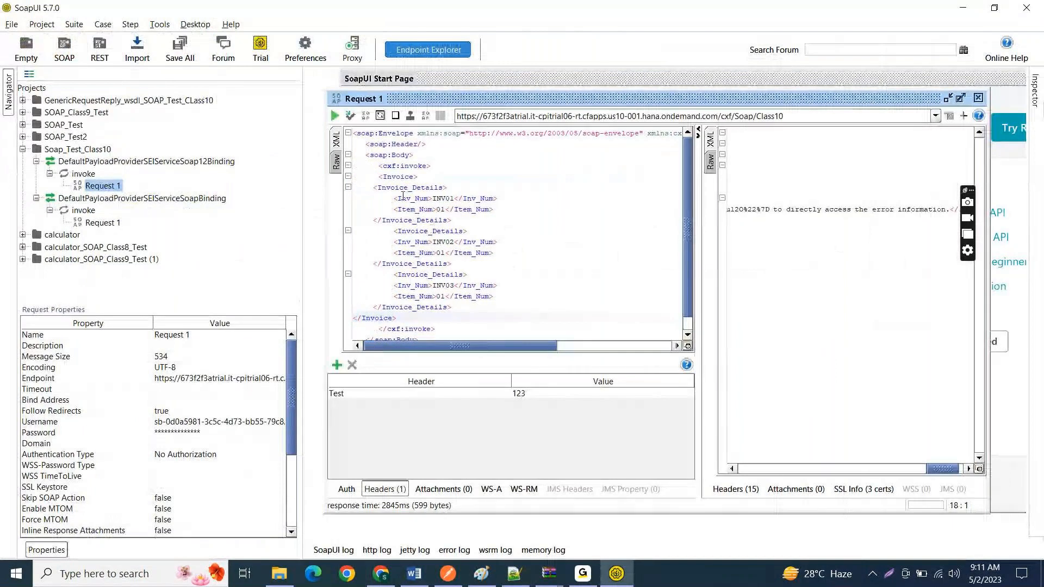
Step: Submit Request 1 with the Invoice payload inside cxf:invoke and view its response as XML
{"action": "left_click", "coordinate": [335, 117]}
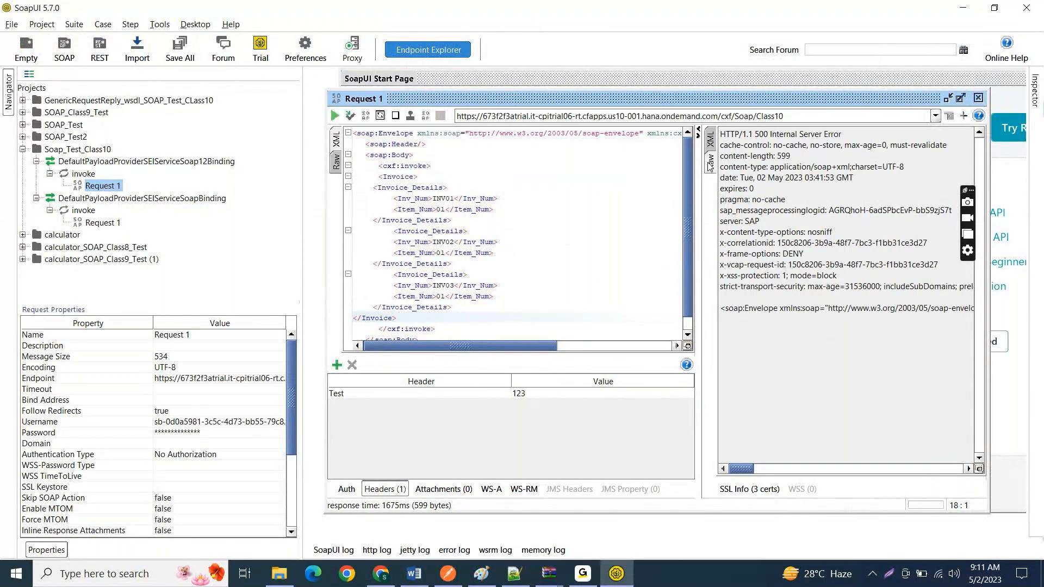
{"action": "left_click", "coordinate": [712, 141]}
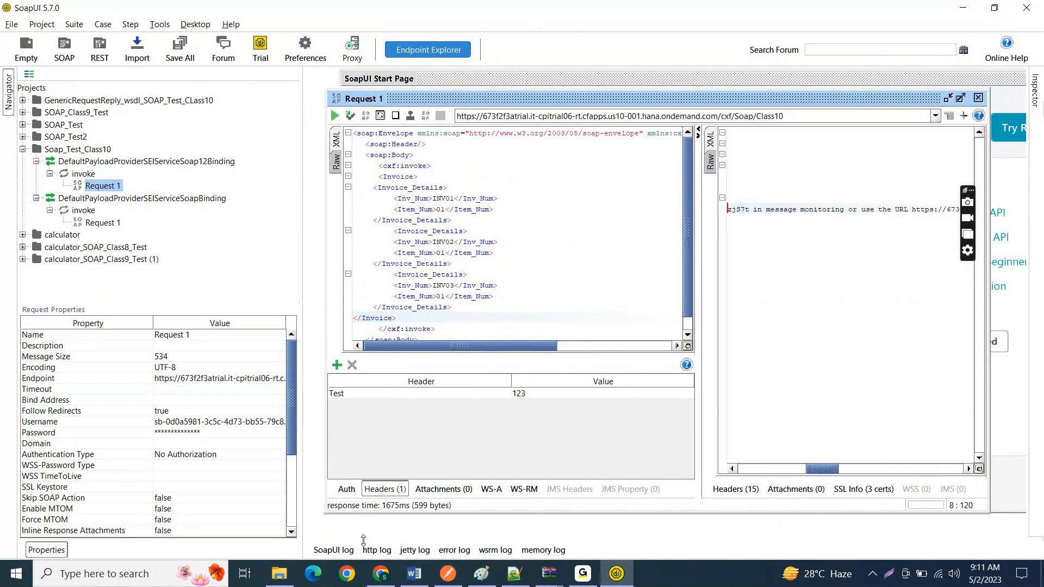
Step: Switch to the IF_SOAP_To_SOAP_Class10 flow in Chrome and replace Content Modifier 1's message body with the Invoice XML from Target.xml in Notepad++
{"action": "left_click", "coordinate": [375, 580]}
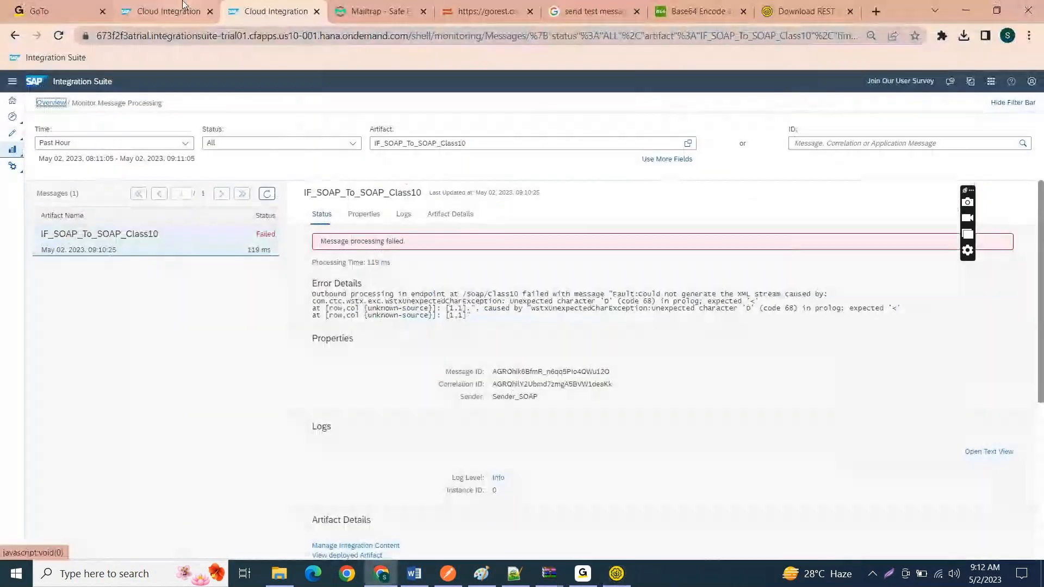
{"action": "left_click", "coordinate": [187, 10]}
{"action": "left_click_drag", "start_coordinate": [287, 394], "coordinate": [191, 378]}
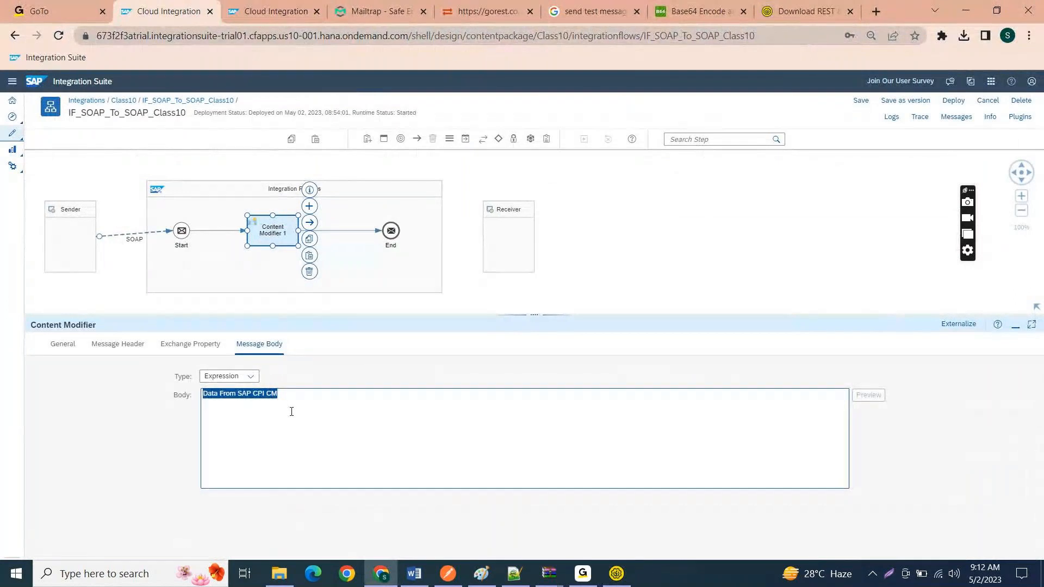
{"action": "left_click_drag", "start_coordinate": [310, 402], "coordinate": [182, 394]}
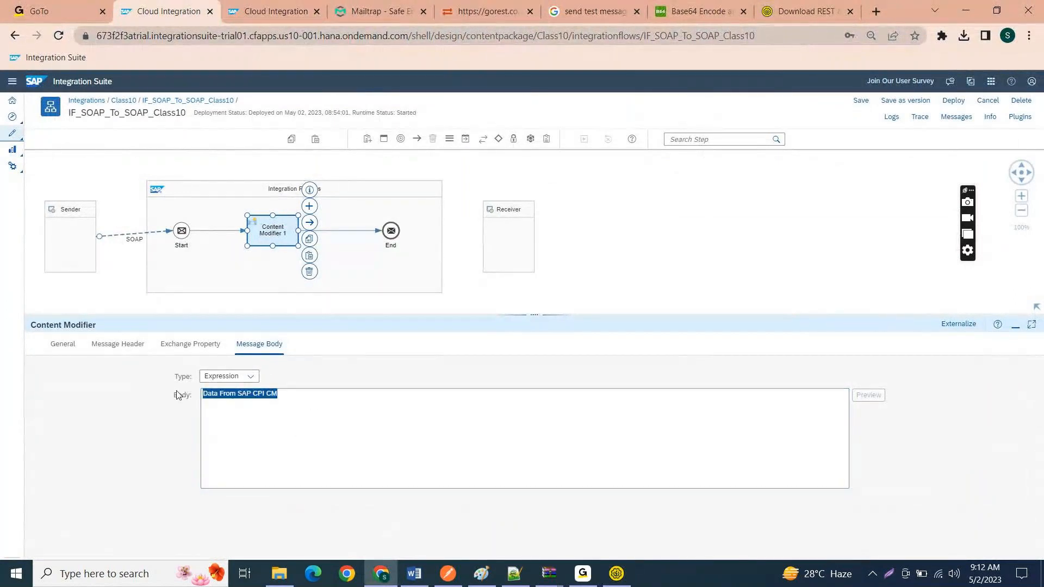
{"action": "mouse_move", "coordinate": [511, 583]}
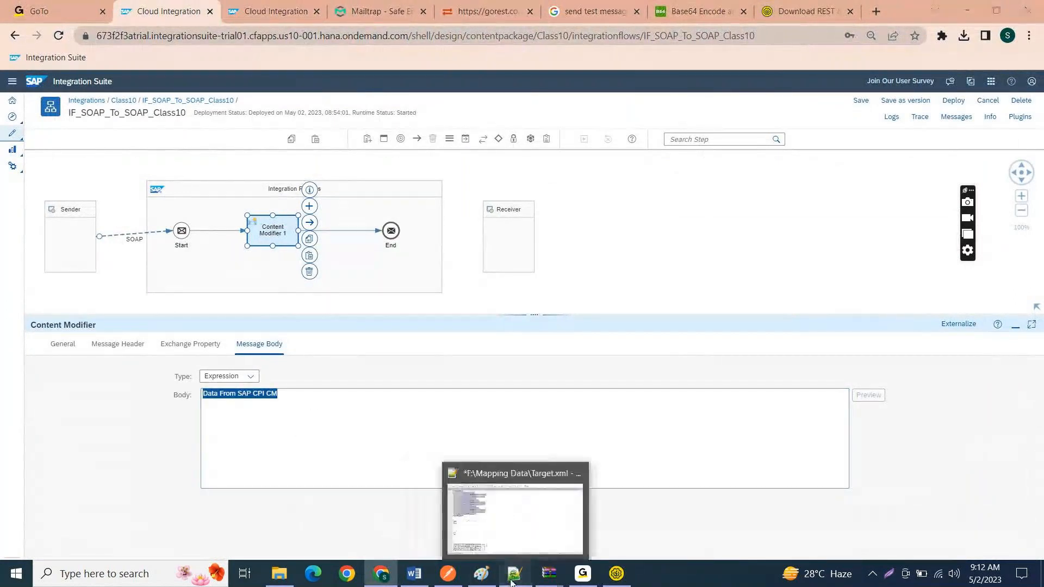
{"action": "left_click", "coordinate": [512, 583]}
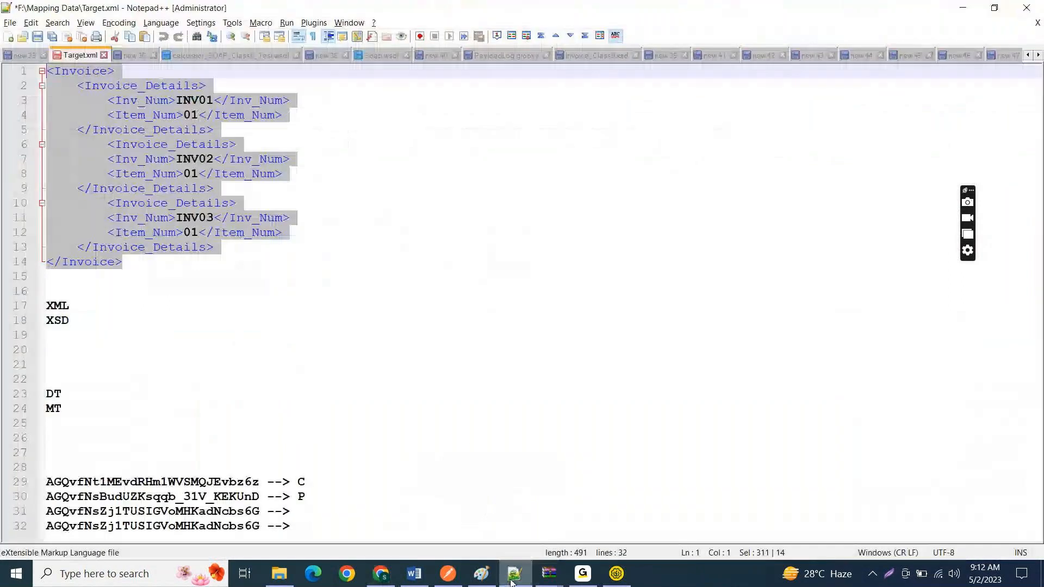
{"action": "key", "text": "alt+Tab"}
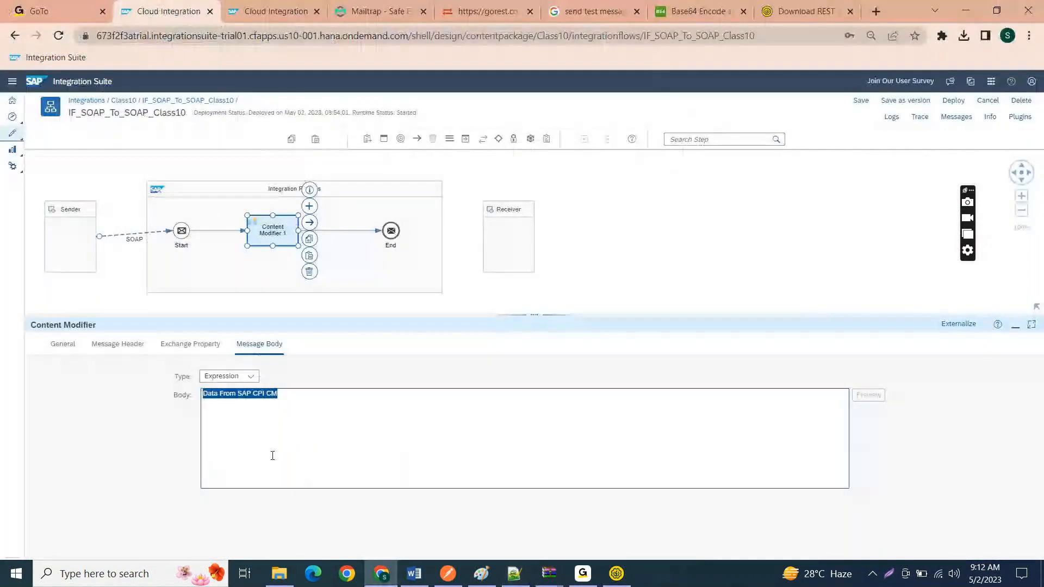
{"action": "key", "text": "ctrl+v"}
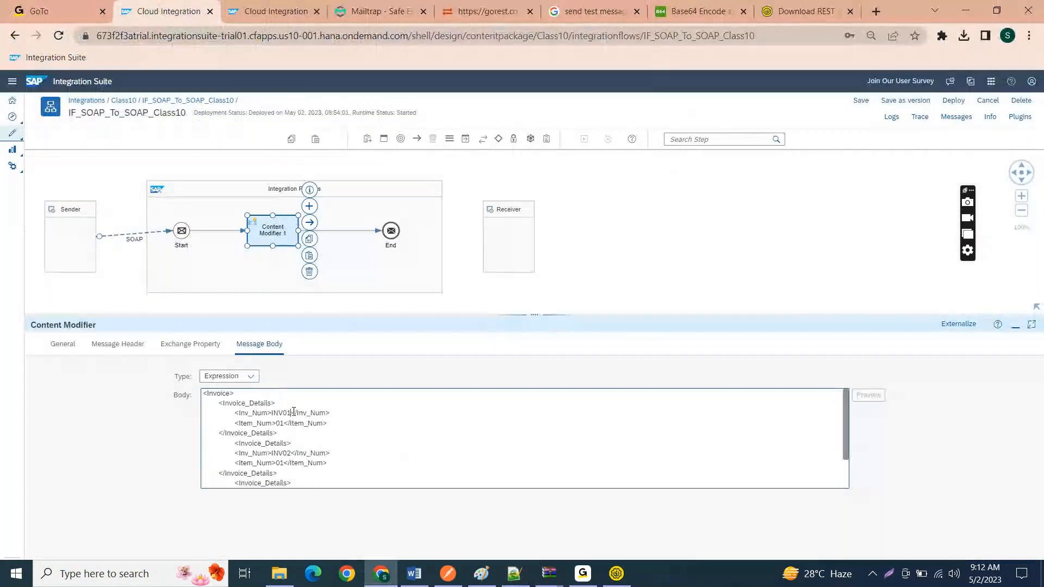
Step: Change the first two Inv_Num values in the Content Modifier's message body to INV200 and INV300
{"action": "left_click", "coordinate": [293, 412]}
{"action": "key", "text": "BackSpace"}
{"action": "key", "text": "BackSpace"}
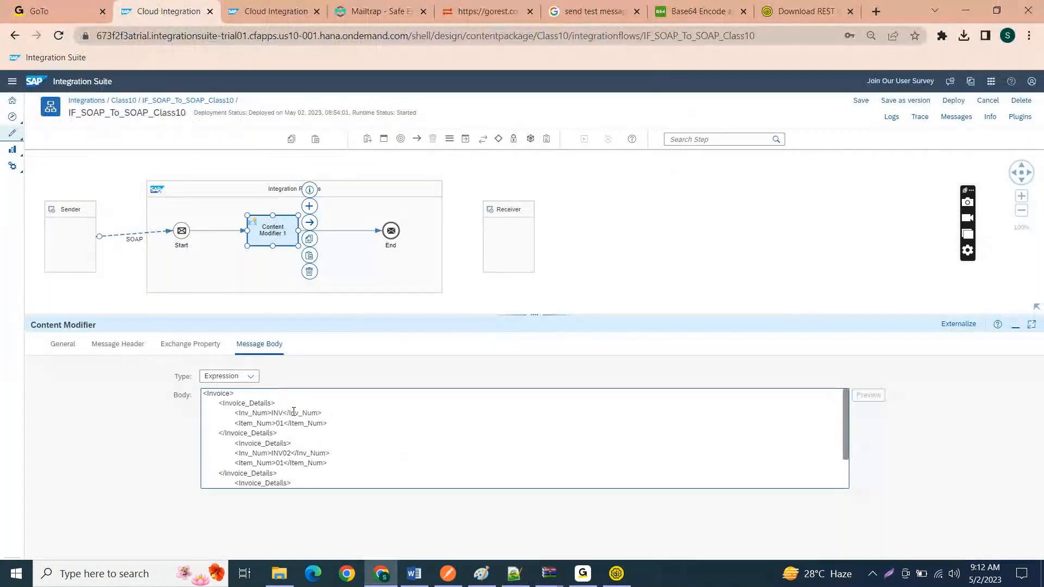
{"action": "type", "text": "200"}
{"action": "left_click", "coordinate": [289, 453]}
{"action": "key", "text": "BackSpace"}
{"action": "key", "text": "BackSpace"}
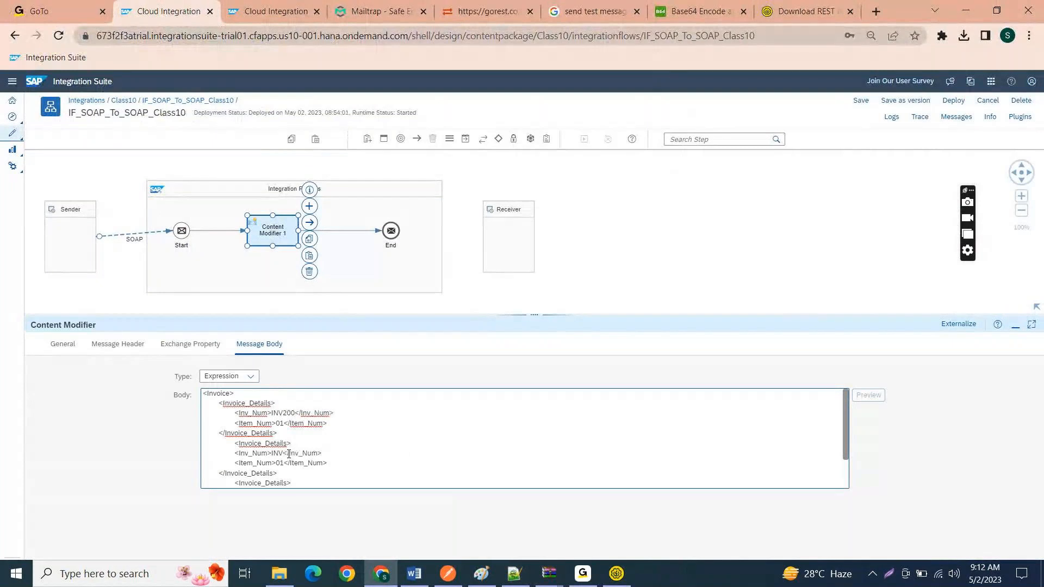
{"action": "type", "text": "300"}
Step: Change the third Inv_Num value in the Content Modifier's message body to INV400
{"action": "scroll", "coordinate": [381, 430], "scroll_direction": "down", "scroll_amount": 1}
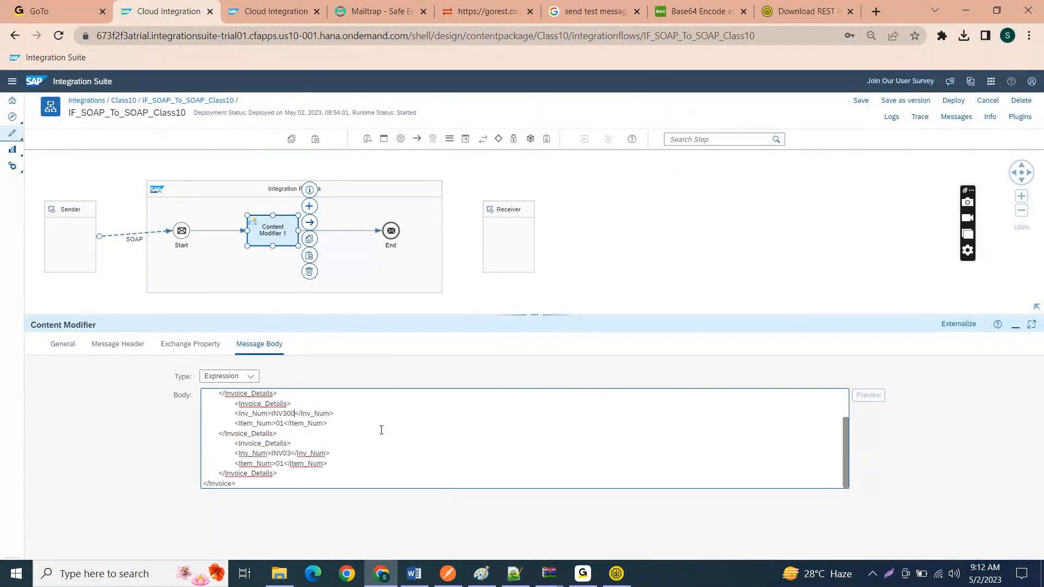
{"action": "left_click", "coordinate": [292, 453]}
{"action": "key", "text": "BackSpace"}
{"action": "key", "text": "BackSpace"}
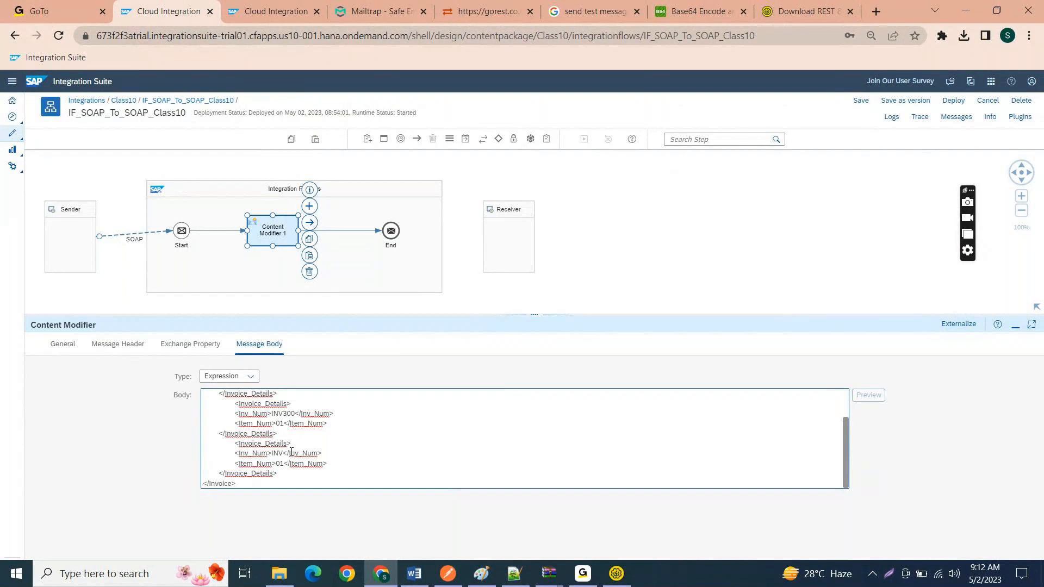
{"action": "type", "text": "400"}
Step: Save IF_SOAP_To_SOAP_Class10 and deploy it on the Cloud Integration runtime profile
{"action": "left_click", "coordinate": [862, 102]}
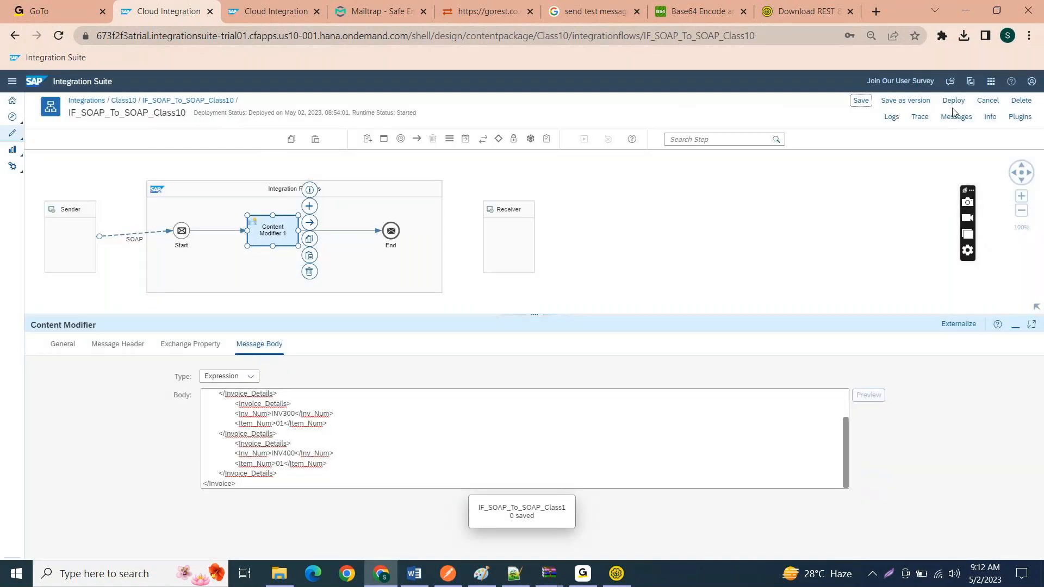
{"action": "left_click", "coordinate": [953, 103]}
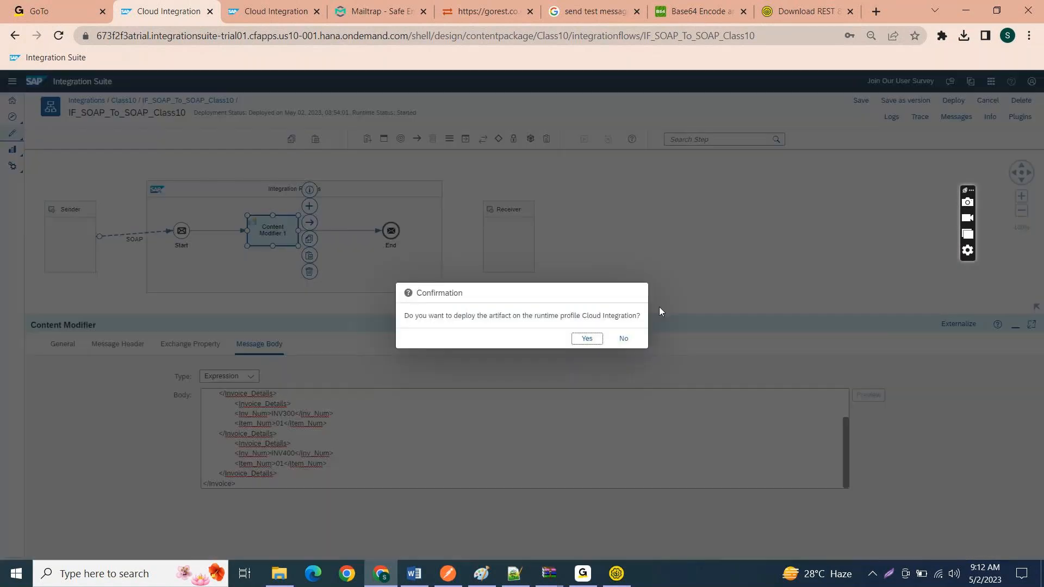
{"action": "left_click", "coordinate": [587, 339]}
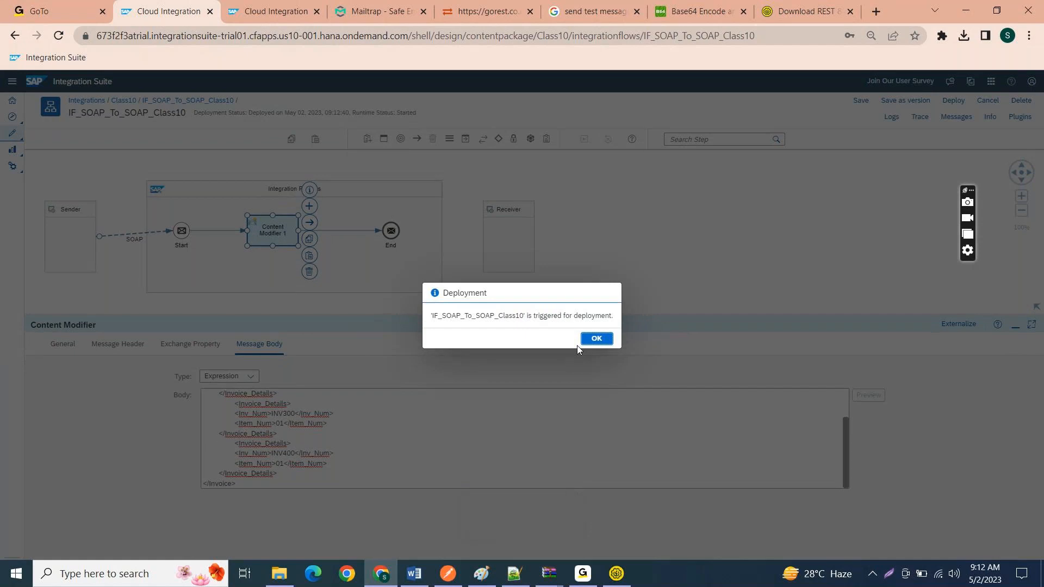
{"action": "left_click", "coordinate": [589, 343]}
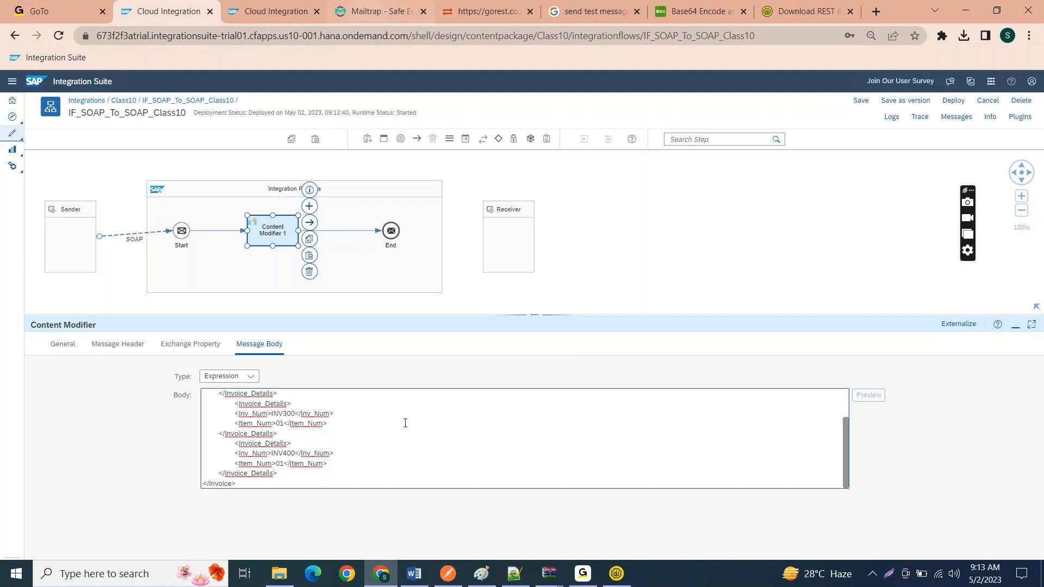
Step: Switch to SoapUI, submit Request 1 again and check the HTTP status code in the raw response
{"action": "left_click", "coordinate": [628, 574]}
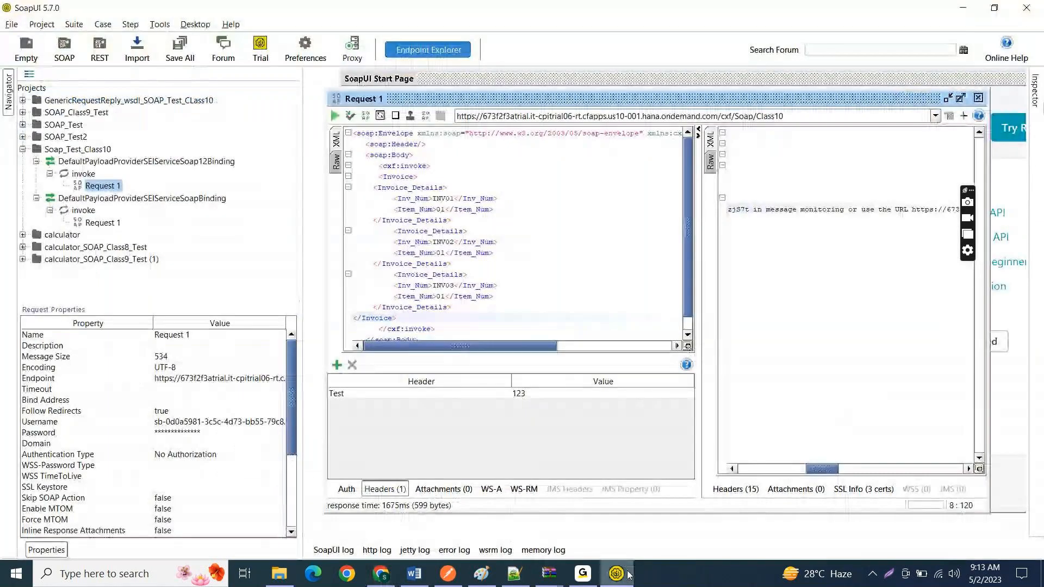
{"action": "left_click_drag", "start_coordinate": [833, 474], "coordinate": [756, 473]}
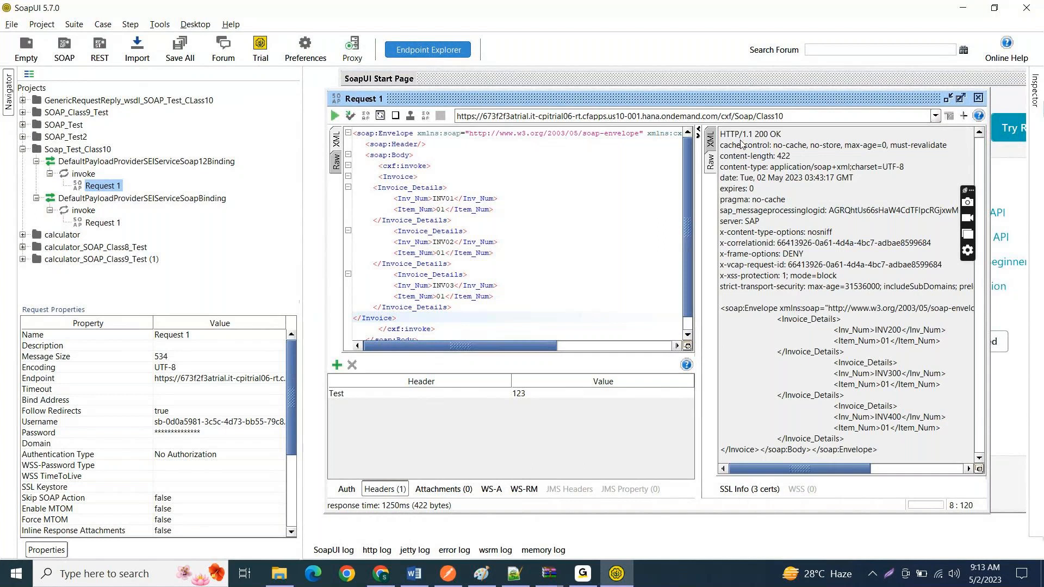
{"action": "left_click_drag", "start_coordinate": [753, 134], "coordinate": [773, 135]}
Step: Switch to SAP Integration Suite in Chrome and review the whole Invoice XML in Content Modifier 1's message body
{"action": "left_click", "coordinate": [389, 575]}
{"action": "left_click", "coordinate": [339, 431]}
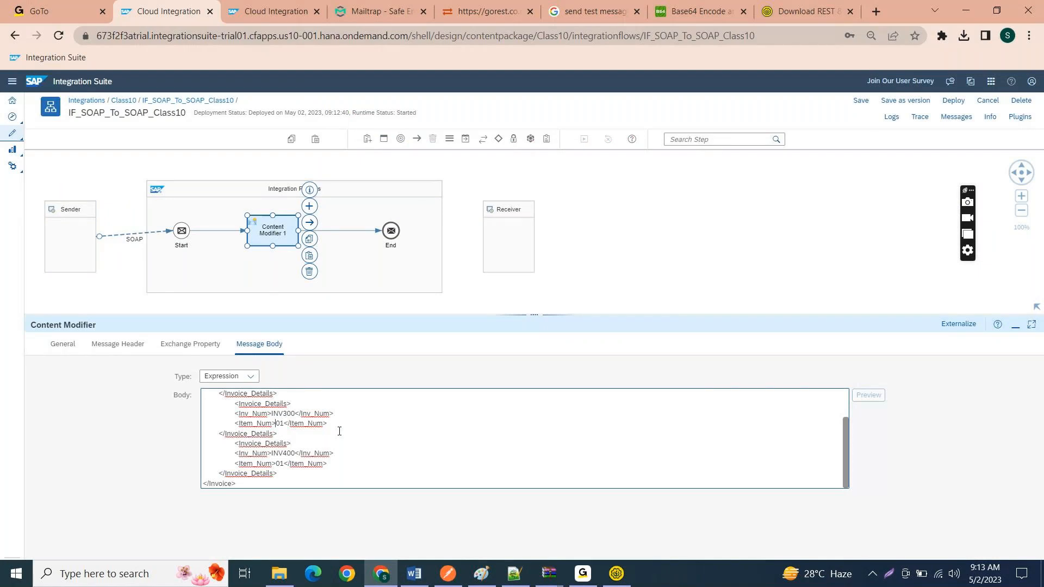
{"action": "key", "text": "ctrl+Home"}
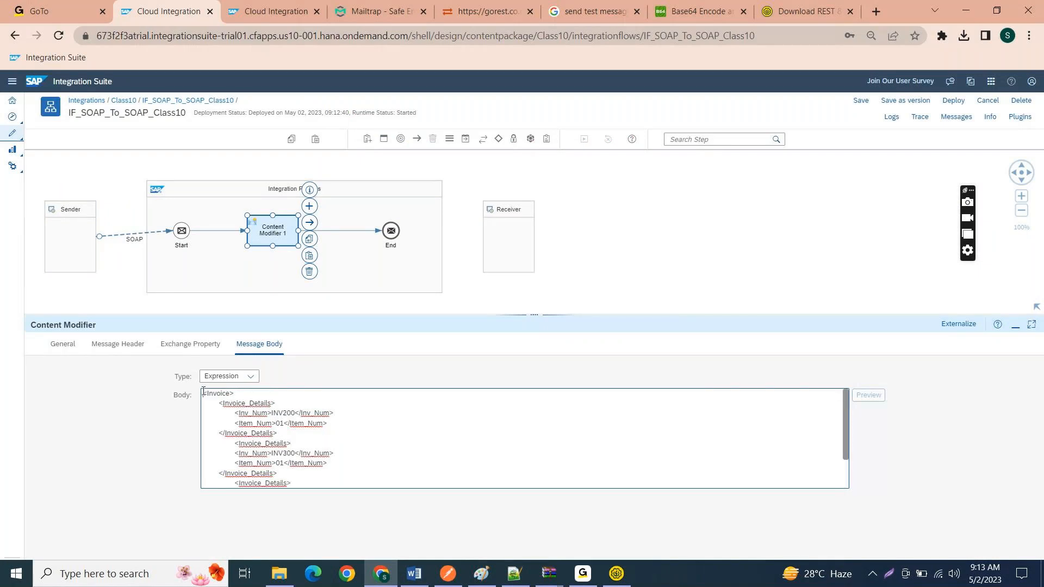
{"action": "left_click_drag", "start_coordinate": [204, 395], "coordinate": [454, 585]}
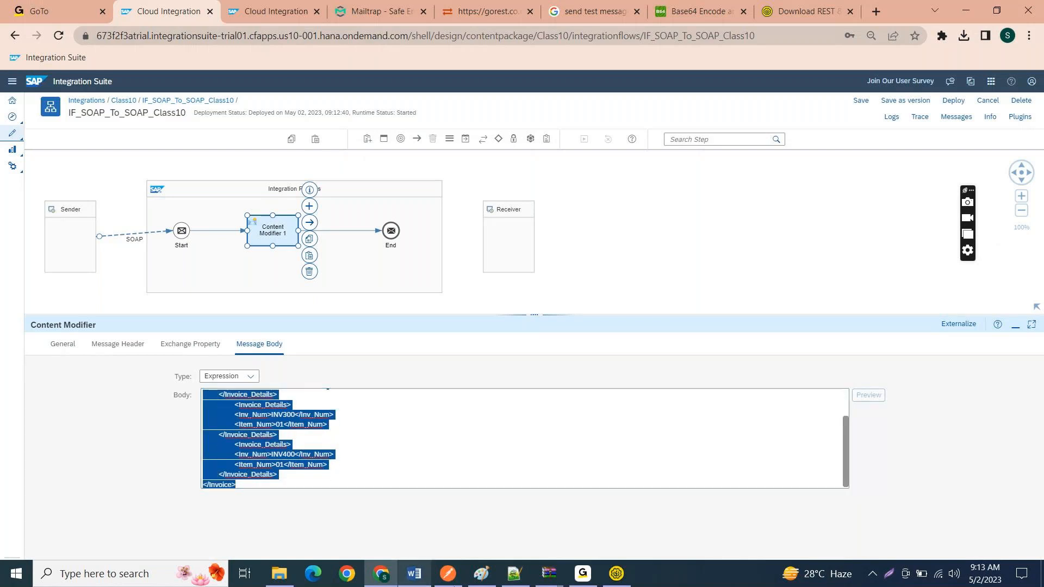
{"action": "left_click", "coordinate": [403, 434]}
Step: Switch back to SoapUI, show the response as XML and examine its SOAP envelope and the Invoice element with its Inv_Num values
{"action": "left_click", "coordinate": [621, 583]}
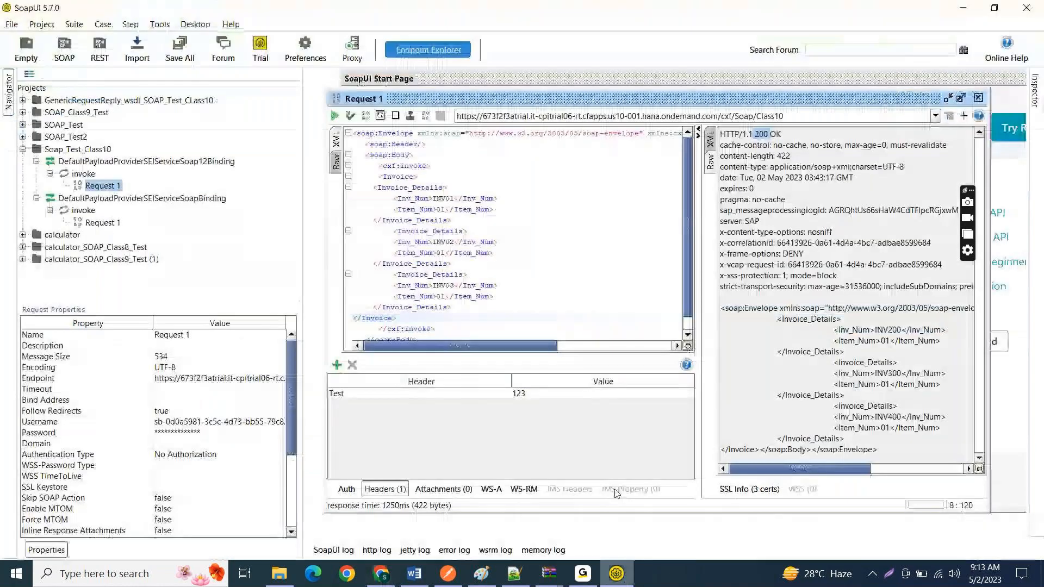
{"action": "left_click", "coordinate": [620, 256]}
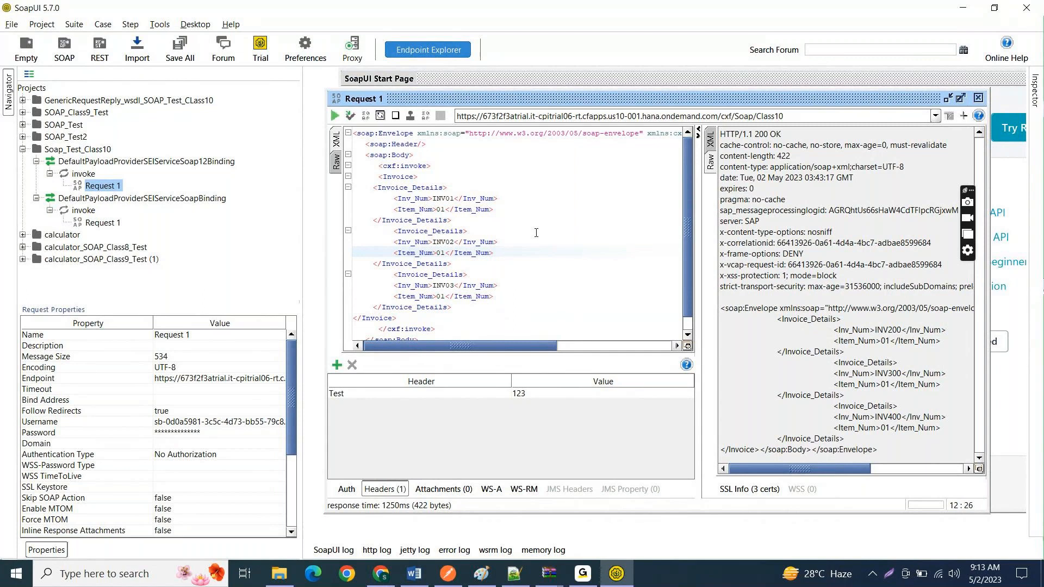
{"action": "left_click", "coordinate": [710, 143]}
{"action": "left_click", "coordinate": [729, 133]}
{"action": "left_click_drag", "start_coordinate": [729, 133], "coordinate": [820, 299]}
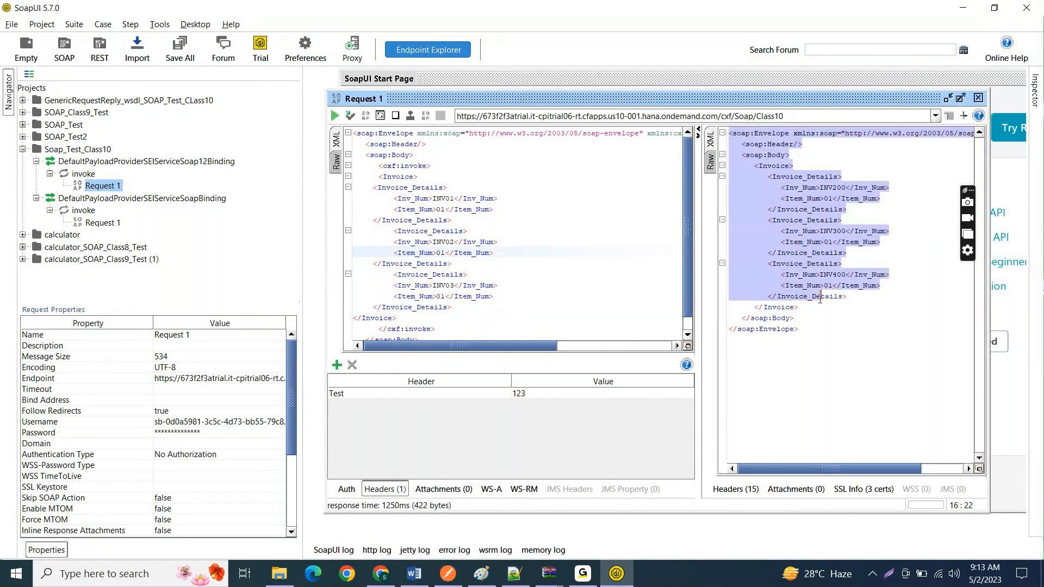
{"action": "left_click", "coordinate": [846, 333]}
{"action": "left_click_drag", "start_coordinate": [847, 333], "coordinate": [692, 122]}
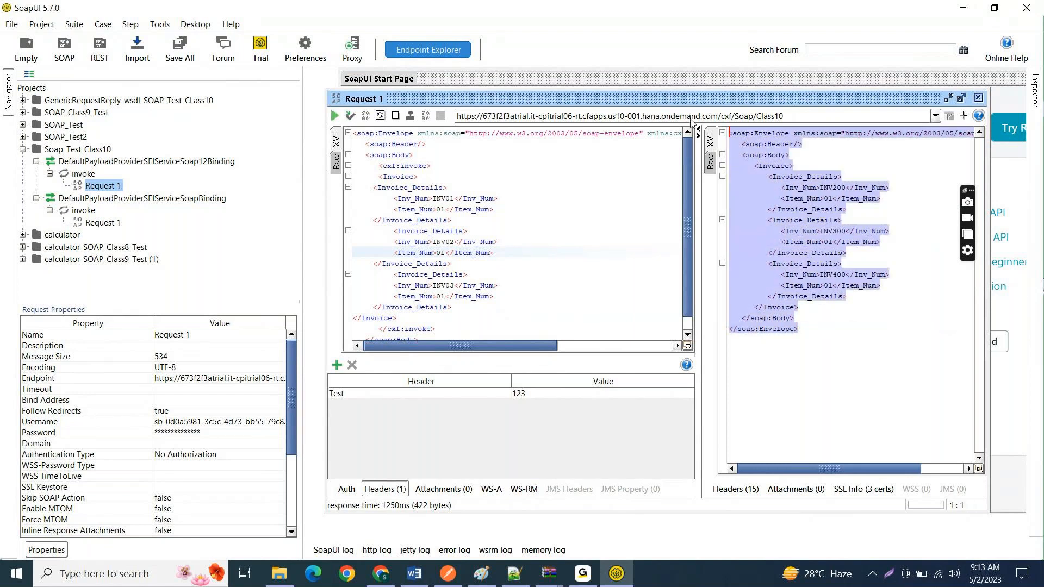
{"action": "left_click", "coordinate": [975, 396]}
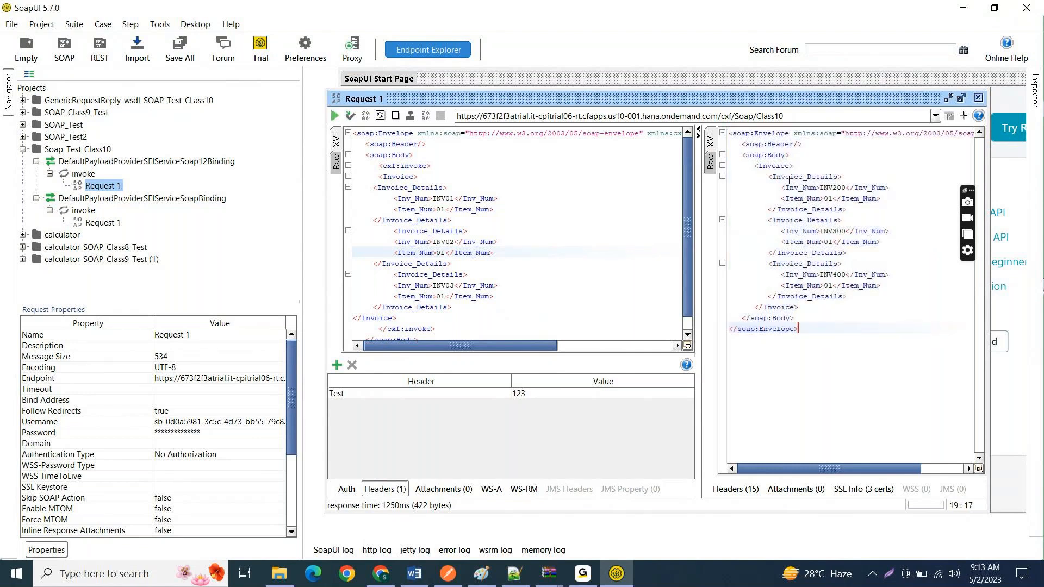
{"action": "left_click_drag", "start_coordinate": [755, 164], "coordinate": [795, 318]}
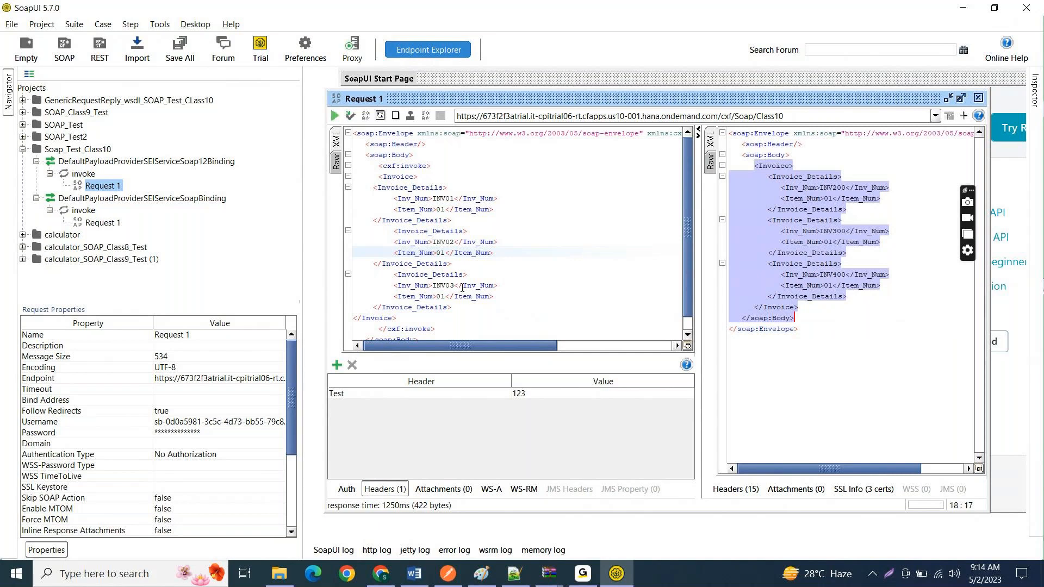
{"action": "left_click", "coordinate": [825, 209]}
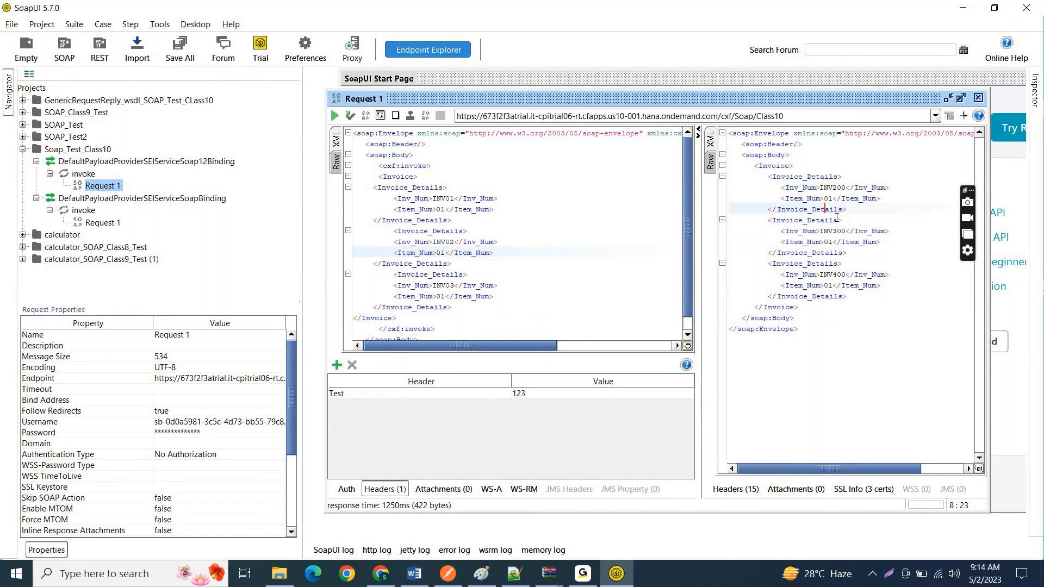
{"action": "left_click", "coordinate": [844, 275]}
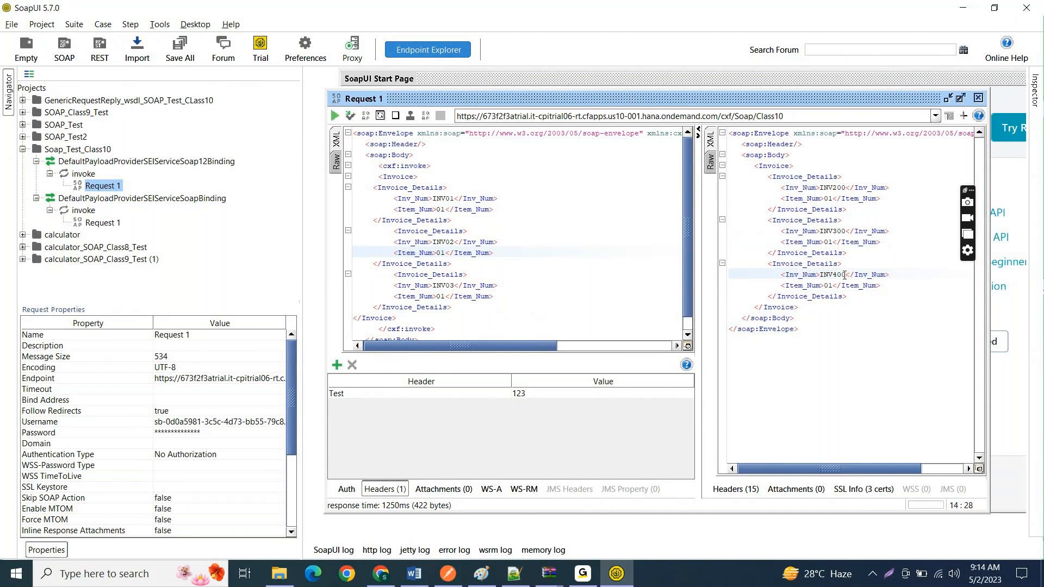
Step: Return to SAP Integration Suite and compare the start of the Content Modifier's Invoice body with the SoapUI response
{"action": "key", "text": "alt+Tab"}
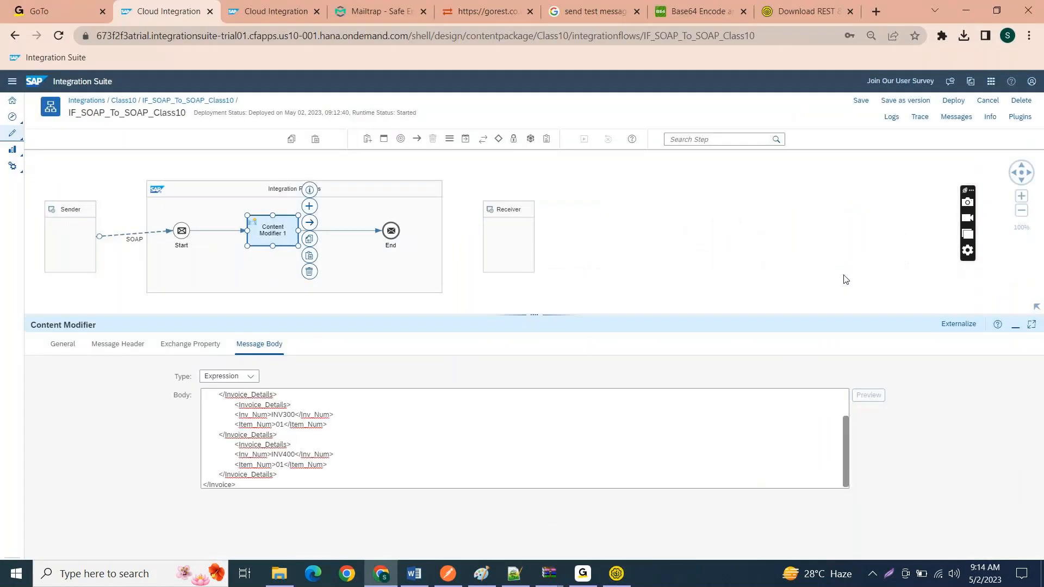
{"action": "left_click", "coordinate": [308, 427]}
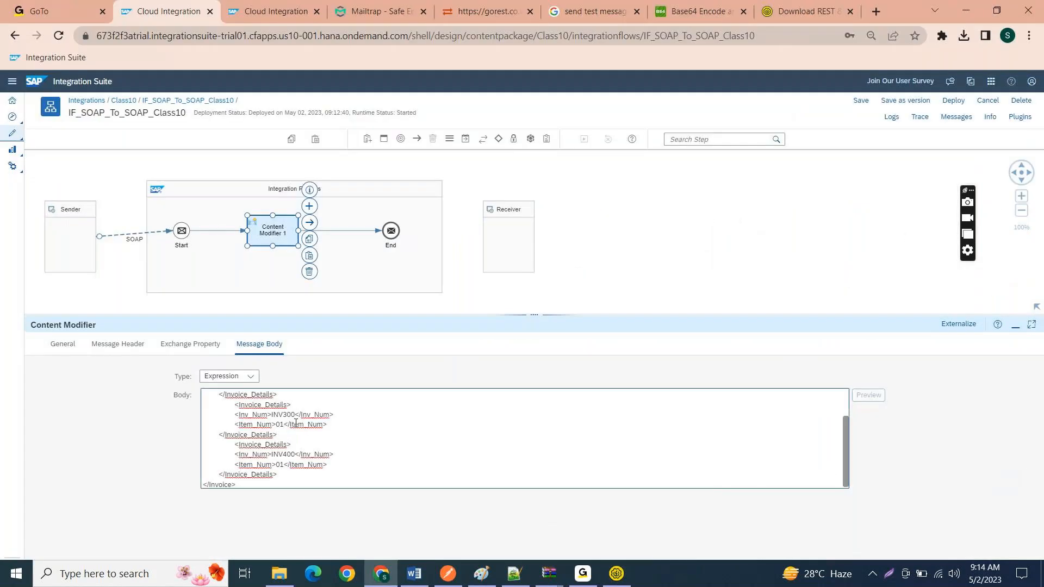
{"action": "scroll", "coordinate": [242, 403], "scroll_direction": "up", "scroll_amount": 2}
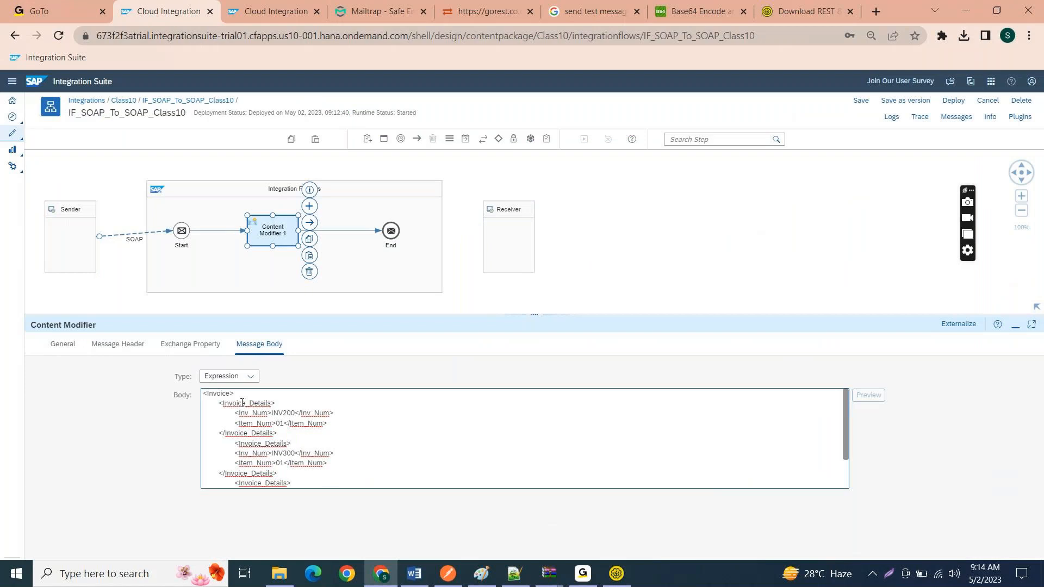
Step: Review the whole Invoice XML in Content Modifier 1's message body and glance at the flow's message monitoring page
{"action": "left_click_drag", "start_coordinate": [204, 393], "coordinate": [273, 505]}
{"action": "left_click", "coordinate": [295, 444]}
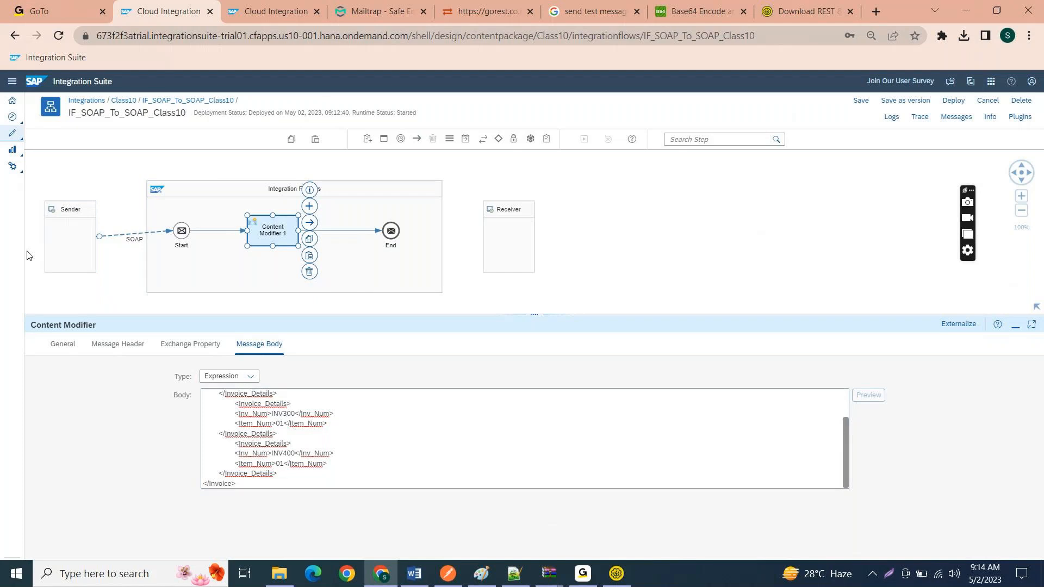
{"action": "left_click", "coordinate": [238, 5]}
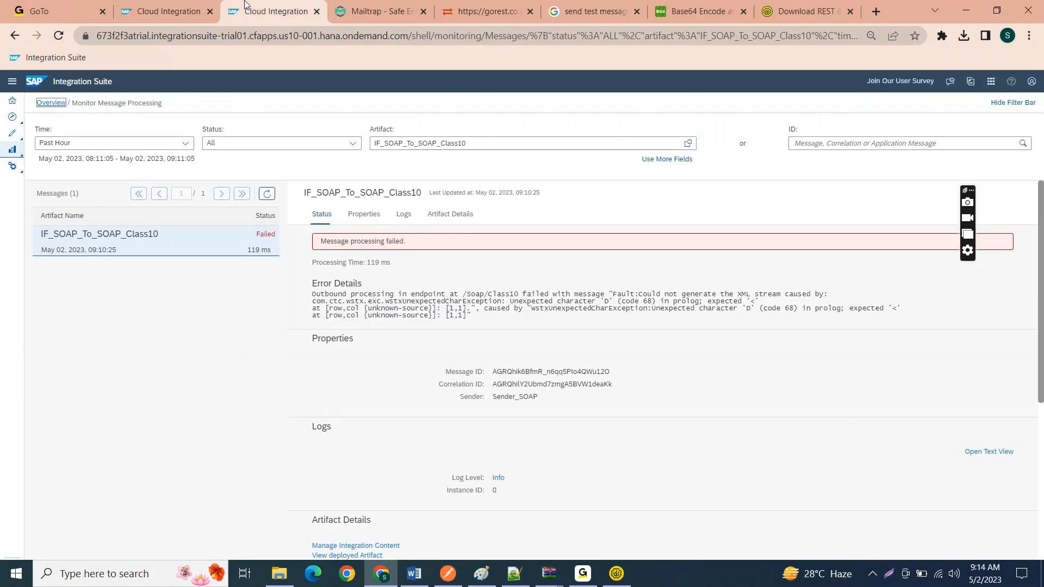
{"action": "left_click", "coordinate": [209, 5]}
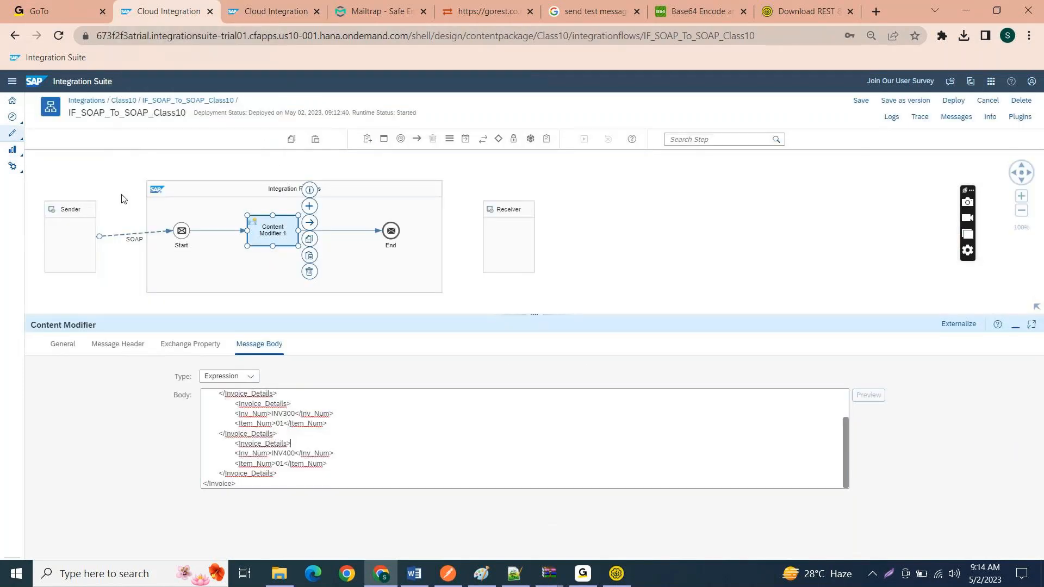
Step: Open the connection settings of the SOAP sender channel and enlarge the page to read them
{"action": "left_click", "coordinate": [130, 241]}
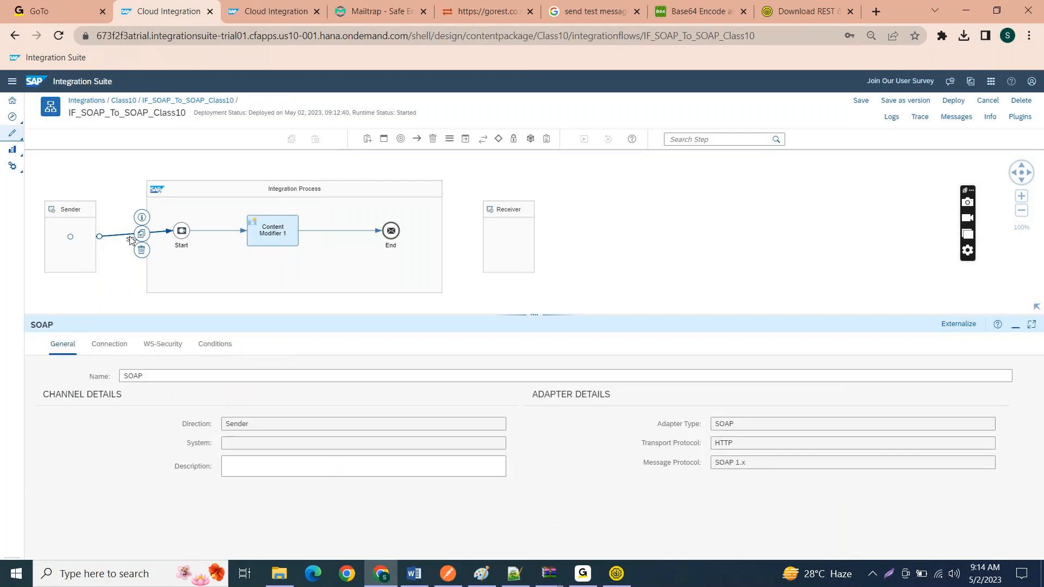
{"action": "left_click", "coordinate": [120, 345]}
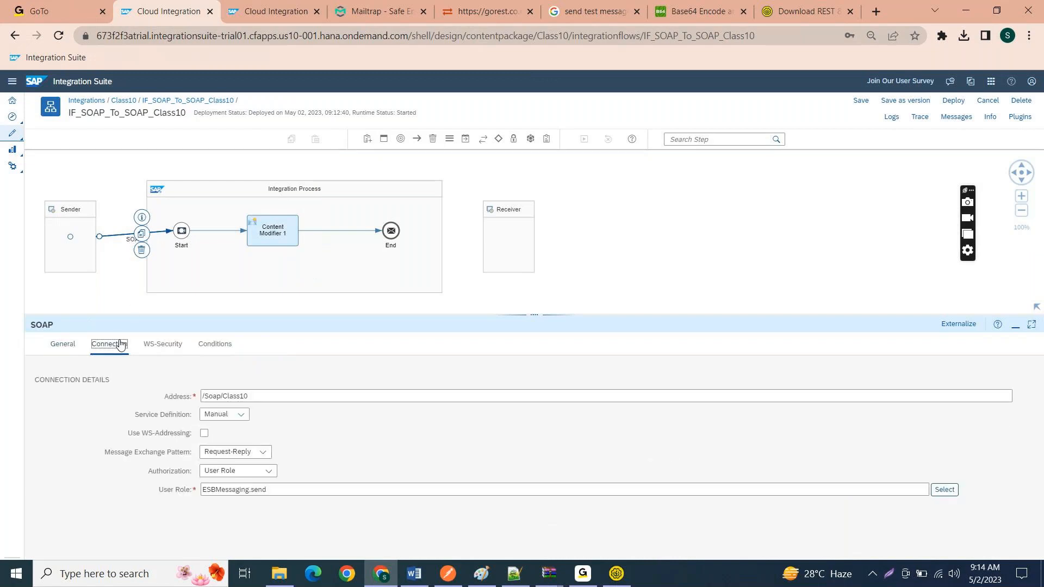
{"action": "scroll", "coordinate": [121, 346], "scroll_direction": "up", "scroll_amount": 2}
{"action": "scroll", "coordinate": [120, 346], "scroll_direction": "up", "scroll_amount": 5}
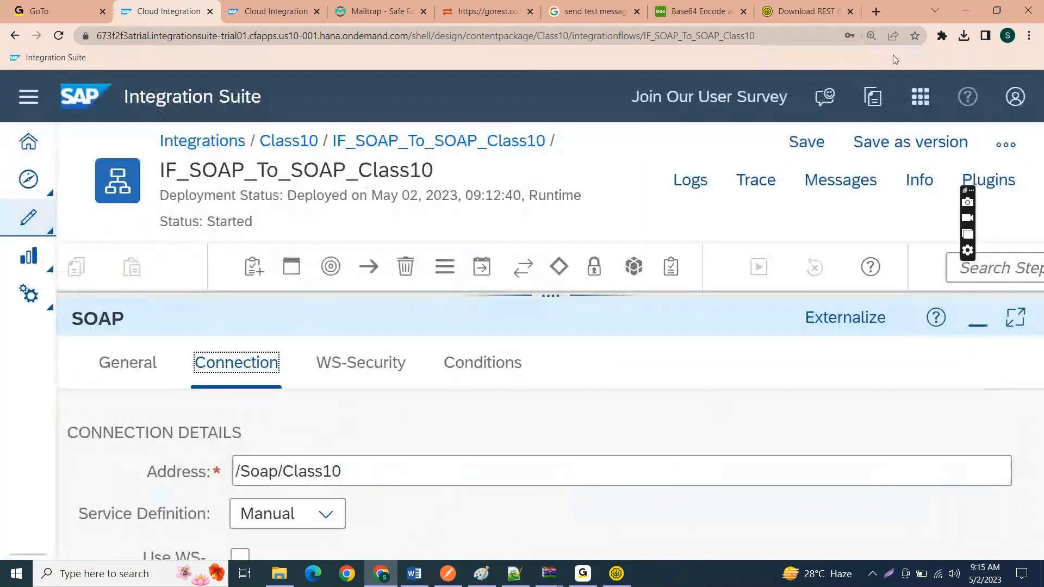
Step: Set the browser zoom to 100% and shrink the properties pane to reveal the whole integration flow diagram
{"action": "left_click", "coordinate": [1029, 36]}
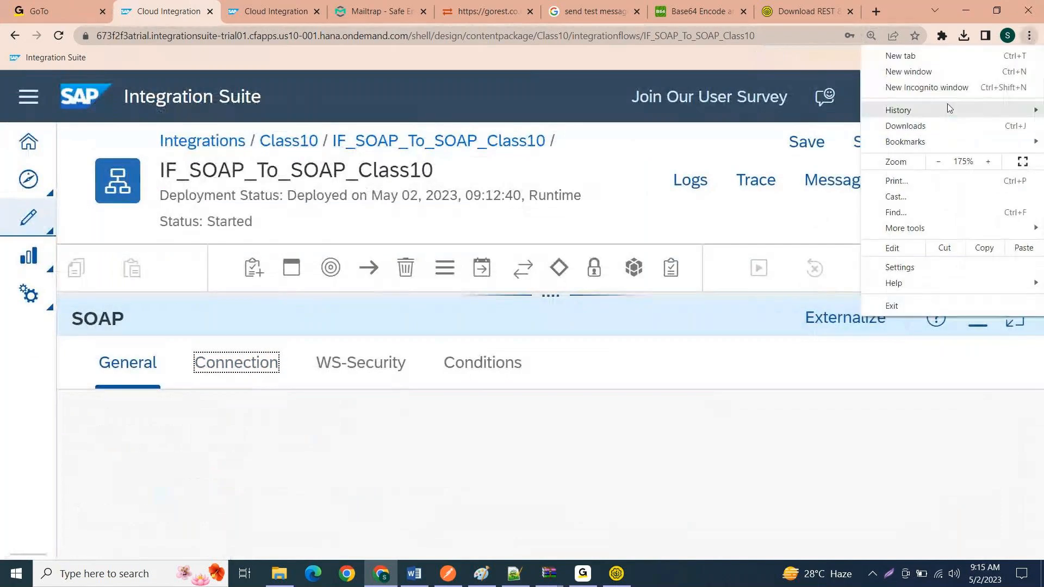
{"action": "left_click", "coordinate": [939, 162]}
{"action": "left_click", "coordinate": [938, 162]}
{"action": "left_click", "coordinate": [938, 162]}
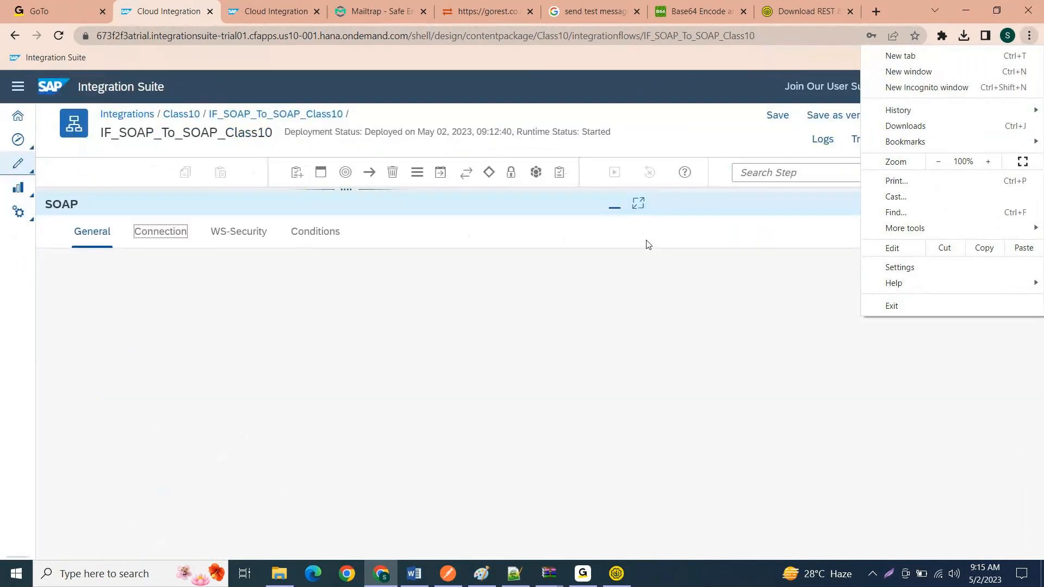
{"action": "left_click_drag", "start_coordinate": [538, 260], "coordinate": [537, 237]}
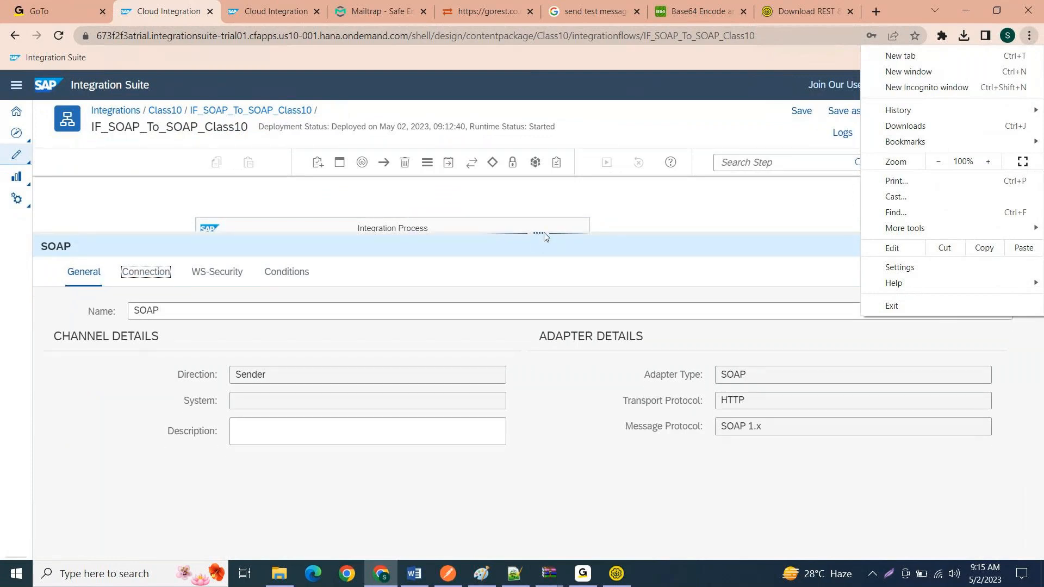
{"action": "left_click", "coordinate": [729, 240]}
{"action": "left_click", "coordinate": [730, 224]}
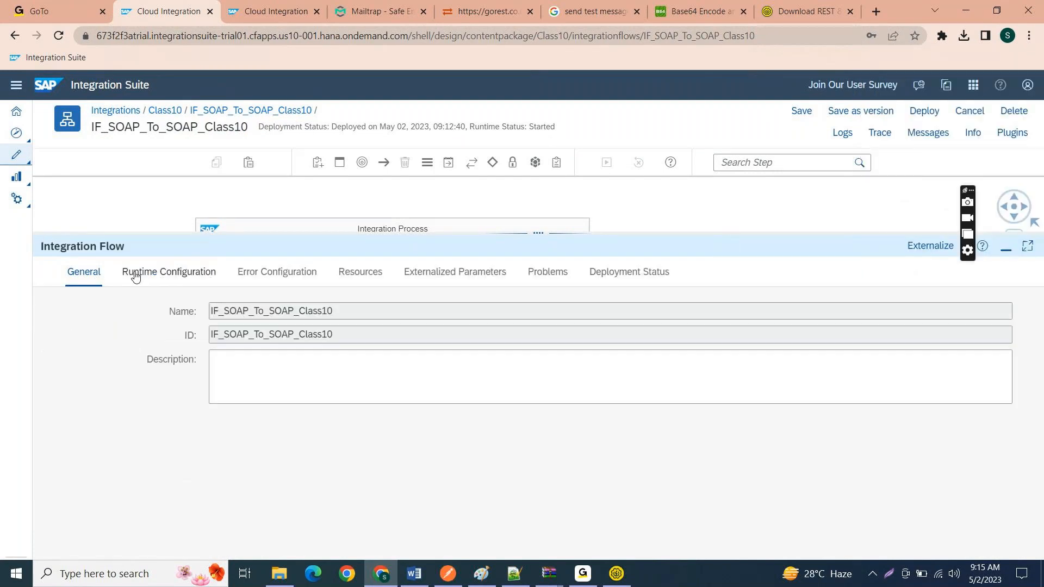
{"action": "left_click", "coordinate": [135, 277]}
{"action": "left_click_drag", "start_coordinate": [570, 233], "coordinate": [517, 414]}
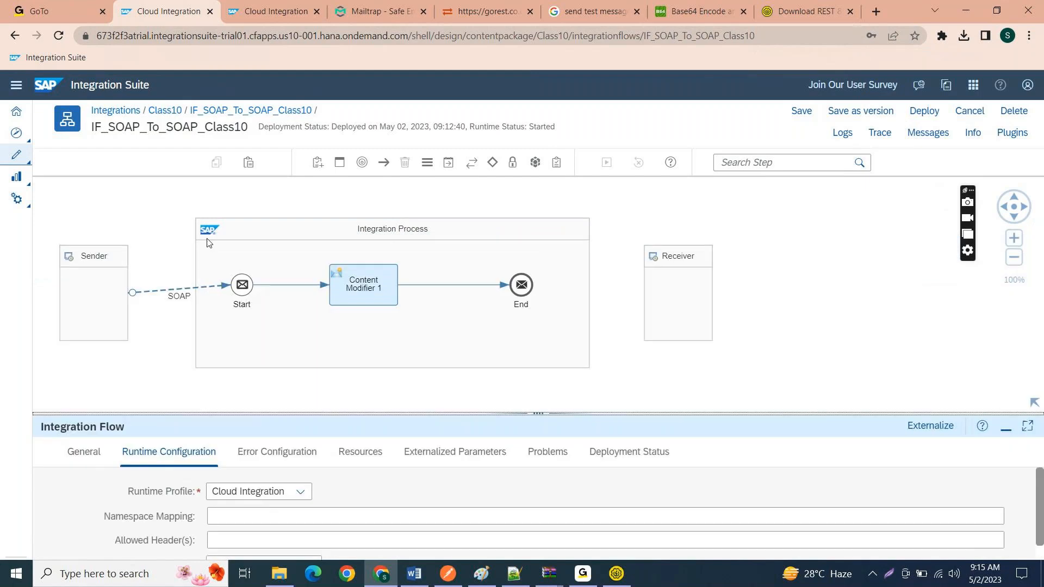
Step: Set the message exchange pattern of the SOAP sender channel's connection to One-Way
{"action": "left_click", "coordinate": [166, 296]}
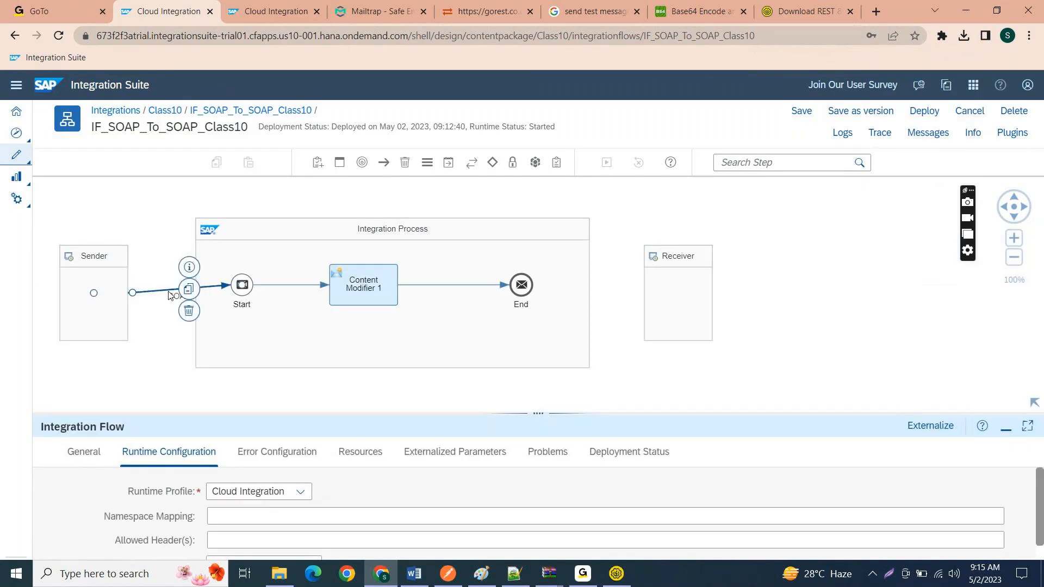
{"action": "left_click", "coordinate": [146, 452]}
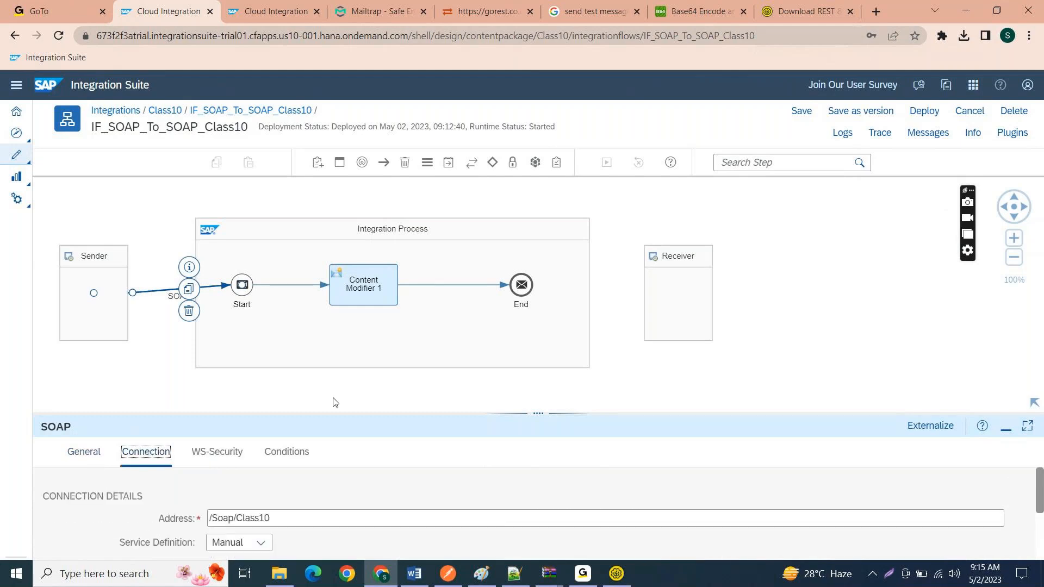
{"action": "left_click_drag", "start_coordinate": [332, 415], "coordinate": [337, 321]}
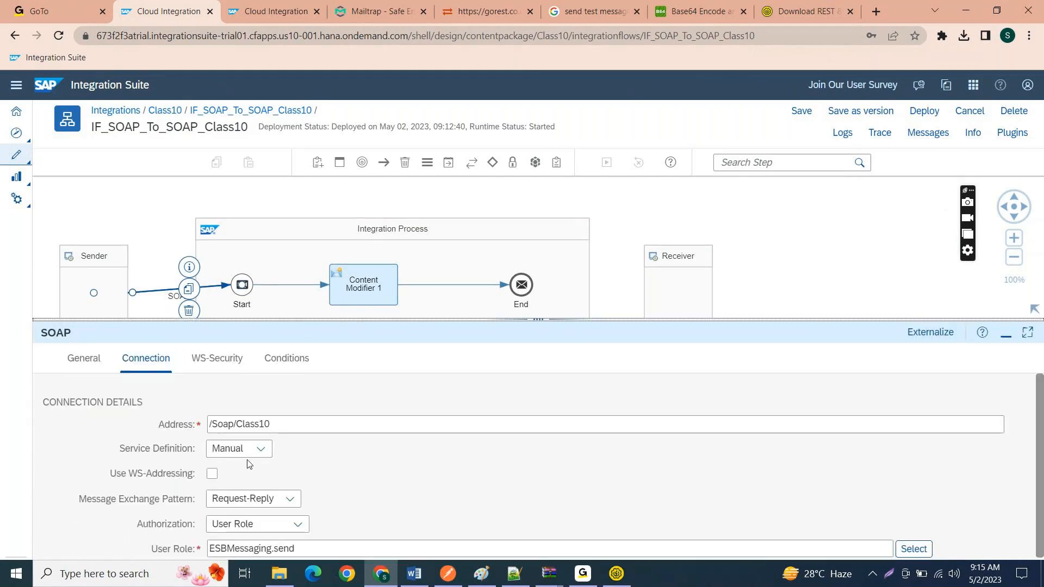
{"action": "left_click", "coordinate": [261, 497]}
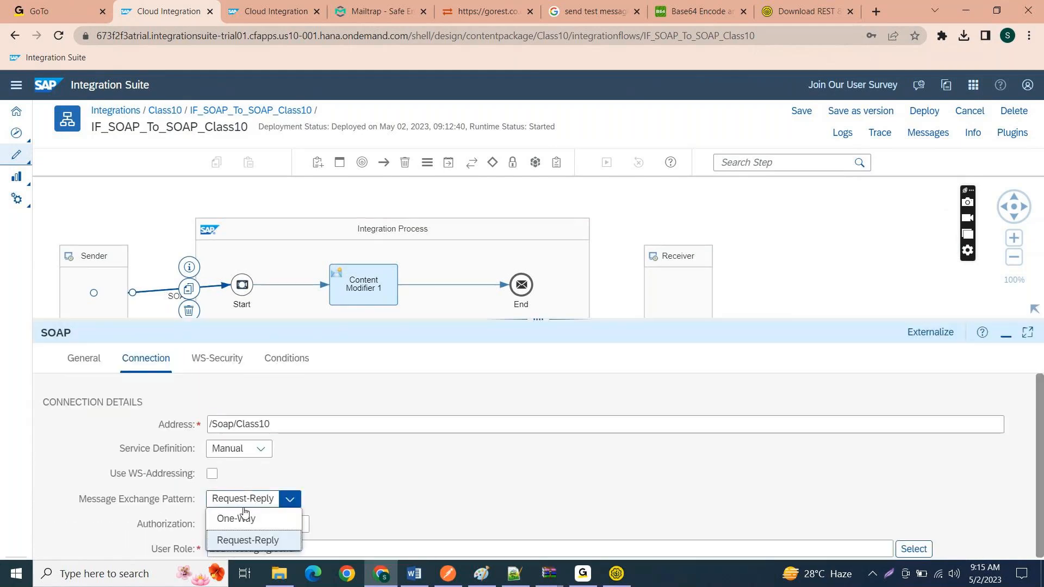
{"action": "left_click", "coordinate": [240, 518]}
{"action": "scroll", "coordinate": [447, 471], "scroll_direction": "down", "scroll_amount": 1}
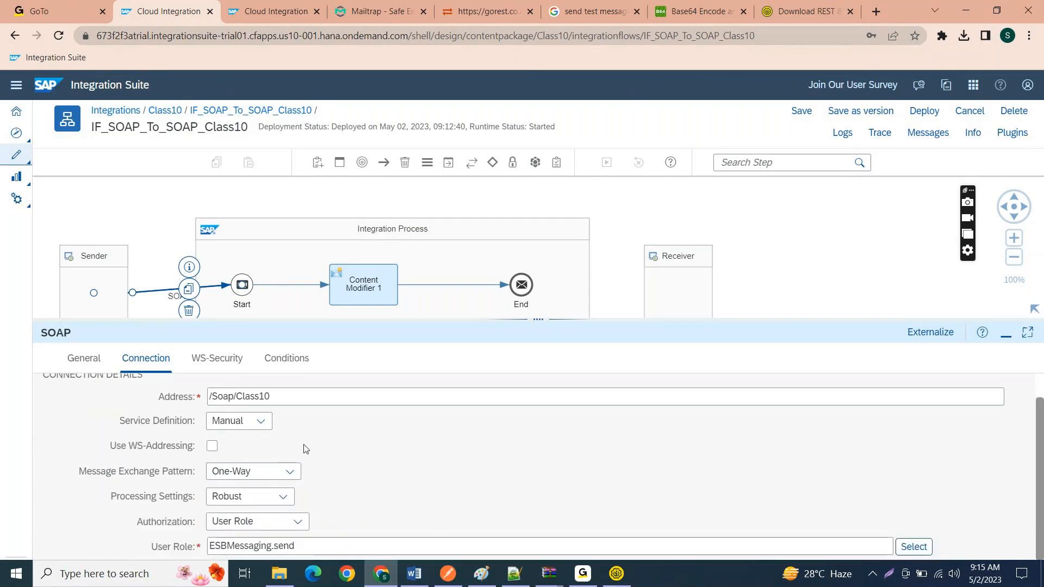
Step: Save the IF_SOAP_To_SOAP_Class10 flow and deploy it on the Cloud Integration runtime profile
{"action": "left_click", "coordinate": [816, 118]}
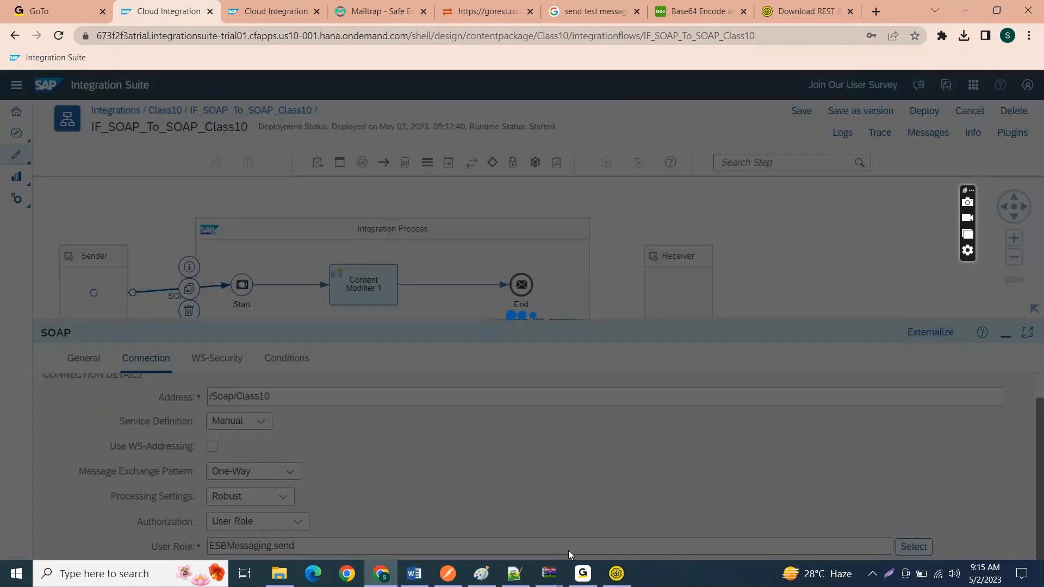
{"action": "left_click", "coordinate": [617, 574]}
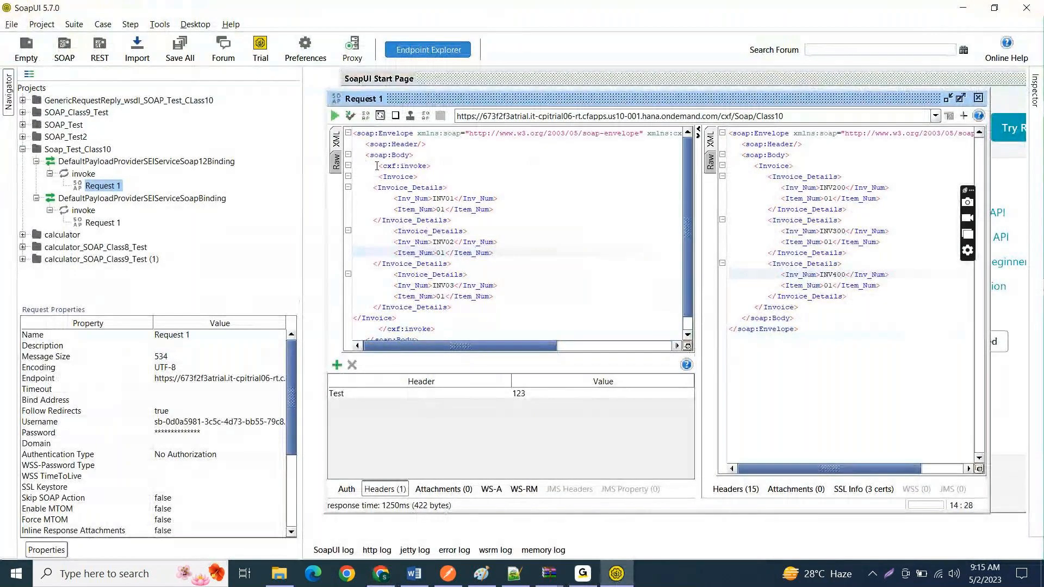
{"action": "key", "text": "alt+Tab"}
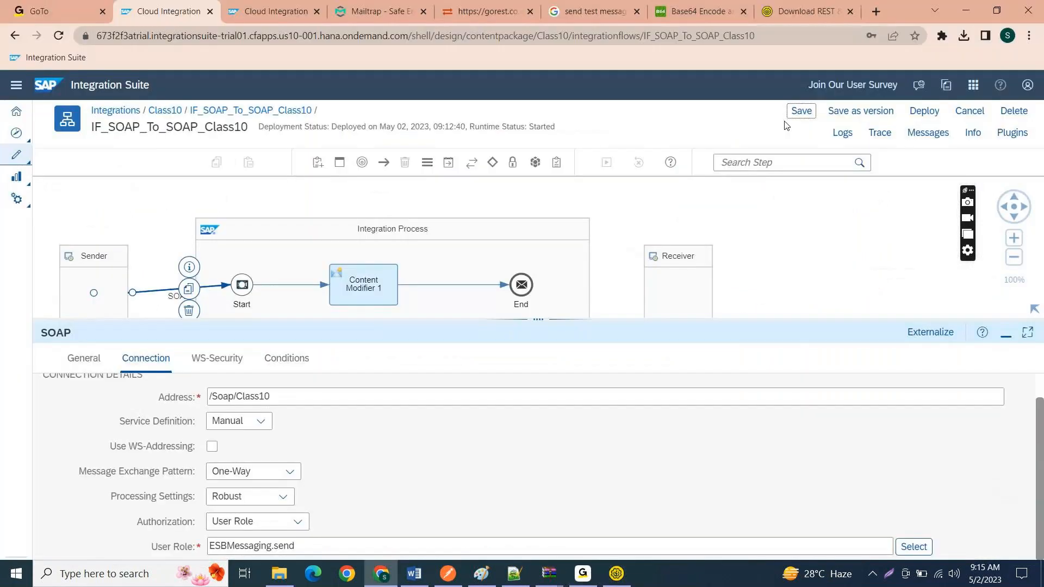
{"action": "left_click", "coordinate": [800, 111]}
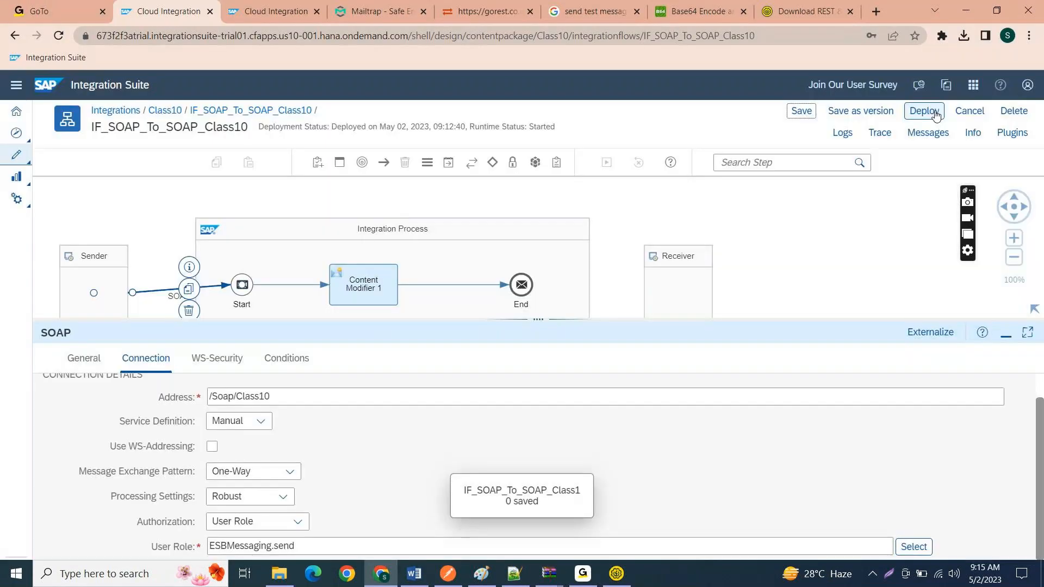
{"action": "left_click", "coordinate": [936, 109]}
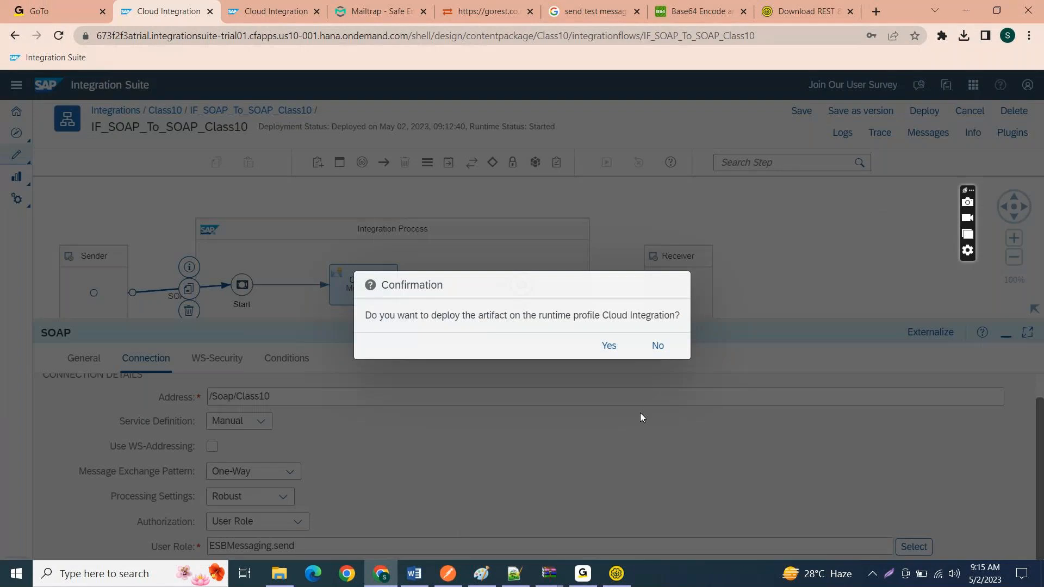
{"action": "left_click", "coordinate": [609, 348]}
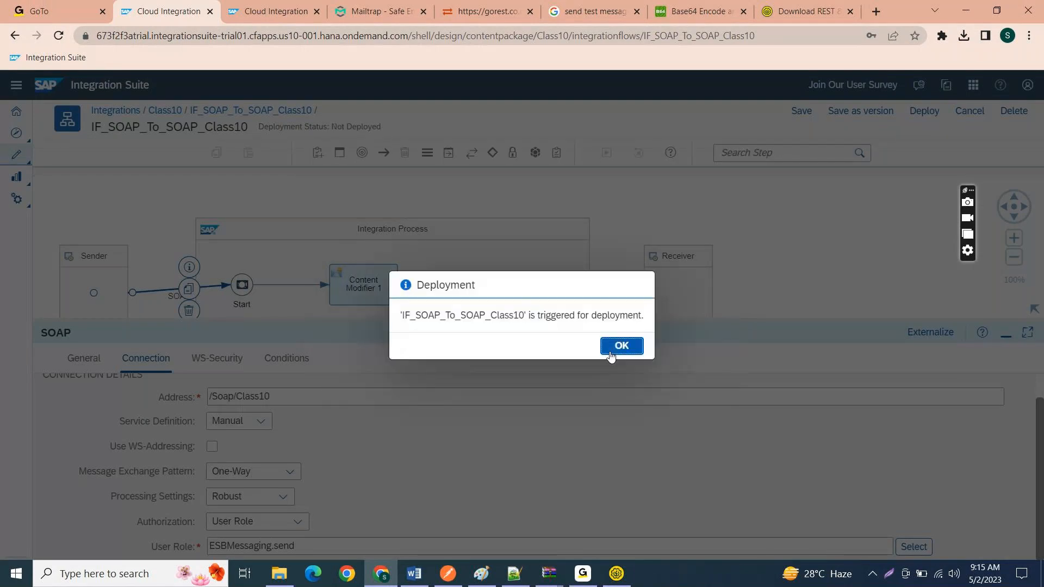
{"action": "left_click", "coordinate": [610, 353]}
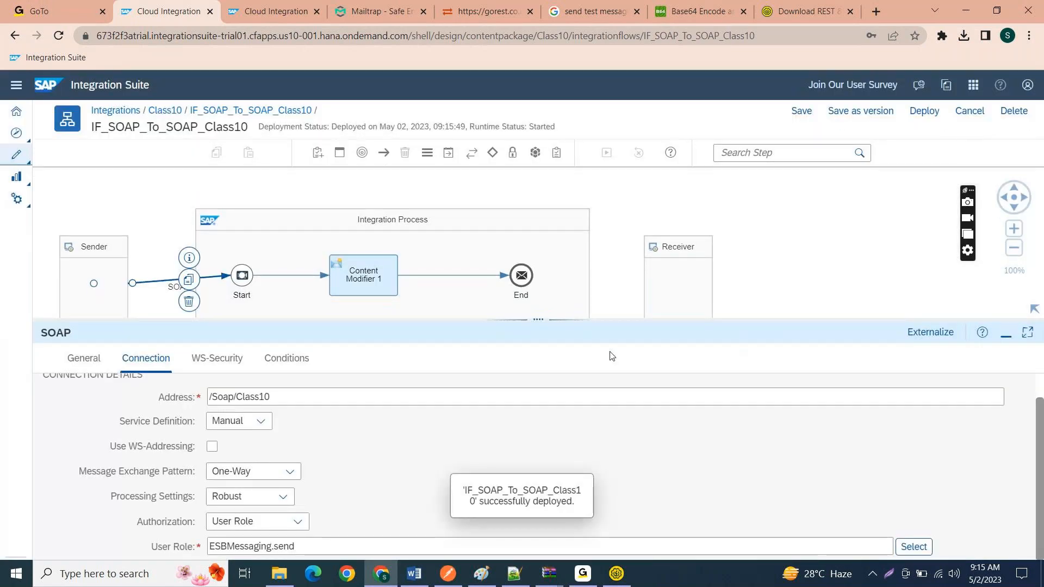
Step: Switch to SoapUI, submit Request 1 of the Soap12Binding and check the HTTP status code in the raw response
{"action": "left_click", "coordinate": [615, 575]}
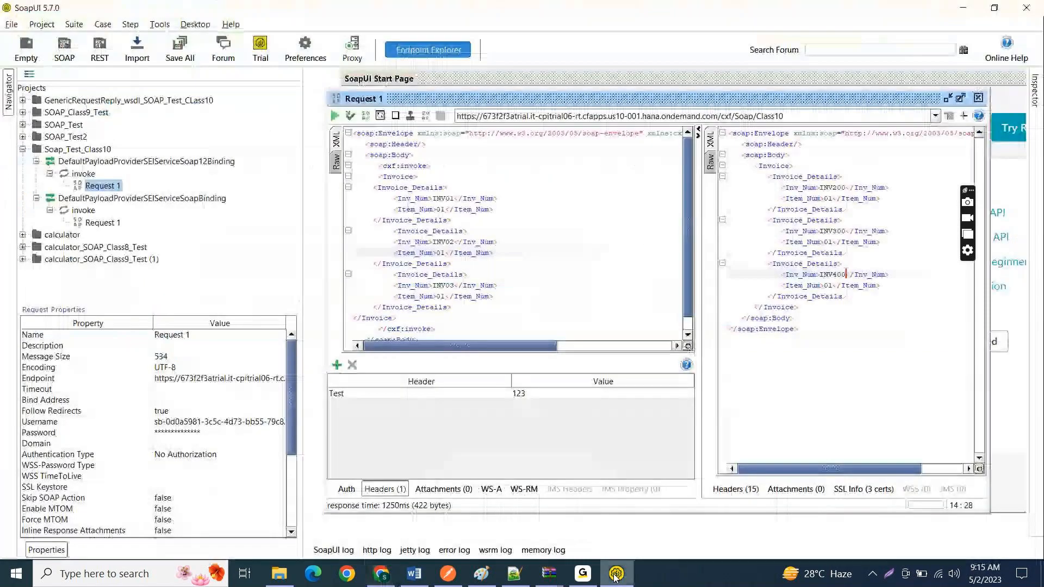
{"action": "left_click", "coordinate": [335, 117]}
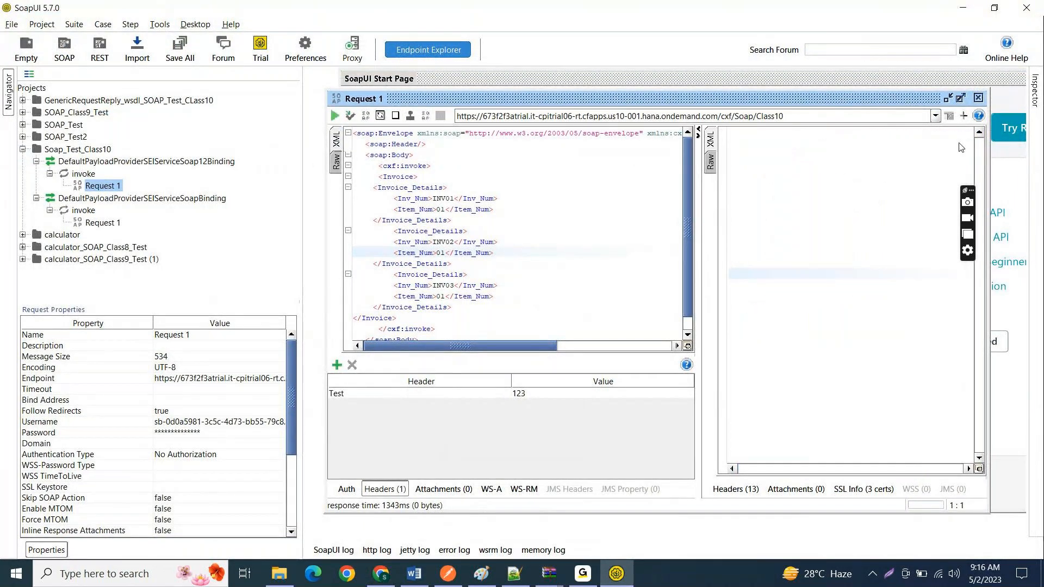
{"action": "left_click", "coordinate": [761, 80]}
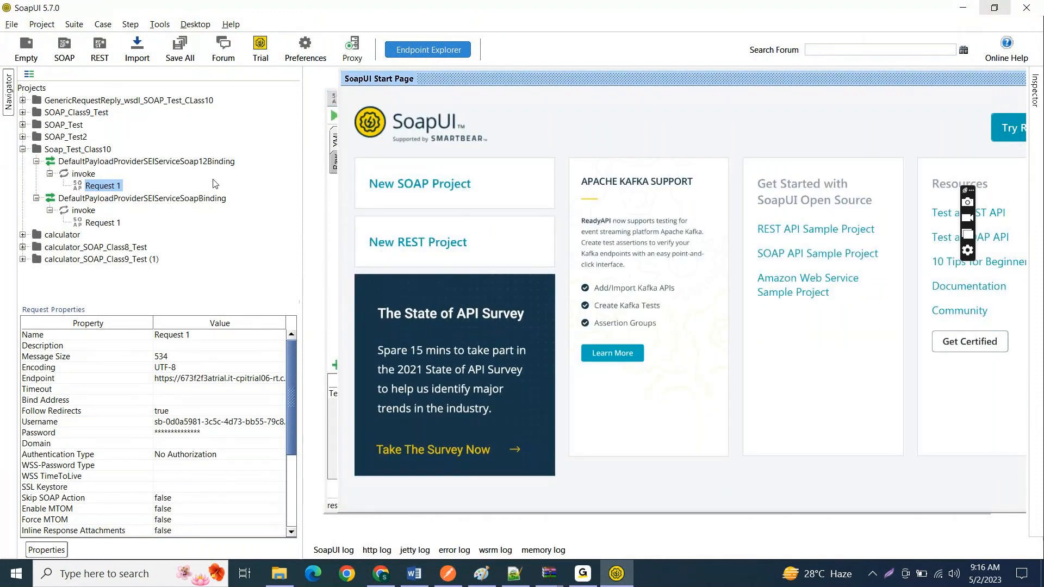
{"action": "double_click", "coordinate": [118, 188]}
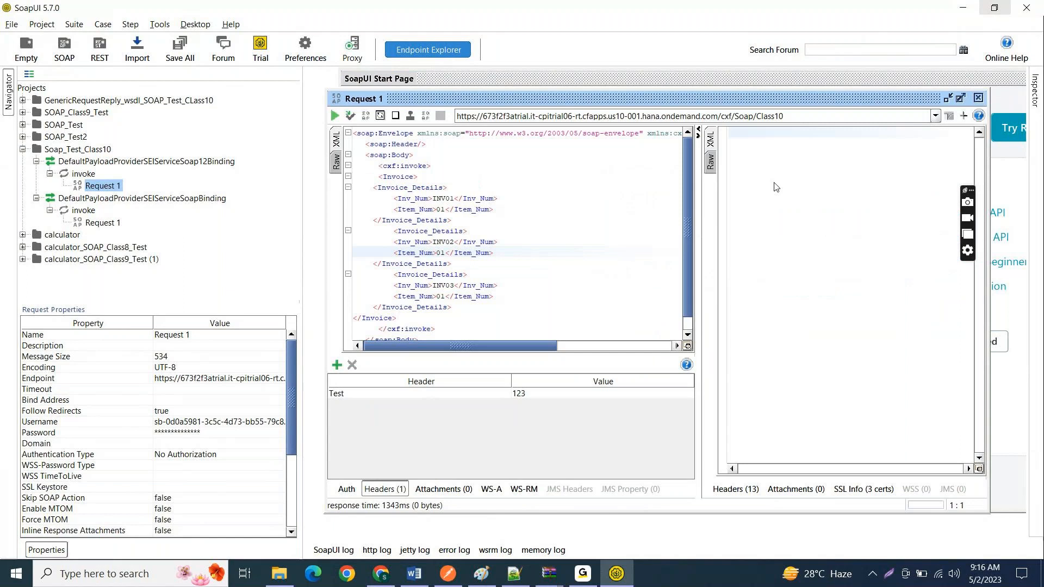
{"action": "left_click", "coordinate": [710, 163]}
{"action": "left_click_drag", "start_coordinate": [755, 137], "coordinate": [769, 139]}
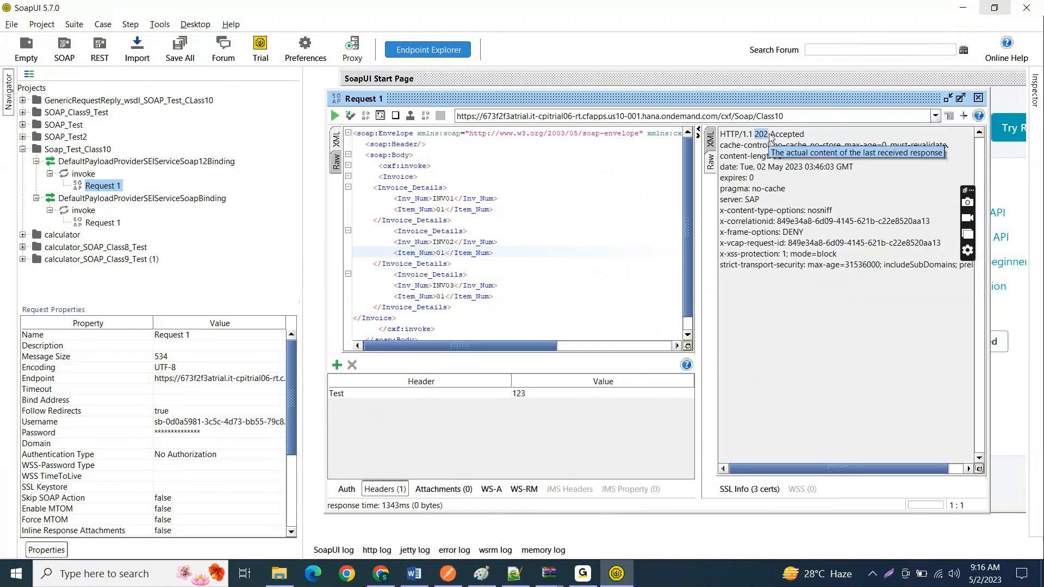
{"action": "left_click", "coordinate": [769, 138]}
Step: Compare the XML view of the response with its raw view and examine the status line
{"action": "left_click", "coordinate": [711, 140]}
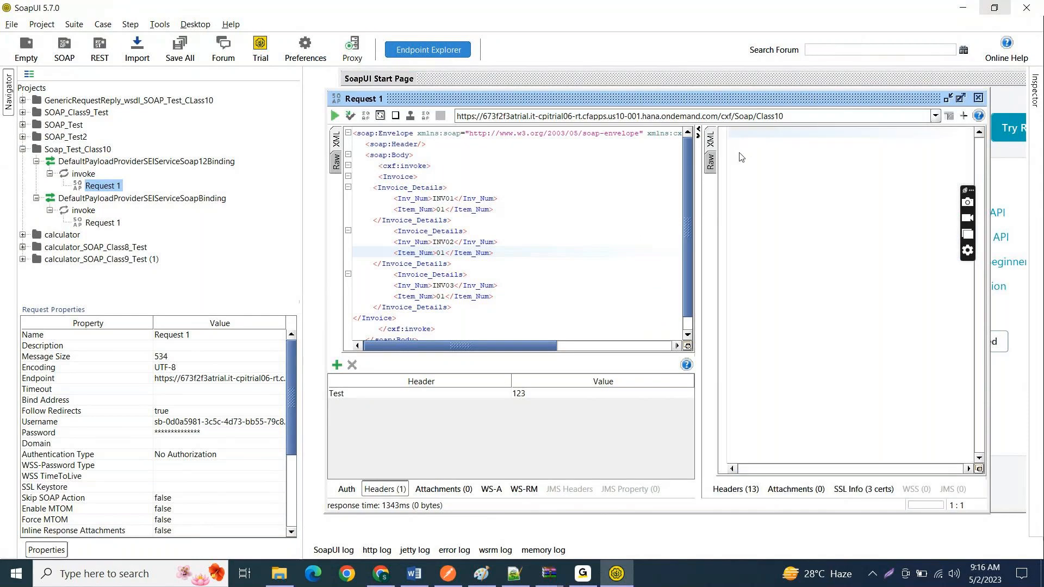
{"action": "left_click", "coordinate": [711, 162]}
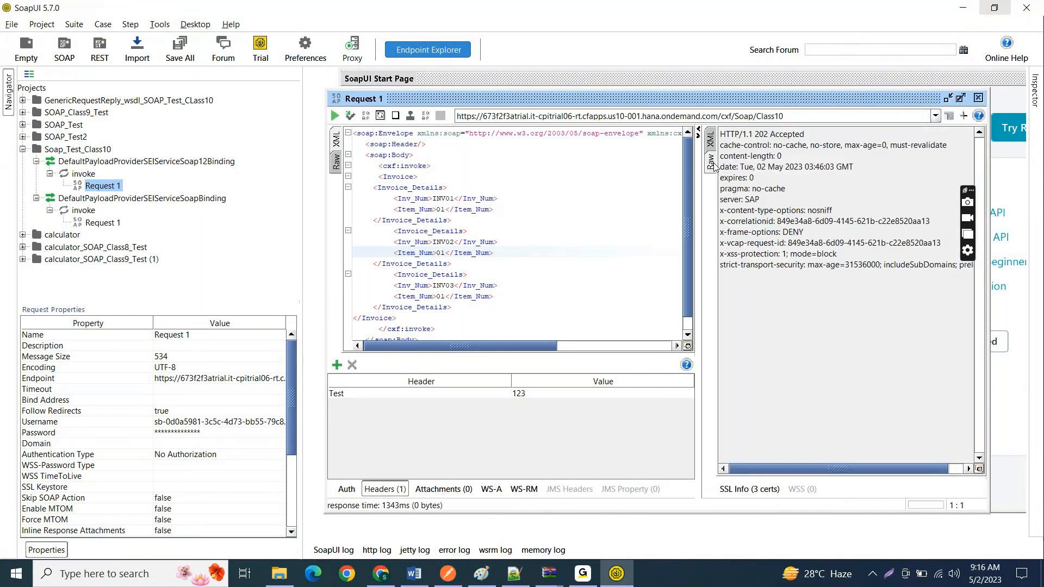
{"action": "left_click_drag", "start_coordinate": [754, 135], "coordinate": [769, 136]}
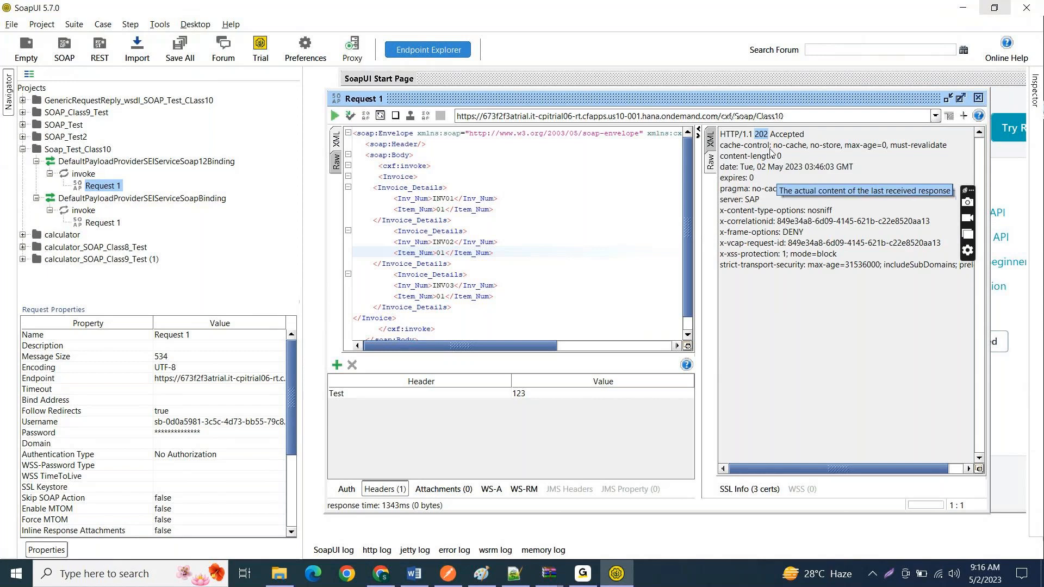
{"action": "left_click", "coordinate": [761, 132]}
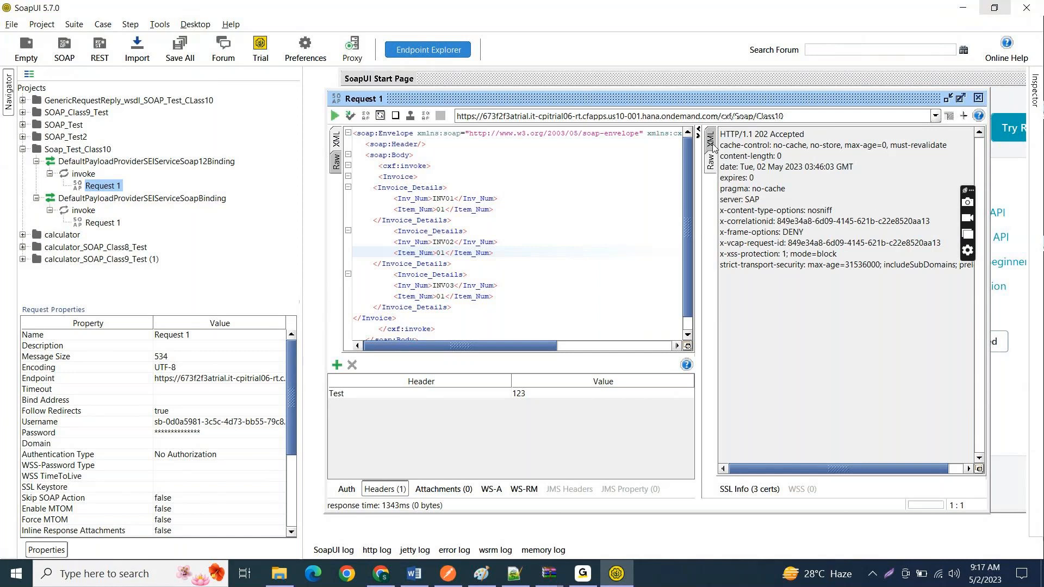
Step: Switch back to SAP Integration Suite in Chrome and minimize all windows to show the desktop
{"action": "key", "text": "alt+Tab"}
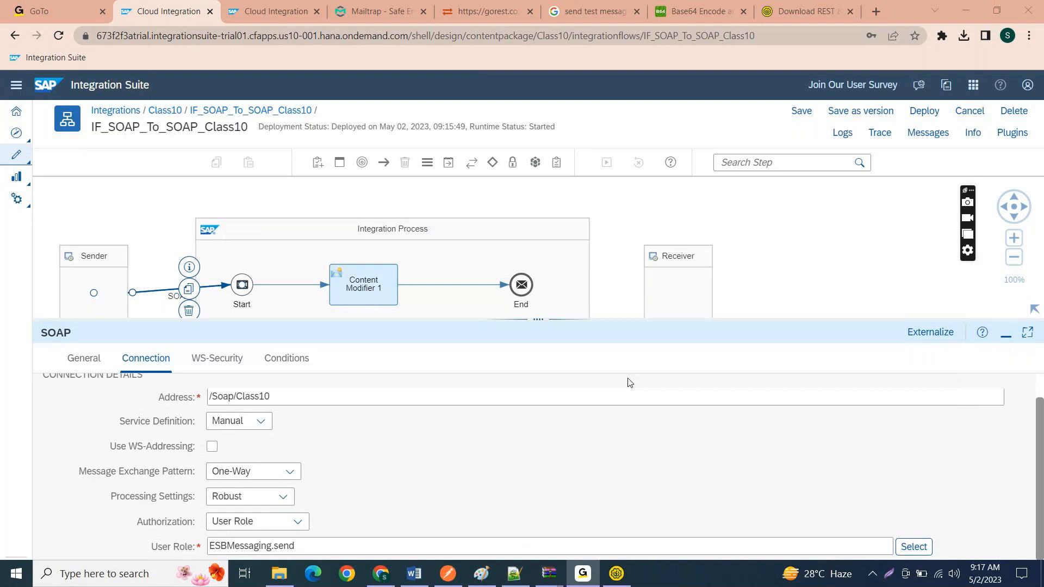
{"action": "left_click", "coordinate": [957, 6]}
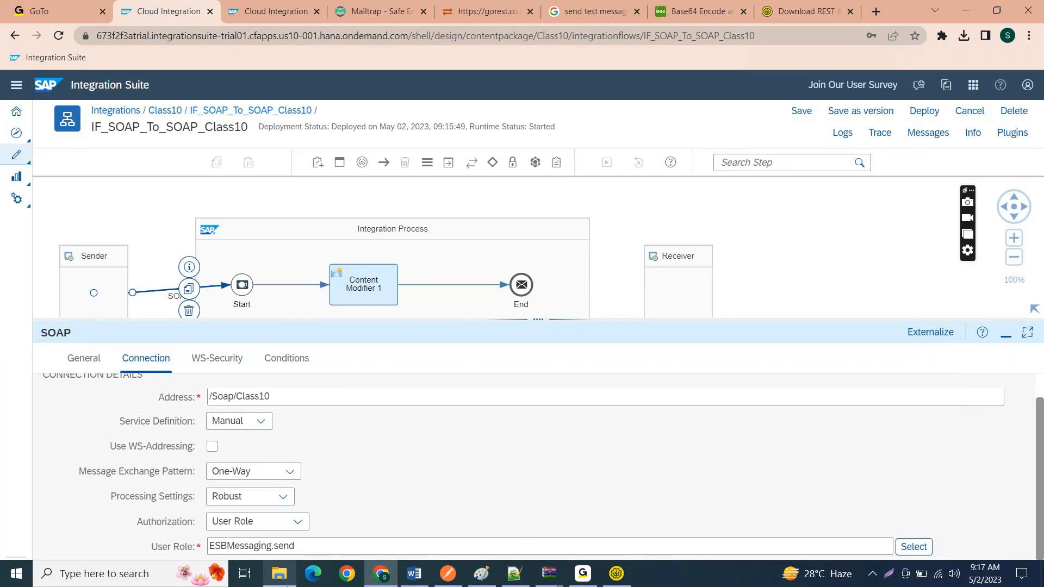
{"action": "left_click", "coordinate": [1043, 582]}
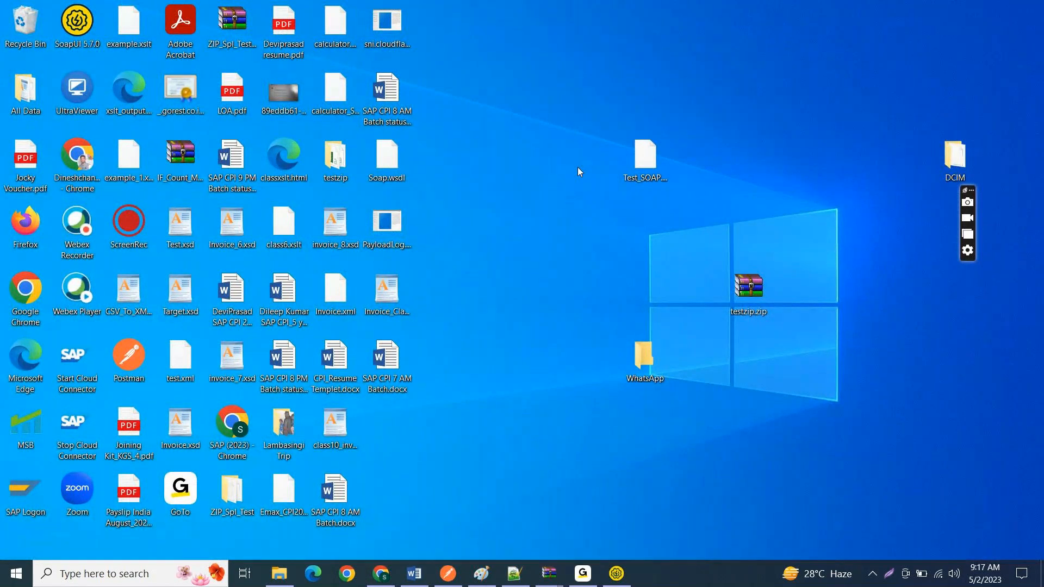
{"action": "left_click", "coordinate": [638, 163]}
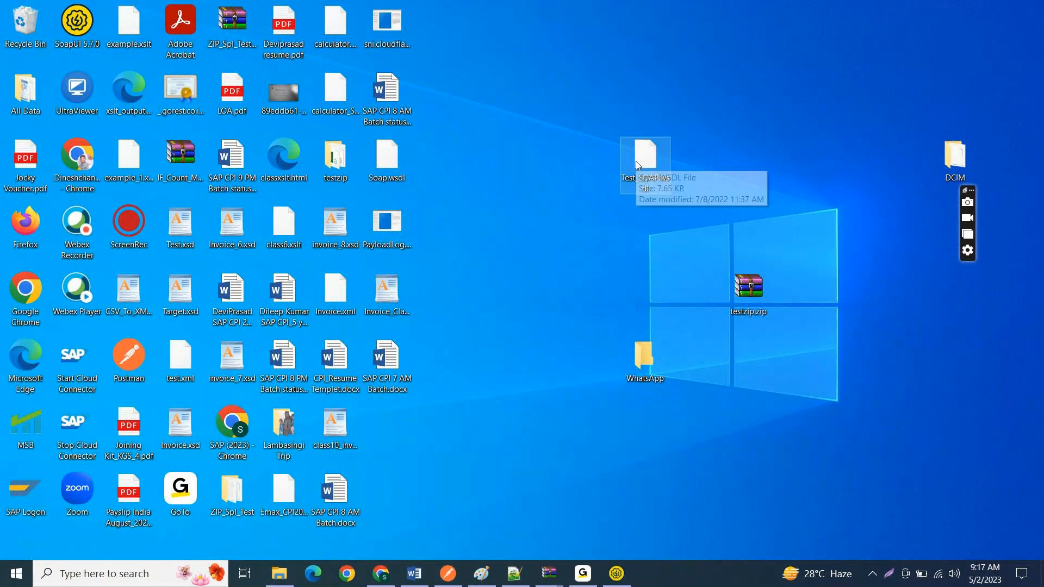
{"action": "right_click", "coordinate": [636, 163]}
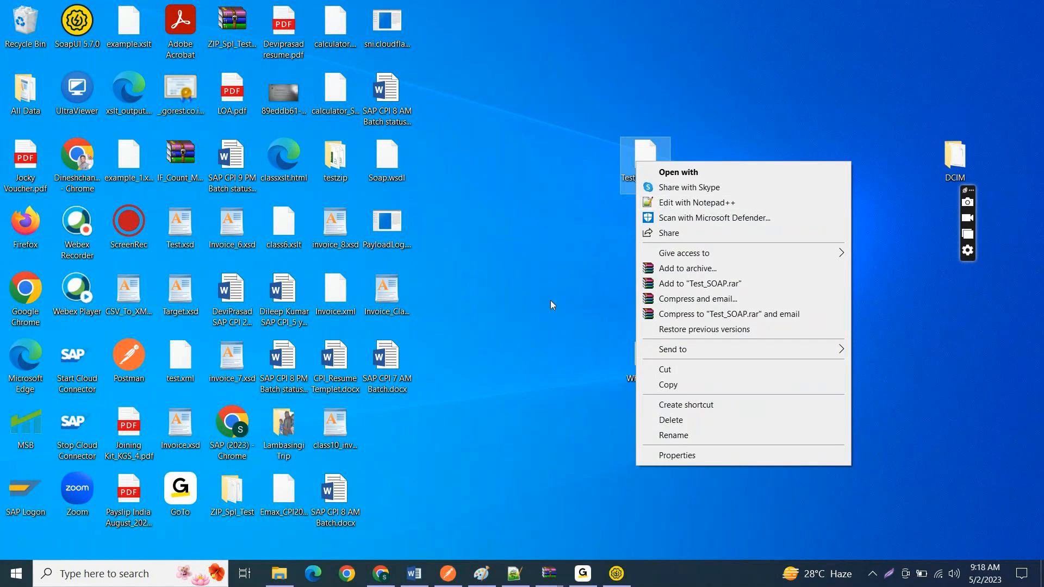
{"action": "left_click", "coordinate": [538, 312]}
Step: Create a POST request in Postman using the /cxf/Soap/Class10 endpoint URL copied from Request 1 in SoapUI
{"action": "left_click", "coordinate": [449, 586]}
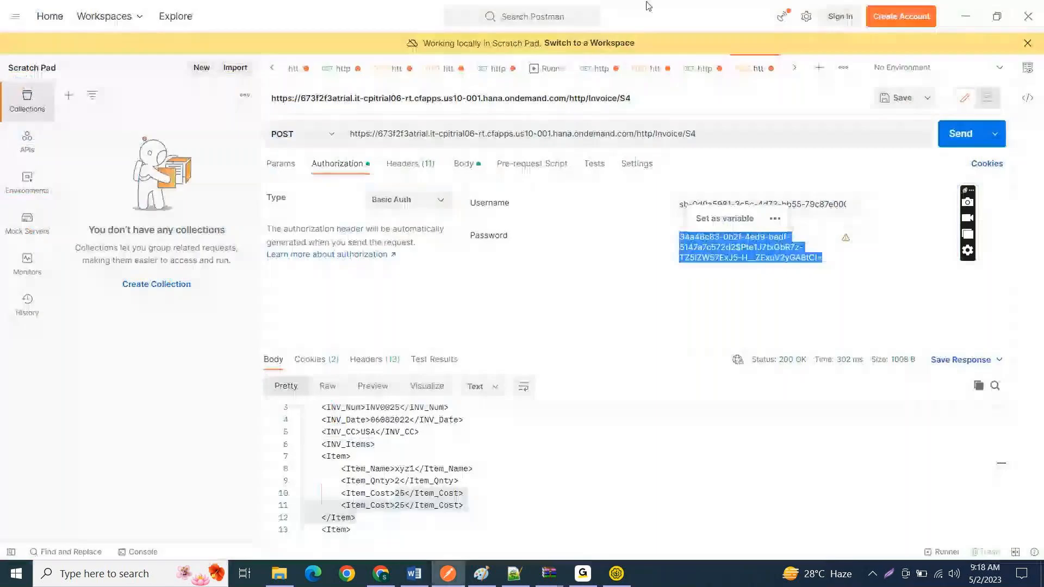
{"action": "left_click", "coordinate": [820, 67]}
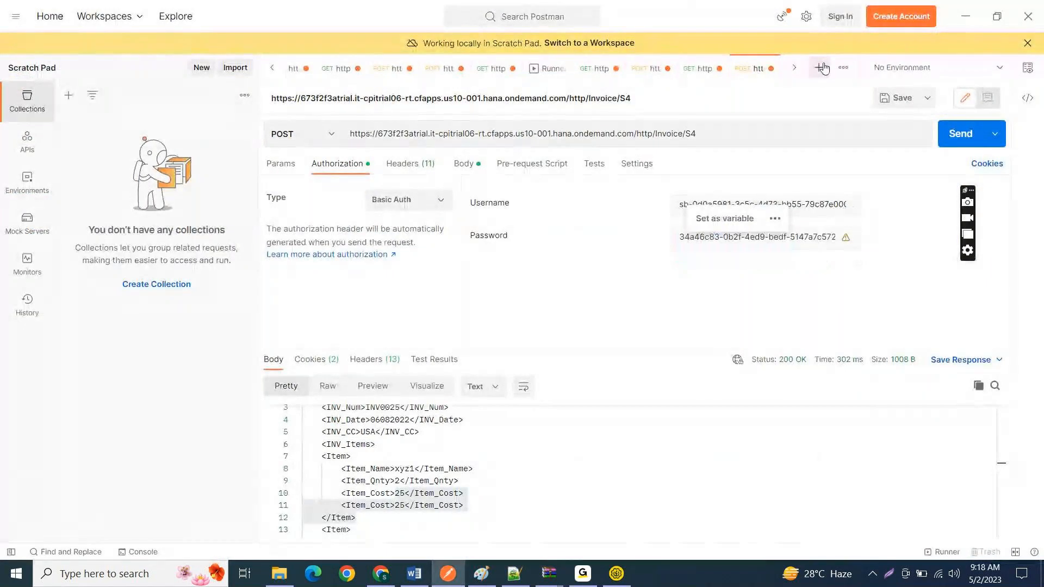
{"action": "left_click", "coordinate": [610, 577]}
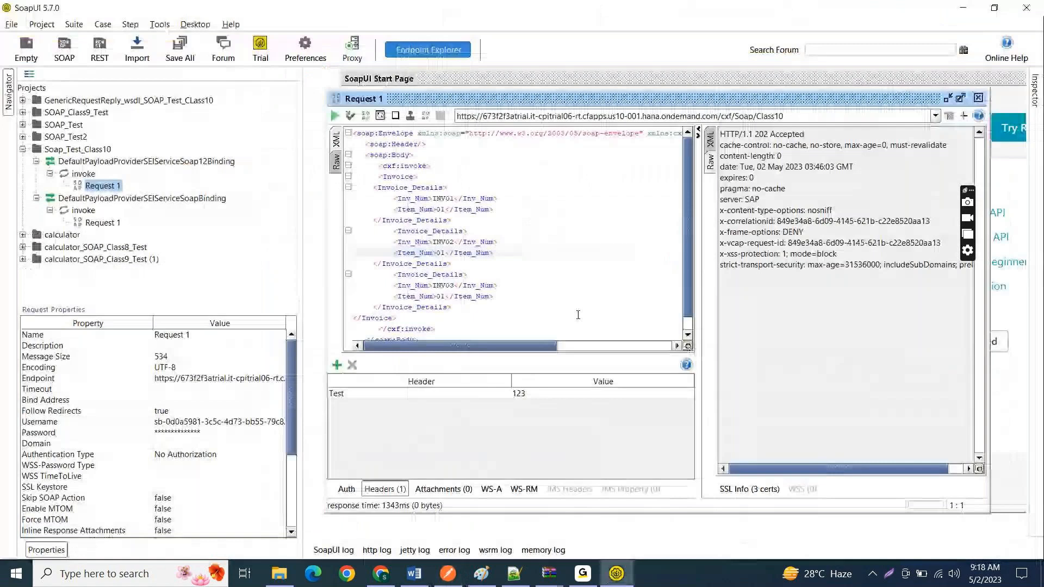
{"action": "triple_click", "coordinate": [586, 116]}
{"action": "key", "text": "ctrl+c"}
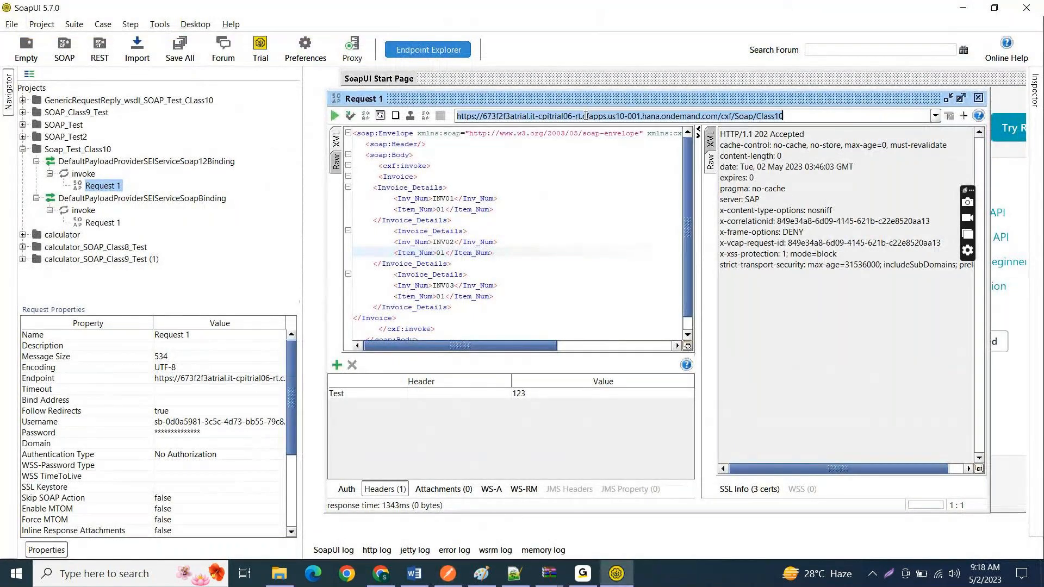
{"action": "key", "text": "alt+Tab"}
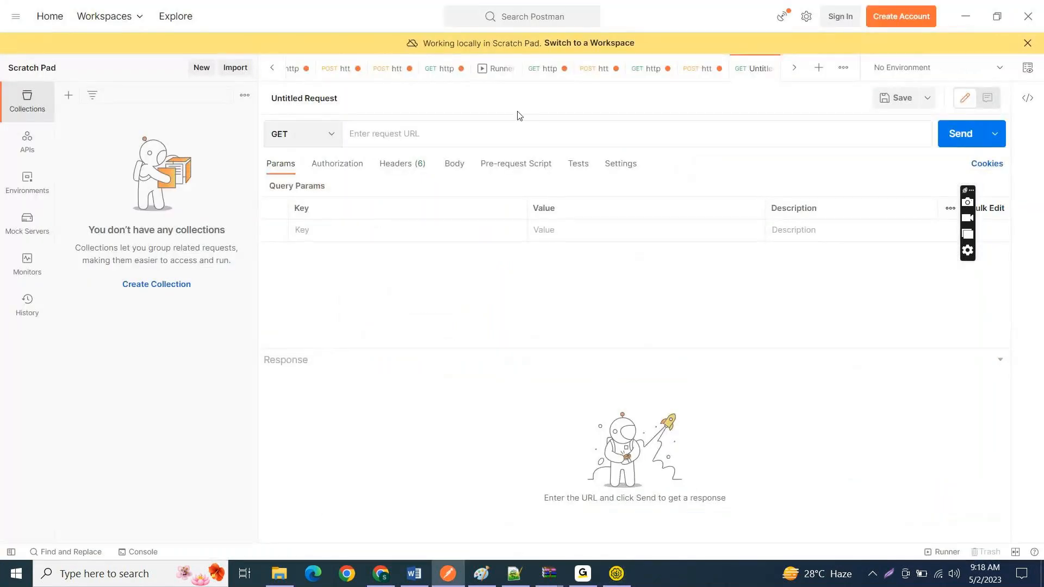
{"action": "key", "text": "ctrl+v"}
{"action": "left_click", "coordinate": [286, 135]}
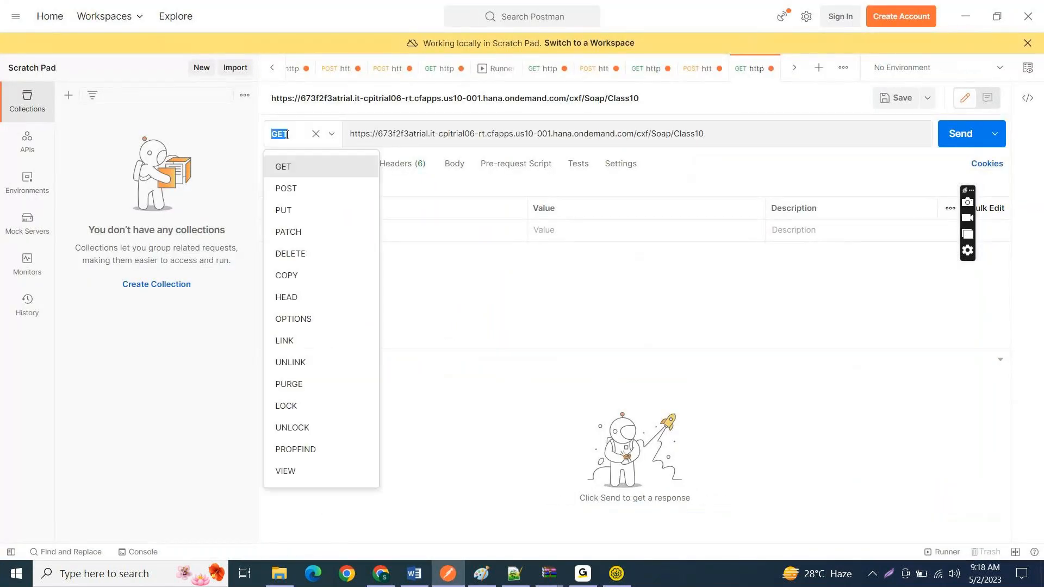
{"action": "left_click", "coordinate": [285, 188]}
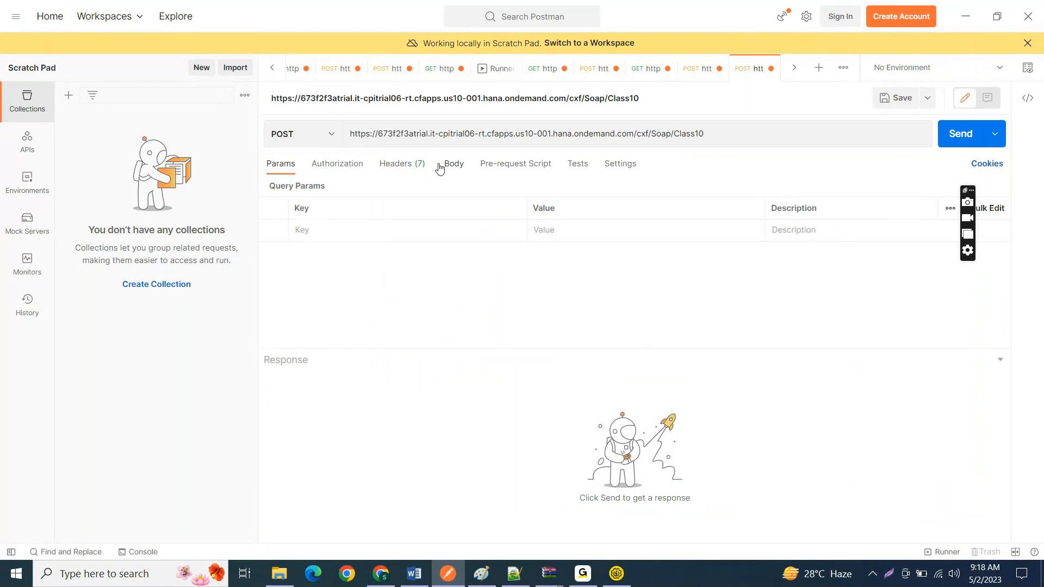
Step: Set the new request's authorization type to Basic Auth
{"action": "left_click", "coordinate": [335, 165]}
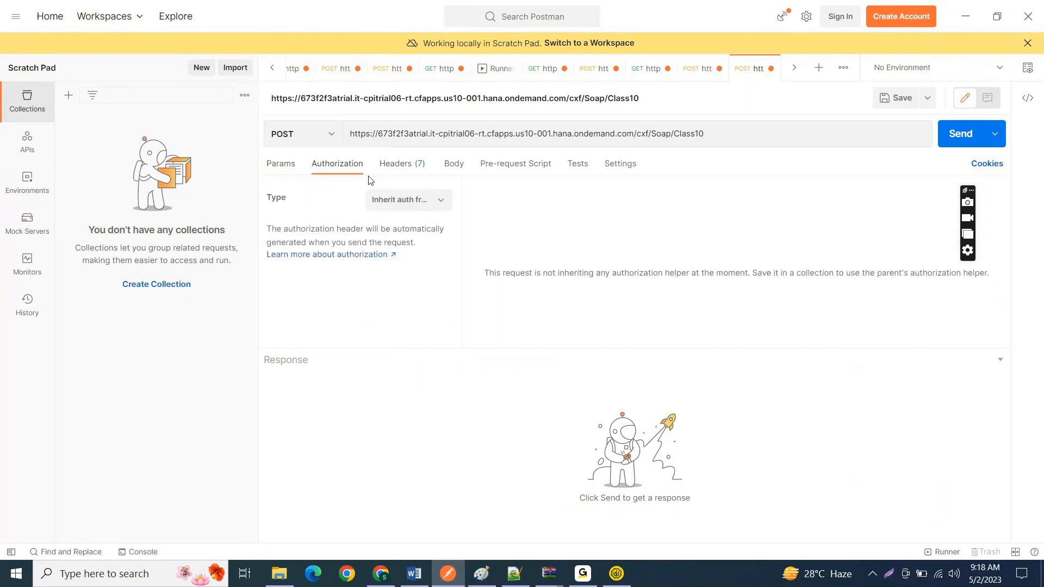
{"action": "left_click", "coordinate": [388, 201]}
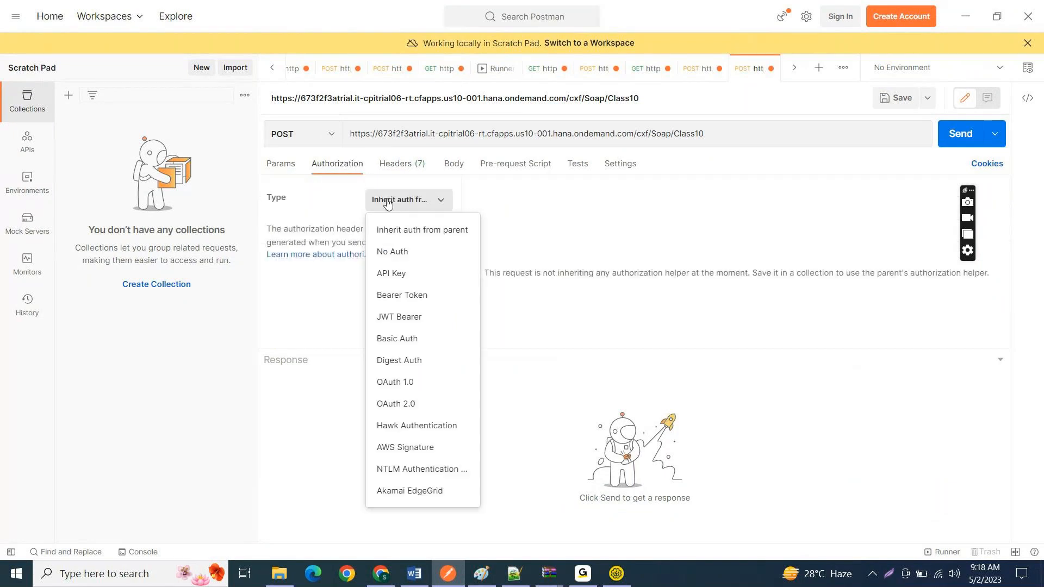
{"action": "left_click", "coordinate": [398, 339]}
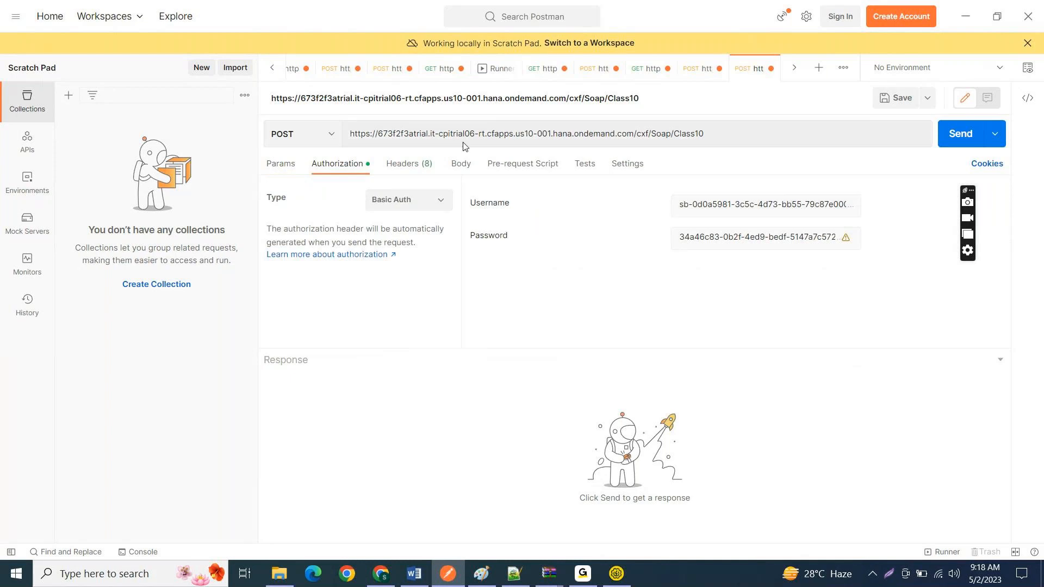
Step: Copy the full SOAP envelope from Request 1 in SoapUI into the Postman request as a raw text body
{"action": "key", "text": "alt+Tab"}
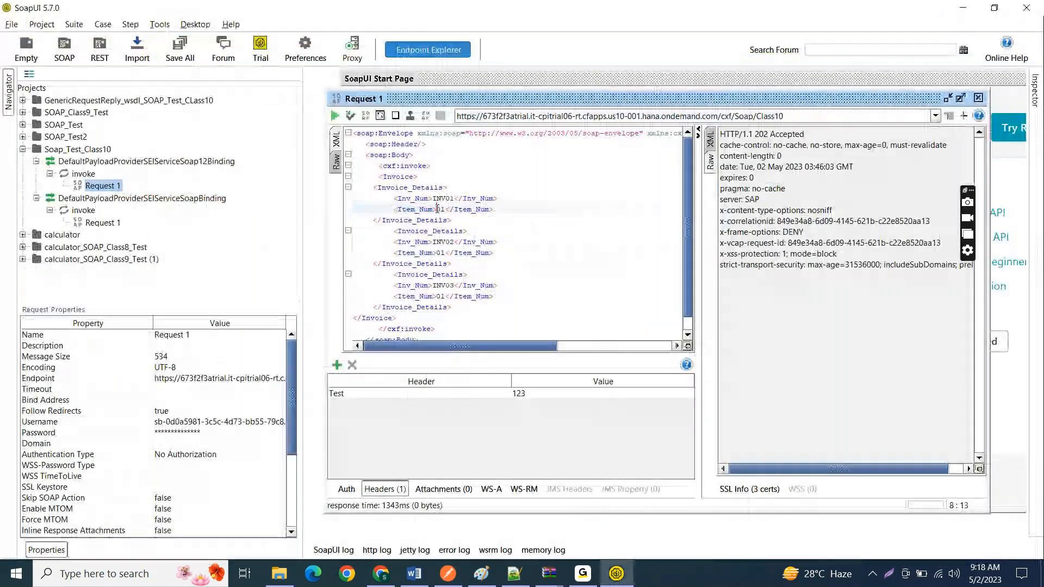
{"action": "key", "text": "ctrl+a"}
{"action": "key", "text": "alt+Tab"}
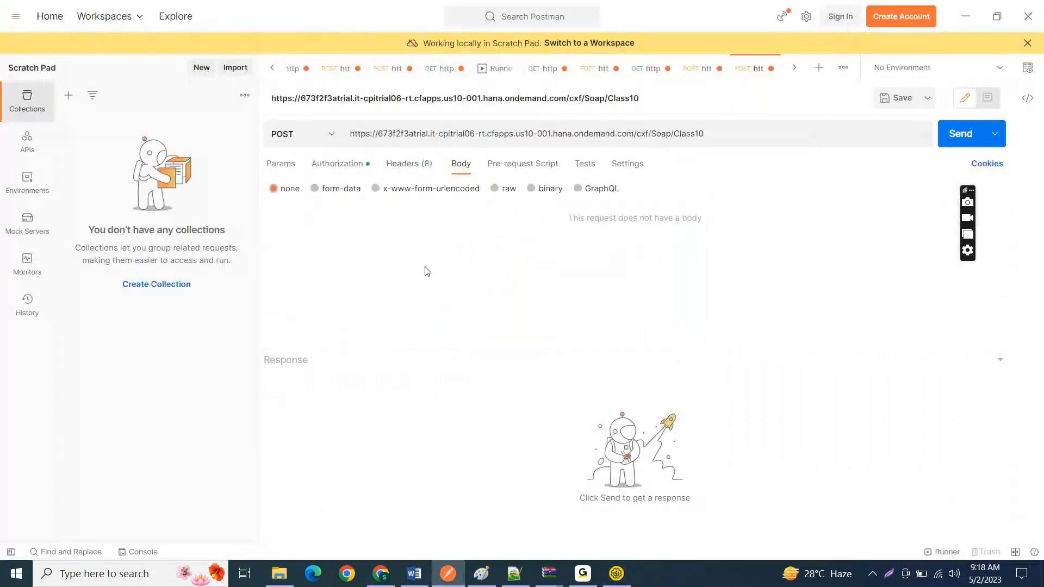
{"action": "left_click", "coordinate": [496, 188]}
{"action": "left_click", "coordinate": [446, 247]}
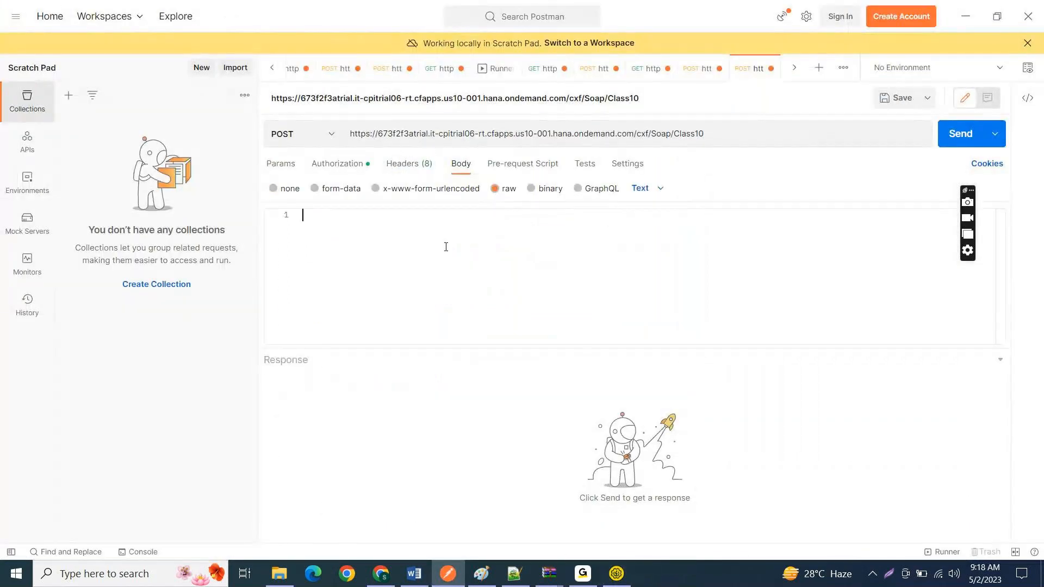
{"action": "key", "text": "ctrl+v"}
{"action": "key", "text": "Up"}
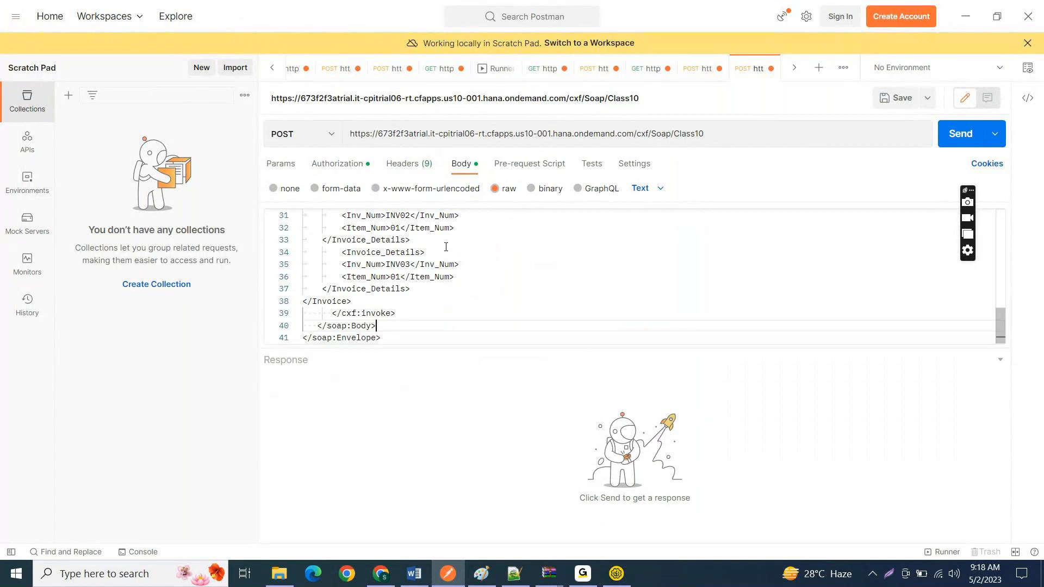
{"action": "key", "text": "Up"}
{"action": "key", "text": "Up"}
{"action": "key", "text": "Up"}
{"action": "key", "text": "Up"}
{"action": "key", "text": "Up"}
{"action": "key", "text": "Up"}
{"action": "key", "text": "Up"}
{"action": "key", "text": "Up"}
{"action": "key", "text": "Up"}
{"action": "key", "text": "Up"}
{"action": "key", "text": "Up"}
{"action": "key", "text": "Up"}
{"action": "key", "text": "Up"}
{"action": "key", "text": "Up"}
{"action": "key", "text": "Up"}
{"action": "key", "text": "Up"}
{"action": "key", "text": "Up"}
{"action": "key", "text": "Up"}
{"action": "key", "text": "Up"}
{"action": "key", "text": "Up"}
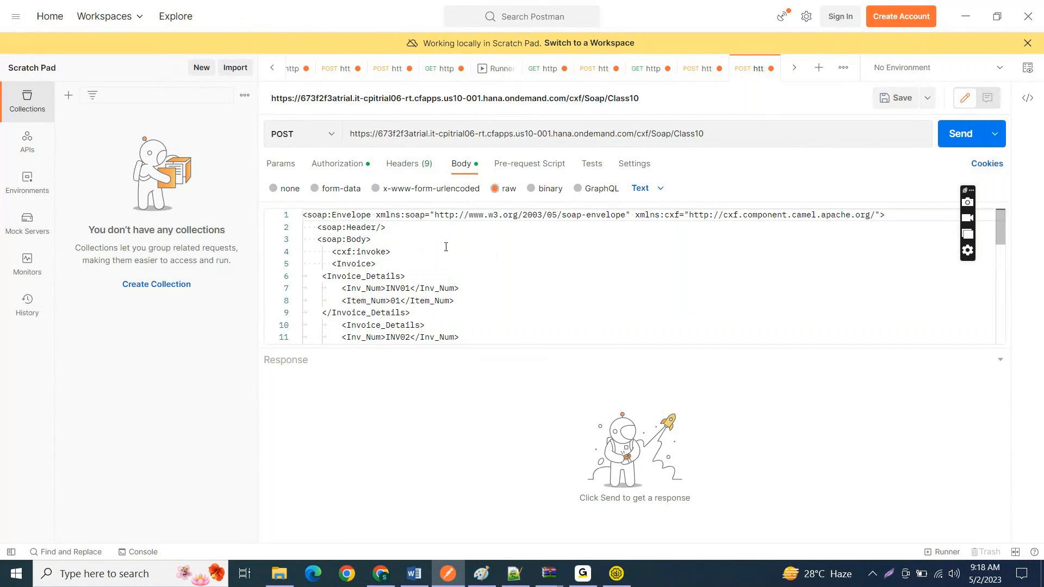
{"action": "key", "text": "shift+Down"}
Step: Switch to the message monitor in Chrome, refresh the IF_SOAP_To_SOAP_Class10 messages and return to the monitoring overview
{"action": "key", "text": "alt+Tab"}
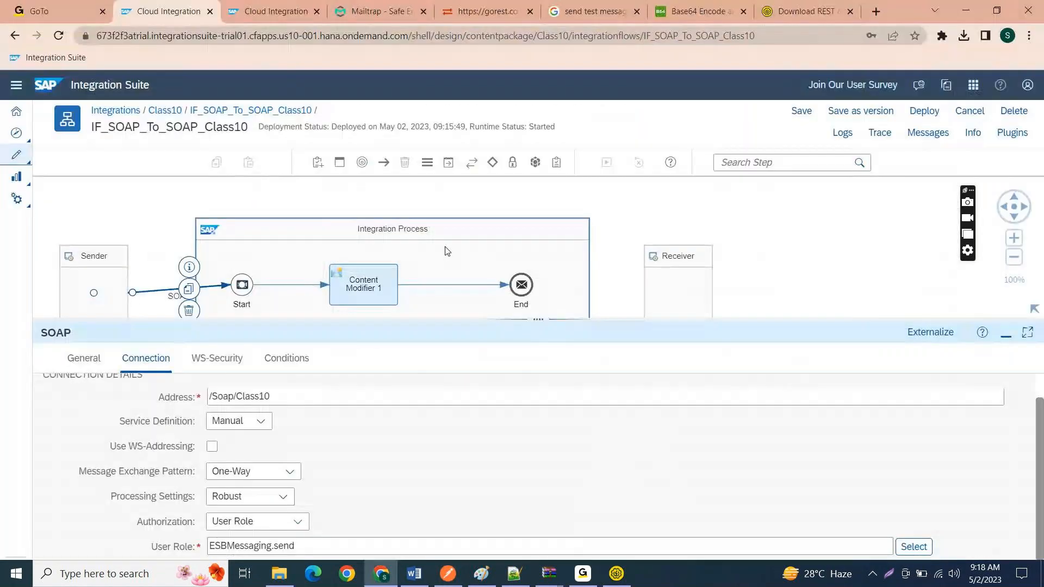
{"action": "key", "text": "ctrl+Tab"}
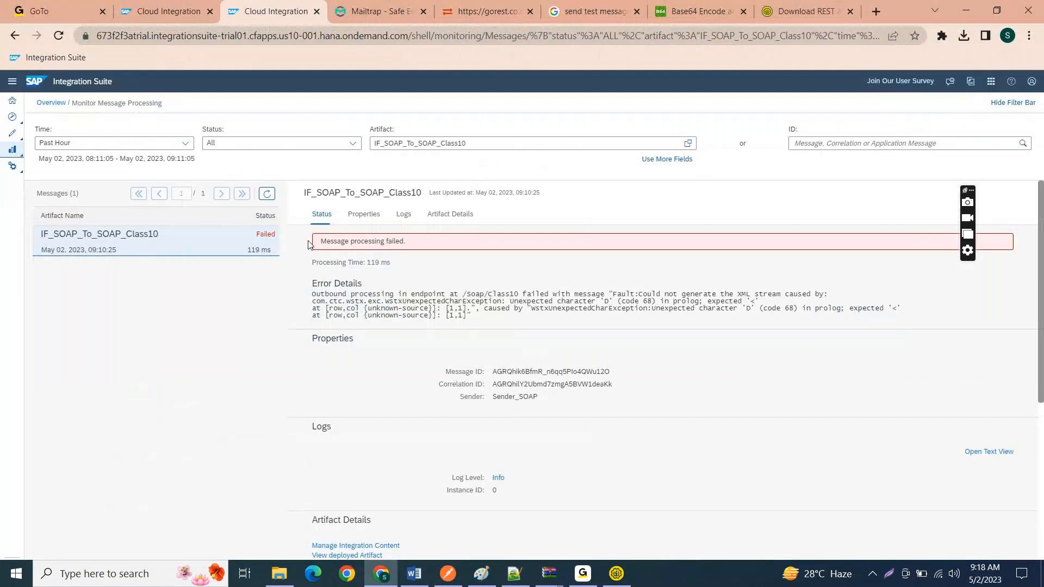
{"action": "key", "text": "ctrl+plus"}
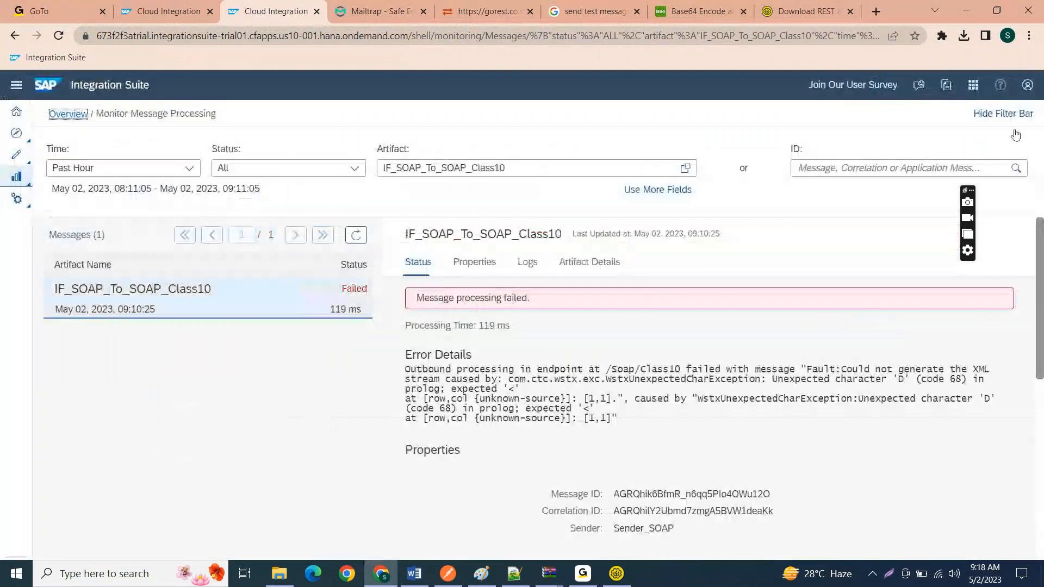
{"action": "left_click", "coordinate": [356, 235]}
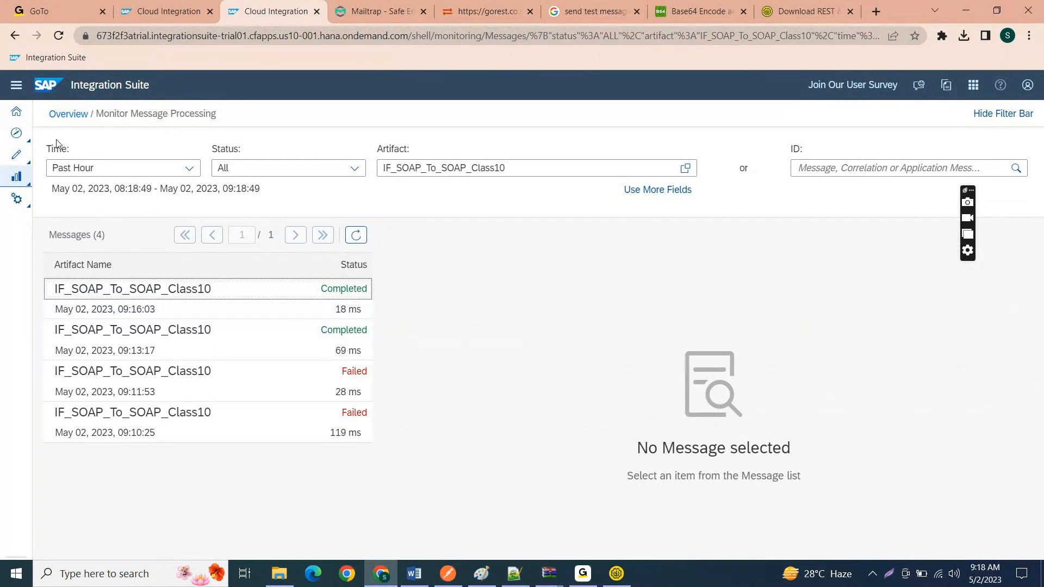
{"action": "left_click", "coordinate": [64, 120]}
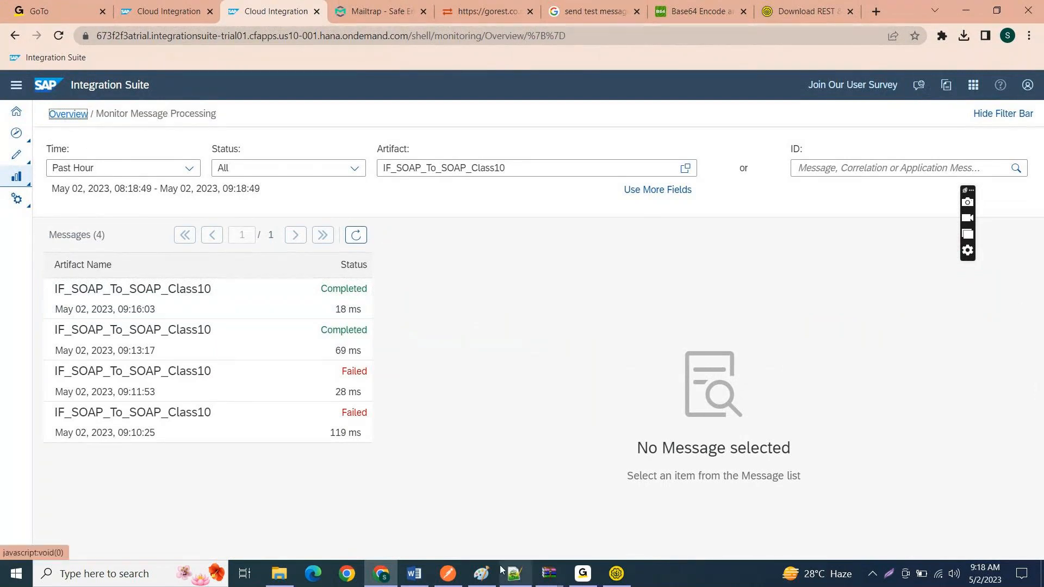
Step: Examine the SOAP envelope in the Postman body and in SoapUI's Request 1, including its namespace declarations and closing tags
{"action": "left_click", "coordinate": [457, 578]}
{"action": "left_click", "coordinate": [431, 263]}
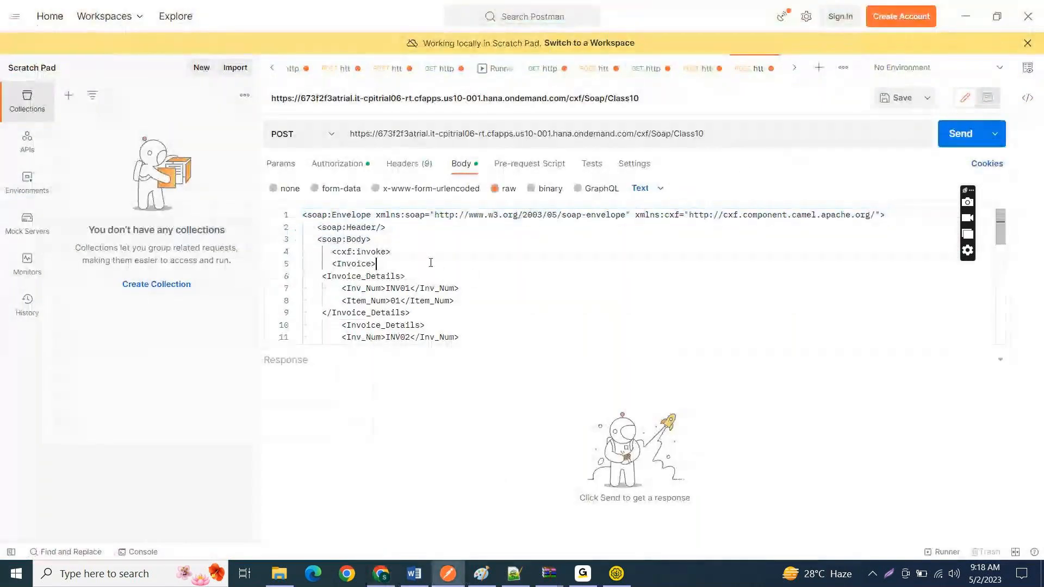
{"action": "left_click", "coordinate": [964, 9]}
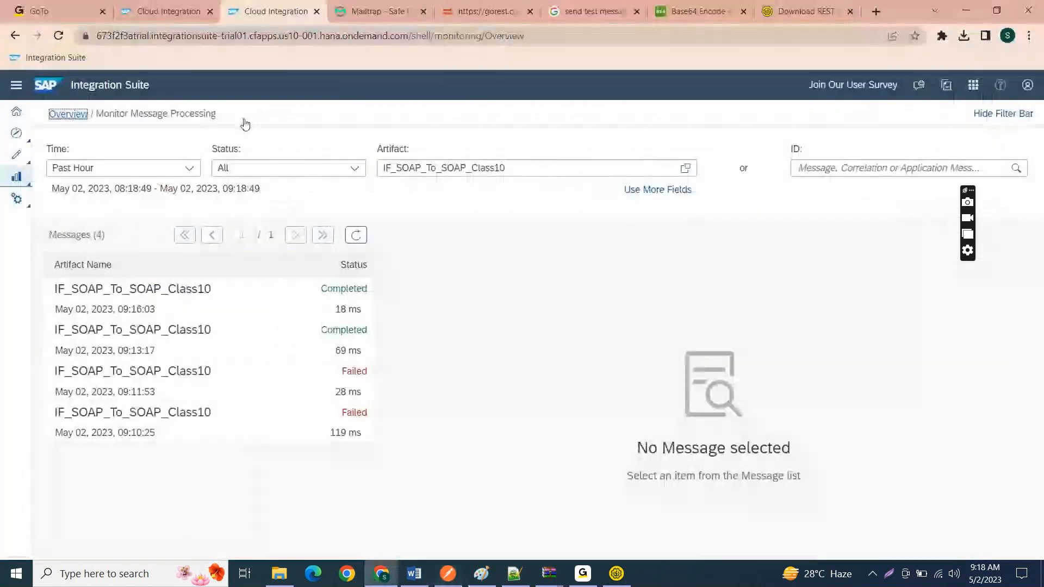
{"action": "left_click", "coordinate": [615, 573]}
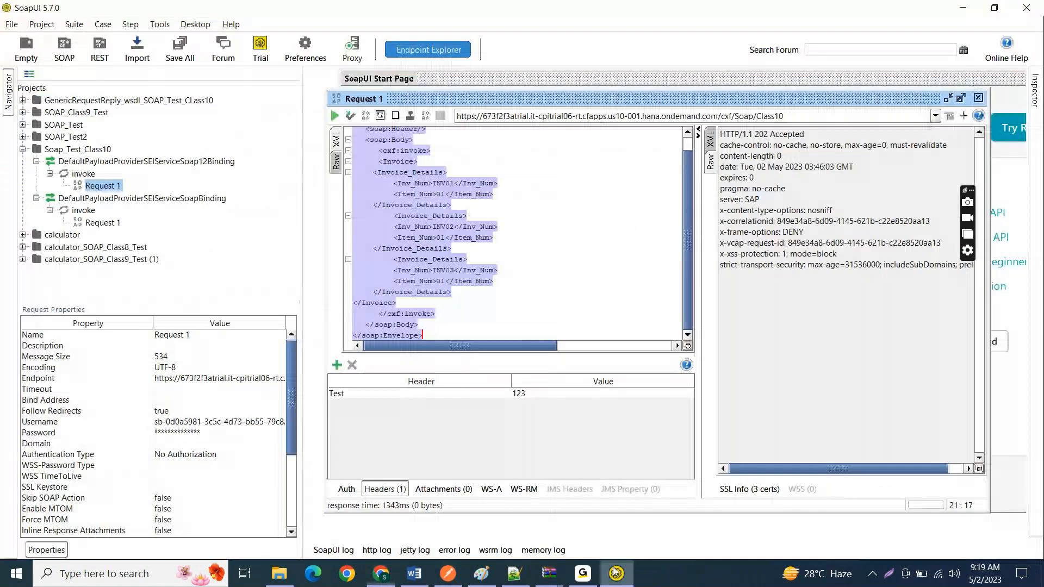
{"action": "left_click", "coordinate": [437, 130]}
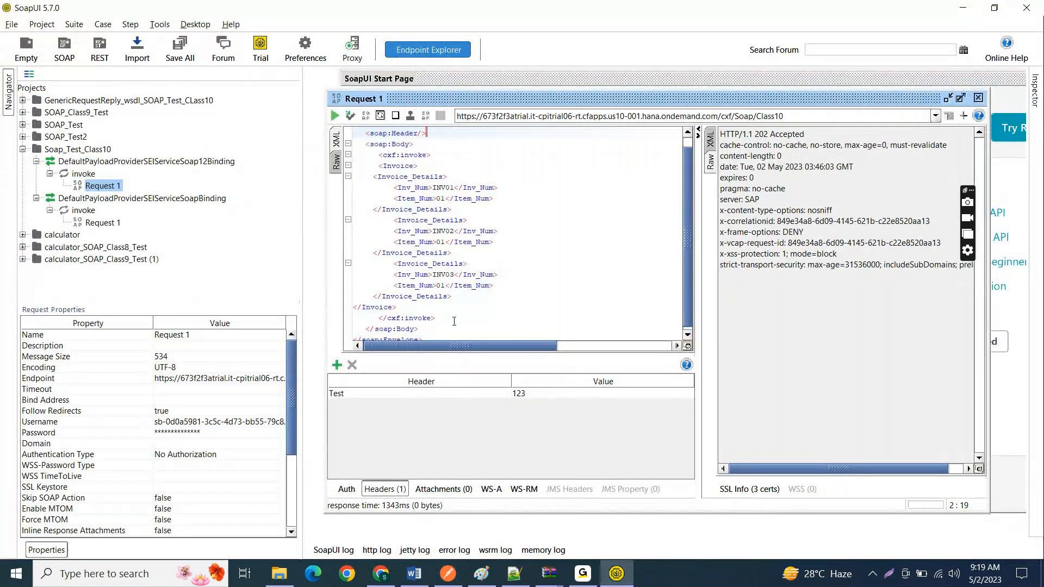
{"action": "left_click", "coordinate": [433, 329]}
{"action": "scroll", "coordinate": [679, 221], "scroll_direction": "up", "scroll_amount": 1}
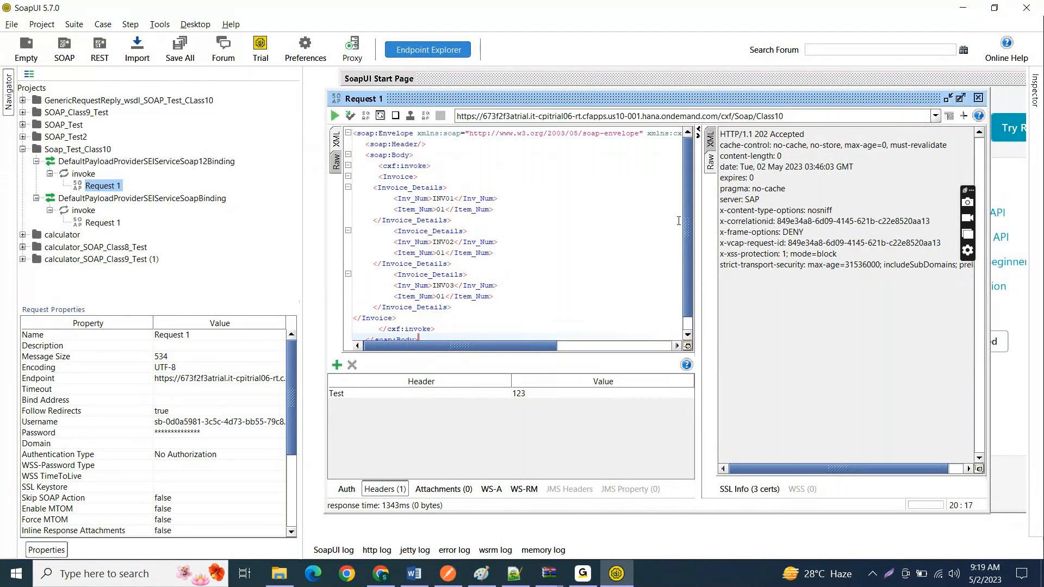
{"action": "left_click", "coordinate": [353, 135]}
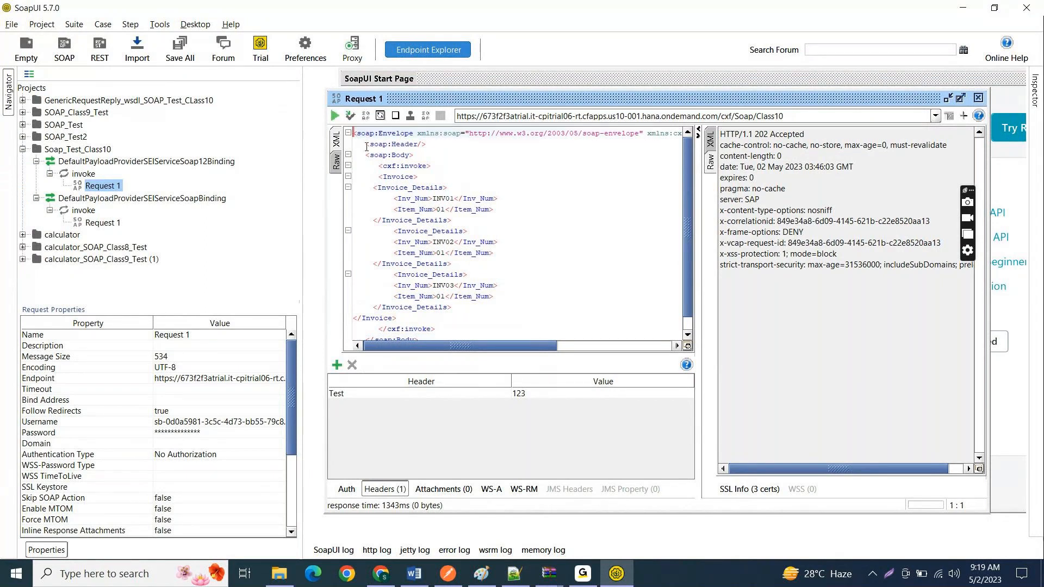
{"action": "key", "text": "shift+End"}
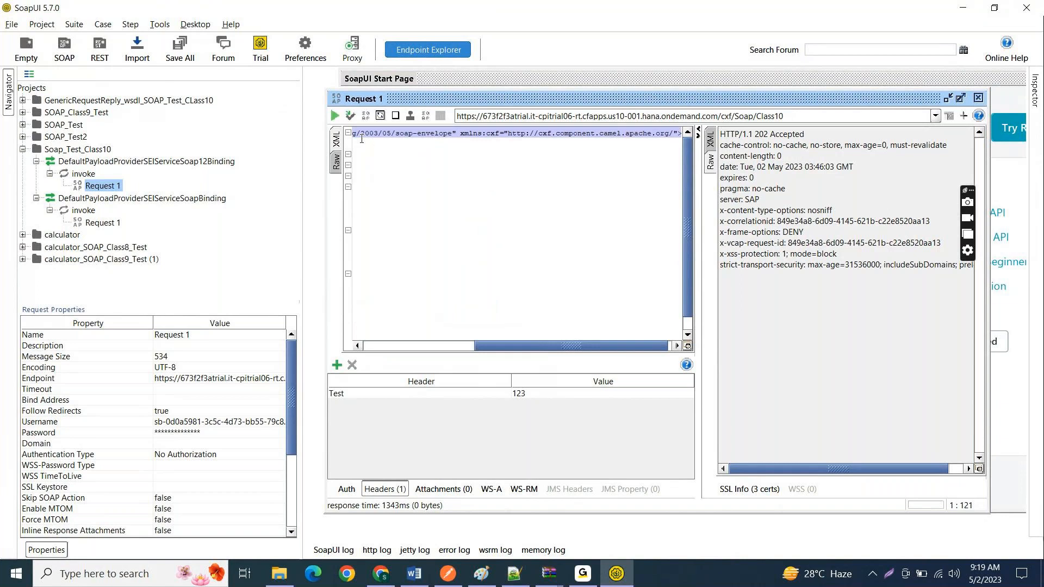
{"action": "key", "text": "Home"}
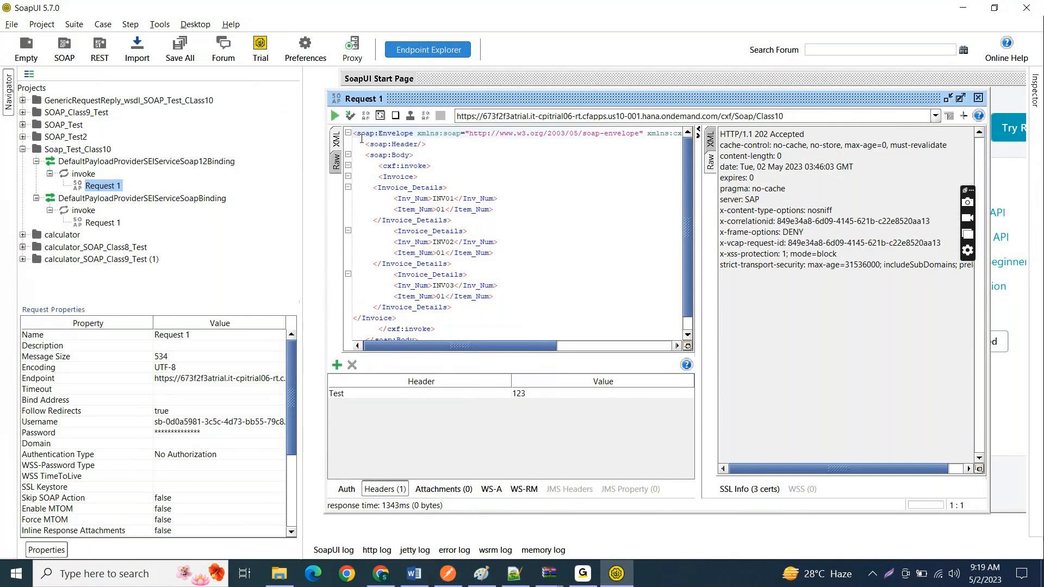
Step: Switch back to the monitoring overview in Chrome, list all integration content and set the IF_SOAP_To_SOAP_Class10 log level to Trace
{"action": "key", "text": "alt+Tab"}
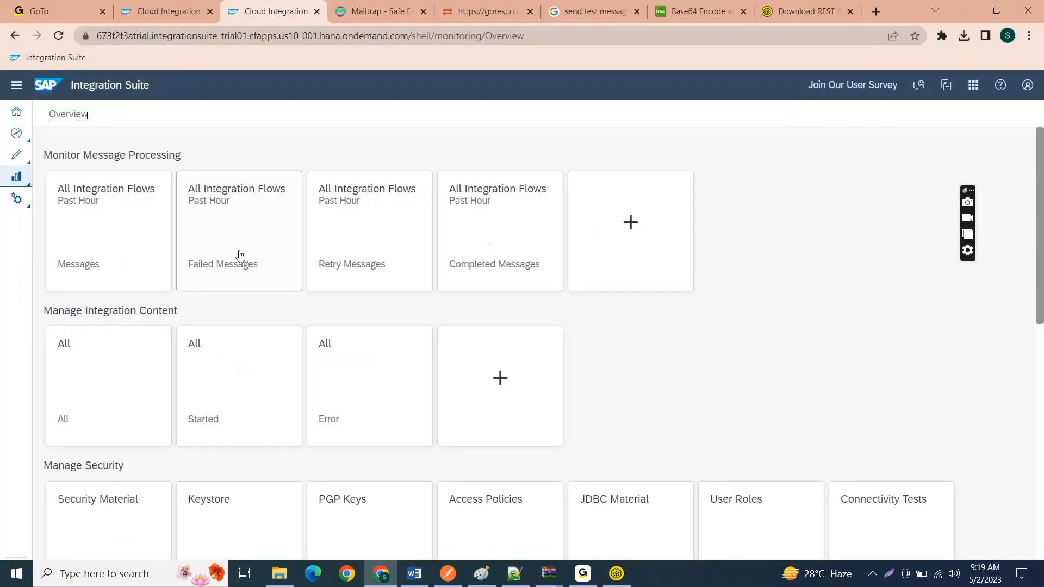
{"action": "left_click", "coordinate": [123, 349]}
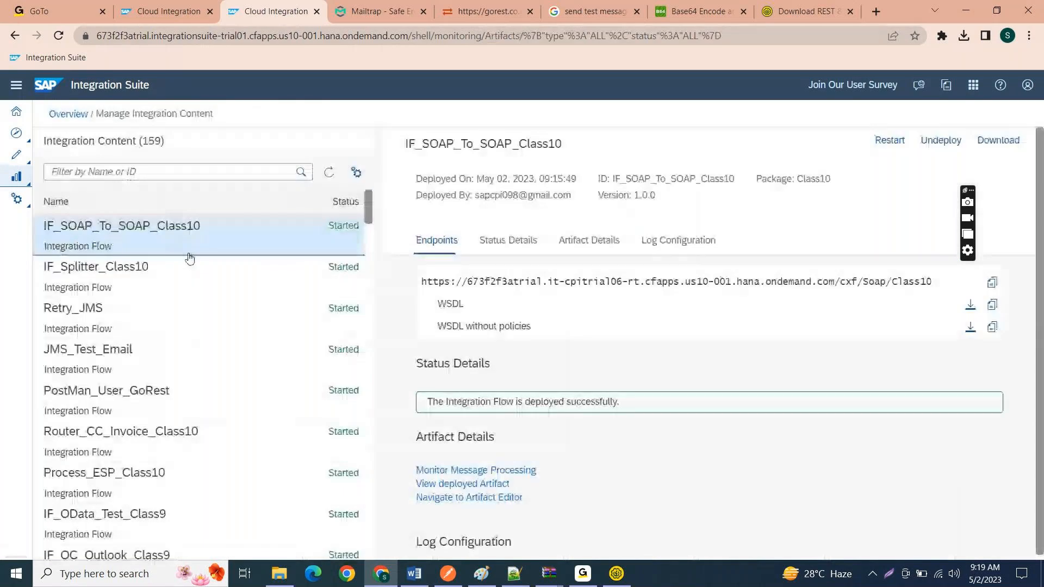
{"action": "scroll", "coordinate": [576, 448], "scroll_direction": "down", "scroll_amount": 3}
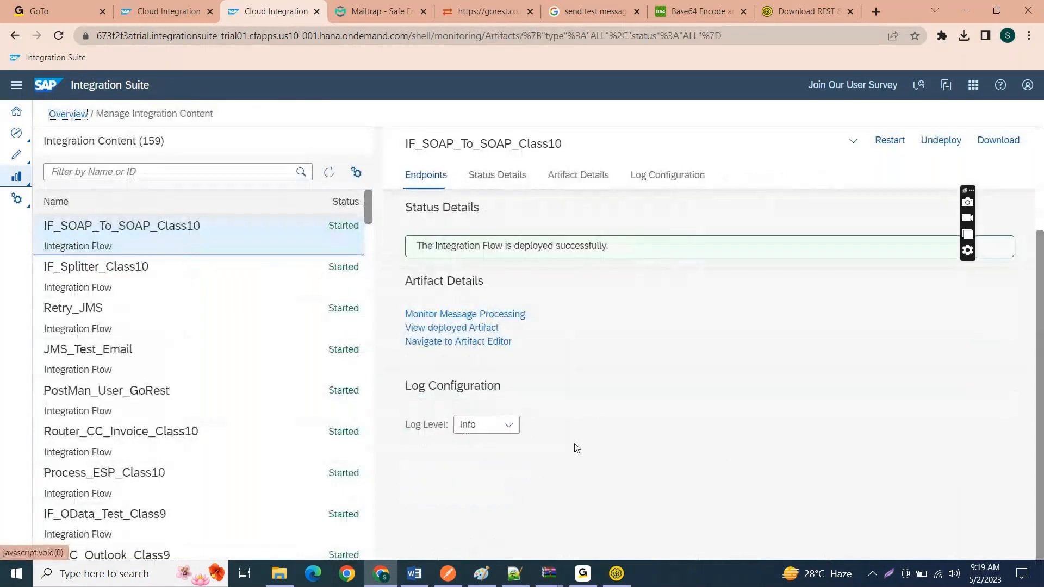
{"action": "left_click", "coordinate": [509, 425]}
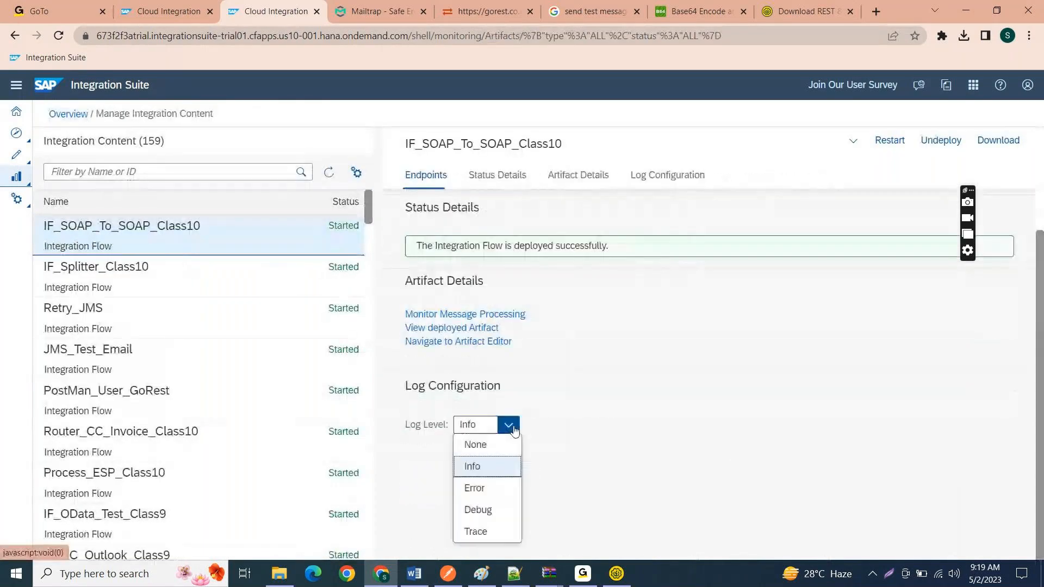
{"action": "left_click", "coordinate": [477, 531]}
{"action": "left_click", "coordinate": [592, 357]}
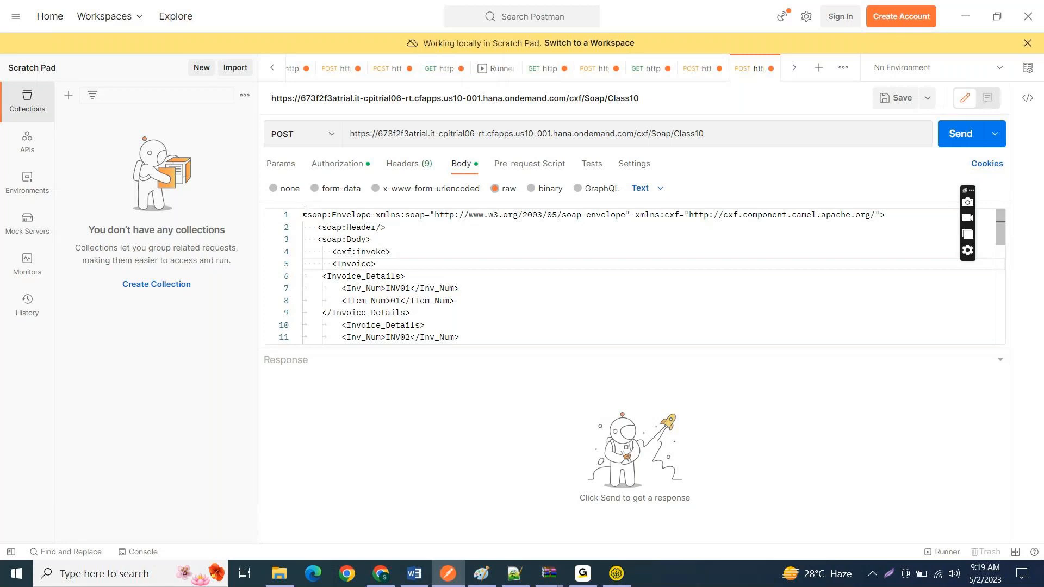
Step: Examine the opening envelope, header and body tags and the closing tags of the SOAP message in the Postman body
{"action": "left_click_drag", "start_coordinate": [372, 240], "coordinate": [294, 215]}
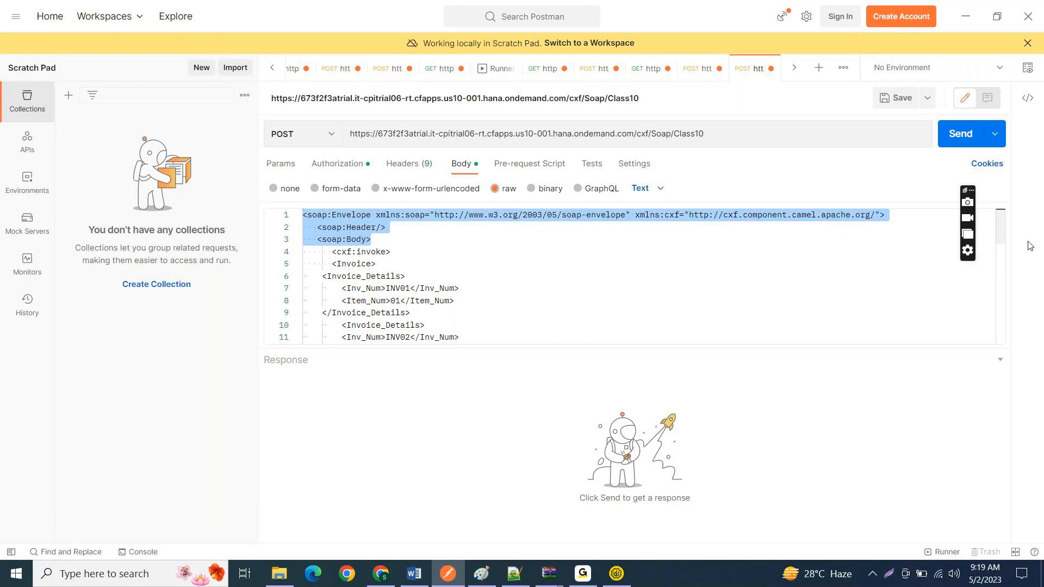
{"action": "left_click_drag", "start_coordinate": [998, 234], "coordinate": [1005, 341]}
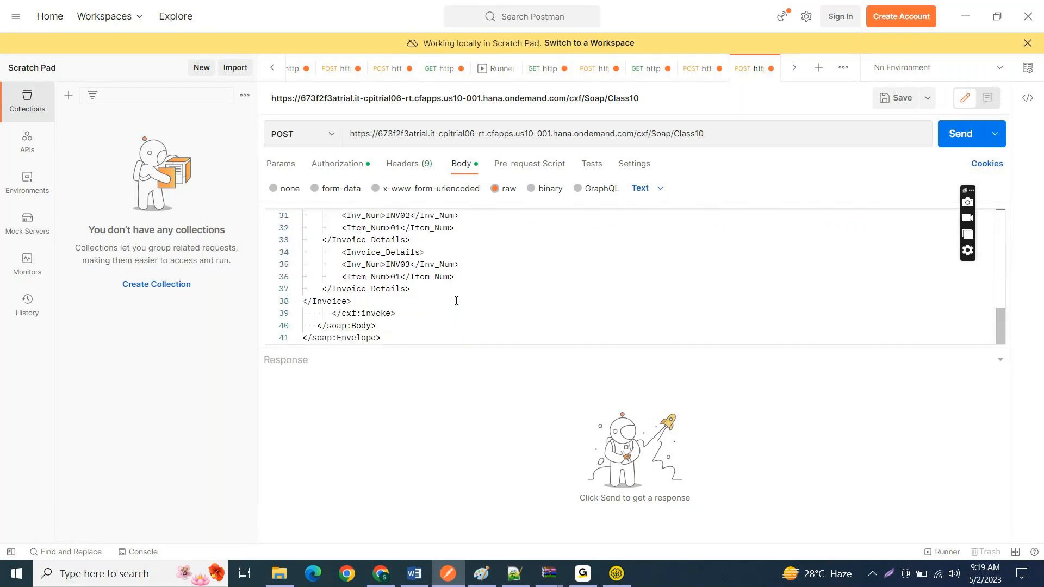
{"action": "left_click", "coordinate": [396, 289]}
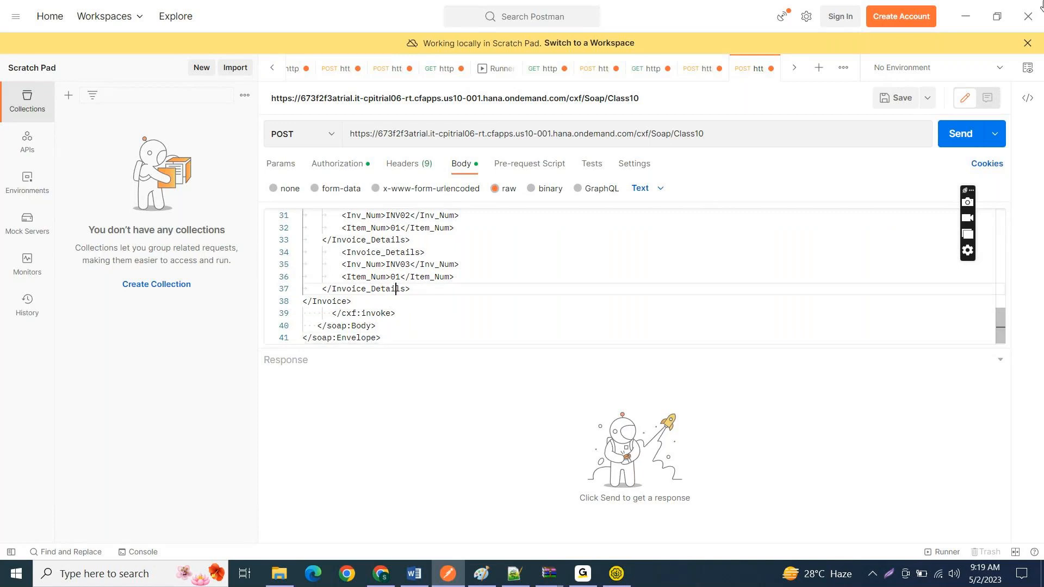
Step: Switch back to the IF_SOAP_To_SOAP_Class10 integration content page in Chrome and reload it
{"action": "left_click", "coordinate": [965, 15]}
{"action": "key", "text": "Return"}
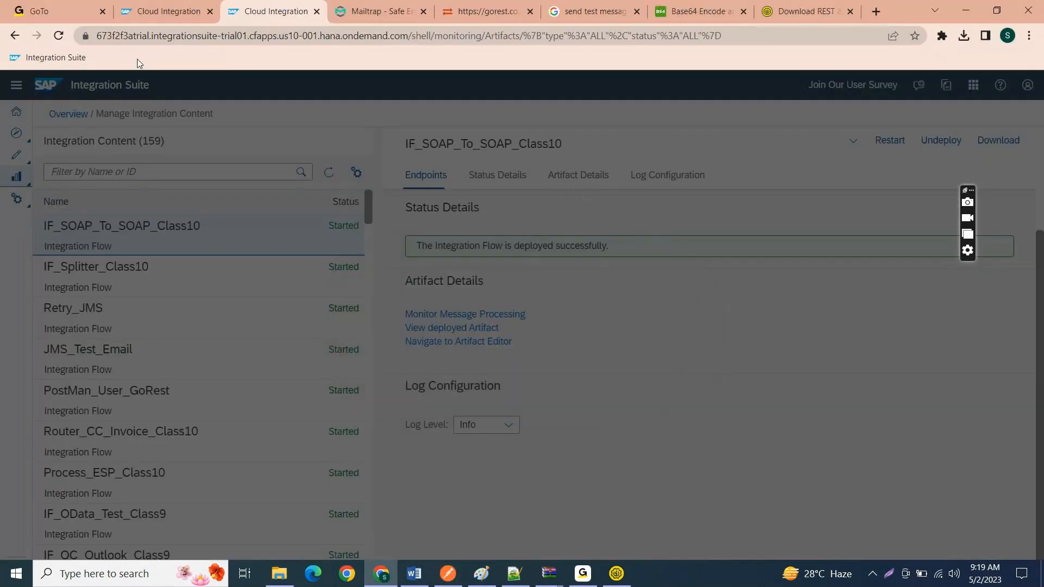
{"action": "left_click", "coordinate": [60, 36]}
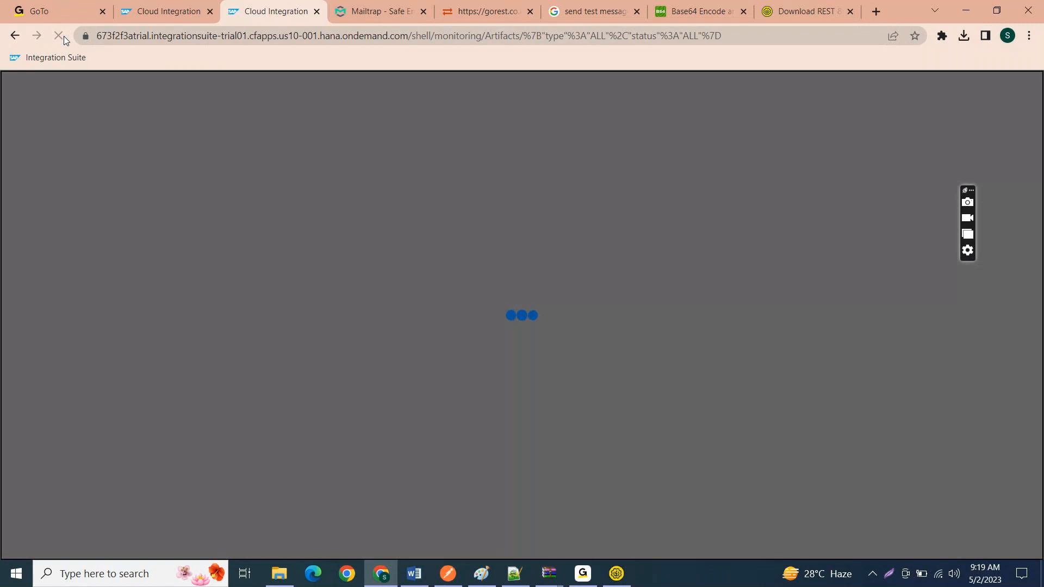
Step: Switch to SoapUI, open Request 1 under DefaultPayloadProviderSEIServiceSoapBinding and inspect the cxf:invoke element in its envelope
{"action": "mouse_move", "coordinate": [616, 574]}
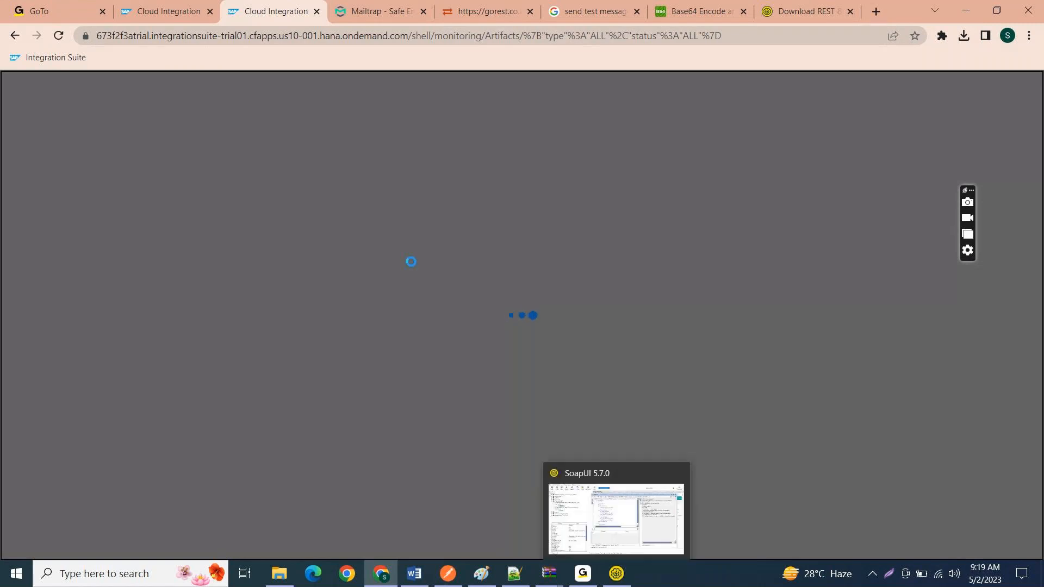
{"action": "left_click", "coordinate": [634, 536]}
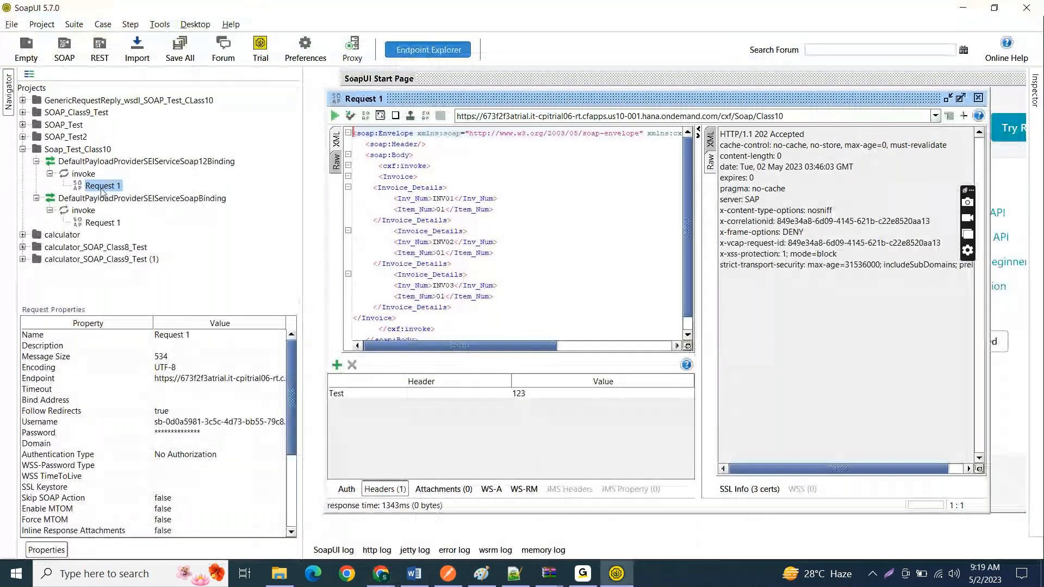
{"action": "double_click", "coordinate": [103, 222]}
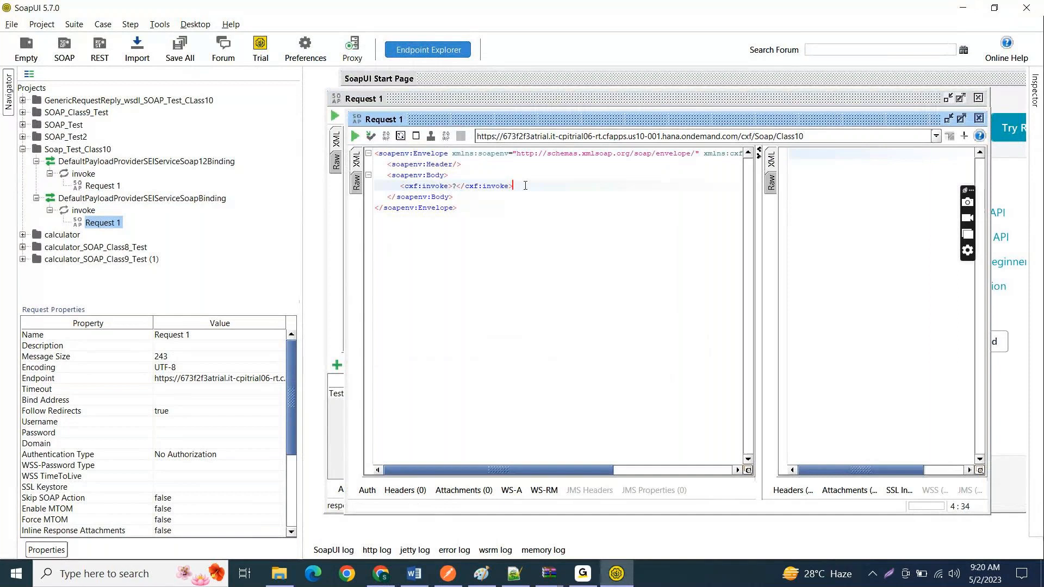
{"action": "mouse_move", "coordinate": [512, 186]}
{"action": "left_mouse_down"}
{"action": "mouse_move", "coordinate": [402, 185]}
{"action": "mouse_move", "coordinate": [513, 187]}
{"action": "left_mouse_up"}
{"action": "left_click", "coordinate": [402, 185]}
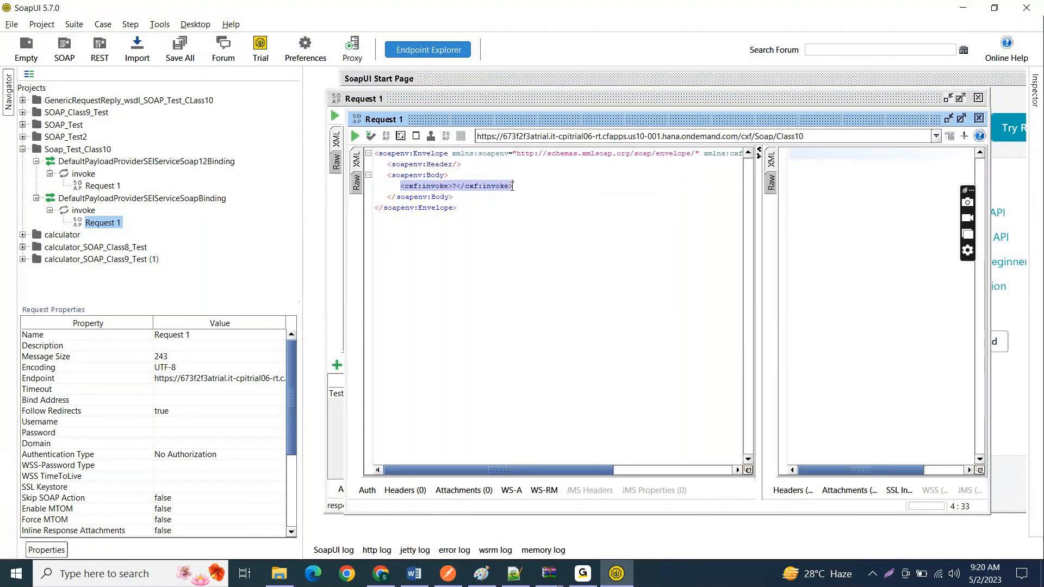
{"action": "left_click", "coordinate": [527, 187]}
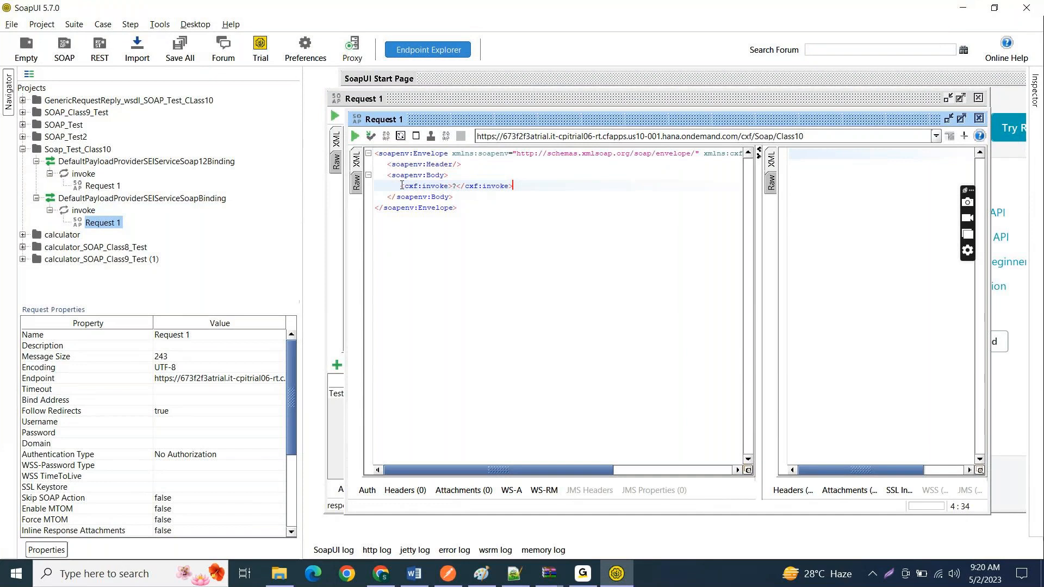
{"action": "left_click_drag", "start_coordinate": [402, 185], "coordinate": [513, 186]}
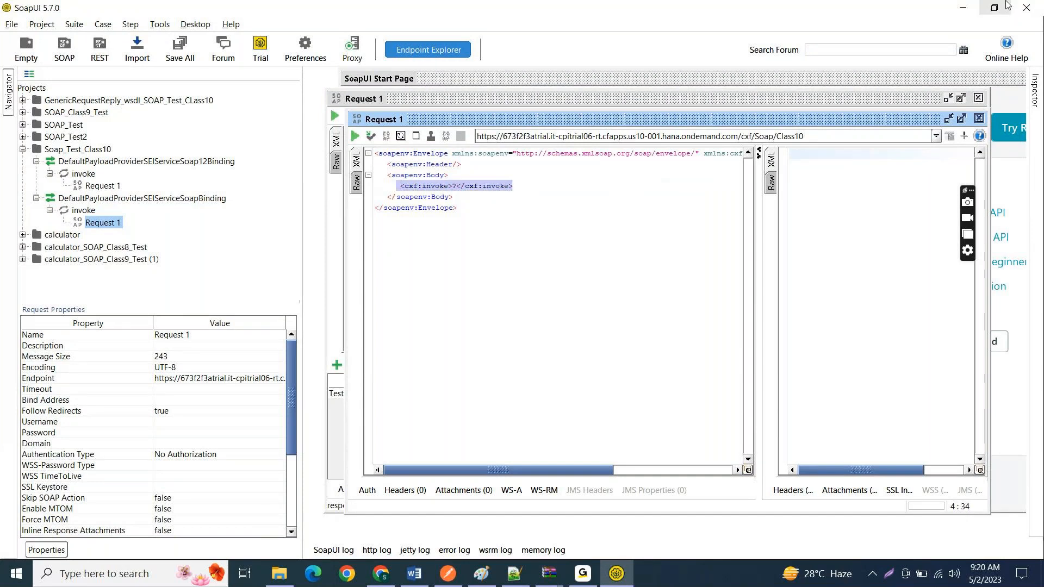
Step: Return to the integration content page in Chrome and change the IF_SOAP_To_SOAP_Class10 log level to Trace
{"action": "left_click", "coordinate": [964, 7]}
{"action": "scroll", "coordinate": [707, 407], "scroll_direction": "down", "scroll_amount": 6}
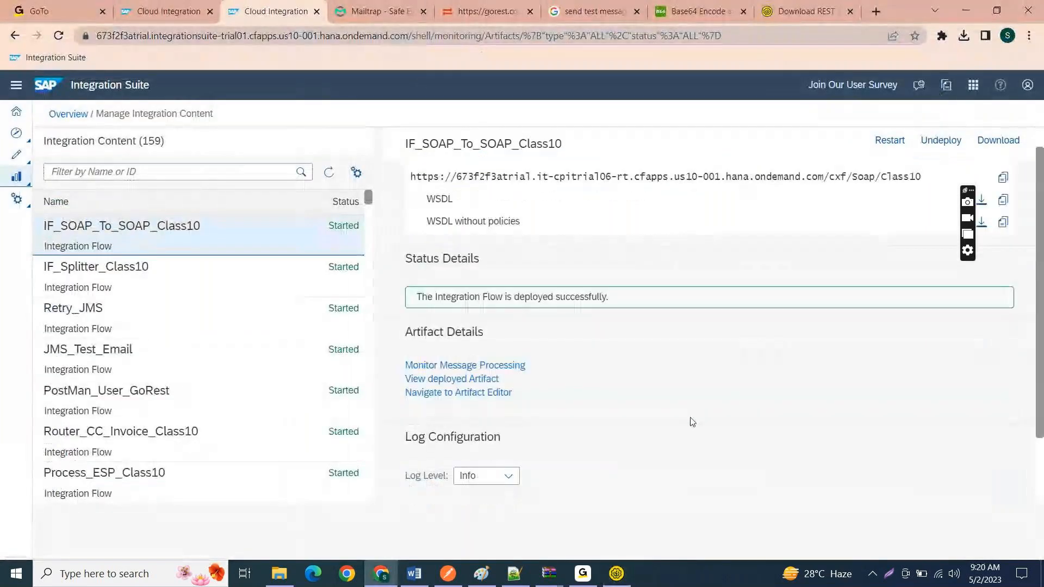
{"action": "left_click", "coordinate": [509, 244]}
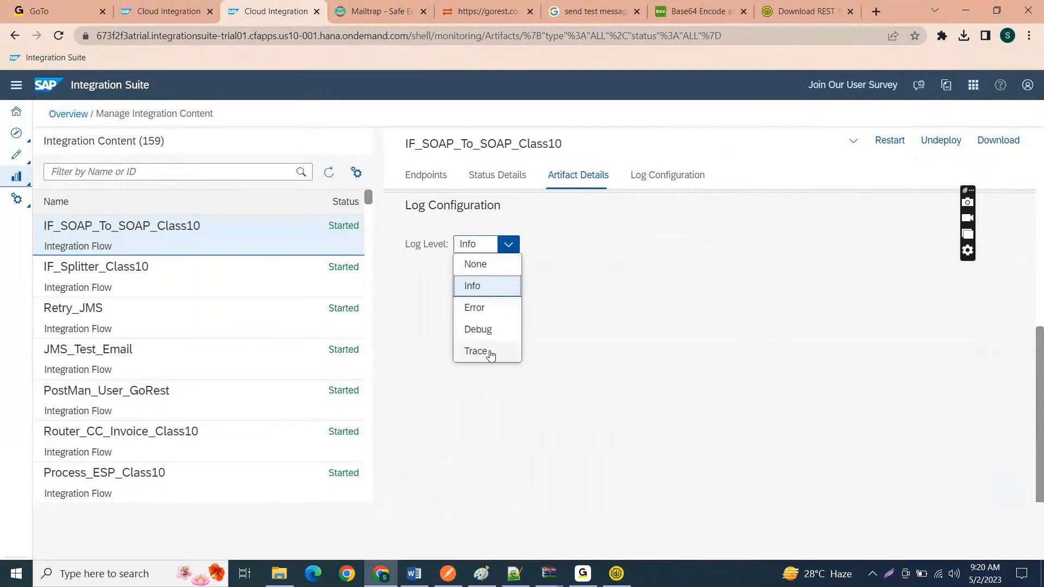
{"action": "left_click", "coordinate": [490, 354]}
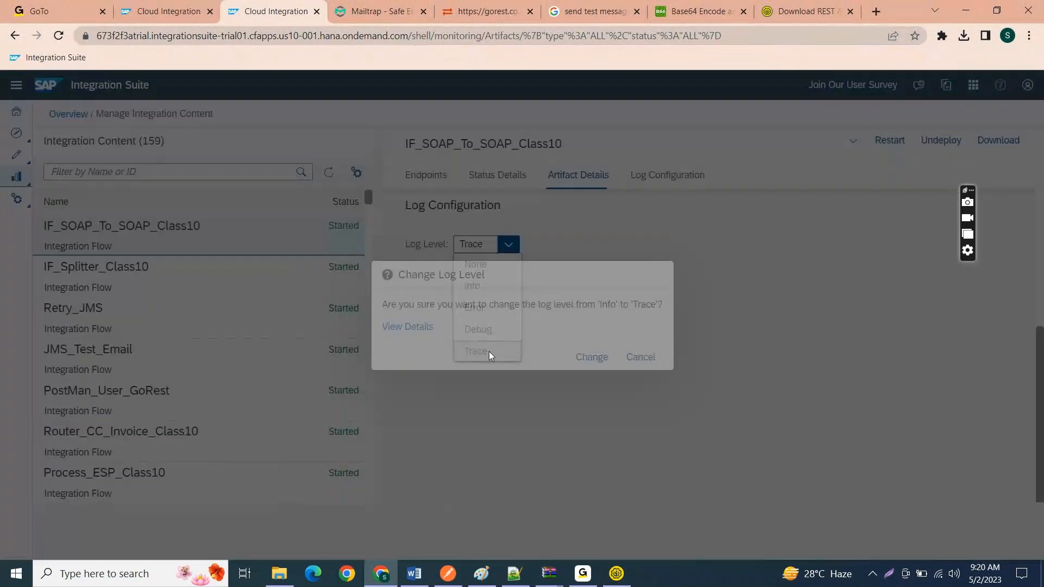
{"action": "left_click", "coordinate": [591, 359]}
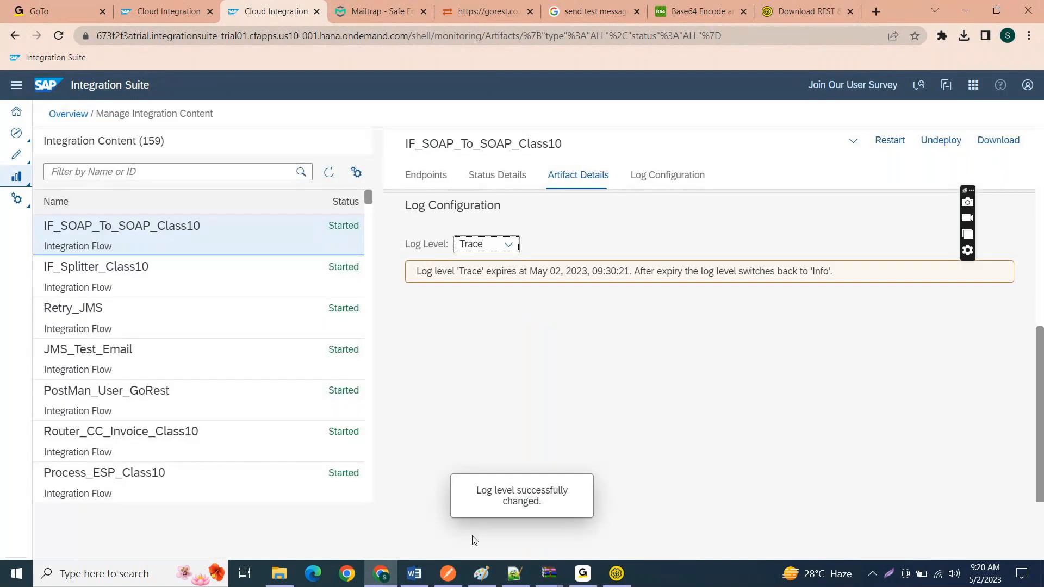
Step: Switch to Postman and set the raw request body's format to XML
{"action": "key", "text": "alt+Tab"}
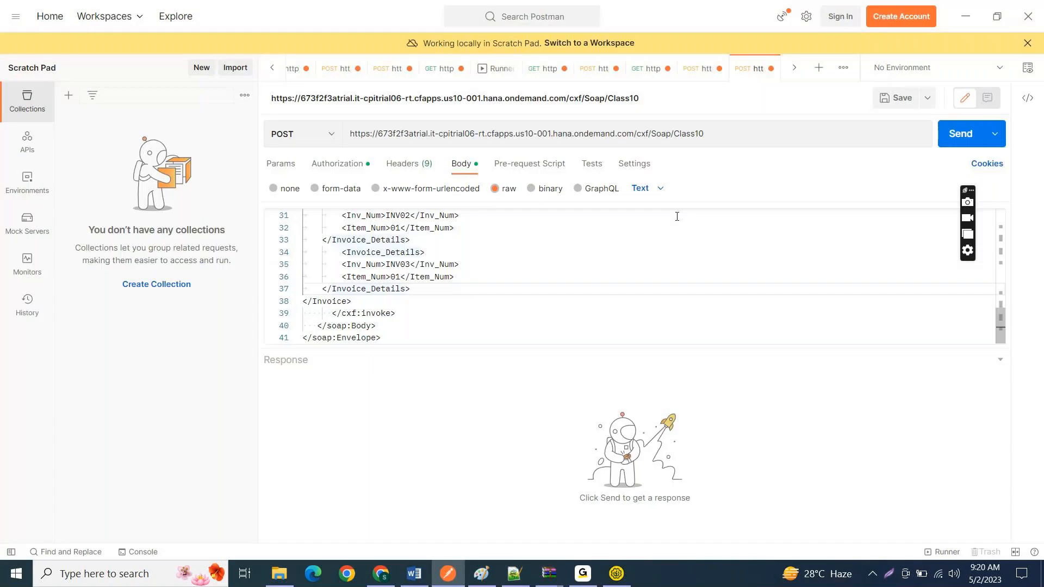
{"action": "left_click", "coordinate": [656, 189]}
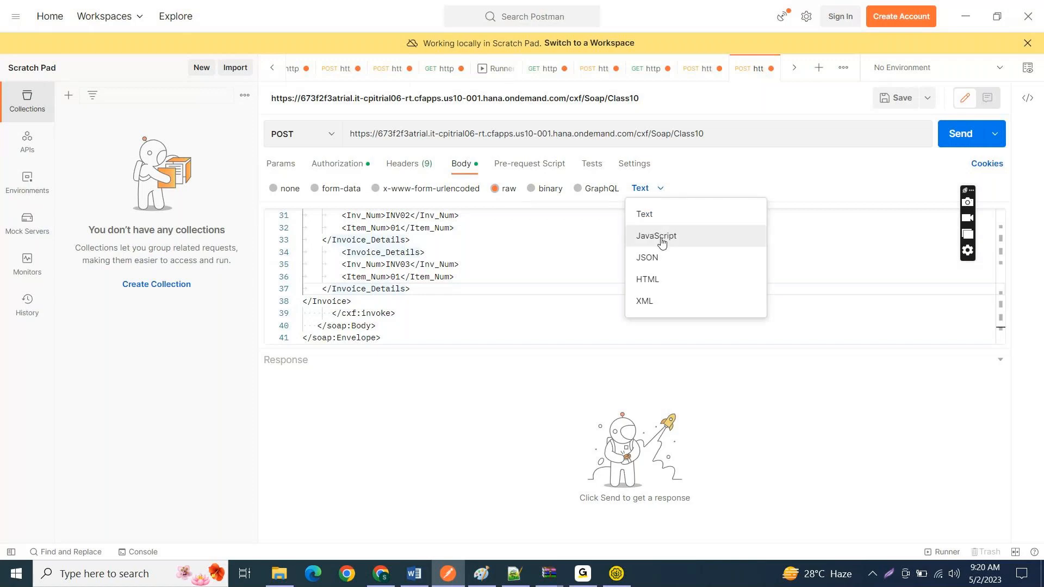
{"action": "left_click", "coordinate": [647, 302]}
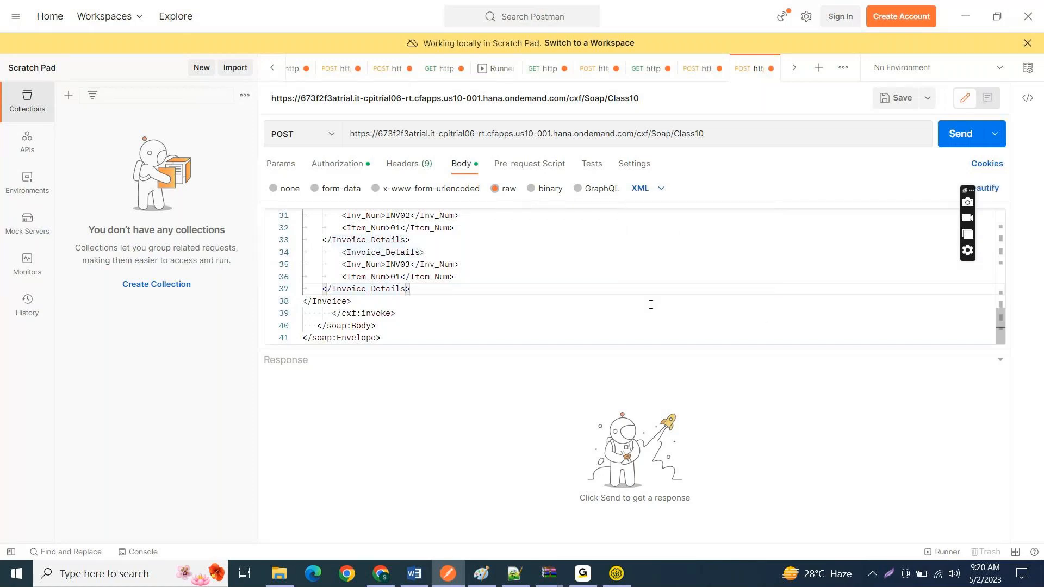
{"action": "left_click", "coordinate": [610, 233]}
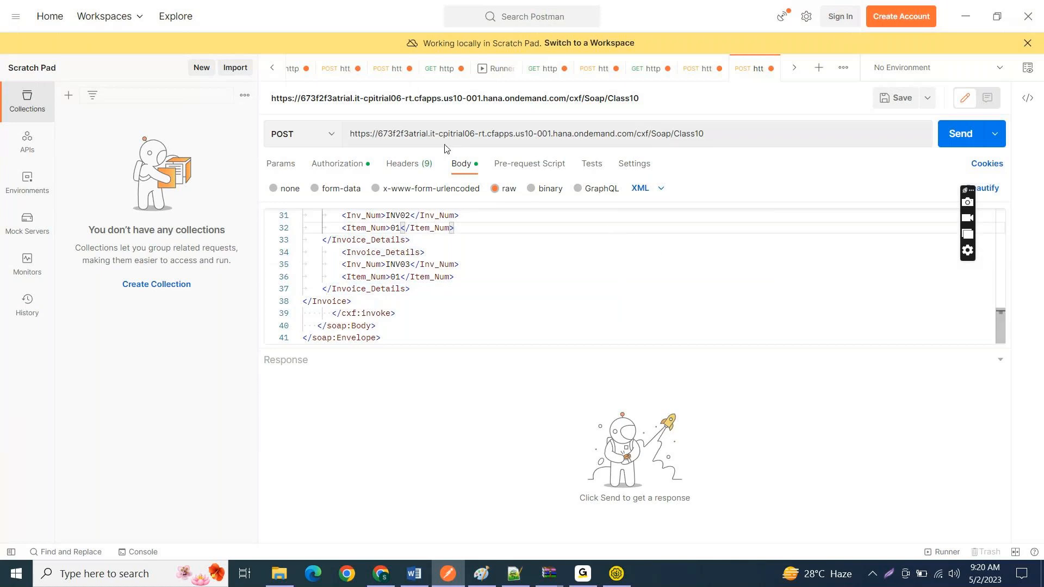
Step: Check the request's authorization and SOAP envelope body, and send the POST request to the /cxf/Soap/Class10 endpoint
{"action": "left_click", "coordinate": [339, 164]}
{"action": "left_click", "coordinate": [454, 168]}
{"action": "left_click_drag", "start_coordinate": [1004, 340], "coordinate": [1003, 226]}
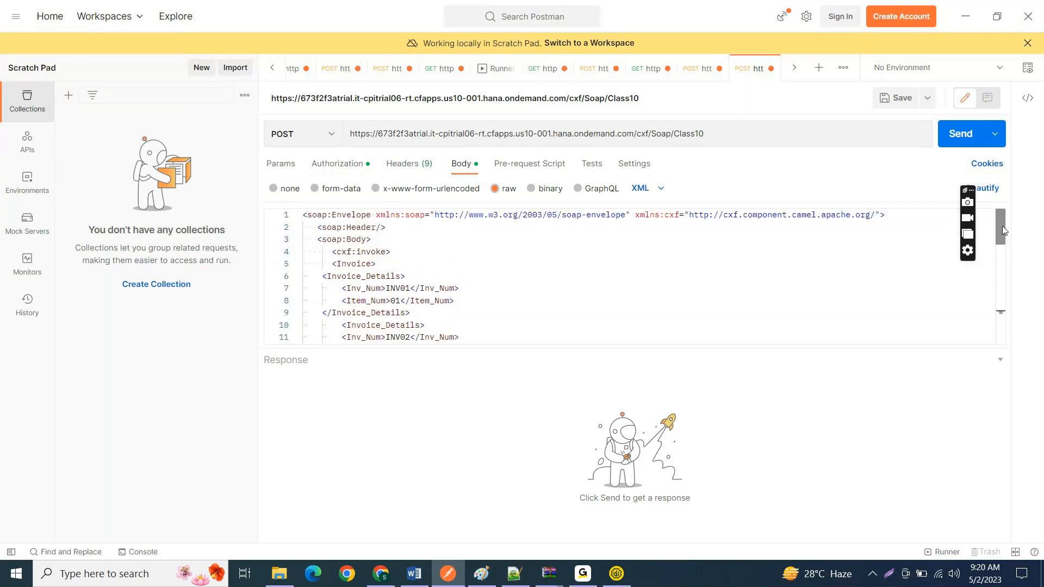
{"action": "left_click", "coordinate": [961, 139]}
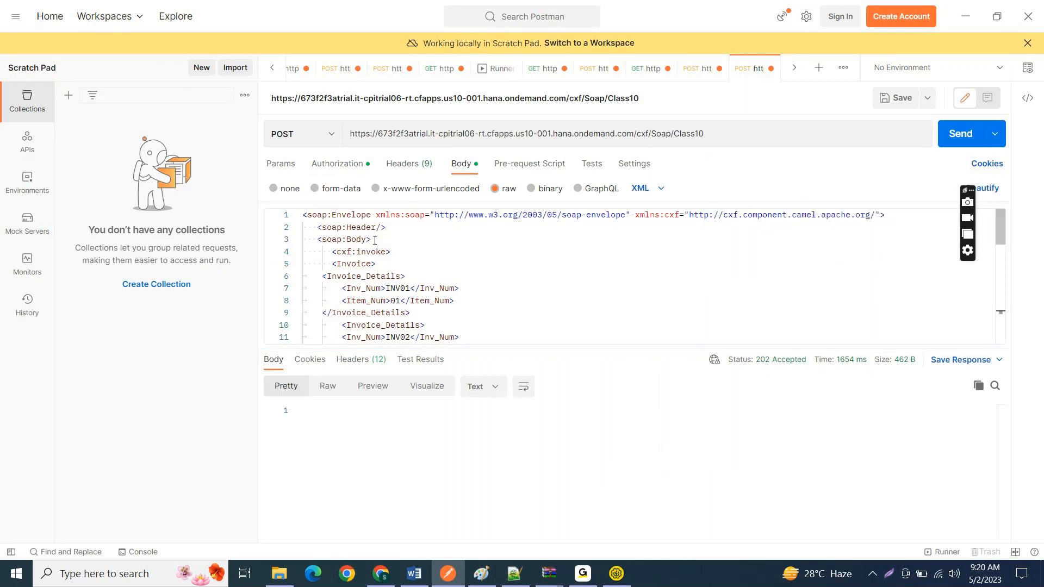
Step: Try to remove the first soap:Envelope, soap:Header and soap:Body lines from the body that holds the envelope twice
{"action": "left_click_drag", "start_coordinate": [375, 240], "coordinate": [253, 200]}
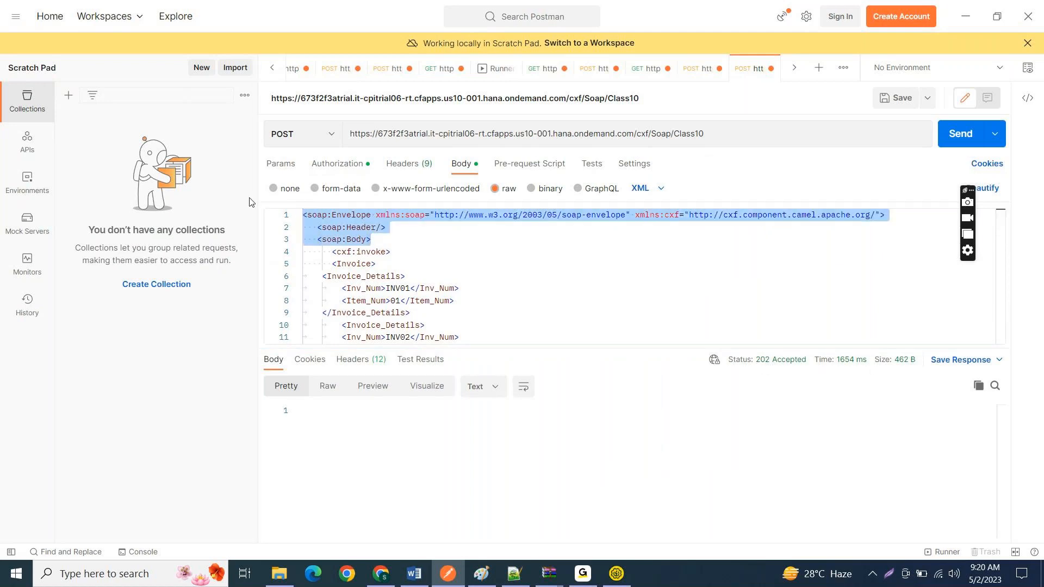
{"action": "key", "text": "BackSpace"}
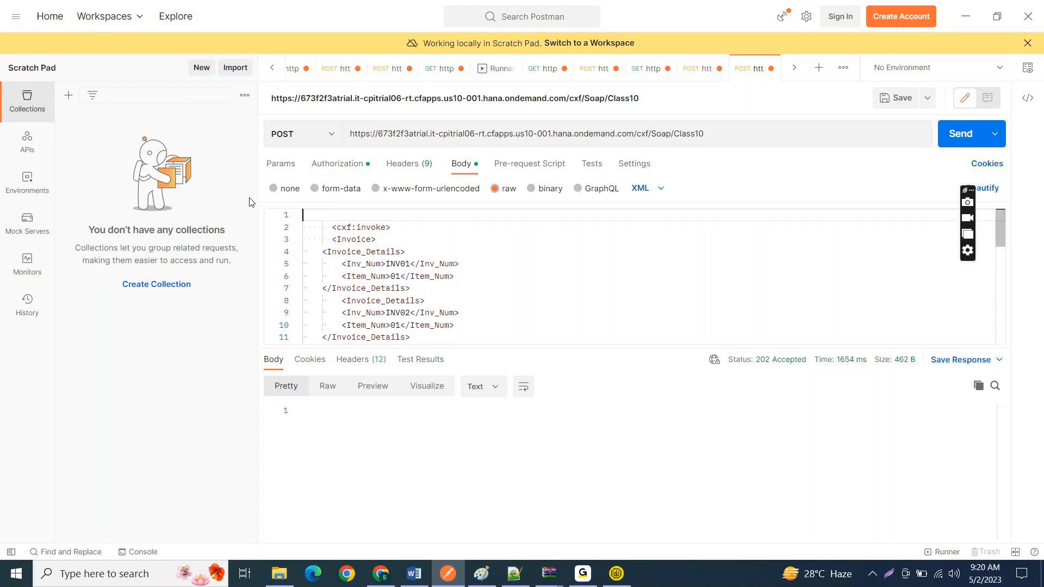
{"action": "key", "text": "Delete"}
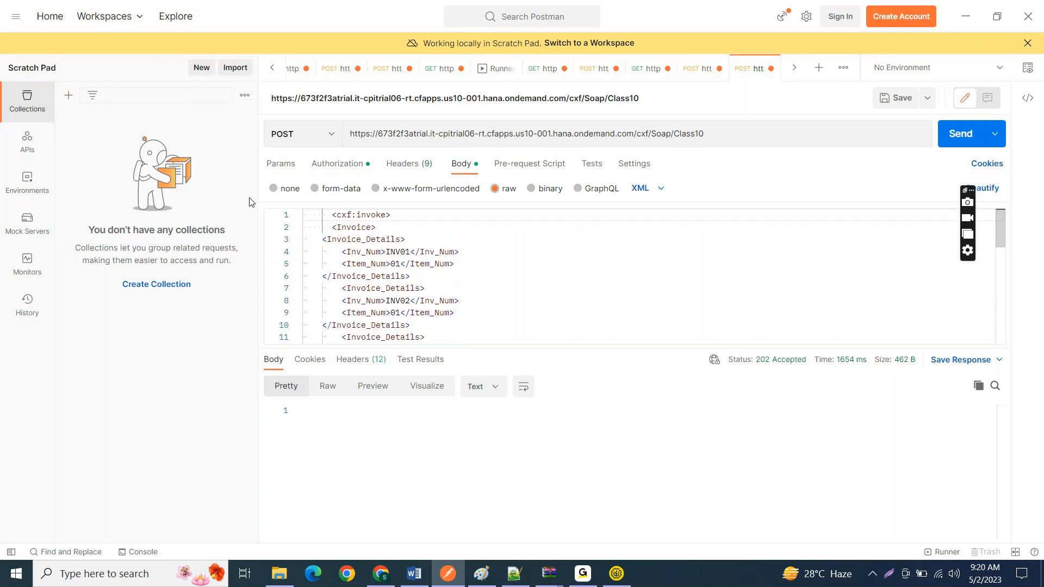
{"action": "left_click_drag", "start_coordinate": [1001, 236], "coordinate": [998, 298]}
{"action": "left_click", "coordinate": [595, 270]}
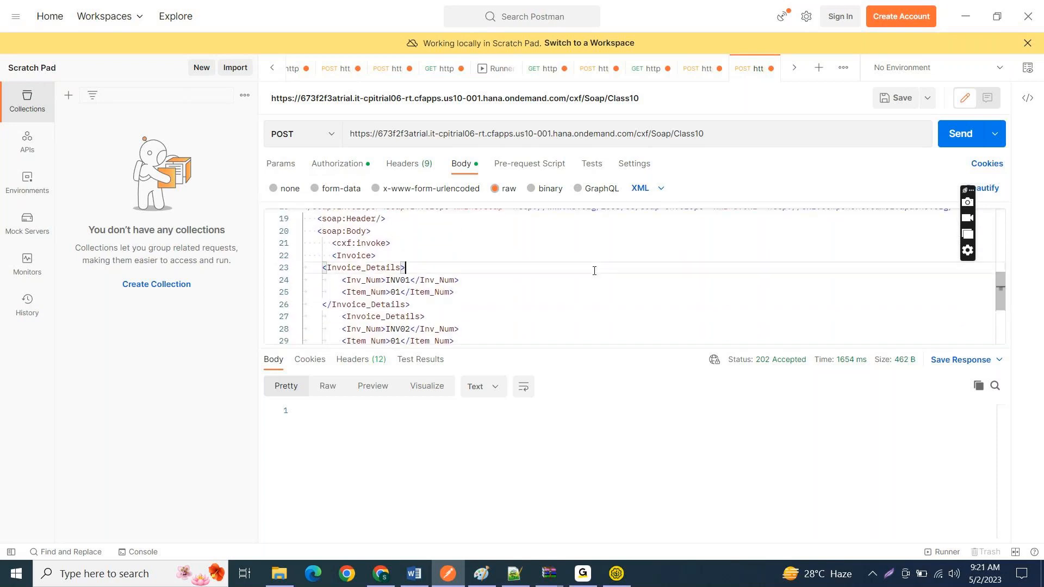
Step: Undo the body edits back to an empty body and paste a single copy of the SOAP envelope
{"action": "key", "text": "ctrl+z"}
{"action": "key", "text": "ctrl+z"}
{"action": "key", "text": "ctrl+z"}
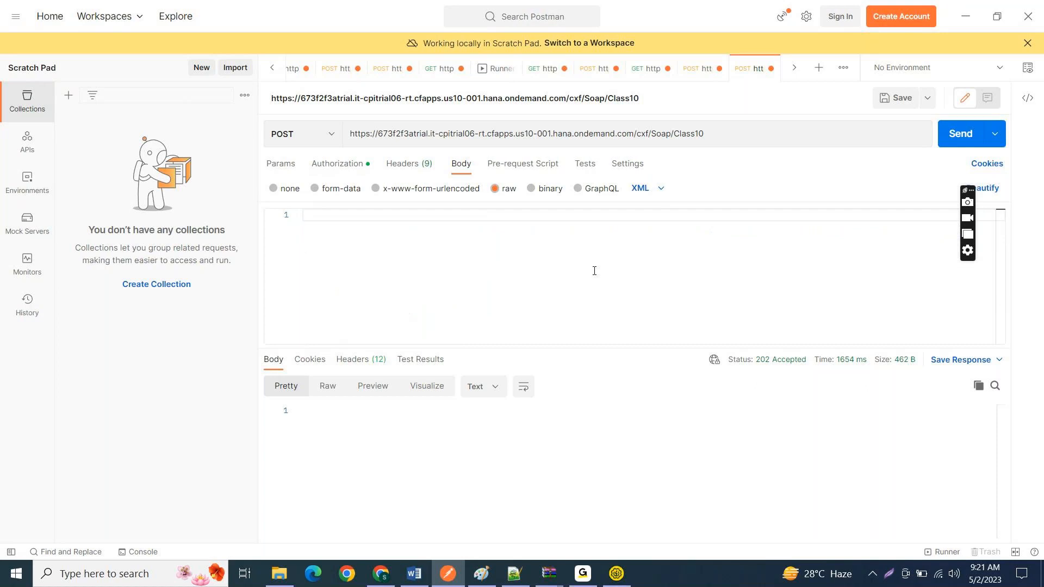
{"action": "key", "text": "ctrl+v"}
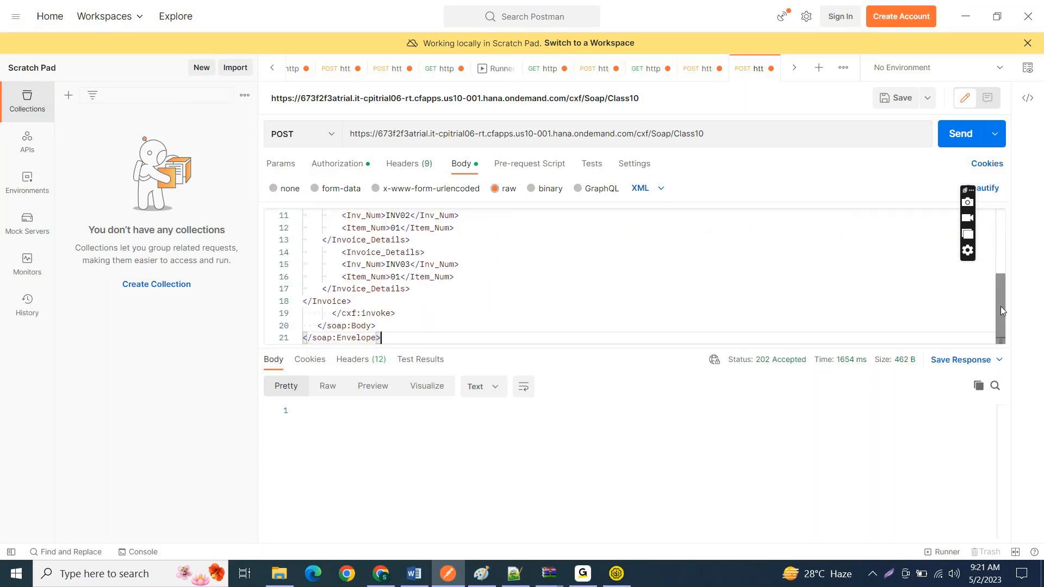
Step: Delete the opening soap:Envelope, soap:Header and soap:Body lines and the leftover blank line above cxf:invoke
{"action": "left_click_drag", "start_coordinate": [1000, 307], "coordinate": [1008, 218]}
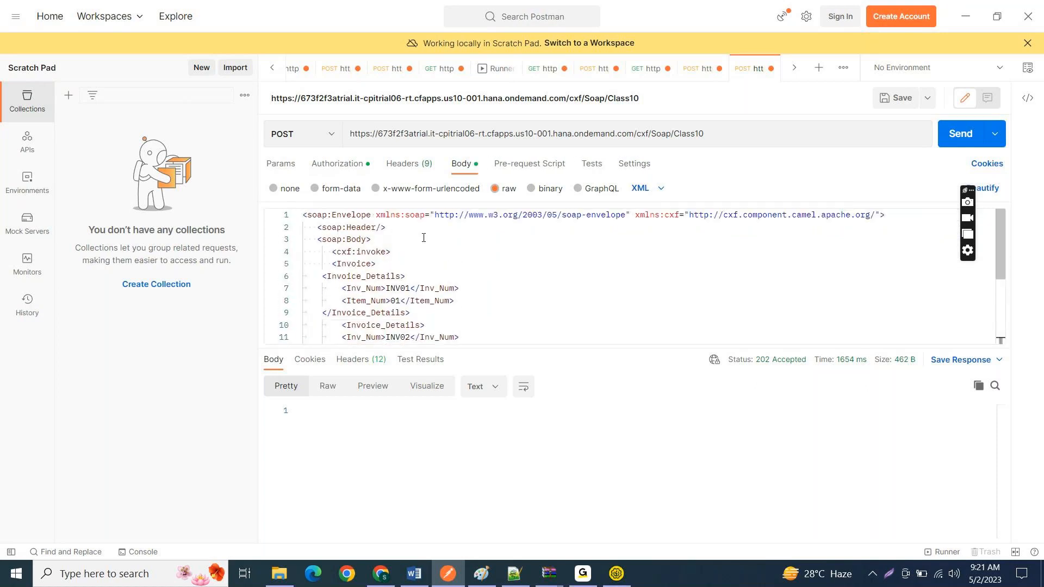
{"action": "left_click_drag", "start_coordinate": [381, 239], "coordinate": [303, 215]}
{"action": "key", "text": "BackSpace"}
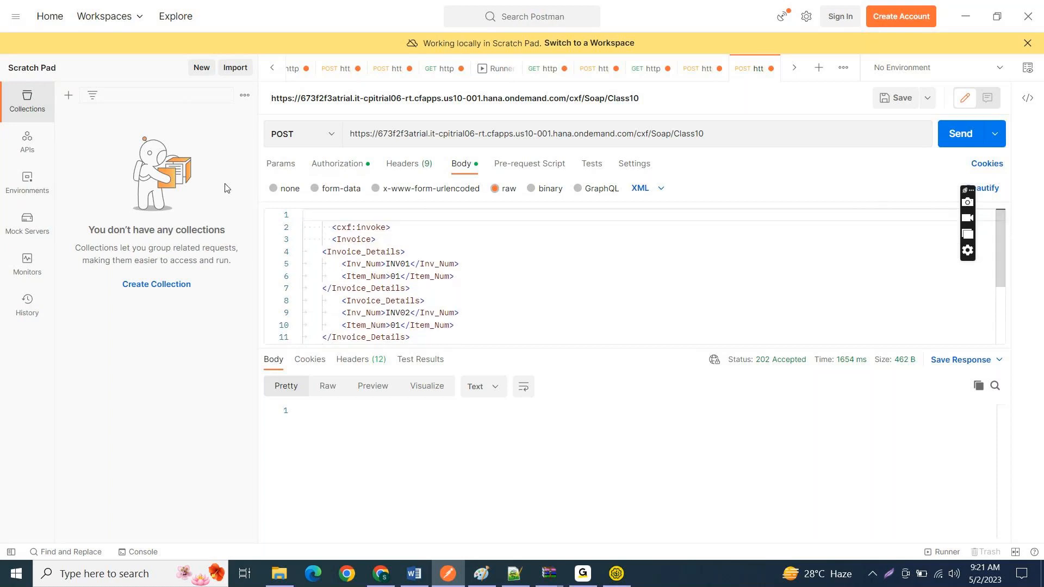
{"action": "key", "text": "Delete"}
{"action": "key", "text": "Down"}
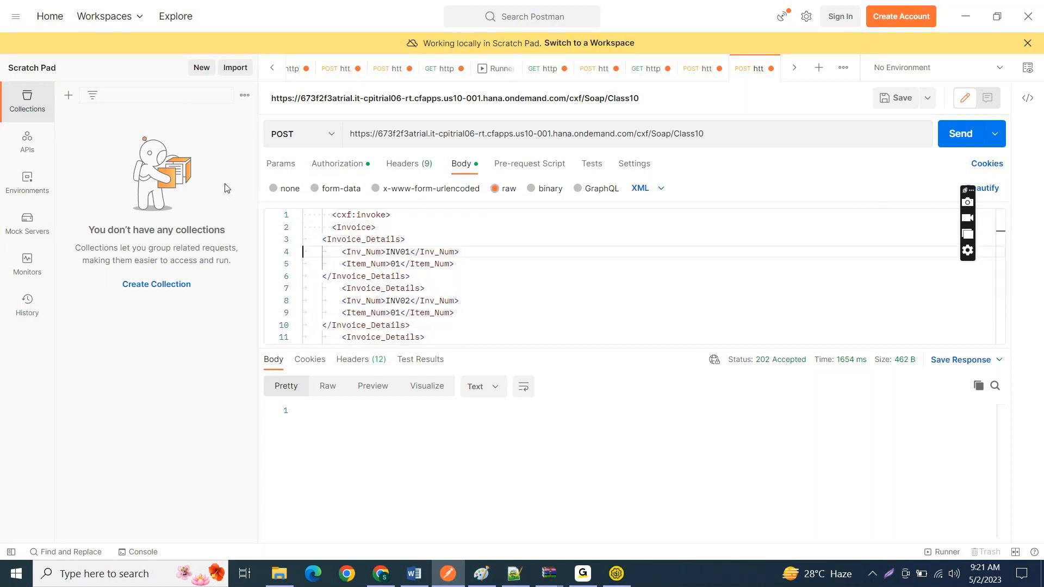
Step: Delete the closing soap:Body and soap:Envelope tags after the closing cxf:invoke tag at the end of the body
{"action": "key", "text": "ctrl+End"}
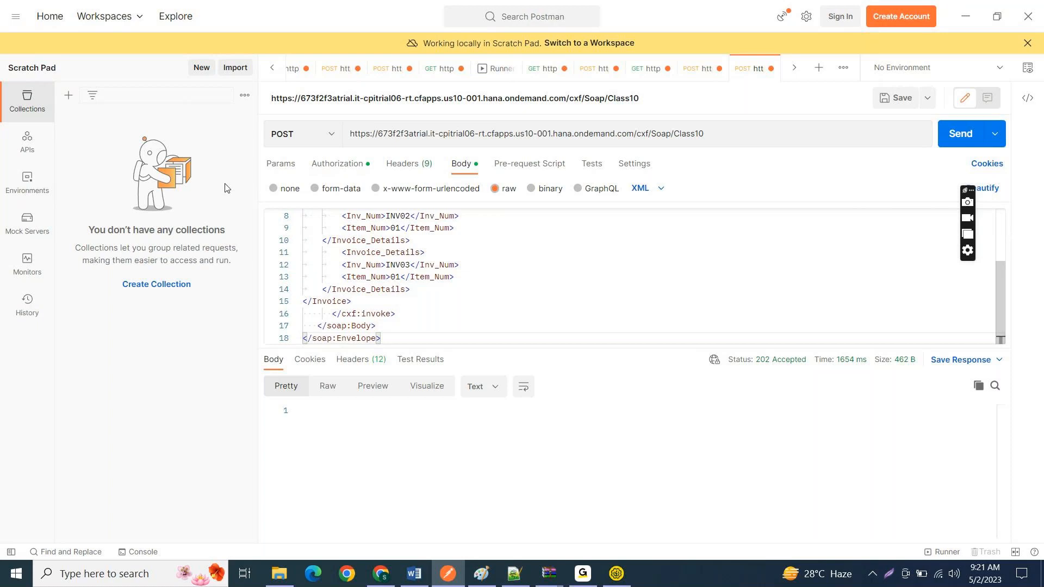
{"action": "key", "text": "shift+Up"}
{"action": "key", "text": "shift+Up"}
{"action": "key", "text": "shift+Up"}
{"action": "key", "text": "shift+Up"}
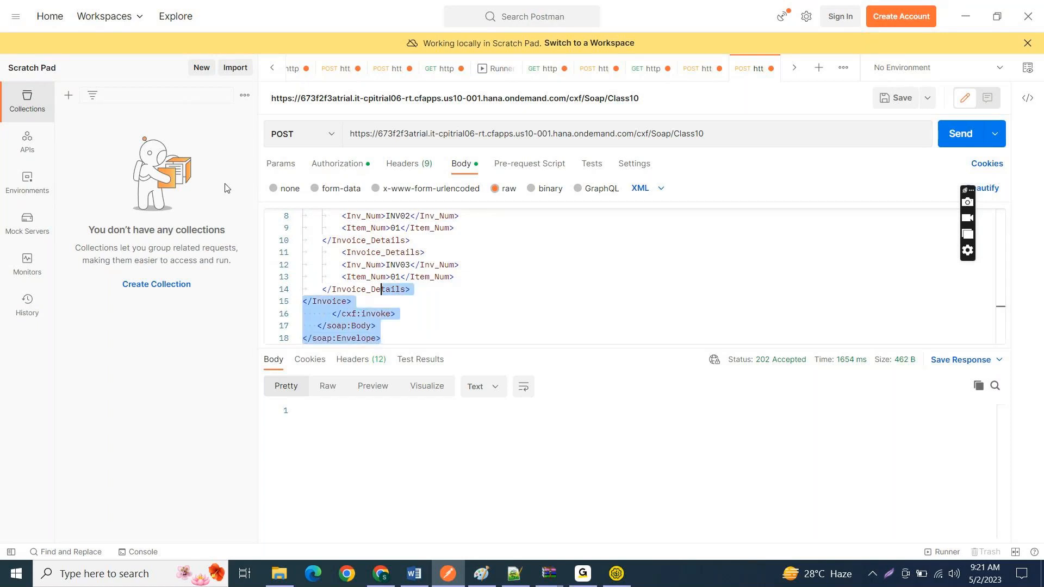
{"action": "key", "text": "shift+Down"}
{"action": "key", "text": "shift+Down"}
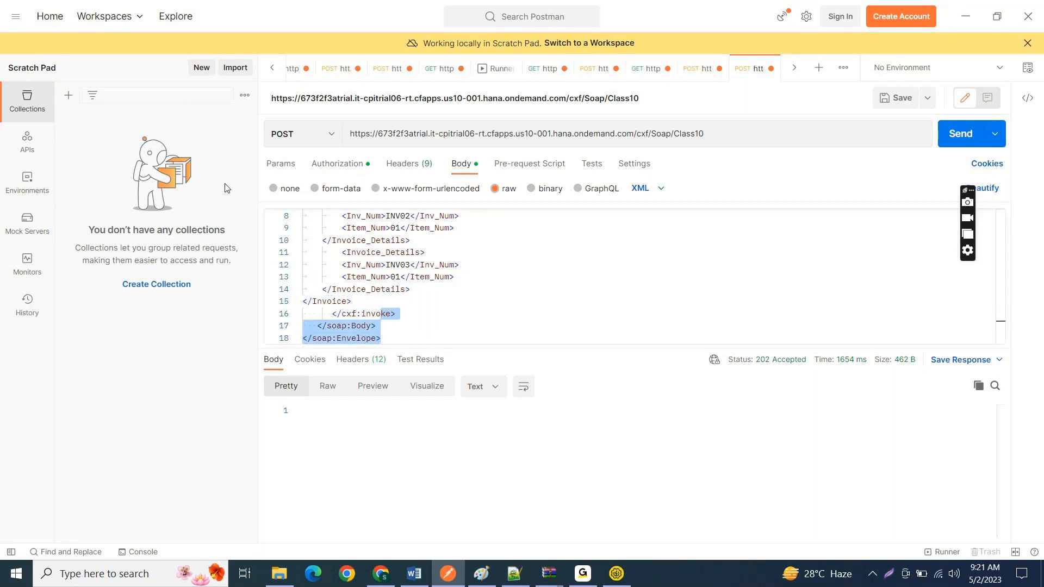
{"action": "key", "text": "shift+Home"}
{"action": "key", "text": "shift+Down"}
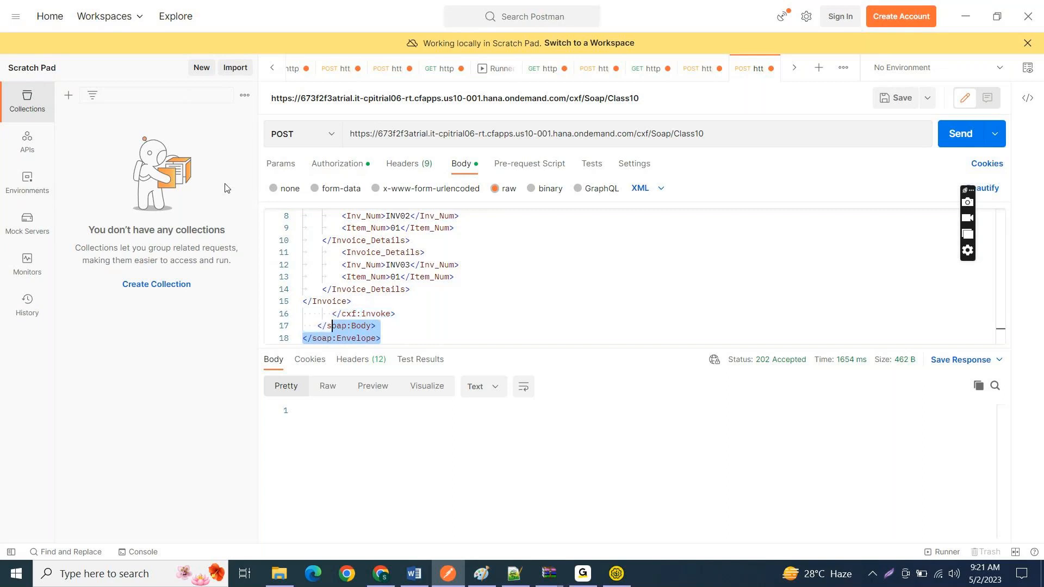
{"action": "key", "text": "BackSpace"}
{"action": "key", "text": "BackSpace"}
{"action": "key", "text": "BackSpace"}
{"action": "key", "text": "BackSpace"}
{"action": "key", "text": "BackSpace"}
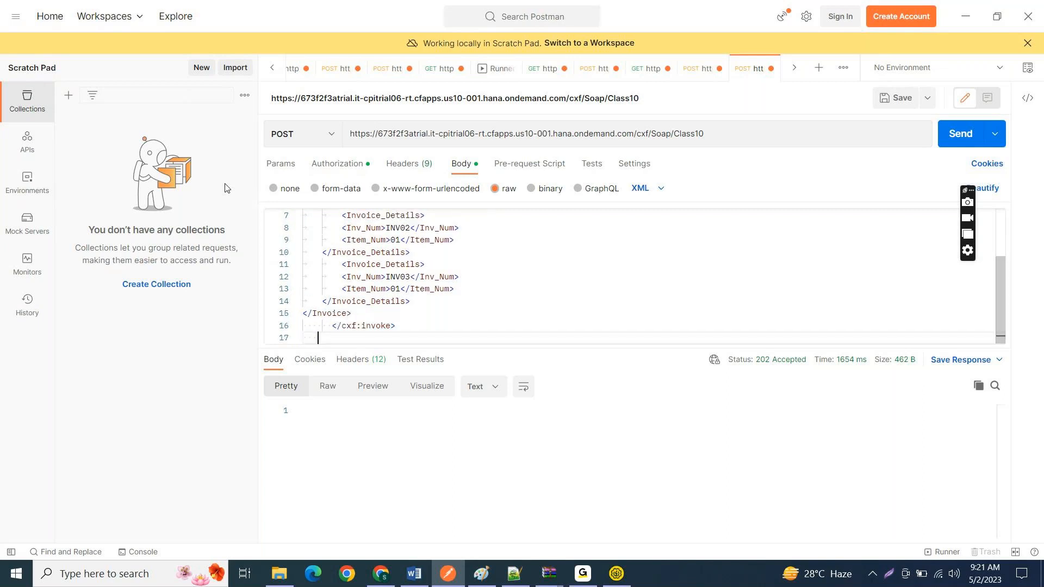
Step: Send the POST request with the envelope-less body and undo the deletions to restore the full SOAP envelope
{"action": "left_click", "coordinate": [951, 140]}
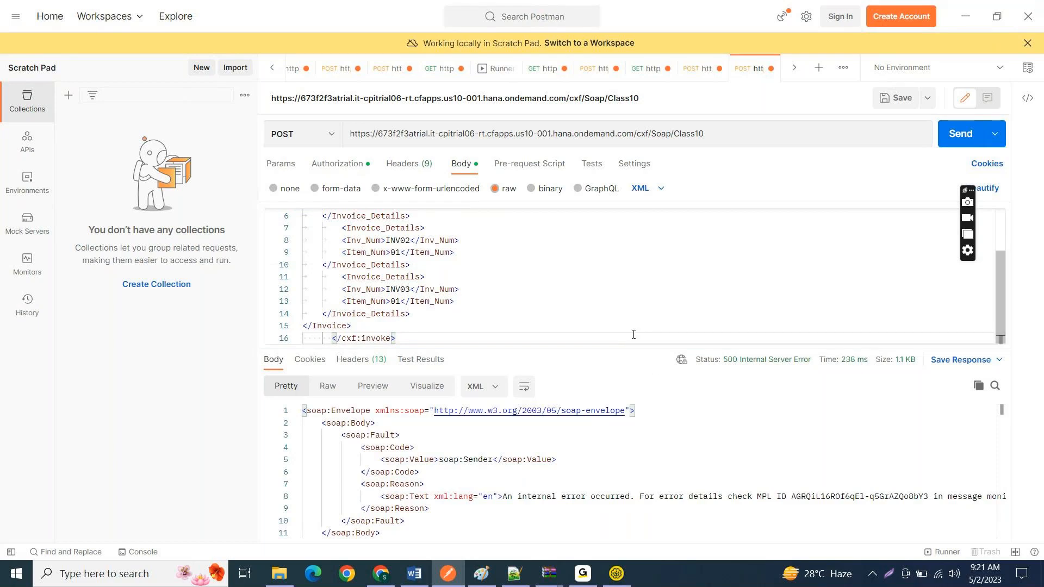
{"action": "key", "text": "ctrl+z"}
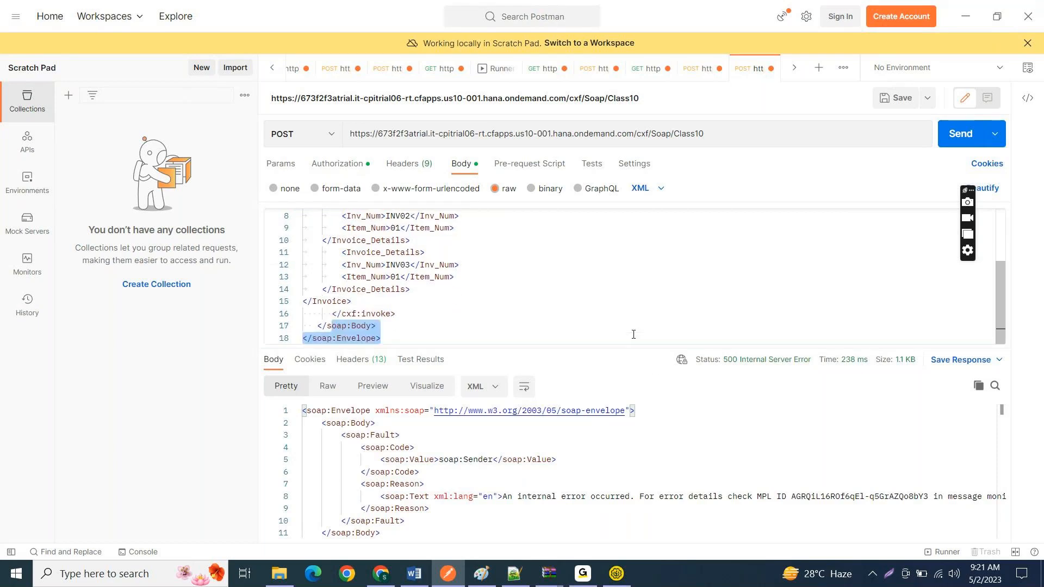
{"action": "key", "text": "ctrl+z"}
{"action": "left_click", "coordinate": [488, 254]}
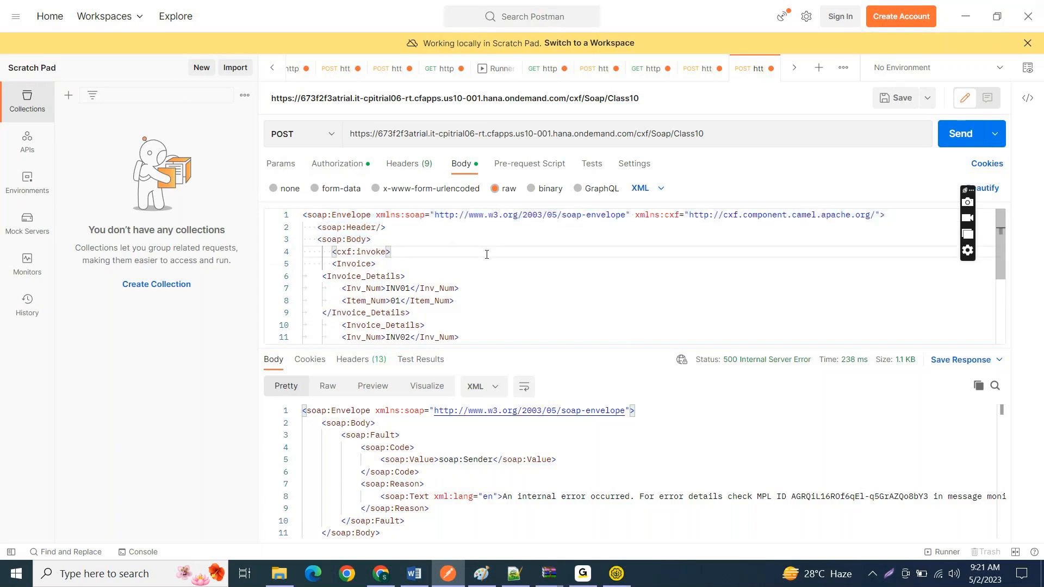
{"action": "left_click_drag", "start_coordinate": [381, 240], "coordinate": [252, 189]}
{"action": "left_click", "coordinate": [559, 300]}
Step: Change the raw body format to HTML and send the SOAP envelope to the Class10 endpoint
{"action": "left_click", "coordinate": [641, 188]}
{"action": "left_click", "coordinate": [650, 279]}
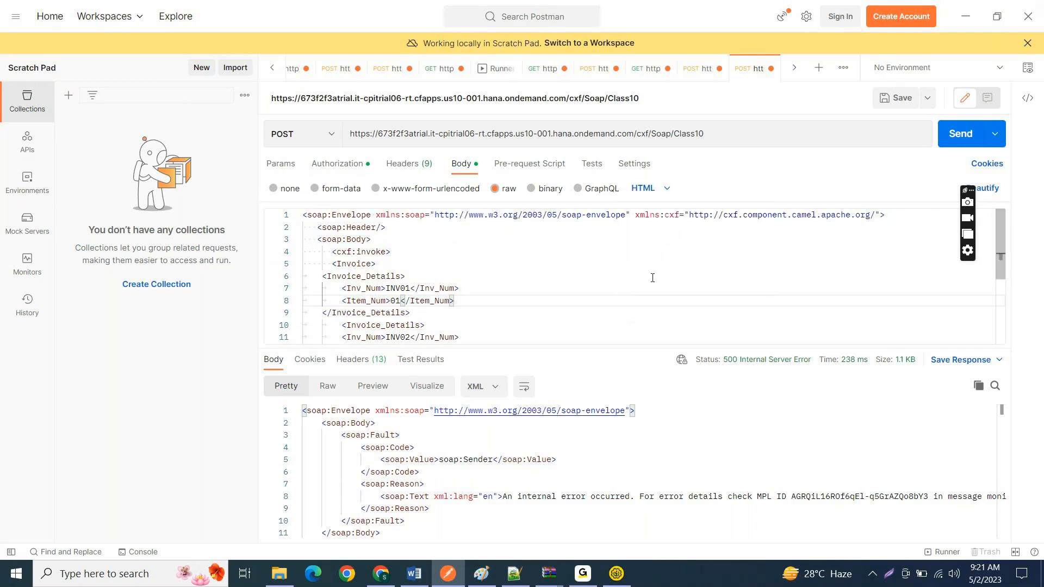
{"action": "left_click", "coordinate": [670, 272]}
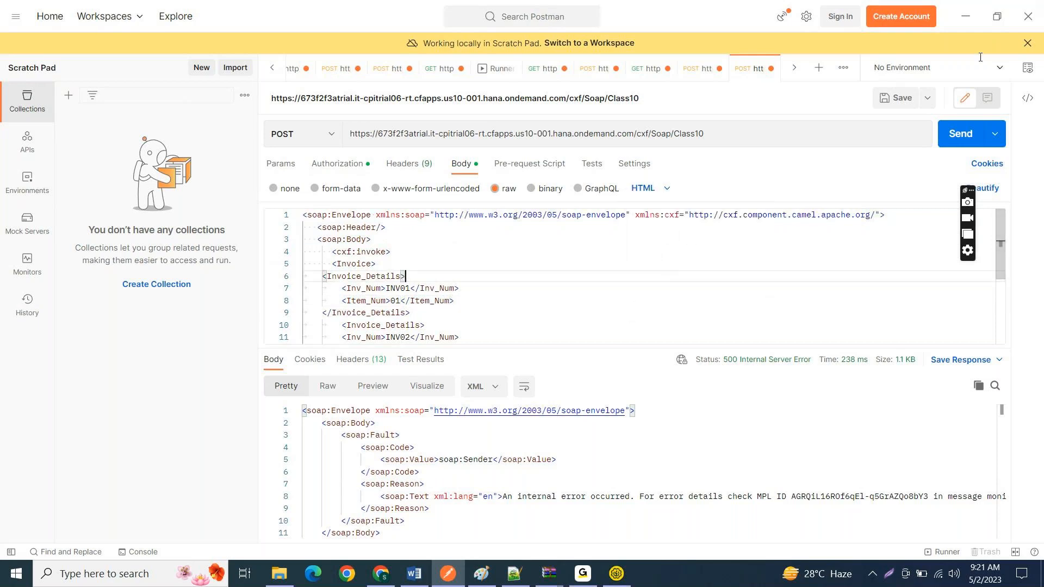
{"action": "left_click", "coordinate": [956, 139]}
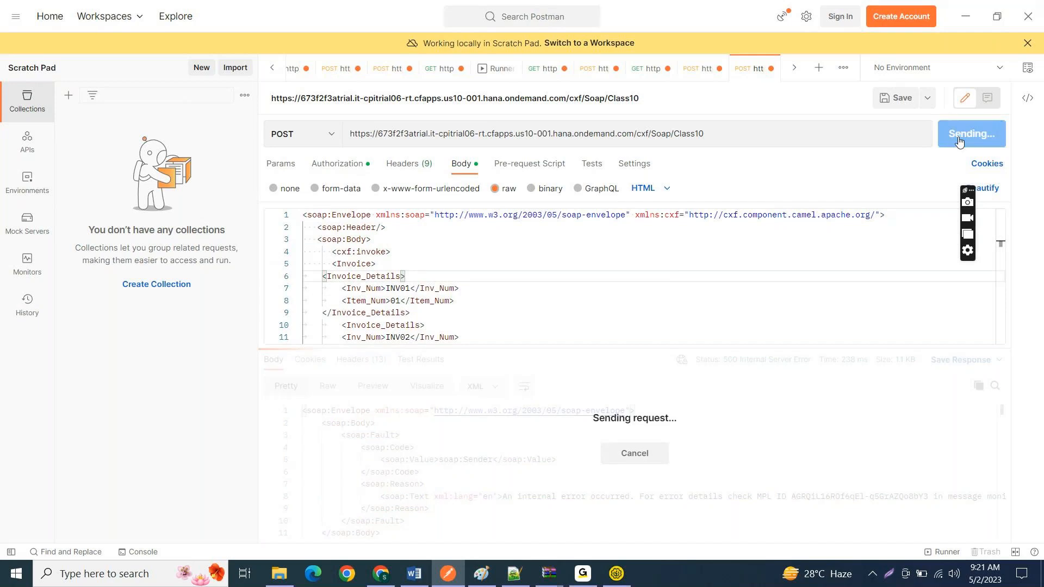
{"action": "left_click", "coordinate": [606, 291]}
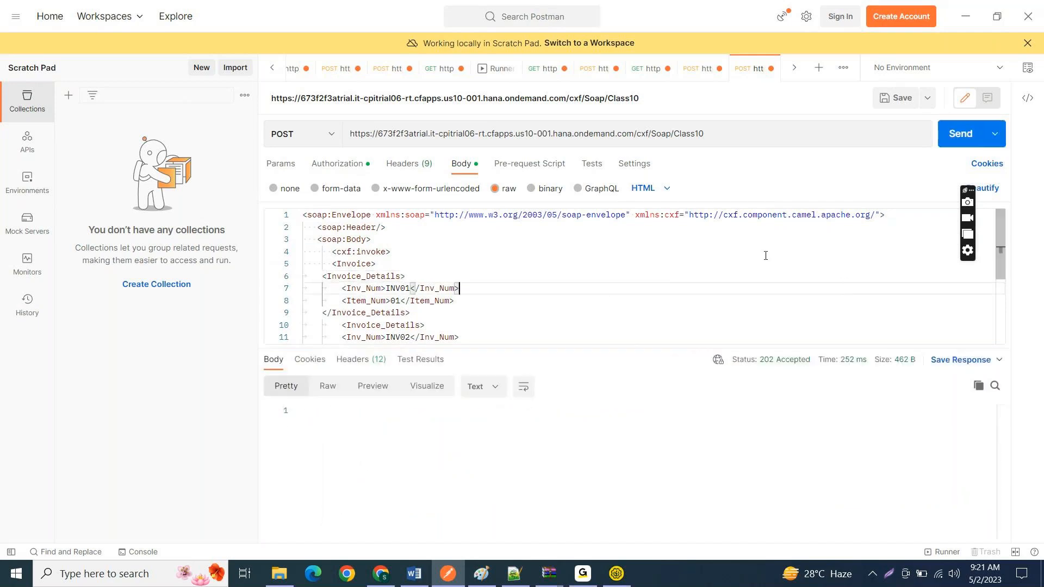
Step: Change the raw body format to JSON, send the request again and highlight the opening envelope, header and body lines
{"action": "left_click", "coordinate": [666, 189]}
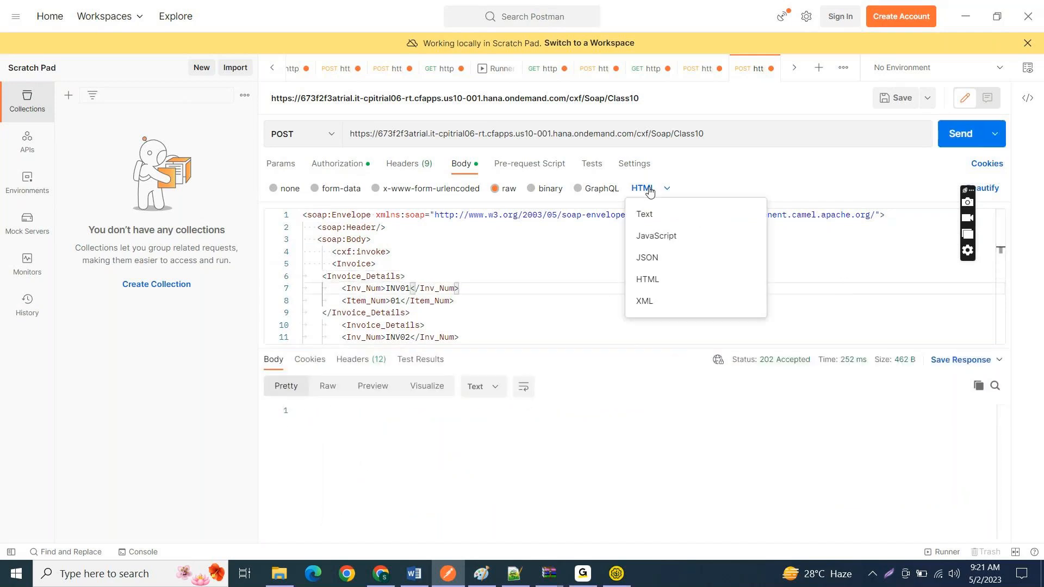
{"action": "left_click", "coordinate": [660, 251]}
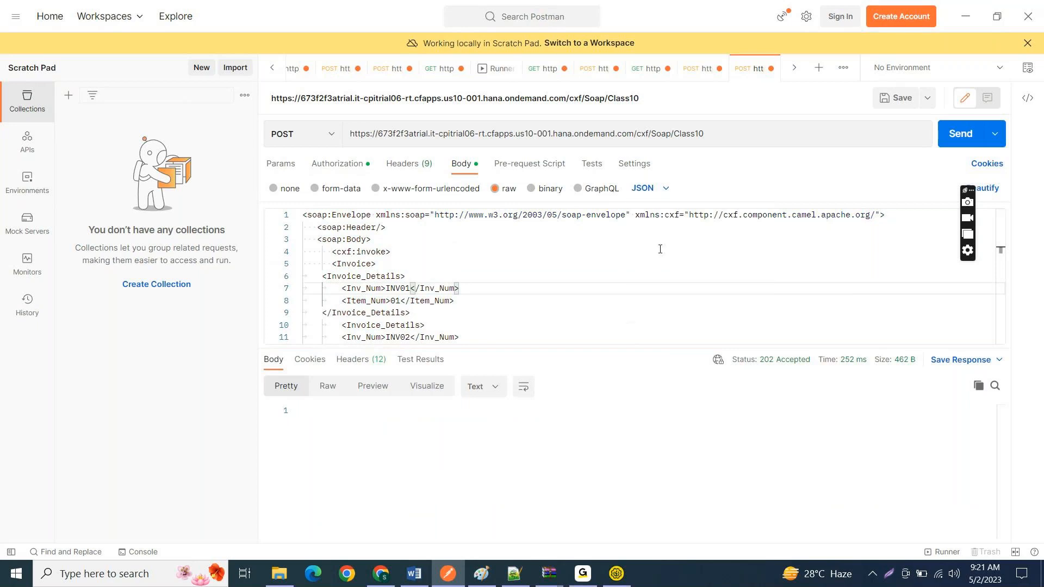
{"action": "left_click", "coordinate": [960, 136]}
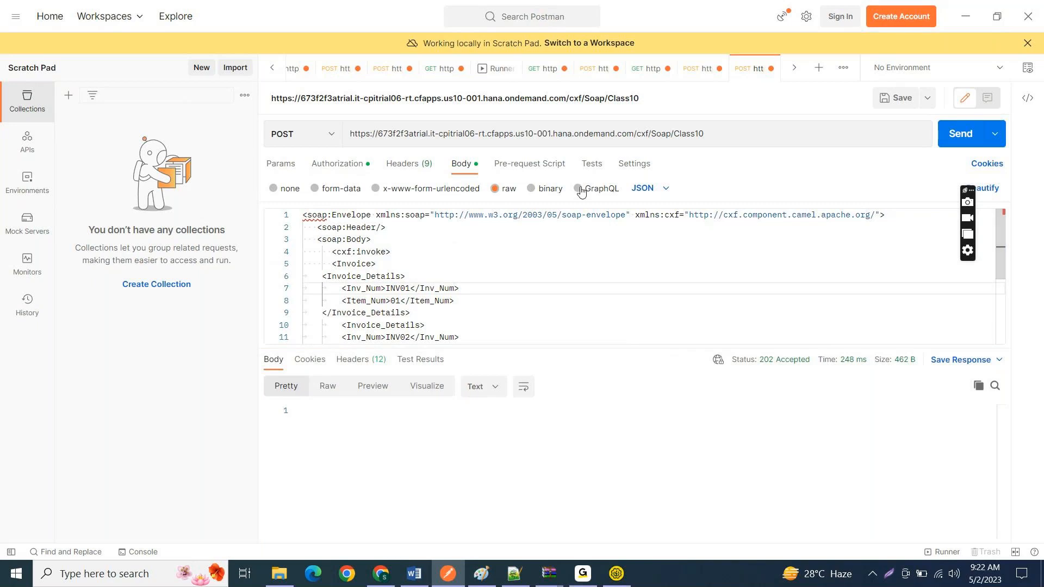
{"action": "left_click", "coordinate": [636, 192]}
{"action": "left_click", "coordinate": [515, 294]}
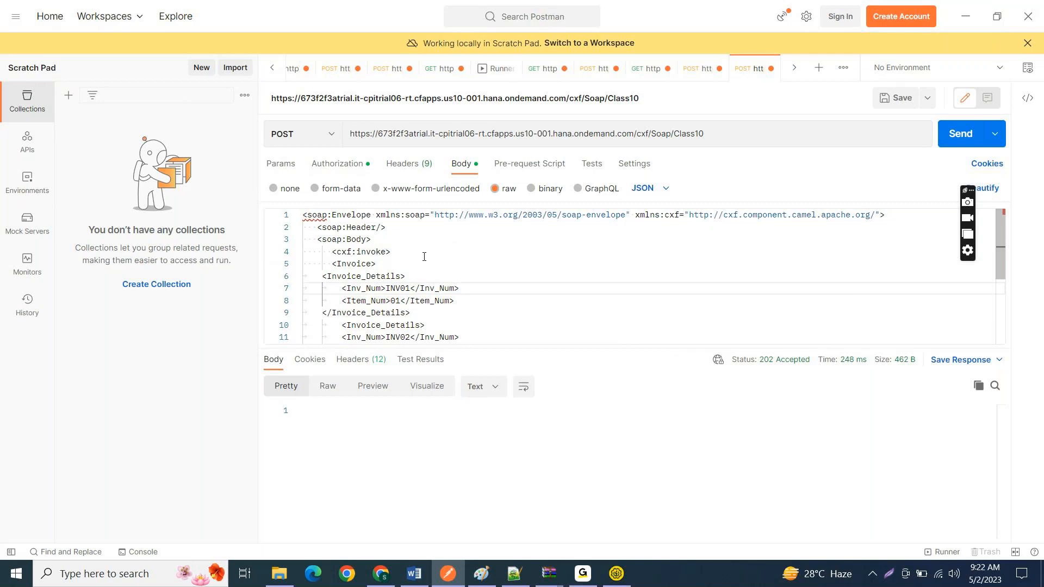
{"action": "left_click_drag", "start_coordinate": [372, 240], "coordinate": [302, 213]}
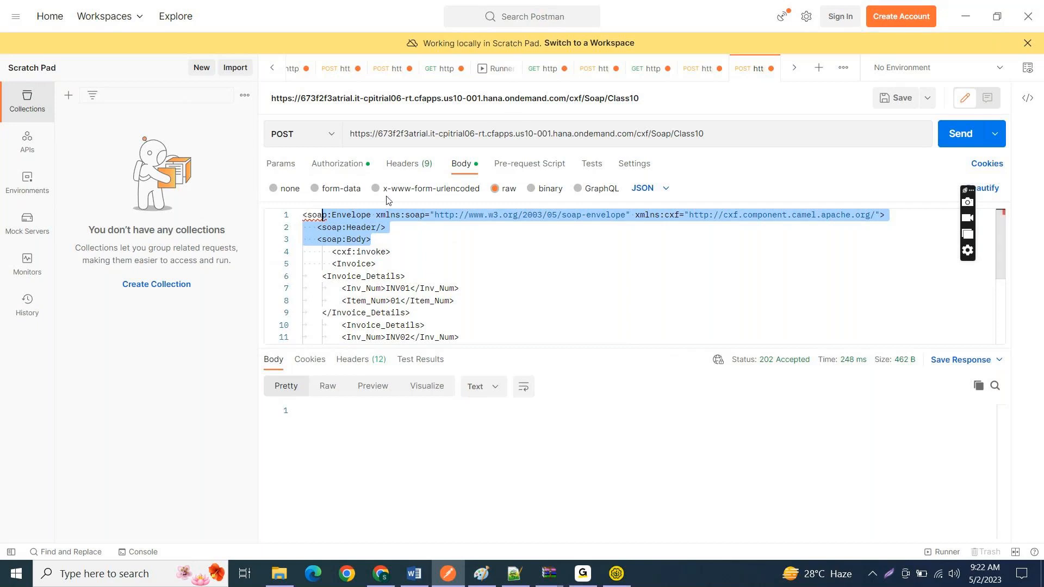
{"action": "left_click", "coordinate": [398, 240]}
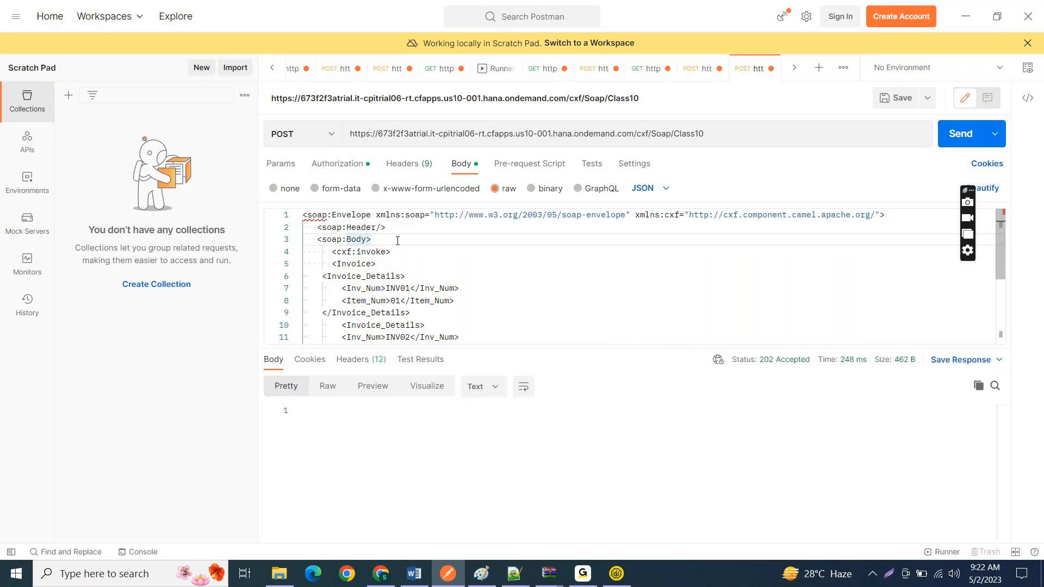
{"action": "key", "text": "alt+Tab"}
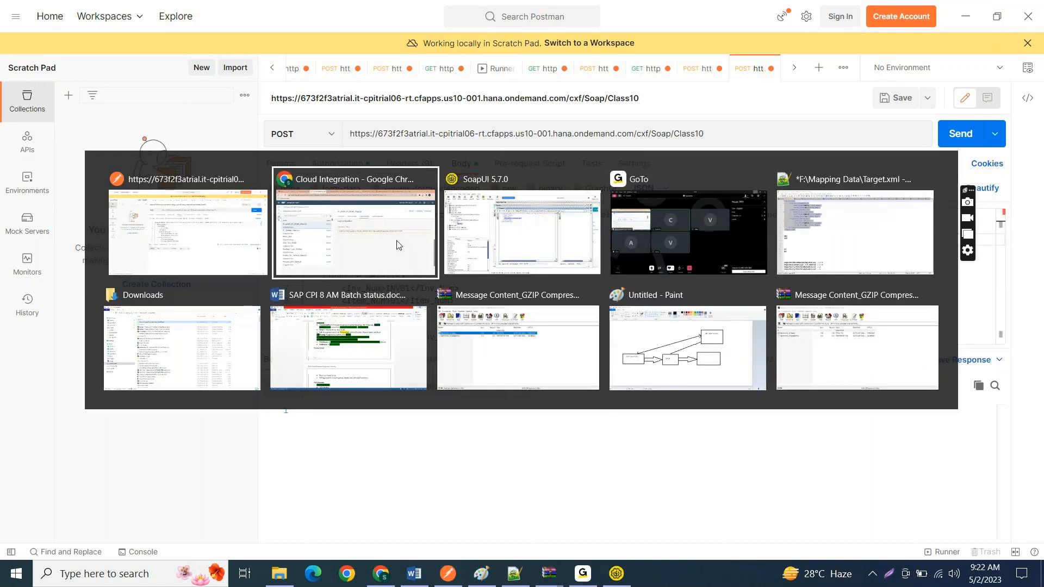
{"action": "key", "text": "alt+Tab"}
{"action": "key", "text": "alt+Tab"}
{"action": "key", "text": "alt+Tab"}
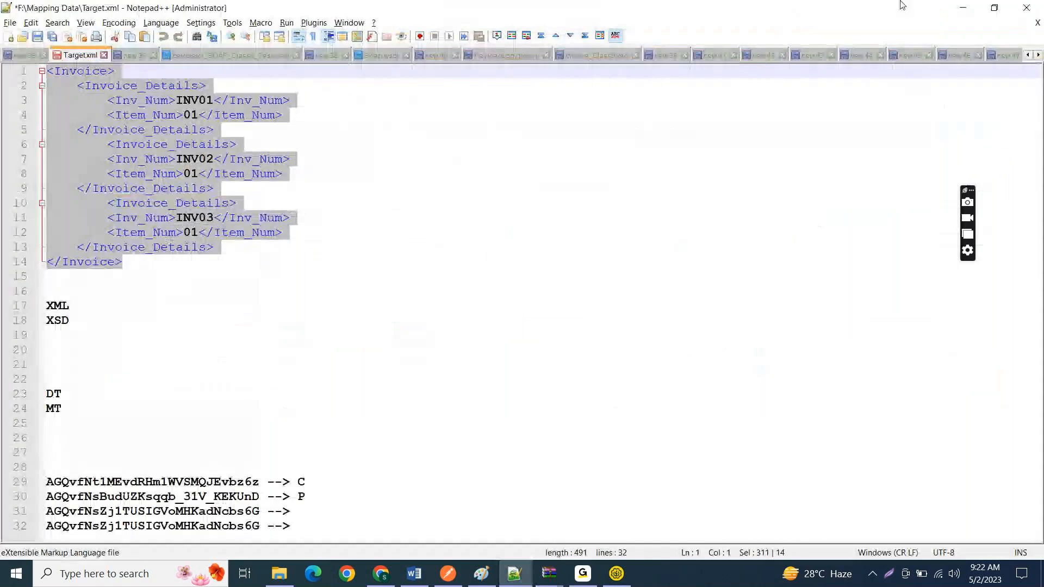
{"action": "left_click", "coordinate": [965, 6]}
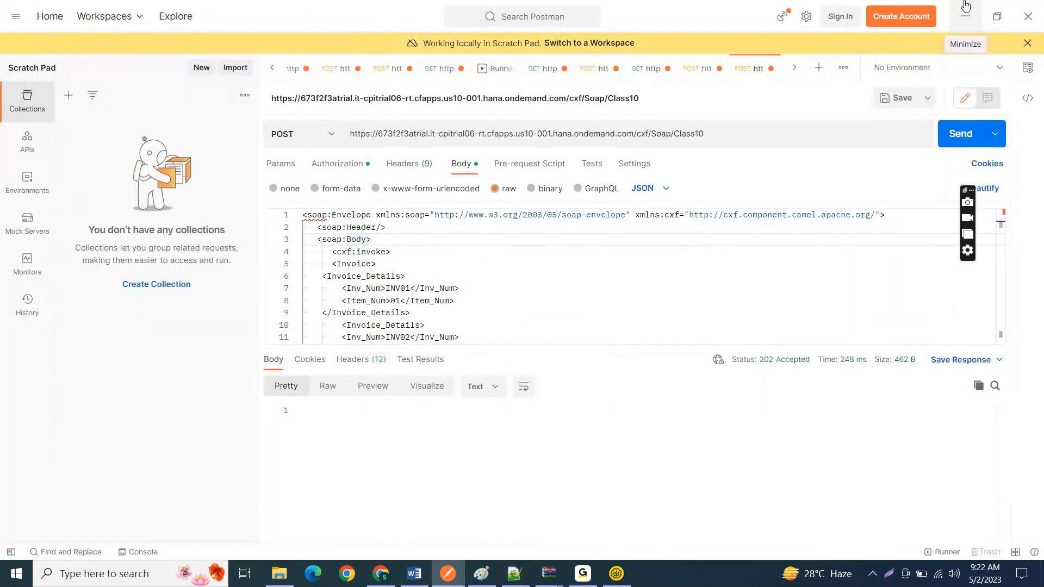
{"action": "key", "text": "super"}
{"action": "type", "text": "s"}
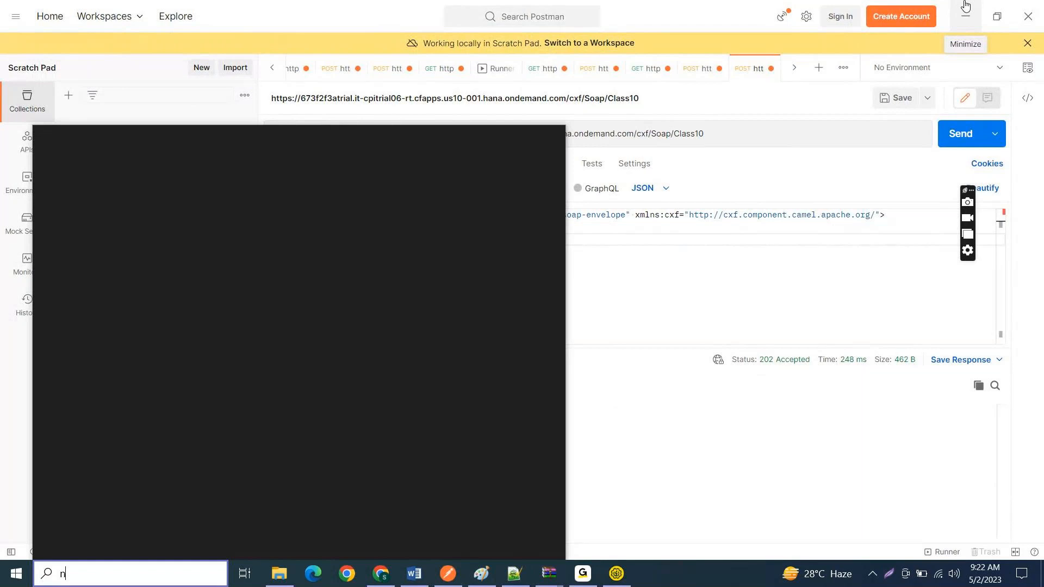
{"action": "key", "text": "Escape"}
{"action": "type", "text": "n"}
{"action": "key", "text": "alt+space"}
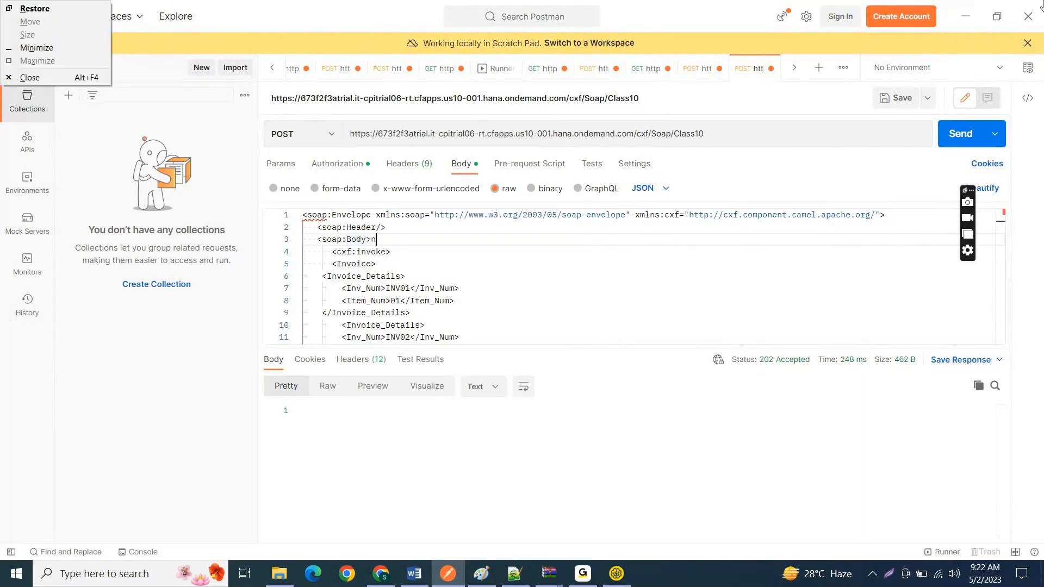
Step: Minimize Postman and Chrome to reach the desktop and open the Test_SOAP.wsdl file in Notepad++
{"action": "left_click", "coordinate": [966, 17]}
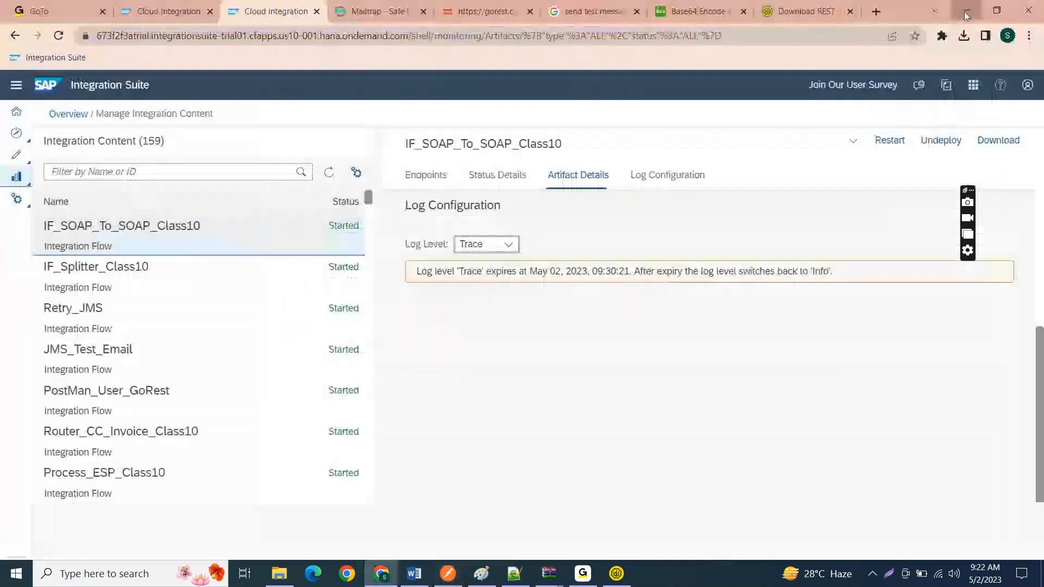
{"action": "left_click", "coordinate": [967, 17]}
{"action": "double_click", "coordinate": [626, 161]}
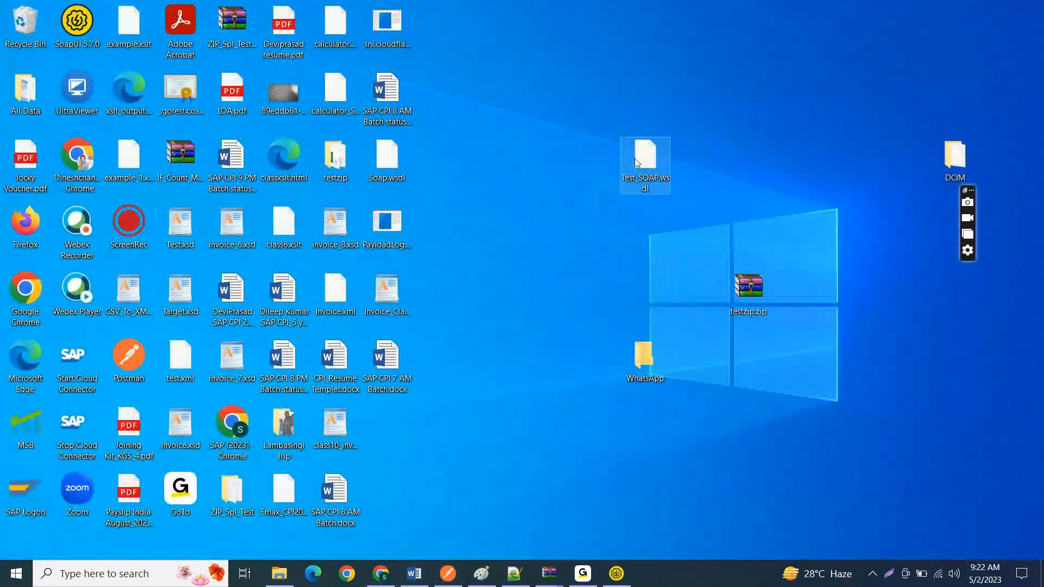
{"action": "right_click", "coordinate": [634, 157]}
{"action": "left_click", "coordinate": [673, 200]}
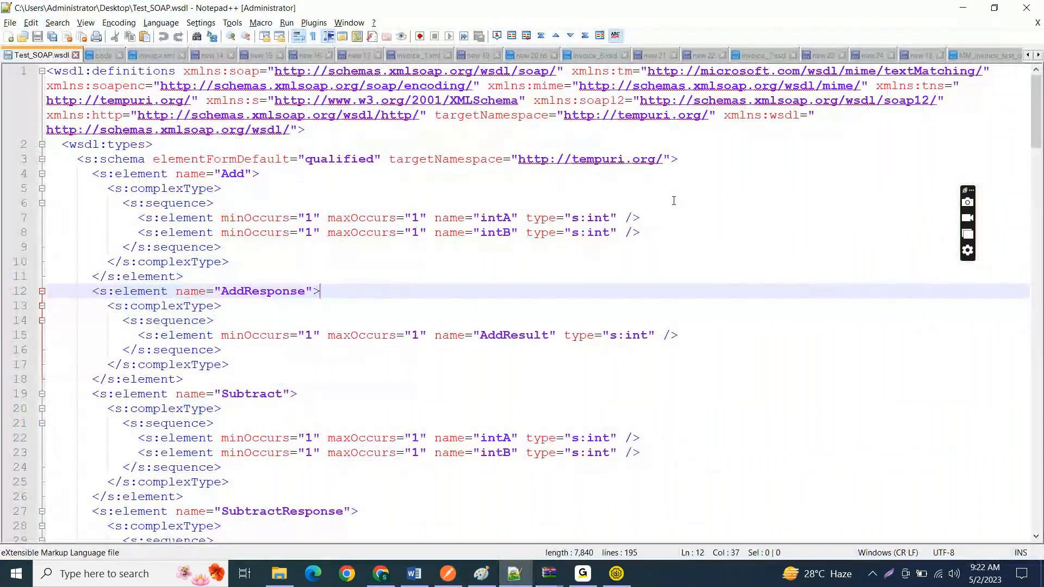
Step: Read through Test_SOAP.wsdl, covering its element types, messages, port type, bindings and the Calculator service addresses
{"action": "left_click", "coordinate": [513, 255]}
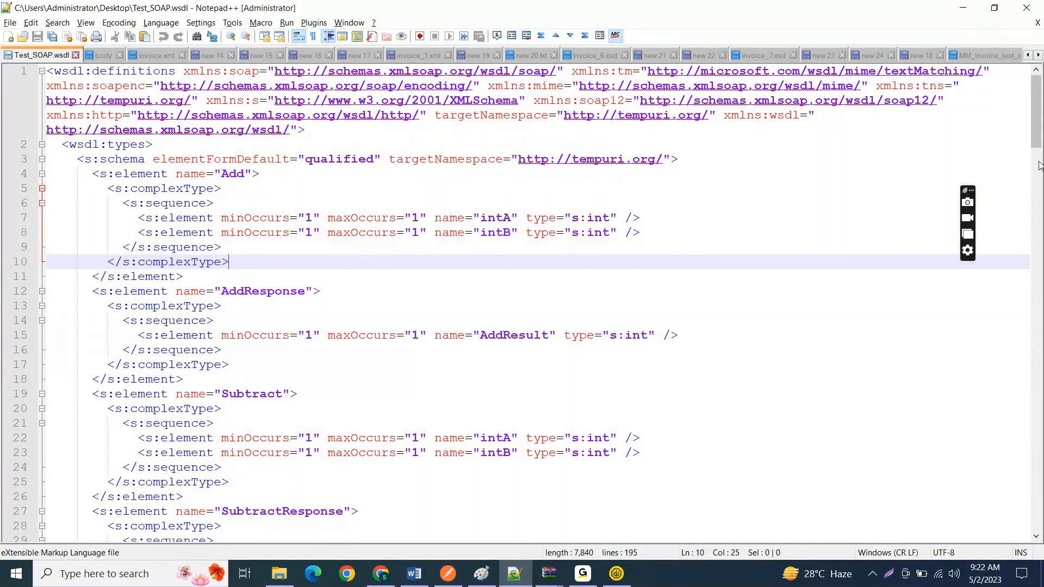
{"action": "left_click_drag", "start_coordinate": [1039, 142], "coordinate": [1038, 253]}
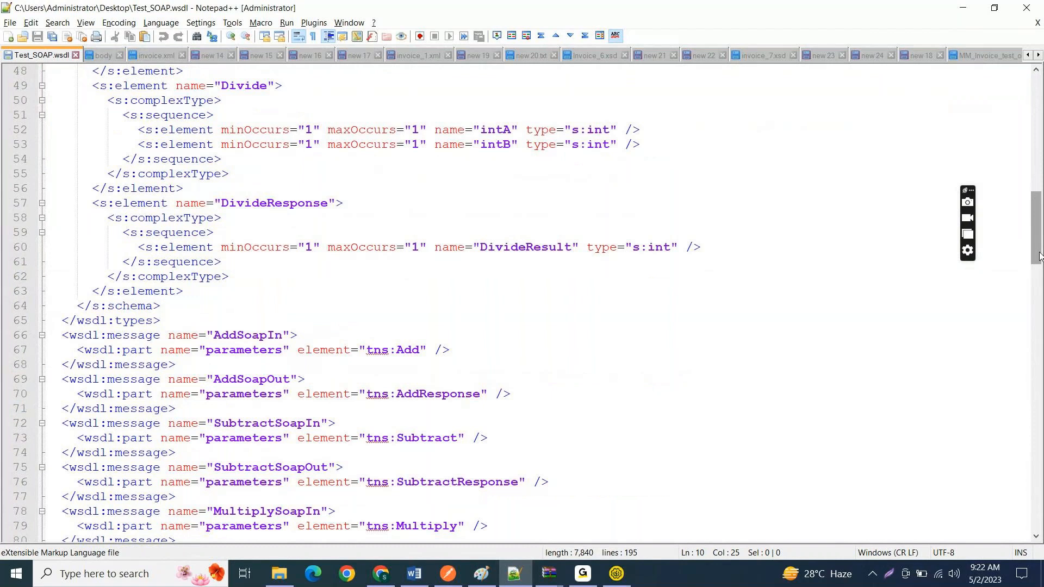
{"action": "scroll", "coordinate": [1038, 313], "scroll_direction": "down", "scroll_amount": 4}
{"action": "left_click_drag", "start_coordinate": [1037, 312], "coordinate": [1031, 536]}
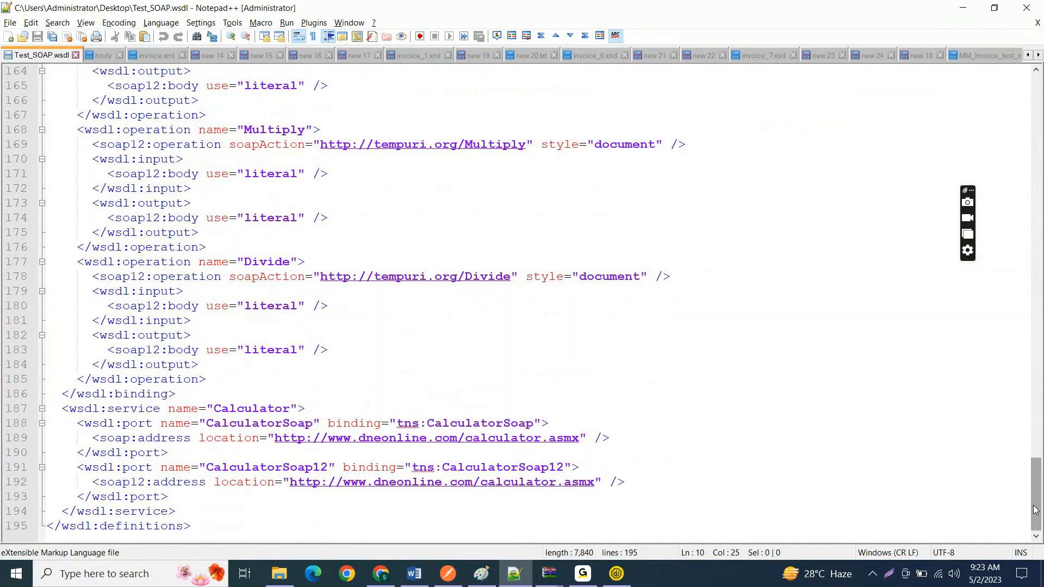
{"action": "left_click_drag", "start_coordinate": [1035, 510], "coordinate": [1035, 285]}
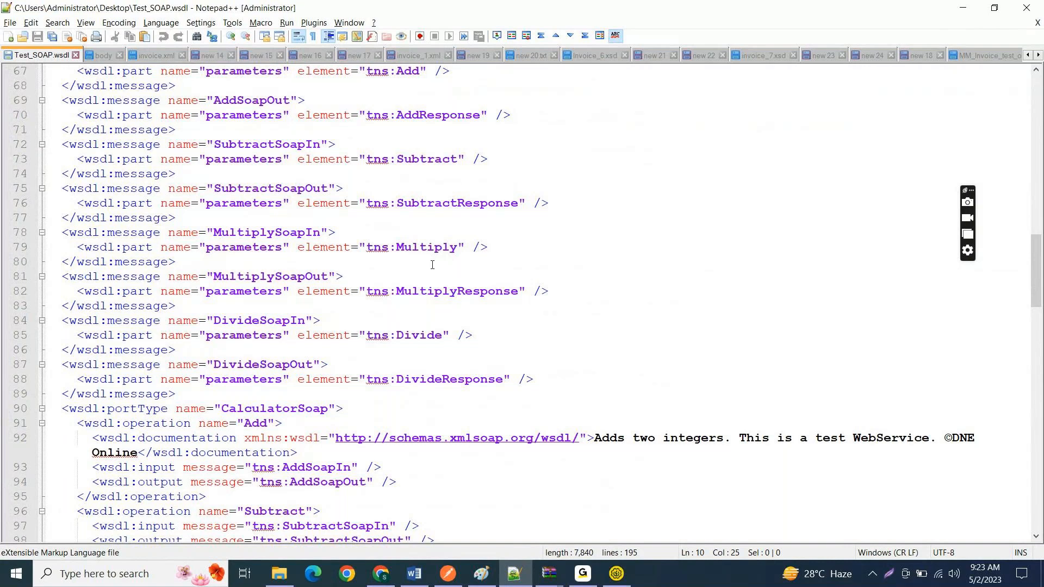
{"action": "scroll", "coordinate": [433, 265], "scroll_direction": "down", "scroll_amount": 20}
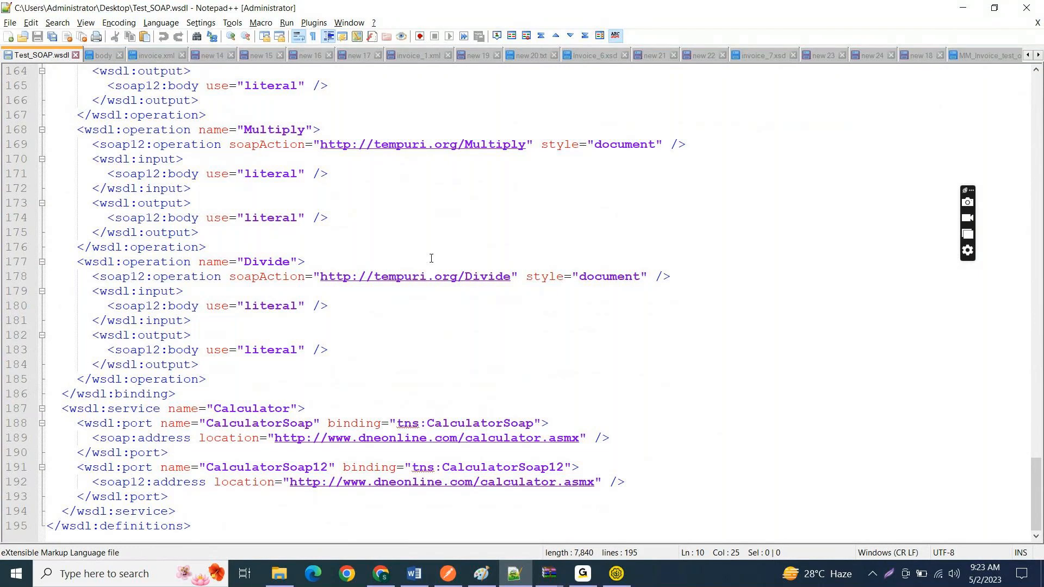
Step: Switch to Postman, view the POST request for the http/Invoice/S4 endpoint, and minimize the window
{"action": "key", "text": "alt+Tab"}
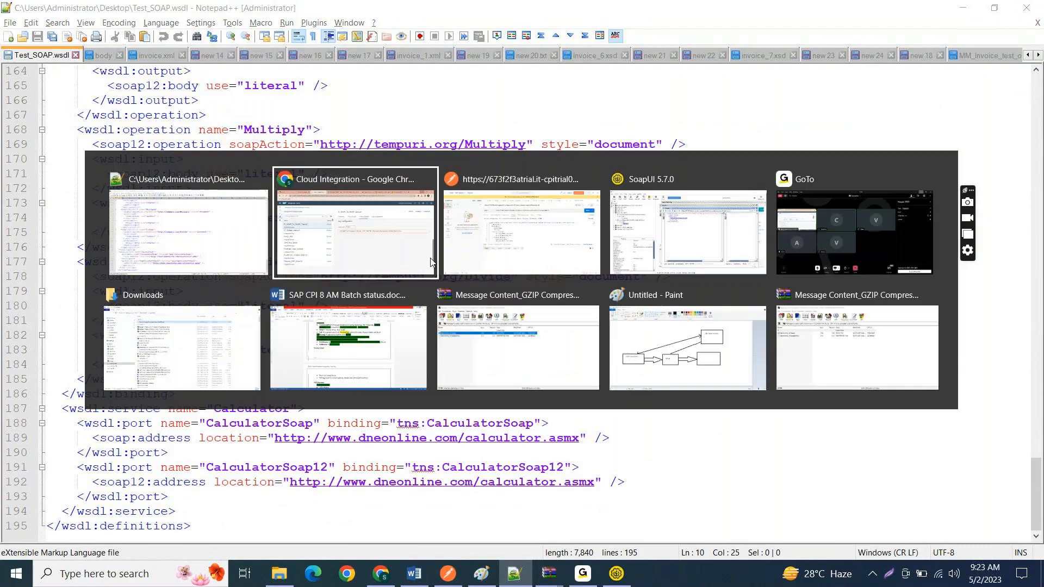
{"action": "left_click", "coordinate": [442, 195]}
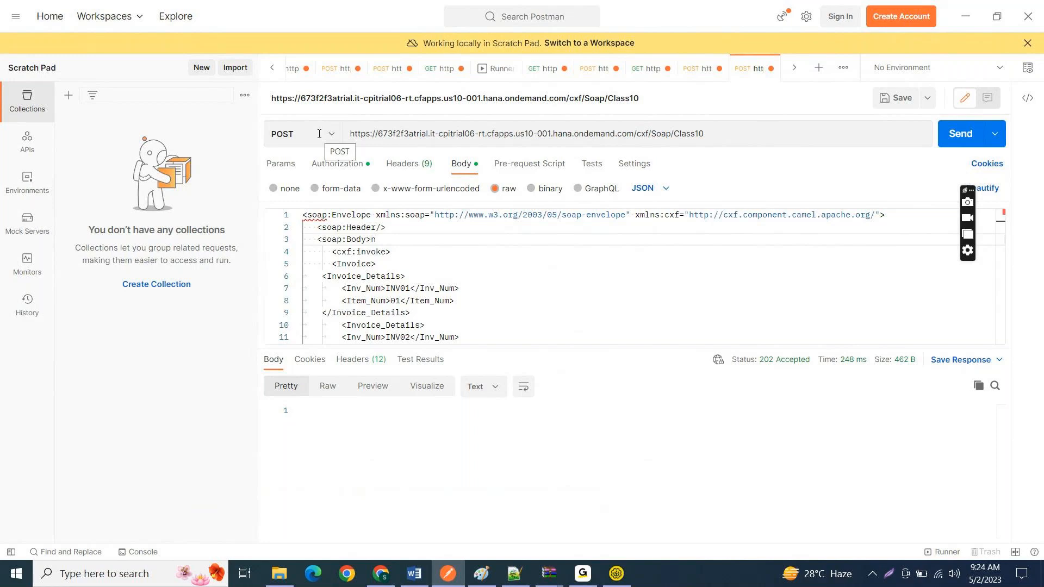
{"action": "left_click", "coordinate": [700, 66]}
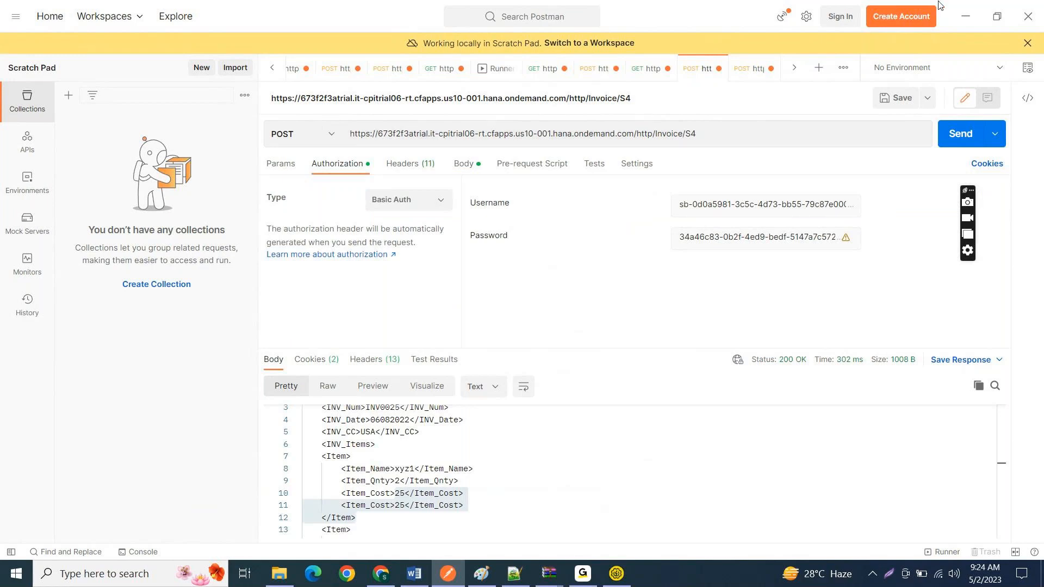
{"action": "left_click", "coordinate": [962, 12]}
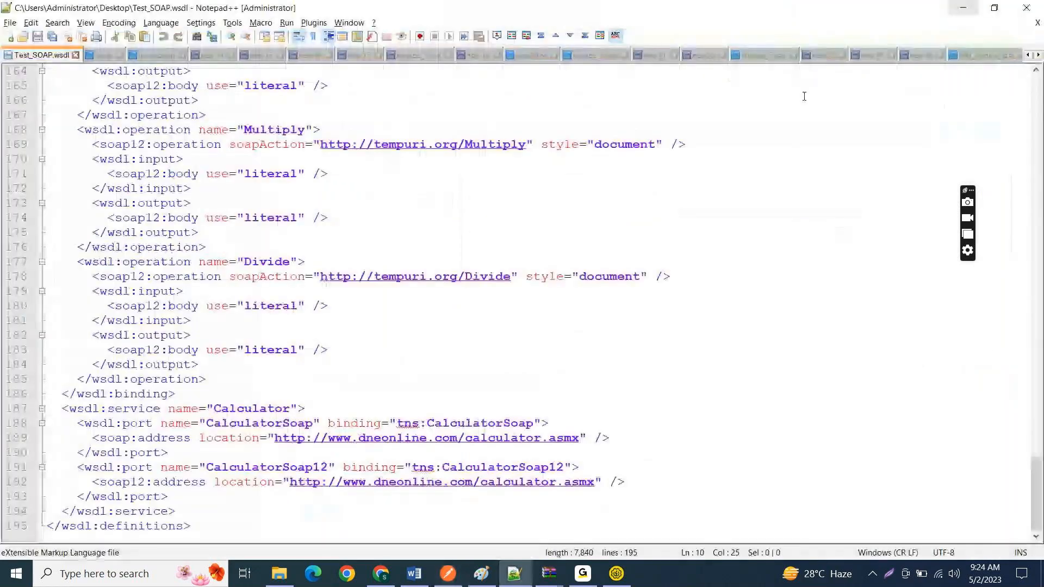
Step: Switch to SoapUI and maximize the Request 1 window of DefaultPayloadProviderSEIServiceSoapBinding
{"action": "left_click", "coordinate": [466, 261]}
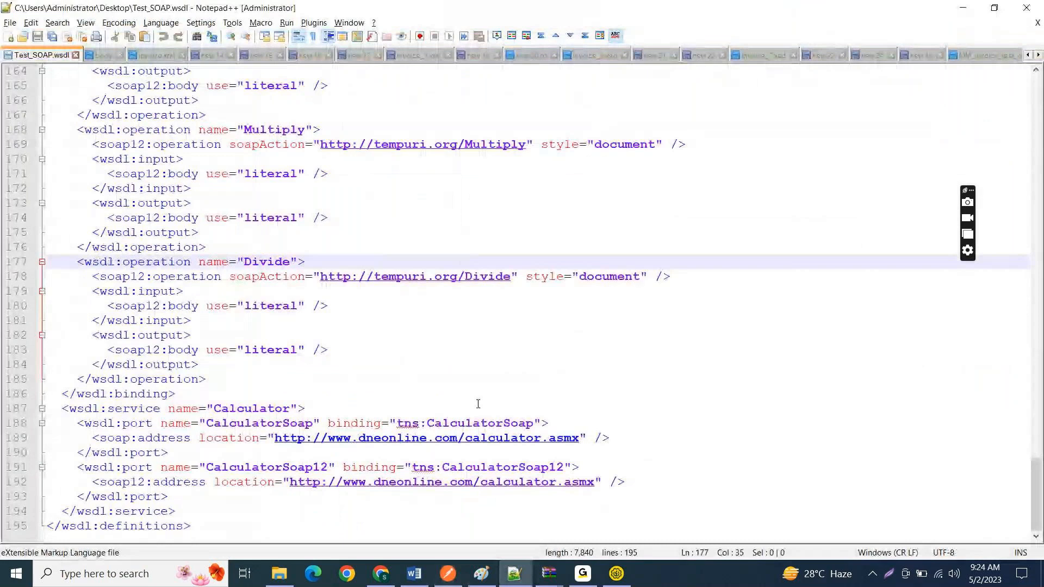
{"action": "left_click", "coordinate": [615, 574]}
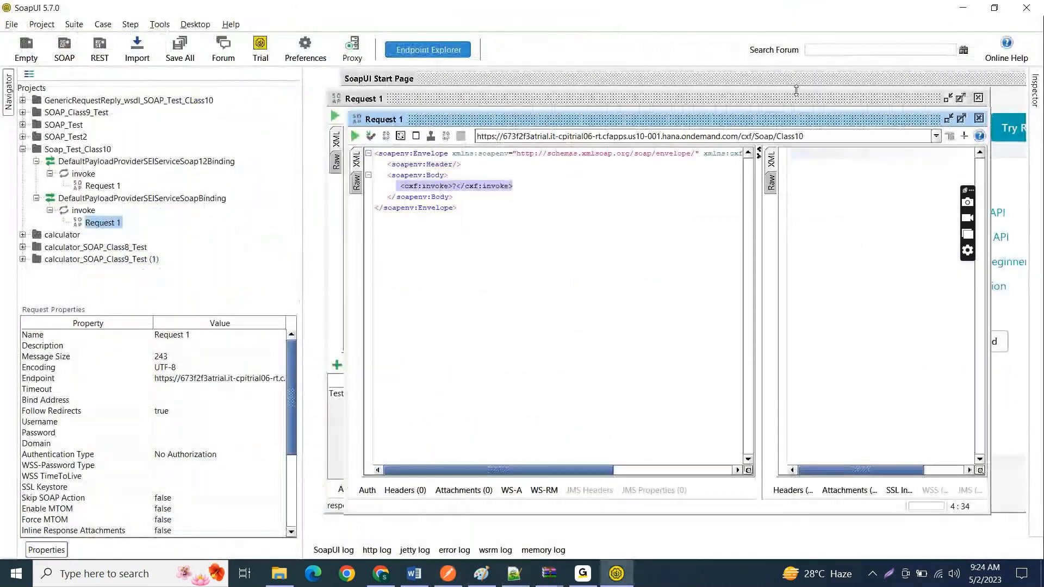
{"action": "left_click", "coordinate": [962, 118]}
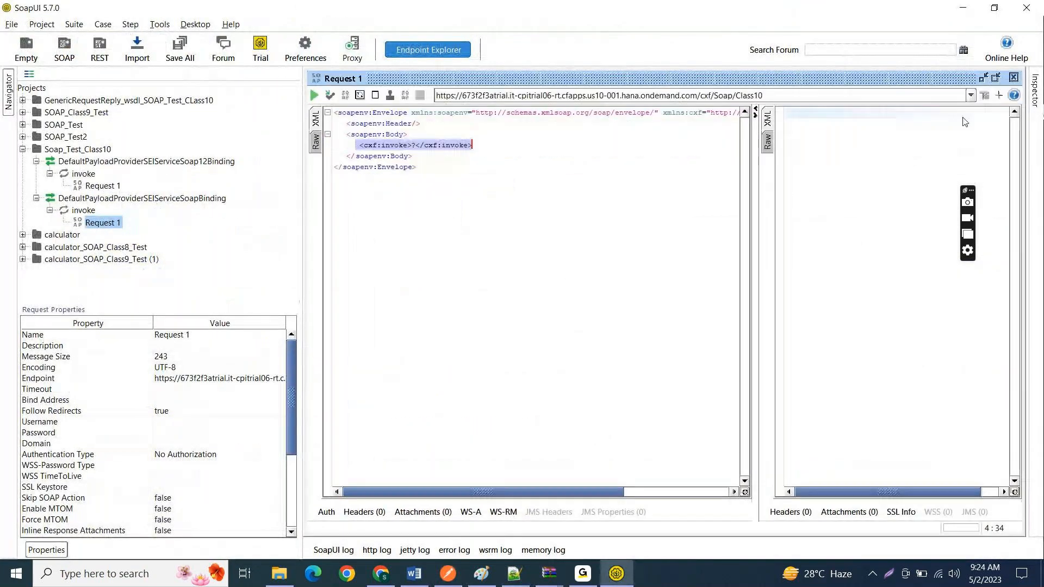
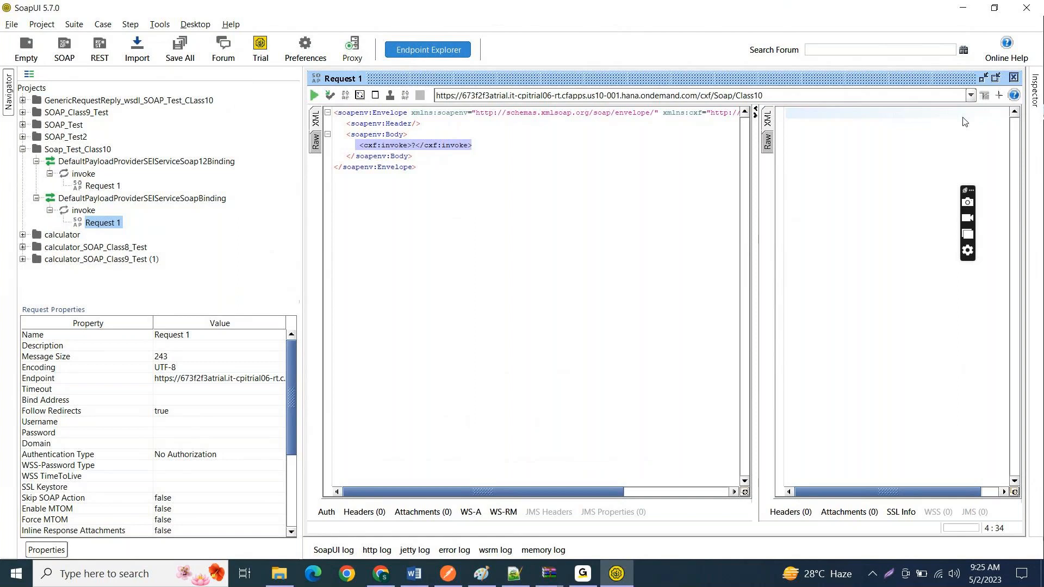
{"action": "key", "text": "super+d"}
{"action": "left_click", "coordinate": [624, 166]}
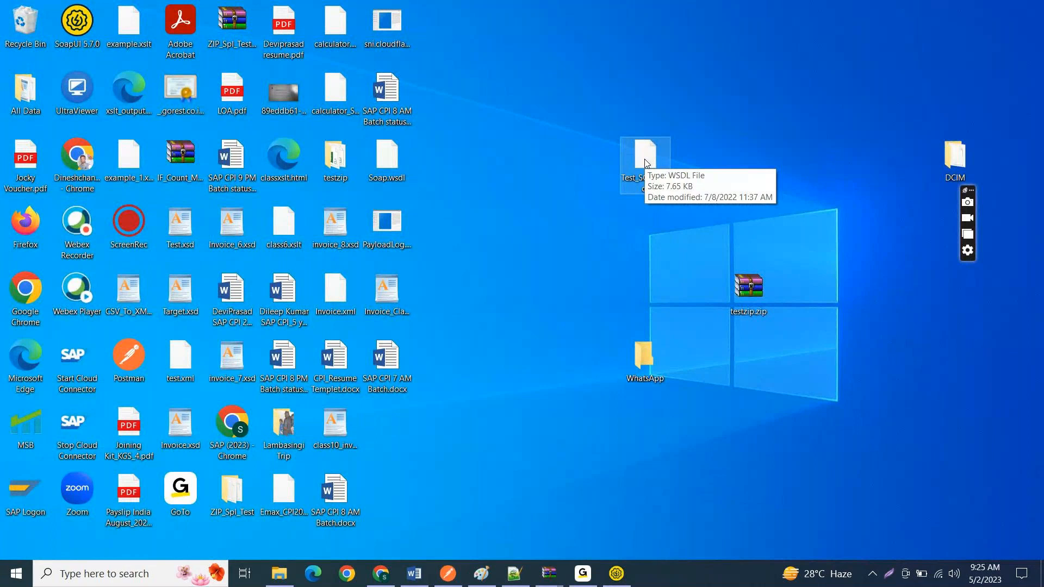
{"action": "left_click", "coordinate": [527, 576]}
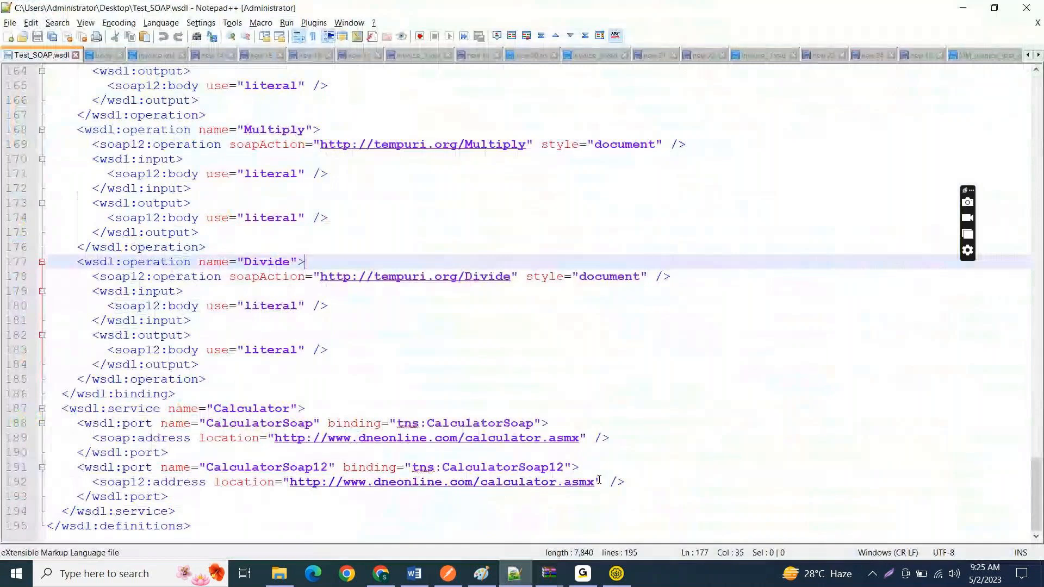
{"action": "left_click", "coordinate": [592, 483]}
{"action": "key", "text": "shift+Left"}
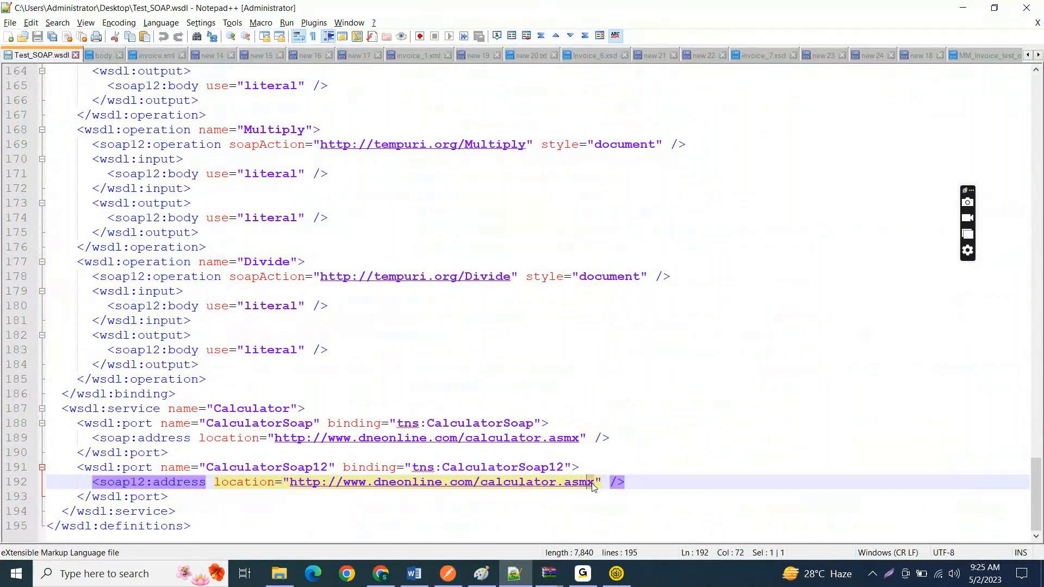
{"action": "key", "text": "shift+Left"}
{"action": "key", "text": "shift+Left"}
{"action": "key", "text": "shift+Left"}
{"action": "key", "text": "shift+Left"}
{"action": "key", "text": "shift+Left"}
{"action": "key", "text": "shift+Left"}
{"action": "key", "text": "shift+Left"}
{"action": "key", "text": "shift+Left"}
{"action": "key", "text": "shift+Left"}
{"action": "key", "text": "shift+Left"}
{"action": "key", "text": "shift+Left"}
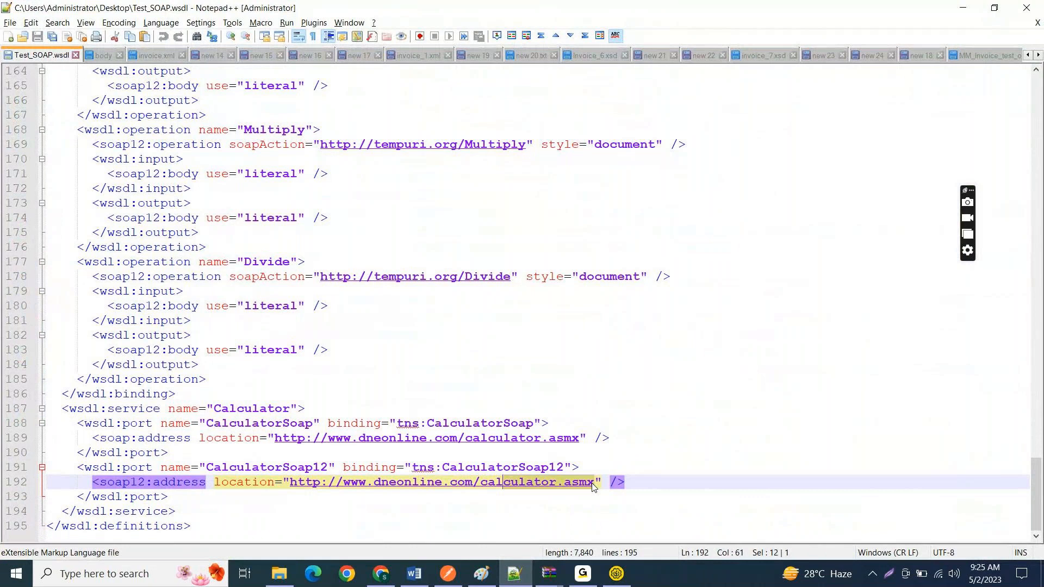
{"action": "key", "text": "shift+Left"}
{"action": "key", "text": "shift+Left"}
{"action": "key", "text": "shift+Left"}
{"action": "key", "text": "shift+Left"}
{"action": "key", "text": "shift+Left"}
{"action": "key", "text": "shift+Left"}
{"action": "key", "text": "shift+Left"}
{"action": "key", "text": "shift+Left"}
{"action": "key", "text": "shift+Left"}
{"action": "key", "text": "shift+Left"}
{"action": "key", "text": "shift+Left"}
{"action": "key", "text": "shift+Left"}
{"action": "key", "text": "shift+Left"}
{"action": "key", "text": "shift+Left"}
{"action": "key", "text": "shift+Left"}
{"action": "key", "text": "shift+Left"}
{"action": "key", "text": "shift+Left"}
{"action": "key", "text": "shift+Left"}
{"action": "key", "text": "shift+Left"}
{"action": "key", "text": "shift+Left"}
{"action": "key", "text": "shift+Left"}
{"action": "key", "text": "shift+Left"}
{"action": "key", "text": "shift+Left"}
{"action": "key", "text": "shift+Left"}
{"action": "key", "text": "shift+Left"}
{"action": "key", "text": "shift+Left"}
{"action": "key", "text": "shift+Left"}
{"action": "key", "text": "ctrl+c"}
{"action": "key", "text": "alt+Tab"}
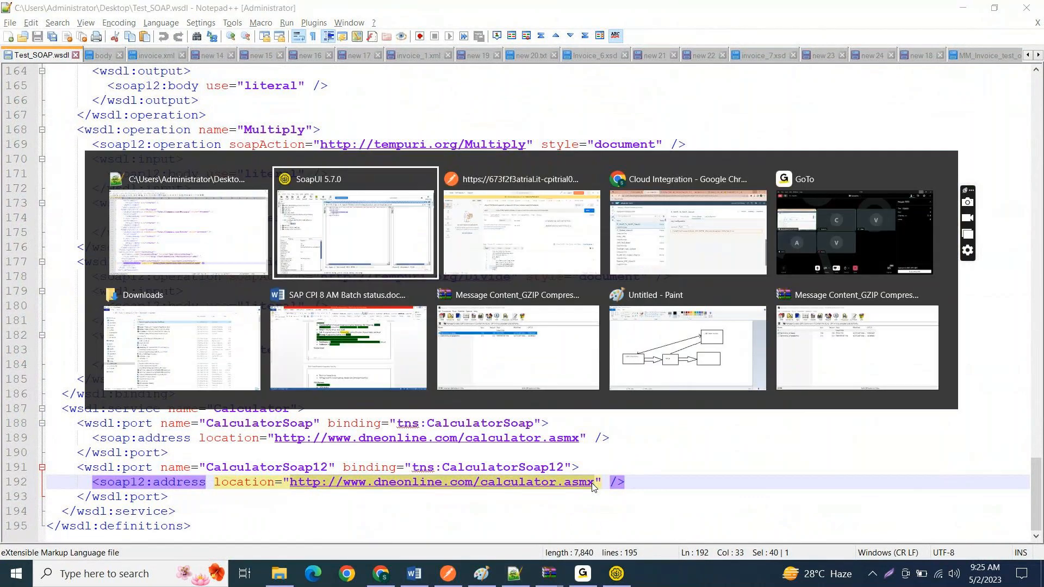
{"action": "key", "text": "alt+Tab"}
{"action": "key", "text": "alt+Tab"}
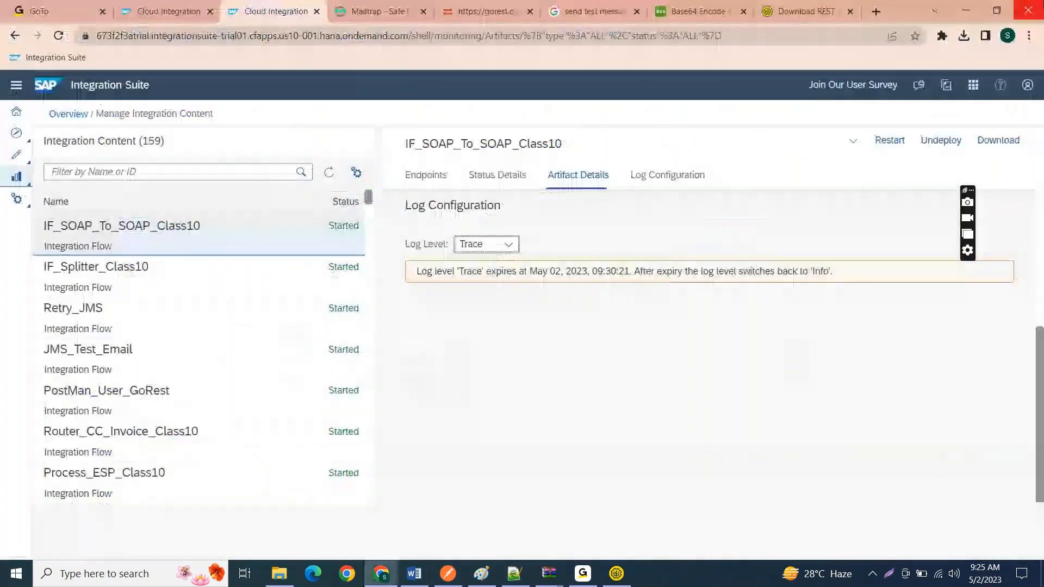
{"action": "left_click", "coordinate": [871, 8]}
{"action": "left_click", "coordinate": [706, 37]}
{"action": "key", "text": "ctrl+v"}
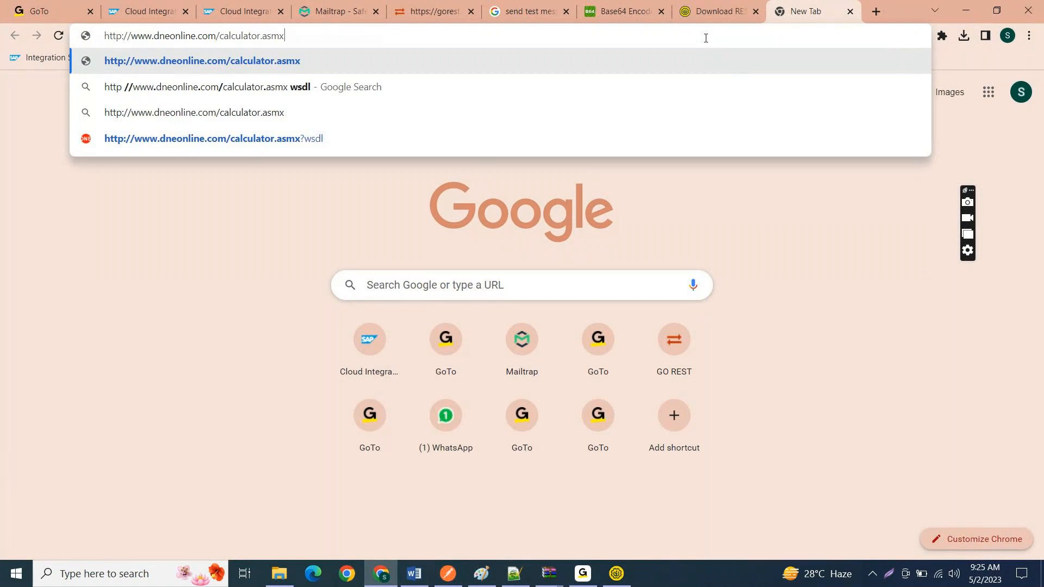
{"action": "type", "text": "?wsdl"}
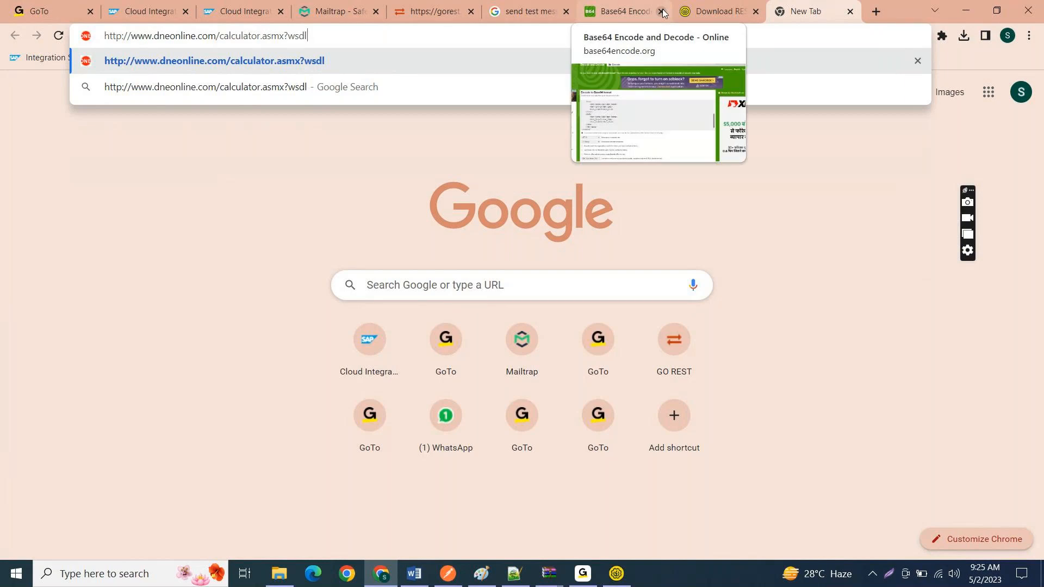
{"action": "key", "text": "Return"}
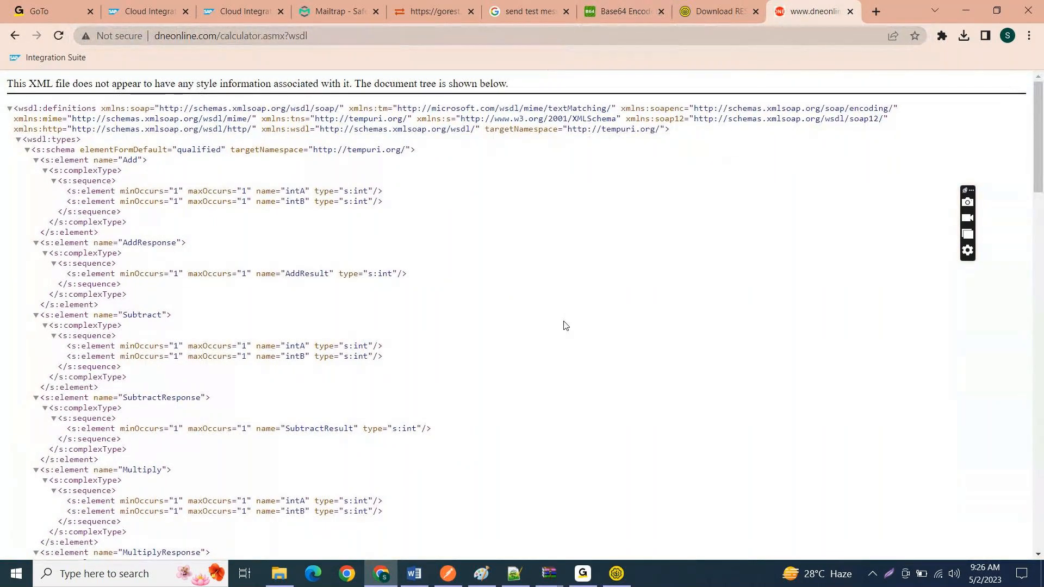
Step: Look over the calculator WSDL document tree and open its page source
{"action": "left_click_drag", "start_coordinate": [17, 108], "coordinate": [189, 325]}
{"action": "left_click", "coordinate": [637, 382]}
{"action": "left_click_drag", "start_coordinate": [13, 83], "coordinate": [92, 84]}
{"action": "left_click", "coordinate": [487, 288]}
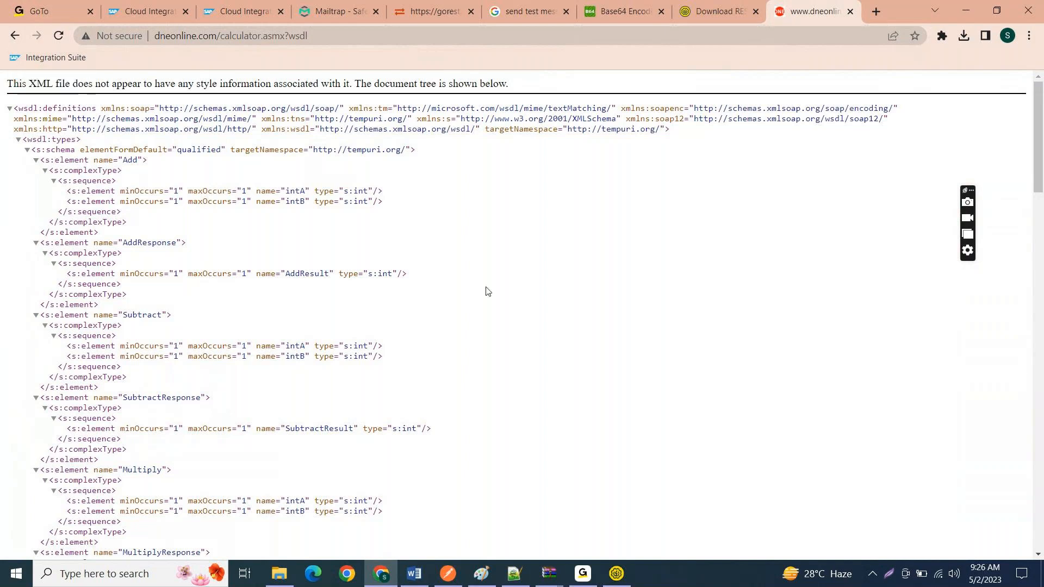
{"action": "right_click", "coordinate": [628, 251]}
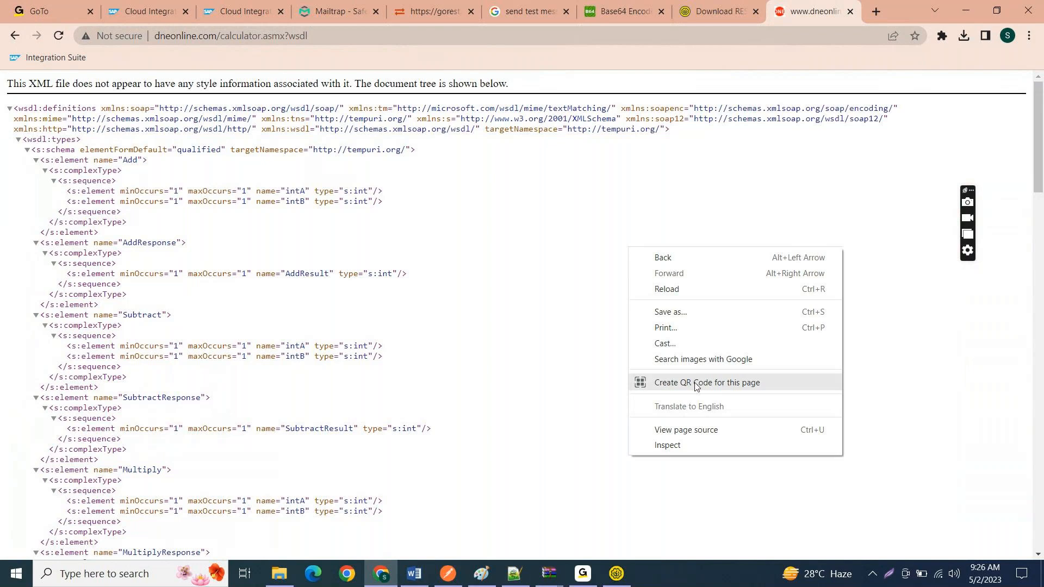
{"action": "left_click", "coordinate": [670, 429]}
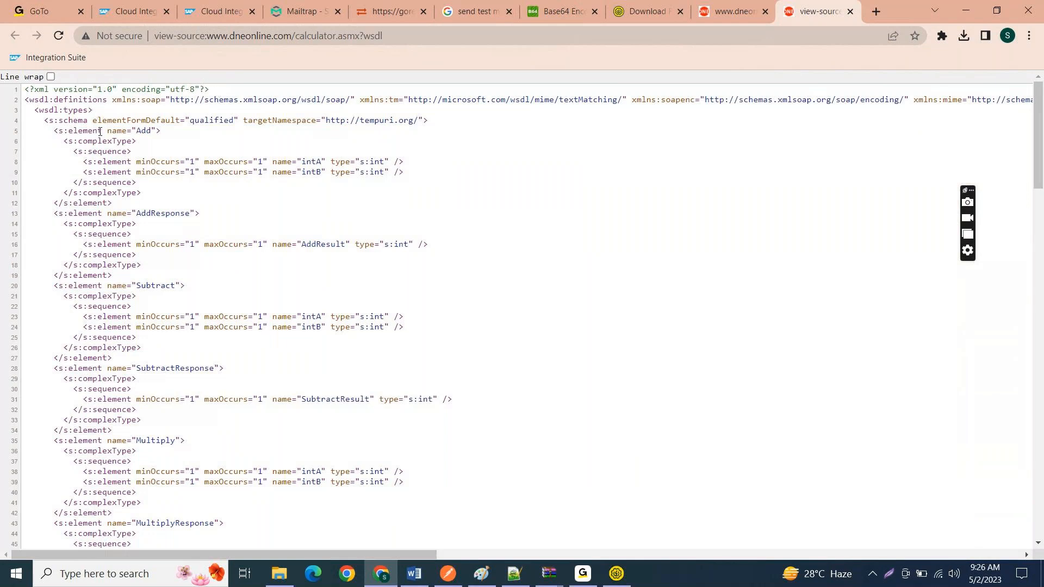
Step: Compare the calculator WSDL source with the beginning of Test_SOAP.wsdl in Notepad++ and return to Chrome
{"action": "key", "text": "ctrl+a"}
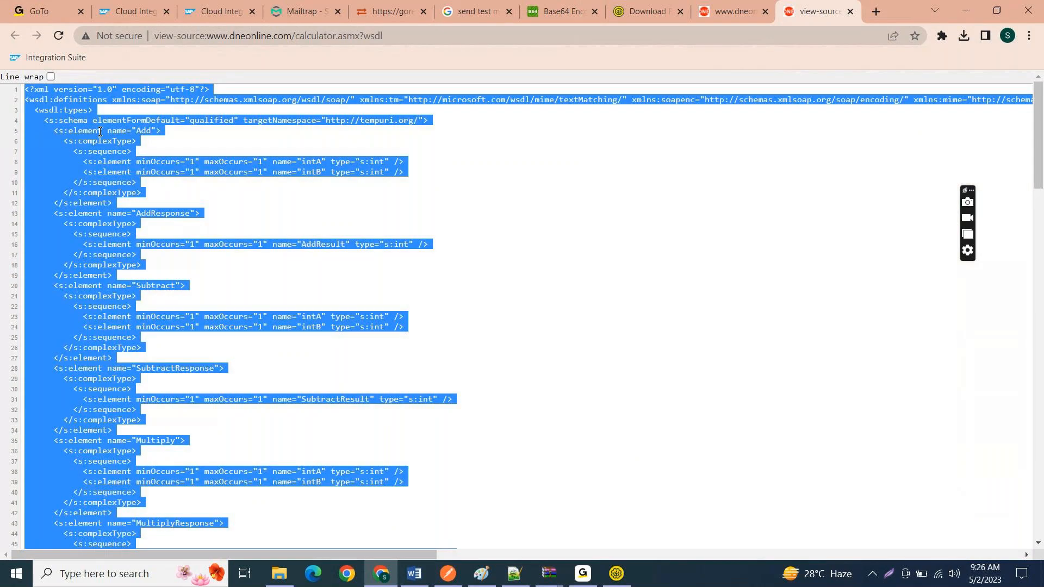
{"action": "key", "text": "alt+Tab"}
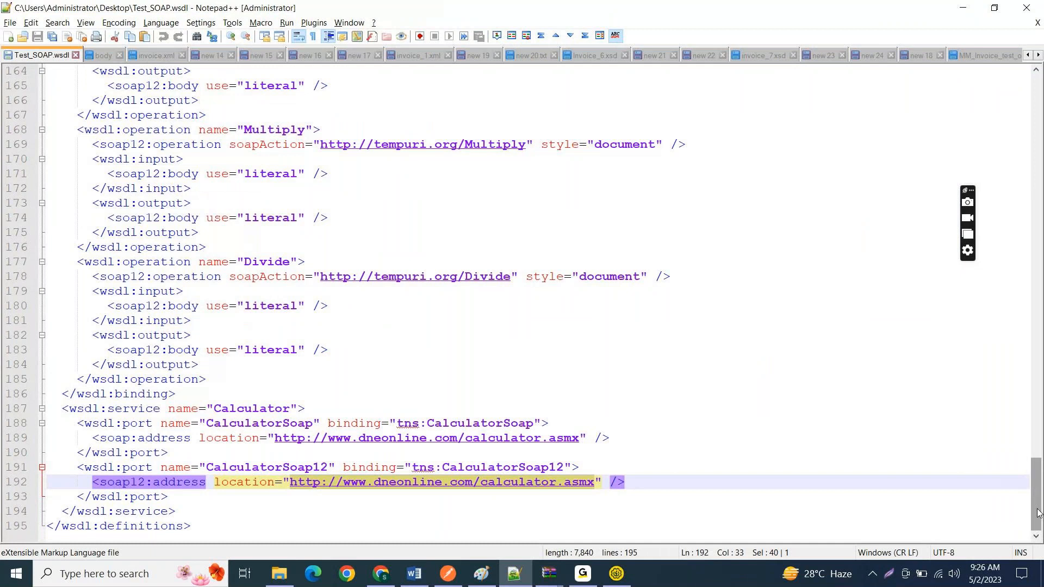
{"action": "left_click_drag", "start_coordinate": [1037, 512], "coordinate": [1038, 129]}
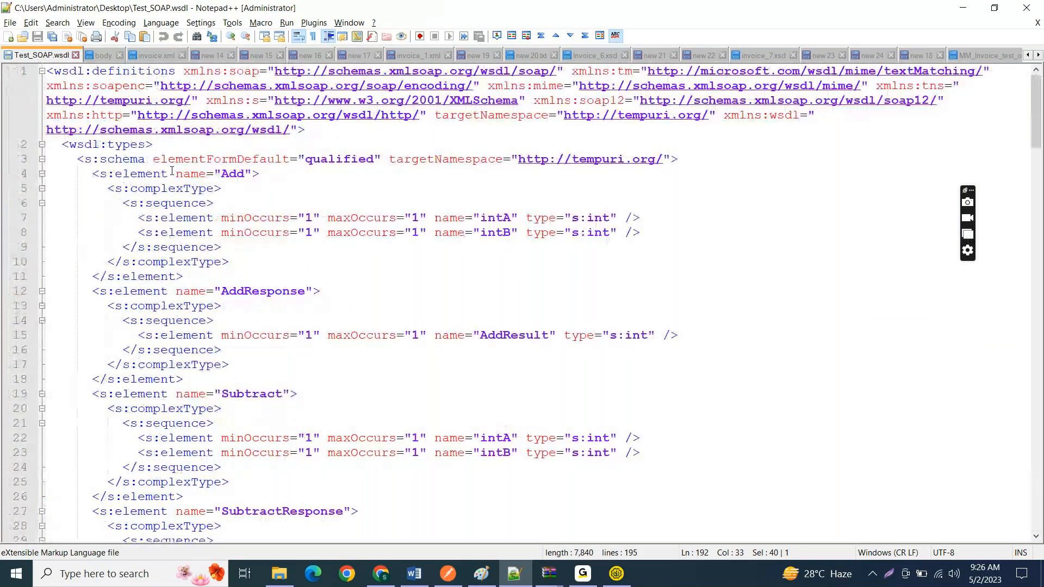
{"action": "key", "text": "alt+Tab"}
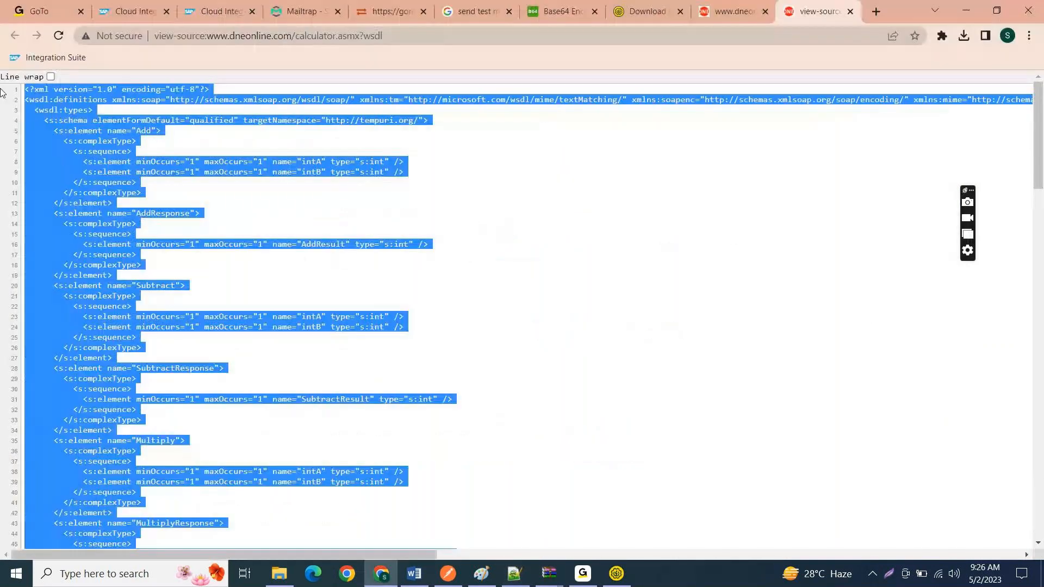
Step: Copy the entire WSDL page source and paste it into a new Notepad++ document
{"action": "left_click", "coordinate": [39, 104]}
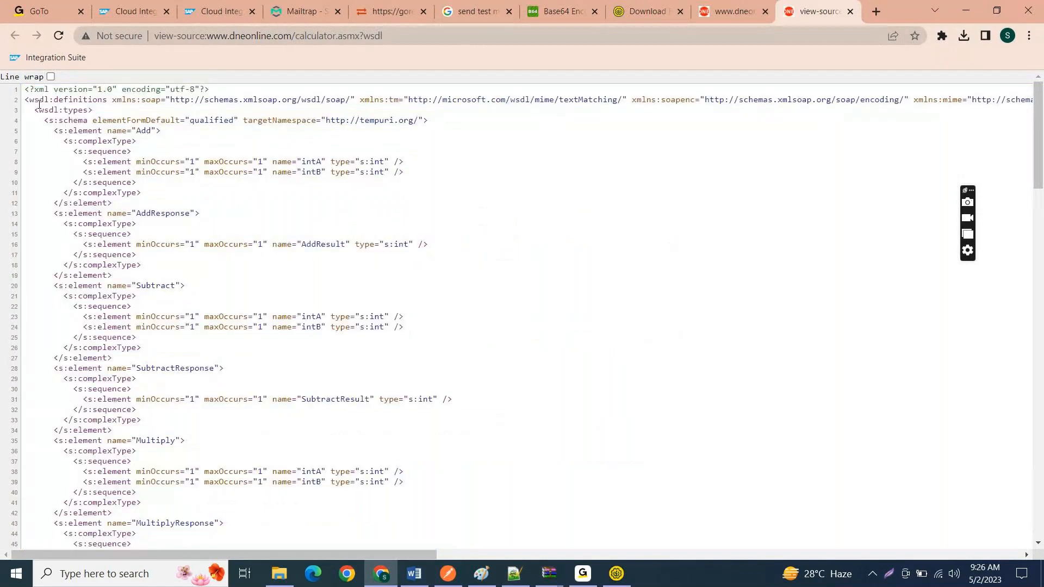
{"action": "key", "text": "ctrl+a"}
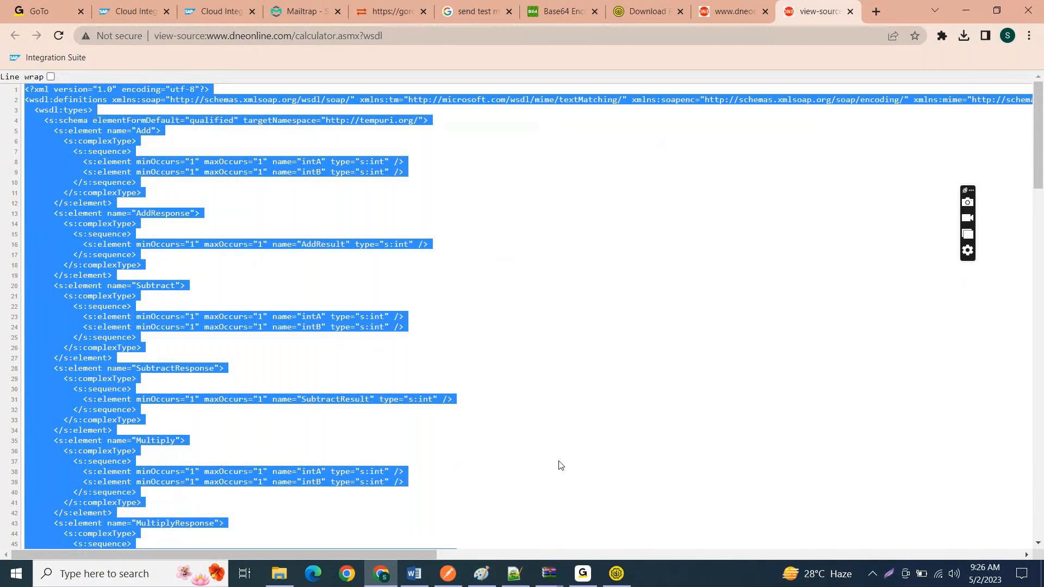
{"action": "left_click", "coordinate": [513, 571]}
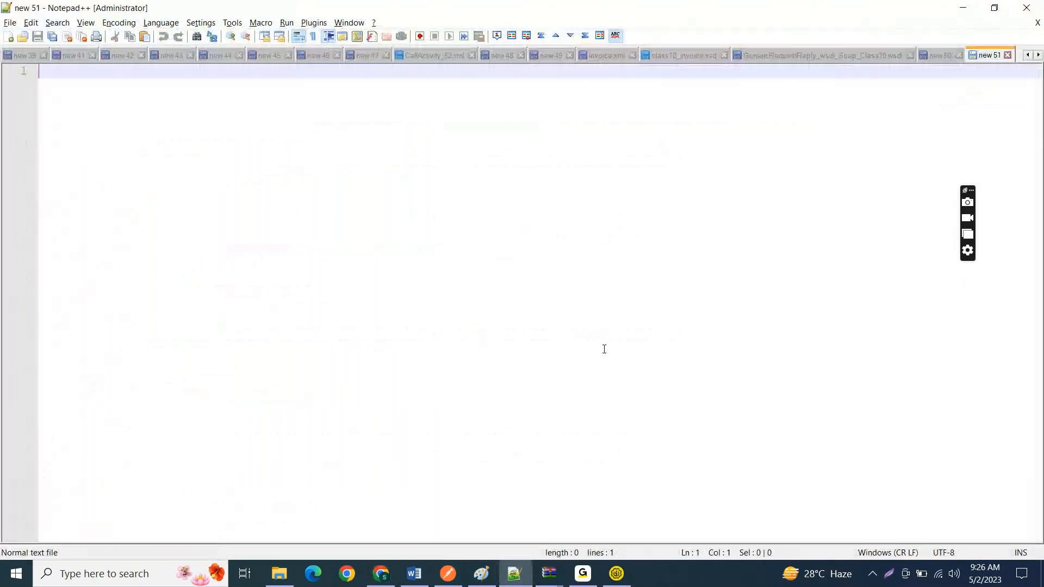
{"action": "key", "text": "ctrl+v"}
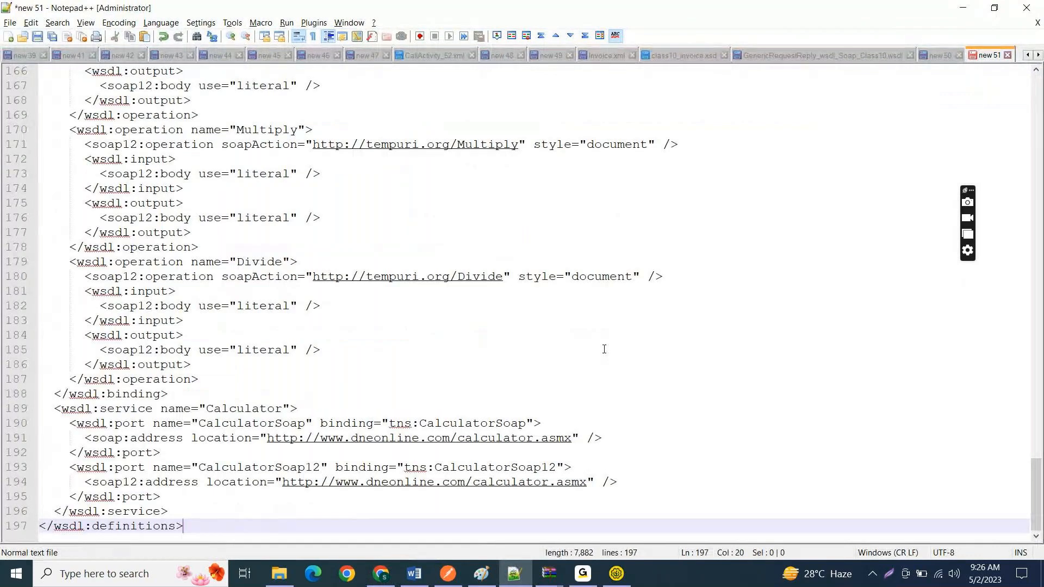
Step: Go to the start of the pasted WSDL and remove the blank first line
{"action": "key", "text": "Up"}
{"action": "key", "text": "Up"}
{"action": "key", "text": "Up"}
{"action": "key", "text": "Up"}
{"action": "key", "text": "Up"}
{"action": "key", "text": "Up"}
{"action": "key", "text": "Up"}
{"action": "key", "text": "Up"}
{"action": "key", "text": "Up"}
{"action": "key", "text": "Up"}
{"action": "key", "text": "Up"}
{"action": "key", "text": "Up"}
{"action": "key", "text": "Up"}
{"action": "key", "text": "Up"}
{"action": "key", "text": "Up"}
{"action": "key", "text": "Up"}
{"action": "key", "text": "Up"}
{"action": "key", "text": "Up"}
{"action": "key", "text": "Up"}
{"action": "key", "text": "Up"}
{"action": "key", "text": "Up"}
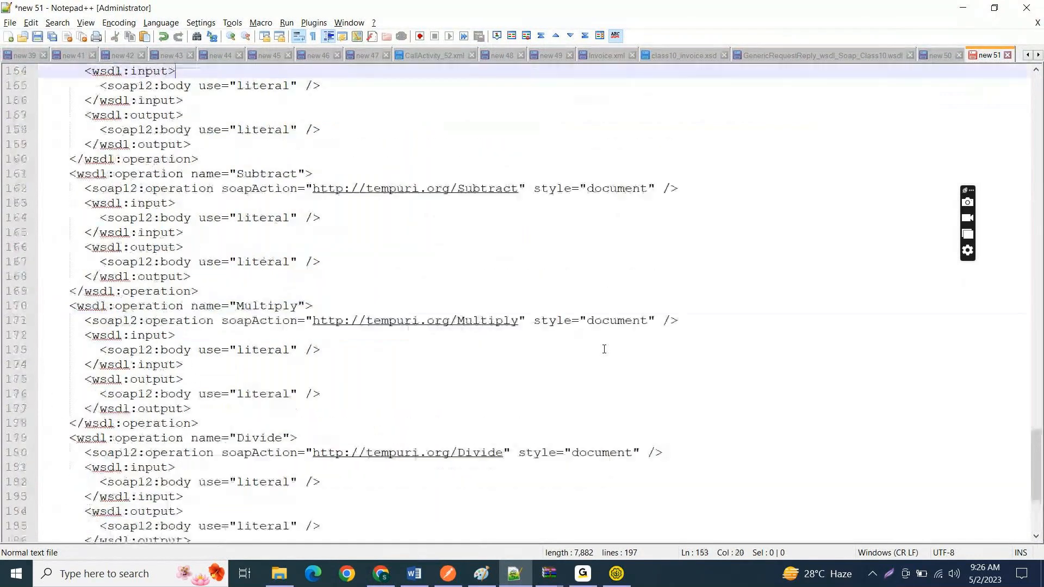
{"action": "key", "text": "Up"}
{"action": "key", "text": "Up"}
{"action": "key", "text": "Up"}
{"action": "key", "text": "Up"}
{"action": "key", "text": "Up"}
{"action": "key", "text": "Up"}
{"action": "key", "text": "Up"}
{"action": "key", "text": "Up"}
{"action": "key", "text": "Up"}
{"action": "key", "text": "Up"}
{"action": "key", "text": "Up"}
{"action": "key", "text": "Up"}
{"action": "key", "text": "Up"}
{"action": "key", "text": "Up"}
{"action": "key", "text": "Up"}
{"action": "key", "text": "Up"}
{"action": "key", "text": "Up"}
{"action": "key", "text": "Up"}
{"action": "key", "text": "Up"}
{"action": "key", "text": "Up"}
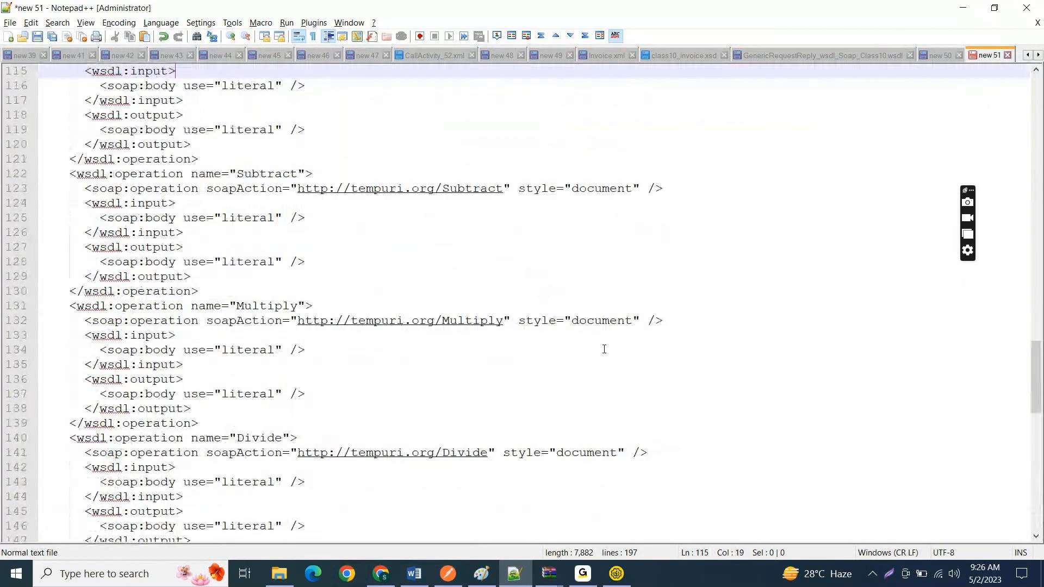
{"action": "key", "text": "Up"}
{"action": "key", "text": "Up"}
{"action": "key", "text": "Up"}
{"action": "key", "text": "Up"}
{"action": "key", "text": "Up"}
{"action": "key", "text": "Up"}
{"action": "key", "text": "Up"}
{"action": "key", "text": "Up"}
{"action": "key", "text": "Up"}
{"action": "key", "text": "Up"}
{"action": "key", "text": "Up"}
{"action": "key", "text": "Up"}
{"action": "key", "text": "Up"}
{"action": "key", "text": "Up"}
{"action": "key", "text": "Up"}
{"action": "key", "text": "Up"}
{"action": "key", "text": "Up"}
{"action": "key", "text": "Up"}
{"action": "key", "text": "Up"}
{"action": "key", "text": "Up"}
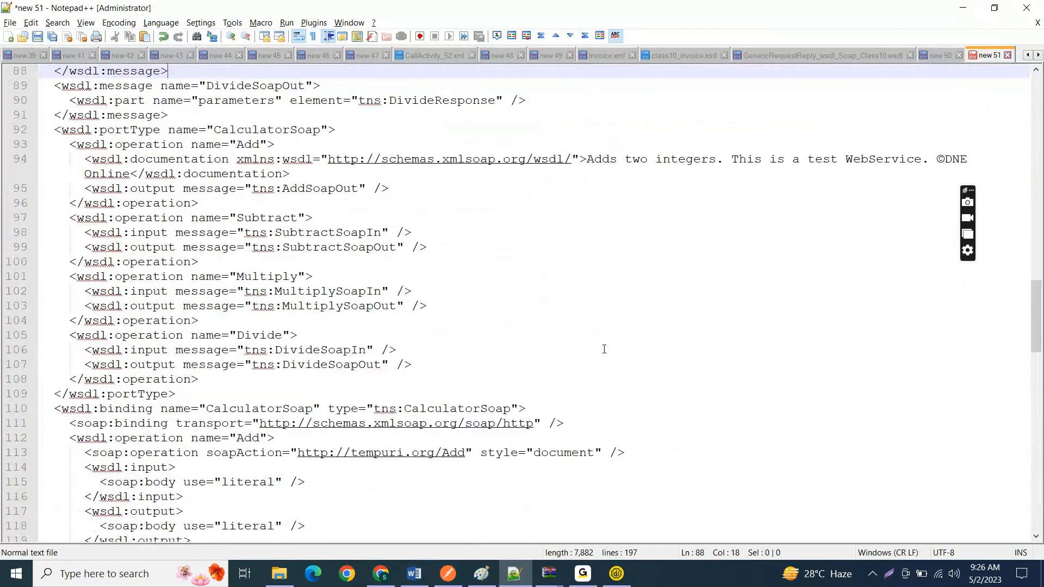
{"action": "key", "text": "Up"}
{"action": "key", "text": "Up"}
{"action": "key", "text": "Up"}
{"action": "key", "text": "Up"}
{"action": "key", "text": "Up"}
{"action": "key", "text": "Up"}
{"action": "key", "text": "Up"}
{"action": "key", "text": "Up"}
{"action": "key", "text": "Up"}
{"action": "key", "text": "Up"}
{"action": "key", "text": "Up"}
{"action": "key", "text": "Up"}
{"action": "key", "text": "Up"}
{"action": "key", "text": "Up"}
{"action": "key", "text": "Up"}
{"action": "key", "text": "Up"}
{"action": "key", "text": "Up"}
{"action": "key", "text": "Up"}
{"action": "key", "text": "Up"}
{"action": "key", "text": "Up"}
{"action": "key", "text": "Up"}
{"action": "key", "text": "Up"}
{"action": "key", "text": "Up"}
{"action": "key", "text": "Up"}
{"action": "key", "text": "Up"}
{"action": "key", "text": "Up"}
{"action": "key", "text": "Up"}
{"action": "key", "text": "Up"}
{"action": "key", "text": "Up"}
{"action": "key", "text": "Up"}
{"action": "key", "text": "Up"}
{"action": "key", "text": "Up"}
{"action": "key", "text": "Up"}
{"action": "key", "text": "Up"}
{"action": "key", "text": "Up"}
{"action": "key", "text": "Up"}
{"action": "key", "text": "Up"}
{"action": "key", "text": "Up"}
{"action": "key", "text": "Up"}
{"action": "key", "text": "Up"}
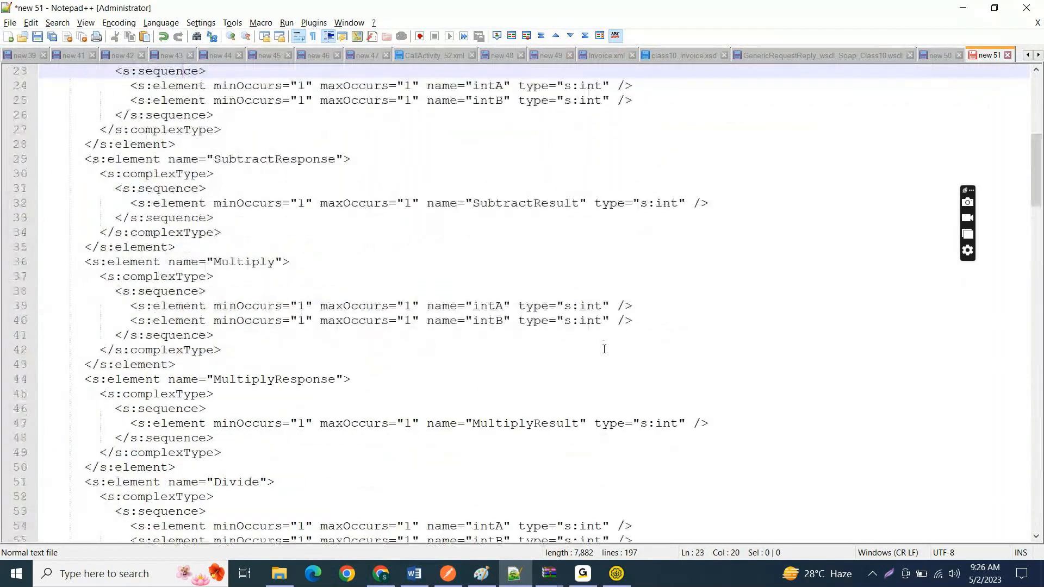
{"action": "key", "text": "Up"}
{"action": "key", "text": "Up"}
{"action": "key", "text": "Up"}
{"action": "key", "text": "Up"}
{"action": "key", "text": "Up"}
{"action": "key", "text": "Up"}
{"action": "key", "text": "Up"}
{"action": "key", "text": "Up"}
{"action": "key", "text": "Up"}
{"action": "key", "text": "Up"}
{"action": "key", "text": "Up"}
{"action": "key", "text": "Up"}
{"action": "key", "text": "Up"}
{"action": "key", "text": "Up"}
{"action": "key", "text": "Up"}
{"action": "key", "text": "Up"}
{"action": "key", "text": "Up"}
{"action": "key", "text": "Up"}
{"action": "key", "text": "Up"}
{"action": "key", "text": "Up"}
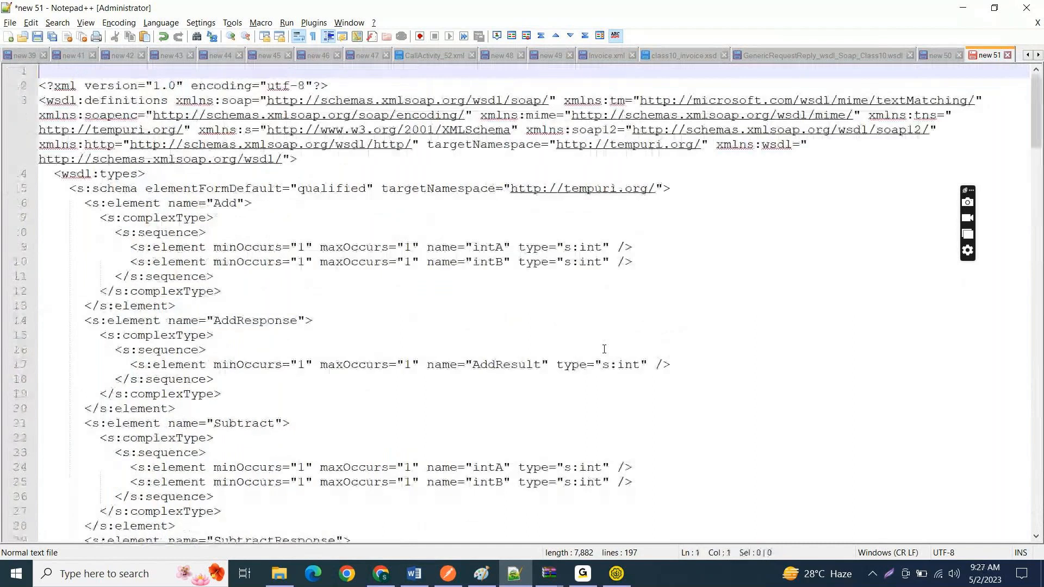
{"action": "key", "text": "Delete"}
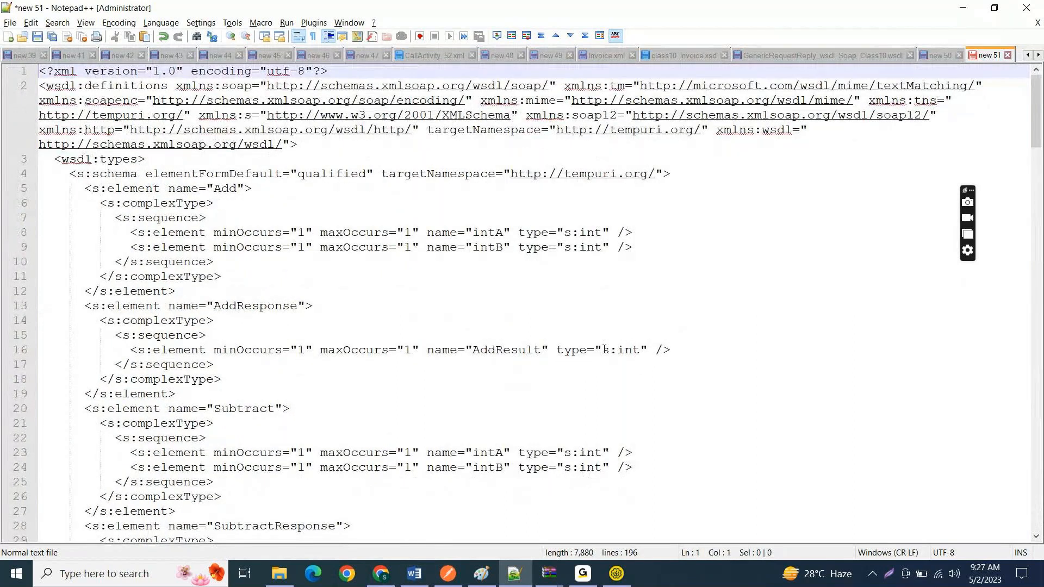
Step: Delete the XML declaration line so the document starts with the wsdl:definitions element
{"action": "key", "text": "Down"}
{"action": "key", "text": "Right"}
{"action": "key", "text": "shift+End"}
{"action": "key", "text": "Insert"}
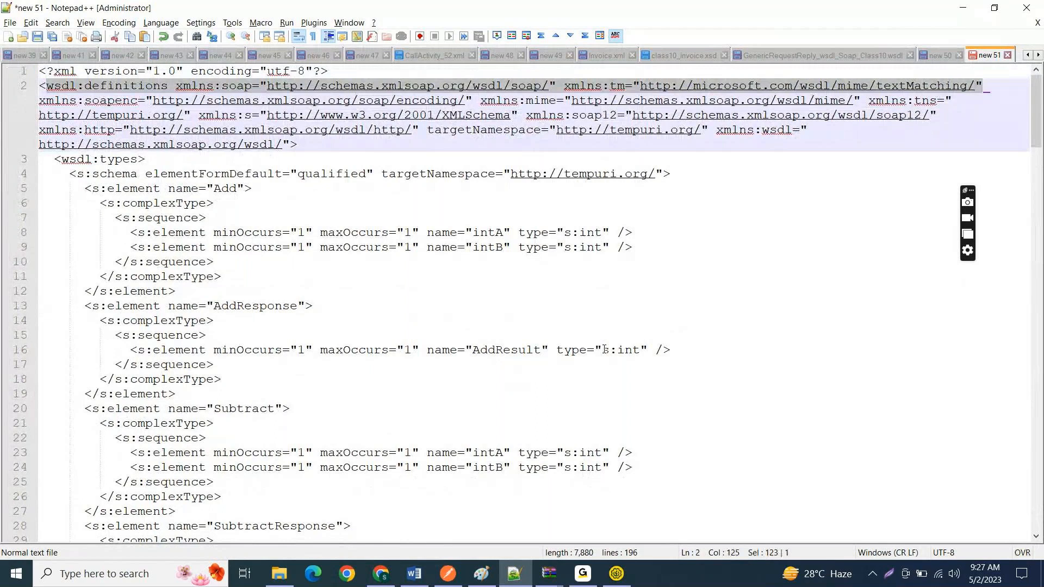
{"action": "key", "text": "ctrl+Home"}
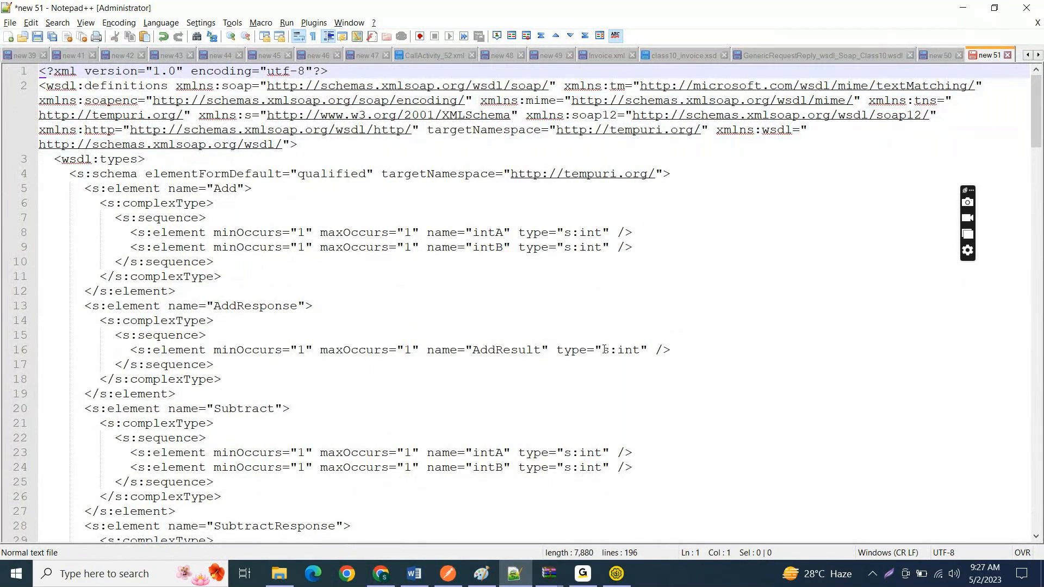
{"action": "key", "text": "Insert"}
{"action": "key", "text": "shift+End"}
{"action": "key", "text": "Delete"}
{"action": "key", "text": "Delete"}
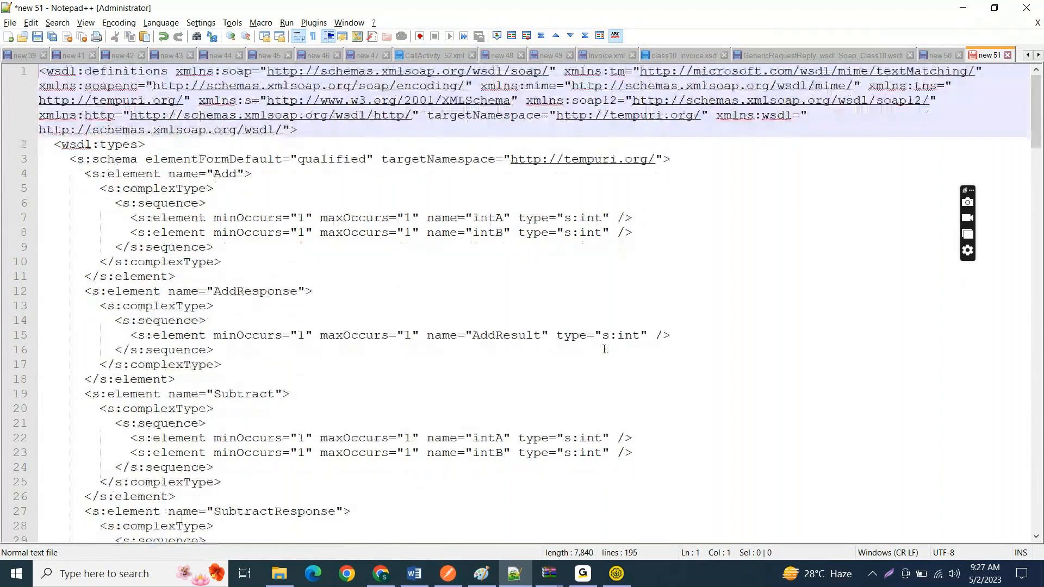
Step: Save the document to the Desktop as Soap_Class10.wsdl
{"action": "key", "text": "ctrl+s"}
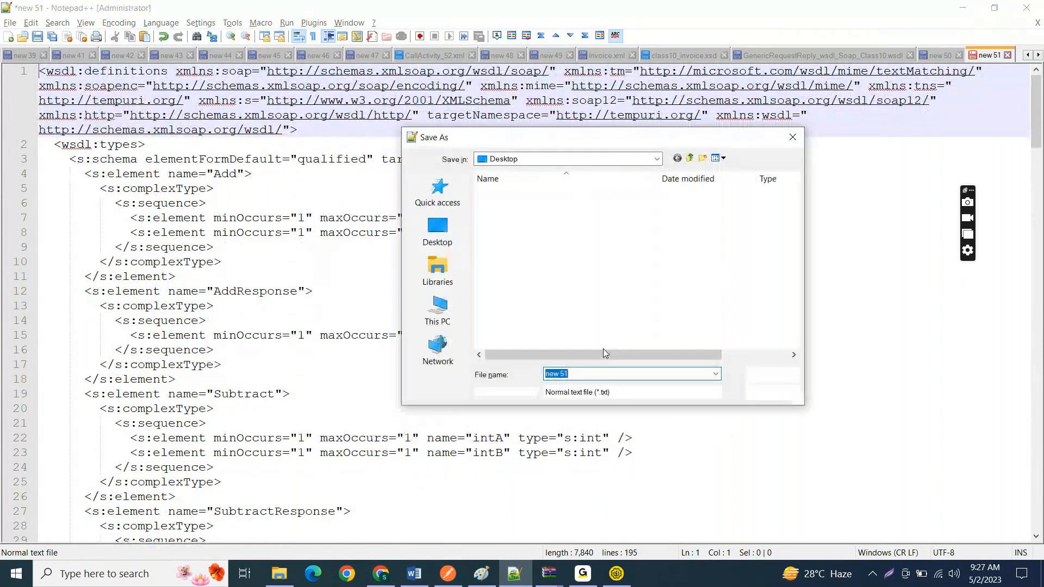
{"action": "type", "text": "Soap_"}
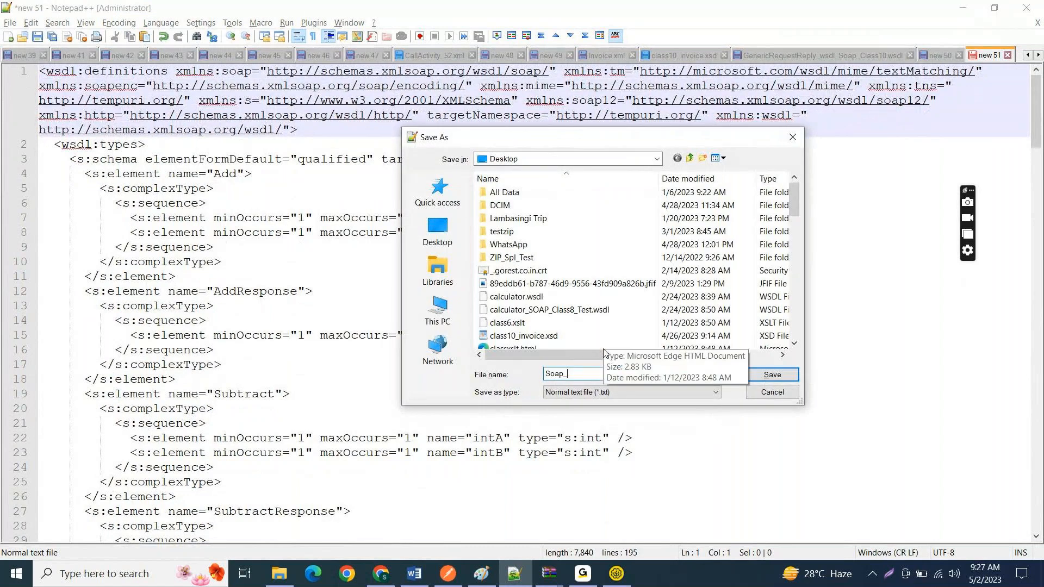
{"action": "type", "text": "Class10."}
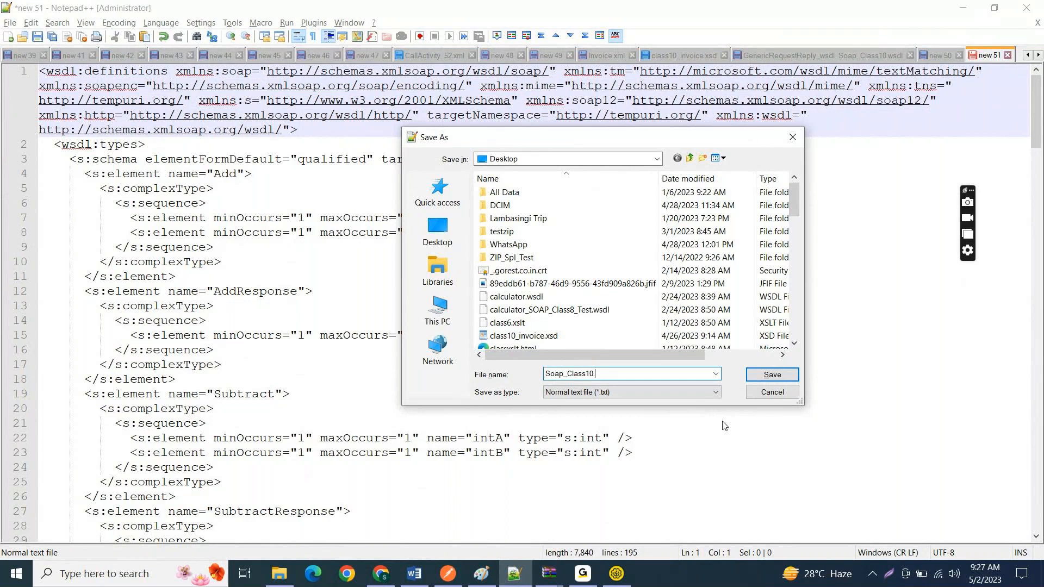
{"action": "type", "text": "wsdl"}
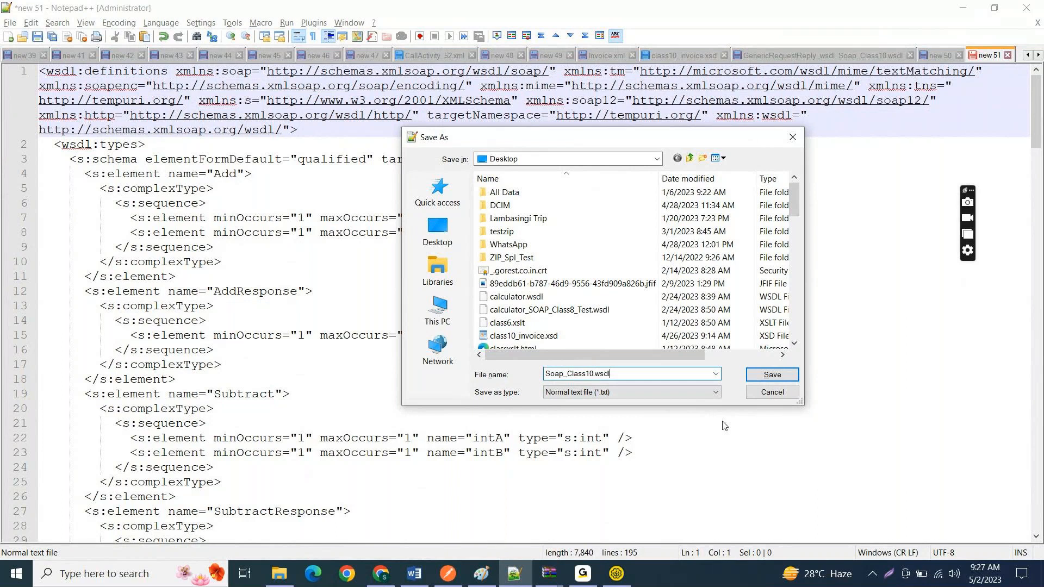
{"action": "left_click", "coordinate": [772, 376]}
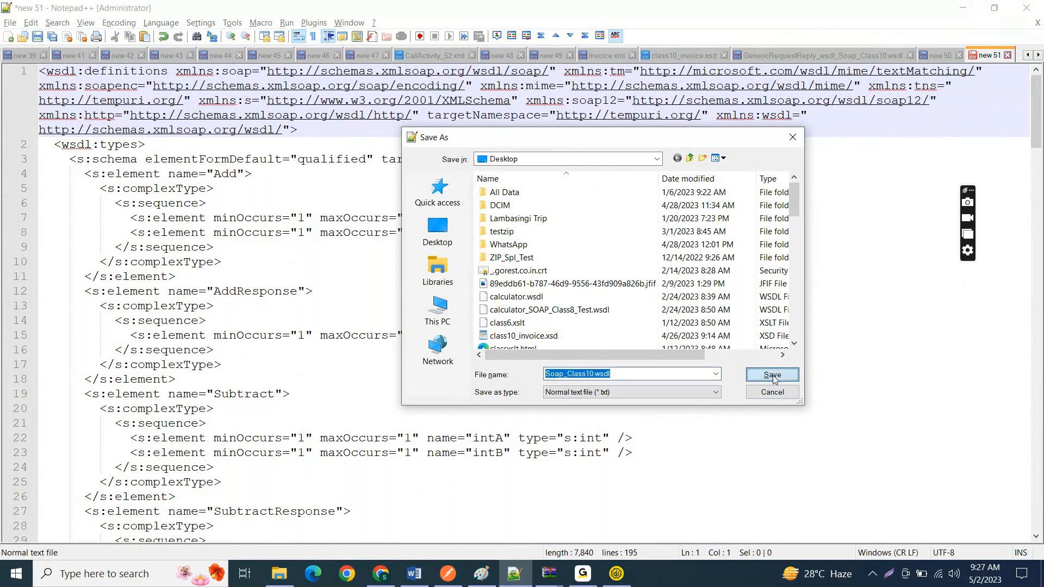
{"action": "left_click", "coordinate": [739, 295]}
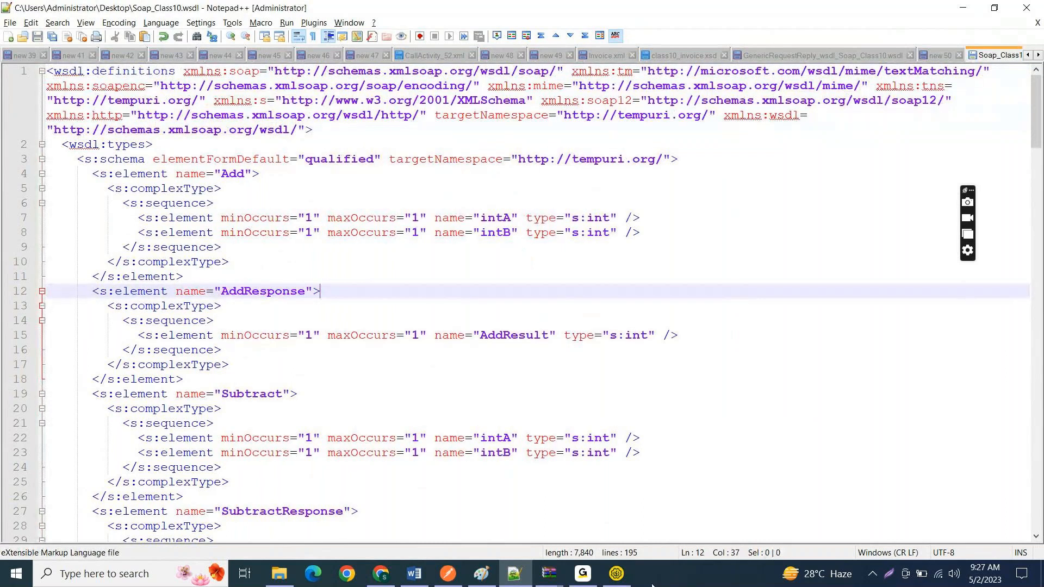
{"action": "left_click", "coordinate": [798, 359]}
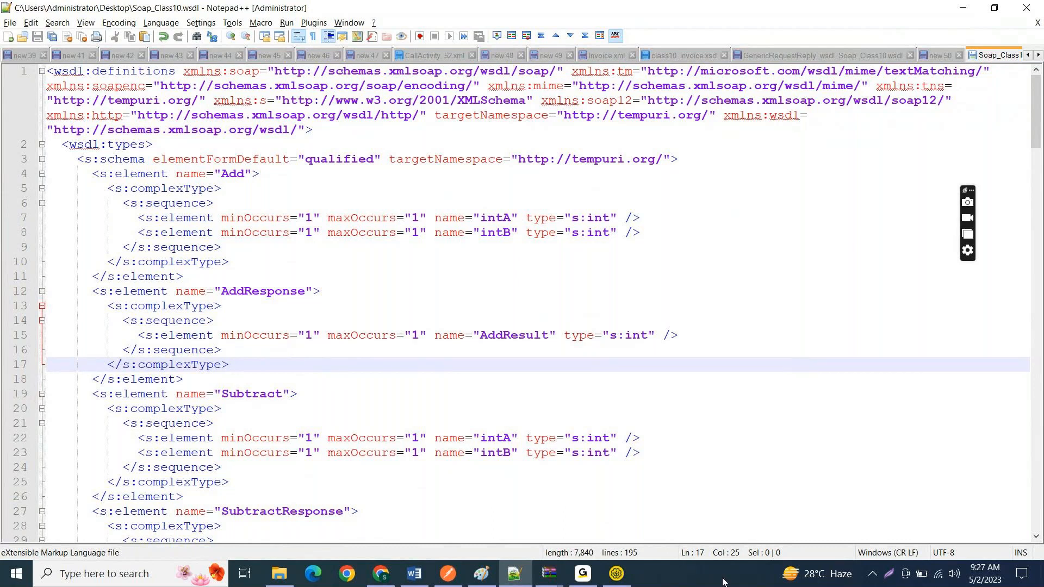
Step: Switch to SoapUI, start a new SOAP project and browse to the Desktop folder for its initial WSDL
{"action": "left_click", "coordinate": [616, 574]}
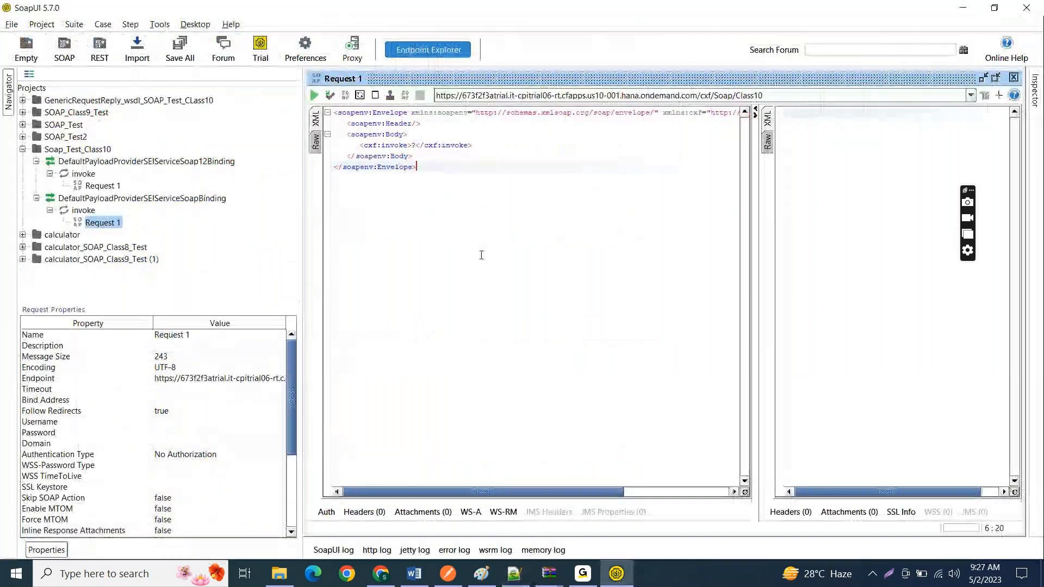
{"action": "left_click", "coordinate": [22, 149]}
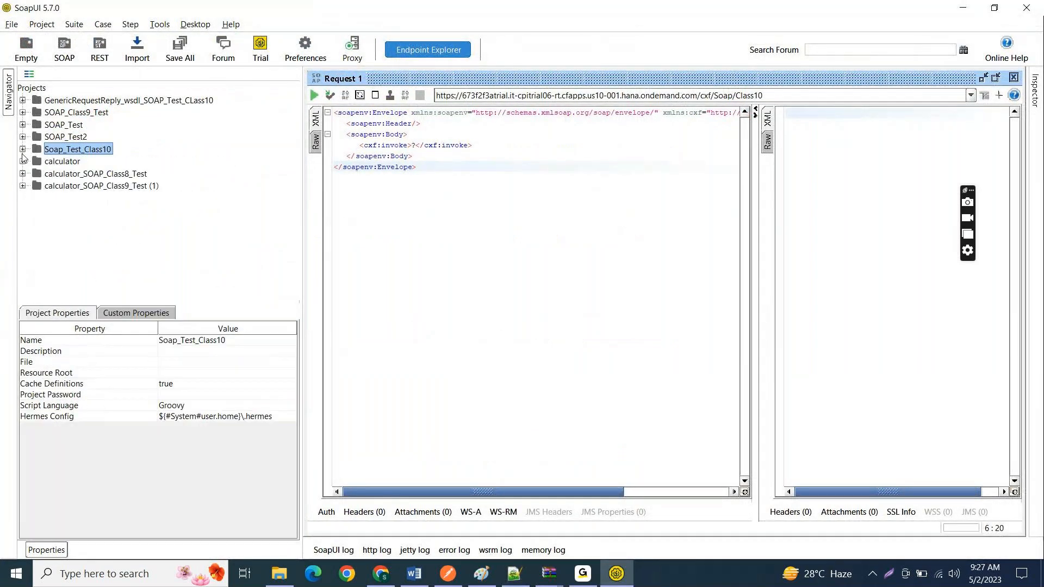
{"action": "left_click", "coordinate": [64, 57]}
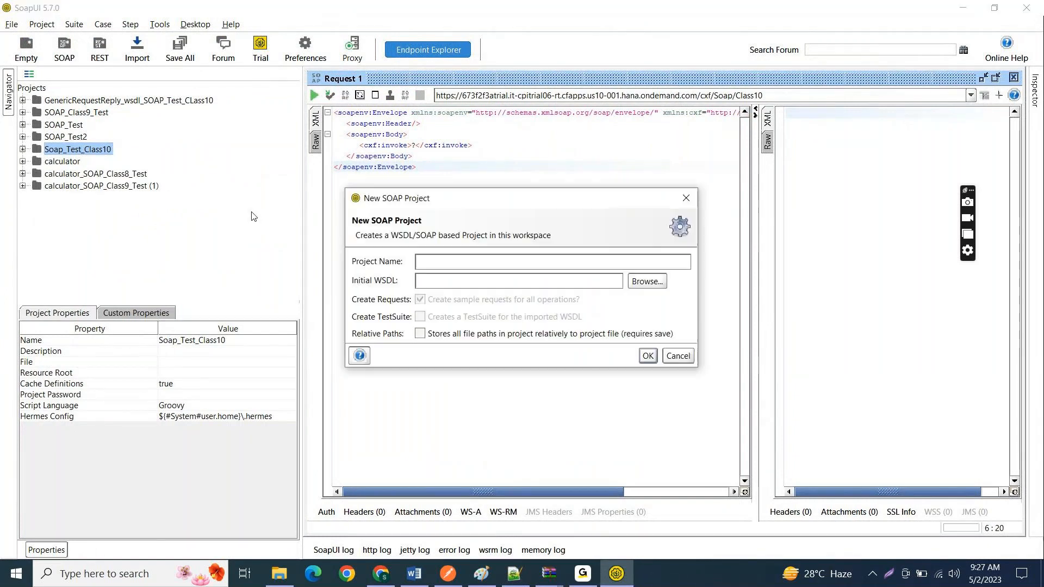
{"action": "left_click", "coordinate": [643, 288]}
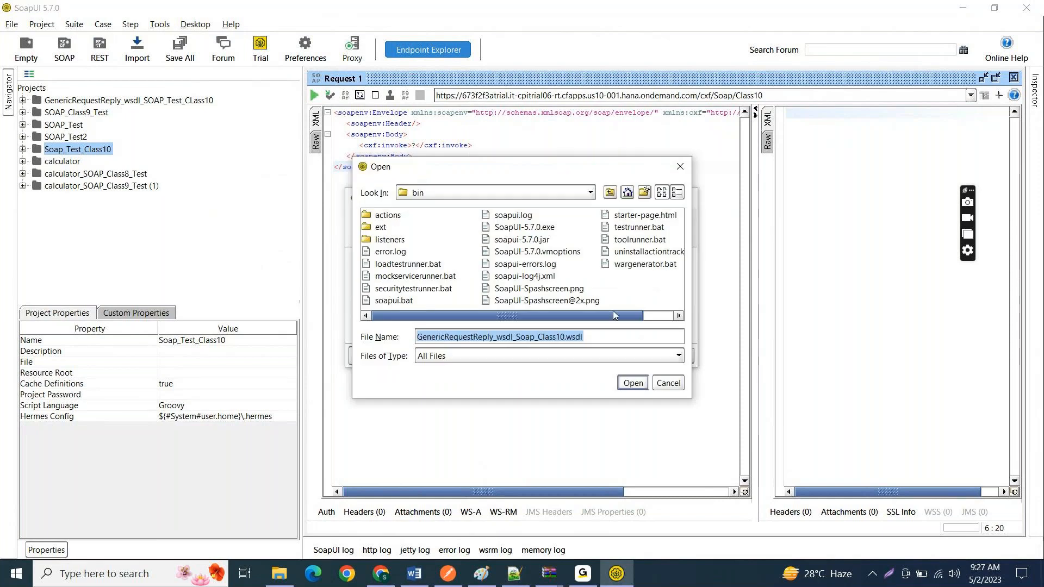
{"action": "left_click", "coordinate": [576, 196]}
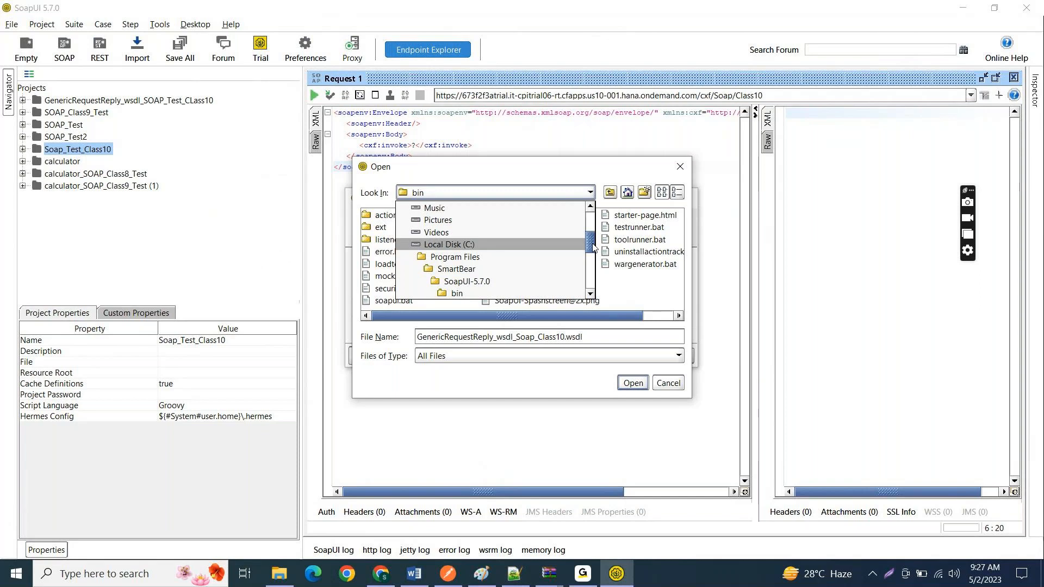
{"action": "scroll", "coordinate": [450, 266], "scroll_direction": "up", "scroll_amount": 2}
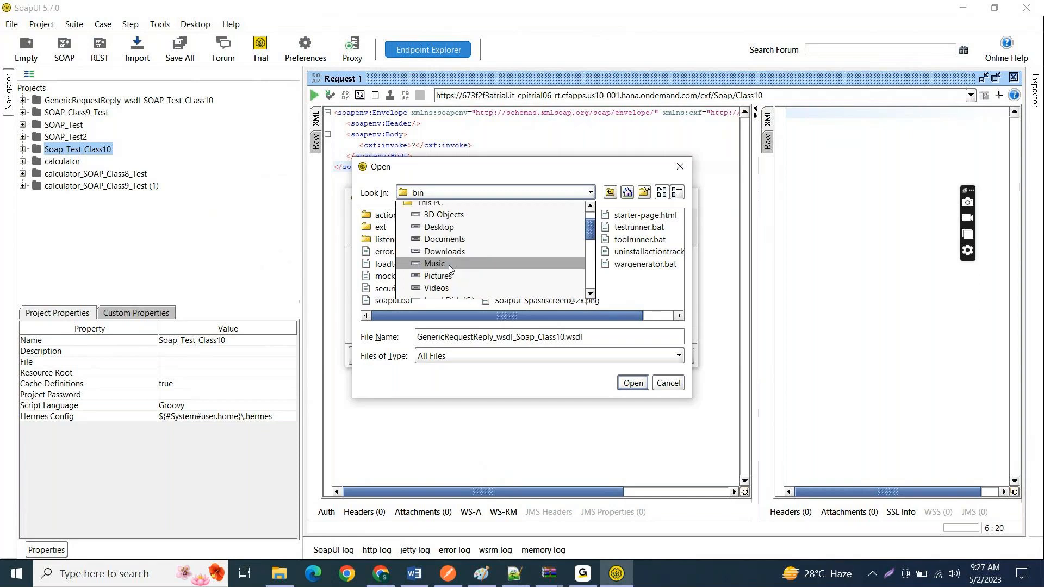
{"action": "left_click", "coordinate": [455, 229]}
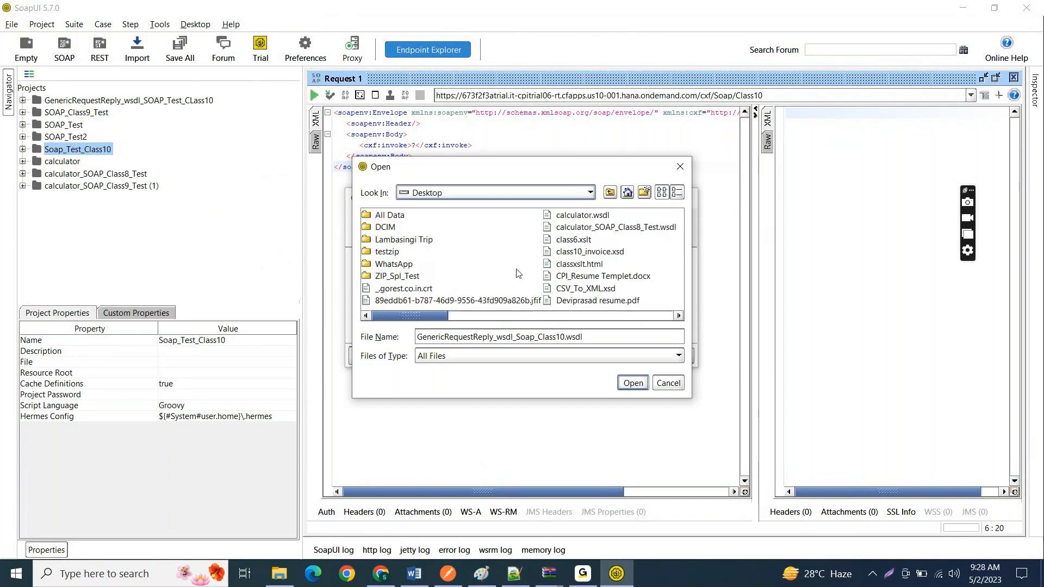
Step: Choose Soap_Class10.wsdl as the initial WSDL and create the Soap_Class10 project with sample requests for all operations
{"action": "left_click", "coordinate": [569, 276]}
{"action": "key", "text": "s"}
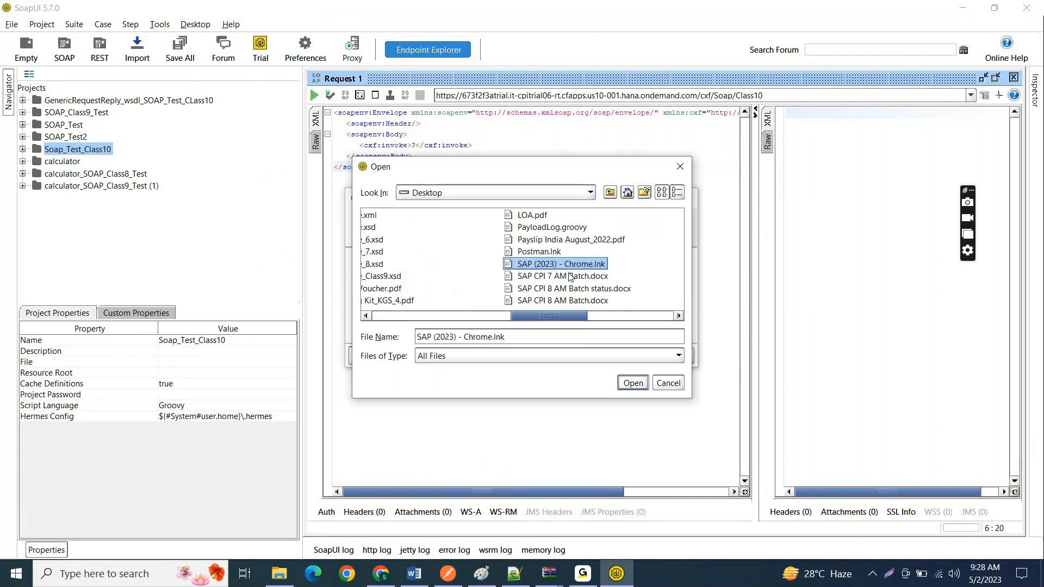
{"action": "key", "text": "s"}
{"action": "key", "text": "s"}
{"action": "key", "text": "s"}
{"action": "key", "text": "s"}
{"action": "key", "text": "s"}
{"action": "key", "text": "s"}
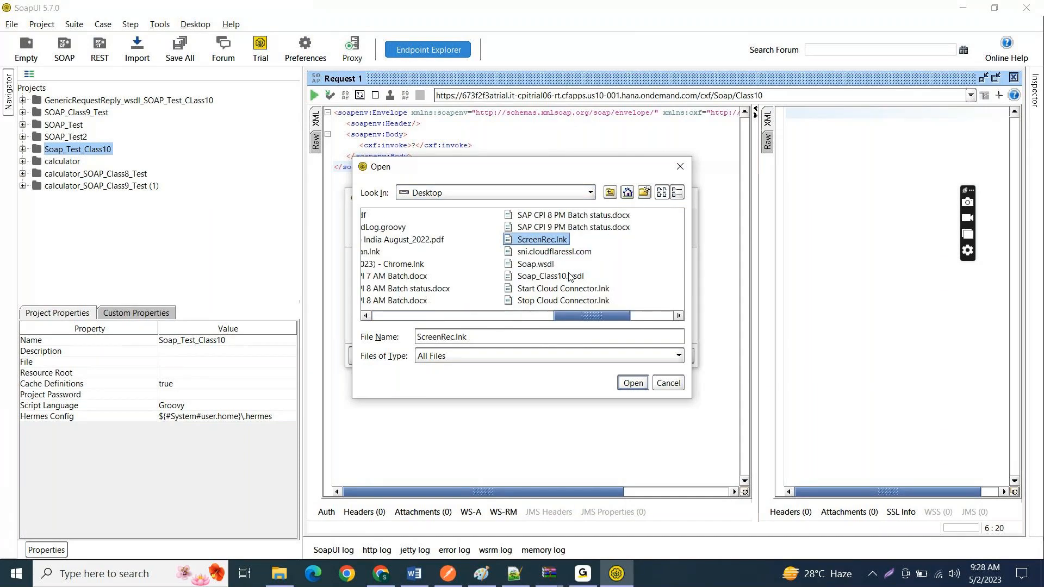
{"action": "key", "text": "s"}
{"action": "key", "text": "s"}
{"action": "double_click", "coordinate": [569, 277]}
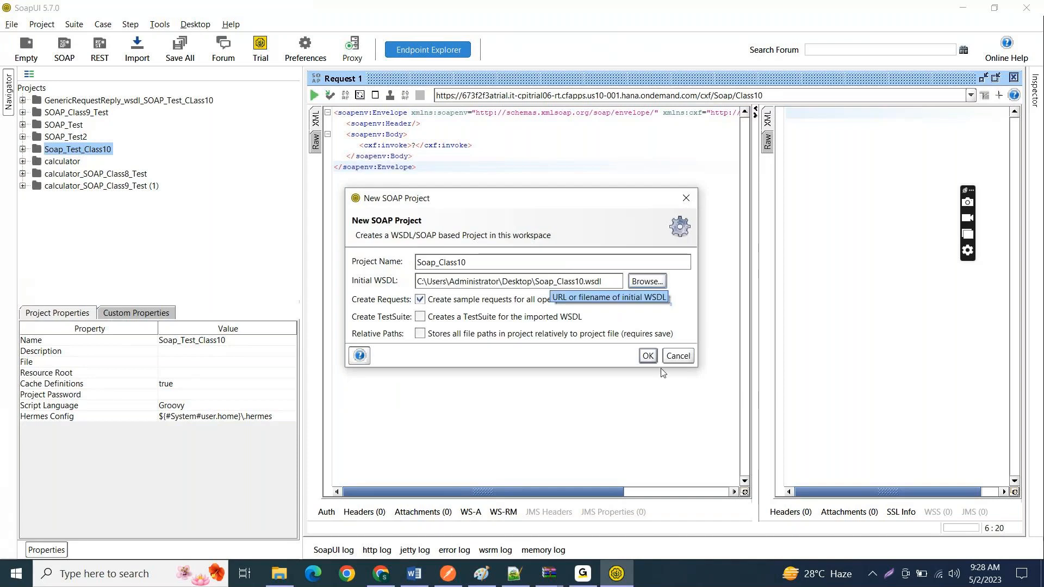
{"action": "left_click", "coordinate": [650, 360]}
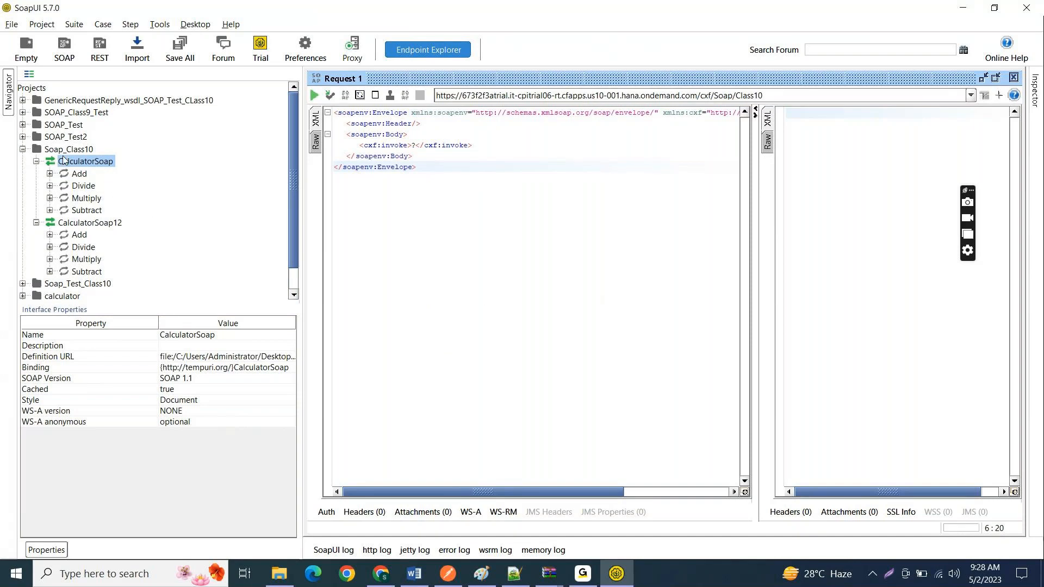
Step: Open the sample request of the Add operation under CalculatorSoap and maximize its window
{"action": "left_click", "coordinate": [36, 223]}
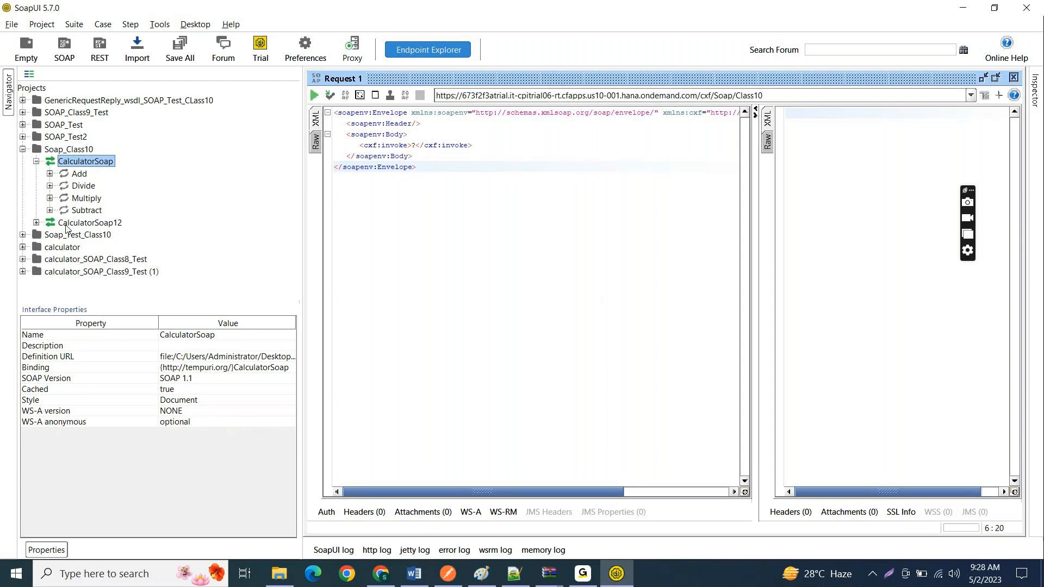
{"action": "left_click", "coordinate": [50, 173]}
{"action": "left_click", "coordinate": [100, 187]}
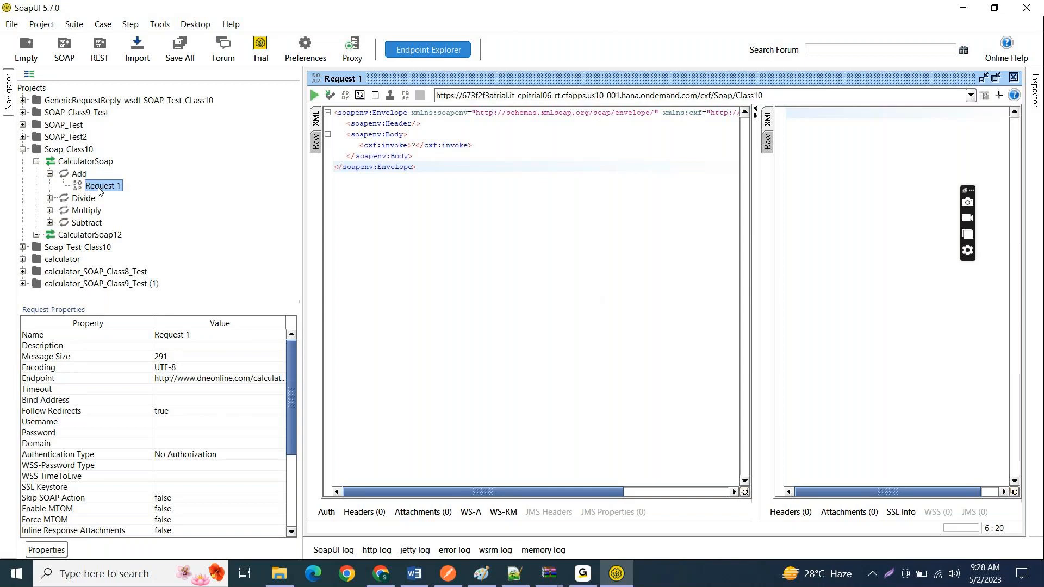
{"action": "double_click", "coordinate": [99, 186]}
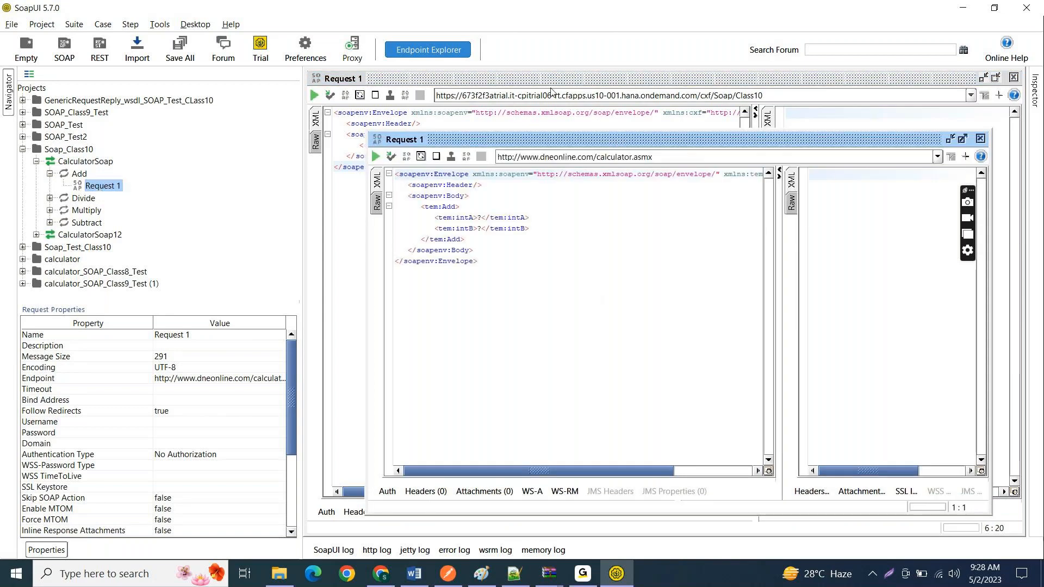
{"action": "left_click_drag", "start_coordinate": [548, 145], "coordinate": [491, 91]}
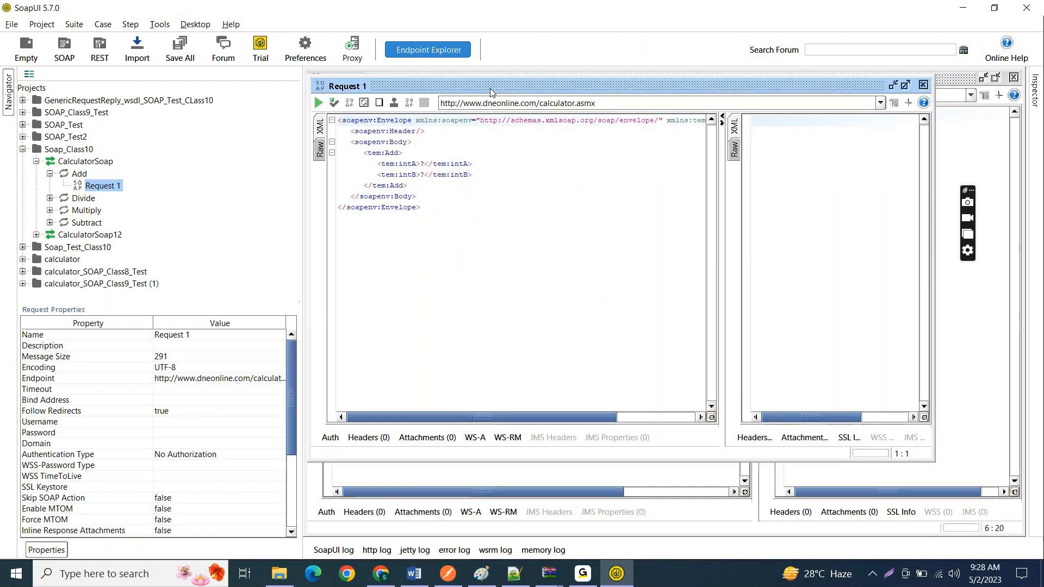
{"action": "left_click", "coordinate": [906, 86]}
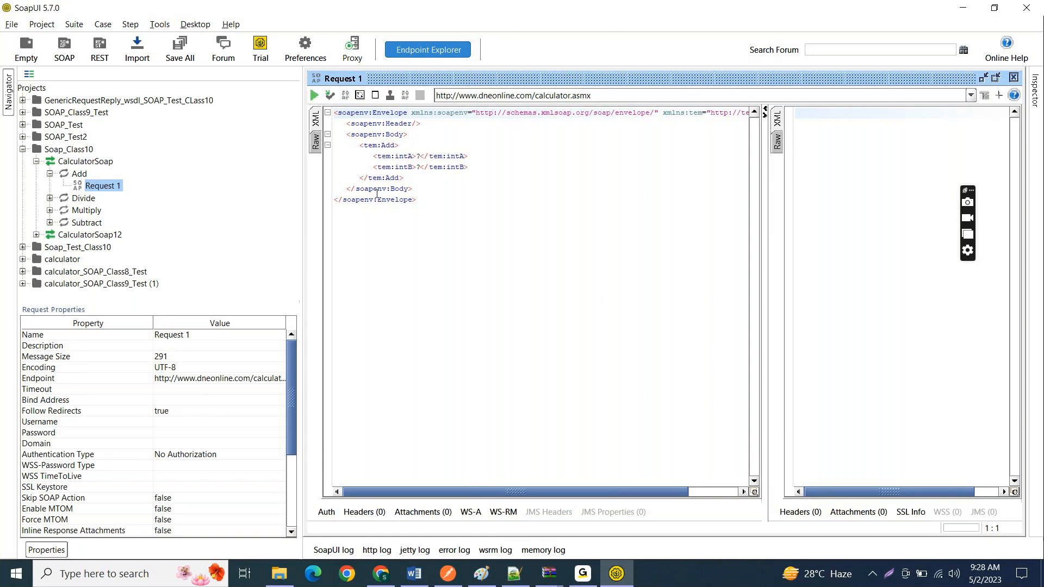
Step: Replace the placeholders in the Add request with 12 for intA and 8 for intB
{"action": "left_click", "coordinate": [424, 156]}
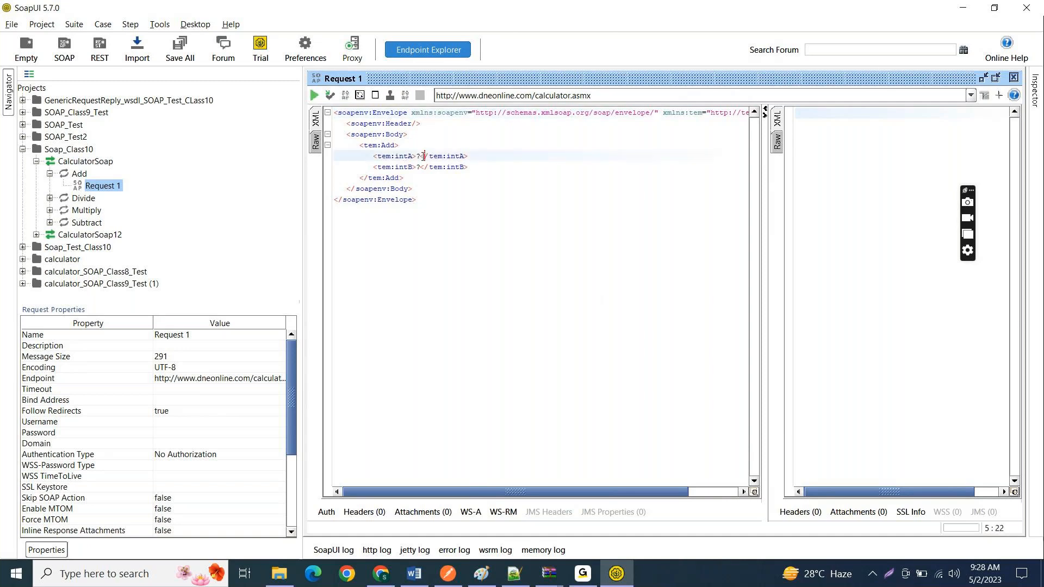
{"action": "key", "text": "BackSpace"}
{"action": "type", "text": "11"}
{"action": "key", "text": "Down"}
{"action": "key", "text": "BackSpace"}
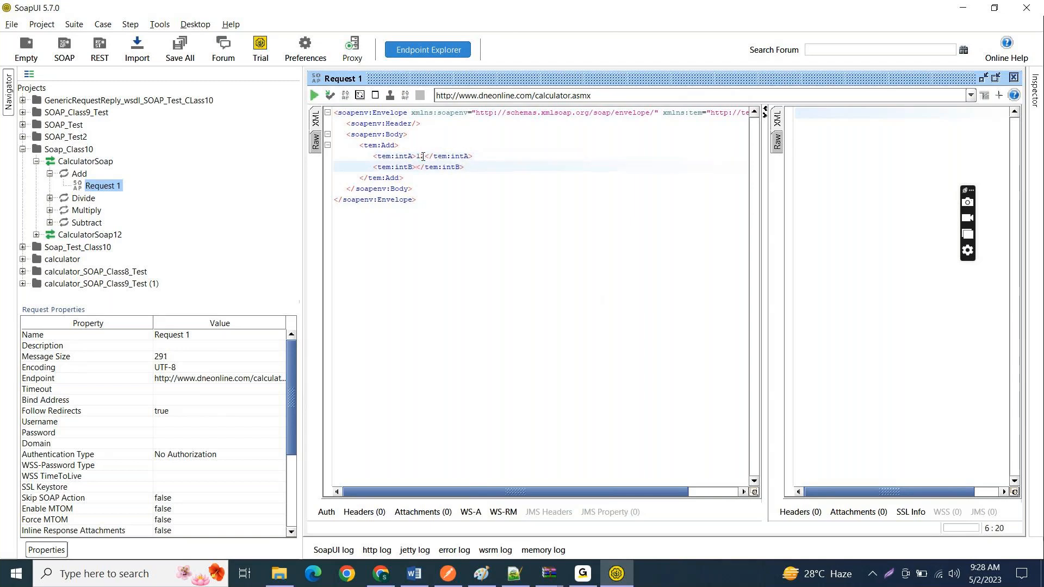
{"action": "type", "text": "8"}
{"action": "left_click", "coordinate": [464, 167]}
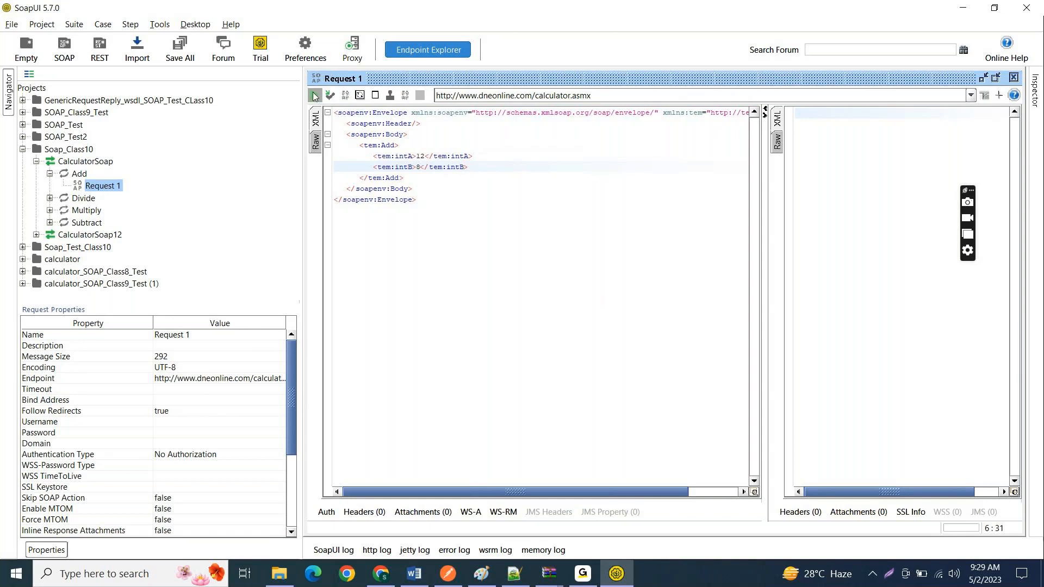
Step: Send the Add request to the calculator service and check the AddResult value in the XML response
{"action": "left_click", "coordinate": [315, 96]}
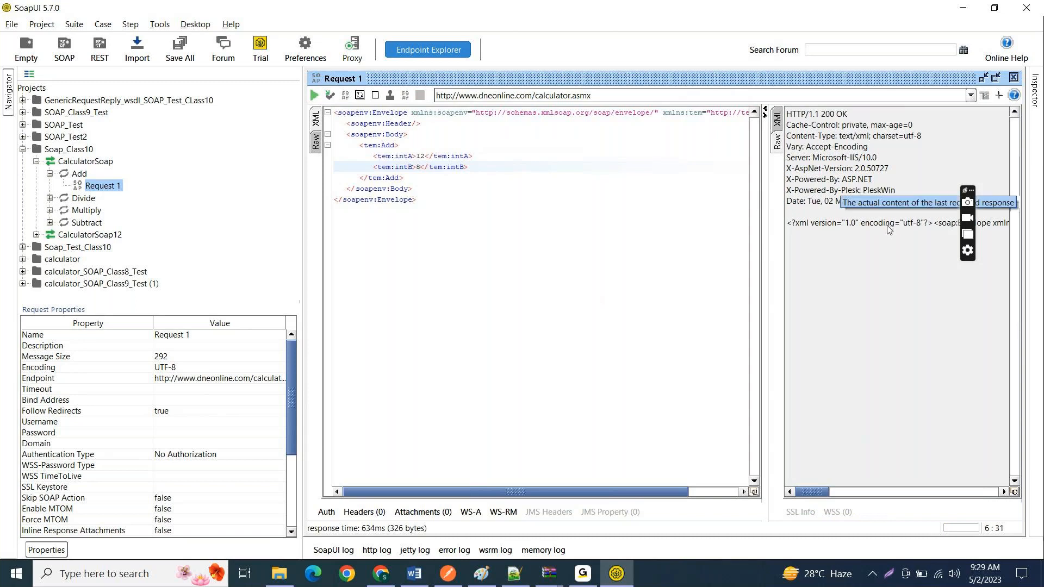
{"action": "left_click", "coordinate": [778, 117]}
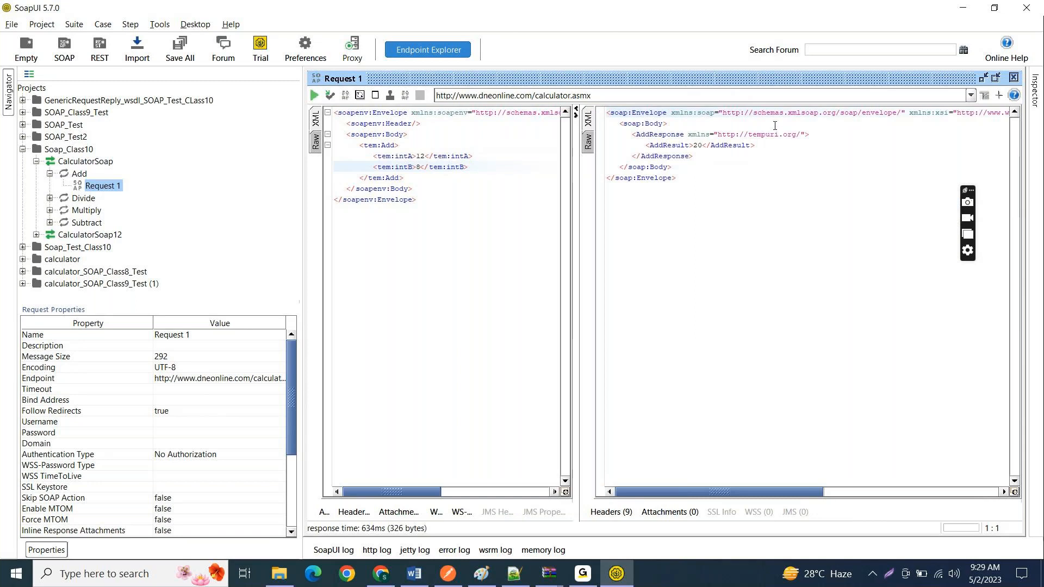
{"action": "left_click_drag", "start_coordinate": [703, 180], "coordinate": [589, 101]}
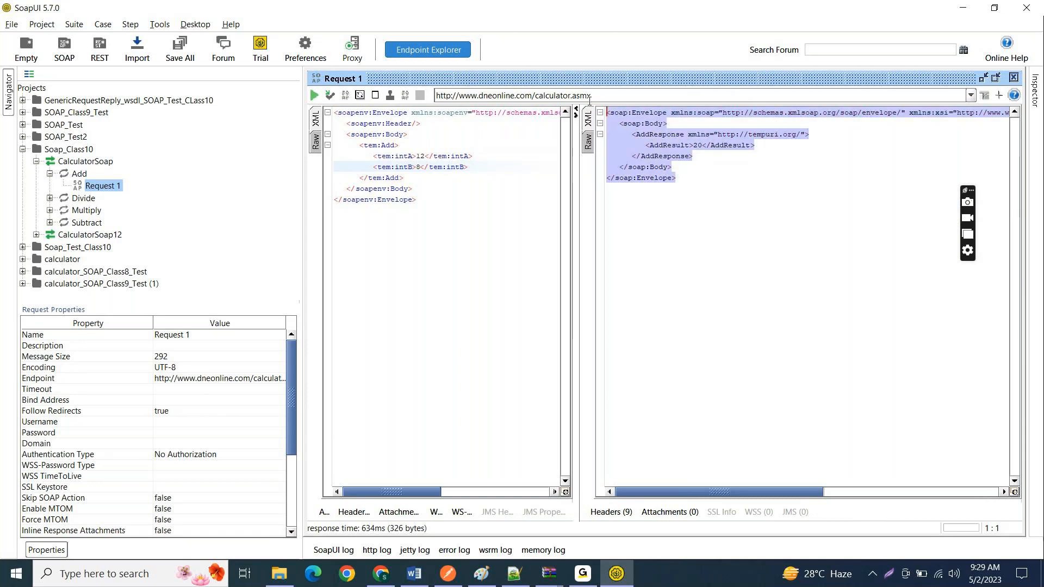
{"action": "left_click", "coordinate": [758, 203]}
{"action": "double_click", "coordinate": [696, 146]}
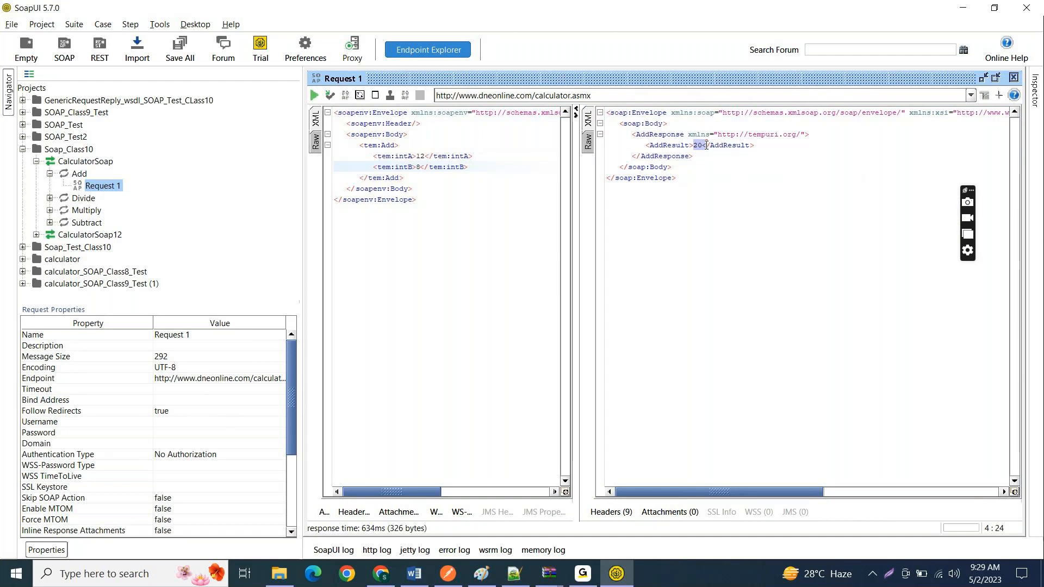
Step: Change intB to 38 in the Add request, resend it and check AddResult in the XML response
{"action": "left_click", "coordinate": [419, 166]}
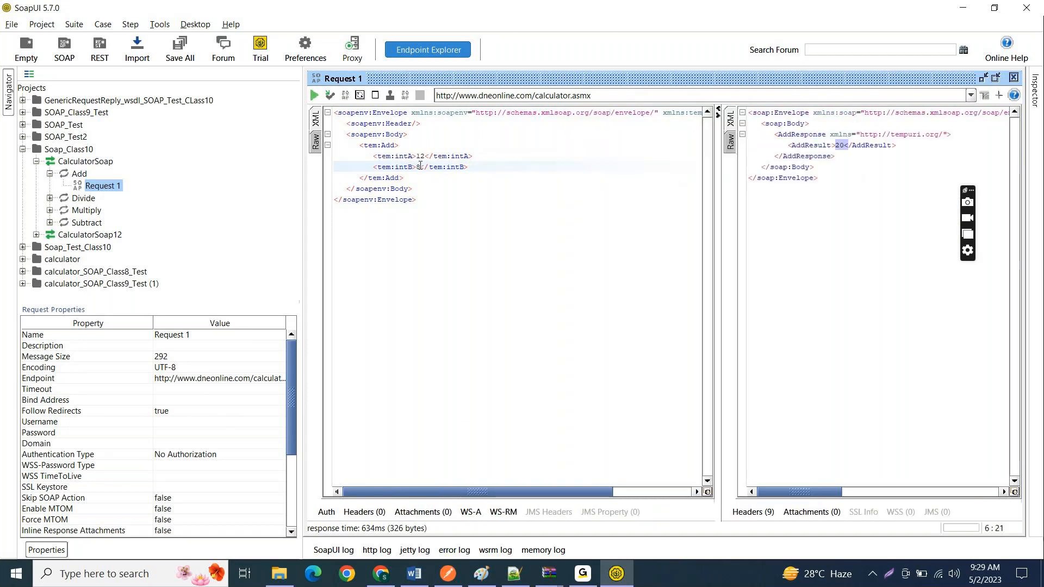
{"action": "key", "text": "Left"}
{"action": "key", "text": "BackSpace"}
{"action": "type", "text": ">"}
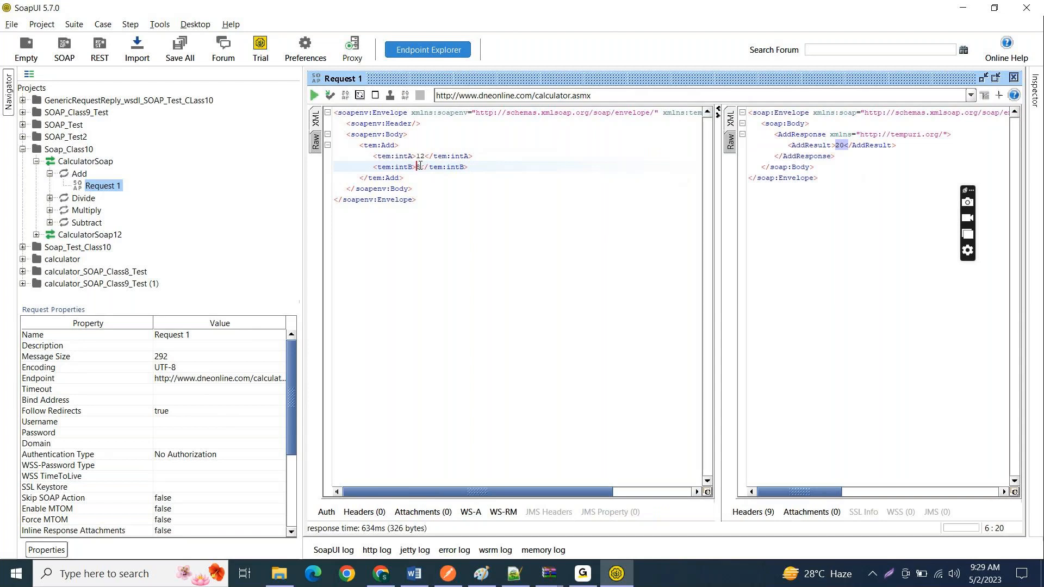
{"action": "type", "text": "3"}
{"action": "left_click", "coordinate": [314, 96]}
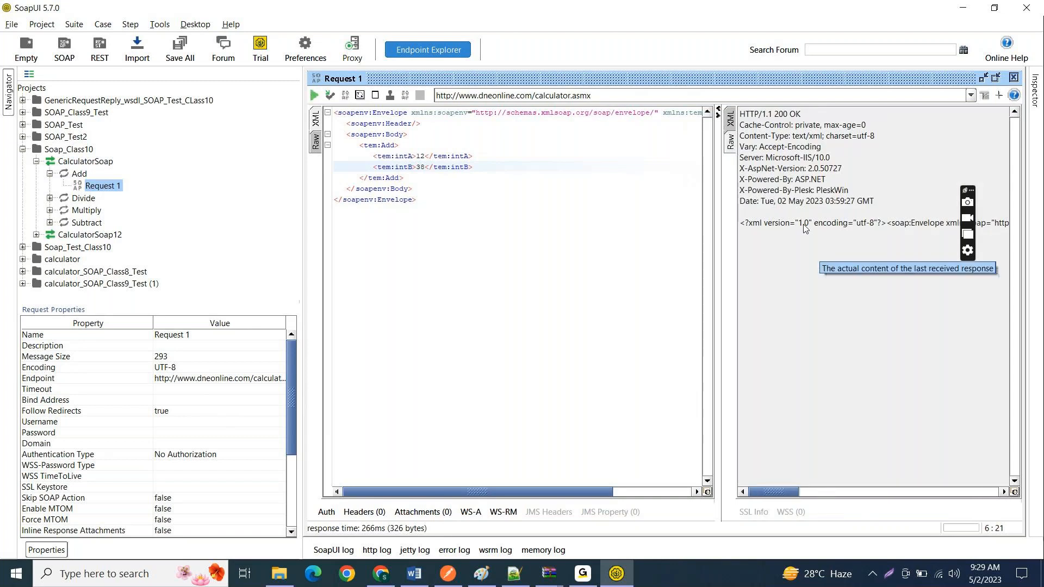
{"action": "left_click", "coordinate": [730, 119]}
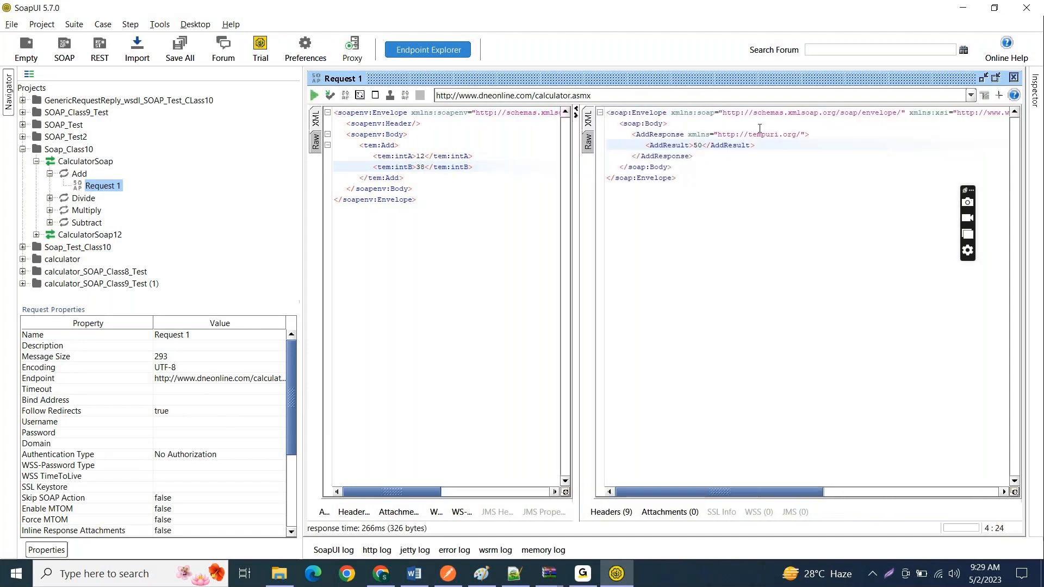
{"action": "left_click_drag", "start_coordinate": [691, 146], "coordinate": [700, 147]}
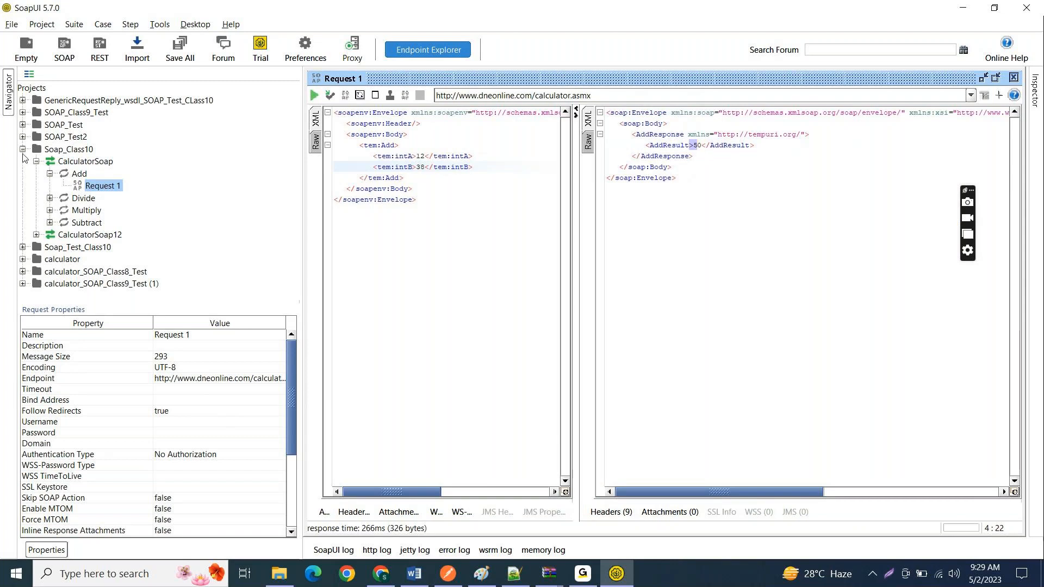
Step: Open the sample request of the CalculatorSoap Multiply operation and set intA to 10 and intB to 15
{"action": "left_click", "coordinate": [49, 210]}
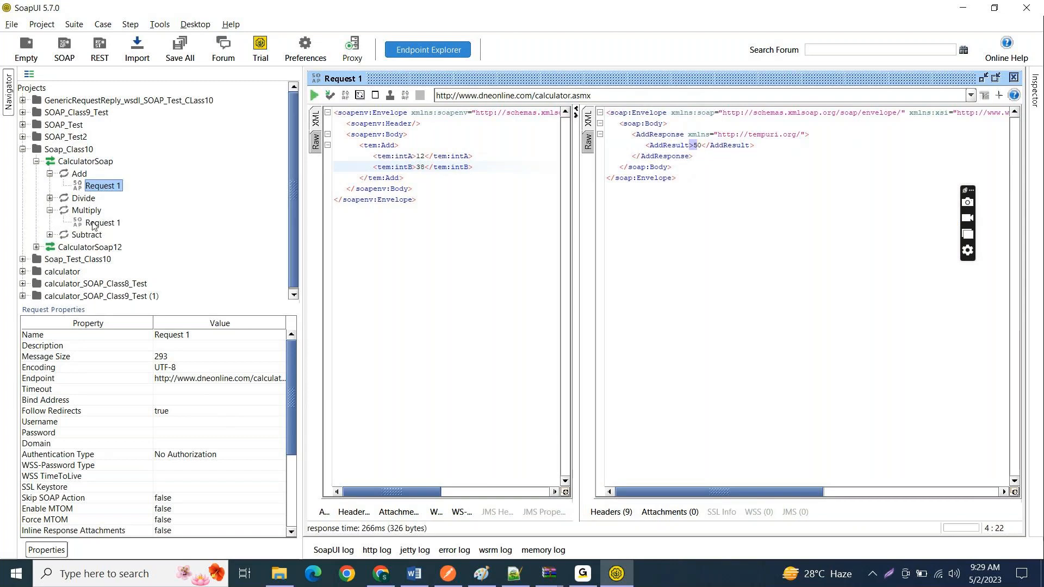
{"action": "double_click", "coordinate": [92, 223]}
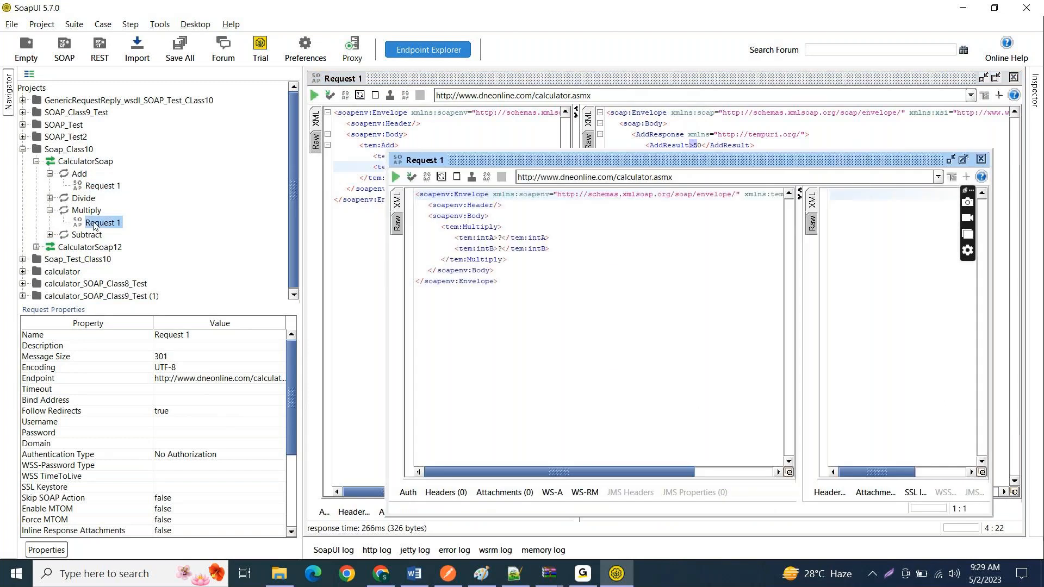
{"action": "left_click", "coordinate": [502, 238]}
{"action": "type", "text": "10"}
{"action": "key", "text": "Down"}
{"action": "key", "text": "BackSpace"}
{"action": "type", "text": "15"}
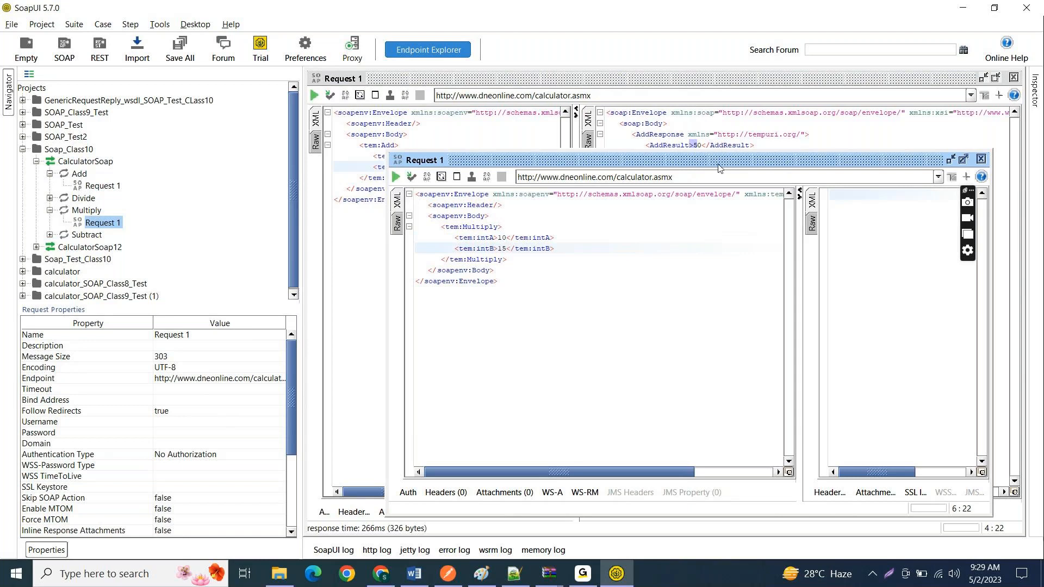
Step: Maximize the Multiply request window and send the request, giving the response pane more width
{"action": "left_click_drag", "start_coordinate": [718, 166], "coordinate": [656, 109]}
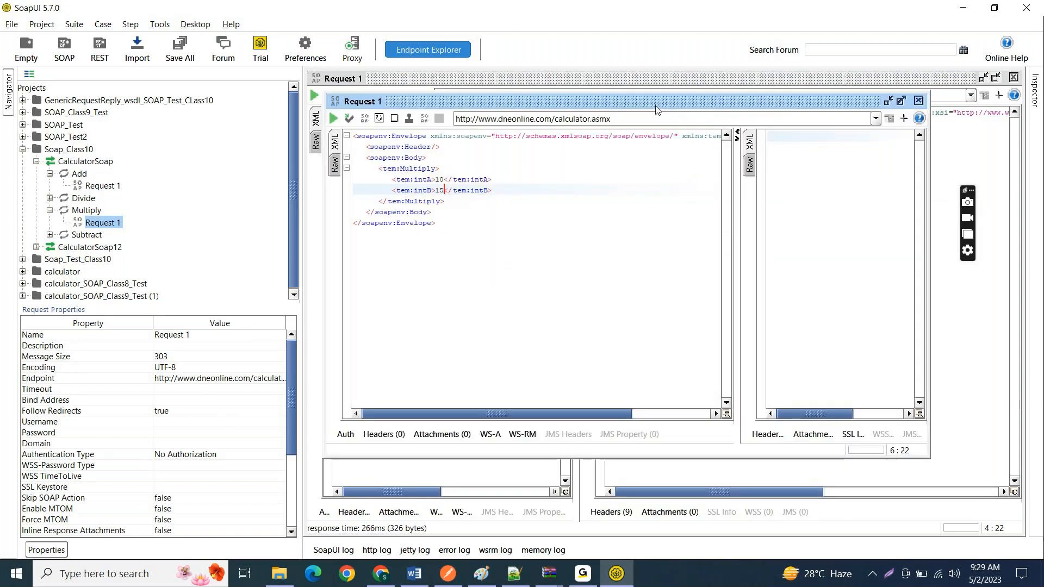
{"action": "left_click", "coordinate": [901, 101]}
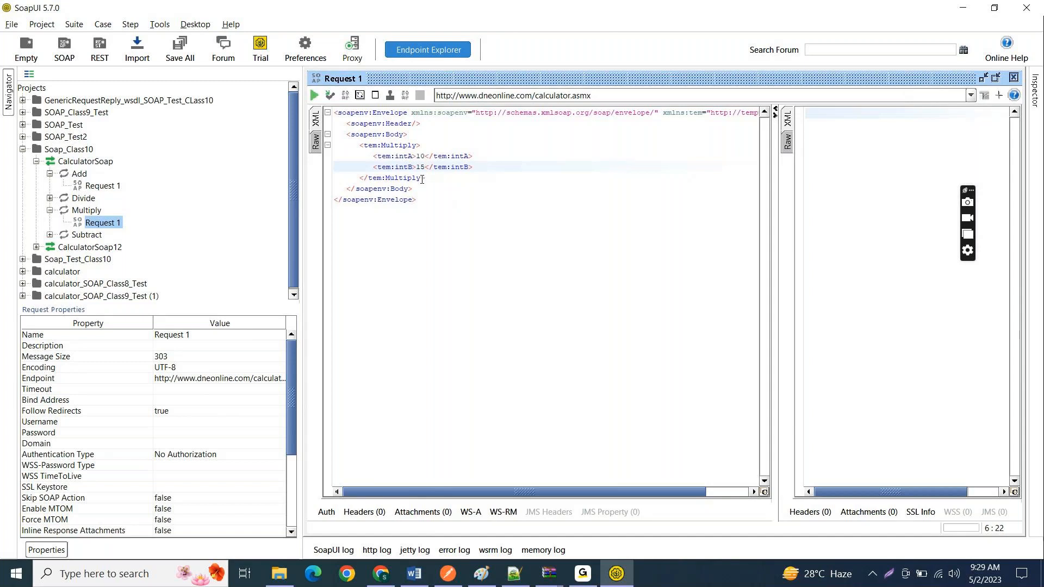
{"action": "left_click", "coordinate": [315, 97]}
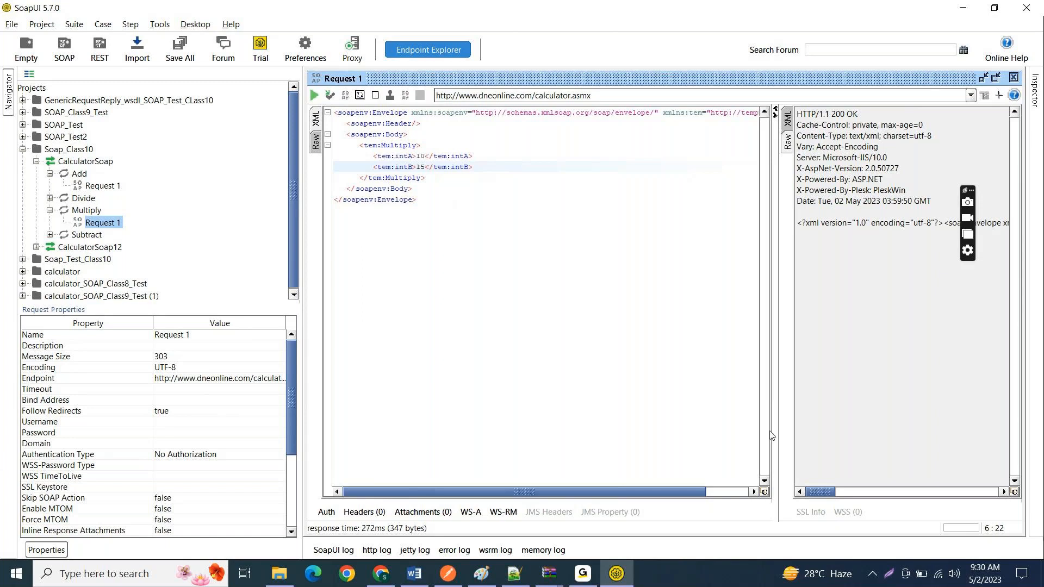
{"action": "left_click_drag", "start_coordinate": [772, 430], "coordinate": [684, 416]}
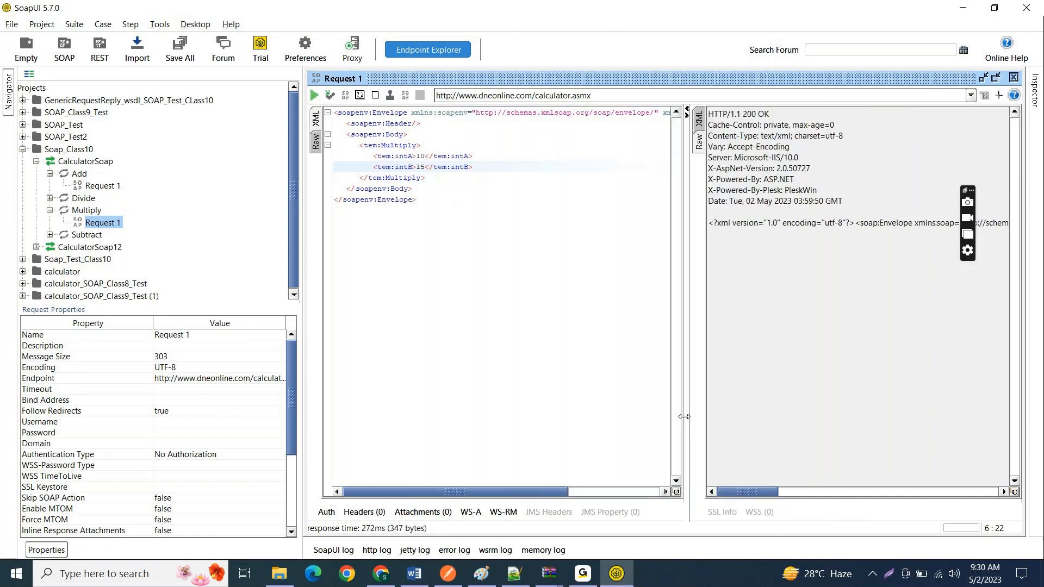
{"action": "left_click", "coordinate": [540, 334]}
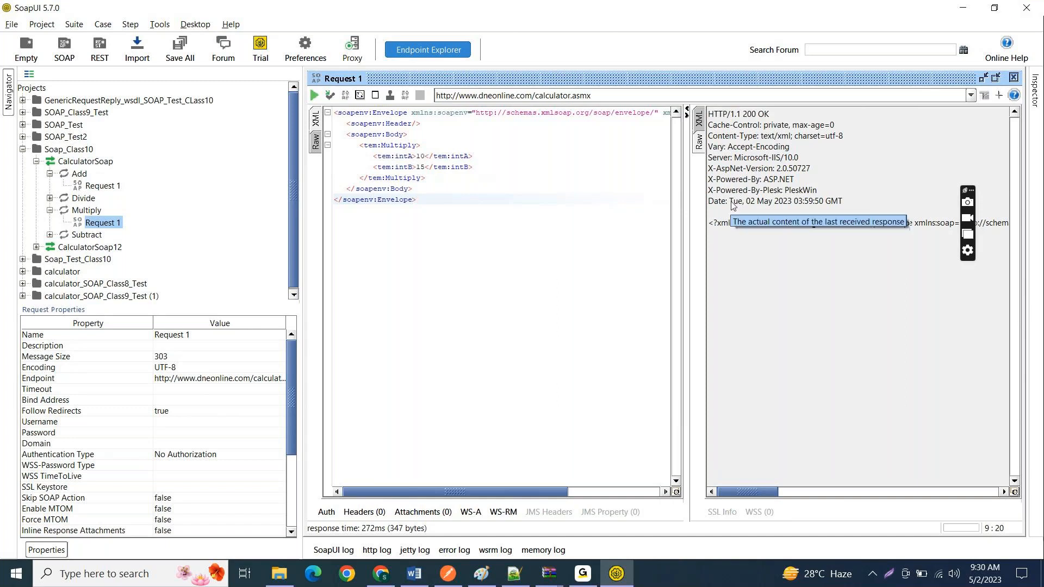
{"action": "left_click", "coordinate": [587, 576]}
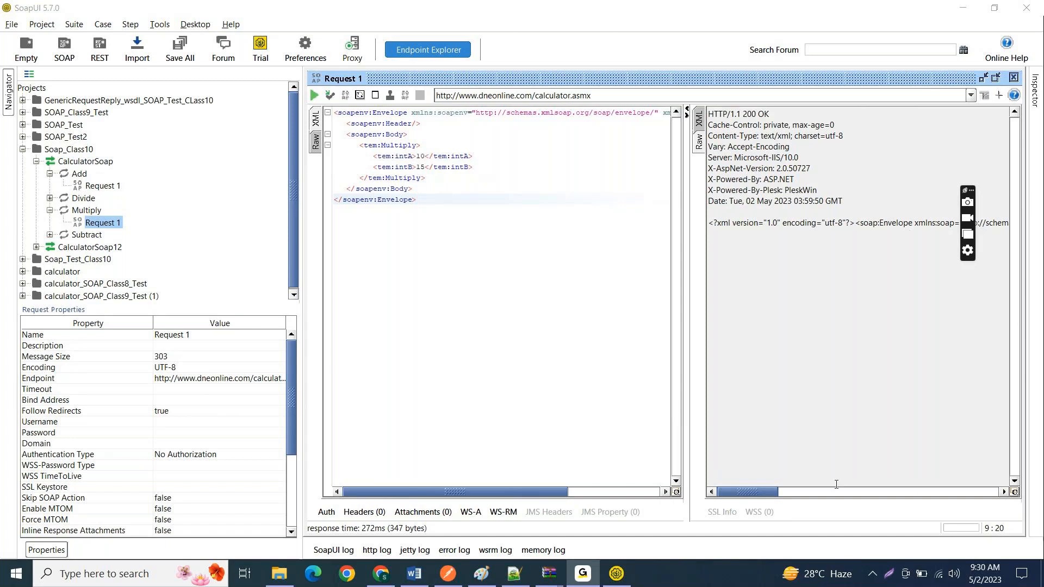
{"action": "key", "text": "alt+Tab"}
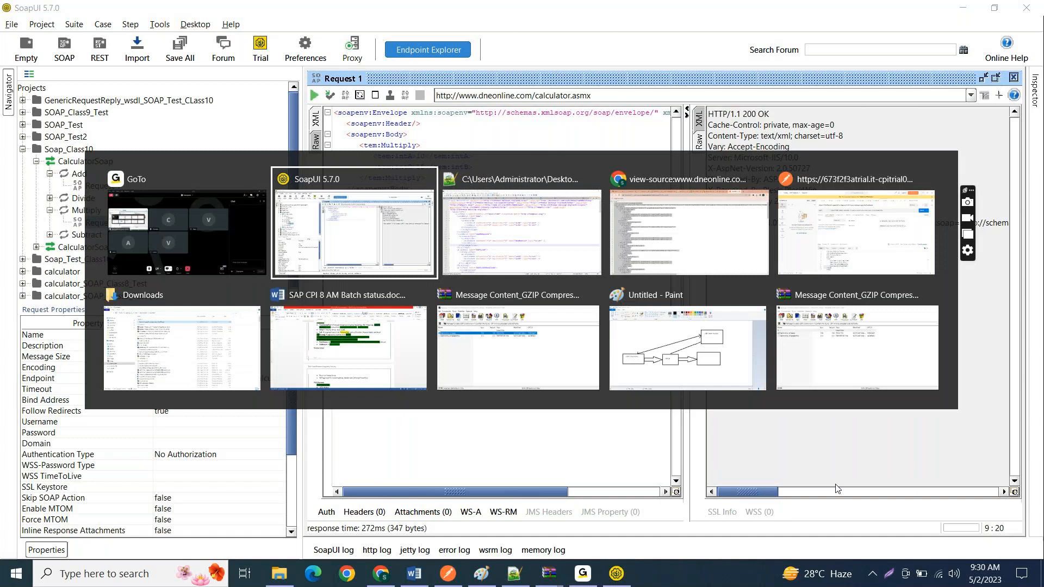
{"action": "key", "text": "alt+Tab"}
{"action": "key", "text": "alt+Tab"}
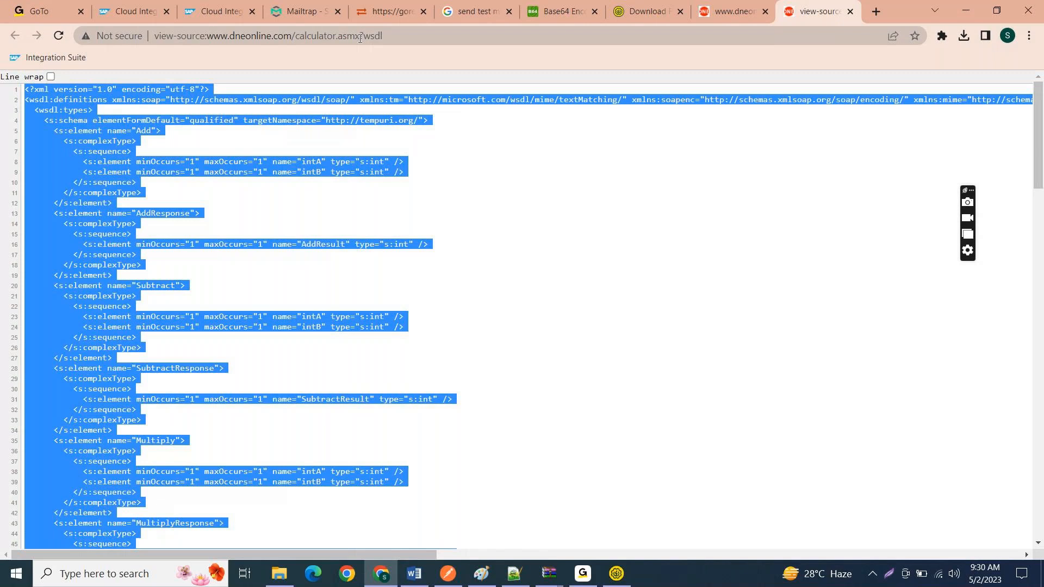
{"action": "left_click_drag", "start_coordinate": [360, 36], "coordinate": [58, 15]}
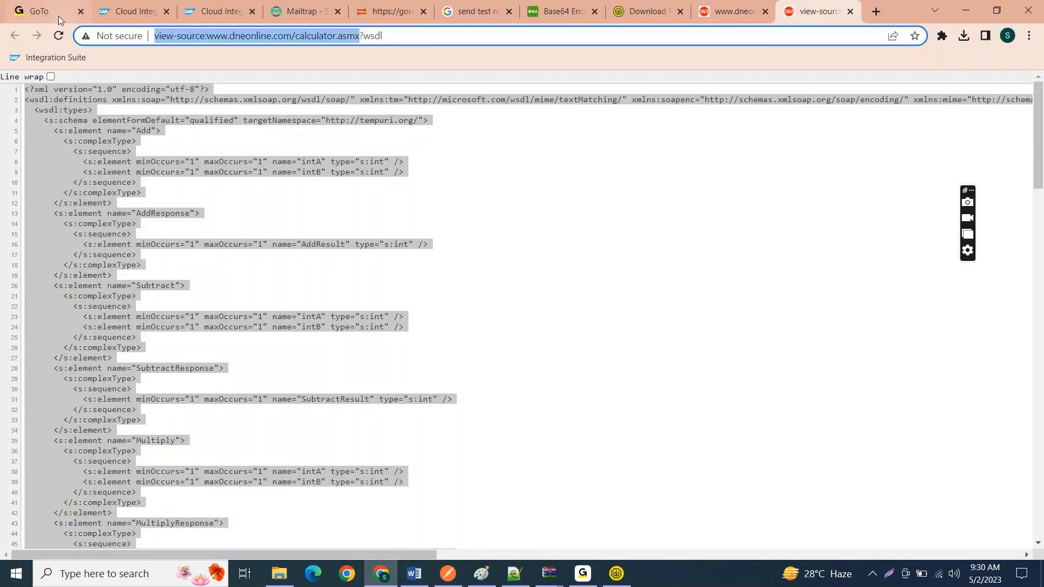
{"action": "key", "text": "alt+Tab"}
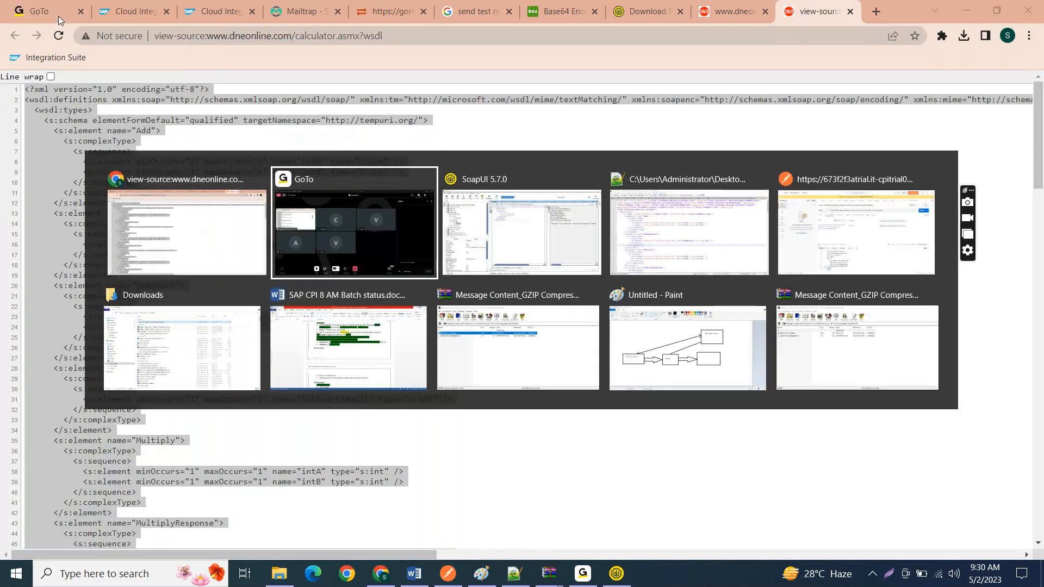
{"action": "key", "text": "Escape"}
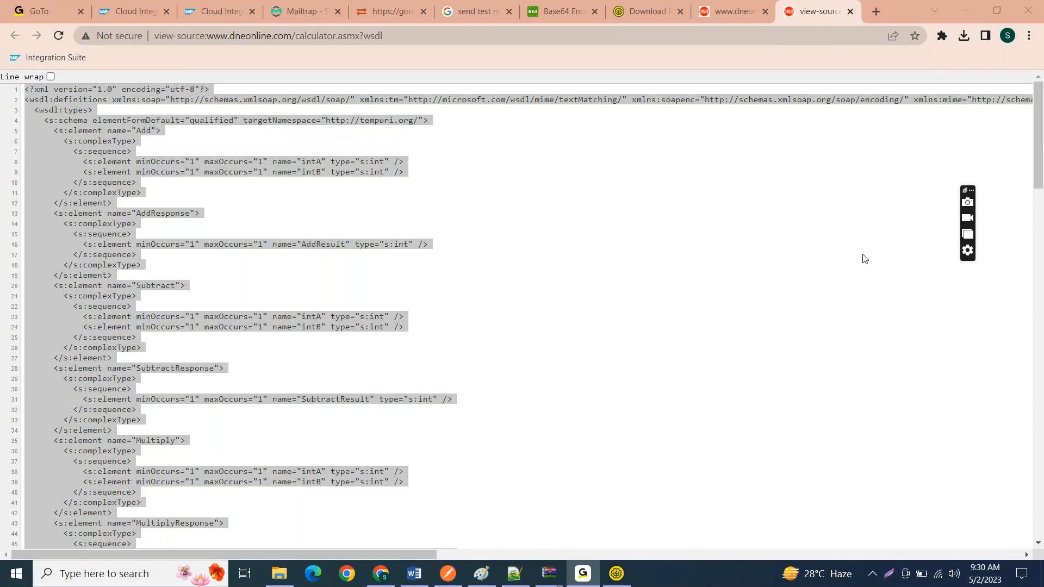
Step: Copy the calculator.asmx service address, without the ?wsdl suffix, from the WSDL page in Chrome
{"action": "key", "text": "alt+Tab"}
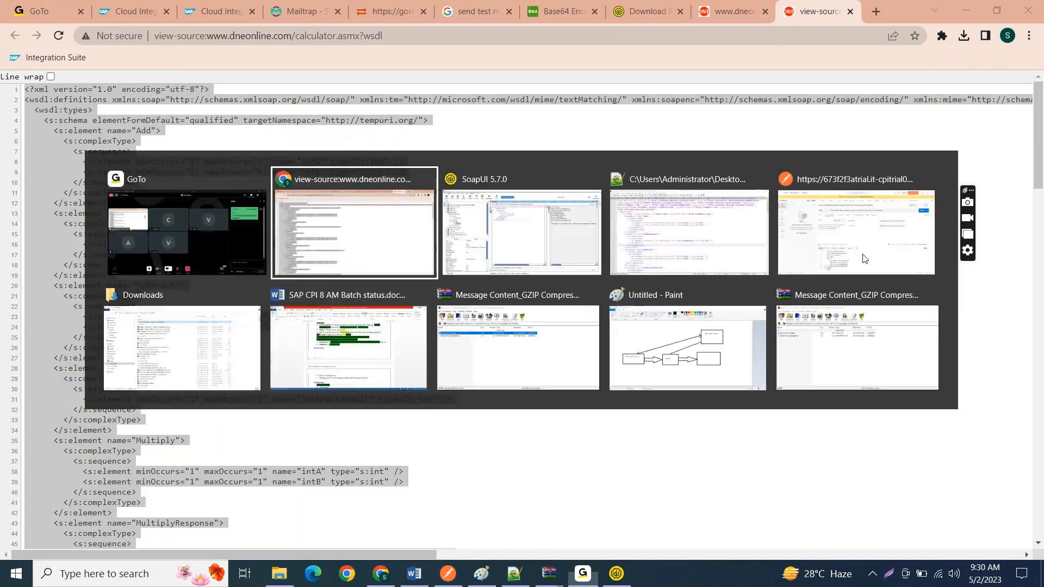
{"action": "left_click", "coordinate": [713, 7]}
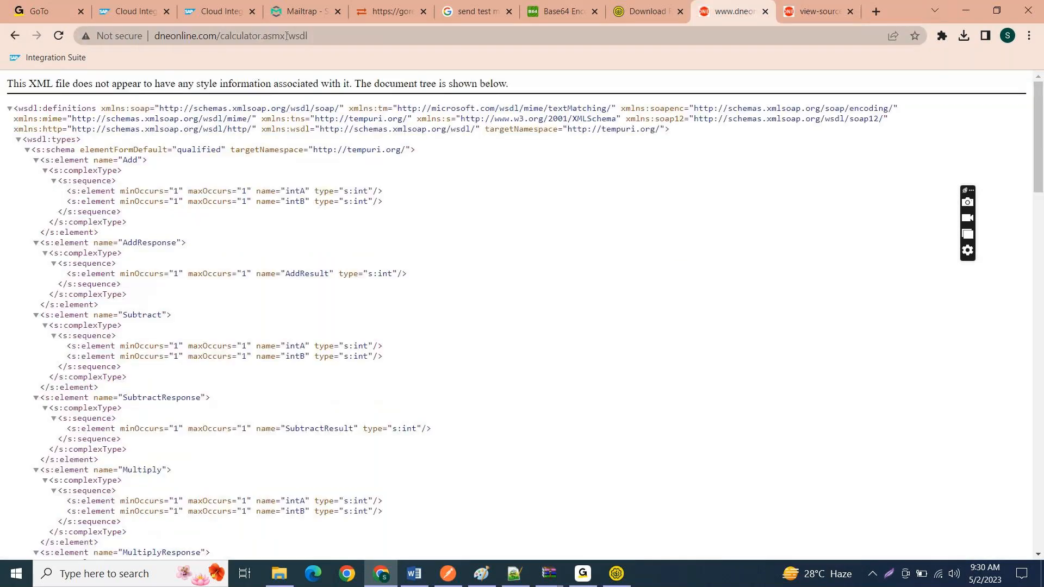
{"action": "left_click_drag", "start_coordinate": [286, 36], "coordinate": [92, 20]}
{"action": "key", "text": "ctrl+c"}
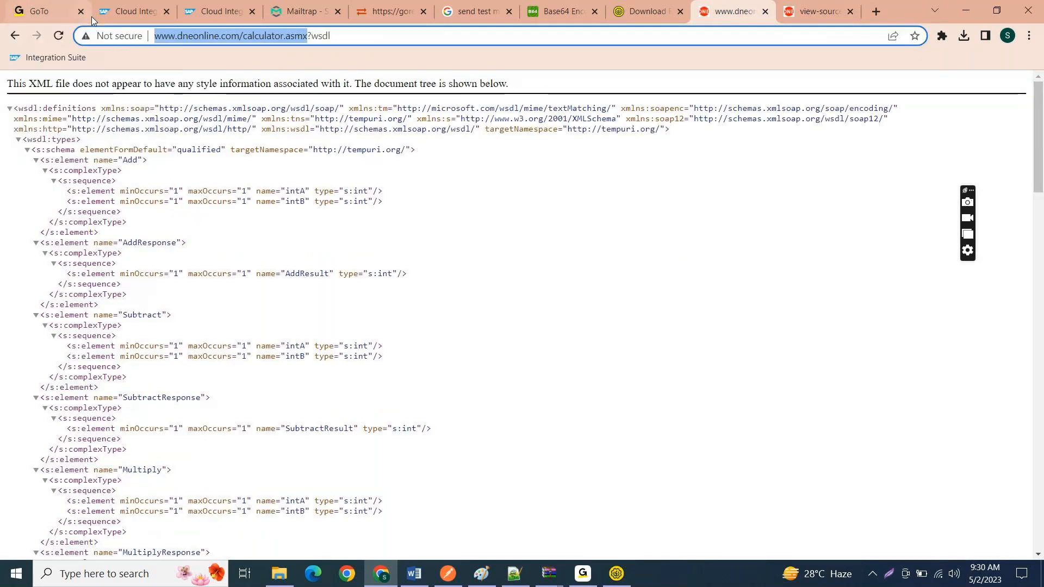
{"action": "key", "text": "alt+Tab"}
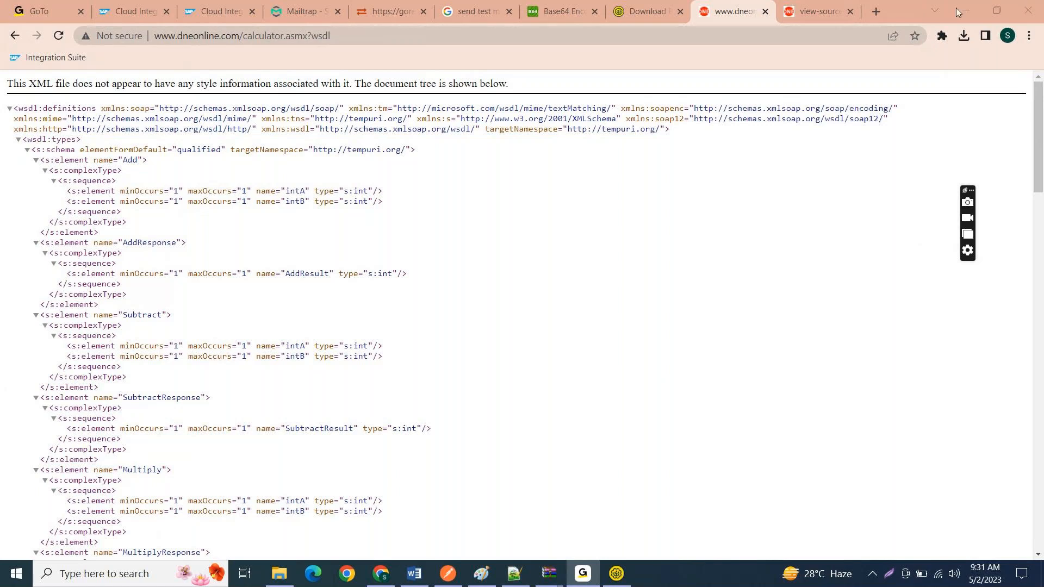
{"action": "left_click", "coordinate": [547, 315]}
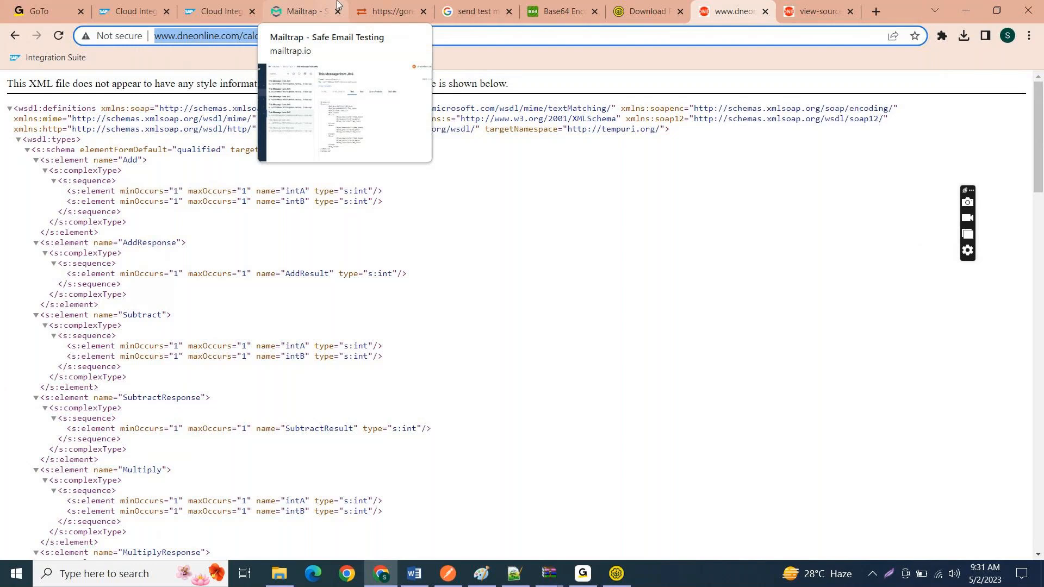
Step: Return to the IF_SOAP_To_SOAP_Class10 integration flow in Chrome and connect its End event to the Receiver
{"action": "left_click", "coordinate": [133, 11]}
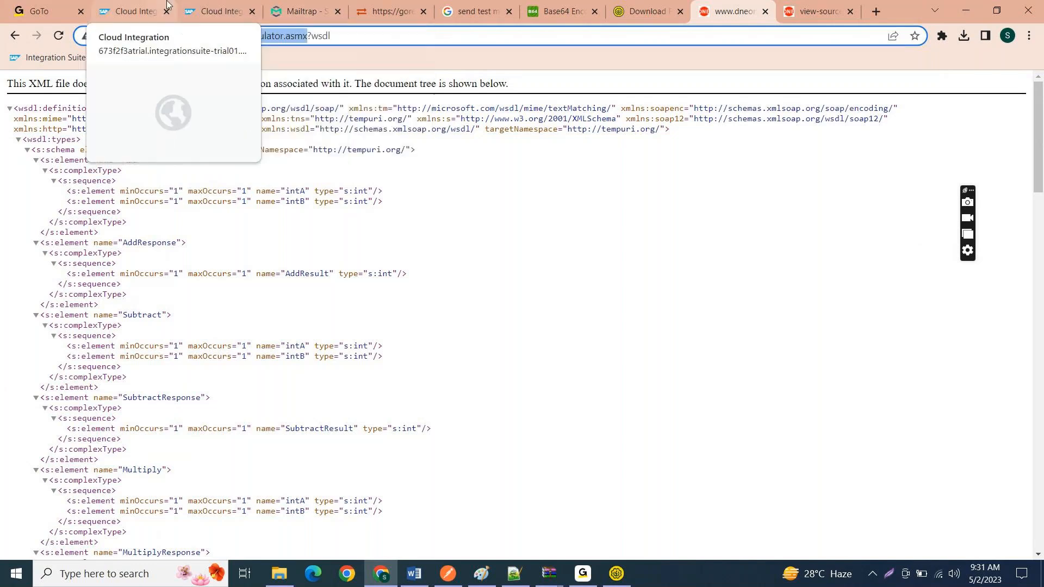
{"action": "left_click", "coordinate": [538, 320]}
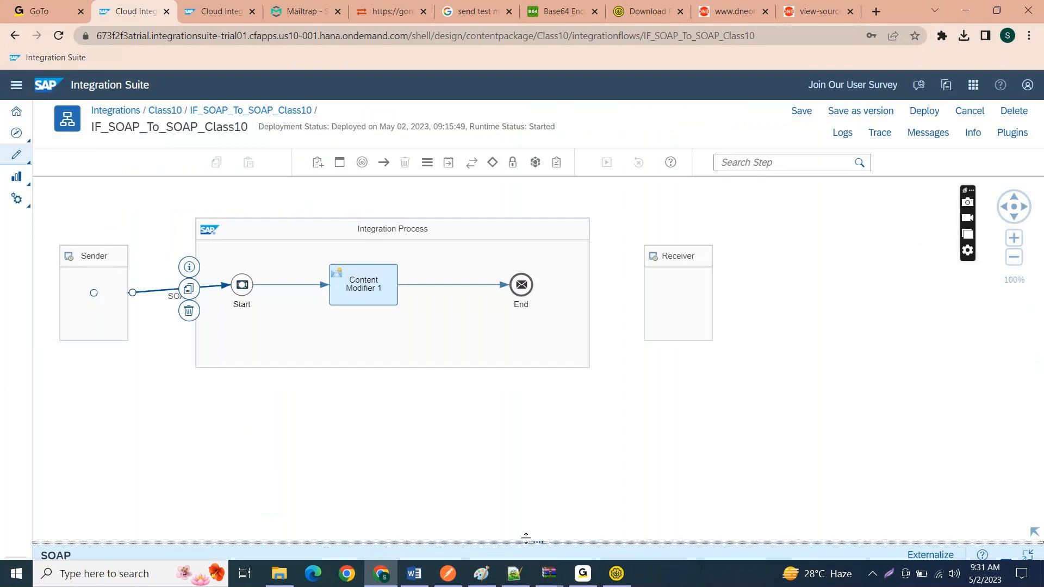
{"action": "left_click_drag", "start_coordinate": [526, 537], "coordinate": [537, 385]}
{"action": "left_click", "coordinate": [526, 292]}
{"action": "left_click_drag", "start_coordinate": [546, 272], "coordinate": [680, 295]}
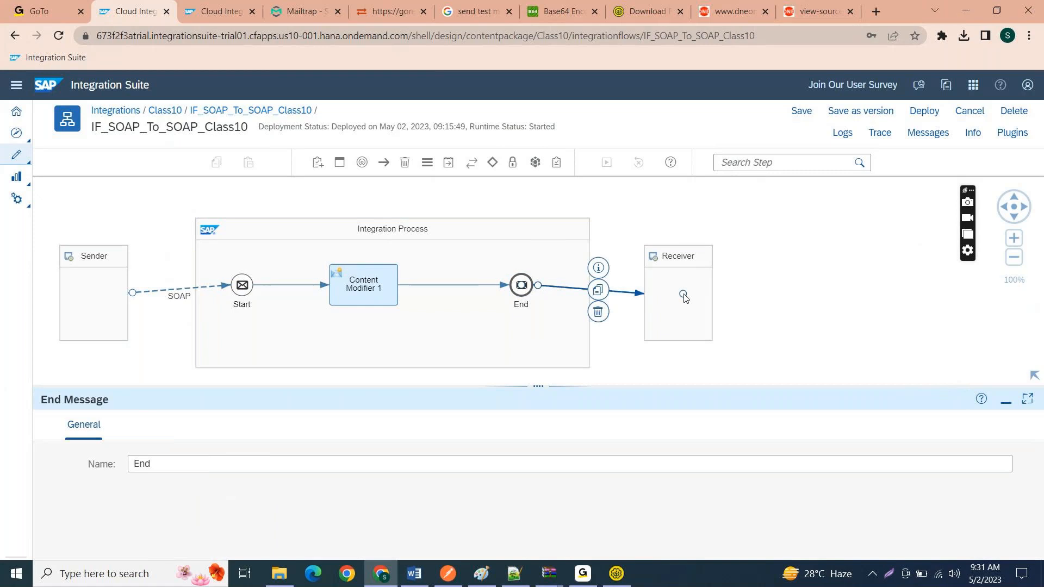
Step: Choose the SOAP adapter with the SOAP 1.x message protocol for the receiver channel
{"action": "scroll", "coordinate": [519, 385], "scroll_direction": "down", "scroll_amount": 3}
{"action": "scroll", "coordinate": [518, 385], "scroll_direction": "down", "scroll_amount": 4}
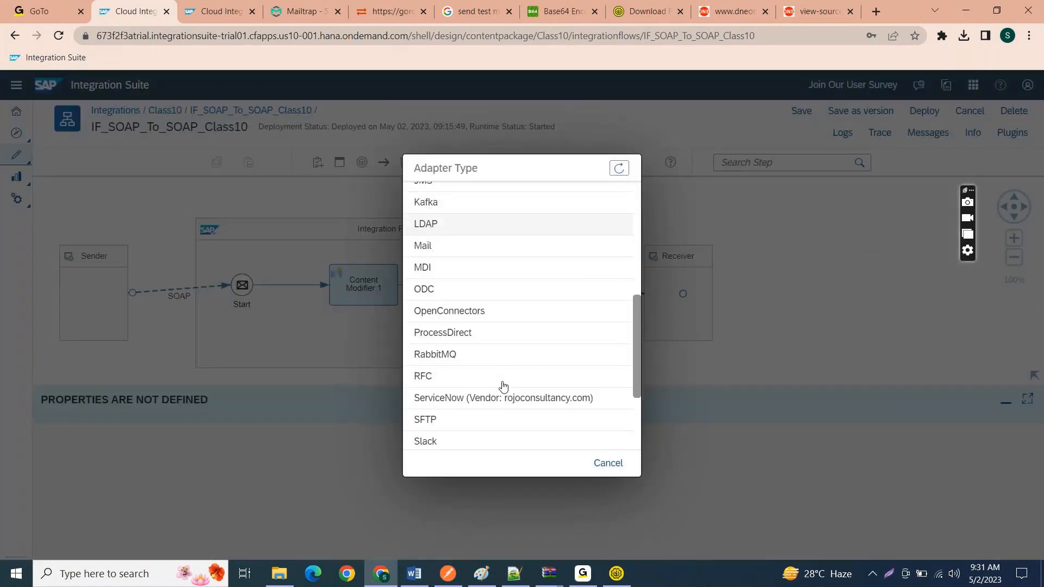
{"action": "scroll", "coordinate": [450, 396], "scroll_direction": "down", "scroll_amount": 2}
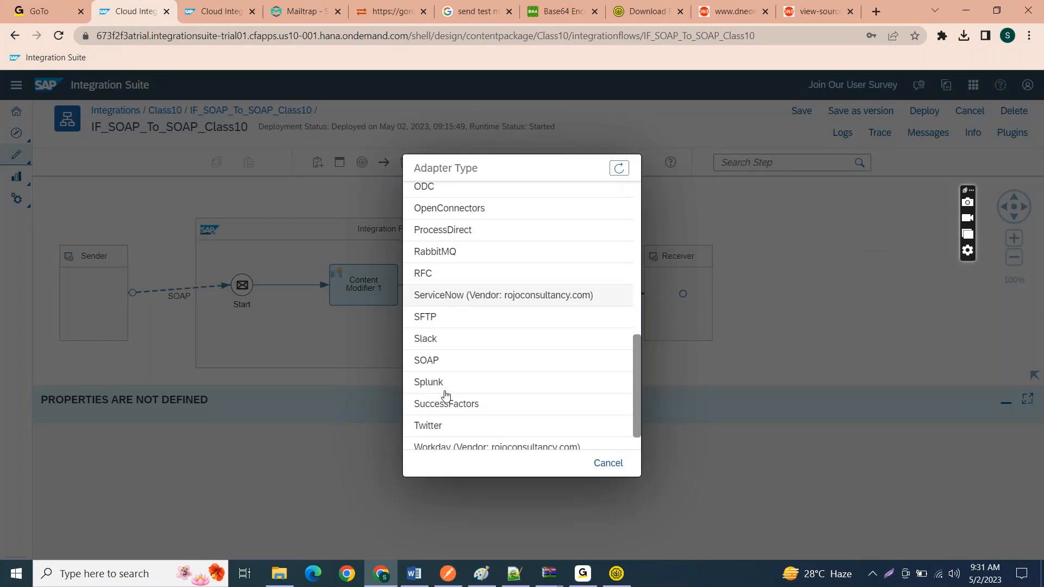
{"action": "left_click", "coordinate": [427, 359]}
{"action": "left_click", "coordinate": [458, 219]}
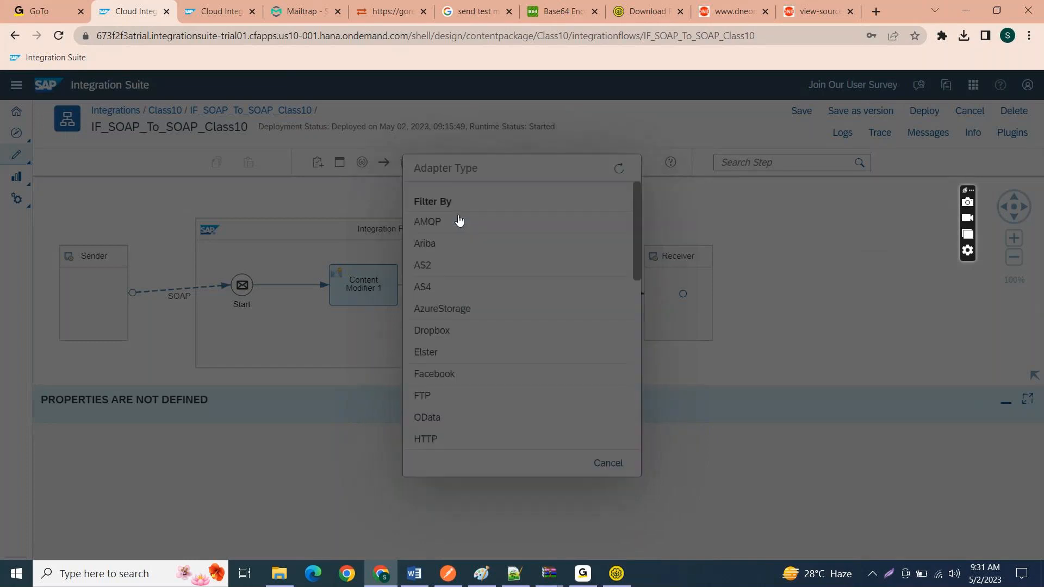
{"action": "scroll", "coordinate": [454, 351], "scroll_direction": "down", "scroll_amount": 4}
{"action": "scroll", "coordinate": [451, 387], "scroll_direction": "down", "scroll_amount": 4}
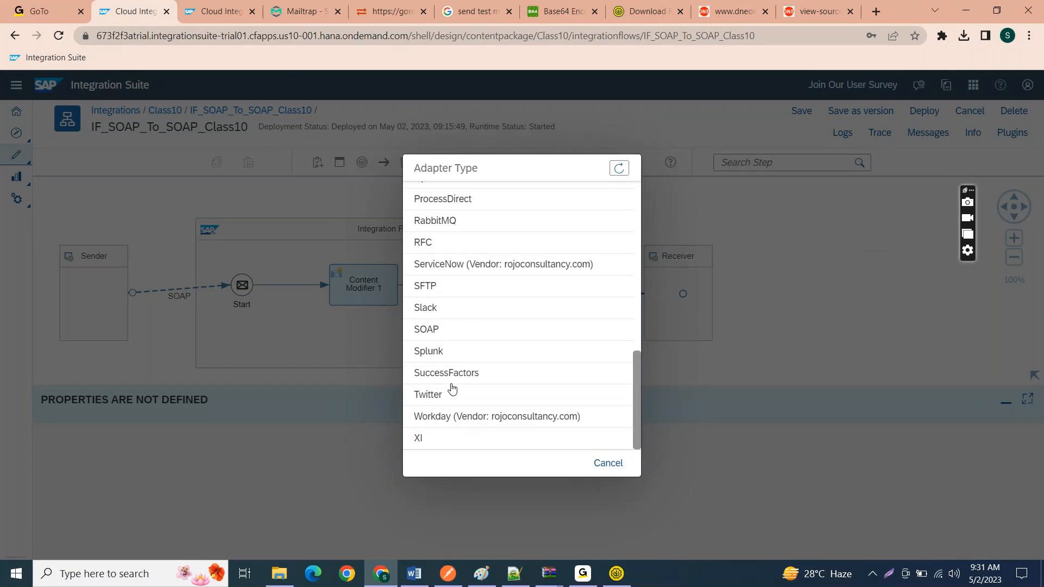
{"action": "left_click", "coordinate": [450, 333]}
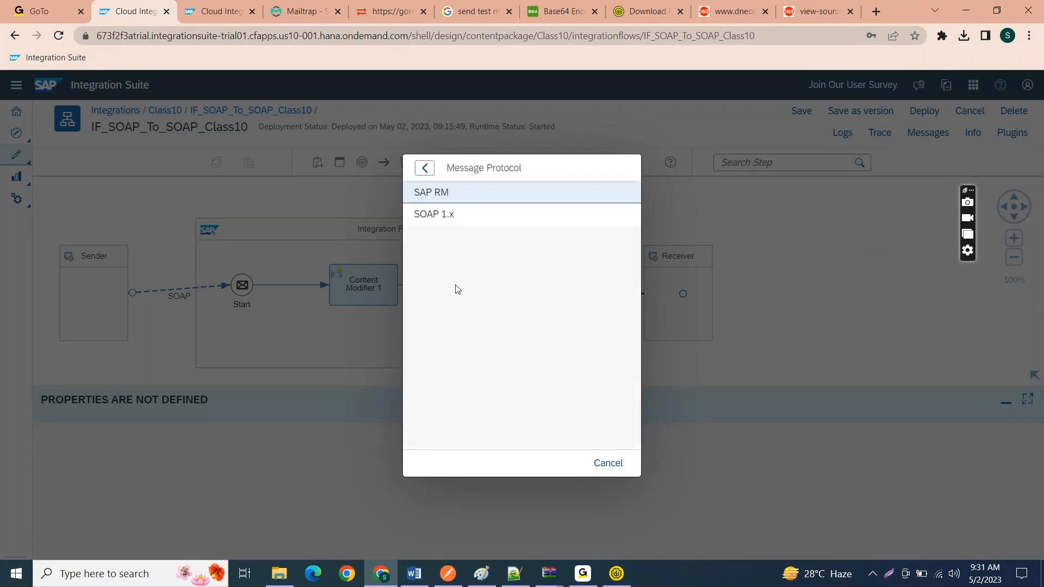
{"action": "left_click", "coordinate": [458, 218]}
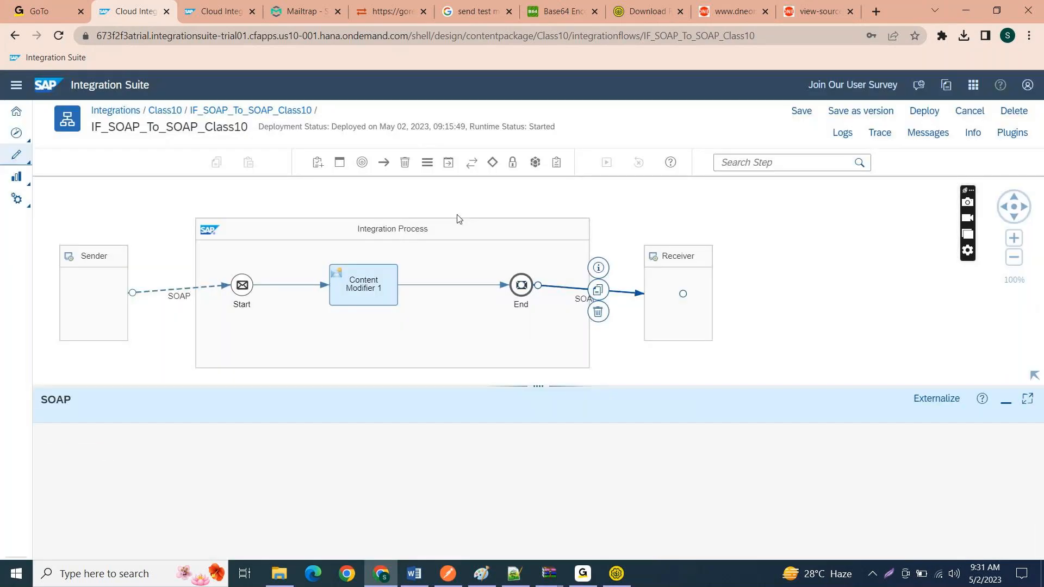
{"action": "left_click", "coordinate": [147, 433]}
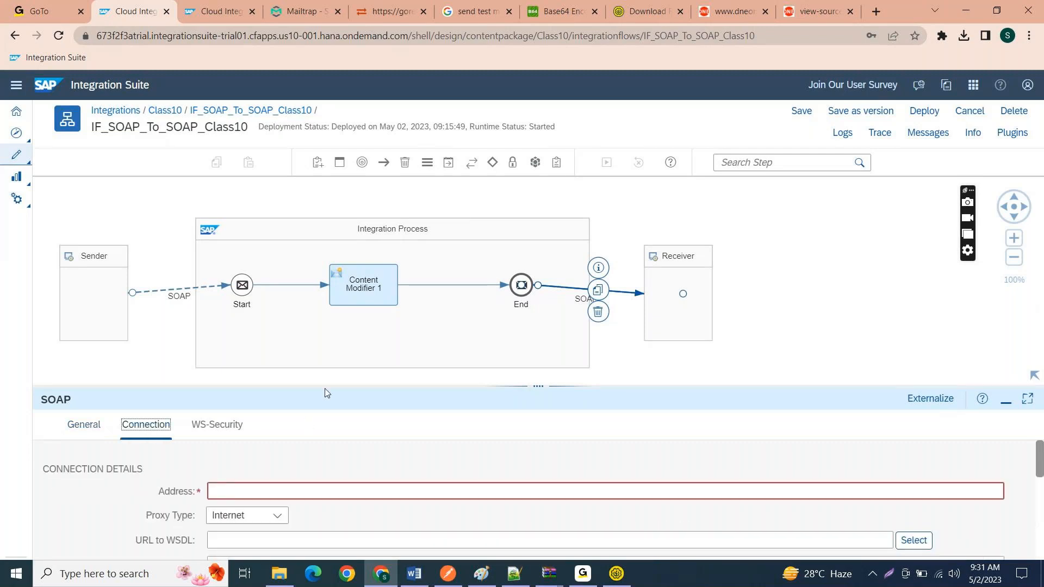
{"action": "left_click_drag", "start_coordinate": [340, 386], "coordinate": [344, 293]}
{"action": "left_click", "coordinate": [295, 382]}
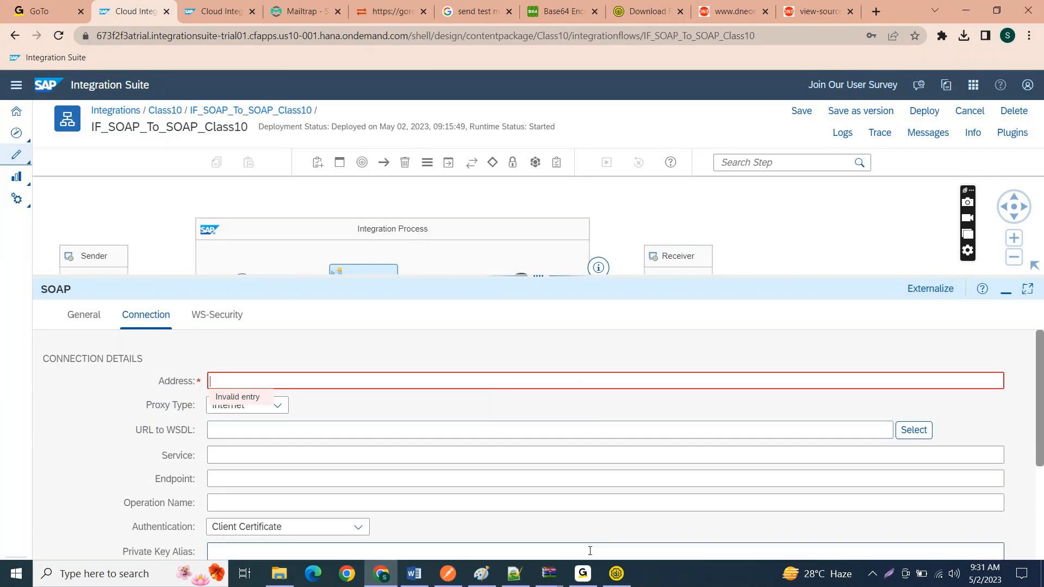
{"action": "left_click", "coordinate": [615, 573]}
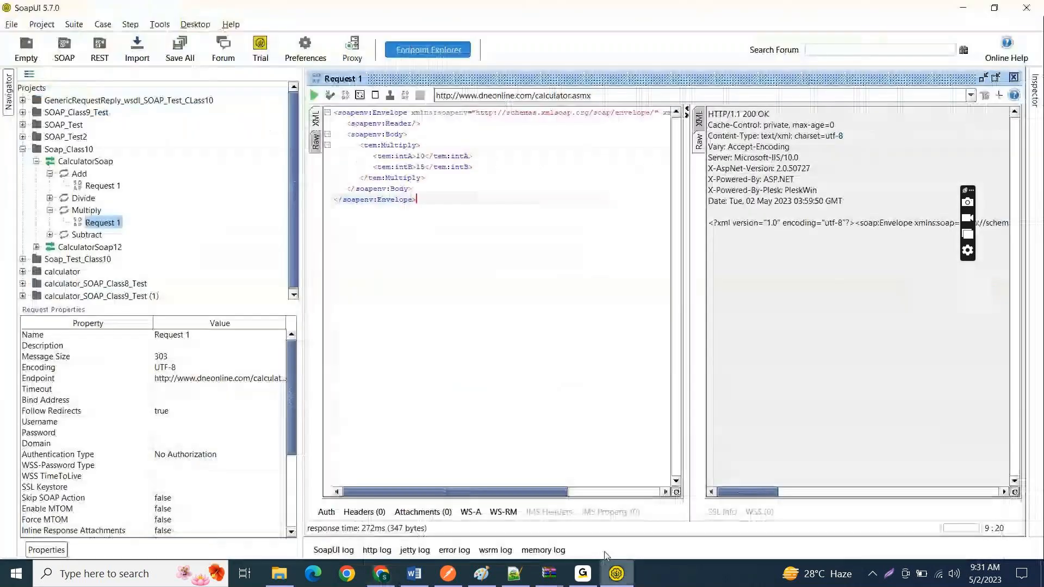
{"action": "left_click", "coordinate": [594, 95]}
{"action": "key", "text": "ctrl+c"}
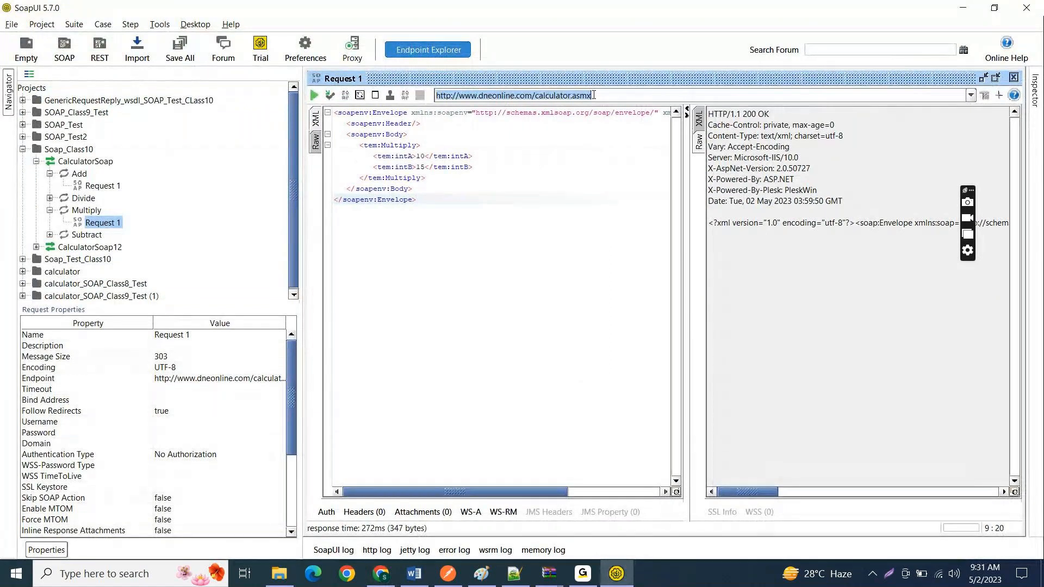
{"action": "key", "text": "alt+Tab"}
{"action": "key", "text": "ctrl+v"}
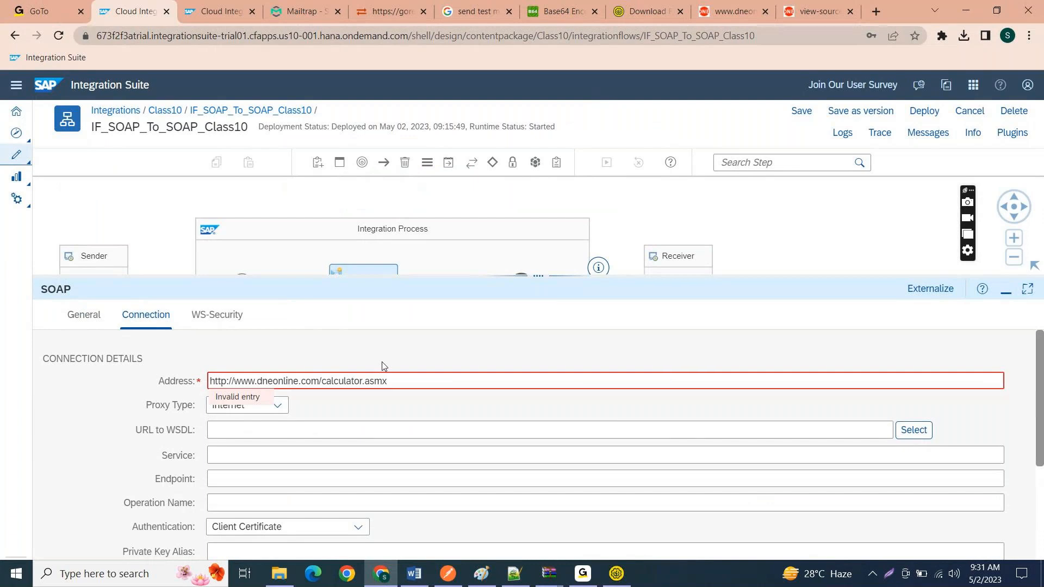
{"action": "left_click", "coordinate": [318, 412]}
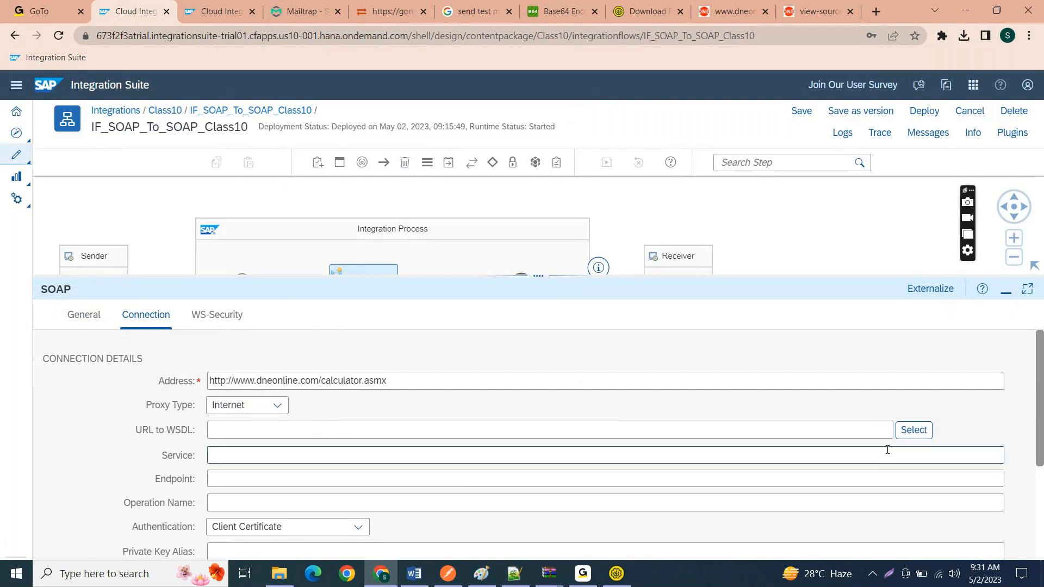
Step: Upload Soap_Class10.wsdl from the Desktop as the WSDL resource of the receiver channel
{"action": "left_click", "coordinate": [905, 435]}
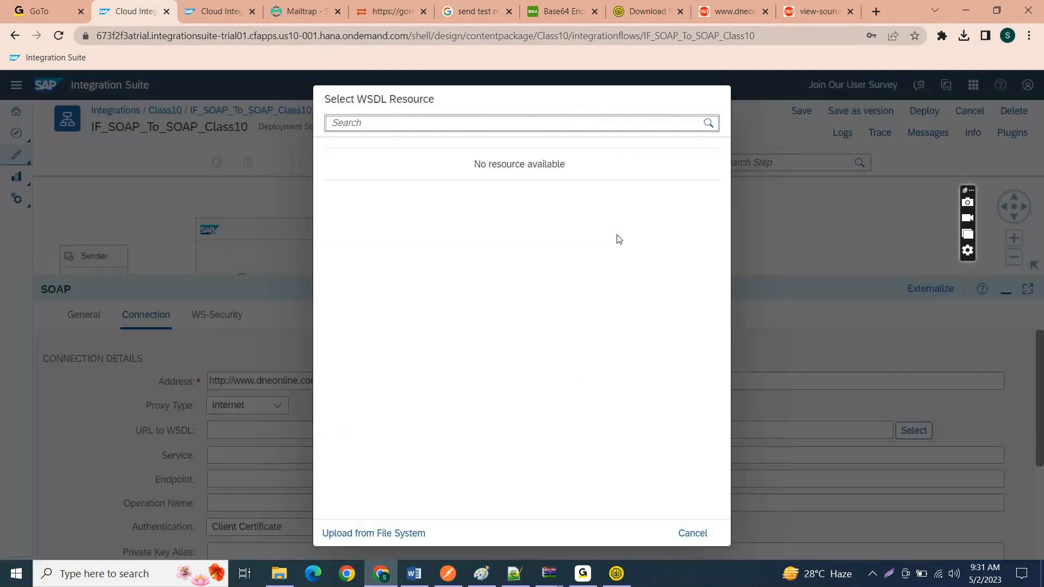
{"action": "left_click", "coordinate": [403, 534]}
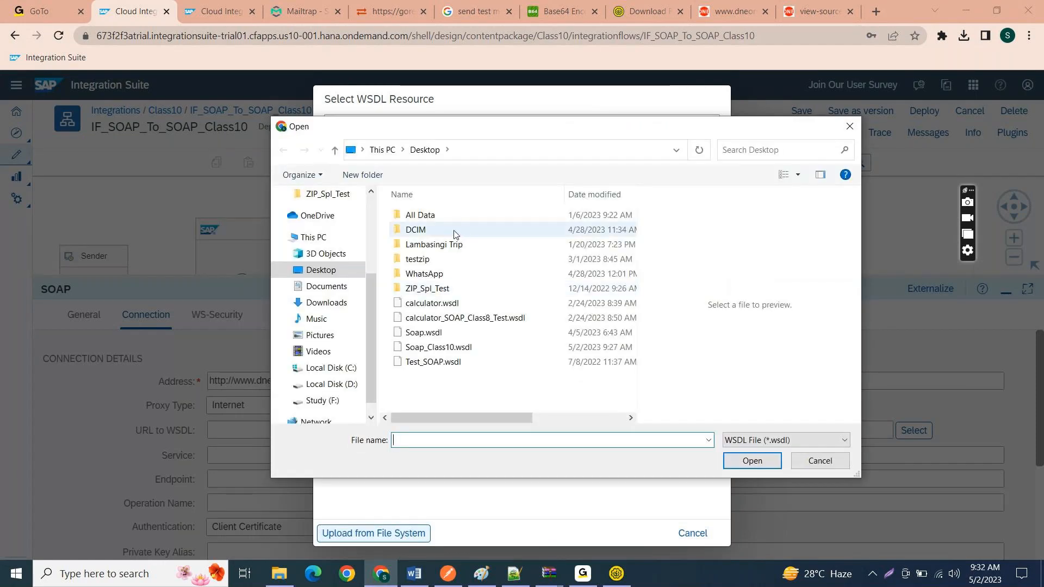
{"action": "double_click", "coordinate": [450, 346]}
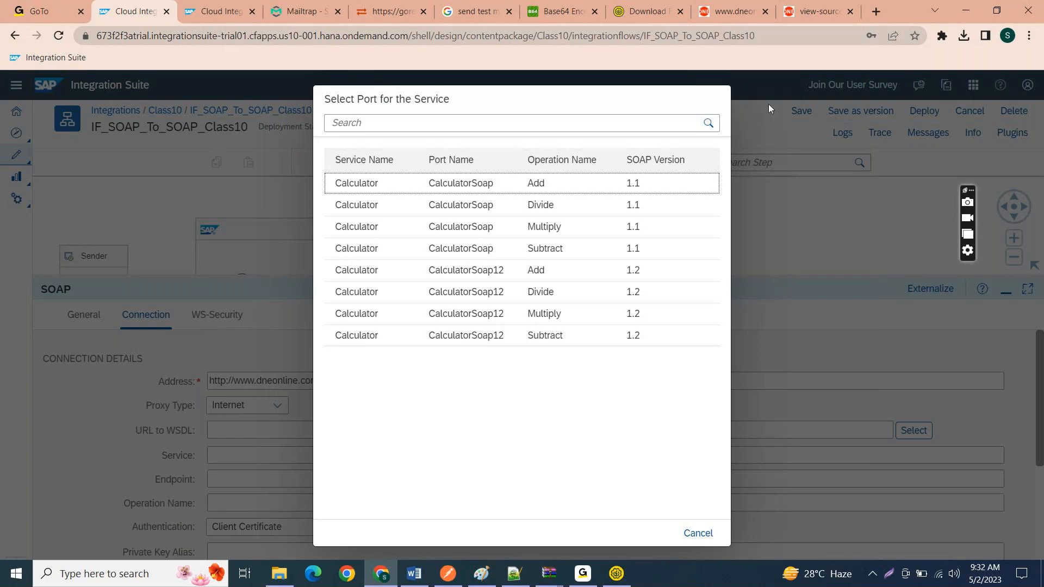
Step: Compare the port list with the CalculatorSoap12 operations in SoapUI, and select the CalculatorSoap Add operation with SOAP version 1.1
{"action": "left_click", "coordinate": [628, 577]}
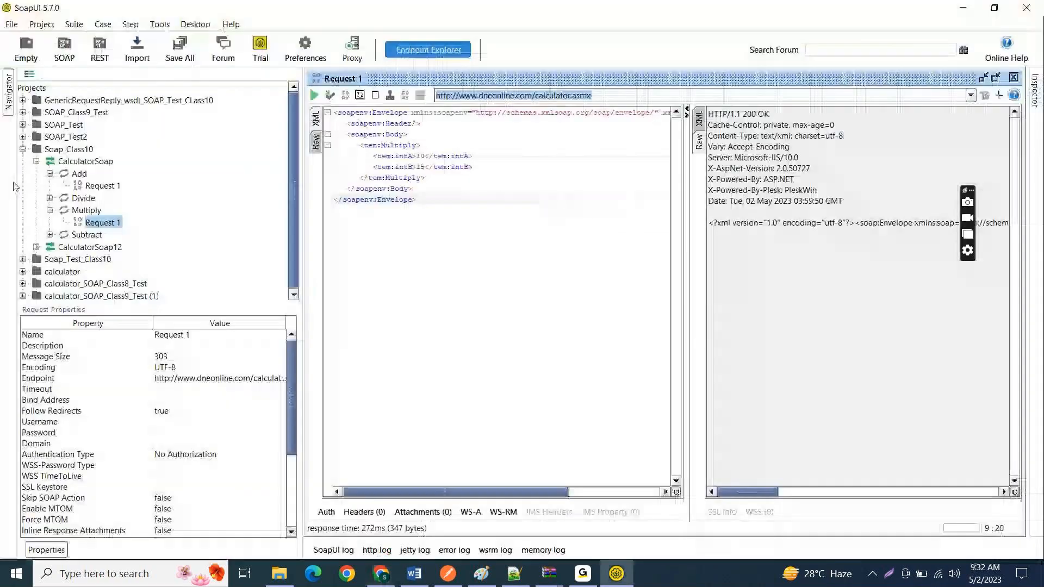
{"action": "left_click", "coordinate": [36, 247]}
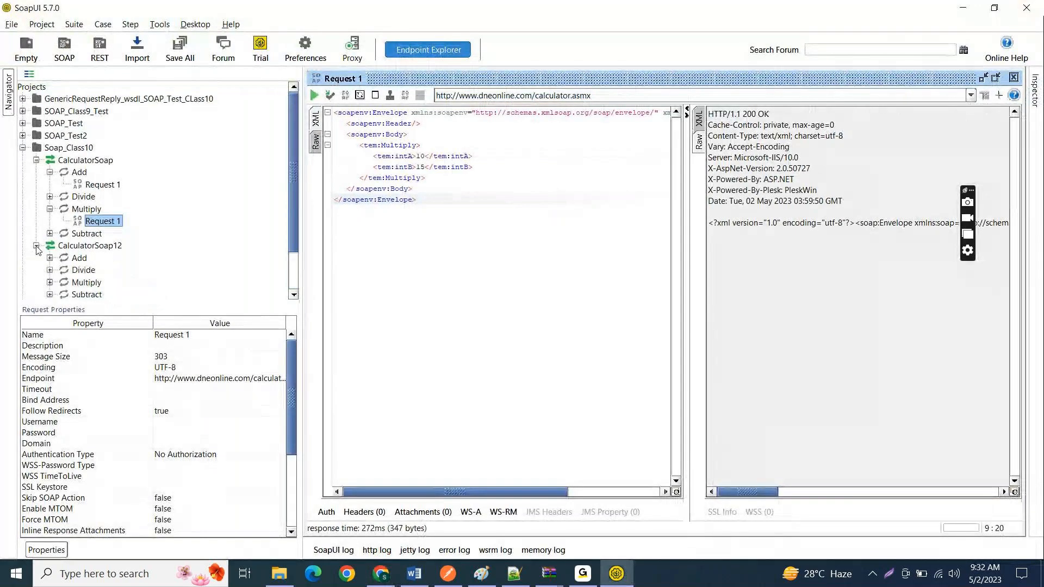
{"action": "left_click", "coordinate": [968, 5]}
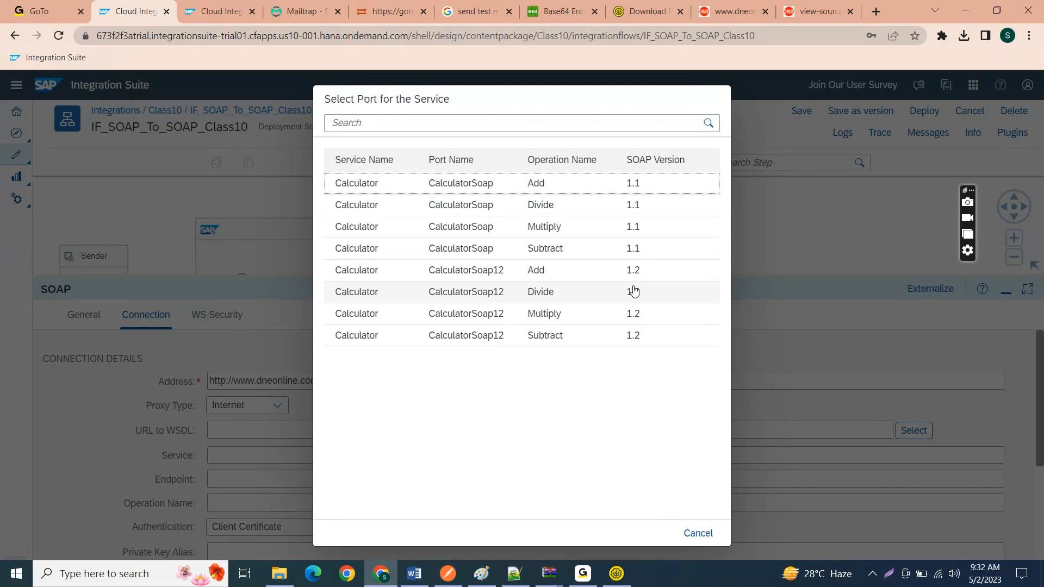
{"action": "left_click", "coordinate": [561, 191]}
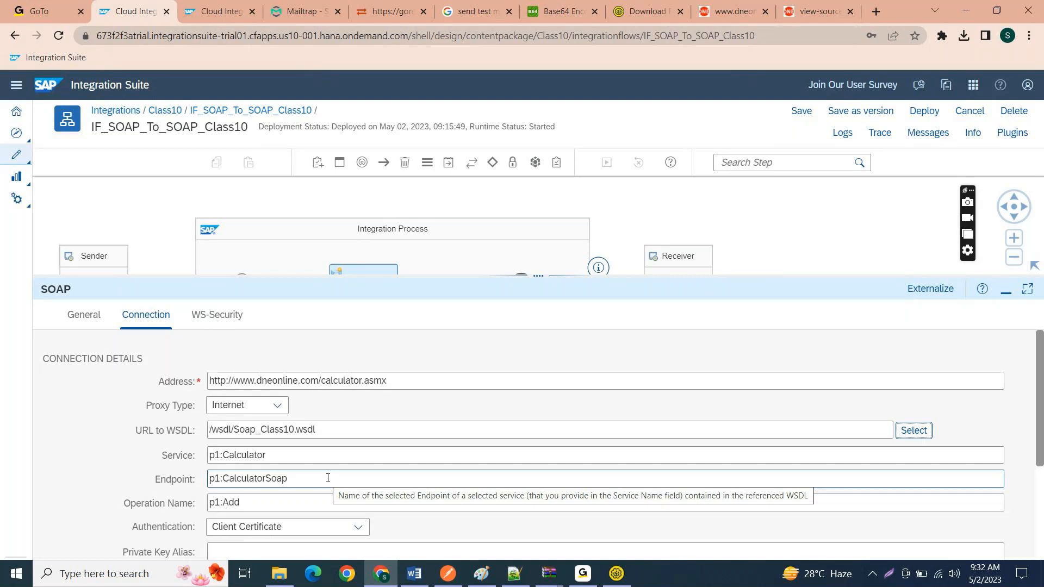
{"action": "left_click", "coordinate": [264, 498]}
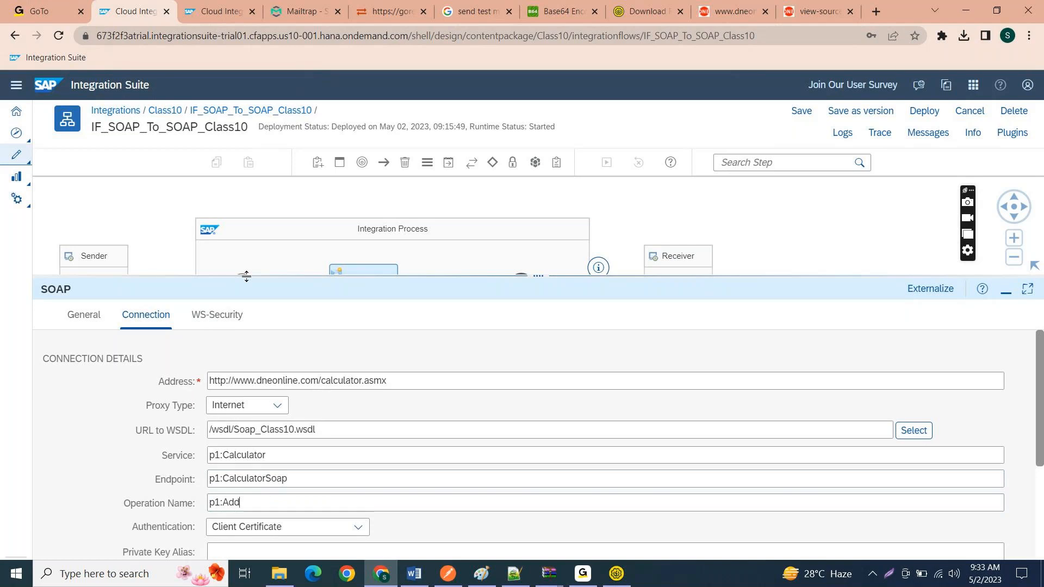
Step: Delete the Content Modifier 1 step from the integration process, leaving Start connected directly to End
{"action": "left_click_drag", "start_coordinate": [247, 276], "coordinate": [250, 317]}
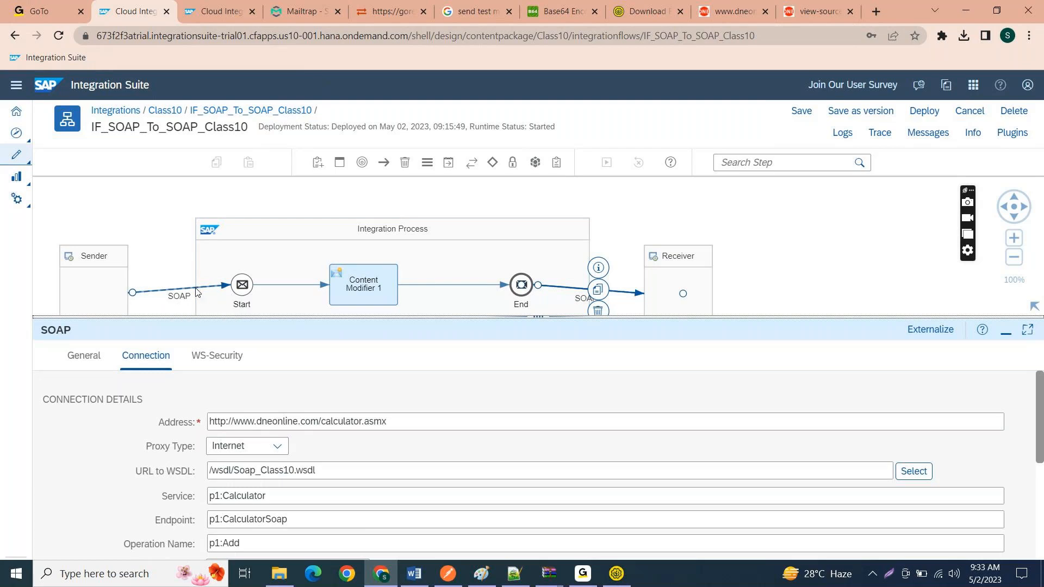
{"action": "left_click", "coordinate": [373, 287]}
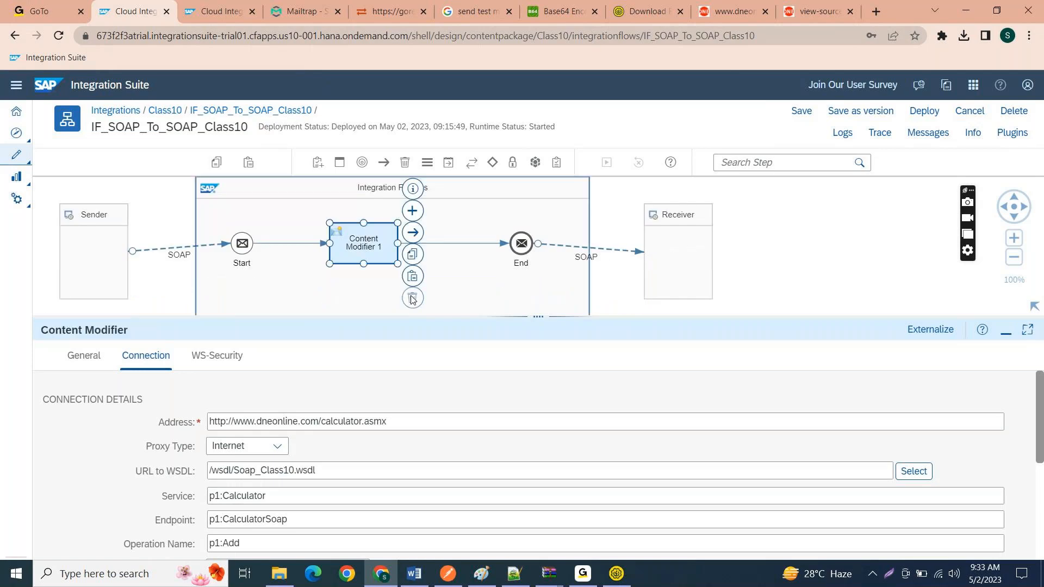
{"action": "left_click", "coordinate": [413, 298]}
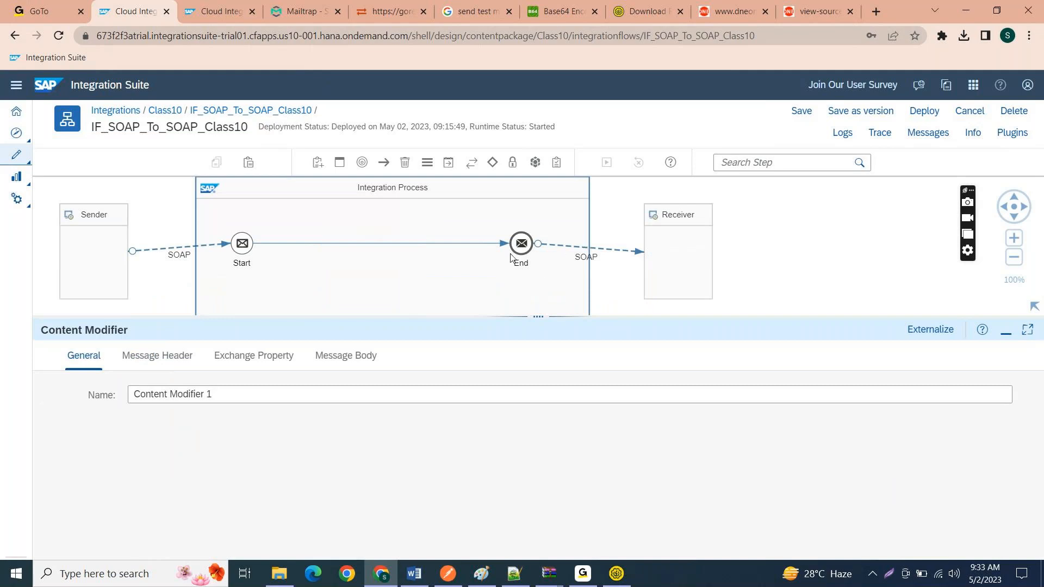
Step: Set the service definition of the sender SOAP channel's connection to WSDL
{"action": "left_click", "coordinate": [180, 248]}
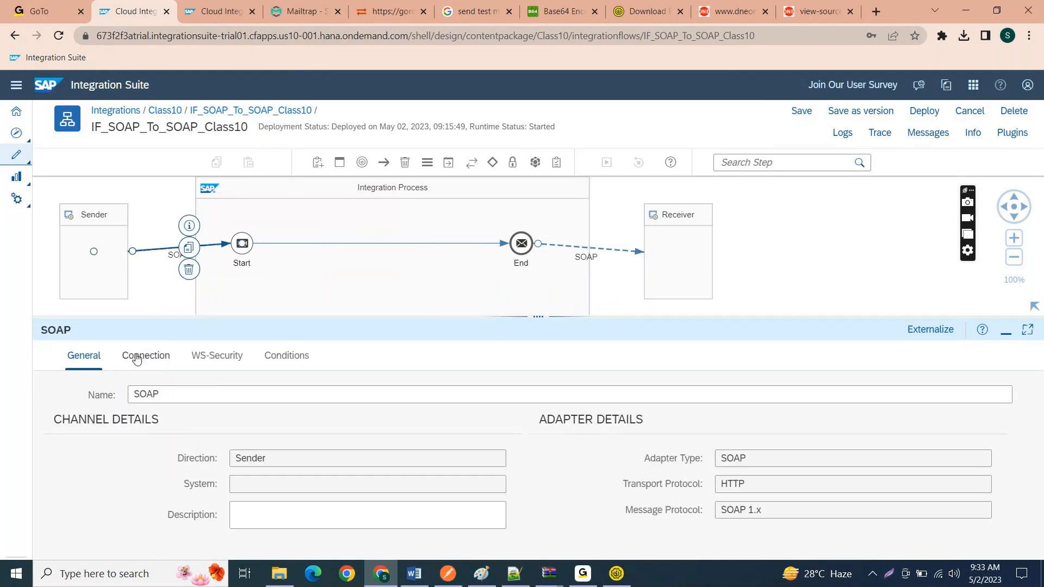
{"action": "left_click", "coordinate": [145, 361]}
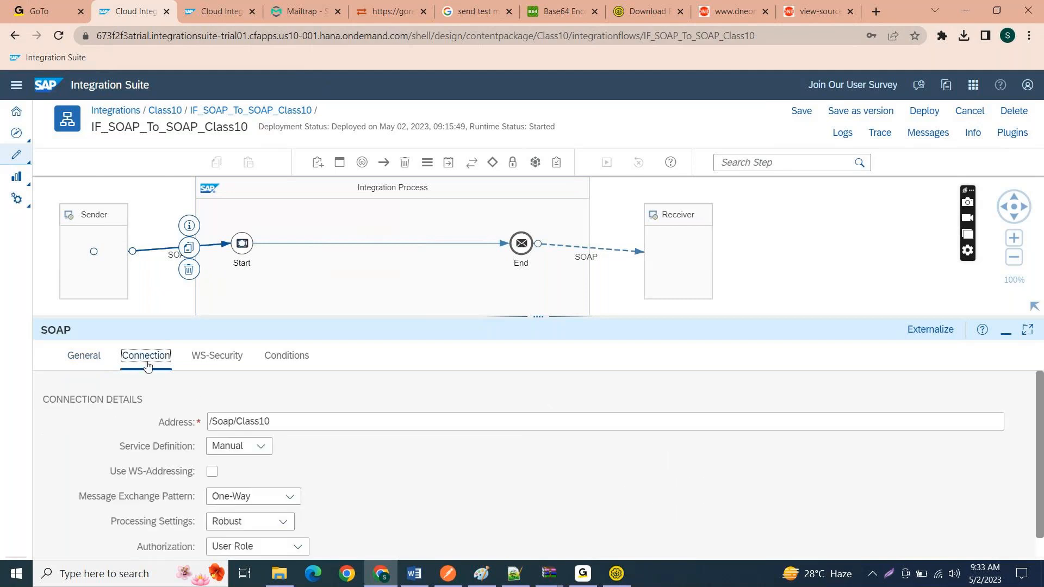
{"action": "left_click", "coordinate": [259, 446]}
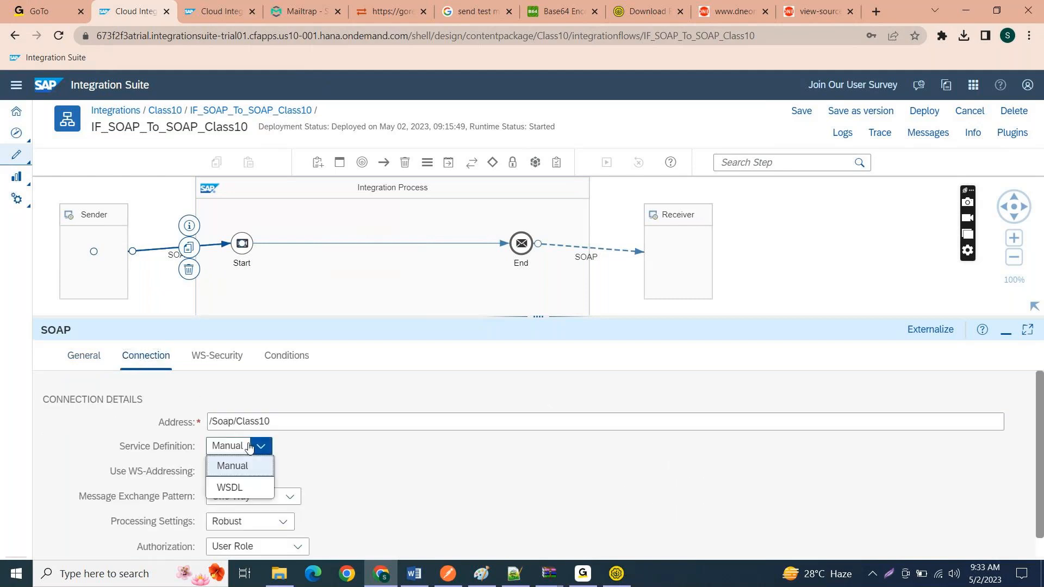
{"action": "left_click", "coordinate": [239, 487]}
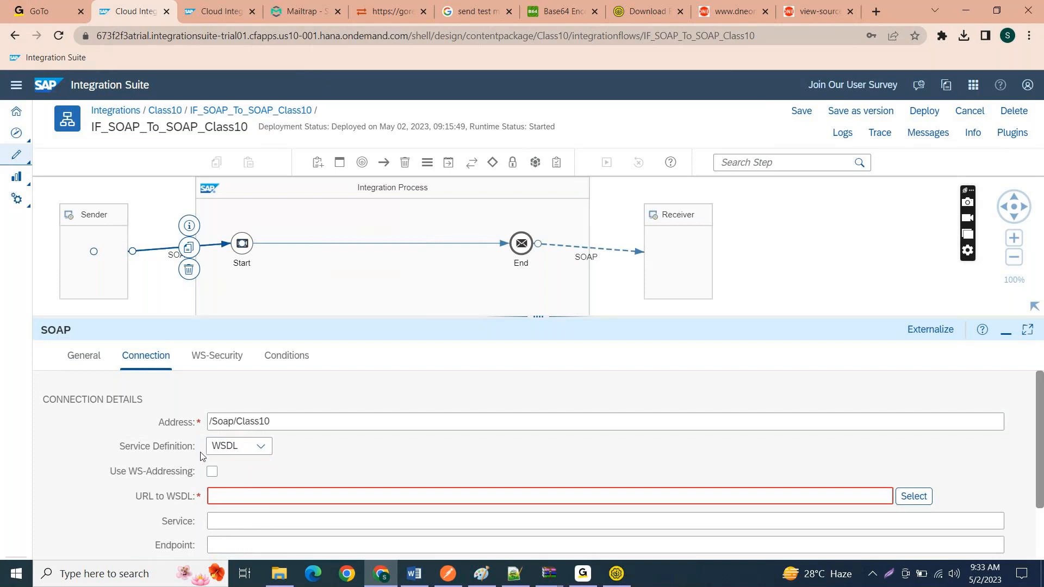
{"action": "left_click_drag", "start_coordinate": [196, 447], "coordinate": [117, 447]}
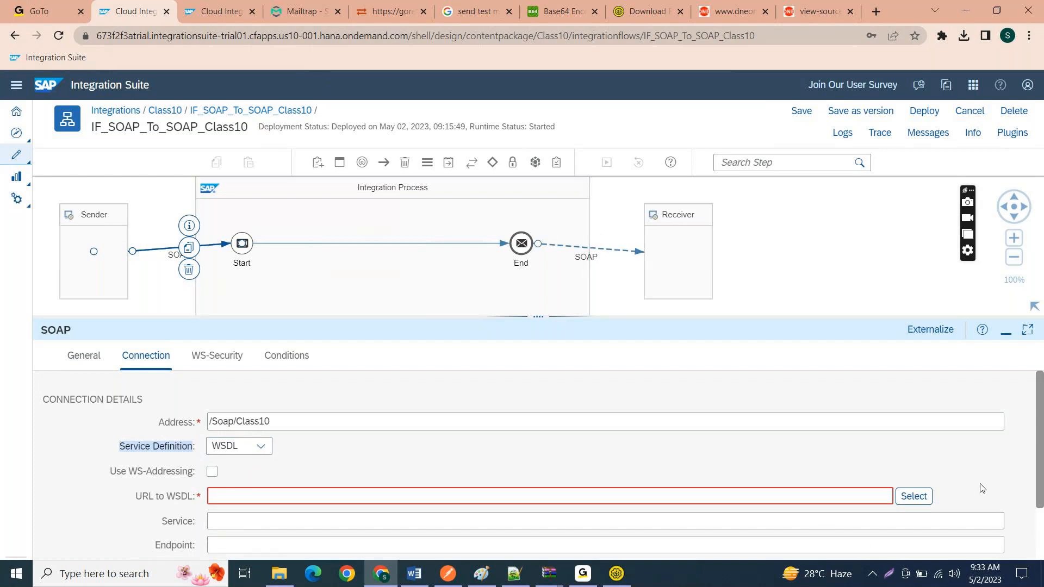
Step: Select Soap_Class10.wsdl as the sender channel's WSDL resource, with the CalculatorSoap Add operation in SOAP version 1.1
{"action": "left_click", "coordinate": [908, 503]}
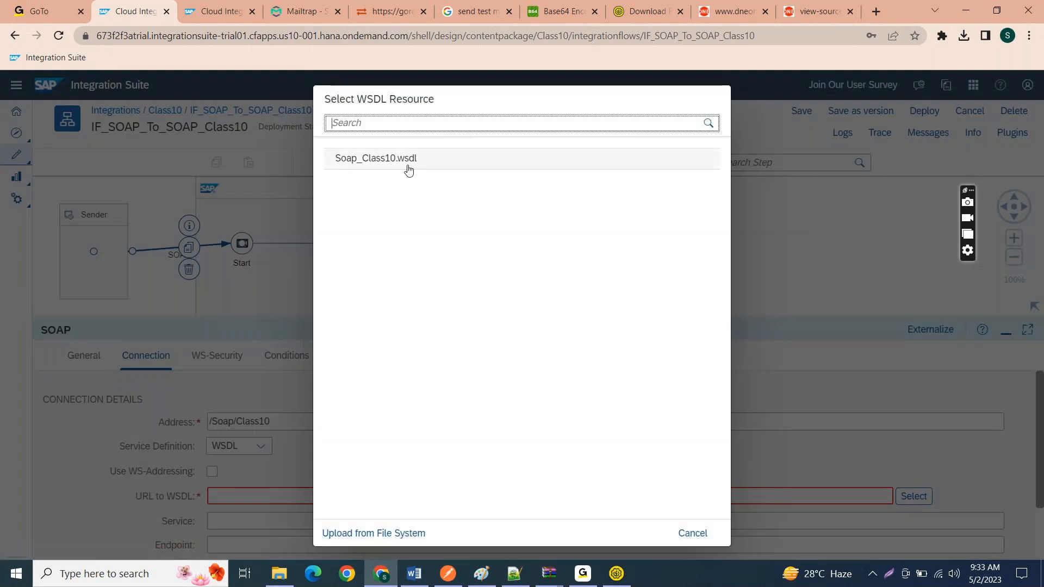
{"action": "left_click", "coordinate": [409, 171]}
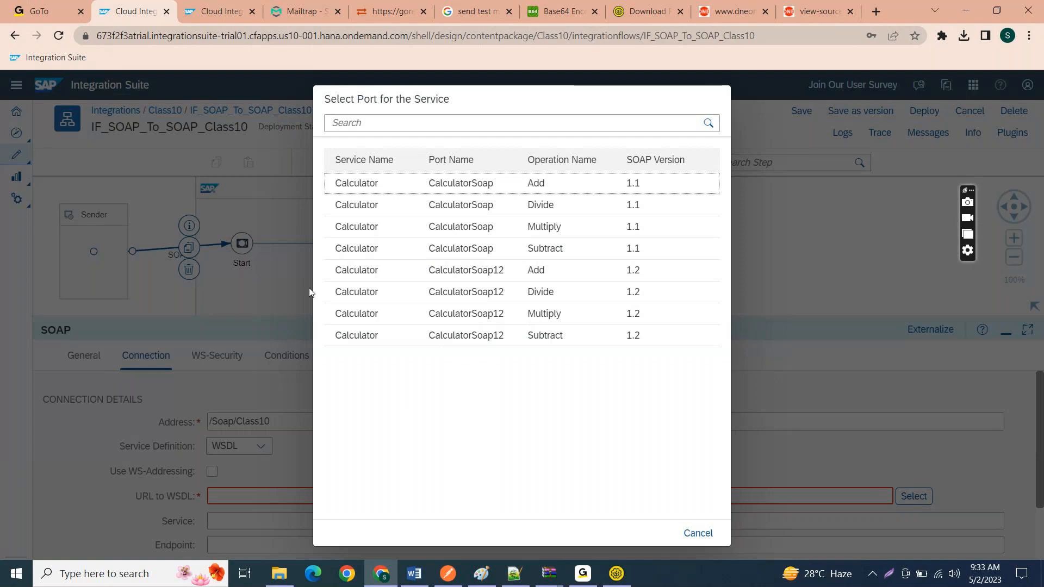
{"action": "left_click", "coordinate": [580, 186]}
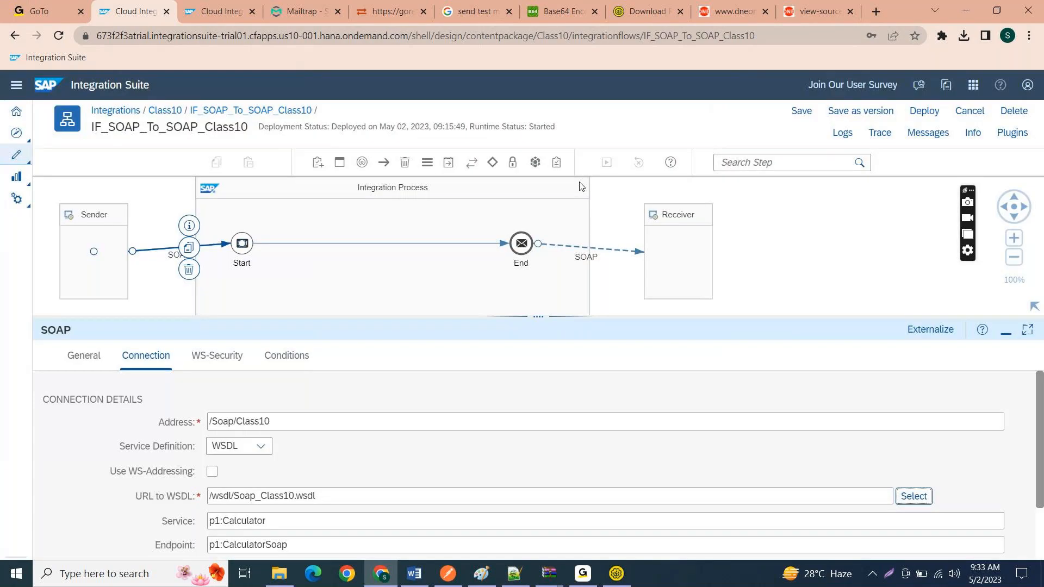
Step: Compare the sender channel's service and endpoint settings with the receiver channel's connection details, including its operation name
{"action": "scroll", "coordinate": [403, 424], "scroll_direction": "down", "scroll_amount": 2}
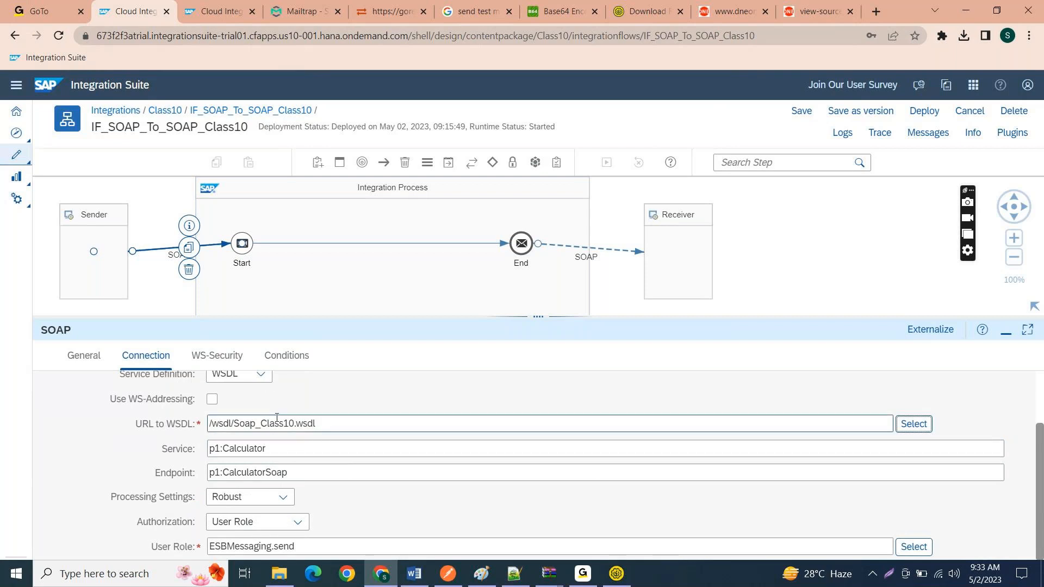
{"action": "triple_click", "coordinate": [301, 455]}
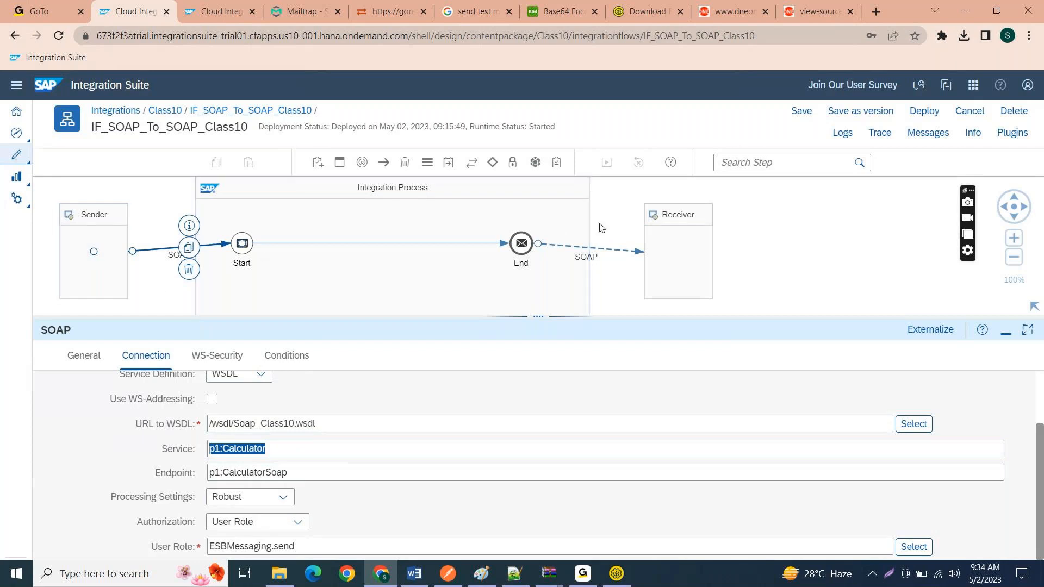
{"action": "left_click", "coordinate": [600, 249]}
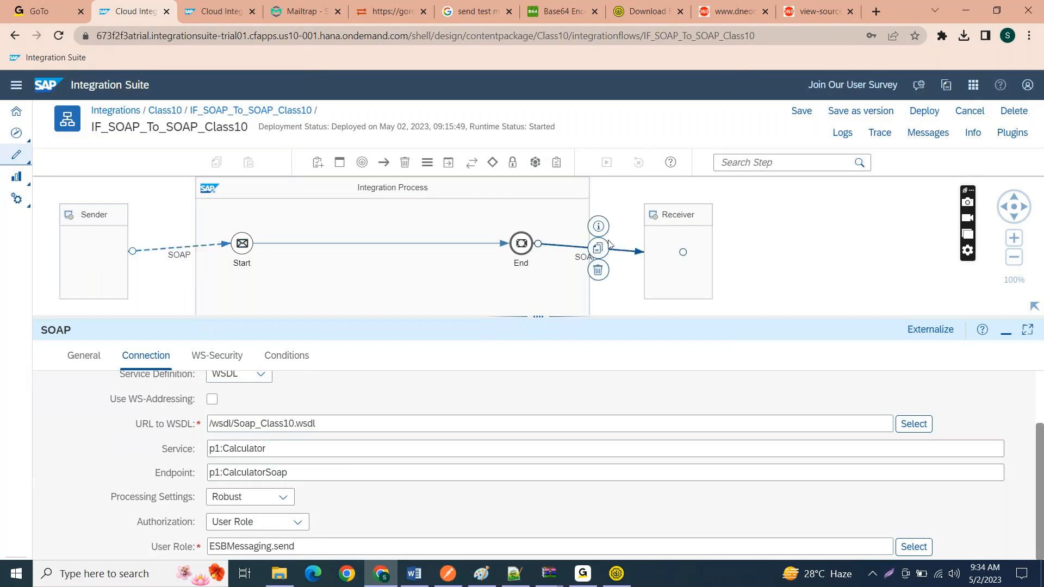
{"action": "left_click", "coordinate": [143, 357]}
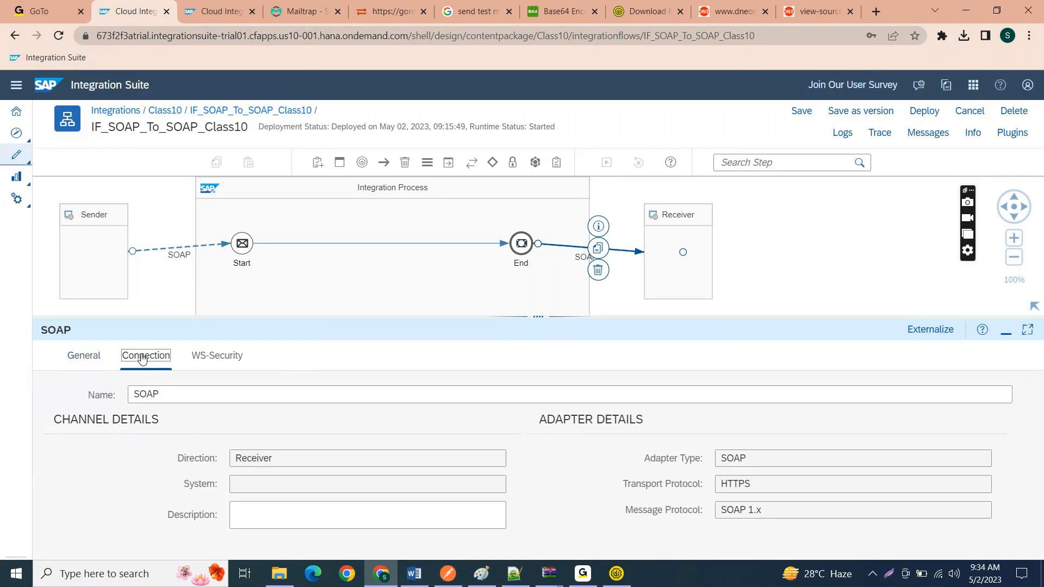
{"action": "left_click_drag", "start_coordinate": [241, 543], "coordinate": [200, 542]}
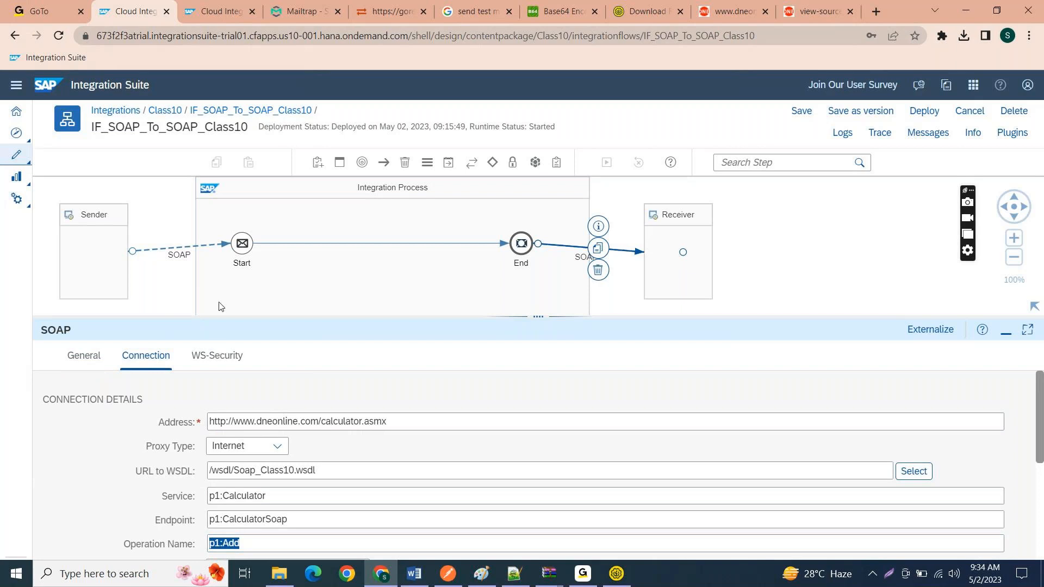
{"action": "left_click", "coordinate": [170, 256]}
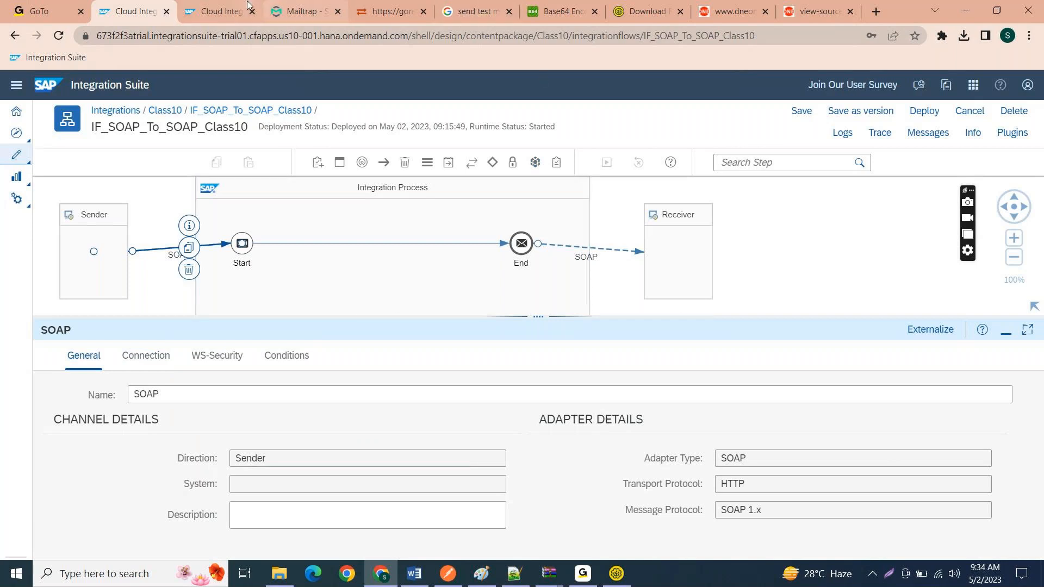
Step: Switch to SoapUI and inspect Request 1 of the Soap12Binding invoke operation in the Soap_Test_Class10 project
{"action": "left_click", "coordinate": [616, 574]}
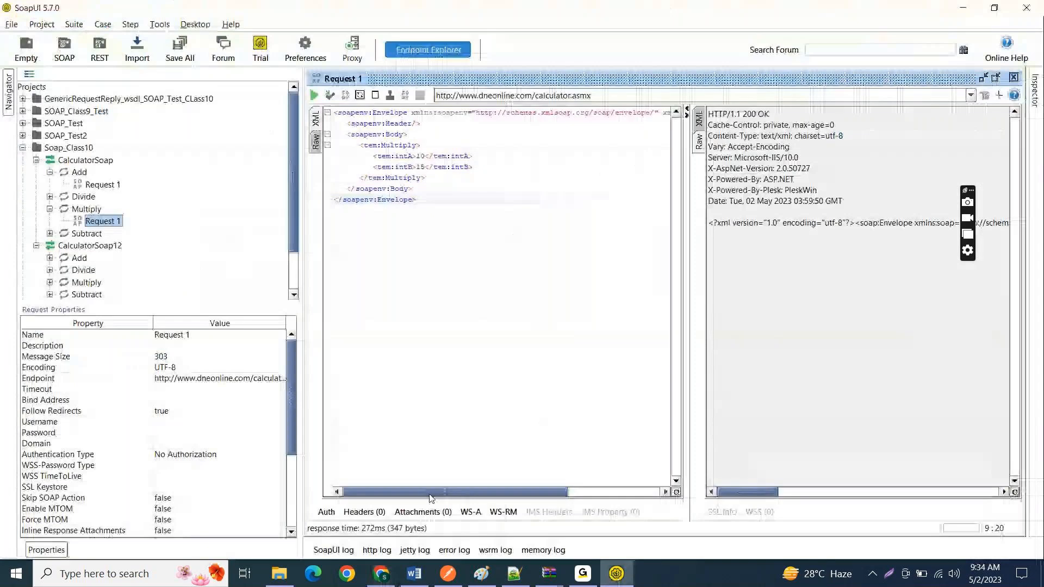
{"action": "left_click", "coordinate": [23, 148]}
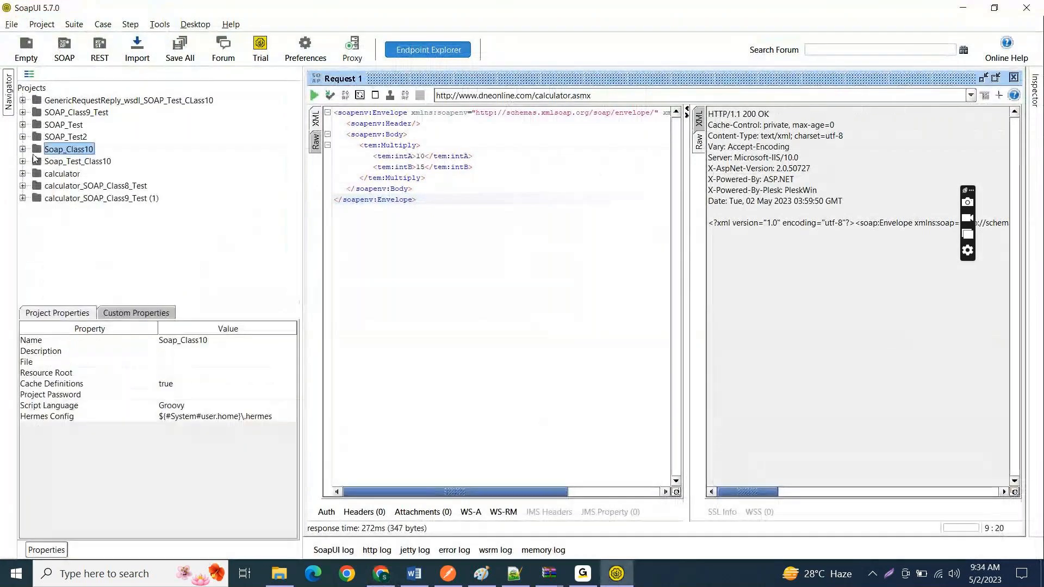
{"action": "left_click", "coordinate": [23, 161]}
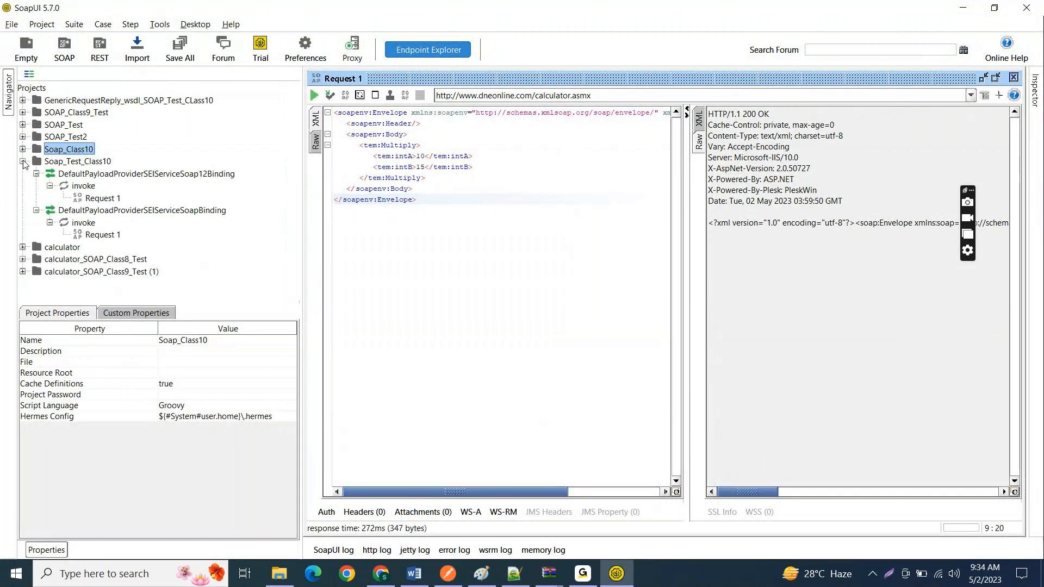
{"action": "double_click", "coordinate": [100, 200]}
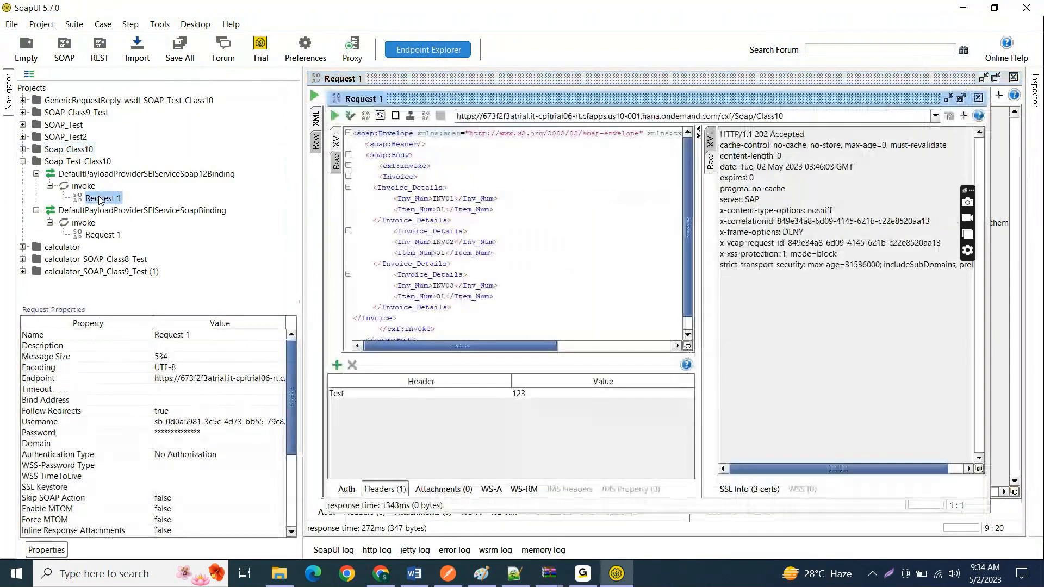
{"action": "left_click", "coordinate": [963, 8]}
Step: Set the authentication of the receiver SOAP channel's connection to None
{"action": "left_click", "coordinate": [596, 250]}
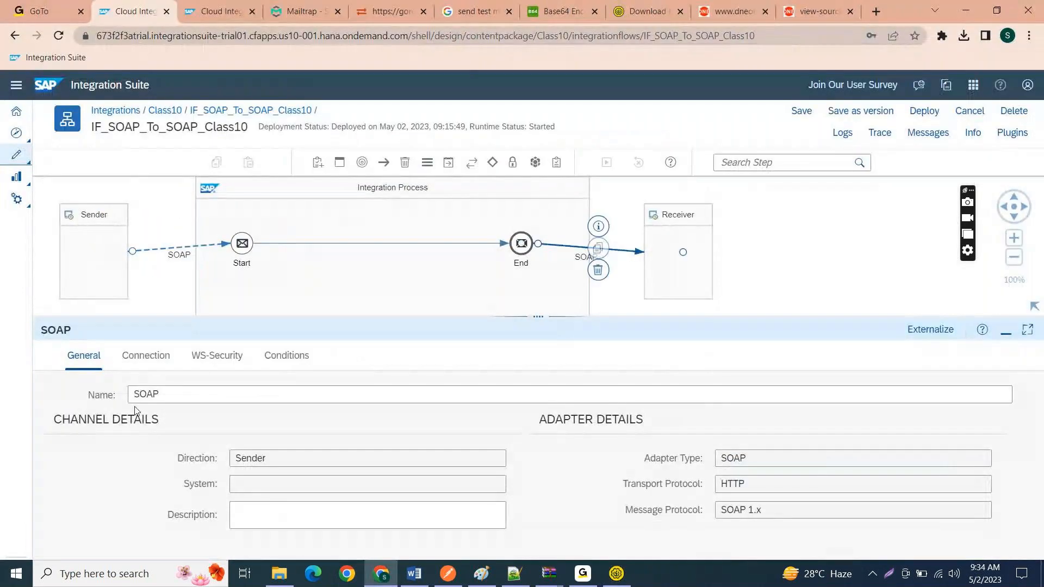
{"action": "left_click", "coordinate": [142, 356]}
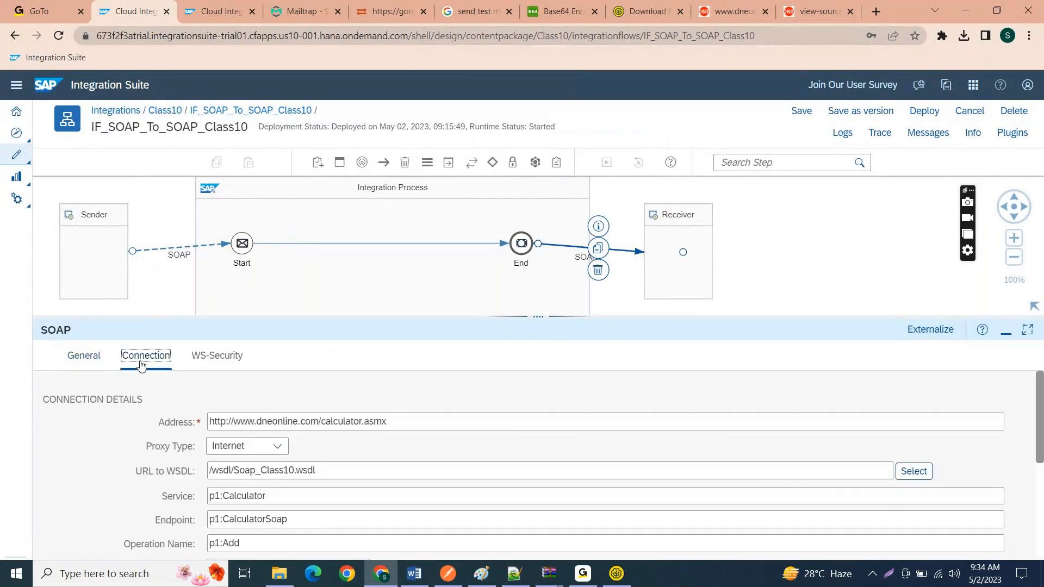
{"action": "scroll", "coordinate": [308, 459], "scroll_direction": "down", "scroll_amount": 2}
{"action": "scroll", "coordinate": [309, 458], "scroll_direction": "down", "scroll_amount": 2}
{"action": "scroll", "coordinate": [308, 459], "scroll_direction": "up", "scroll_amount": 2}
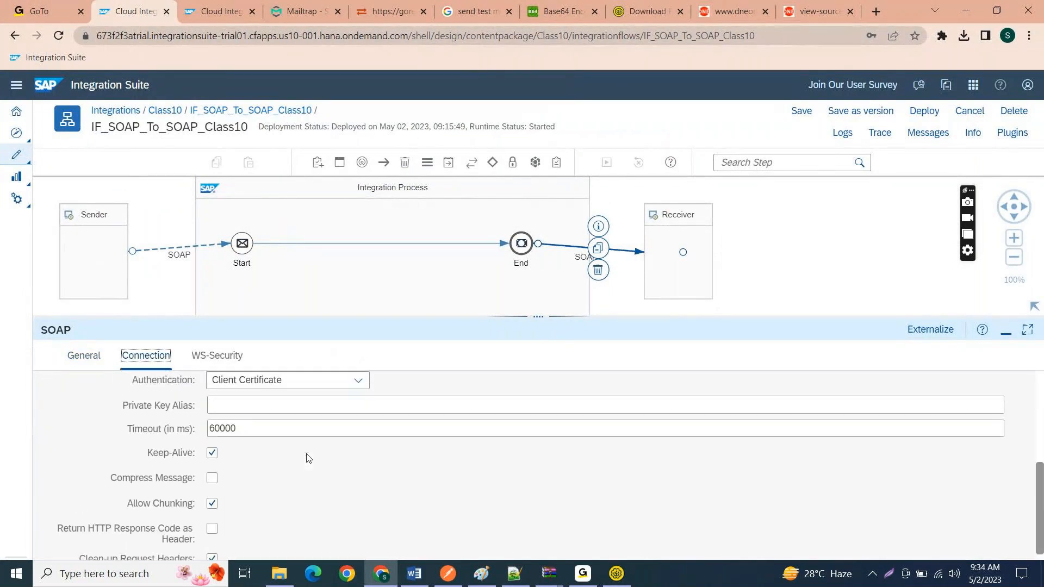
{"action": "left_click", "coordinate": [317, 488]}
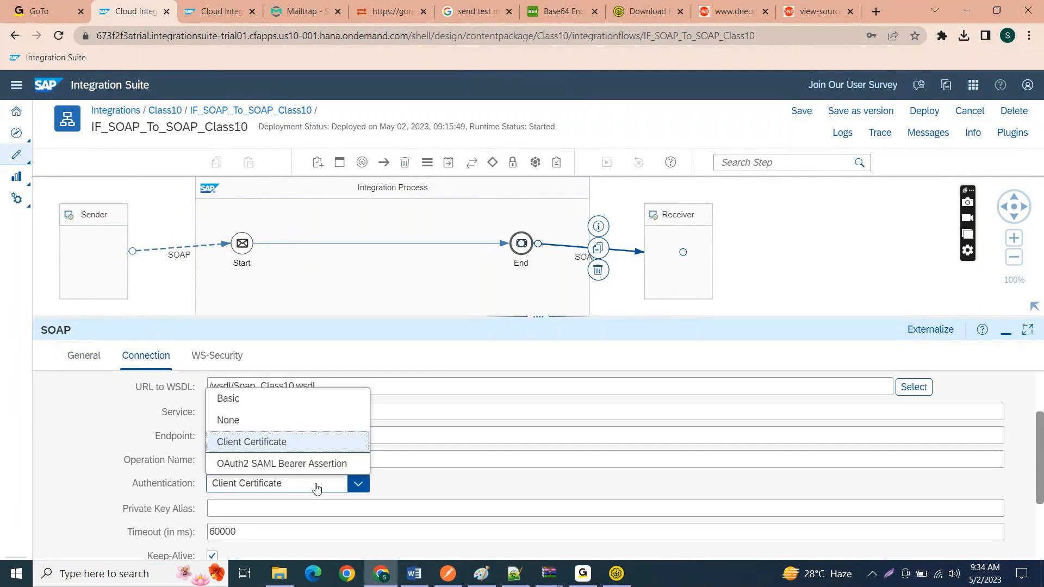
{"action": "left_click", "coordinate": [236, 420]}
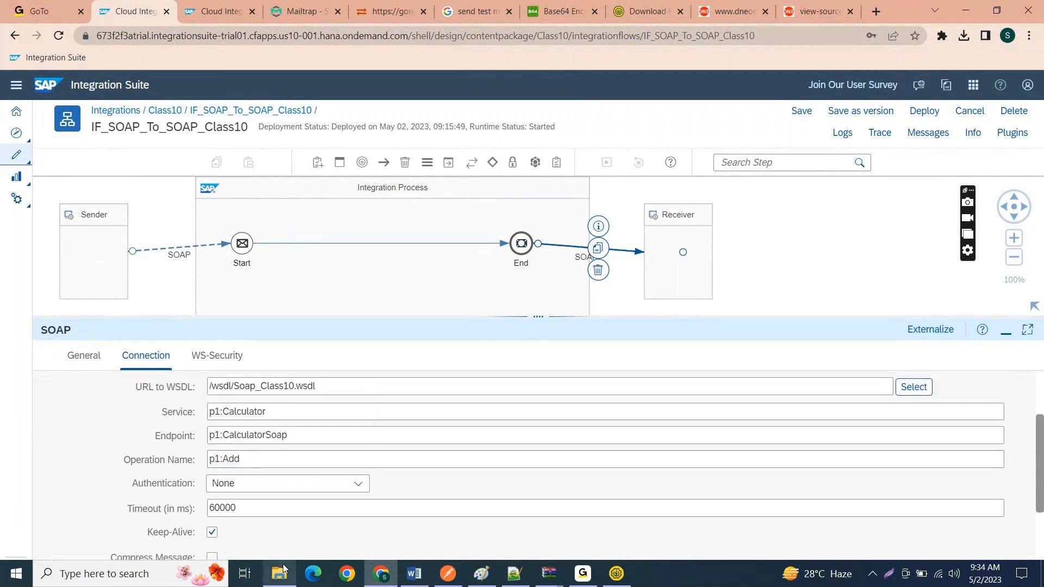
Step: Check the receiver channel's remaining connection and WS-Security settings, and save the integration flow
{"action": "scroll", "coordinate": [477, 514], "scroll_direction": "down", "scroll_amount": 2}
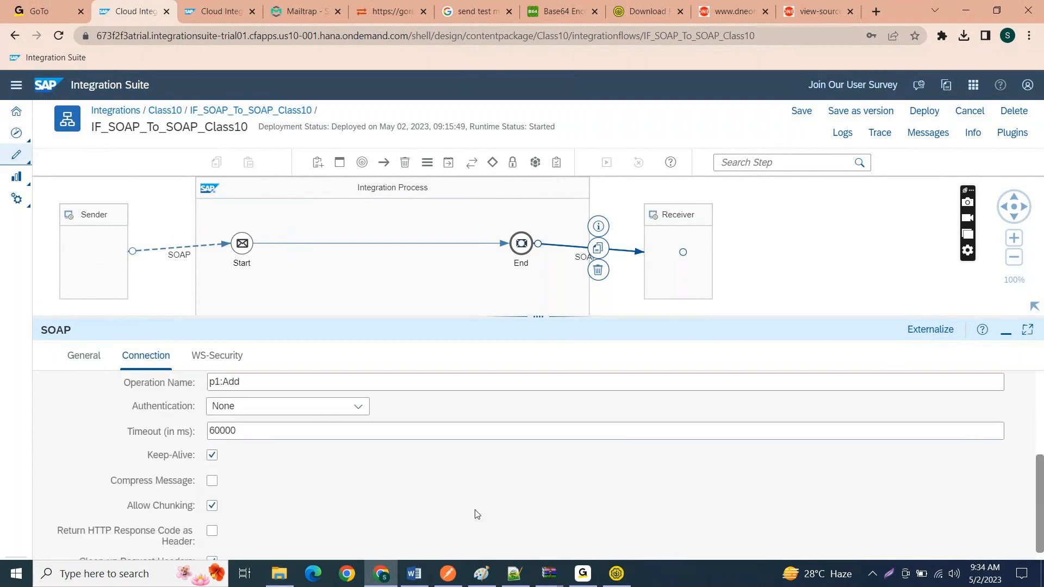
{"action": "scroll", "coordinate": [477, 514], "scroll_direction": "up", "scroll_amount": 3}
{"action": "left_click", "coordinate": [229, 354]}
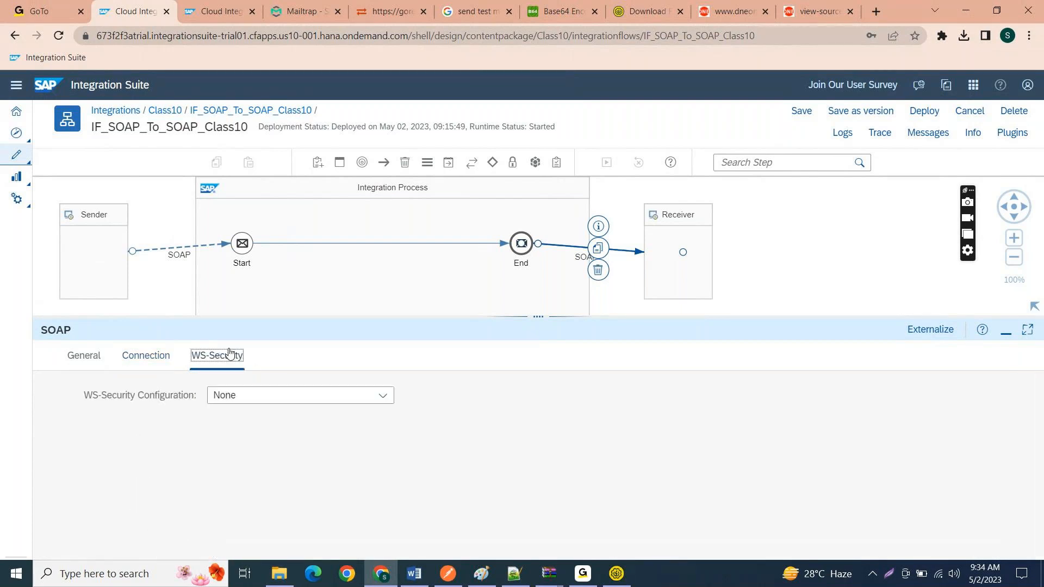
{"action": "left_click", "coordinate": [165, 356]}
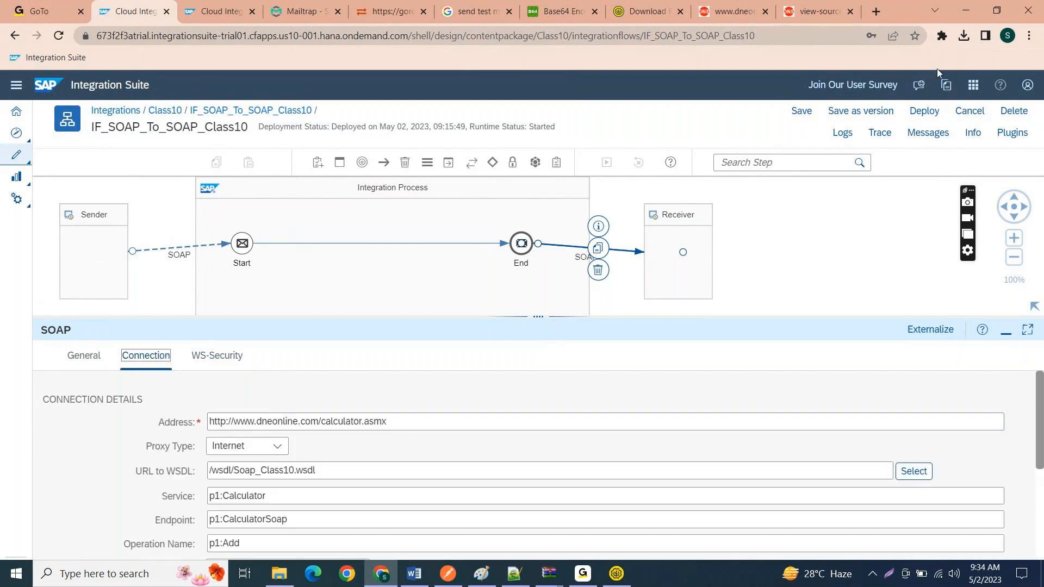
{"action": "left_click", "coordinate": [806, 112]}
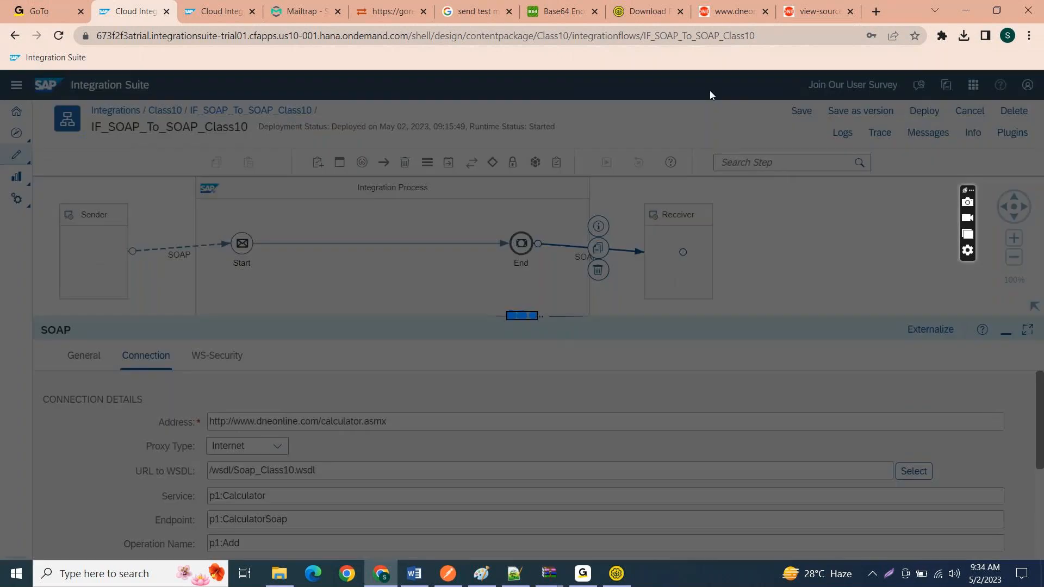
Step: Refresh the deployed integration content and change the log level of IF_SOAP_To_SOAP_Class10 to Trace
{"action": "left_click", "coordinate": [193, 7]}
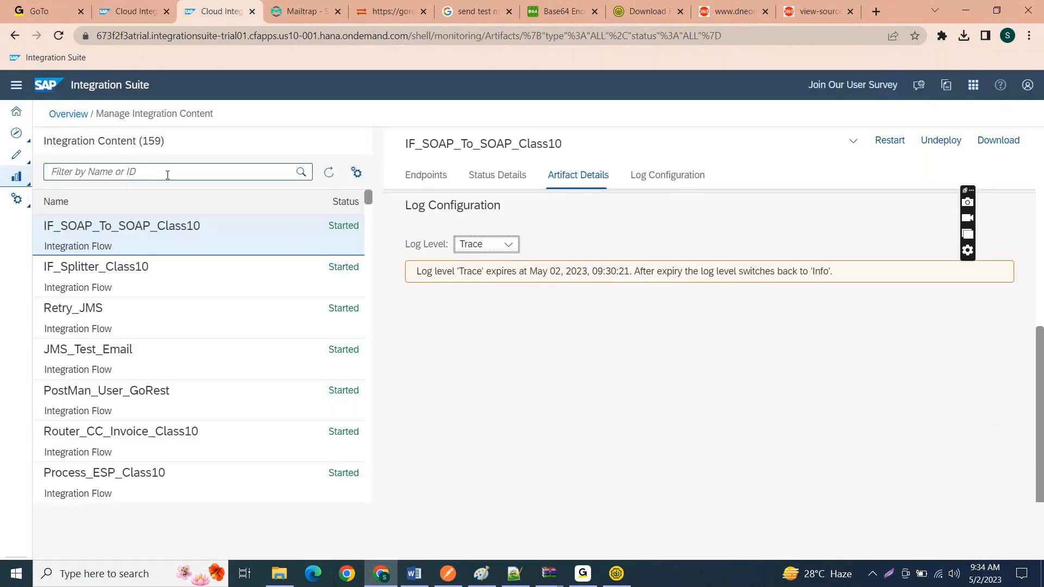
{"action": "left_click", "coordinate": [328, 171]}
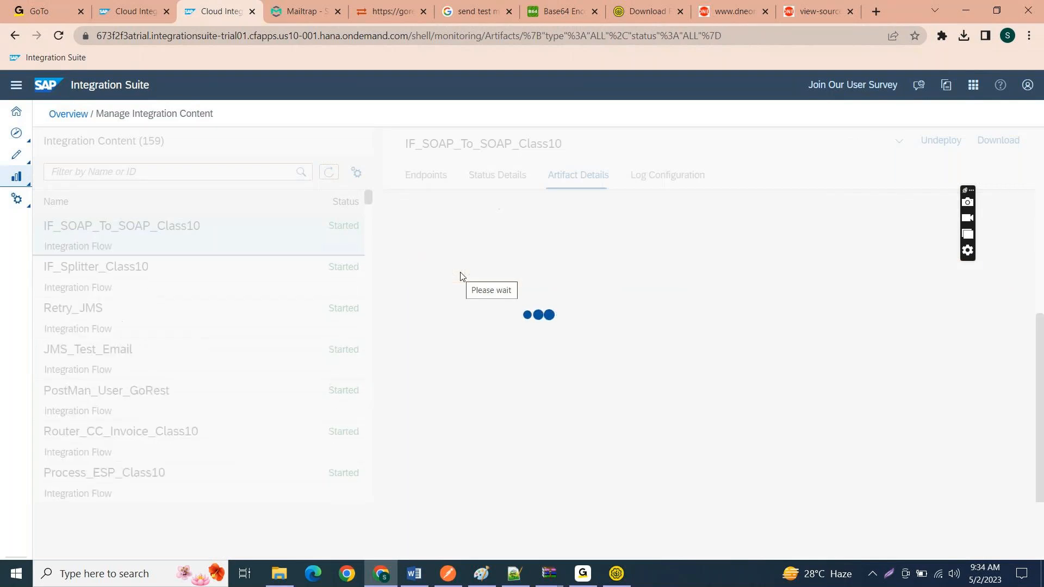
{"action": "left_click", "coordinate": [507, 243]}
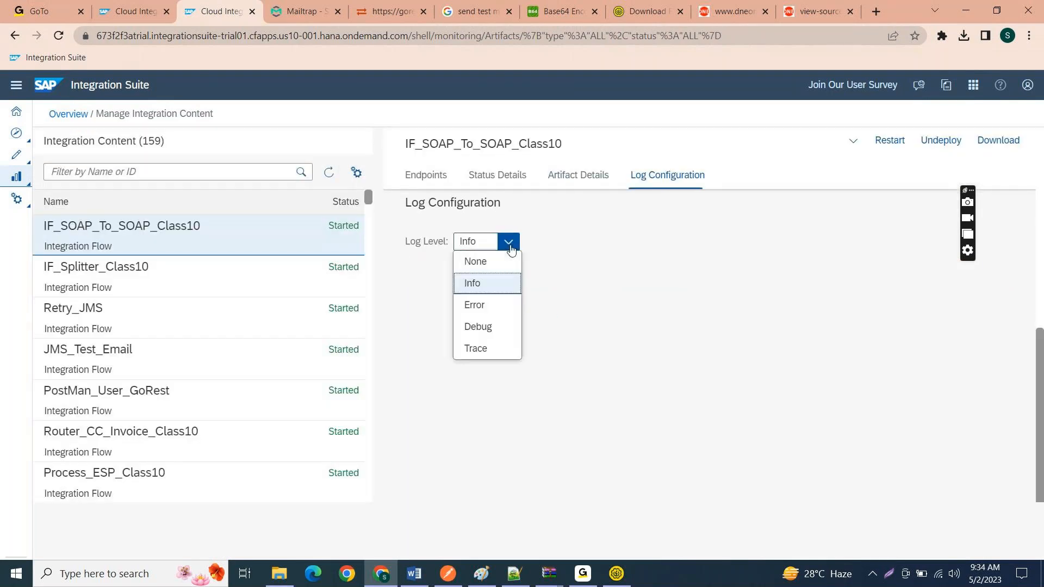
{"action": "left_click", "coordinate": [488, 351]}
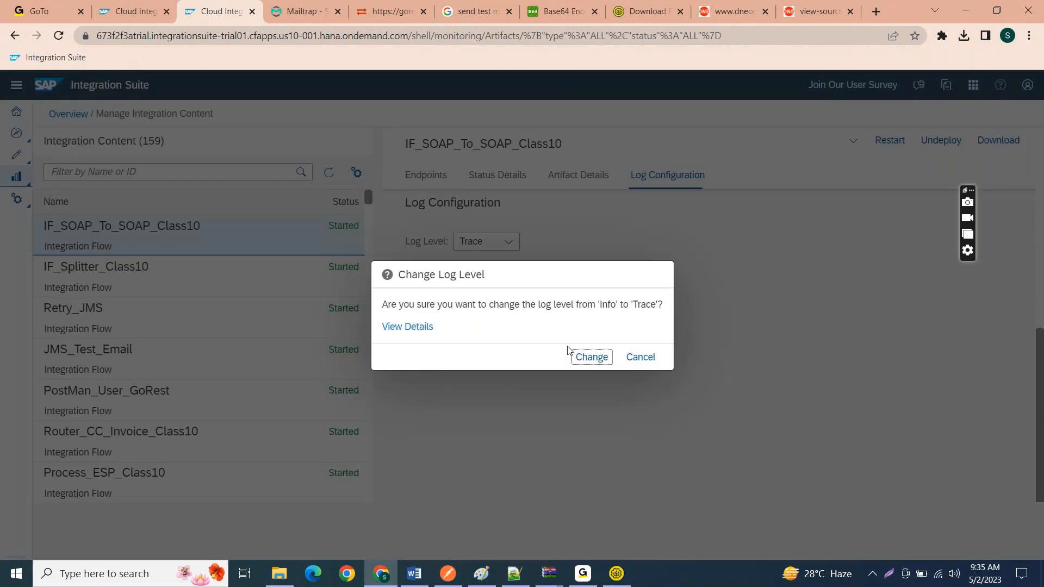
{"action": "left_click", "coordinate": [578, 354]}
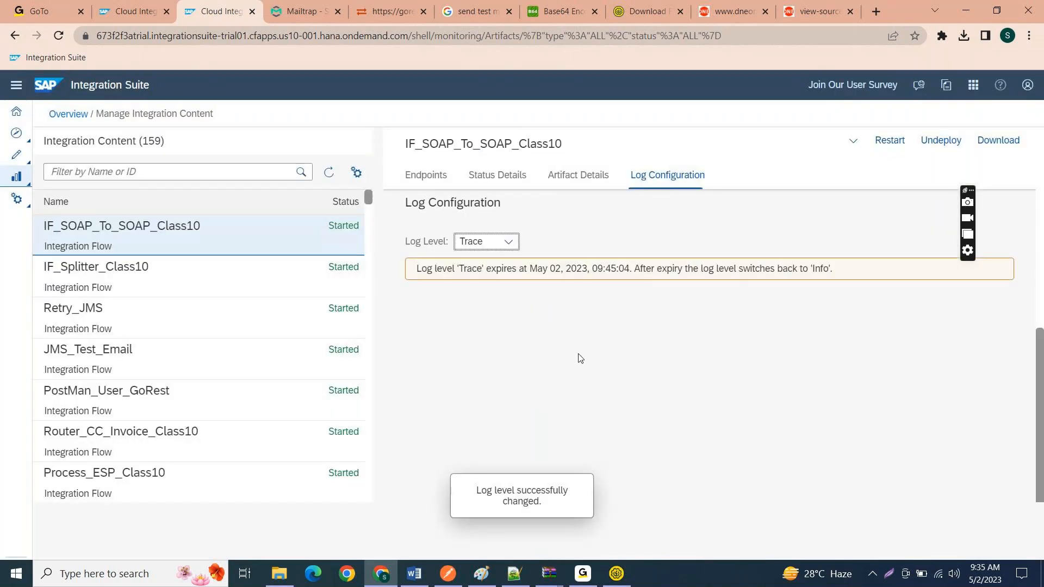
Step: Save the IF_SOAP_To_SOAP_Class10 integration flow and deploy it
{"action": "left_click", "coordinate": [144, 6]}
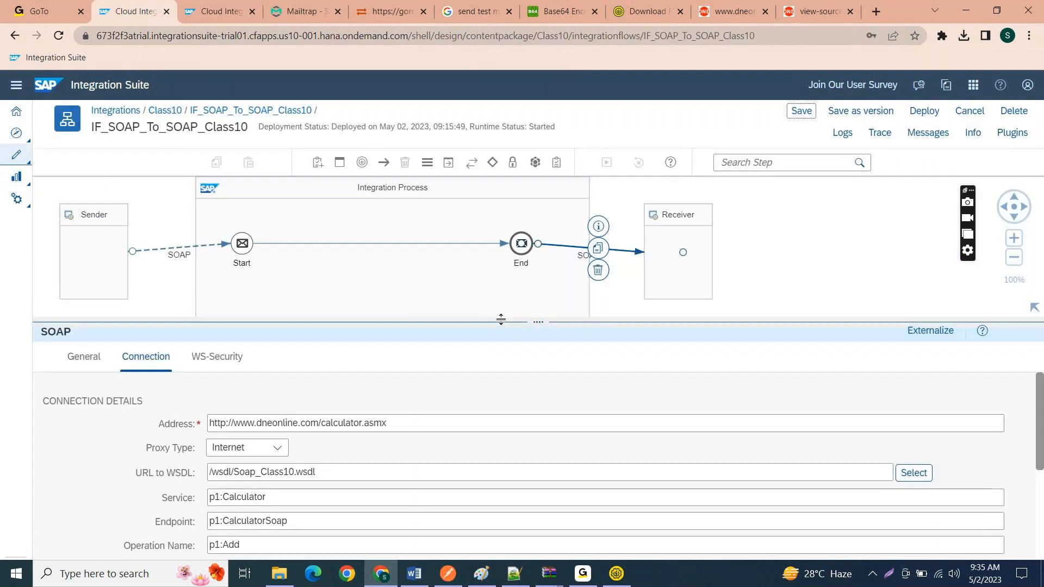
{"action": "left_click_drag", "start_coordinate": [495, 311], "coordinate": [495, 421]}
{"action": "left_click", "coordinate": [801, 111]}
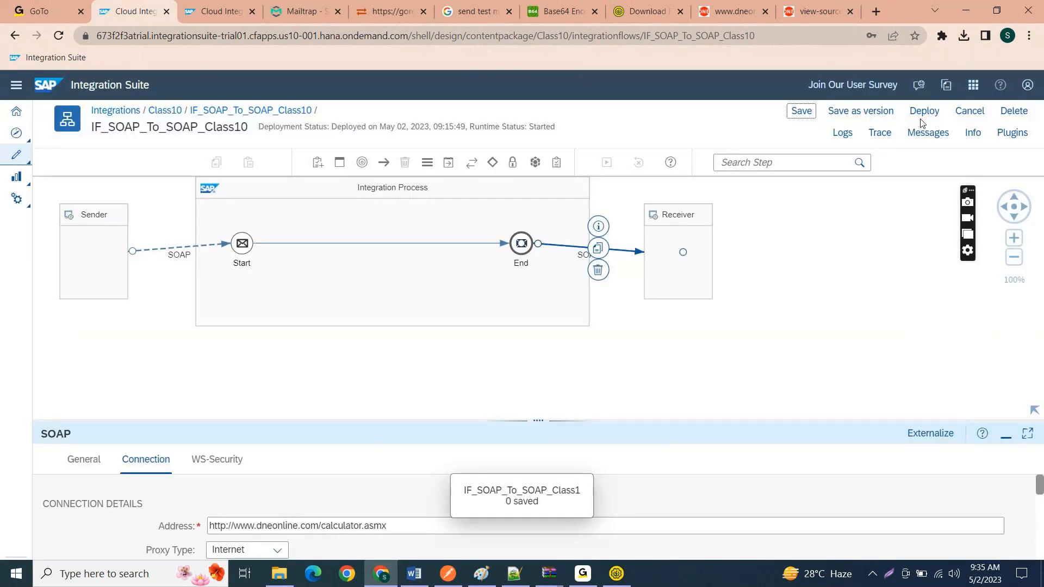
{"action": "left_click", "coordinate": [924, 113]}
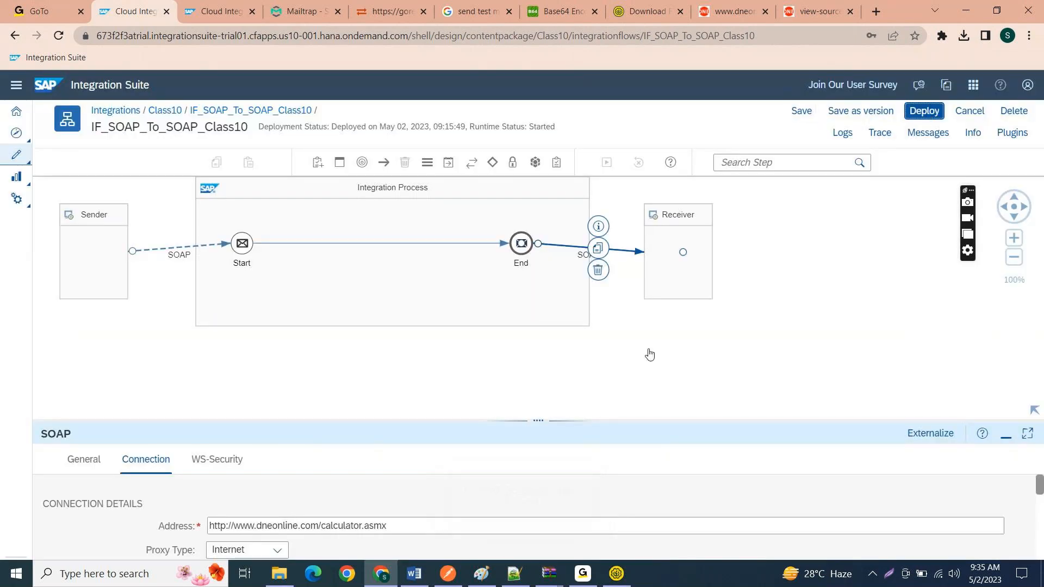
{"action": "left_click", "coordinate": [625, 347]}
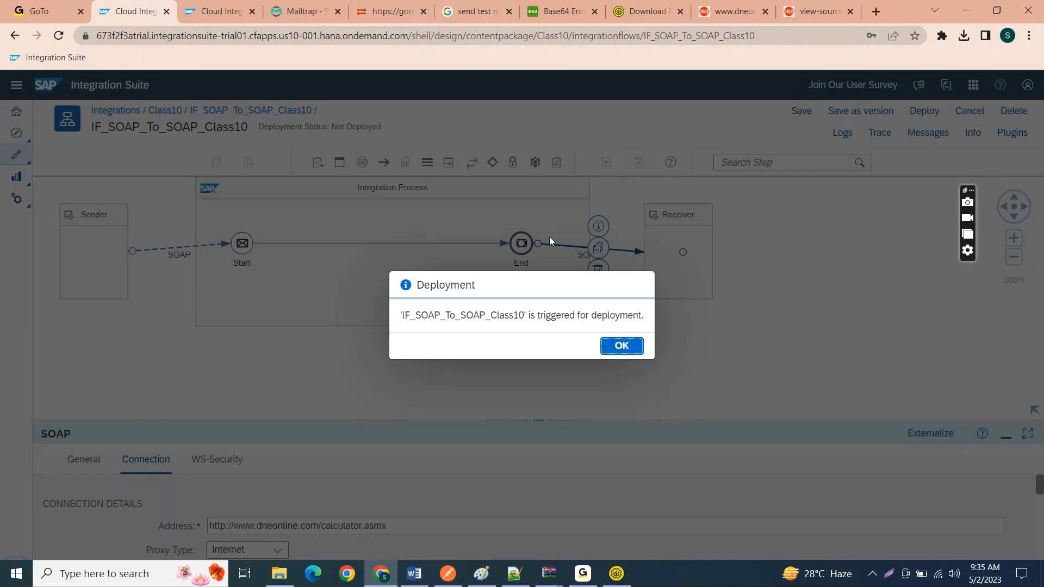
{"action": "left_click", "coordinate": [622, 347]}
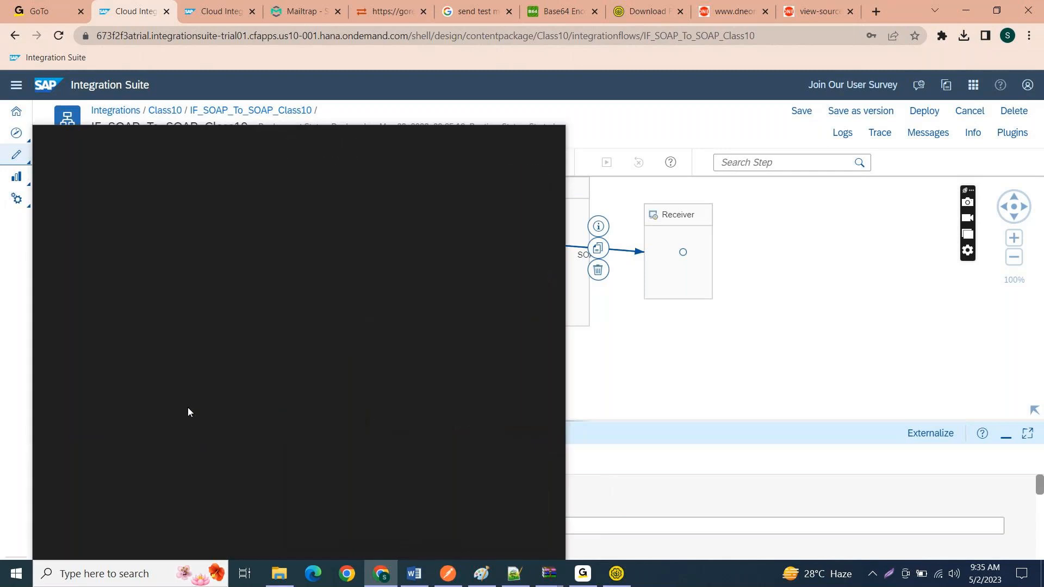
Step: Review the sender SOAP channel's connection settings, including its address, WSDL, service, endpoint and processing settings
{"action": "left_click", "coordinate": [682, 334]}
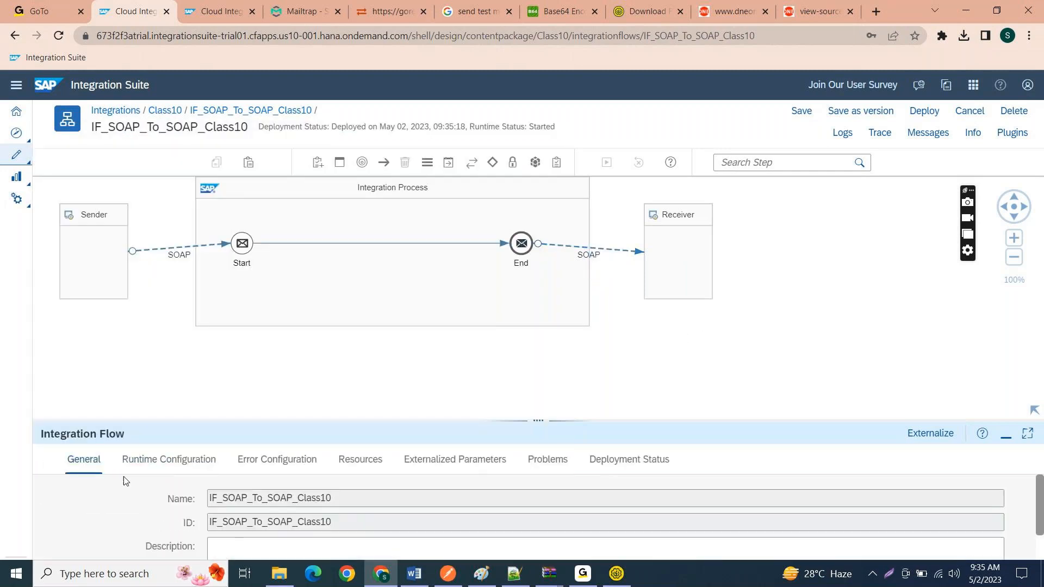
{"action": "left_click", "coordinate": [214, 246]}
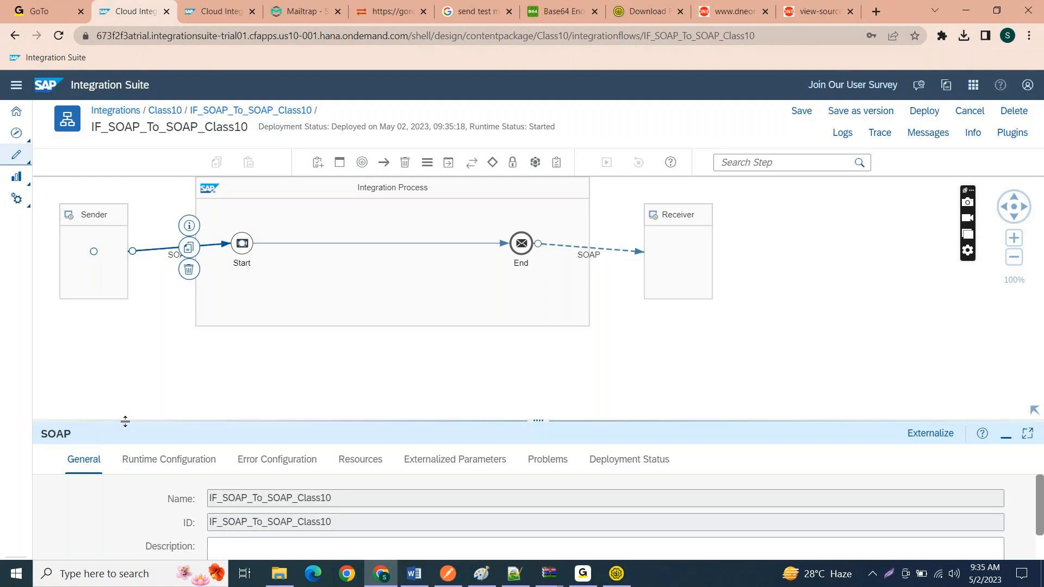
{"action": "left_click", "coordinate": [131, 471]}
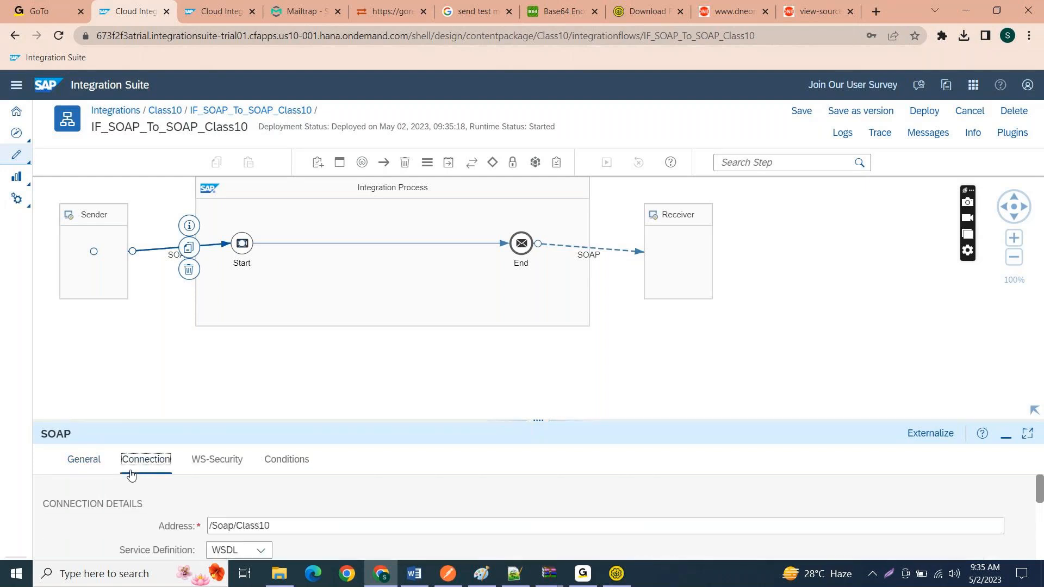
{"action": "scroll", "coordinate": [201, 522], "scroll_direction": "down", "scroll_amount": 2}
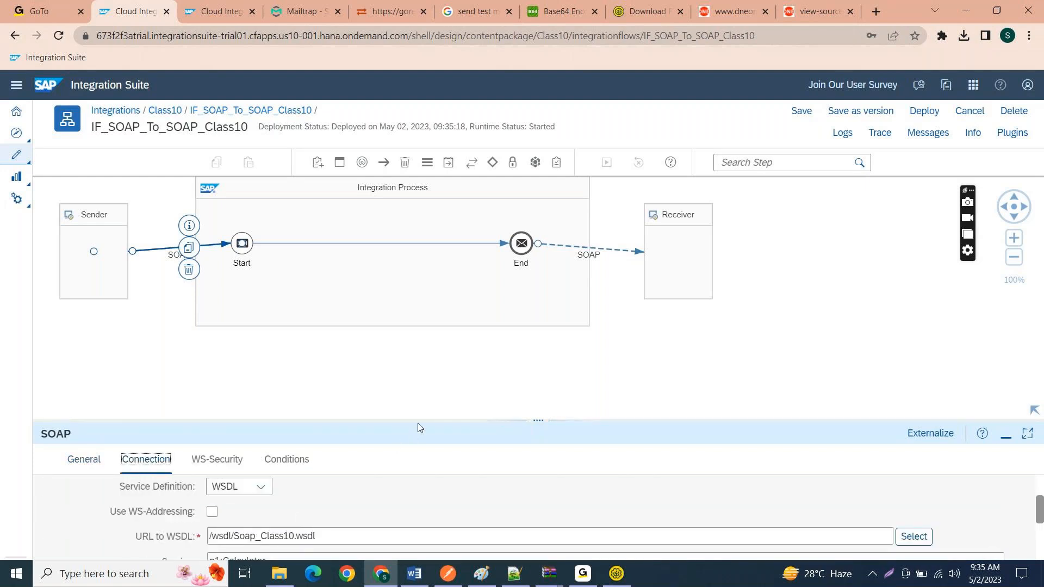
{"action": "left_click_drag", "start_coordinate": [424, 420], "coordinate": [442, 368]}
{"action": "scroll", "coordinate": [364, 506], "scroll_direction": "down", "scroll_amount": 1}
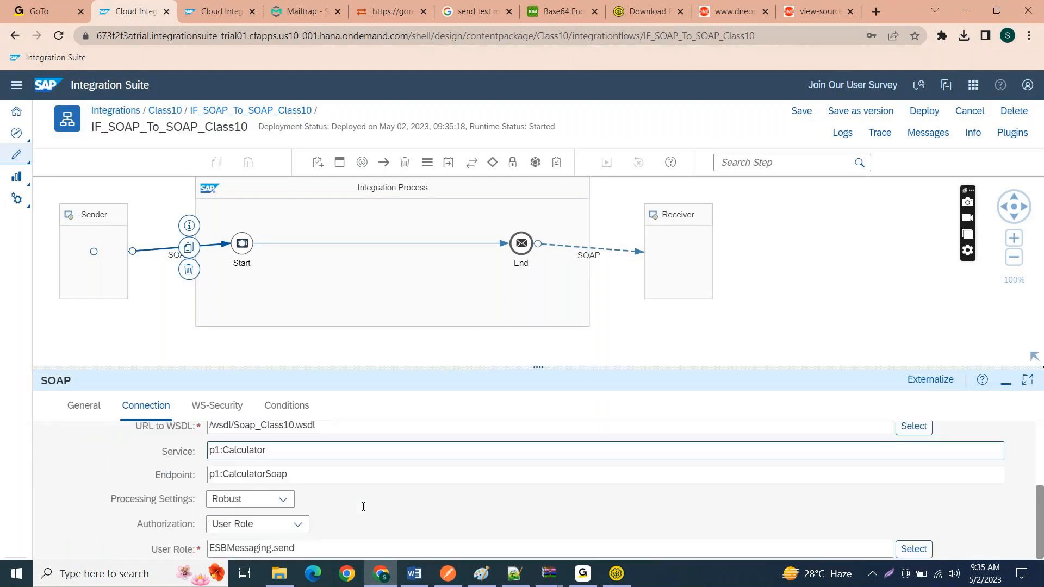
{"action": "scroll", "coordinate": [363, 507], "scroll_direction": "up", "scroll_amount": 2}
Step: Refresh the deployed integration content and open the message processing monitor for IF_SOAP_To_SOAP_Class10
{"action": "left_click", "coordinate": [220, 11]}
{"action": "left_click", "coordinate": [323, 175]}
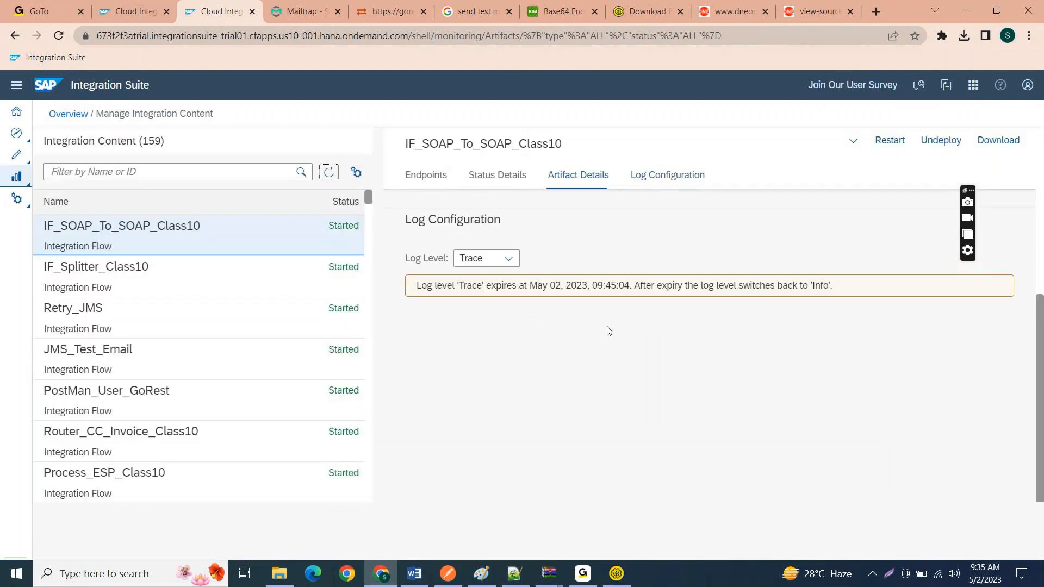
{"action": "scroll", "coordinate": [608, 329], "scroll_direction": "up", "scroll_amount": 5}
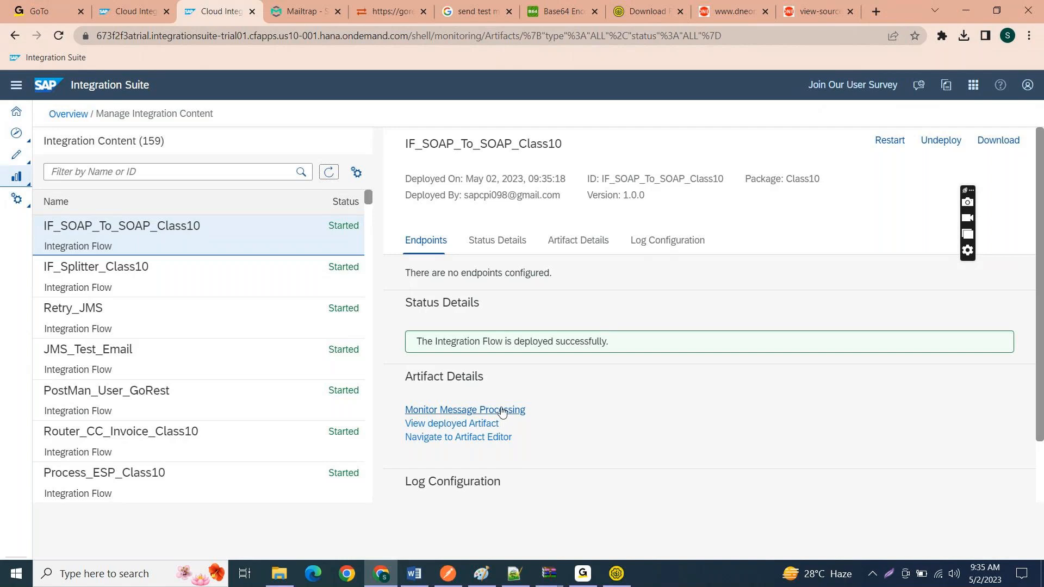
{"action": "left_click", "coordinate": [501, 410]}
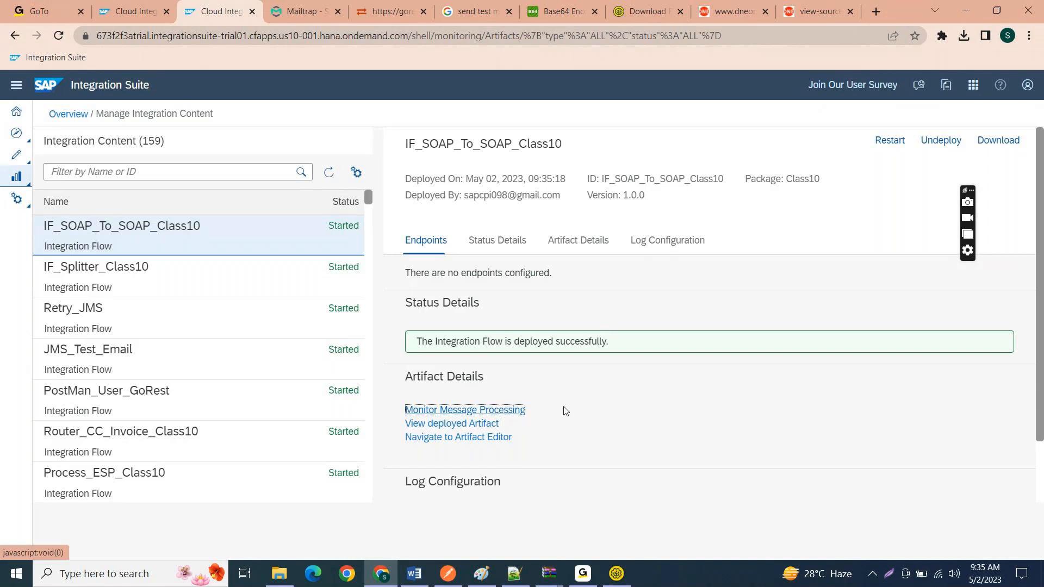
{"action": "left_click", "coordinate": [506, 412]}
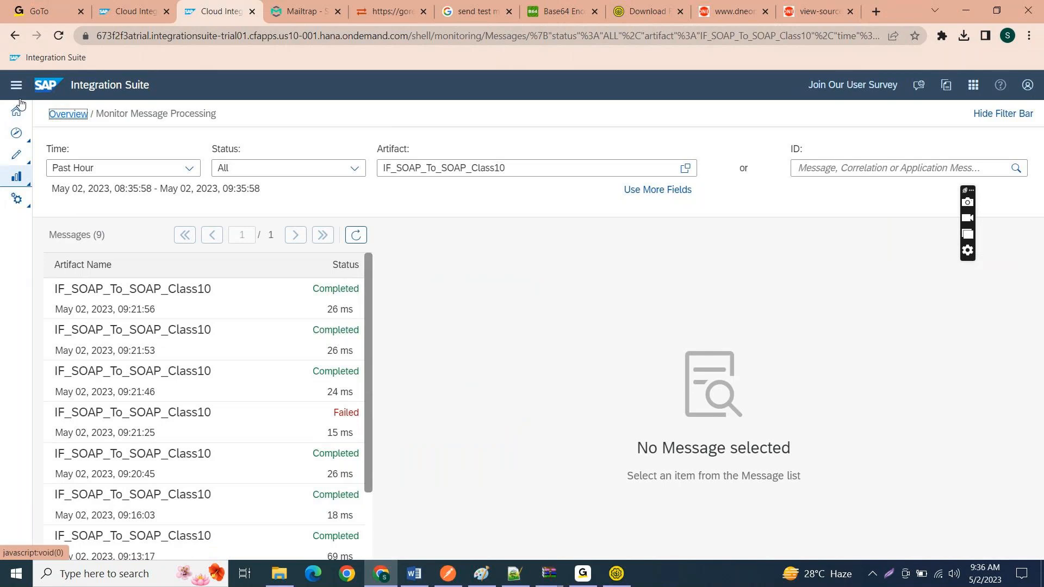
Step: Return to the managed integration content and refresh it to check IF_SOAP_To_SOAP_Class10's endpoints
{"action": "left_click", "coordinate": [16, 35]}
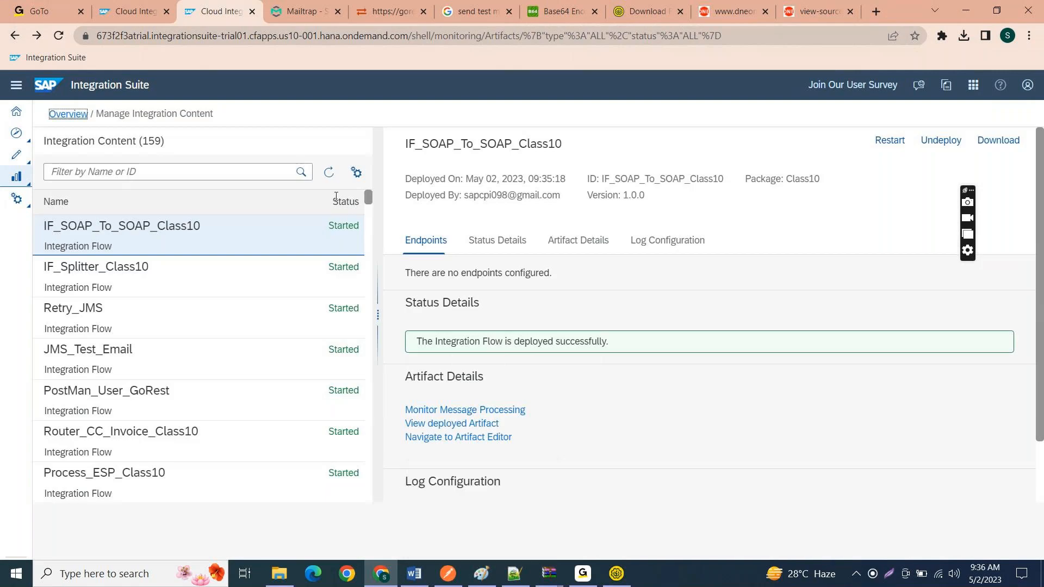
{"action": "left_click", "coordinate": [328, 173]}
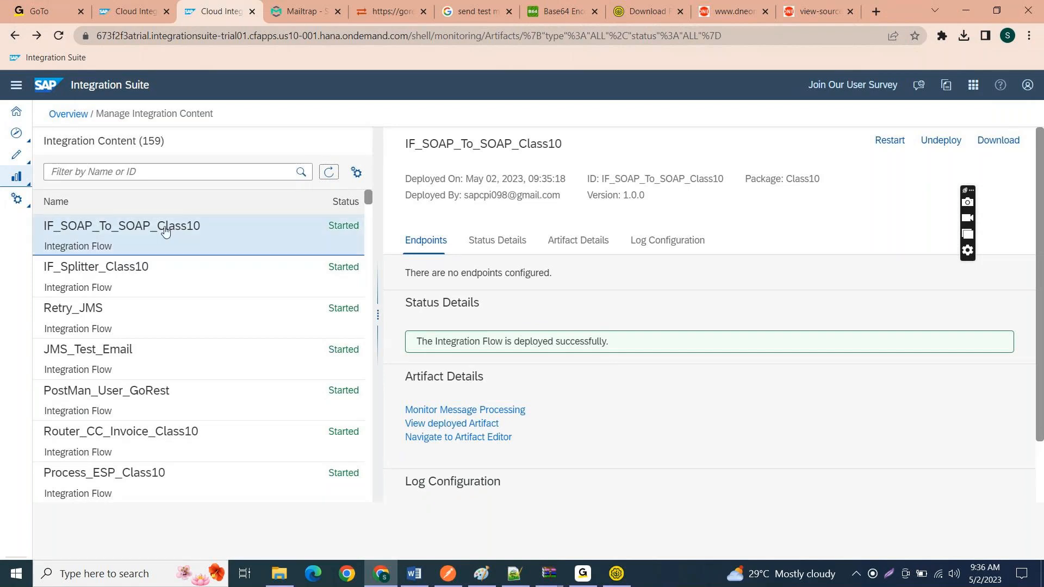
{"action": "left_click", "coordinate": [325, 174]}
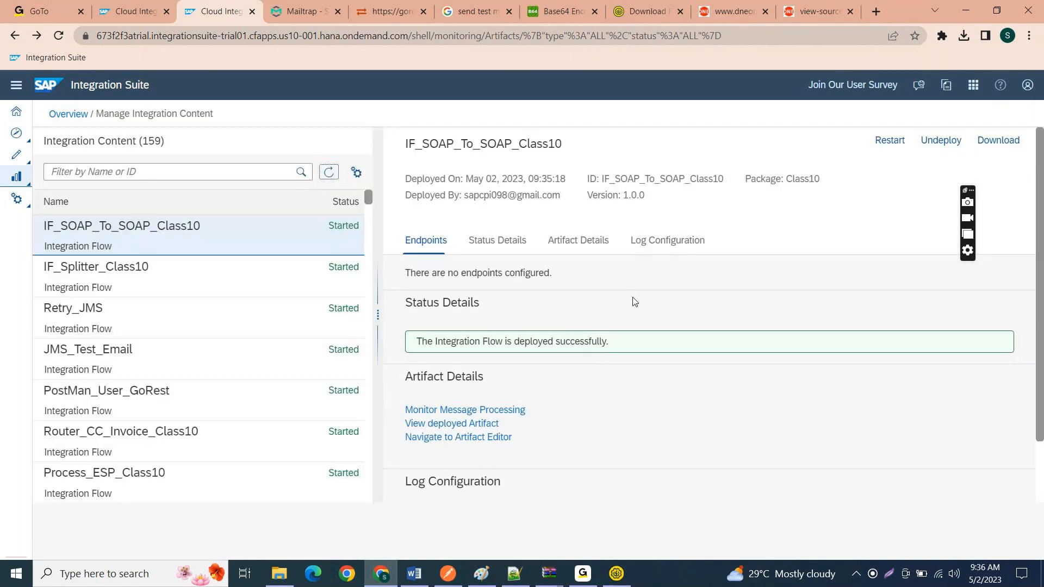
Step: Switch to SoapUI, undo the invoice payload edits inside Request 1's cxf:invoke element, and select the whole envelope
{"action": "left_click", "coordinate": [617, 573]}
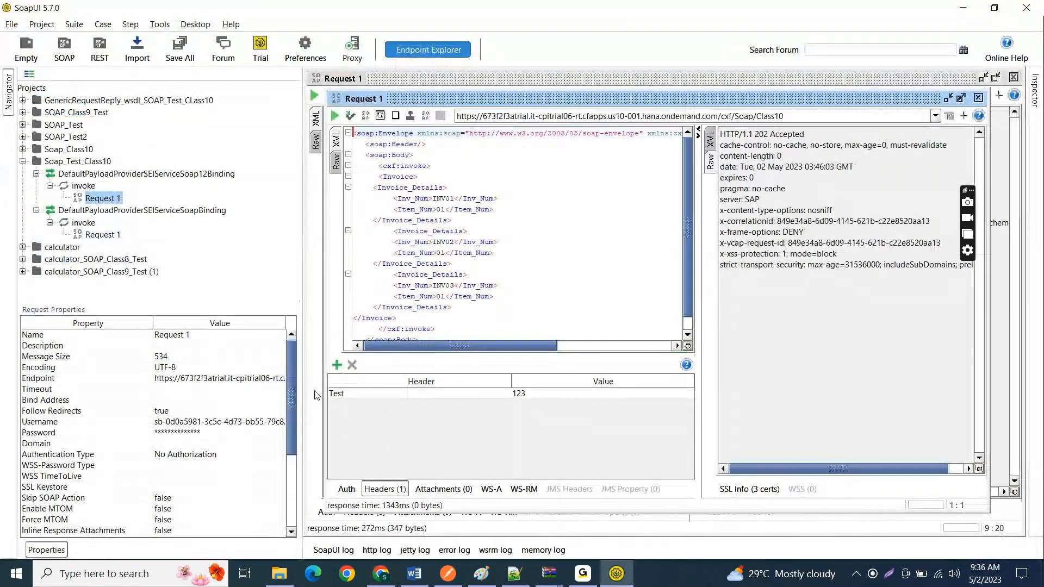
{"action": "left_click", "coordinate": [467, 283]}
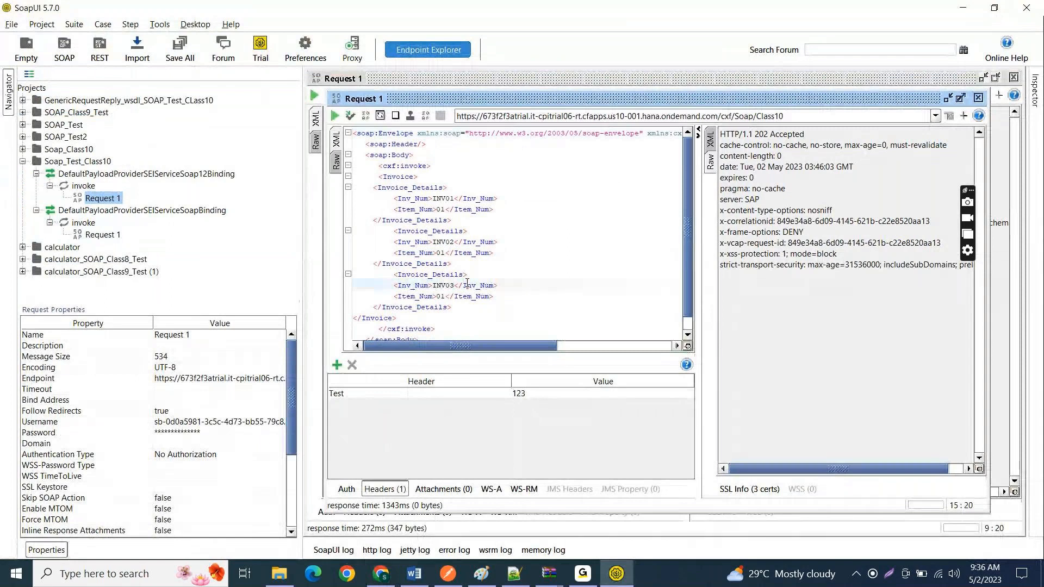
{"action": "key", "text": "ctrl+z"}
{"action": "key", "text": "ctrl+z"}
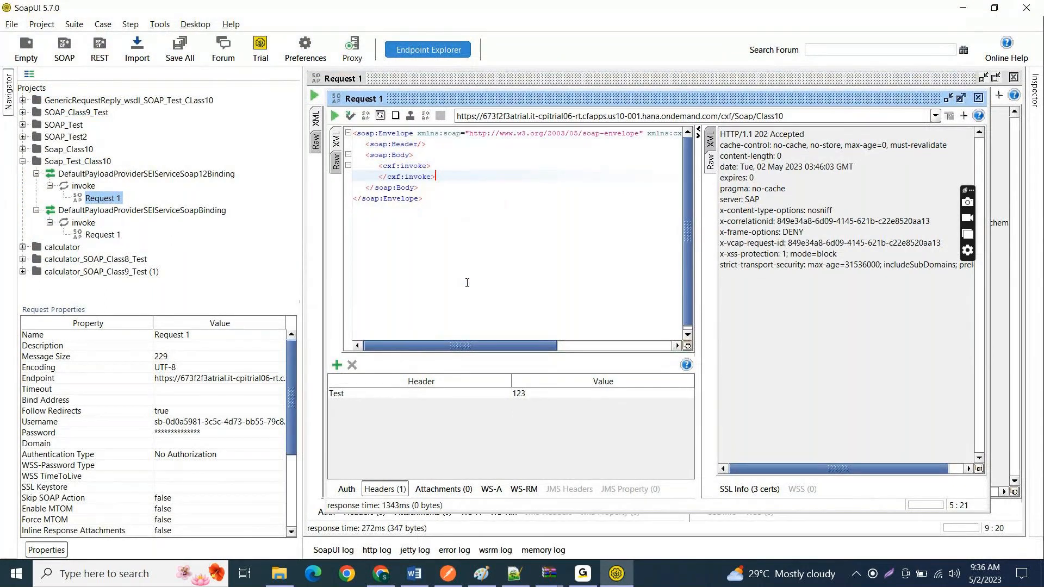
{"action": "key", "text": "ctrl+z"}
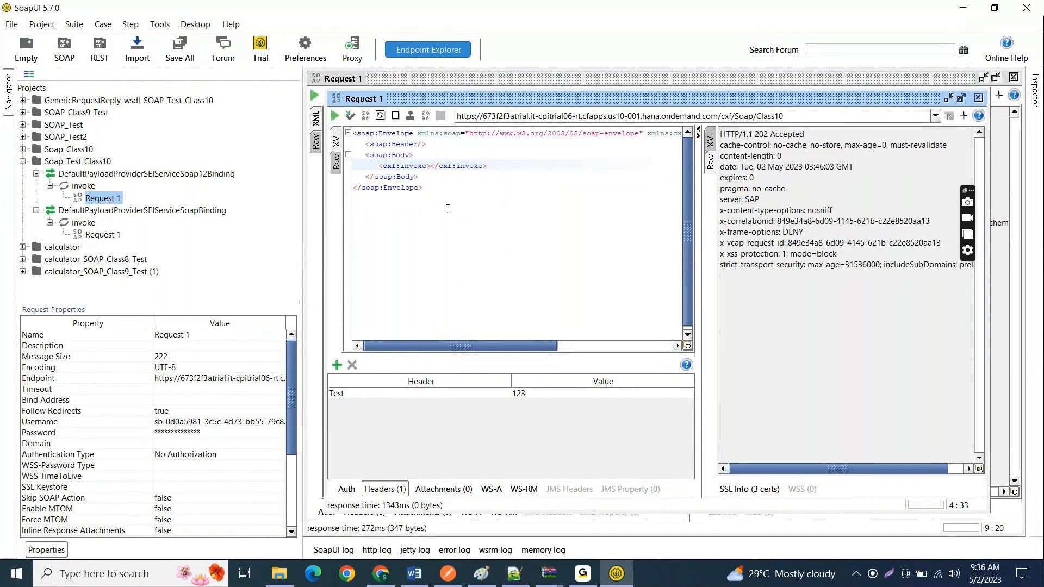
{"action": "key", "text": "ctrl+a"}
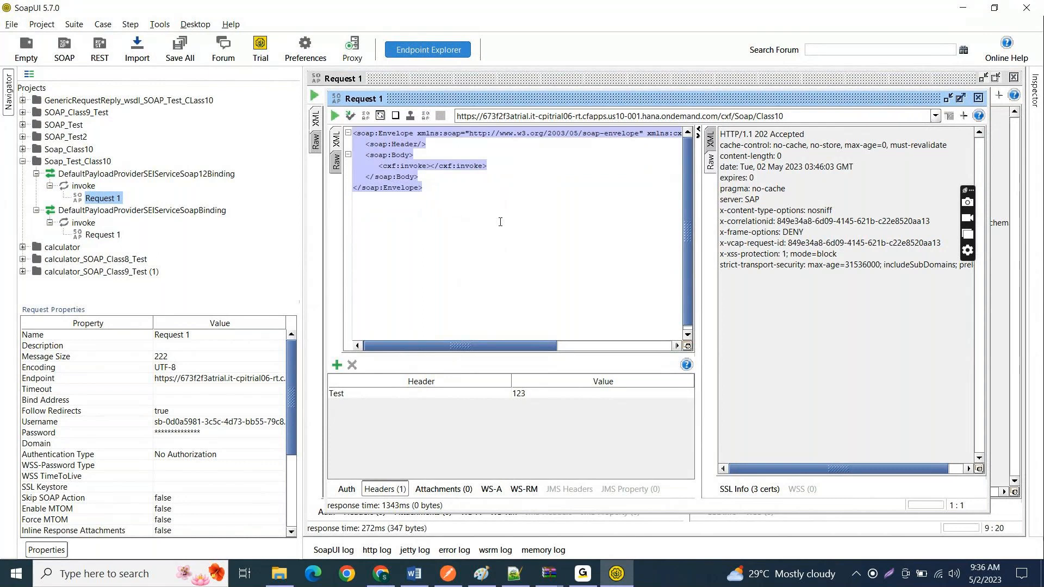
{"action": "left_click", "coordinate": [484, 213]}
{"action": "key", "text": "ctrl+a"}
{"action": "left_click", "coordinate": [482, 201]}
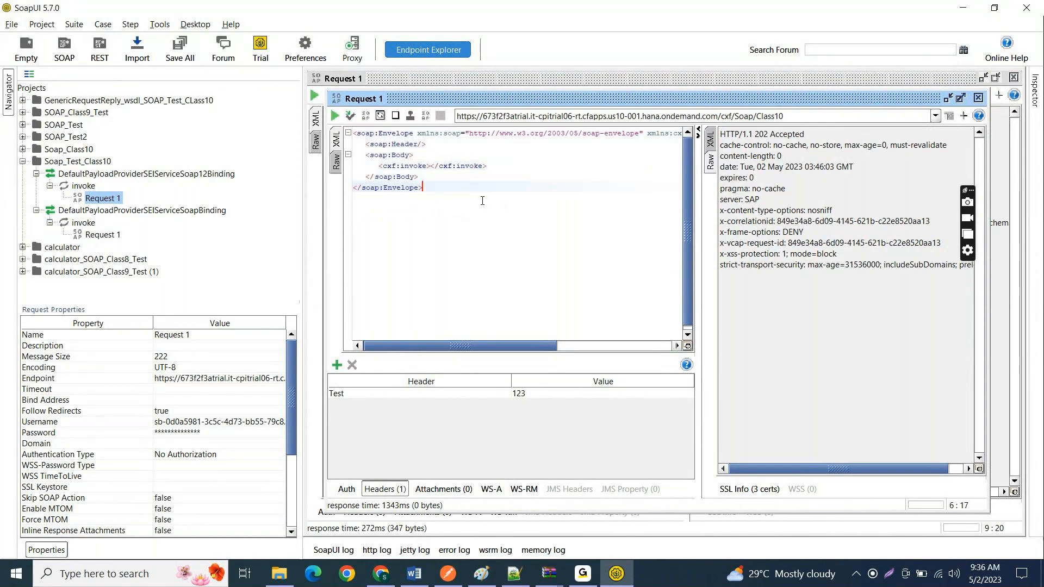
{"action": "key", "text": "ctrl+a"}
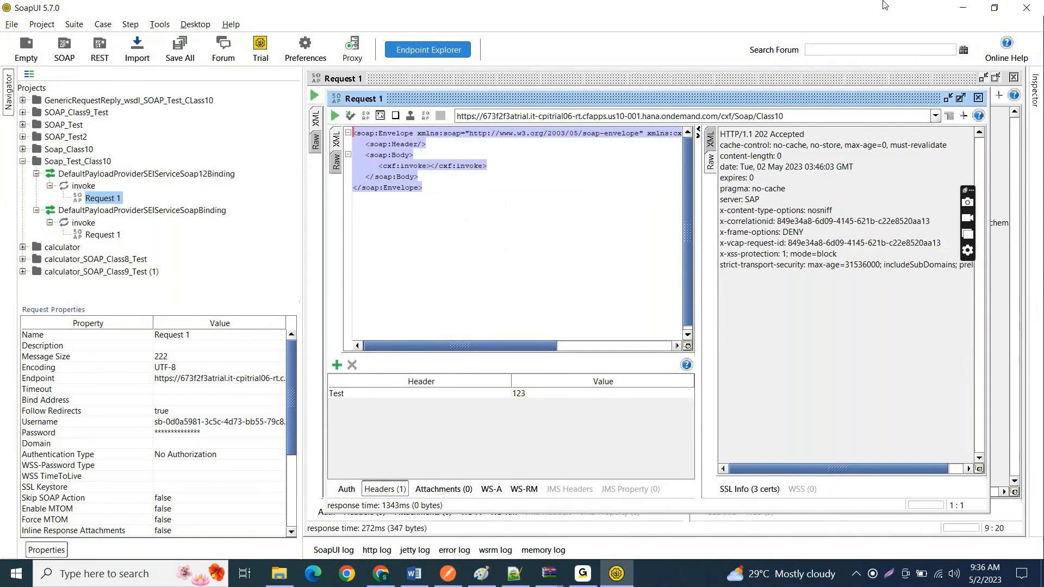
{"action": "key", "text": "alt+Tab"}
{"action": "left_click", "coordinate": [357, 172]}
{"action": "left_click", "coordinate": [140, 10]}
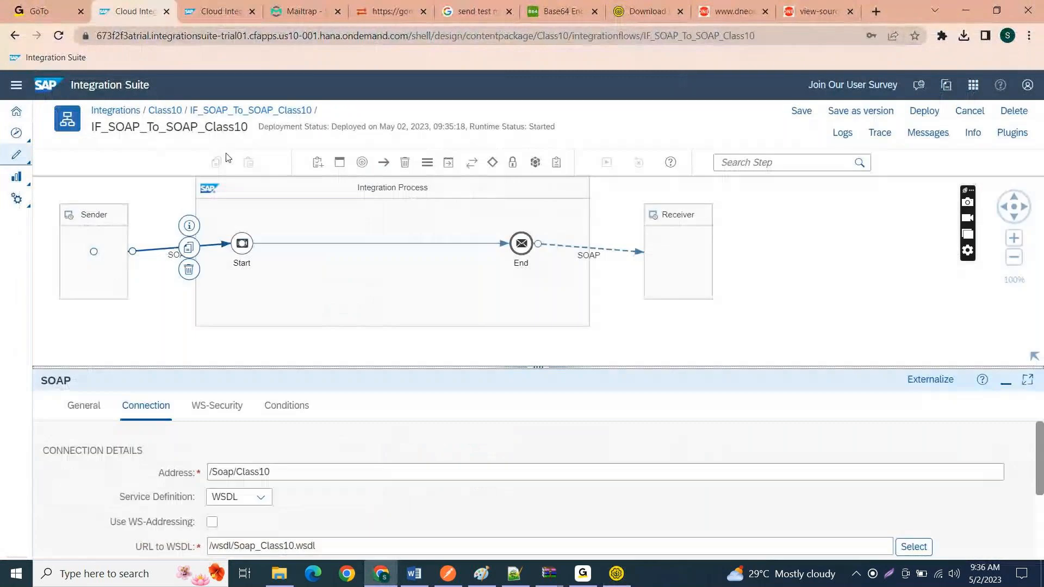
{"action": "scroll", "coordinate": [272, 456], "scroll_direction": "down", "scroll_amount": 2}
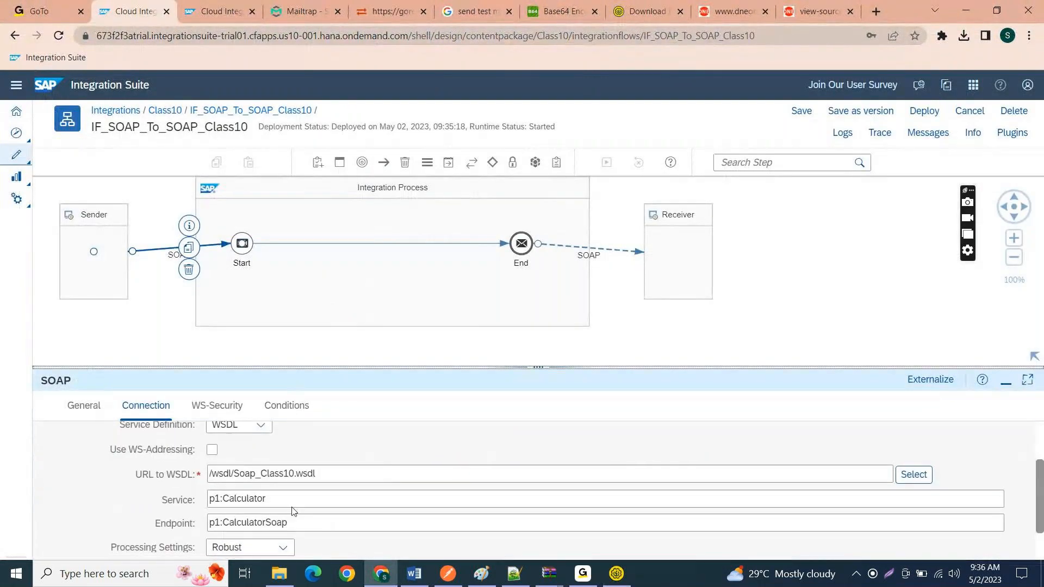
{"action": "left_click", "coordinate": [260, 436]}
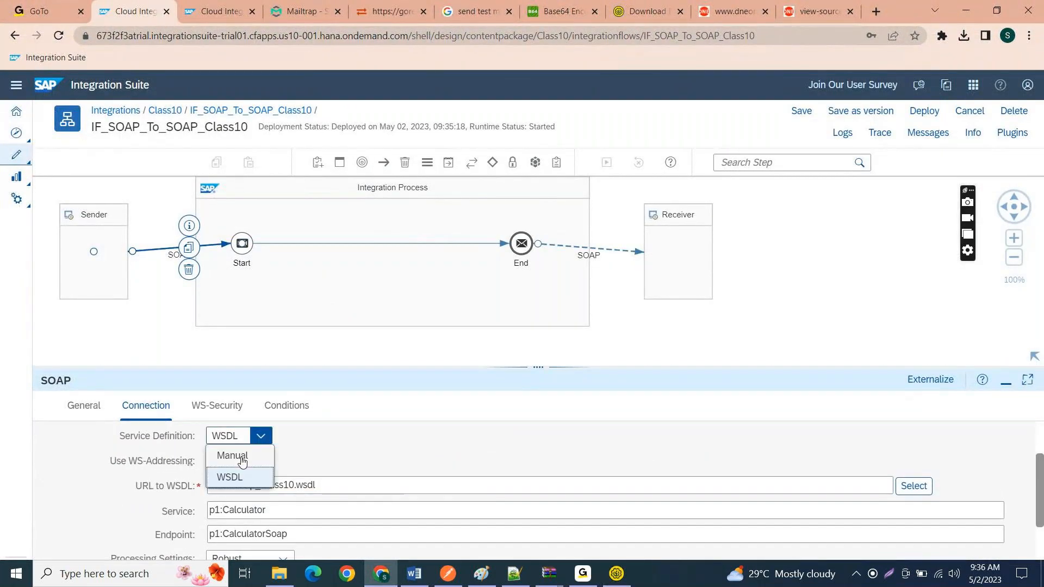
{"action": "left_click", "coordinate": [239, 455]}
{"action": "left_click", "coordinate": [261, 446]}
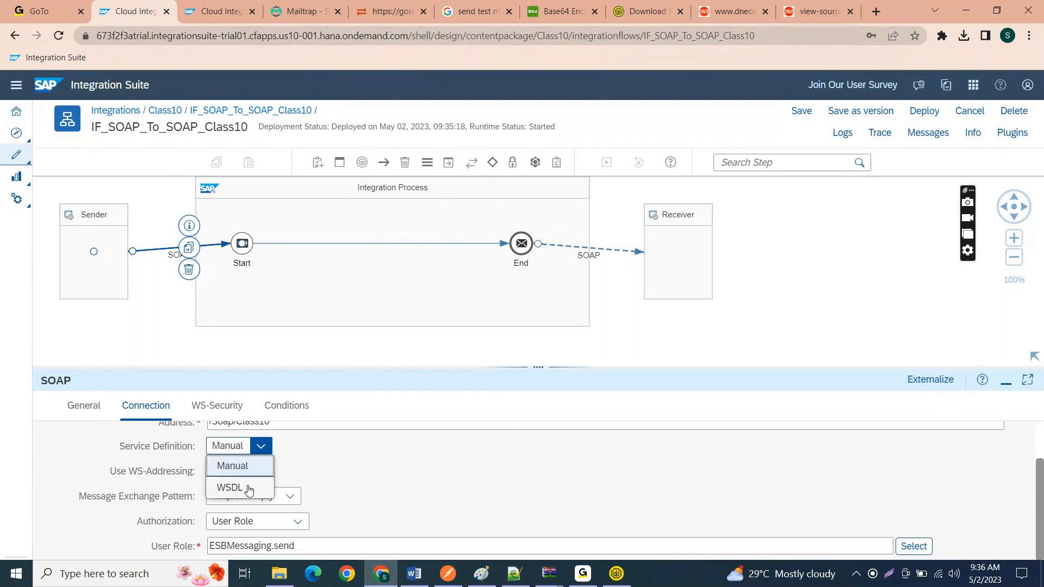
{"action": "left_click", "coordinate": [248, 488]}
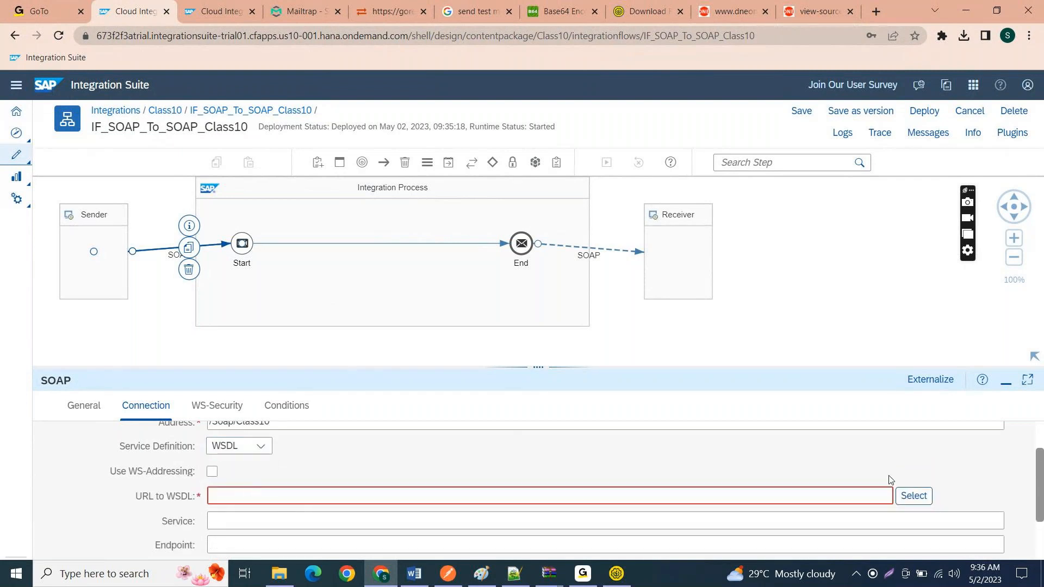
{"action": "left_click", "coordinate": [906, 491]}
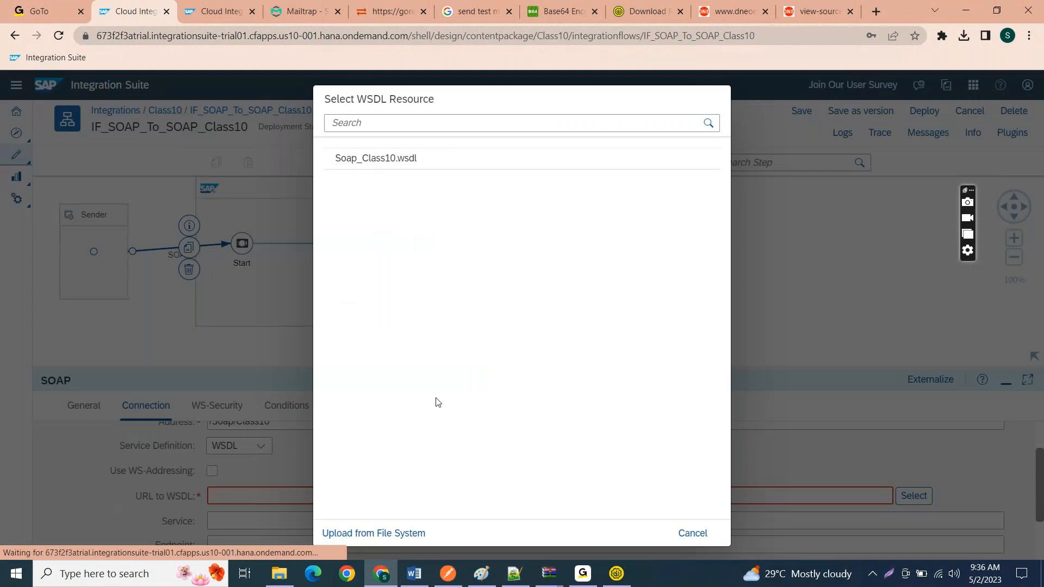
{"action": "left_click", "coordinate": [692, 533]}
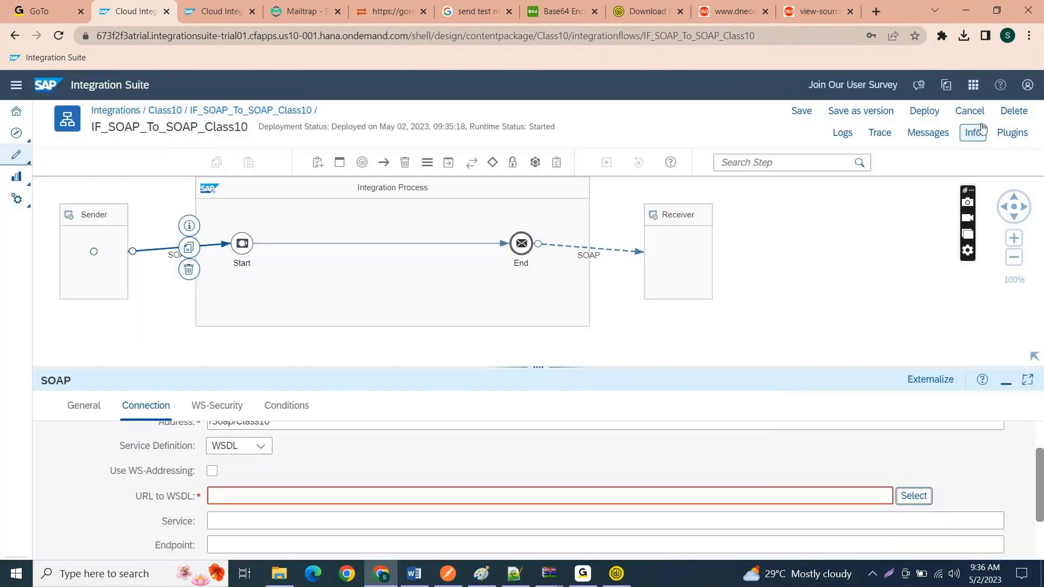
{"action": "left_click", "coordinate": [972, 113]}
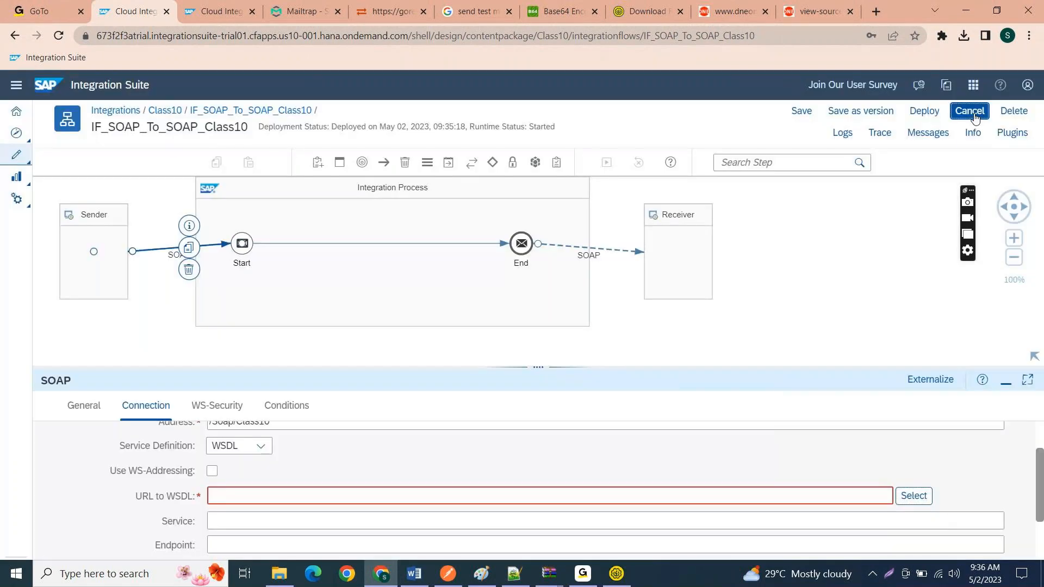
{"action": "left_click", "coordinate": [636, 348]}
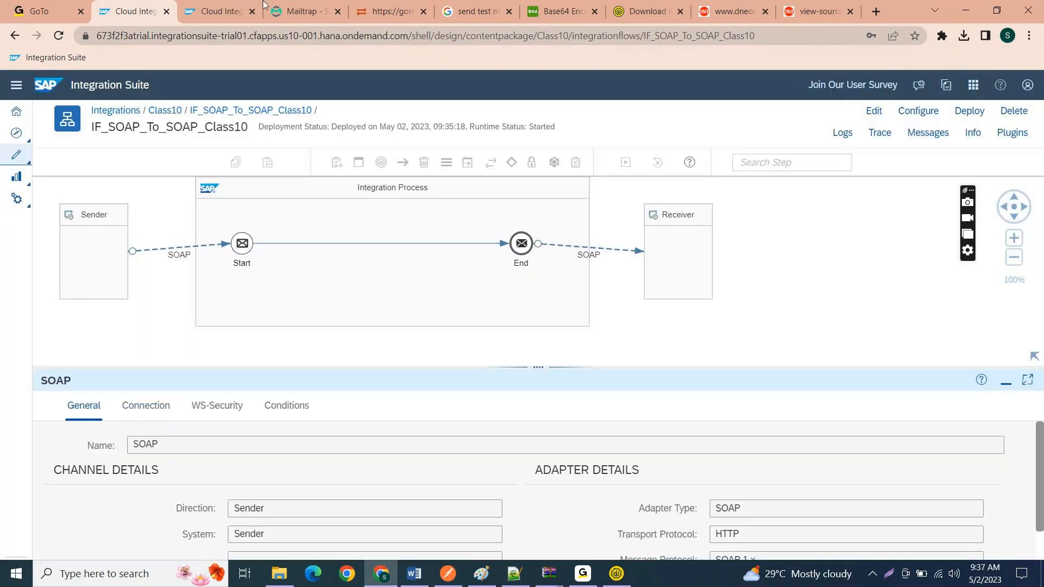
Step: Download the WSDL of IF_SOAP_To_SOAP_Class10's endpoint from the managed integration content
{"action": "left_click", "coordinate": [234, 4]}
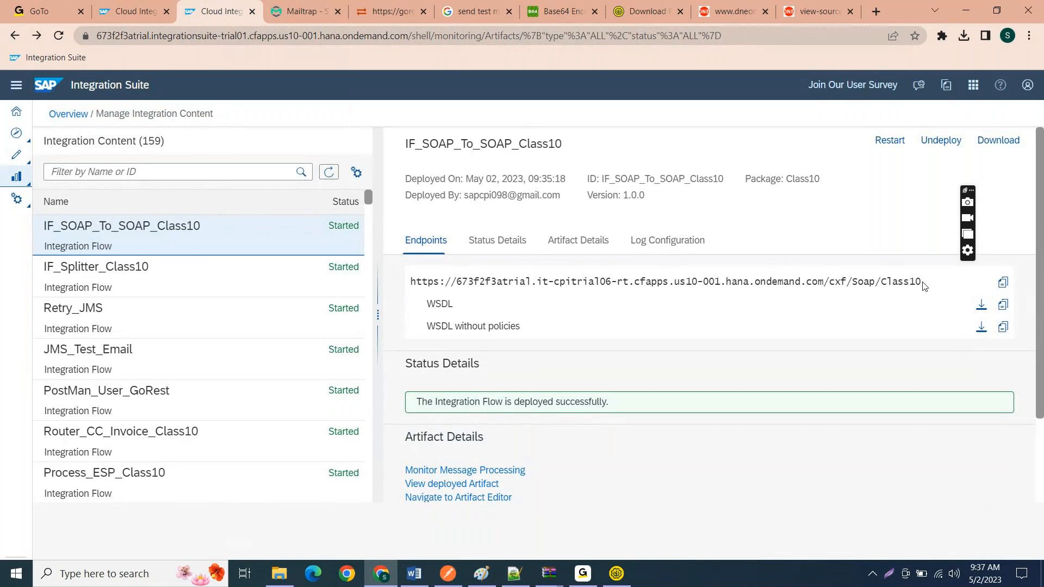
{"action": "left_click", "coordinate": [983, 305]}
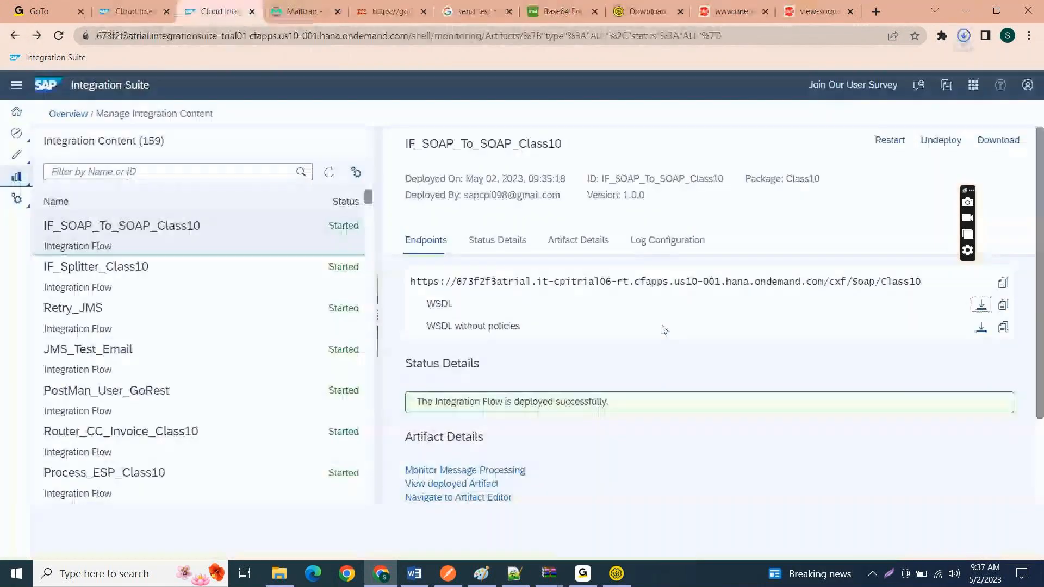
Step: Switch to SoapUI, start a new SOAP project, and browse the Downloads folder for its initial WSDL
{"action": "left_click", "coordinate": [964, 36]}
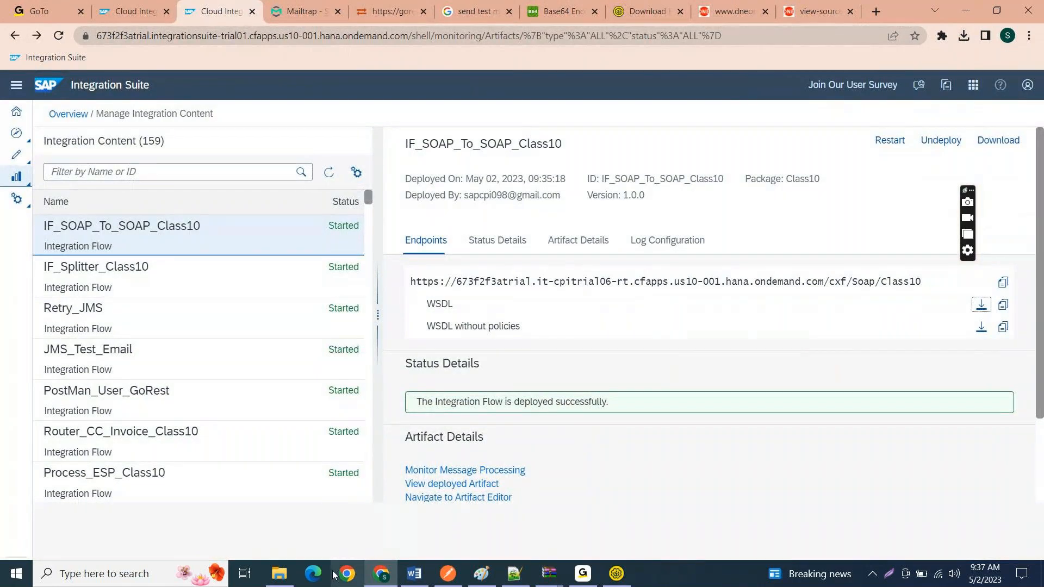
{"action": "left_click", "coordinate": [614, 573]}
{"action": "left_click", "coordinate": [65, 49]}
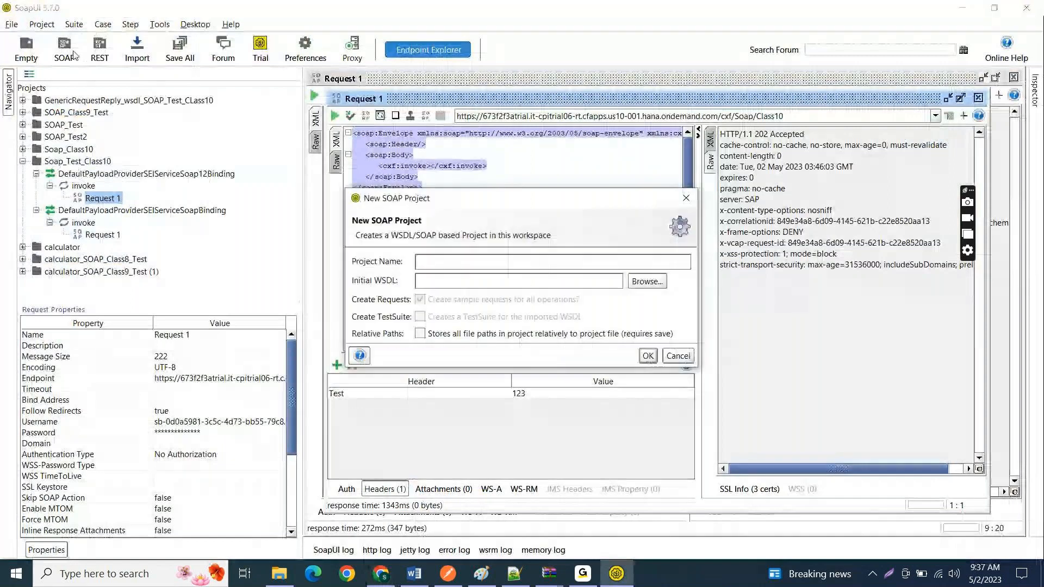
{"action": "left_click", "coordinate": [665, 281]}
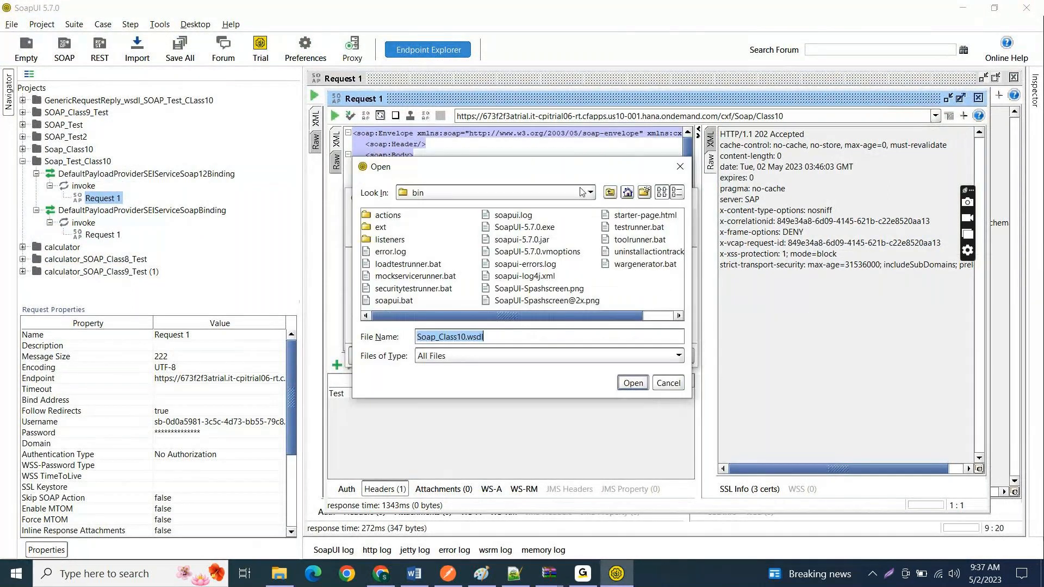
{"action": "left_click", "coordinate": [582, 192]}
{"action": "left_click", "coordinate": [590, 208]}
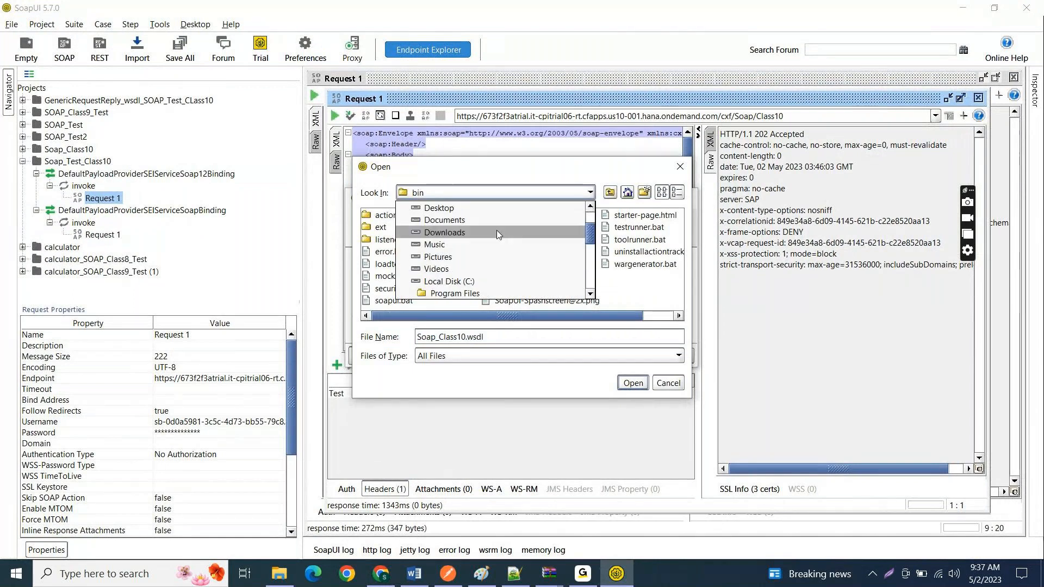
{"action": "left_click", "coordinate": [497, 232]}
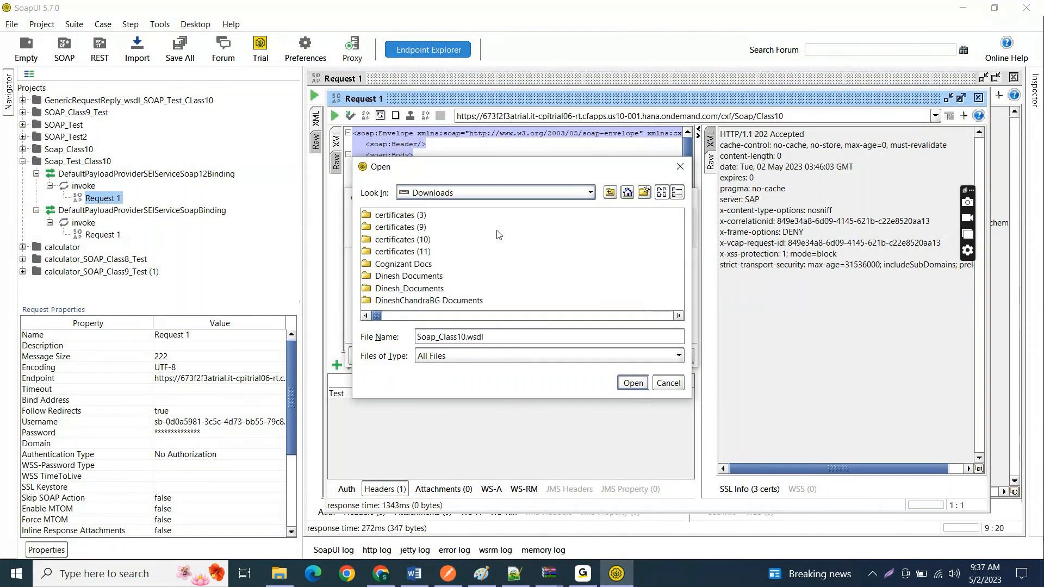
{"action": "left_click", "coordinate": [679, 316]}
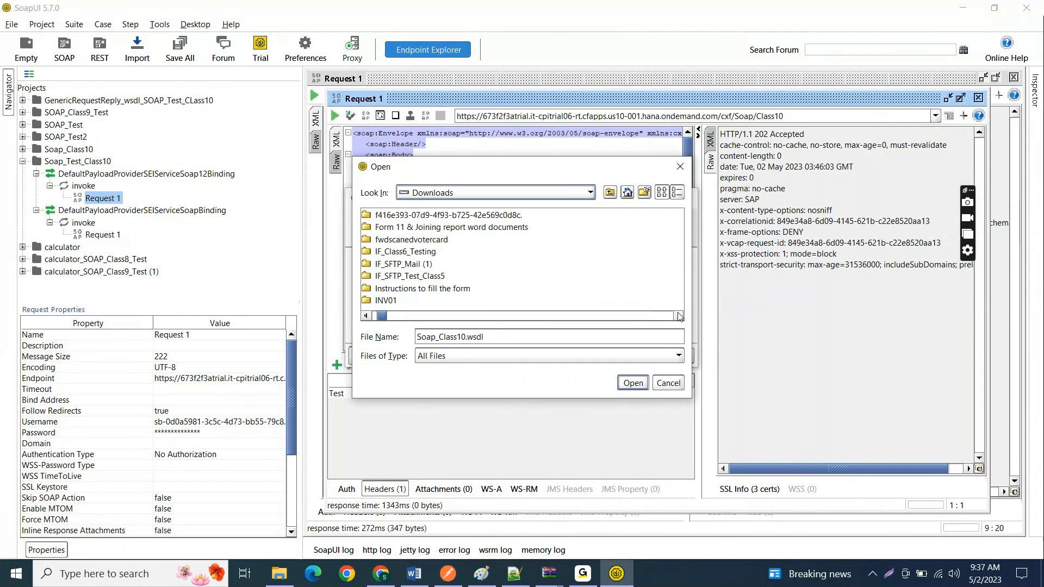
{"action": "left_click", "coordinate": [679, 316]}
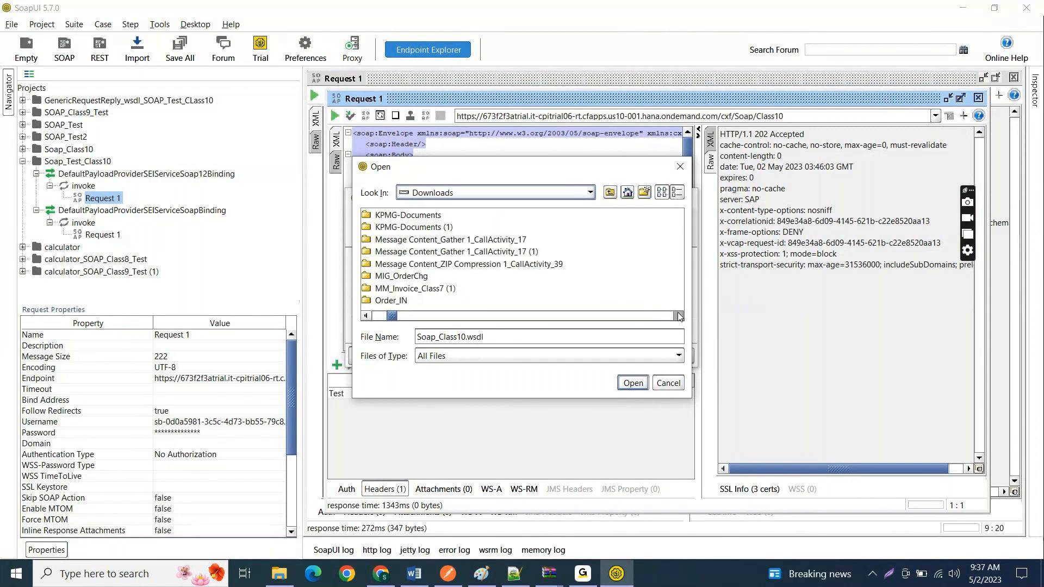
{"action": "left_click", "coordinate": [679, 316]}
{"action": "key", "text": "g"}
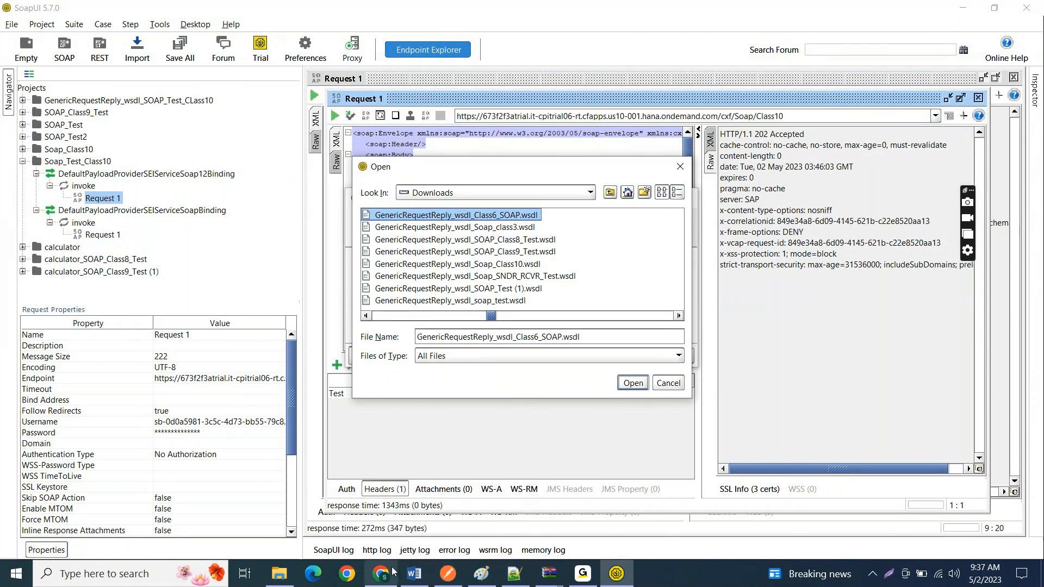
Step: Refresh the Downloads folder in File Explorer to check the name of the newly downloaded WSDL, and return to SoapUI
{"action": "left_click", "coordinate": [288, 577]}
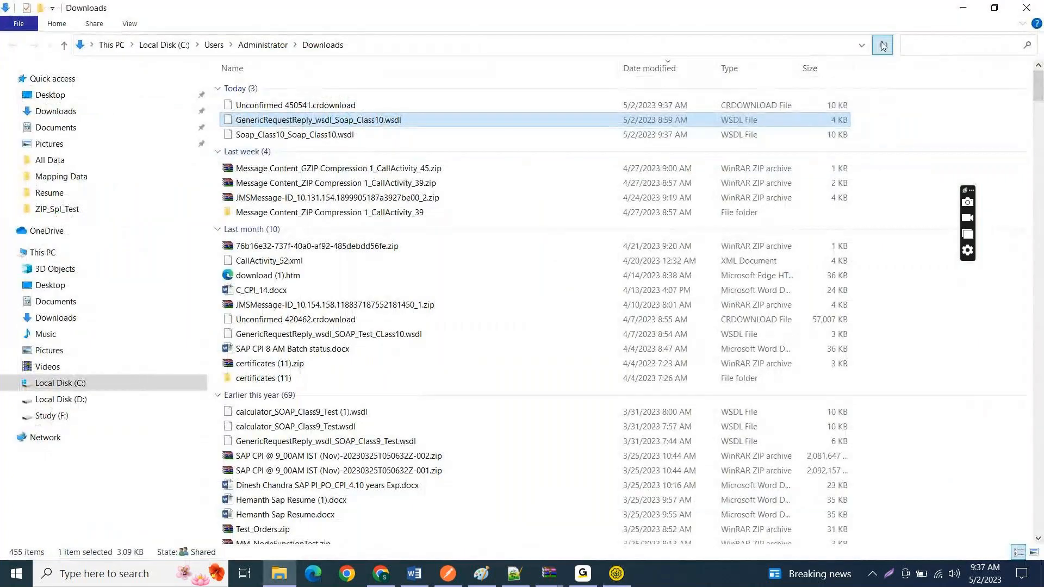
{"action": "left_click", "coordinate": [883, 46]}
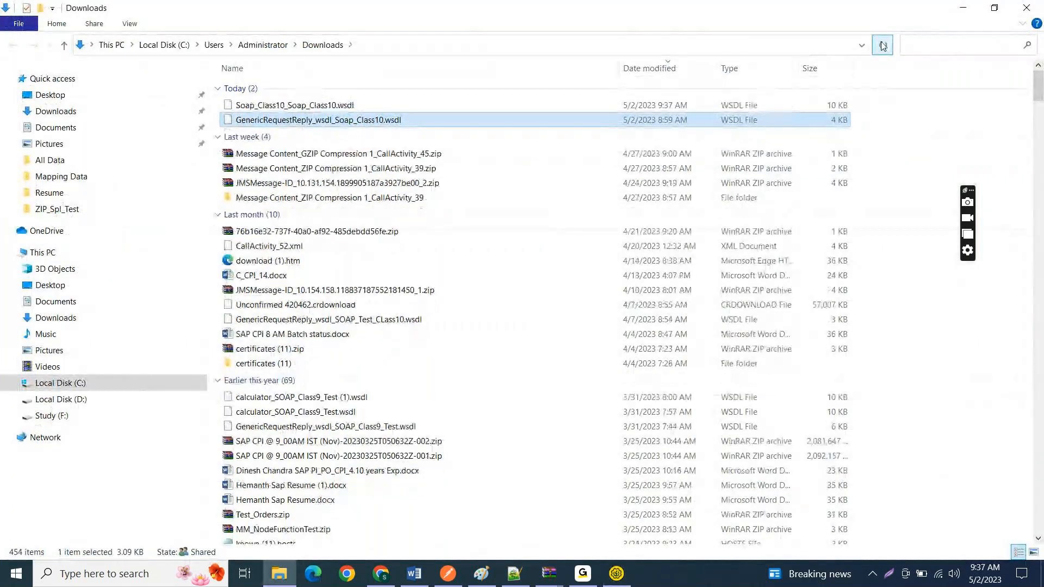
{"action": "left_click", "coordinate": [958, 6]}
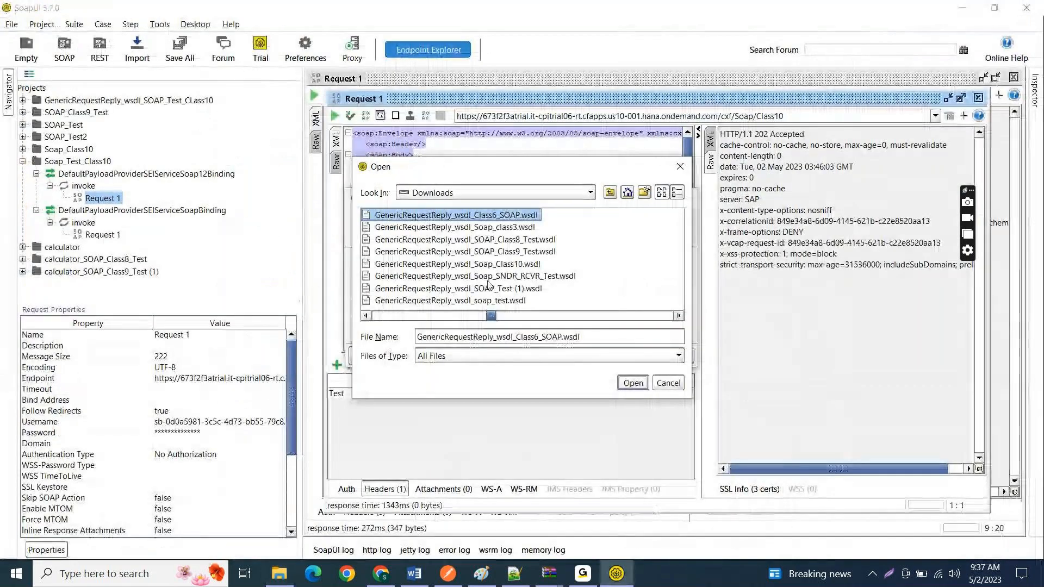
Step: Choose Soap_Class10_Soap_Class10.wsdl from Downloads as the initial WSDL and create the project with sample requests for all operations
{"action": "key", "text": "s"}
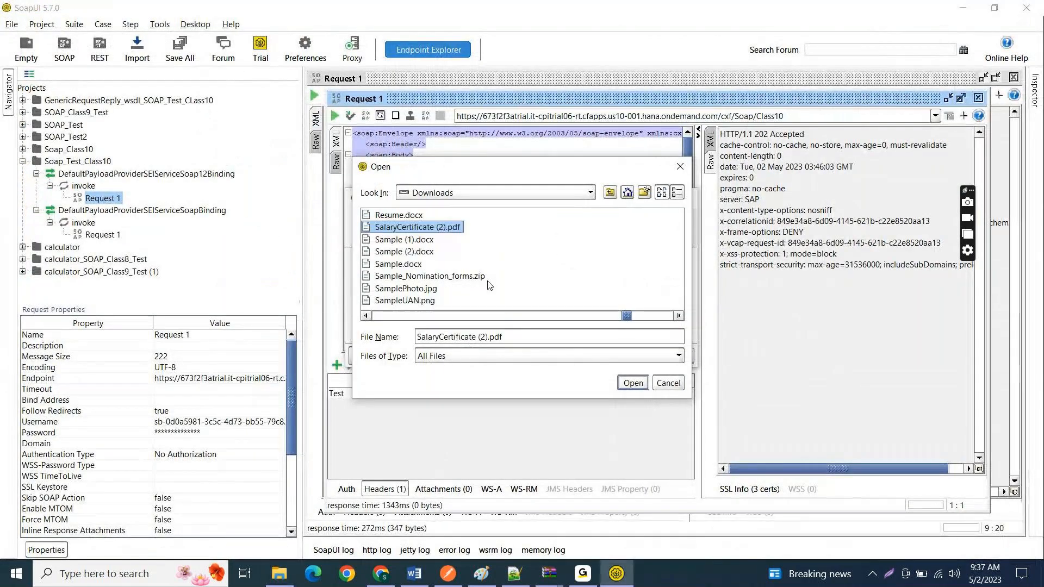
{"action": "key", "text": "s"}
{"action": "key", "text": "s"}
{"action": "key", "text": "s"}
{"action": "key", "text": "s"}
{"action": "key", "text": "s"}
{"action": "key", "text": "s"}
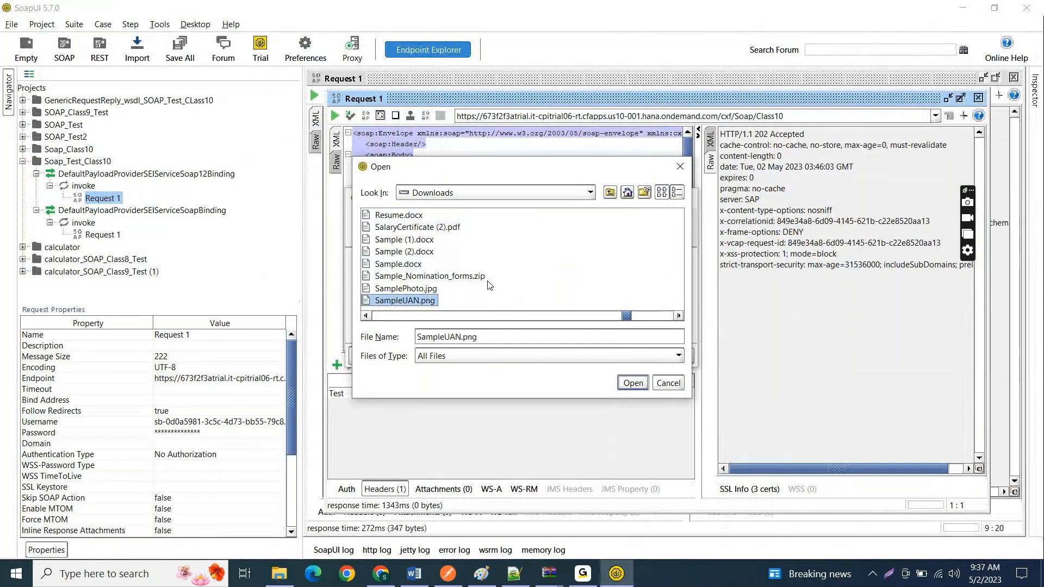
{"action": "key", "text": "s"}
{"action": "key", "text": "s"}
{"action": "key", "text": "s"}
{"action": "key", "text": "s"}
{"action": "key", "text": "s"}
{"action": "key", "text": "s"}
{"action": "key", "text": "s"}
{"action": "key", "text": "s"}
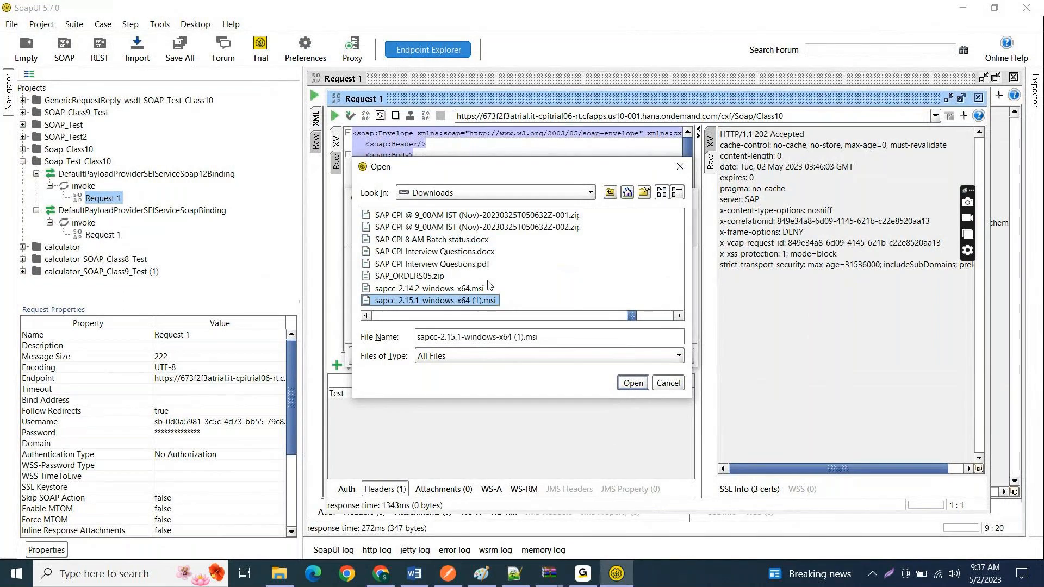
{"action": "key", "text": "s"}
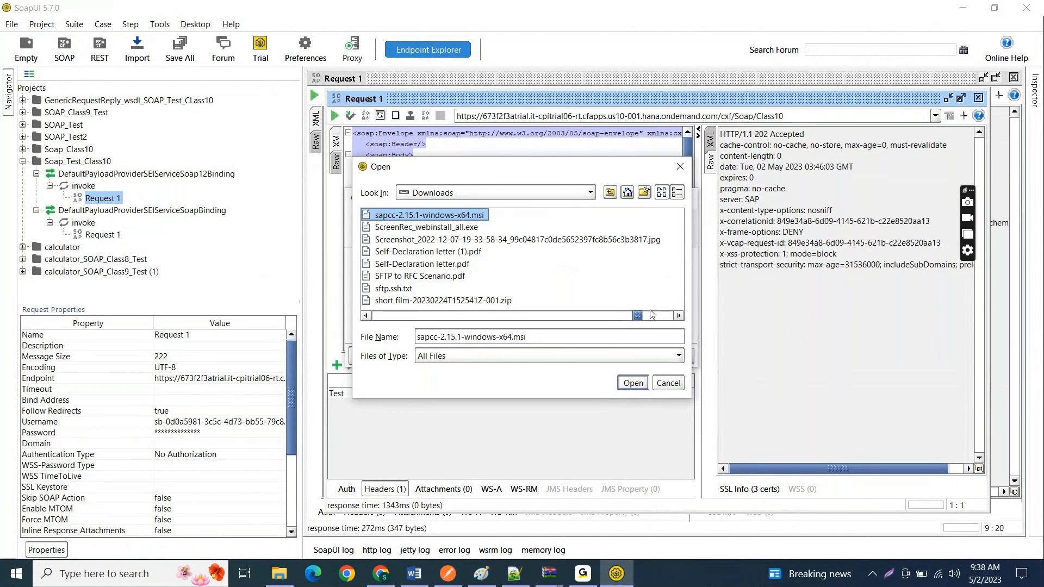
{"action": "left_click", "coordinate": [679, 317]}
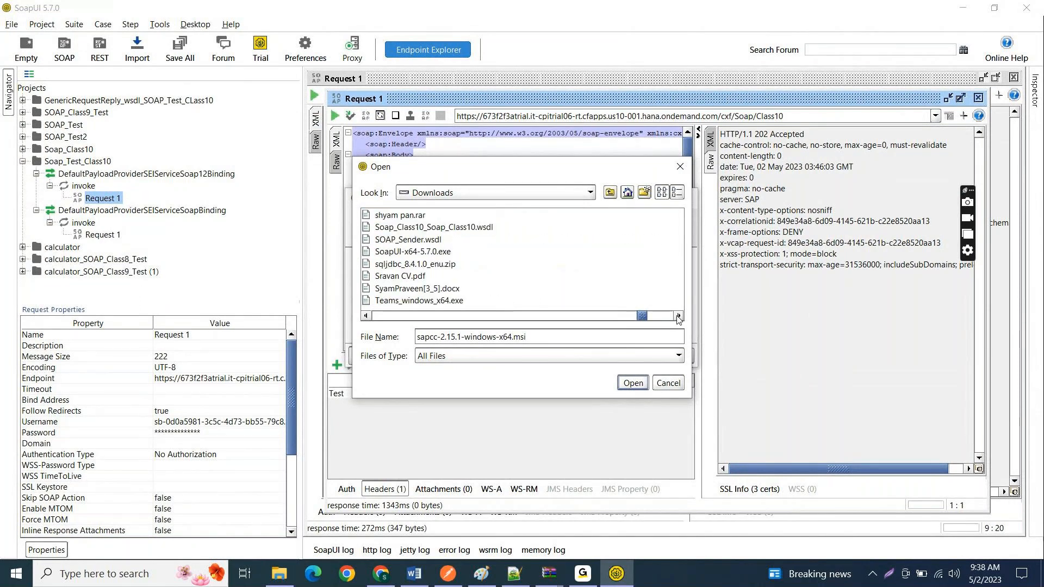
{"action": "left_click", "coordinate": [463, 227]}
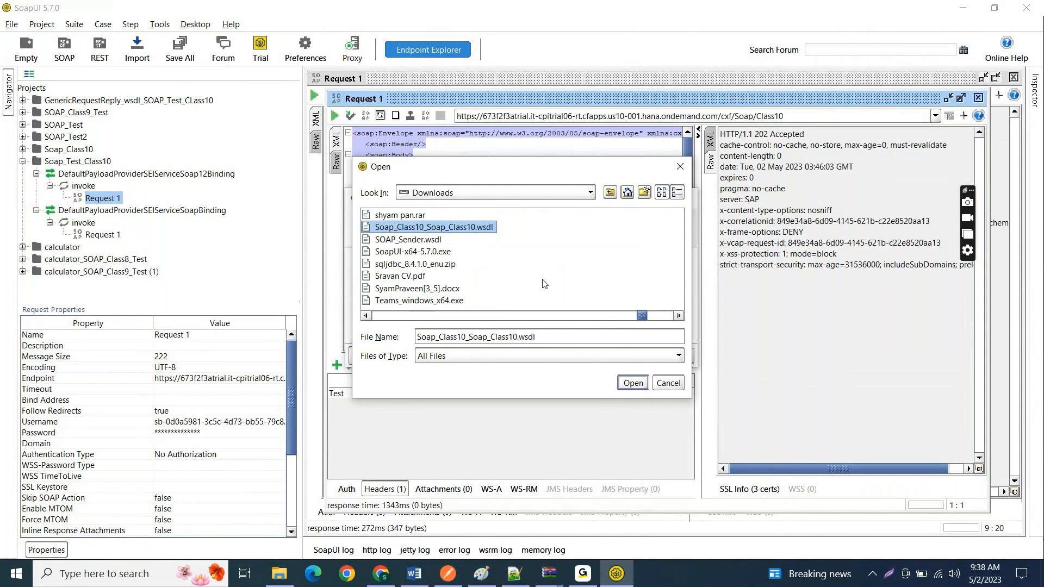
{"action": "left_click", "coordinate": [631, 384]}
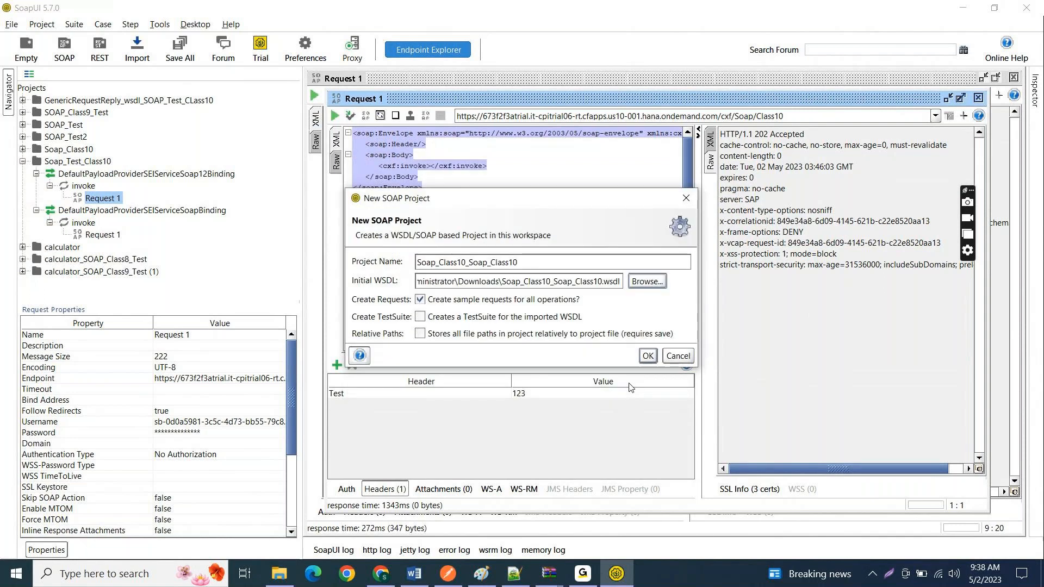
{"action": "left_click", "coordinate": [648, 355]}
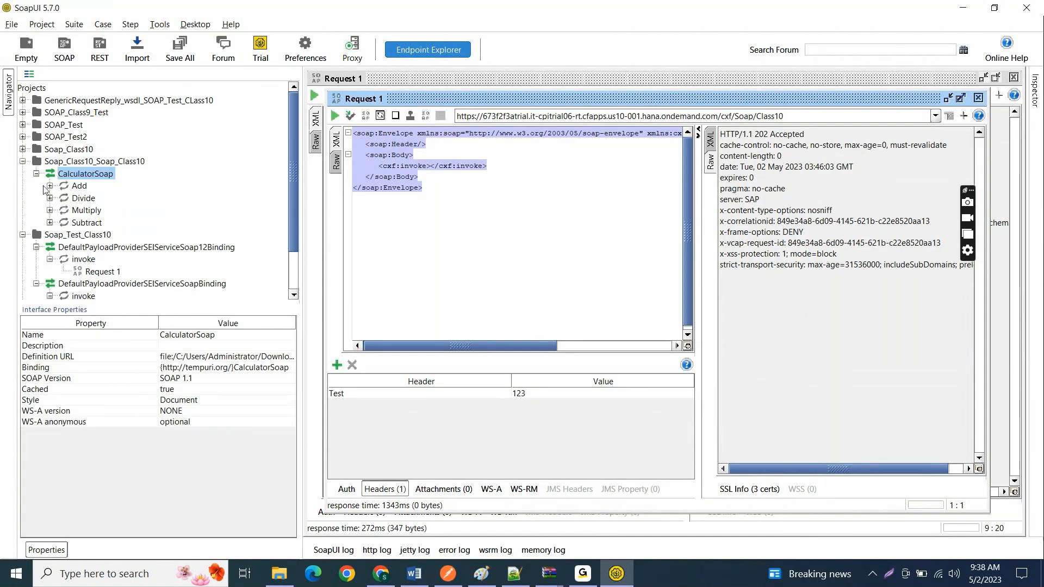
Step: Expand the Add, Divide, Multiply and Subtract operations under CalculatorSoap in the Soap_Class10_Soap_Class10 project to see their requests
{"action": "left_click", "coordinate": [448, 188]}
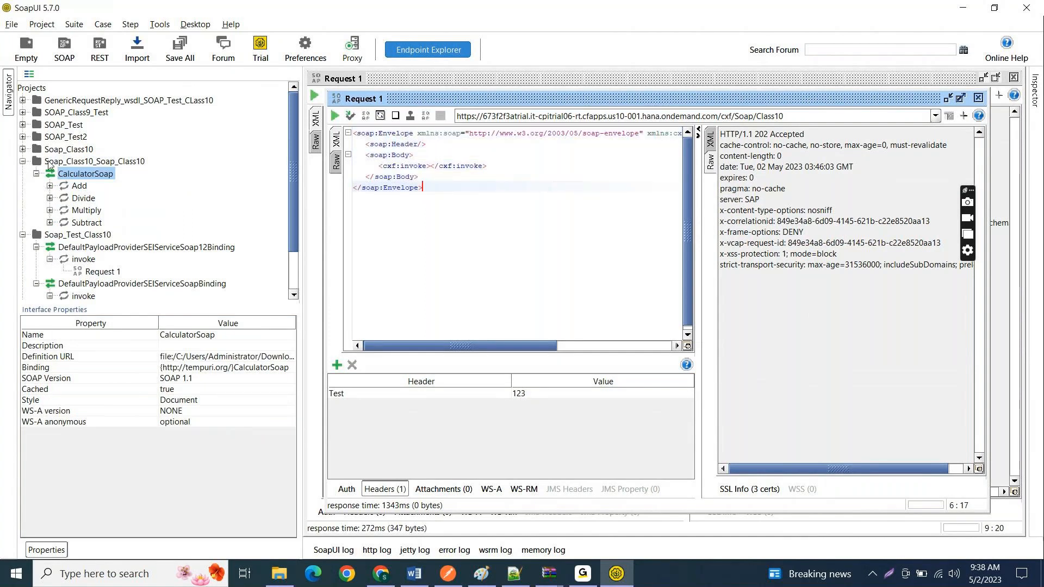
{"action": "left_click", "coordinate": [22, 161]}
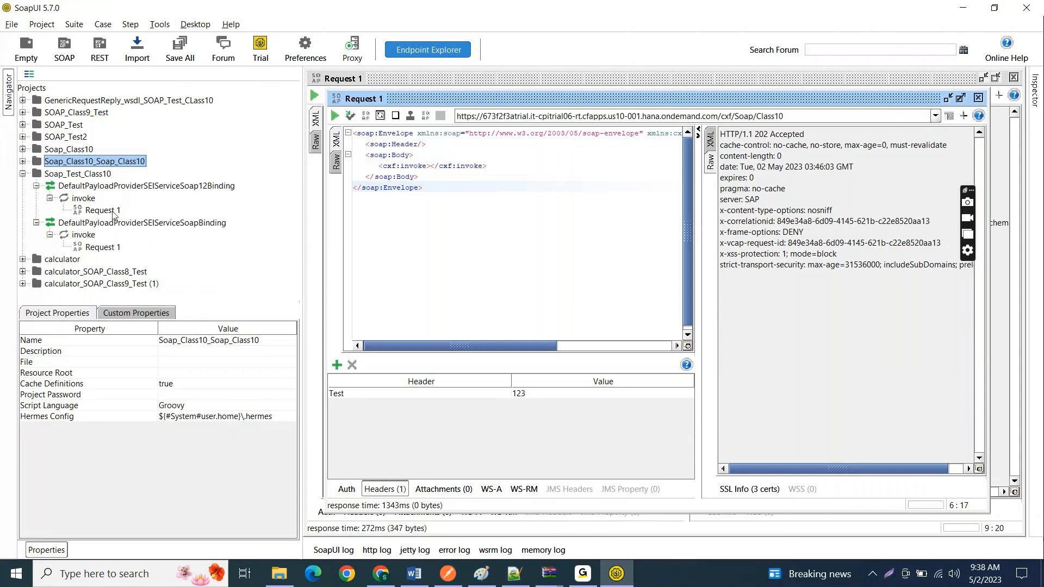
{"action": "left_click", "coordinate": [22, 161]}
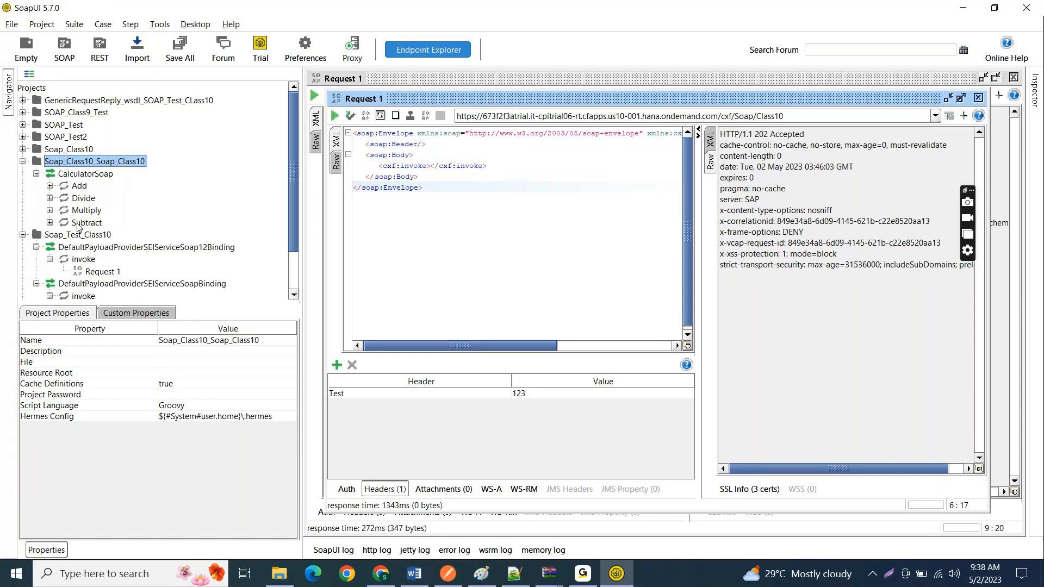
{"action": "left_click", "coordinate": [49, 186]}
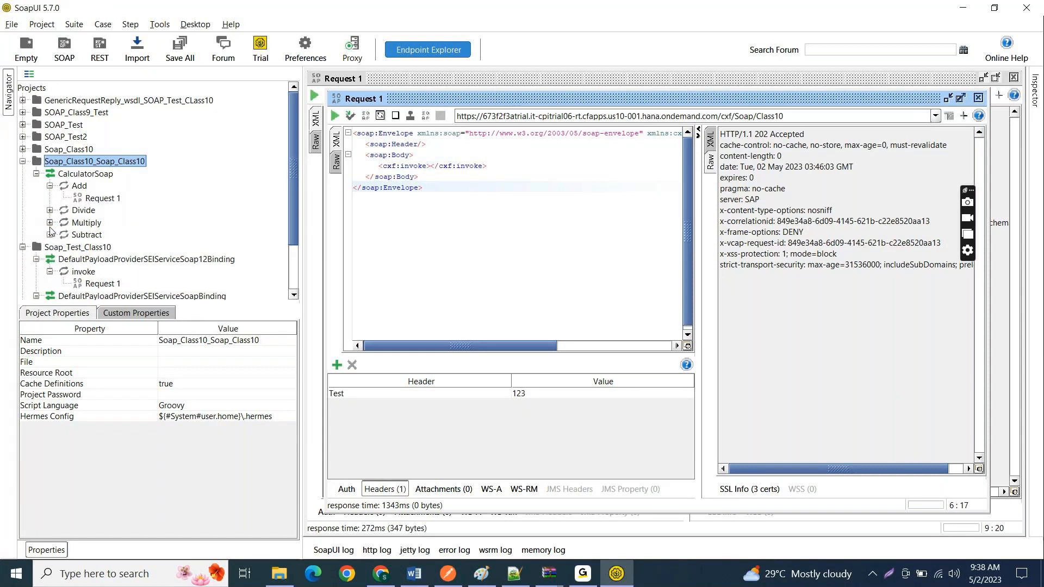
{"action": "left_click", "coordinate": [49, 235]}
{"action": "left_click", "coordinate": [50, 223]}
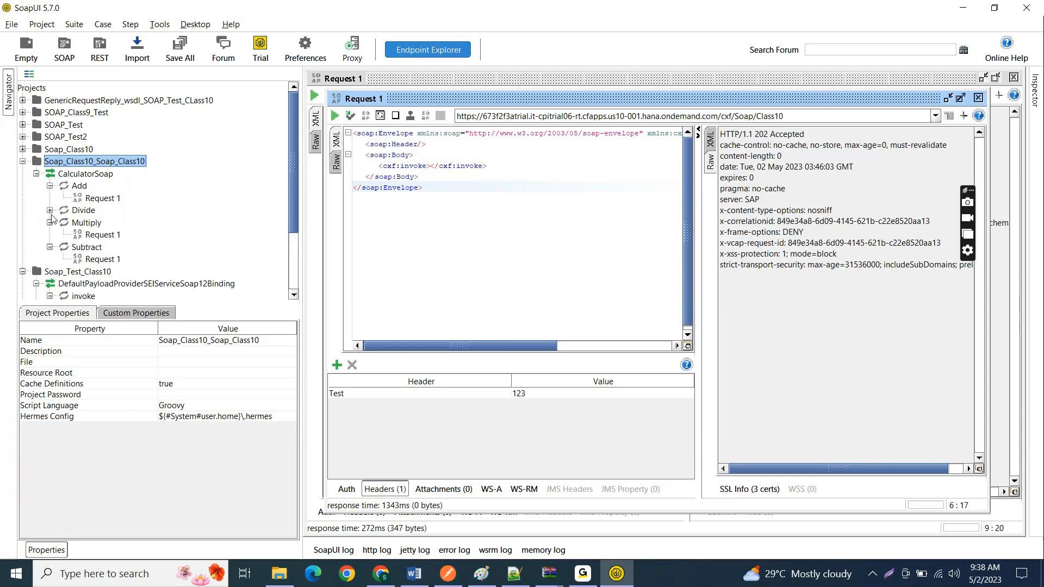
{"action": "left_click", "coordinate": [50, 211]}
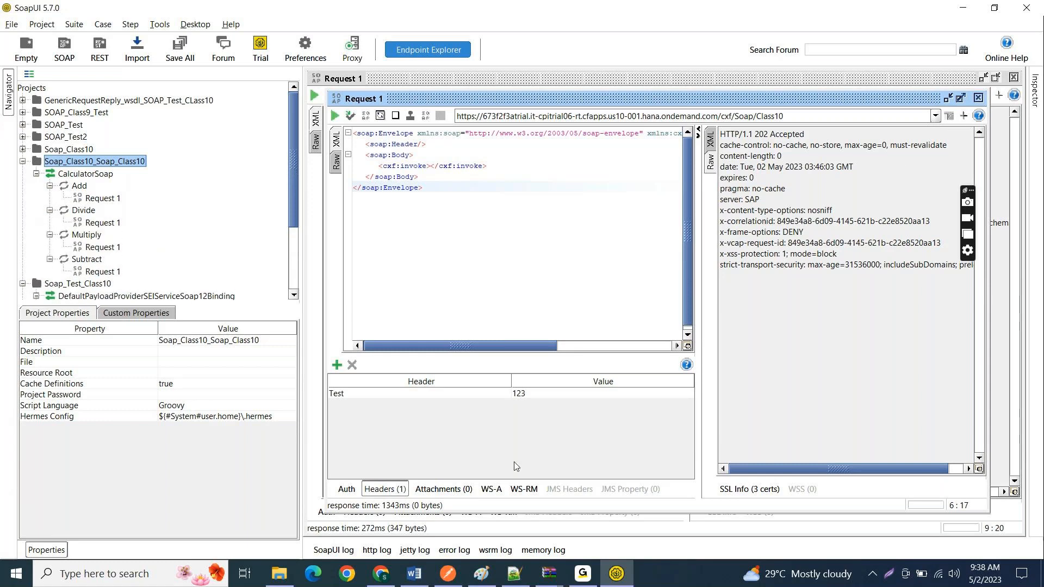
Step: Switch to Integration Suite in Chrome and review the service definition and WSDL URL in IF_SOAP_To_SOAP_Class10's sender SOAP channel connection
{"action": "left_click", "coordinate": [381, 574]}
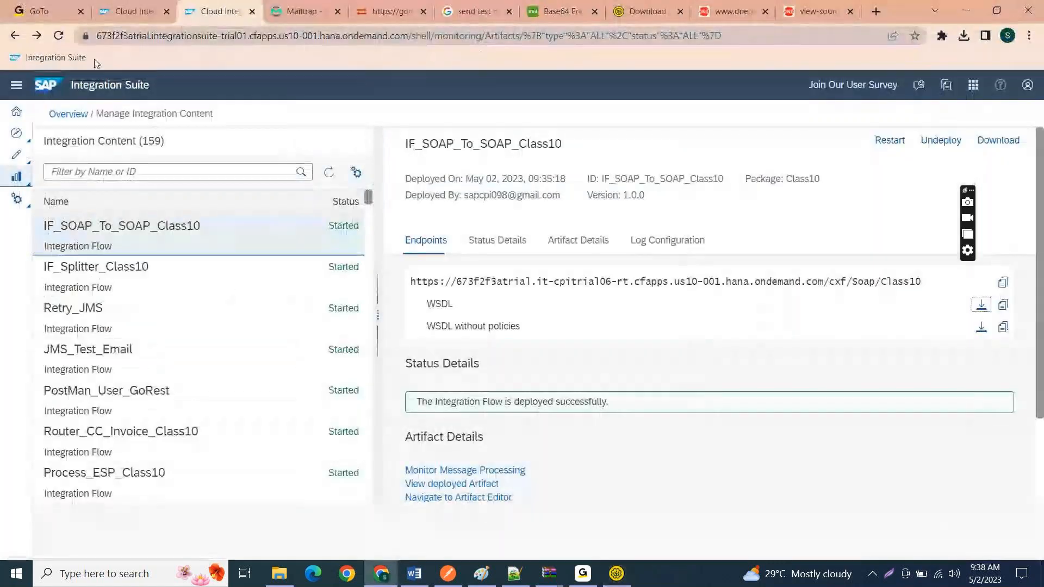
{"action": "left_click", "coordinate": [117, 12]}
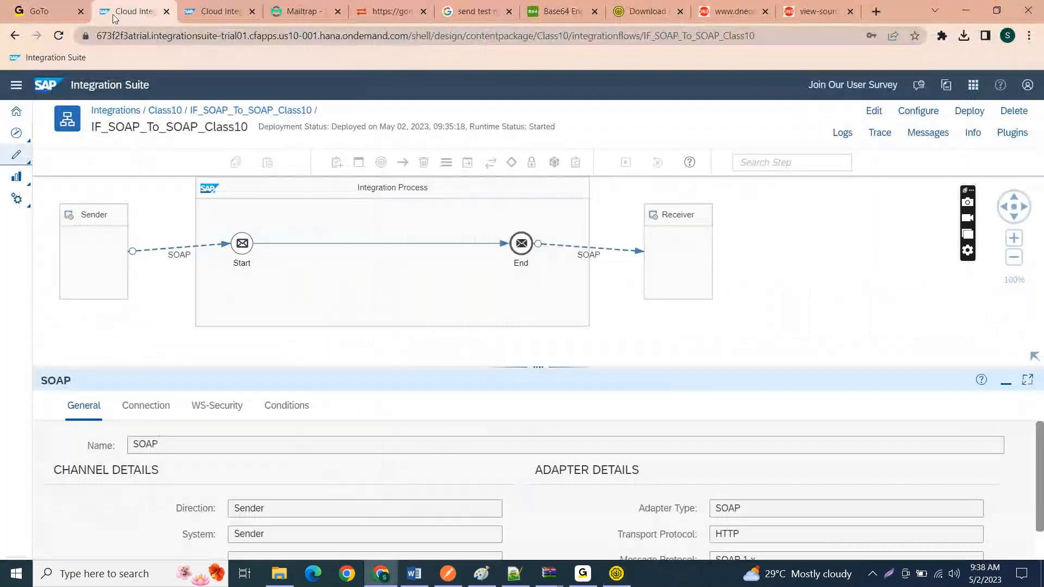
{"action": "left_click", "coordinate": [145, 406]}
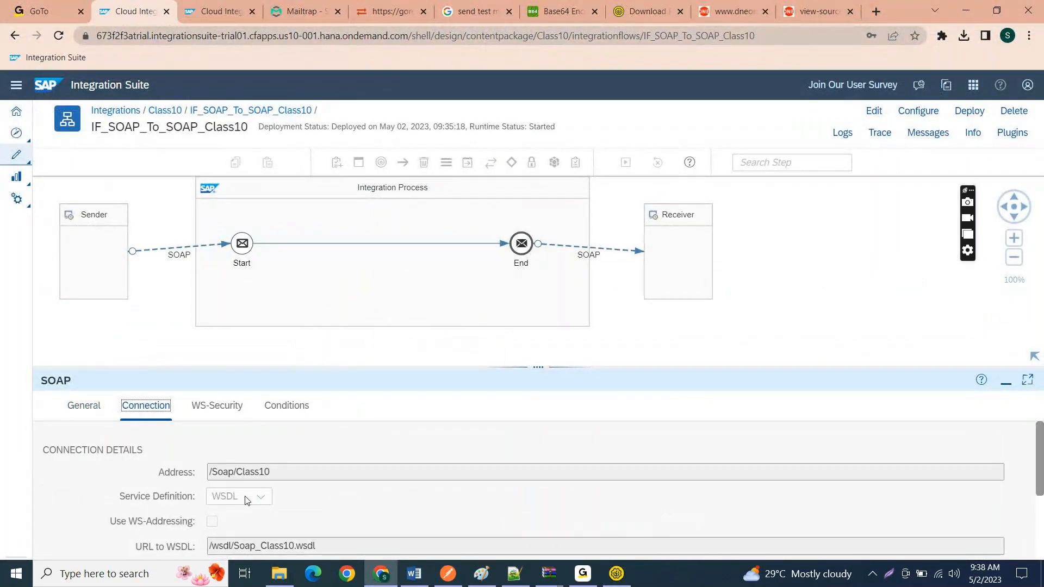
{"action": "scroll", "coordinate": [246, 499], "scroll_direction": "down", "scroll_amount": 3}
{"action": "scroll", "coordinate": [172, 467], "scroll_direction": "up", "scroll_amount": 1}
{"action": "left_click_drag", "start_coordinate": [194, 477], "coordinate": [112, 472]}
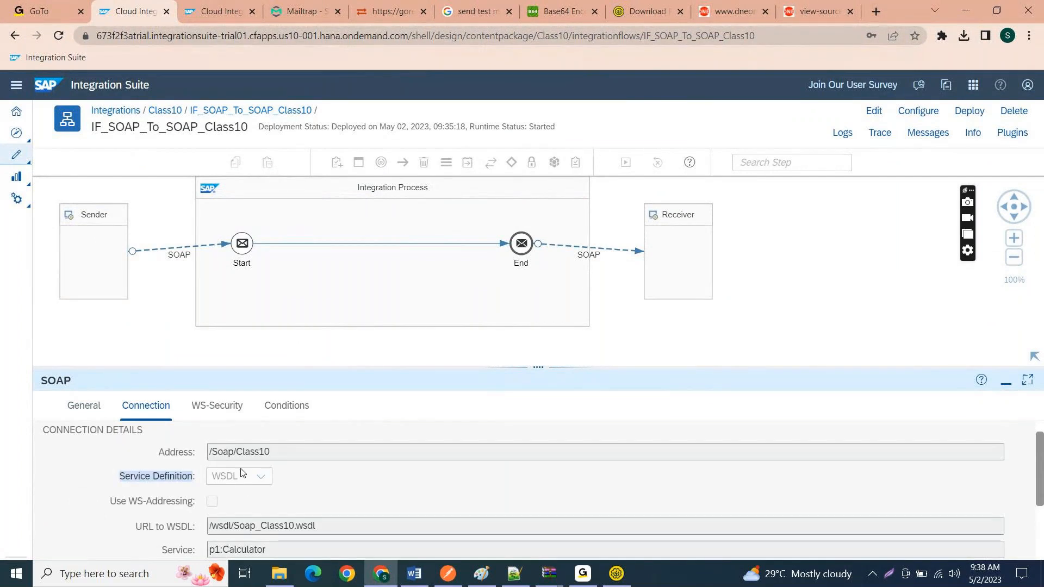
{"action": "left_click_drag", "start_coordinate": [315, 526], "coordinate": [209, 526]}
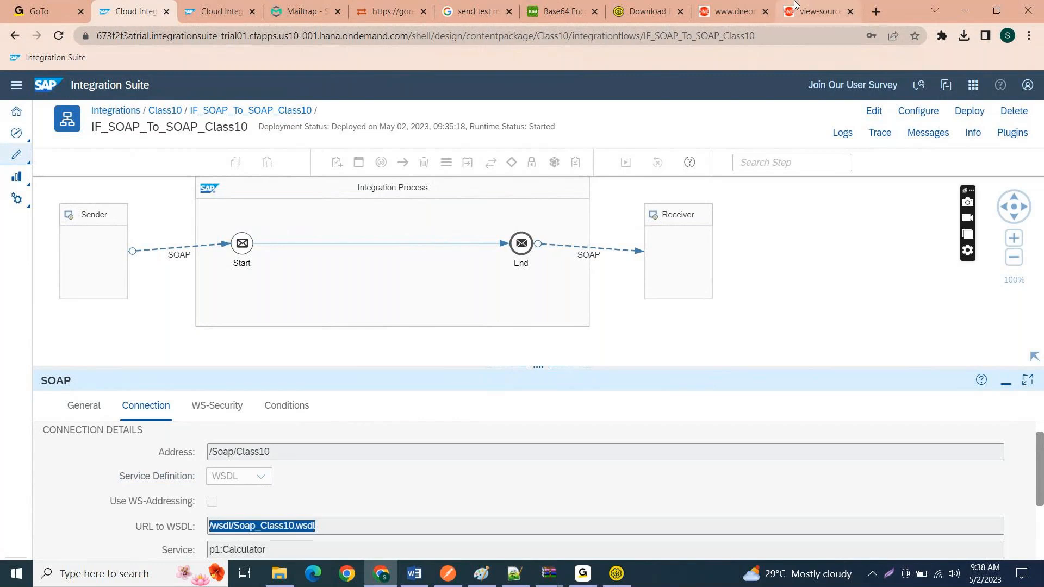
Step: Return to SoapUI, open Request 1 of the Add operation, and move its window to the editor area's upper part
{"action": "left_click", "coordinate": [970, 6]}
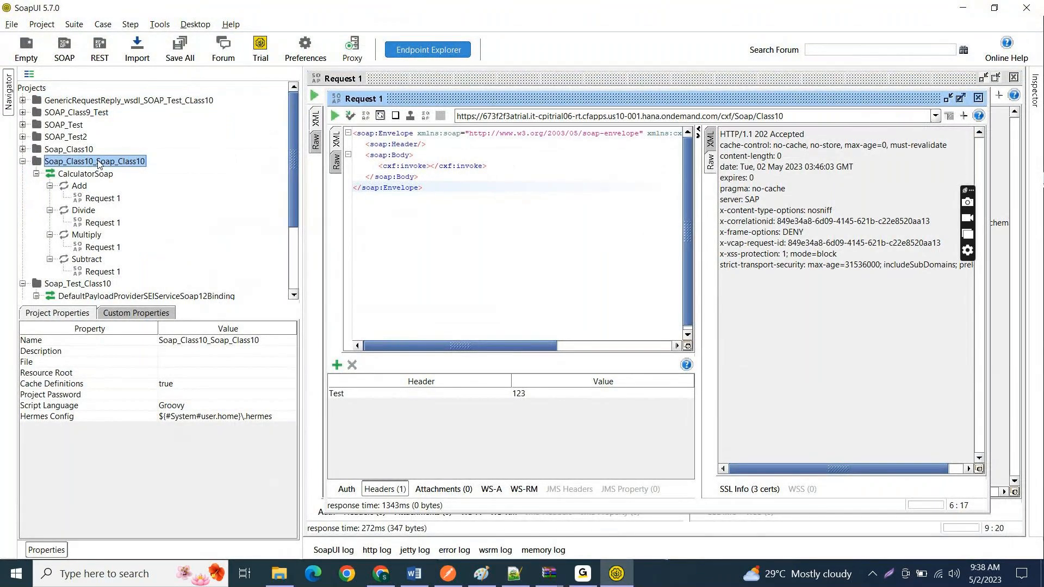
{"action": "double_click", "coordinate": [99, 198]}
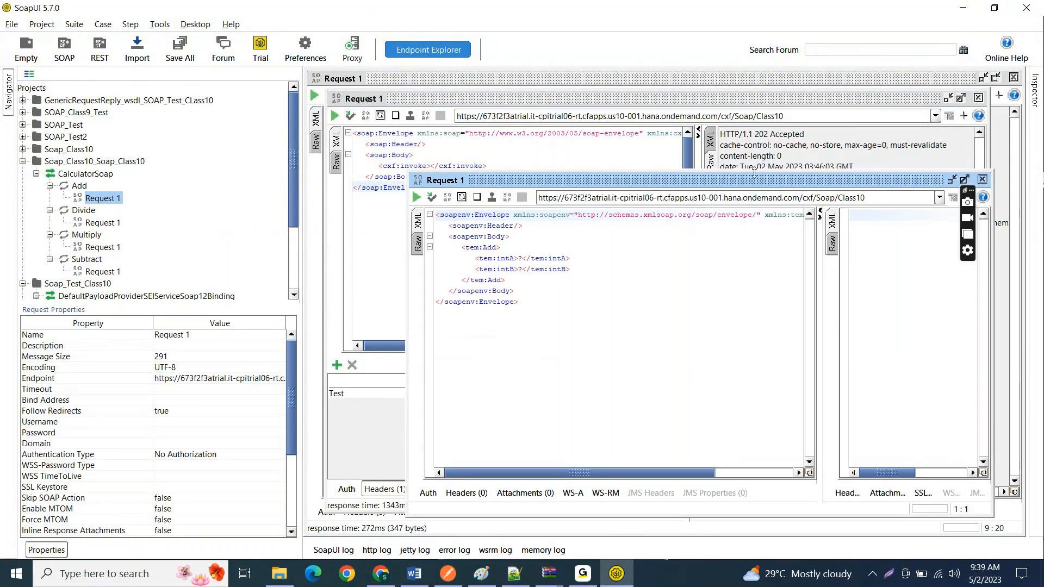
{"action": "left_click_drag", "start_coordinate": [548, 179], "coordinate": [451, 100]}
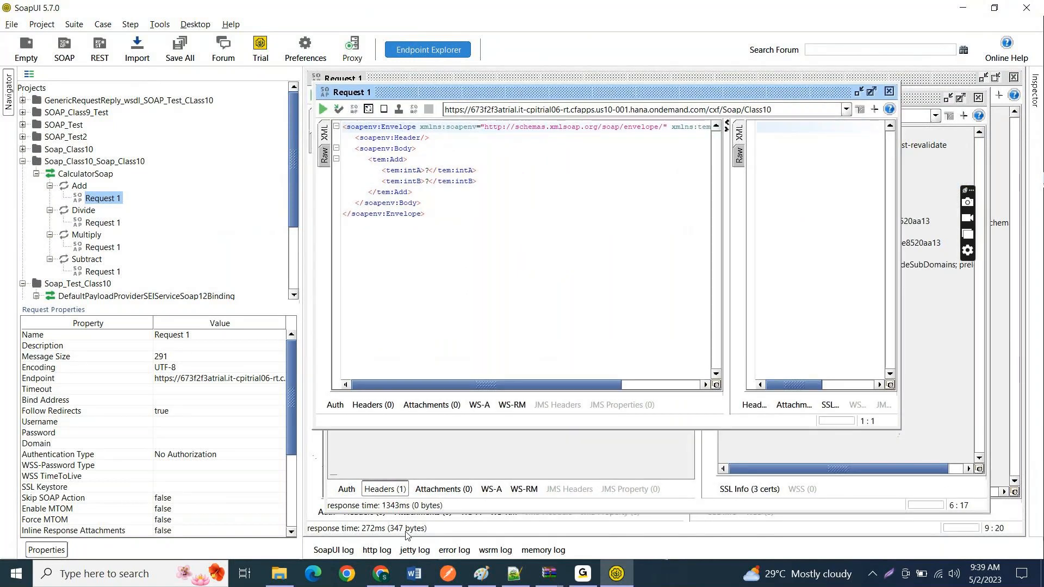
Step: Switch back to the sender SOAP channel's connection details in Chrome and deselect the WSDL URL
{"action": "left_click", "coordinate": [380, 574]}
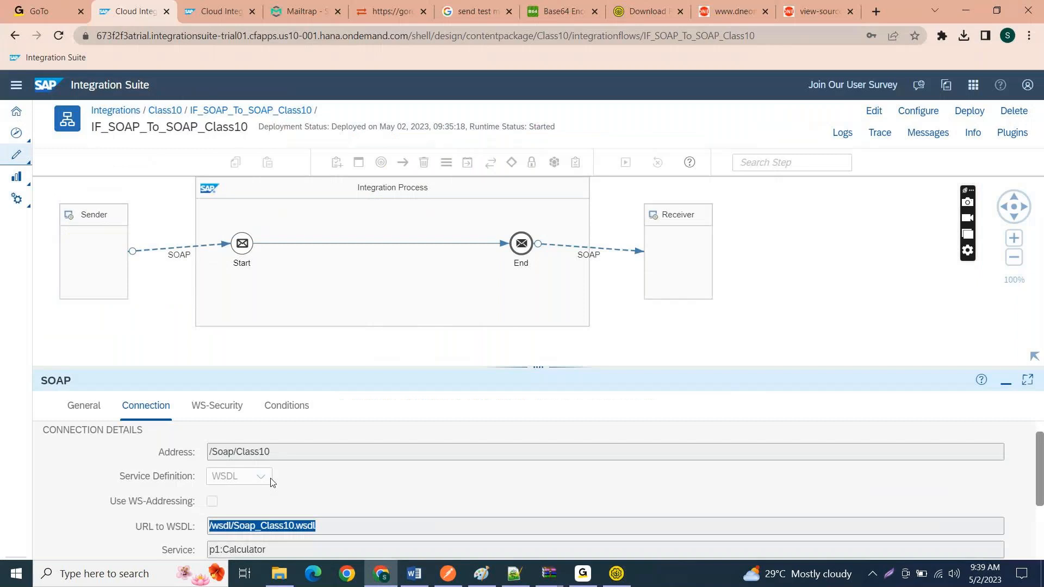
{"action": "left_click", "coordinate": [308, 501]}
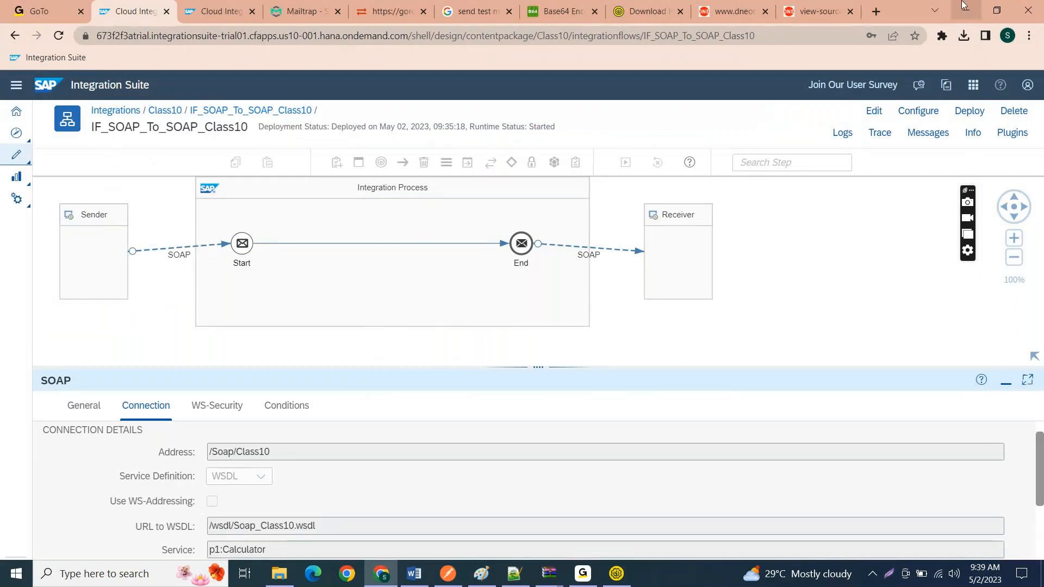
Step: Review the Add request's envelope in SoapUI, checking it against the WSDL URL of the sender SOAP channel in Chrome
{"action": "left_click", "coordinate": [963, 7]}
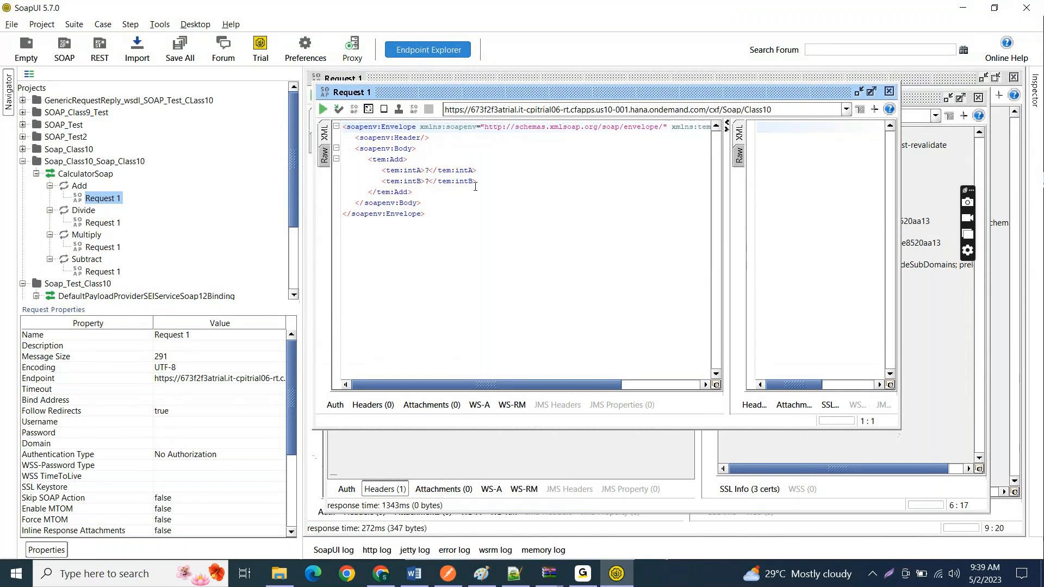
{"action": "left_click", "coordinate": [433, 211]}
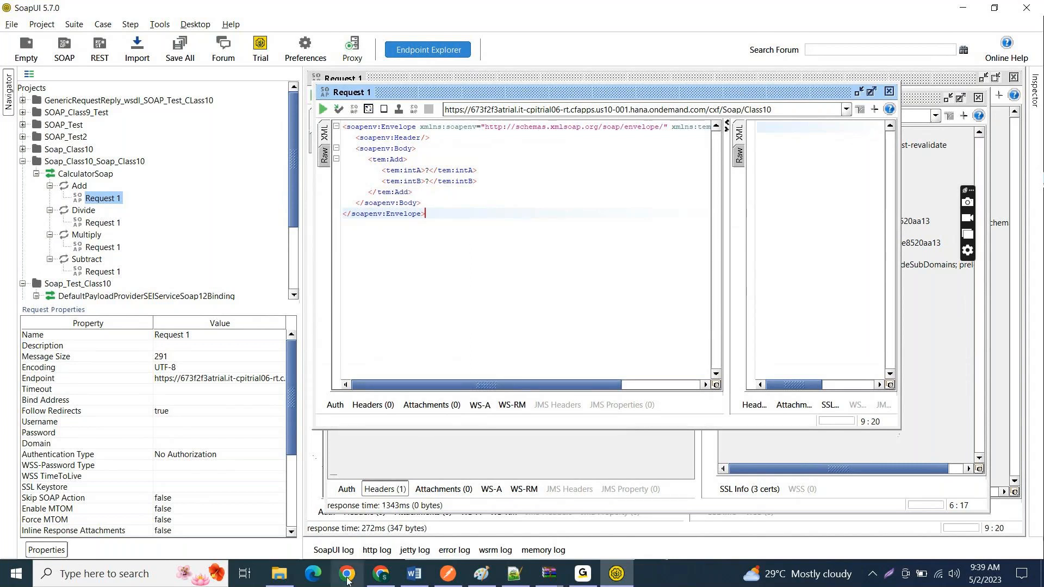
{"action": "left_click", "coordinate": [577, 190]}
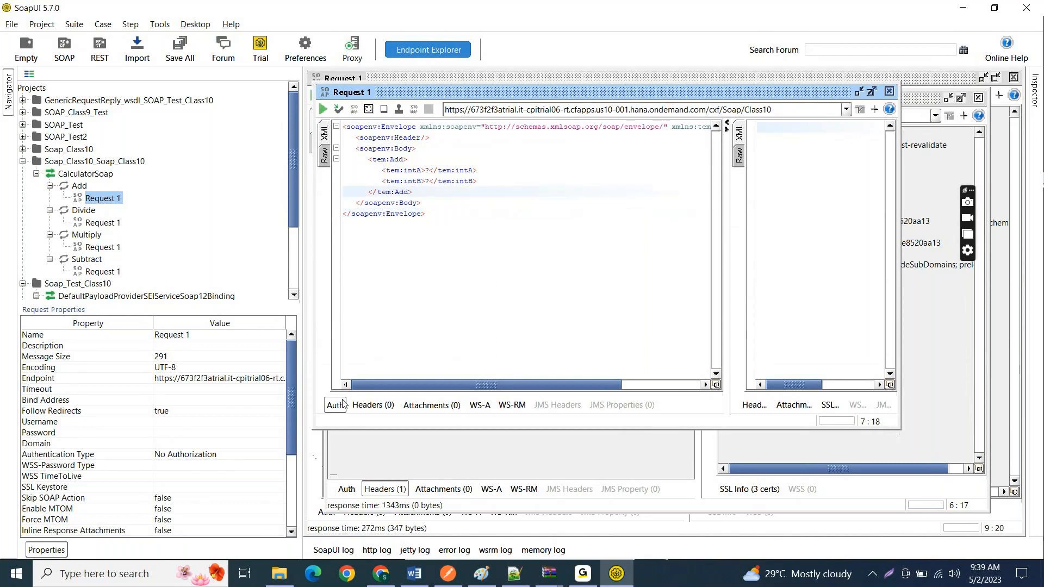
{"action": "key", "text": "alt+Tab"}
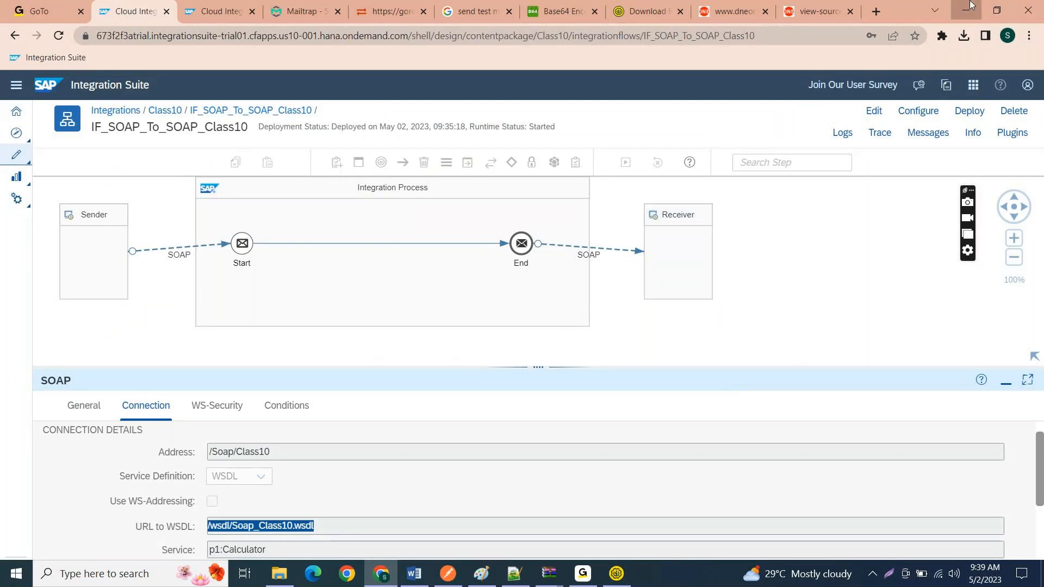
{"action": "left_click", "coordinate": [971, 6]}
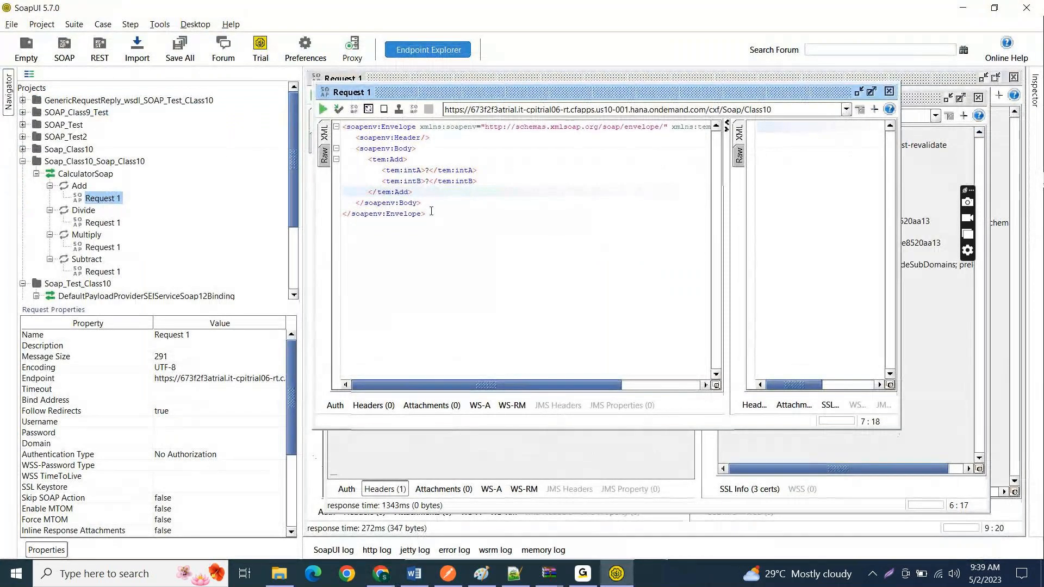
{"action": "key", "text": "ctrl+a"}
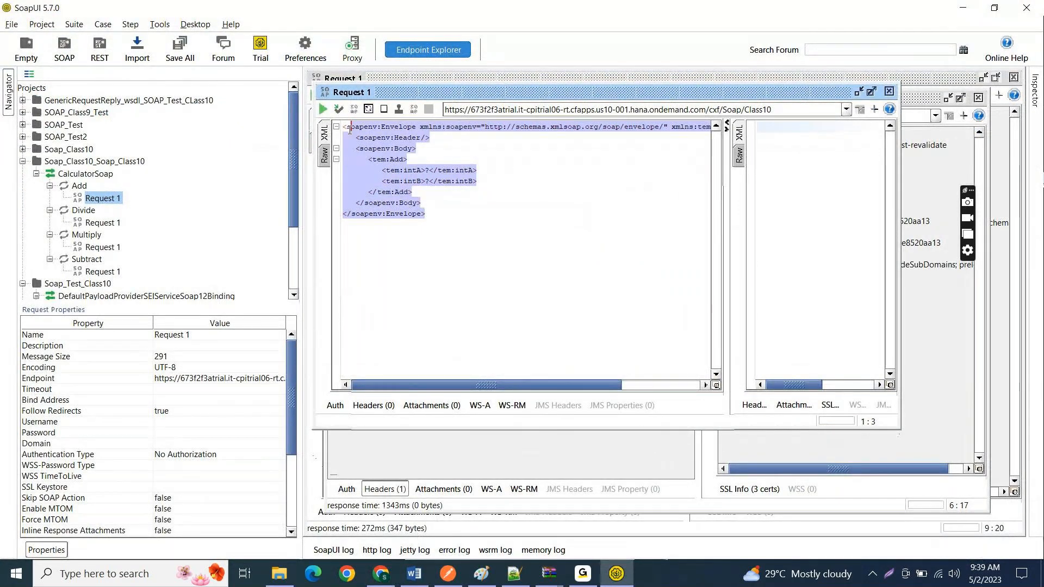
{"action": "left_click", "coordinate": [514, 240]}
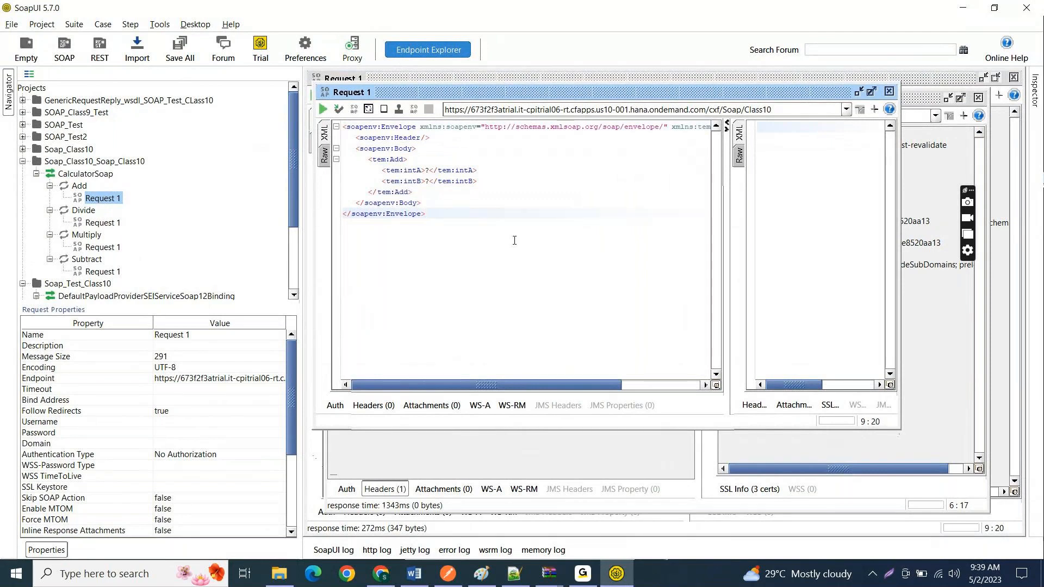
{"action": "key", "text": "ctrl+a"}
Step: Set intA to 10 and intB to 200 in the Add operation's request body
{"action": "left_click", "coordinate": [429, 170]}
{"action": "key", "text": "BackSpace"}
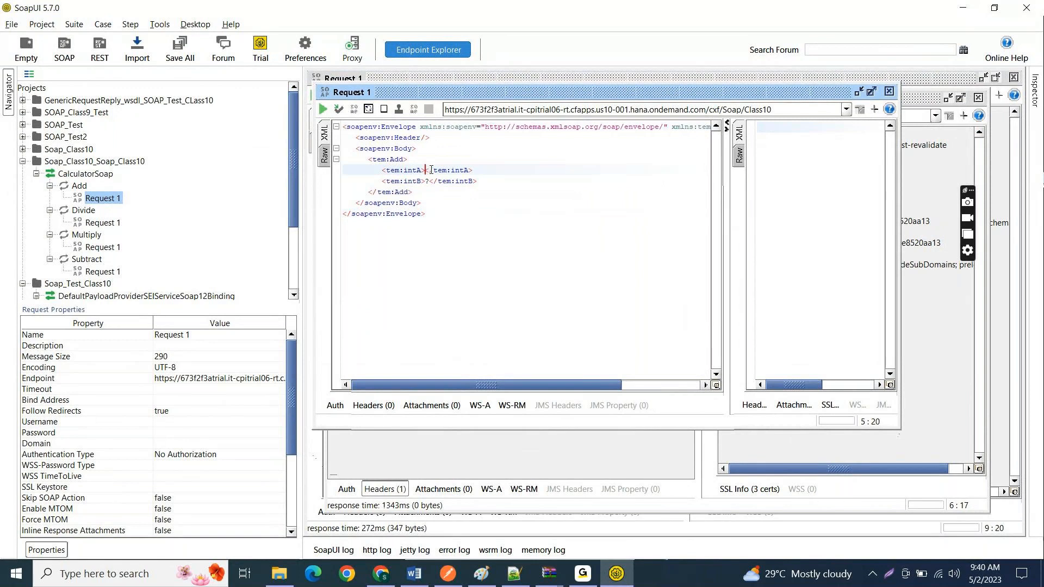
{"action": "type", "text": "10"}
{"action": "key", "text": "Down"}
{"action": "key", "text": "Left"}
{"action": "key", "text": "BackSpace"}
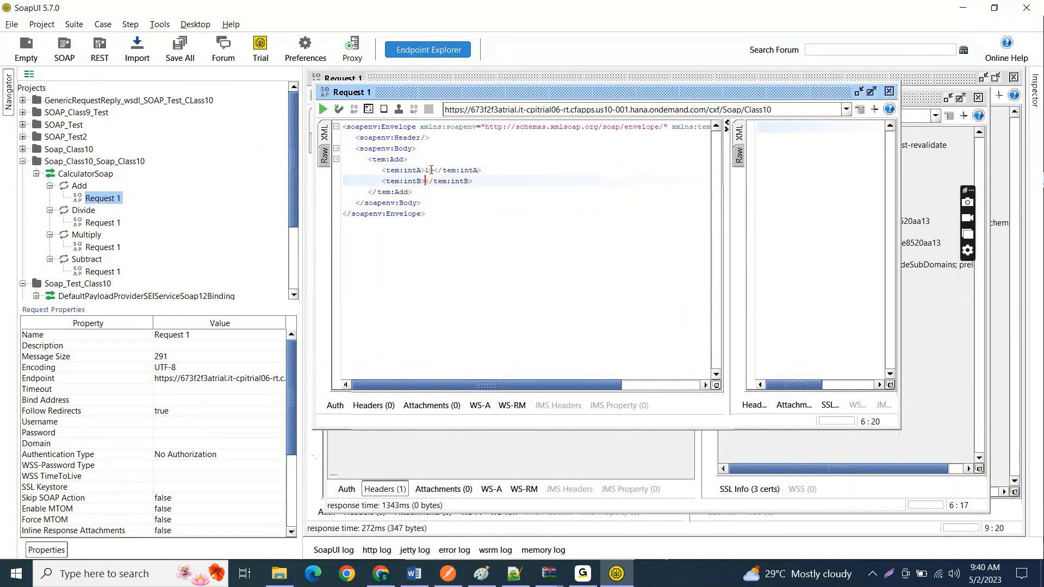
{"action": "type", "text": "200"}
Step: Copy the Basic Auth username from the Invoice/S4 request in Postman into the Username property of SoapUI's Add request
{"action": "left_click", "coordinate": [171, 426]}
{"action": "left_click", "coordinate": [448, 574]}
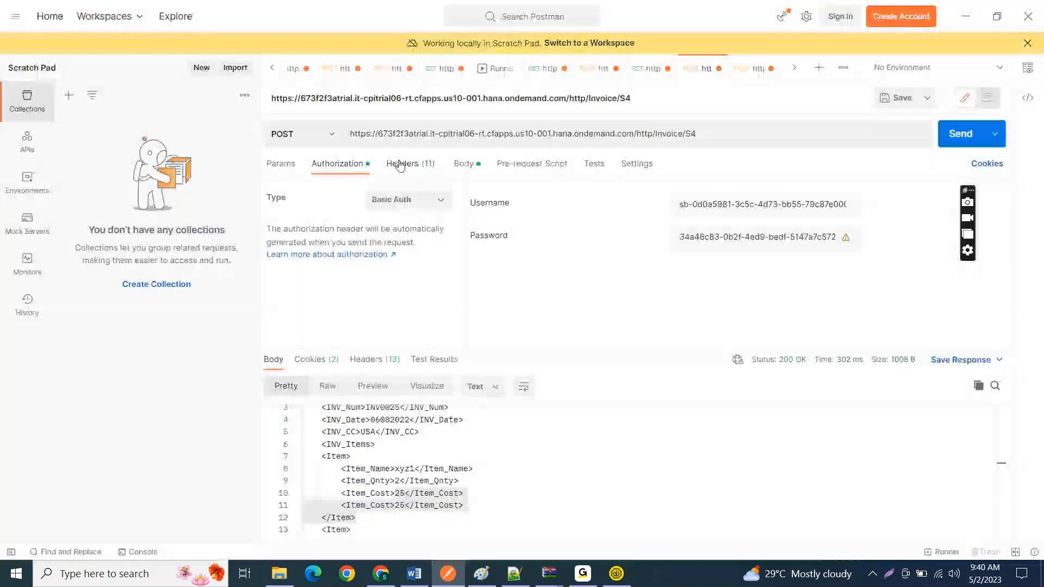
{"action": "triple_click", "coordinate": [707, 211]}
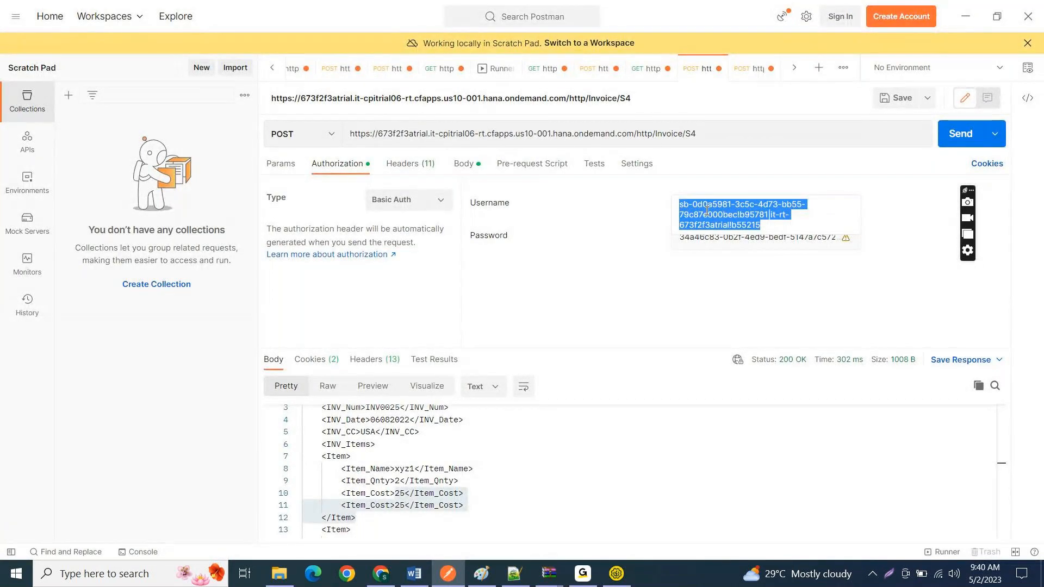
{"action": "key", "text": "alt+Tab"}
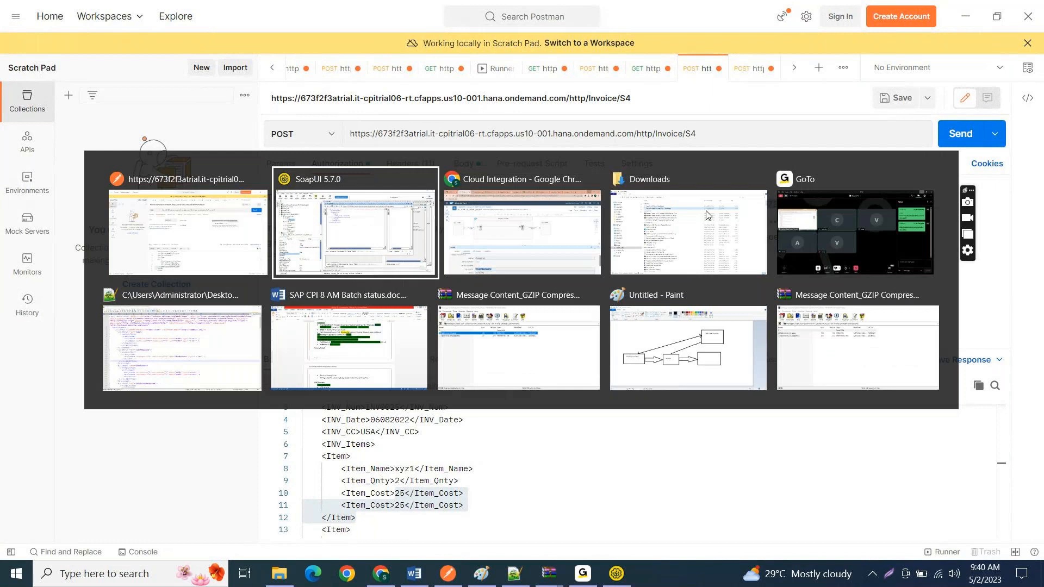
{"action": "key", "text": "ctrl+v"}
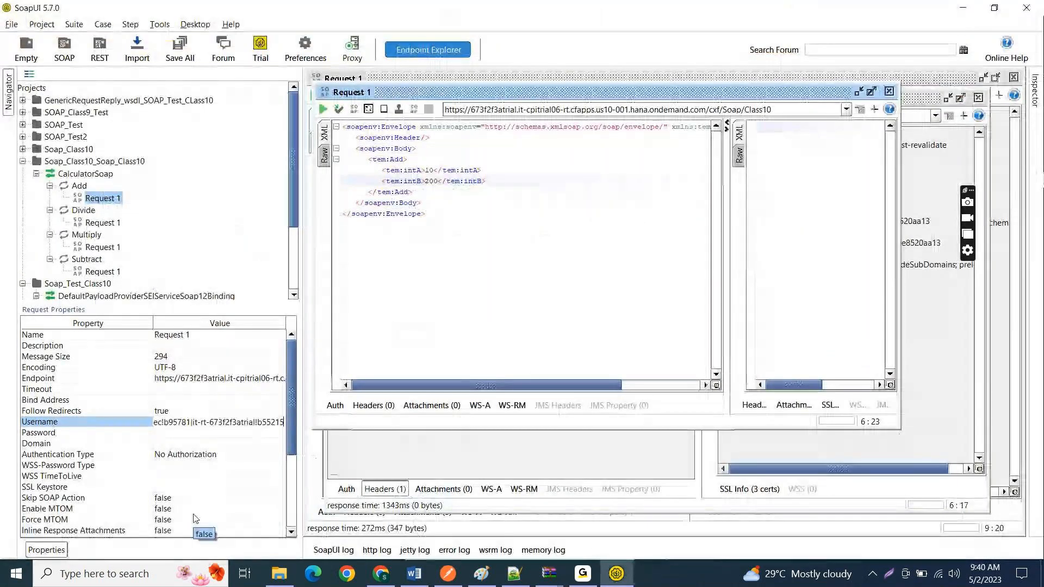
Step: Copy the Basic Auth password from Postman into the Password property of the Add request in SoapUI
{"action": "left_click", "coordinate": [209, 434]}
{"action": "key", "text": "alt+Tab"}
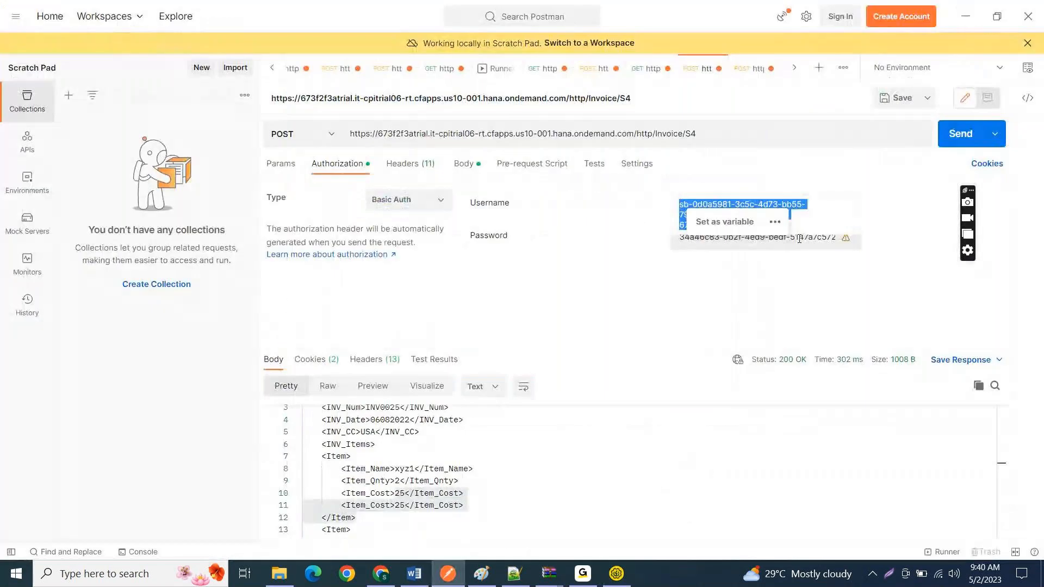
{"action": "left_click", "coordinate": [800, 238]}
{"action": "key", "text": "ctrl+a"}
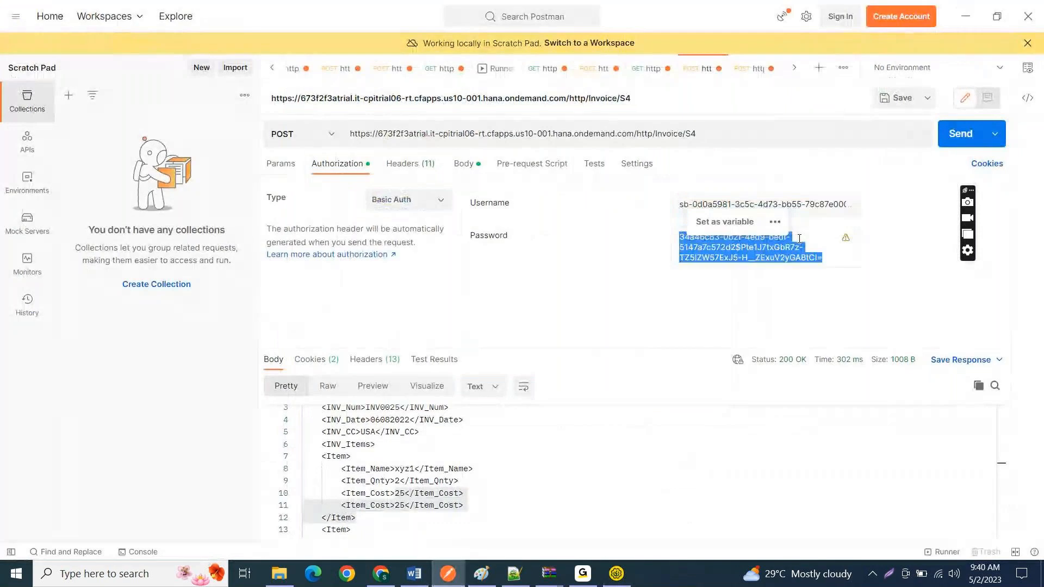
{"action": "key", "text": "ctrl+c"}
{"action": "key", "text": "alt+Tab"}
{"action": "key", "text": "ctrl+v"}
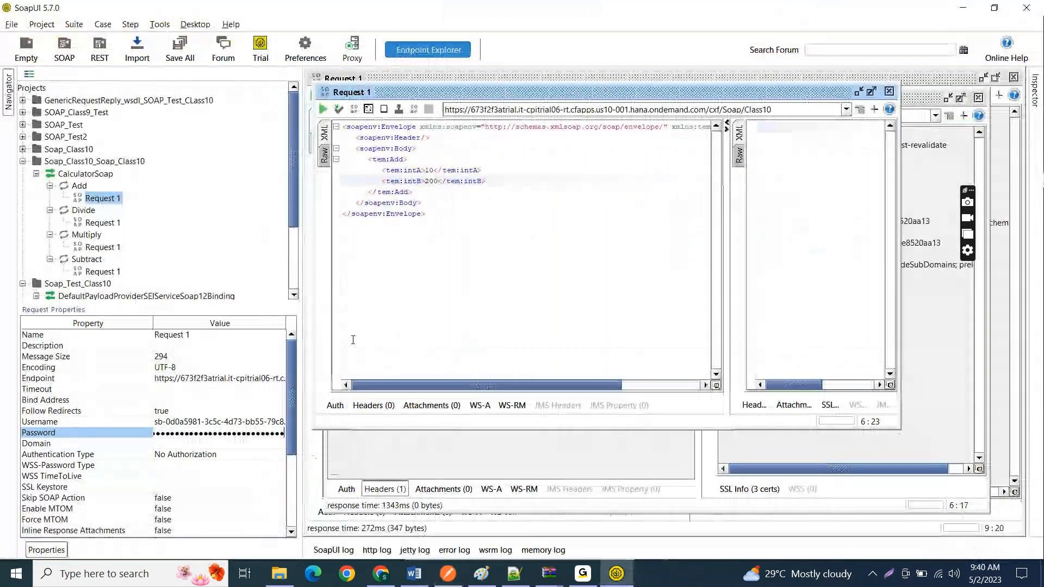
{"action": "left_click", "coordinate": [416, 326]}
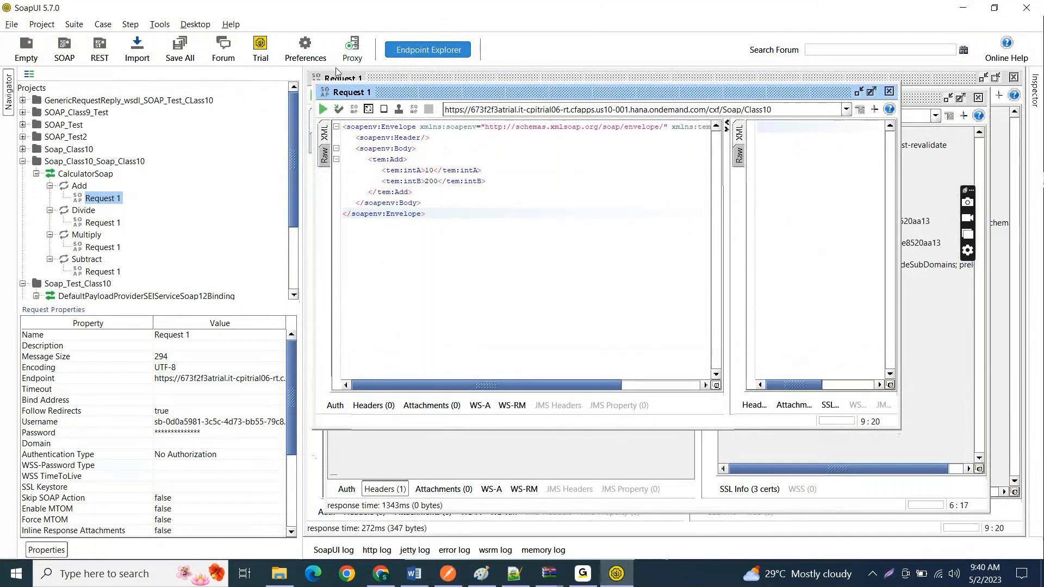
Step: Send the Add request and display its response as XML, examining the AddResult element and the endpoint URL
{"action": "left_click", "coordinate": [324, 109]}
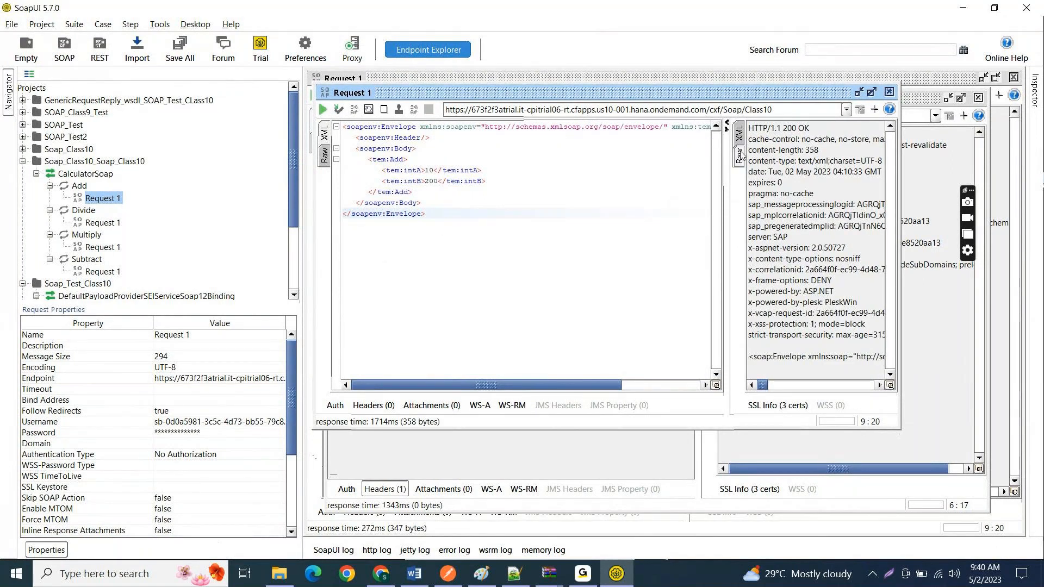
{"action": "left_click", "coordinate": [739, 133]}
{"action": "left_click", "coordinate": [562, 169]}
{"action": "left_click_drag", "start_coordinate": [562, 169], "coordinate": [569, 181]}
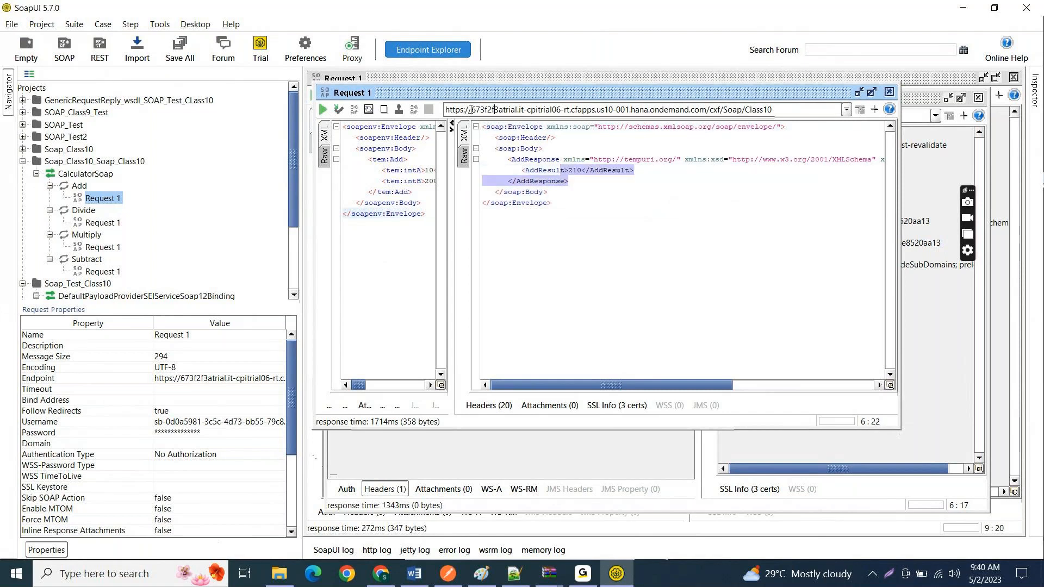
{"action": "left_click_drag", "start_coordinate": [471, 110], "coordinate": [772, 109]}
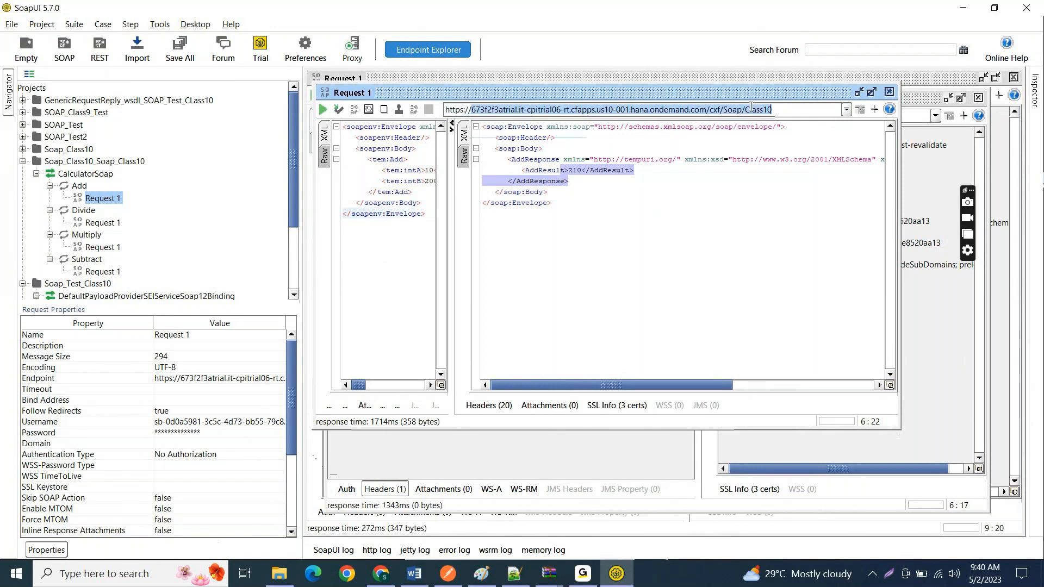
{"action": "left_click", "coordinate": [751, 109]}
{"action": "left_click", "coordinate": [588, 203]}
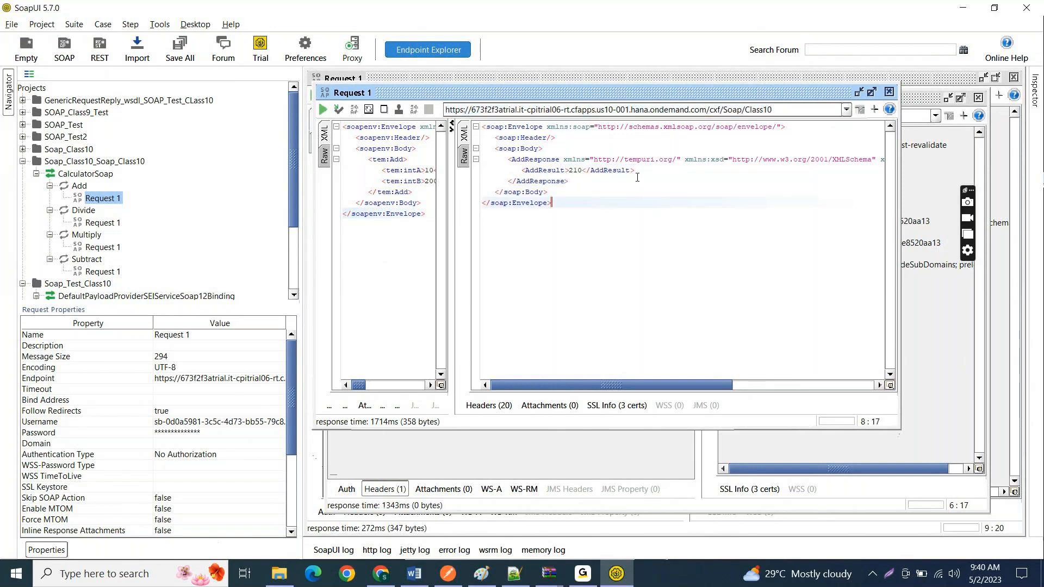
Step: Switch to Integration Suite in Chrome and open the trace of IF_SOAP_To_SOAP_Class10's latest processed message
{"action": "left_click", "coordinate": [384, 570]}
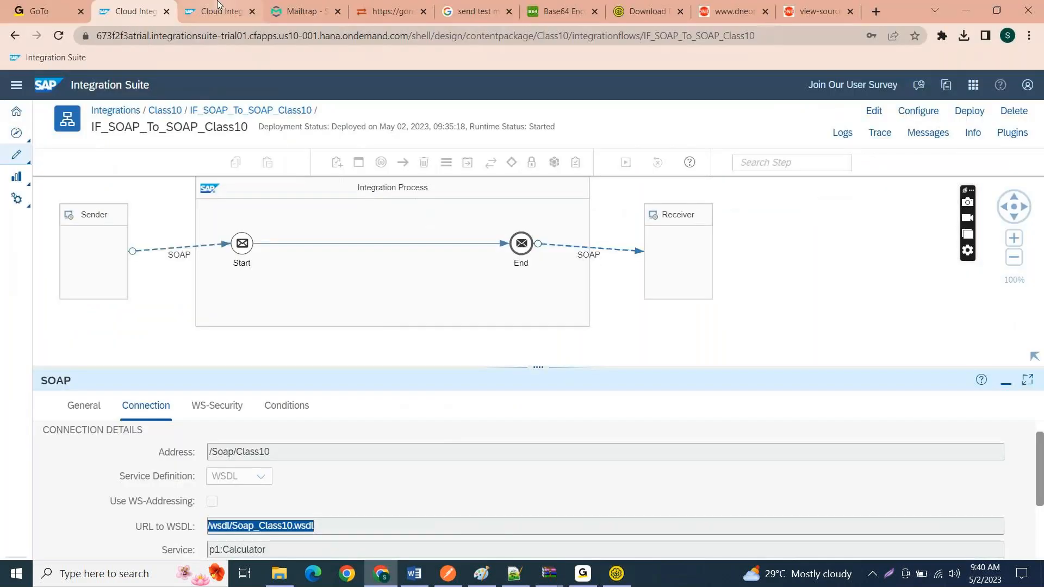
{"action": "left_click", "coordinate": [219, 8]}
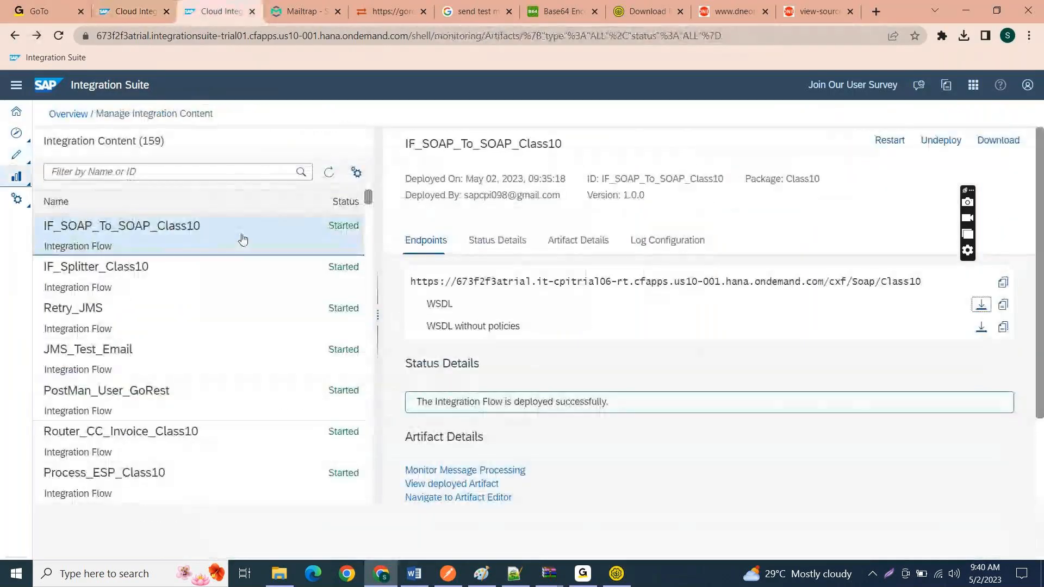
{"action": "left_click", "coordinate": [478, 475]}
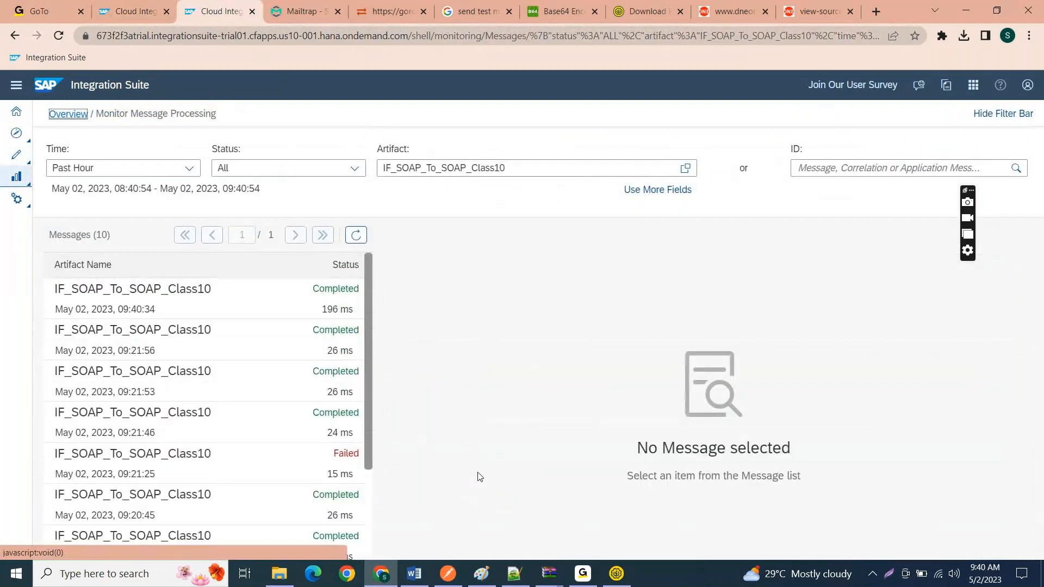
{"action": "left_click", "coordinate": [250, 308]}
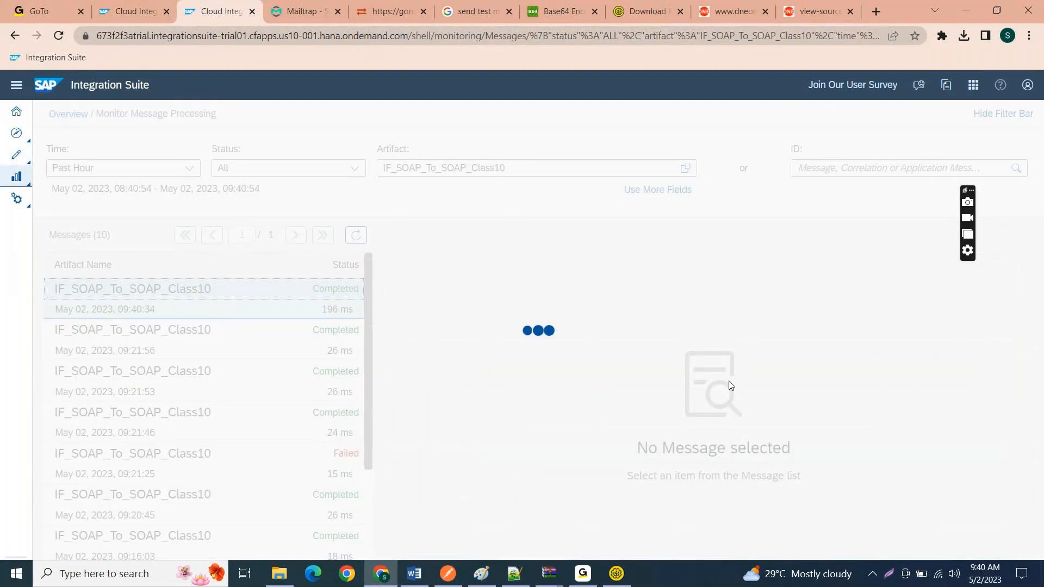
{"action": "scroll", "coordinate": [729, 385], "scroll_direction": "down", "scroll_amount": 2}
{"action": "scroll", "coordinate": [707, 400], "scroll_direction": "down", "scroll_amount": 1}
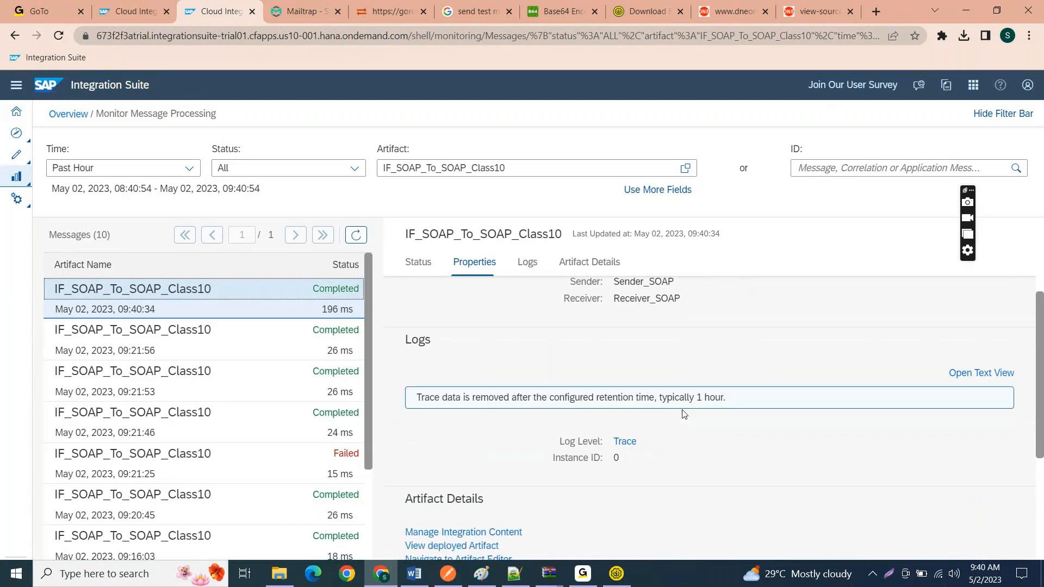
{"action": "left_click", "coordinate": [629, 442]}
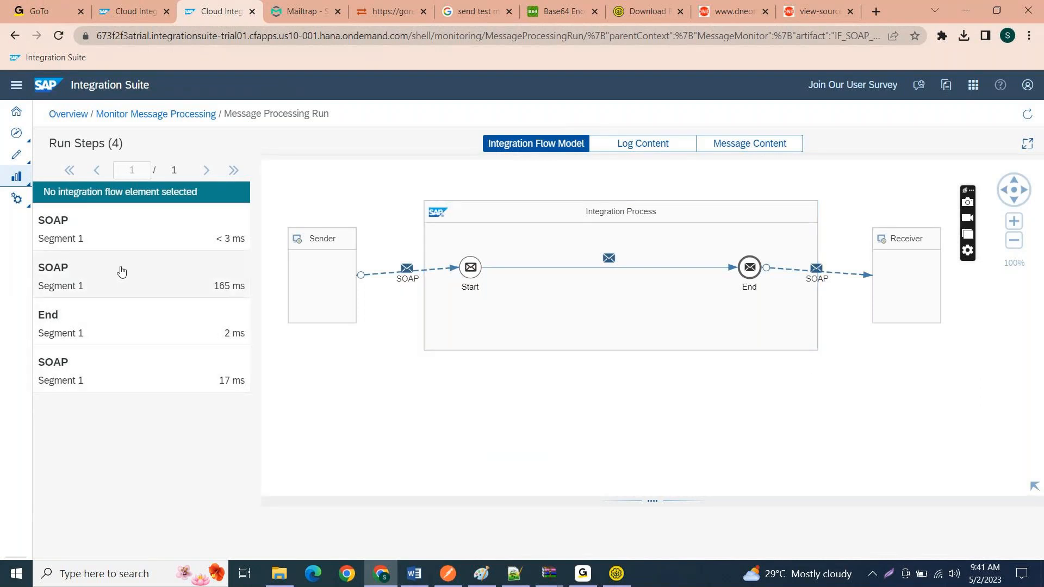
Step: Examine the message payload at the End run step and at the receiver SOAP run step
{"action": "left_click", "coordinate": [110, 314]}
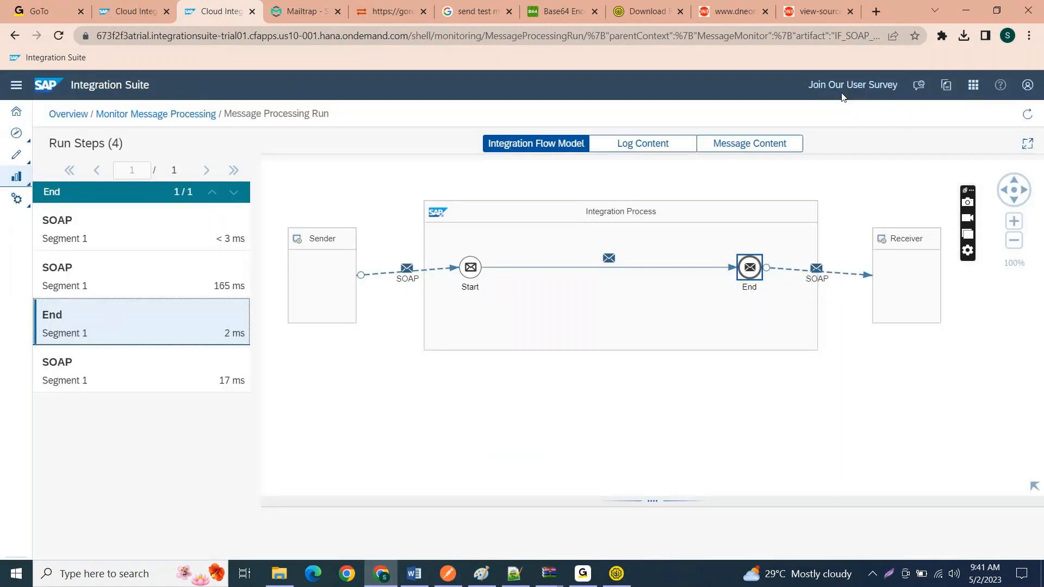
{"action": "left_click", "coordinate": [752, 146]}
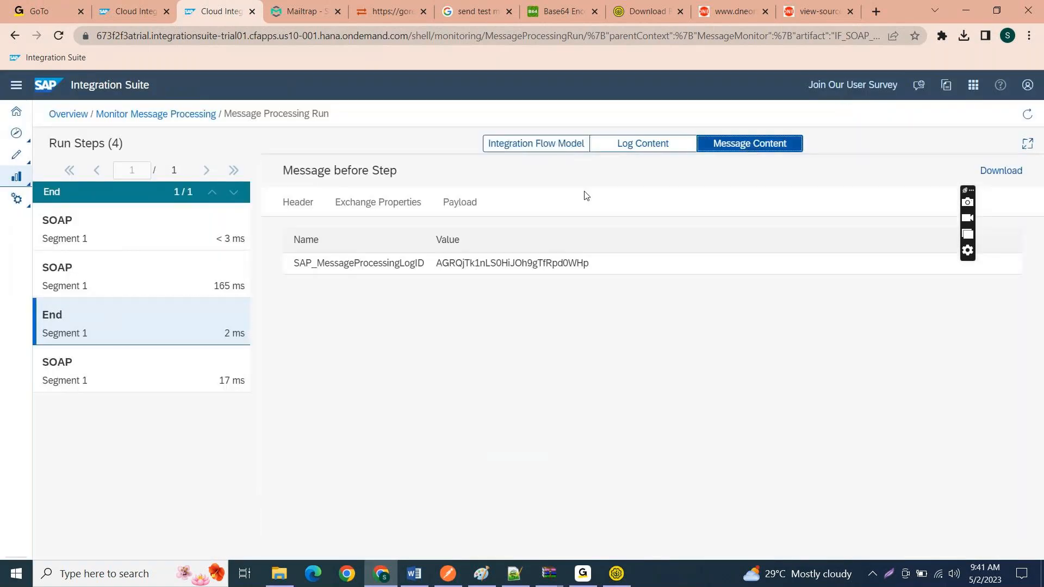
{"action": "left_click", "coordinate": [462, 212]}
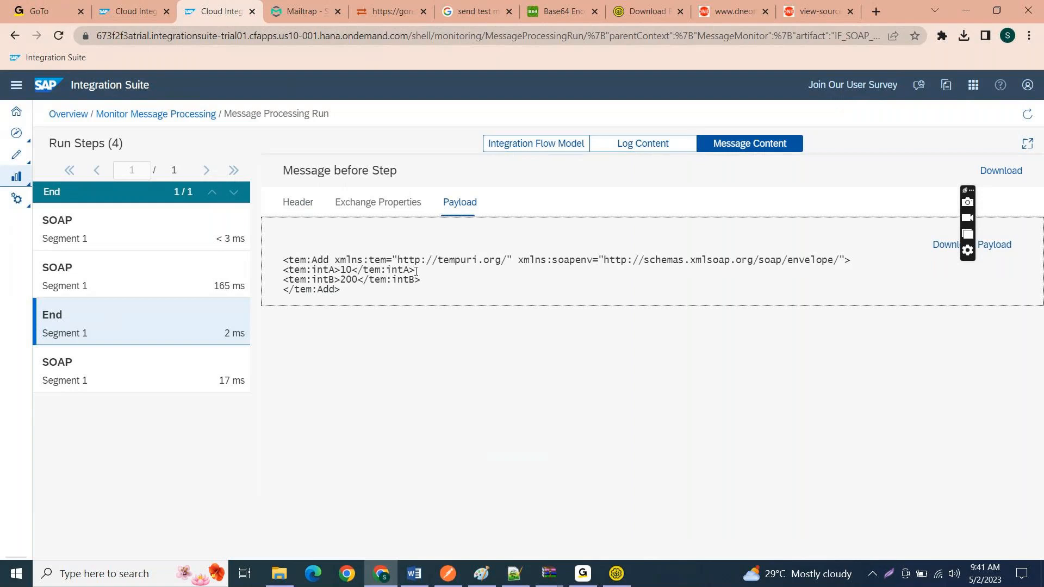
{"action": "left_click", "coordinate": [85, 283]}
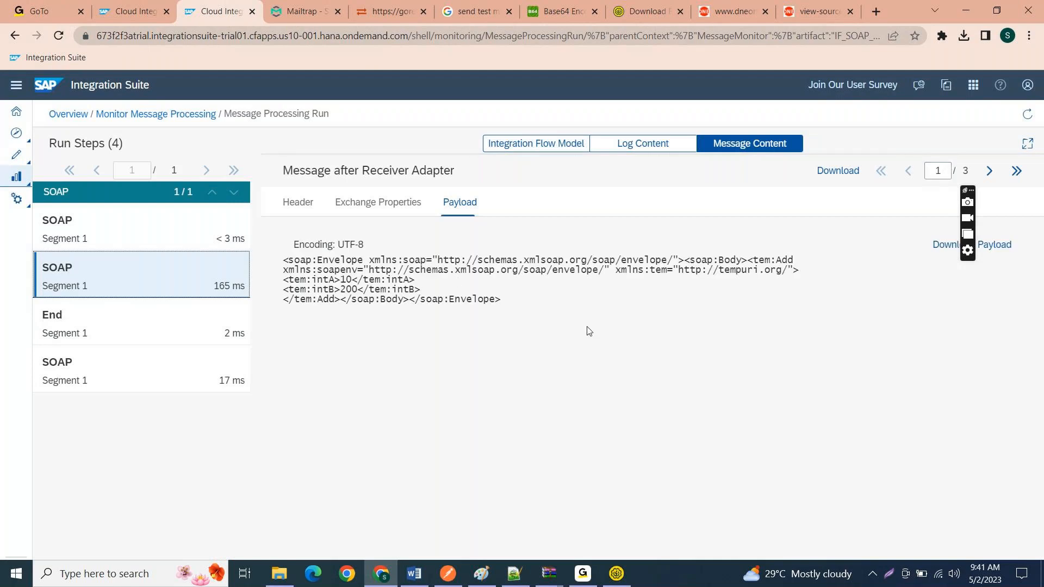
{"action": "left_click_drag", "start_coordinate": [543, 317], "coordinate": [282, 257]}
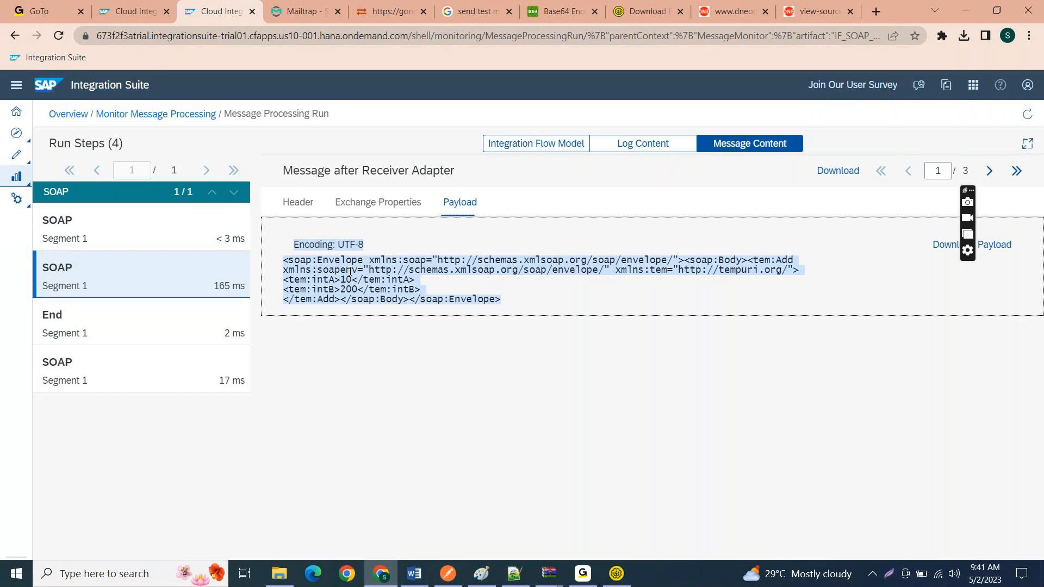
{"action": "left_click", "coordinate": [384, 274]}
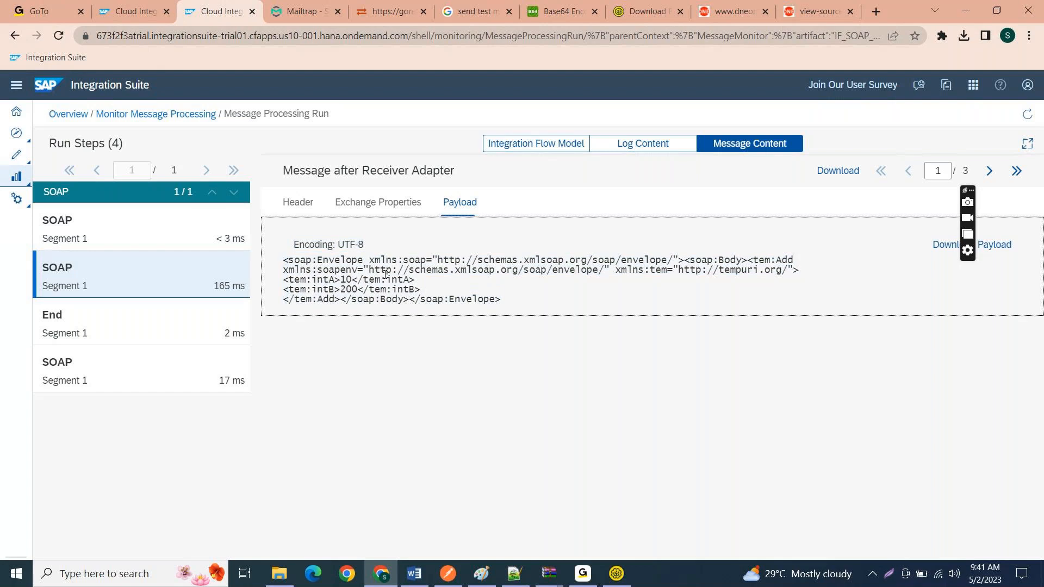
Step: Return to SoapUI and select the entire envelope of the Add request to review it
{"action": "left_click", "coordinate": [616, 574]}
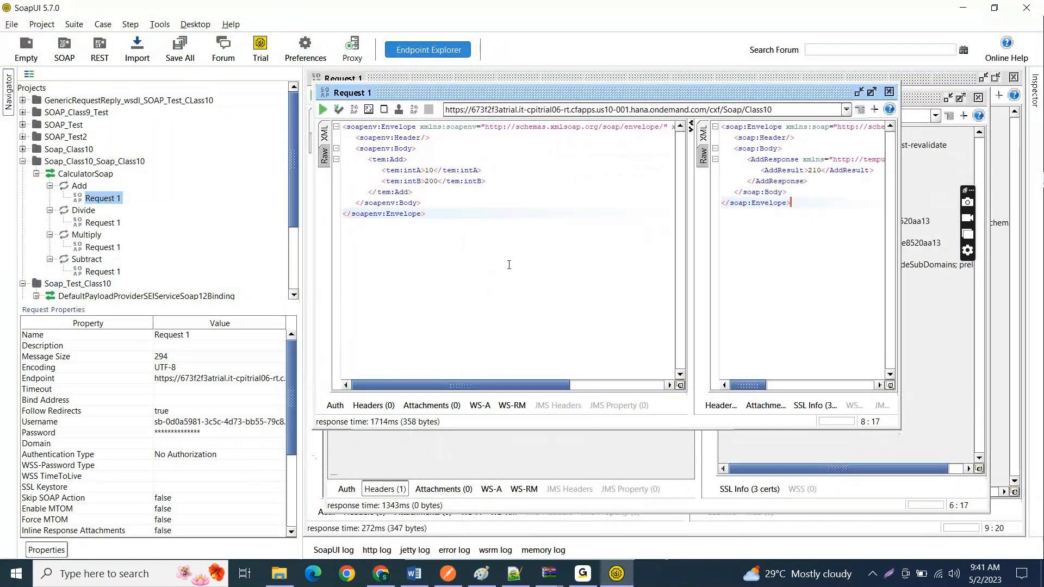
{"action": "left_click", "coordinate": [456, 222]}
{"action": "key", "text": "ctrl+a"}
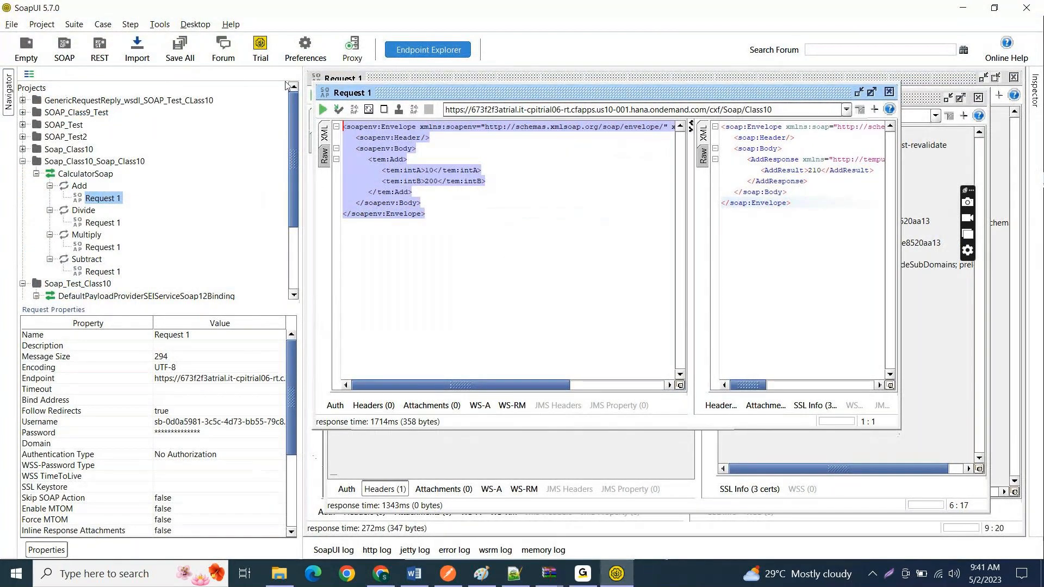
Step: Highlight the Add request's opening envelope, header and body lines, and select the complete tem:Add element to compare them
{"action": "left_click", "coordinate": [438, 137]}
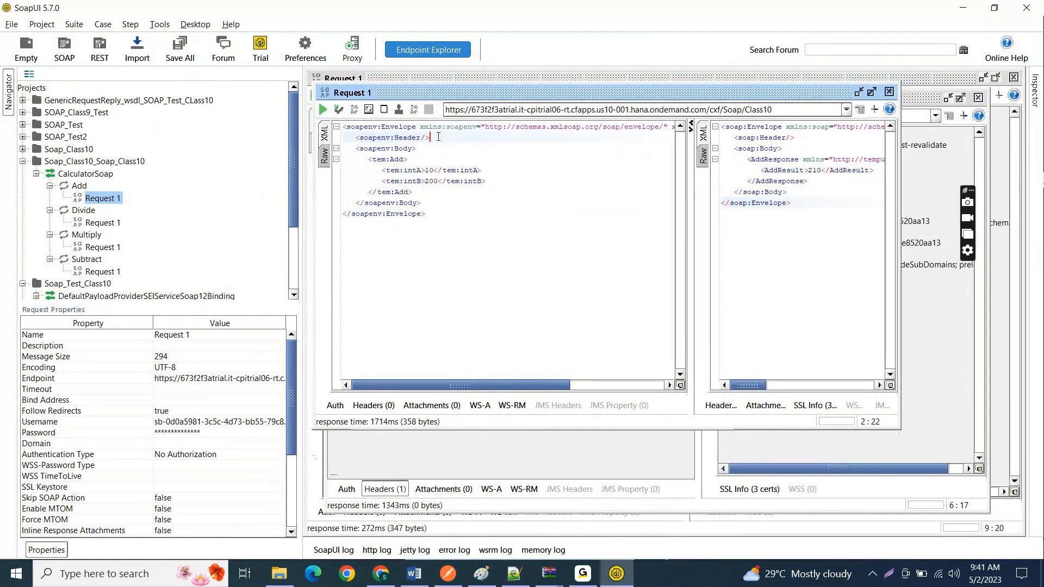
{"action": "left_click_drag", "start_coordinate": [438, 137], "coordinate": [344, 125]}
{"action": "left_click_drag", "start_coordinate": [425, 151], "coordinate": [332, 125]}
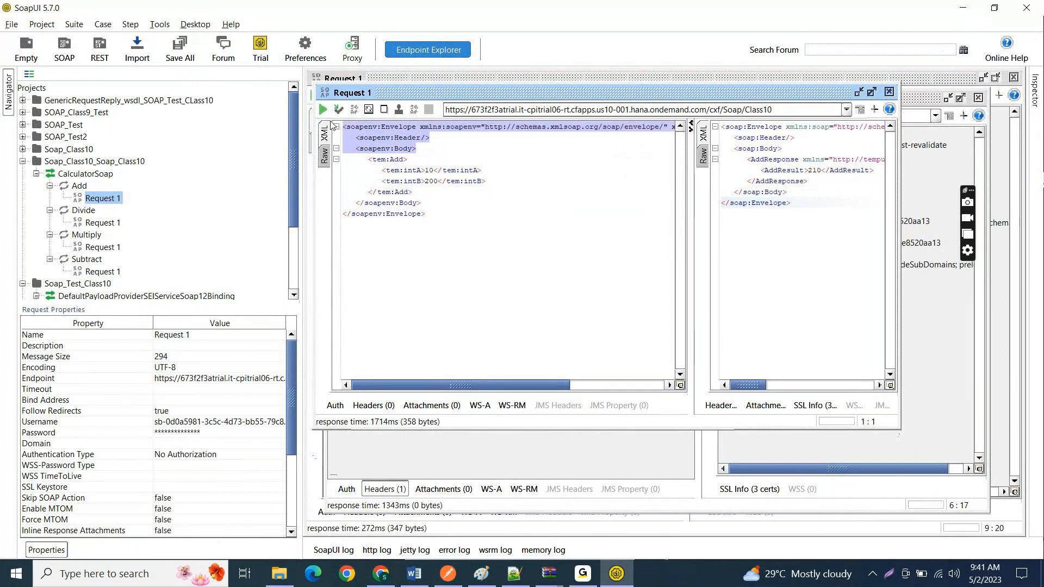
{"action": "left_click_drag", "start_coordinate": [367, 159], "coordinate": [418, 201]}
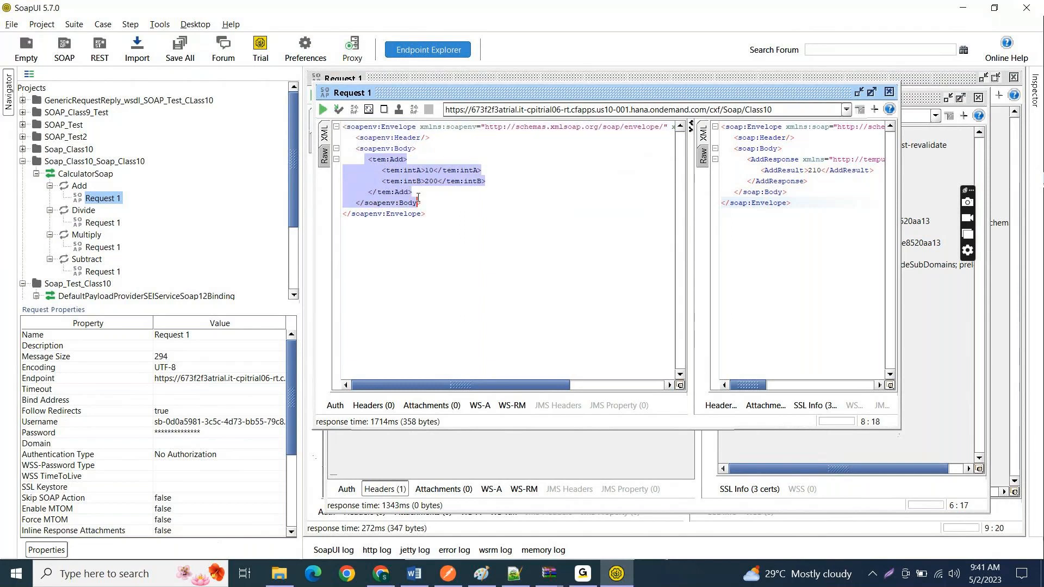
{"action": "left_click", "coordinate": [450, 181]}
{"action": "left_click_drag", "start_coordinate": [368, 159], "coordinate": [412, 192]}
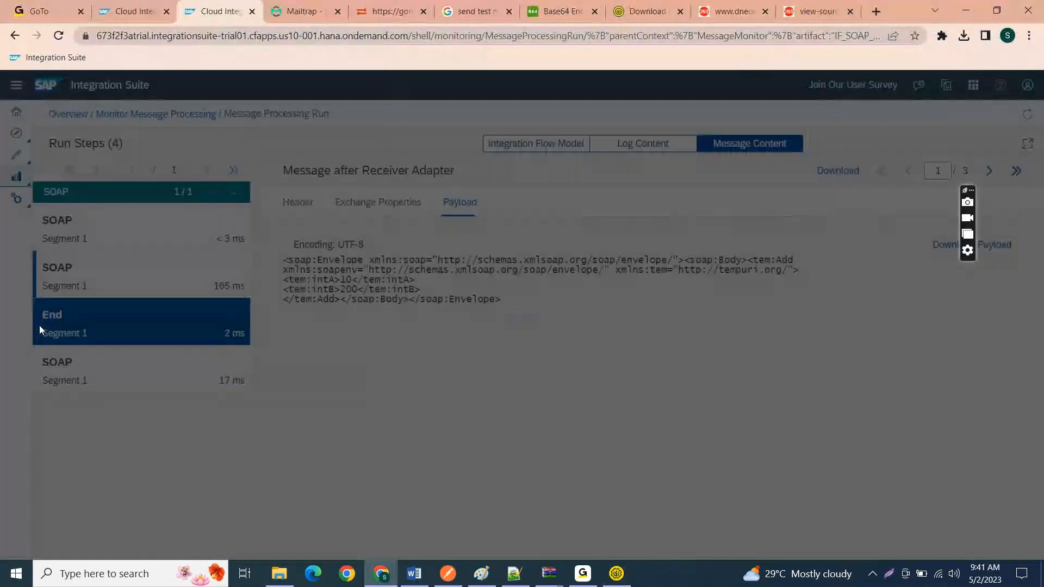
Step: Switch to Integration Suite in Chrome, show the End run step's message payload and select it entirely
{"action": "left_click", "coordinate": [39, 325]}
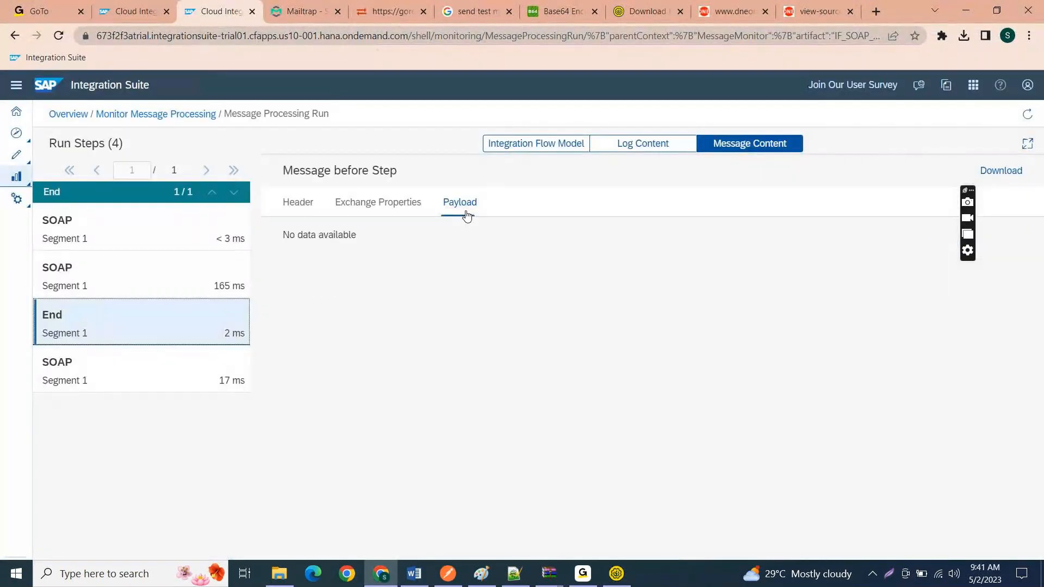
{"action": "left_click", "coordinate": [468, 214]}
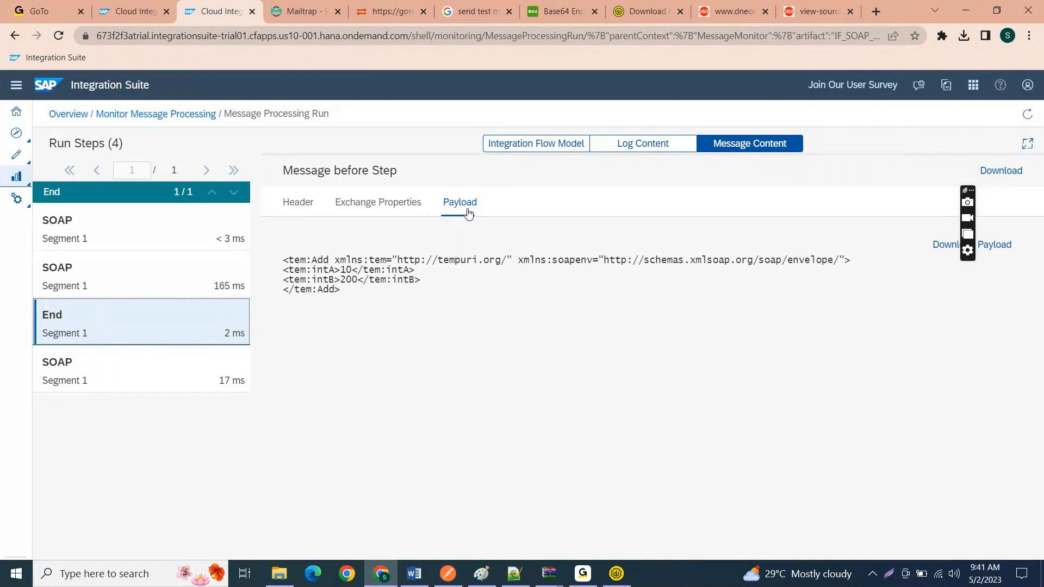
{"action": "left_click_drag", "start_coordinate": [343, 290], "coordinate": [283, 260]}
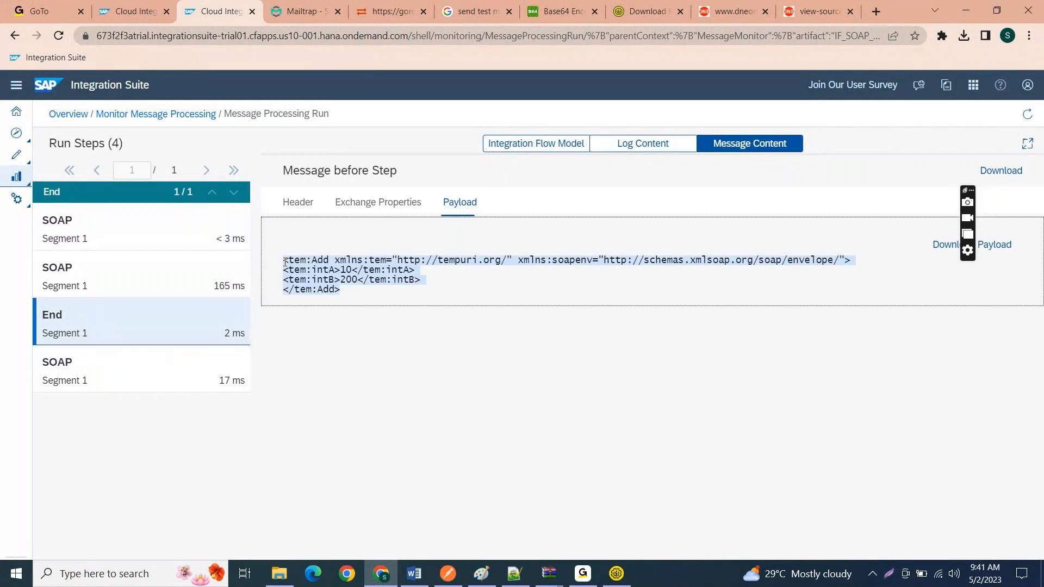
Step: Examine the tem and soapenv namespace declarations and the complete tem:Add element in the End step's payload
{"action": "left_click", "coordinate": [379, 265]}
{"action": "left_click_drag", "start_coordinate": [362, 260], "coordinate": [840, 261]}
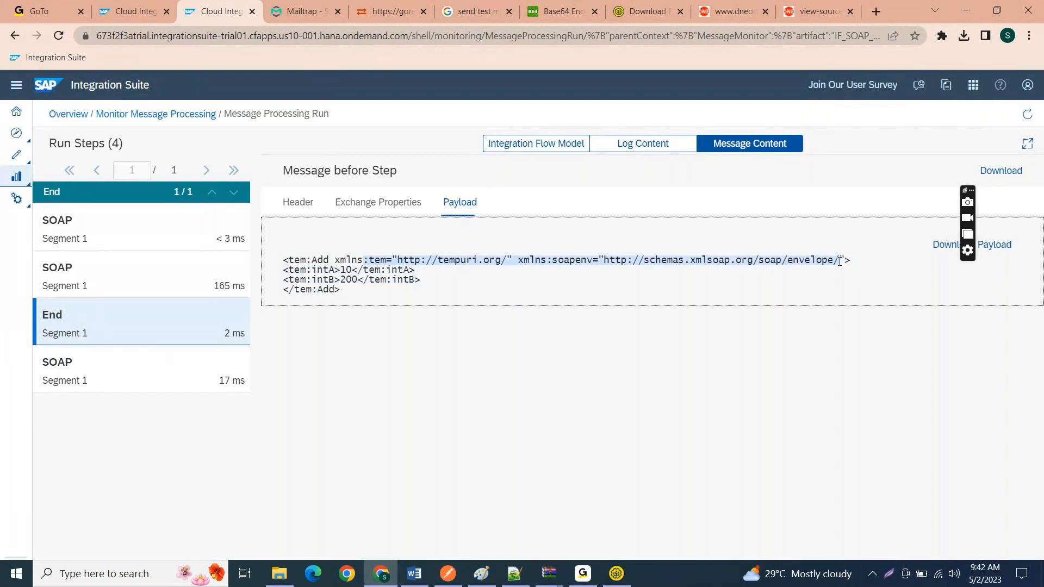
{"action": "left_click", "coordinate": [569, 262]}
{"action": "left_click_drag", "start_coordinate": [522, 259], "coordinate": [840, 259]}
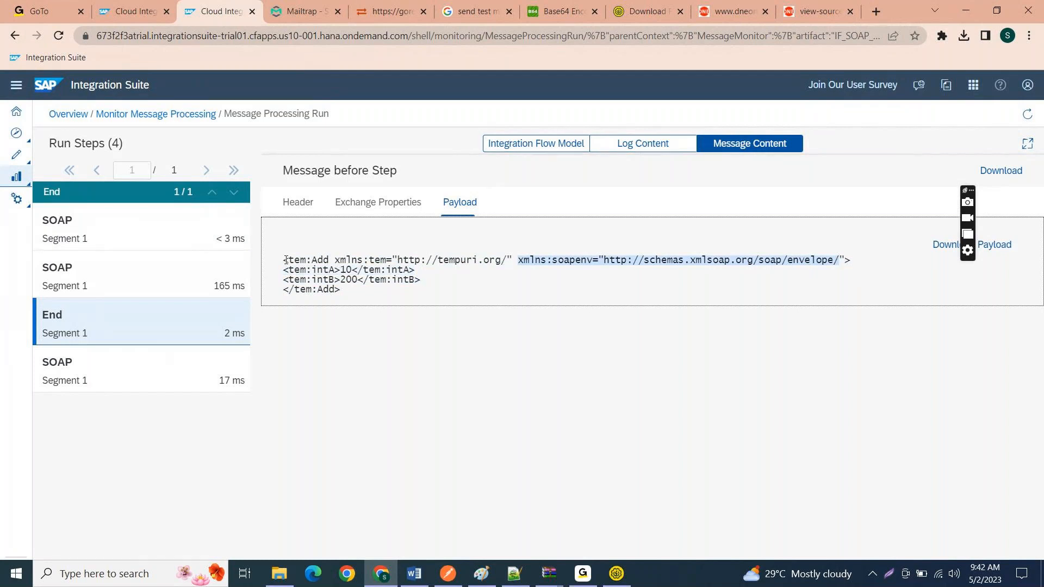
{"action": "left_click_drag", "start_coordinate": [286, 260], "coordinate": [355, 259]}
{"action": "left_click", "coordinate": [529, 262]}
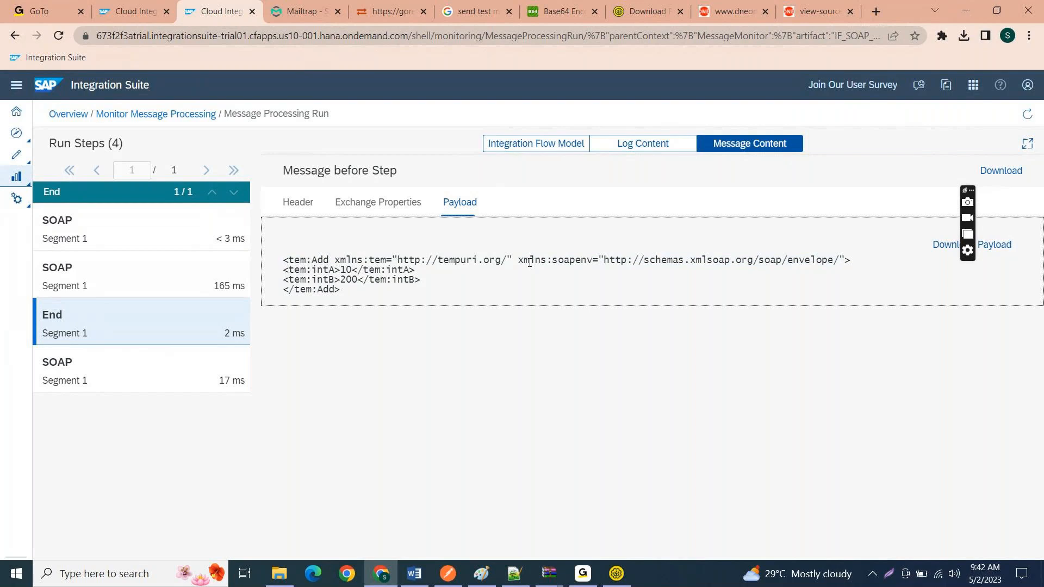
{"action": "left_click_drag", "start_coordinate": [283, 265], "coordinate": [356, 292]}
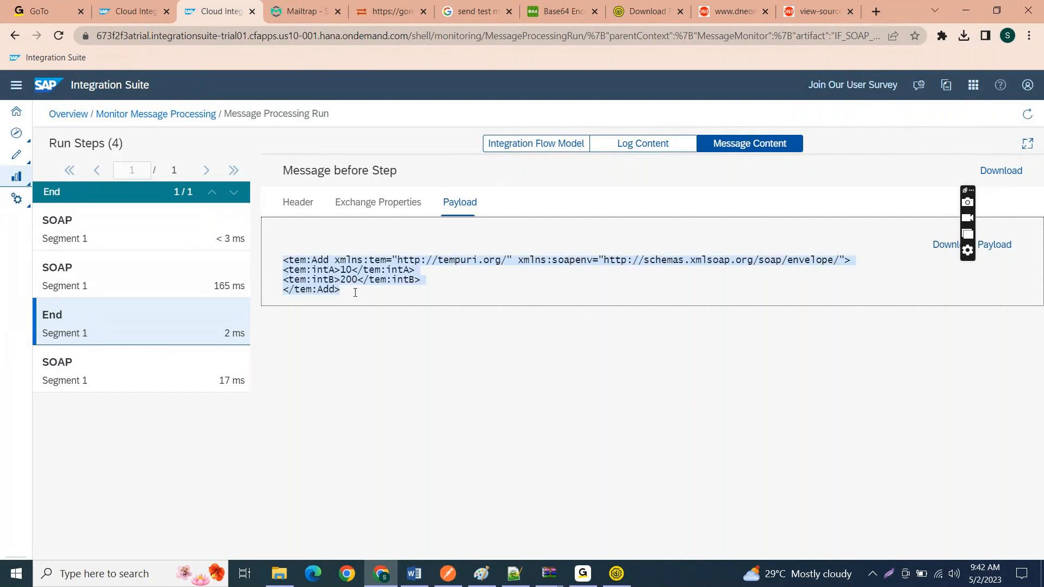
{"action": "left_click", "coordinate": [350, 259]}
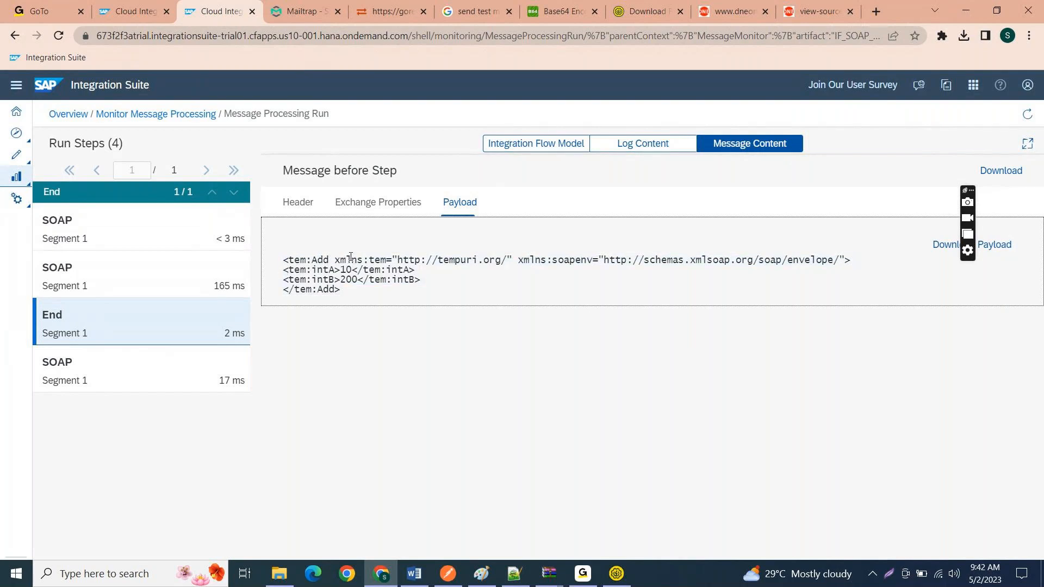
Step: Open the message content of the 165 ms SOAP run step
{"action": "left_click", "coordinate": [212, 265]}
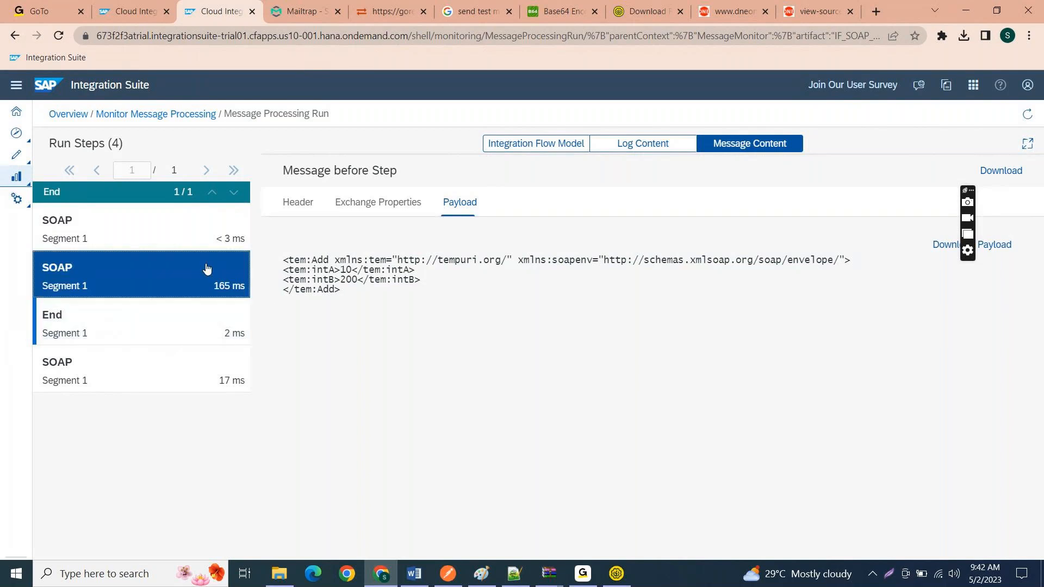
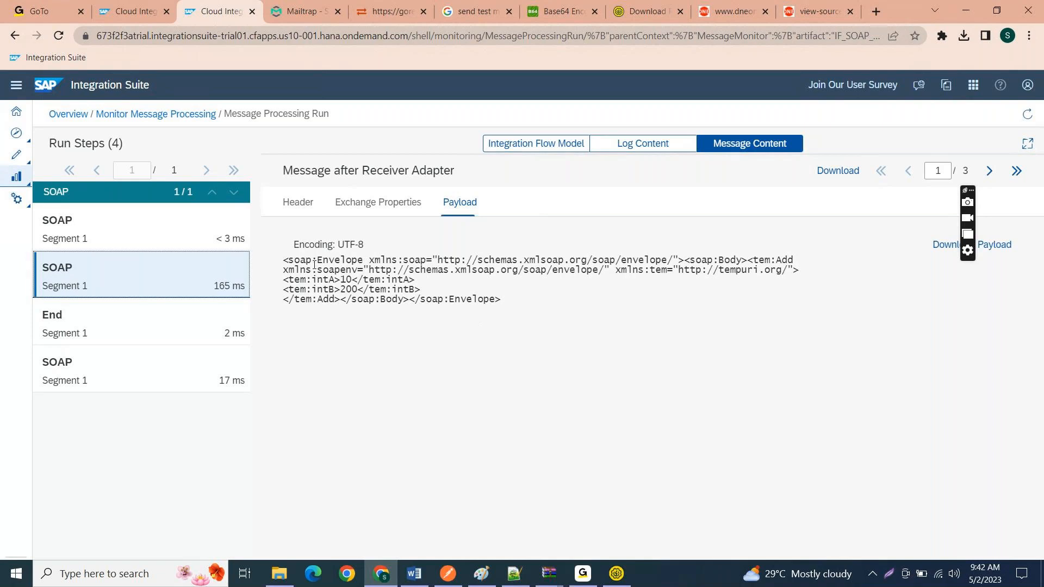
Step: Examine the envelope in the SOAP step's Message after Receiver Adapter payload and the response in the Message before Receiver Adapter payload
{"action": "left_click_drag", "start_coordinate": [284, 260], "coordinate": [596, 326]}
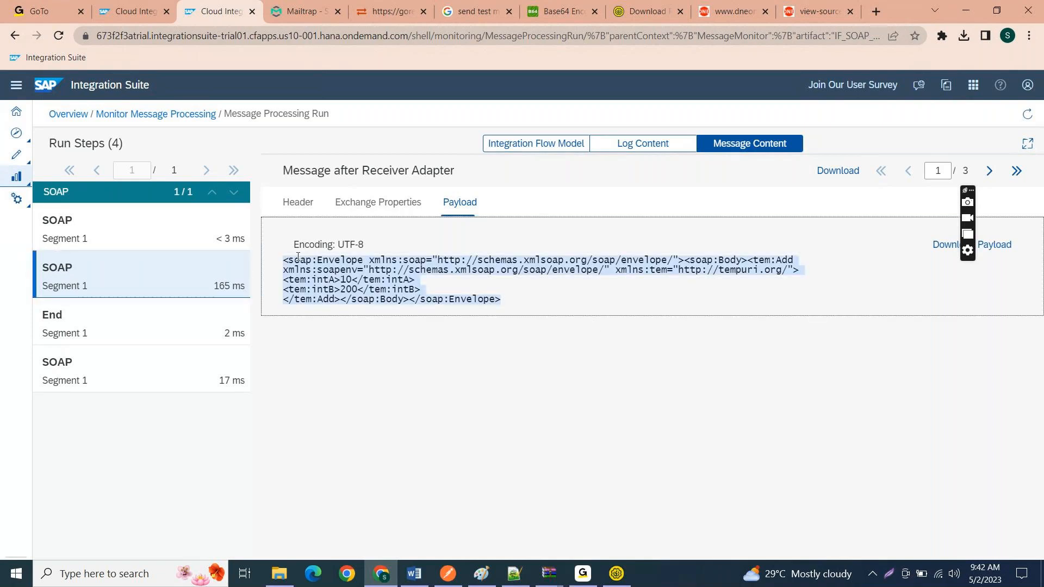
{"action": "left_click", "coordinate": [524, 314]}
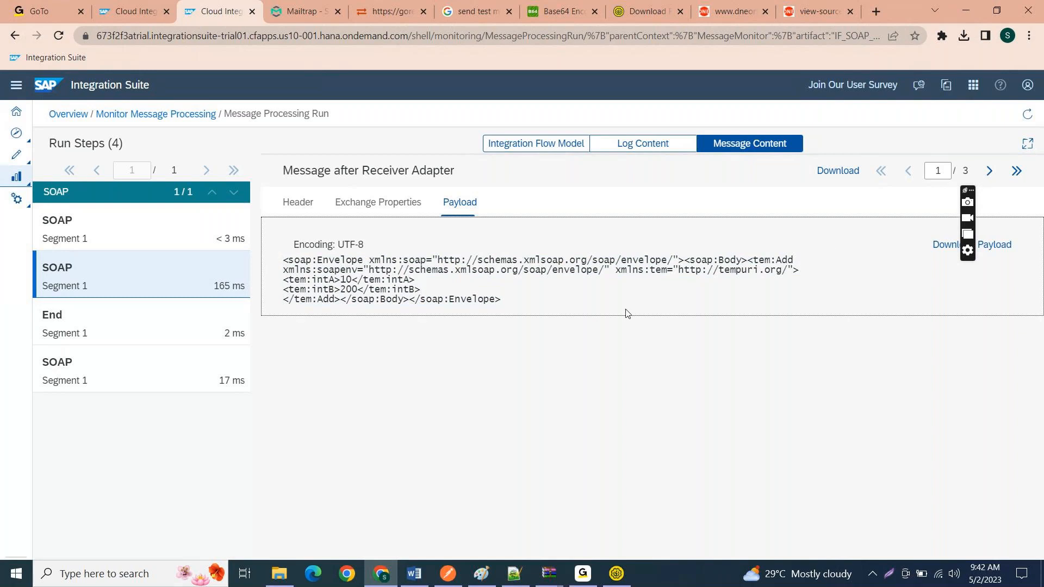
{"action": "left_click_drag", "start_coordinate": [506, 308], "coordinate": [995, 173]}
{"action": "left_click", "coordinate": [990, 171]}
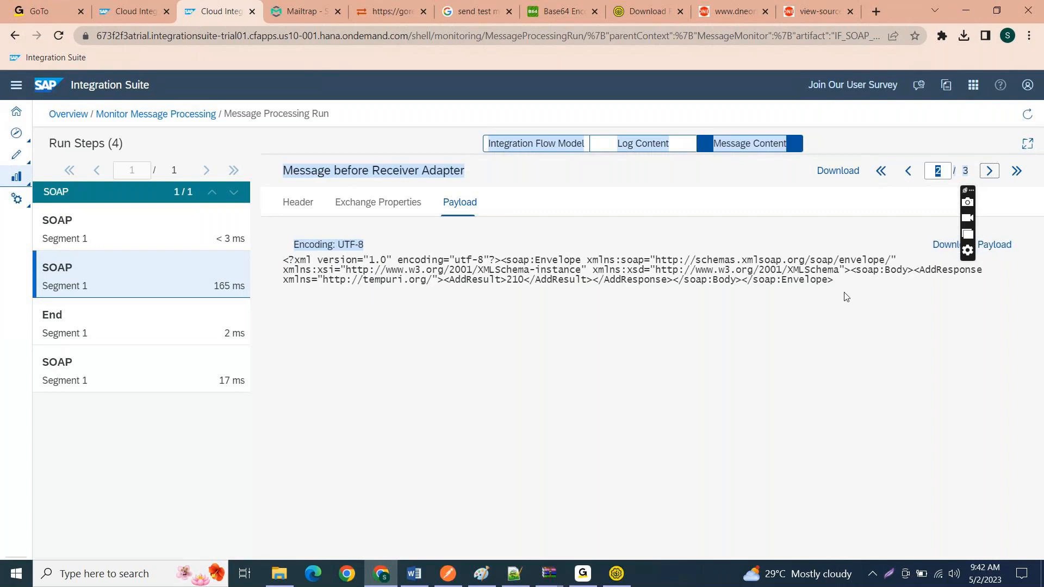
{"action": "left_click_drag", "start_coordinate": [845, 296], "coordinate": [807, 280]}
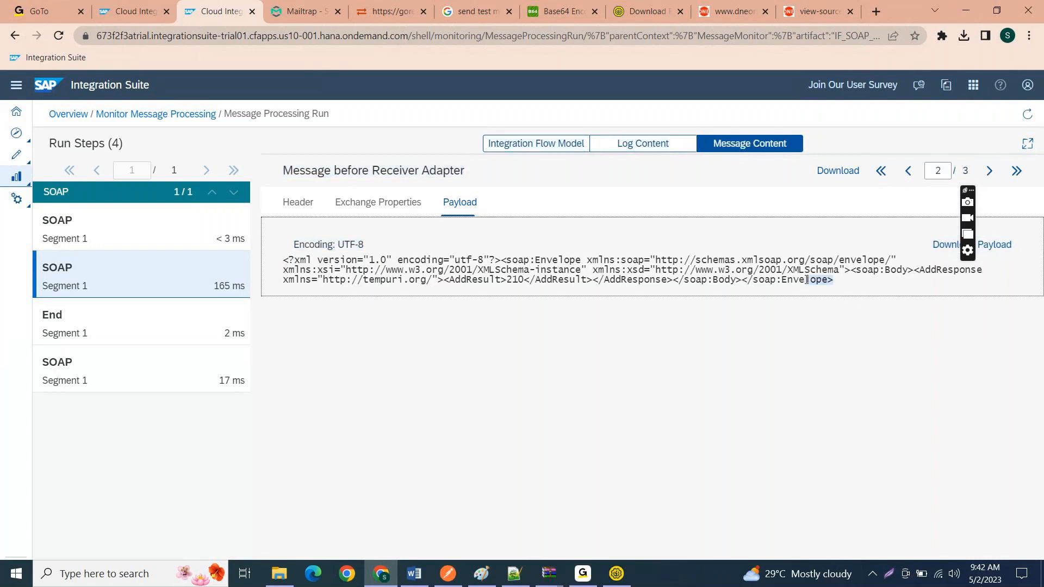
Step: Show the SOAP step's Message before Step payload and select its complete tem:Add element
{"action": "left_click", "coordinate": [990, 171]}
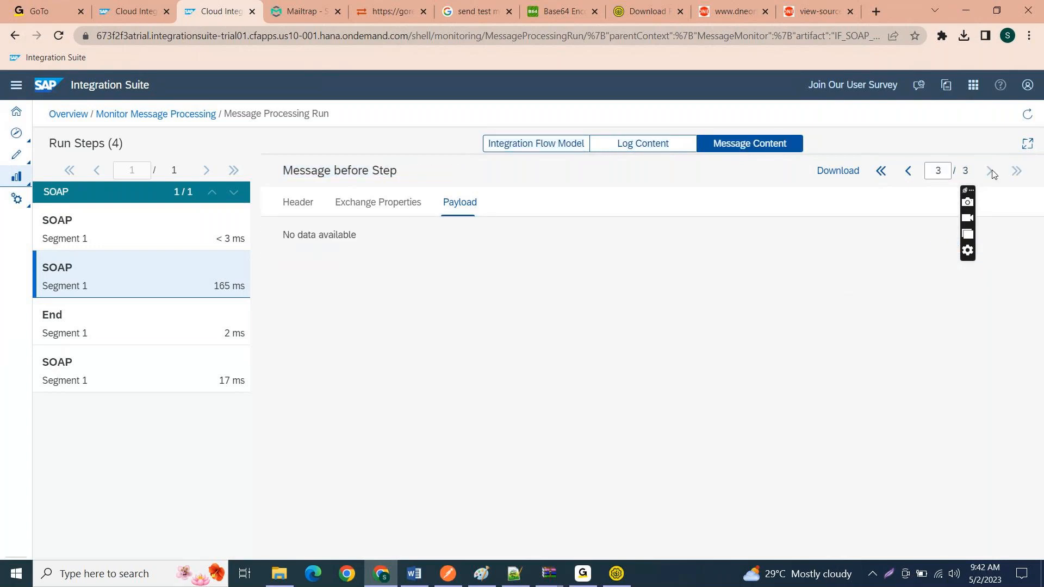
{"action": "left_click", "coordinate": [378, 294]}
{"action": "left_click_drag", "start_coordinate": [378, 294], "coordinate": [278, 265]}
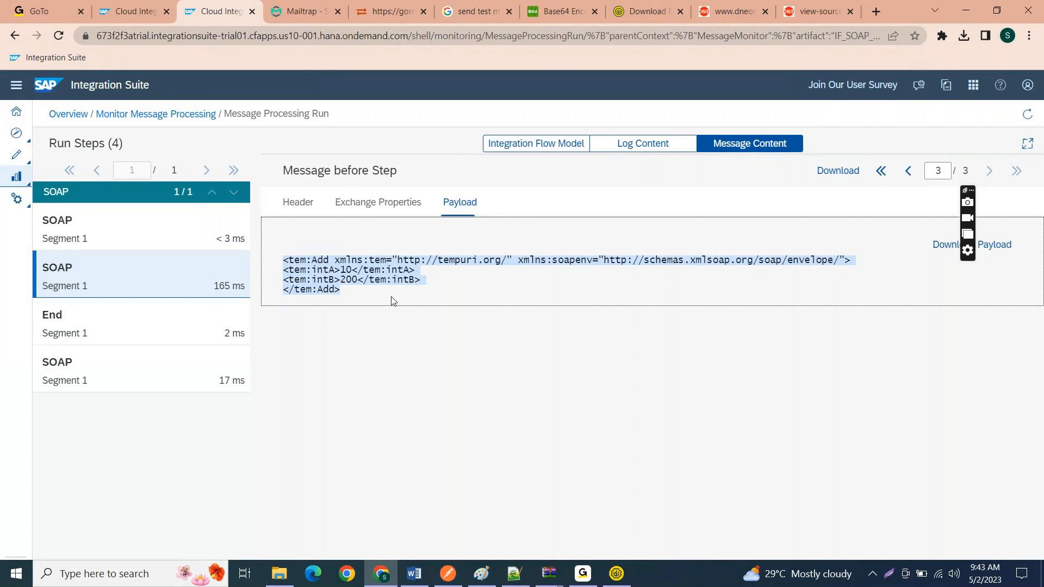
{"action": "left_click", "coordinate": [361, 294]}
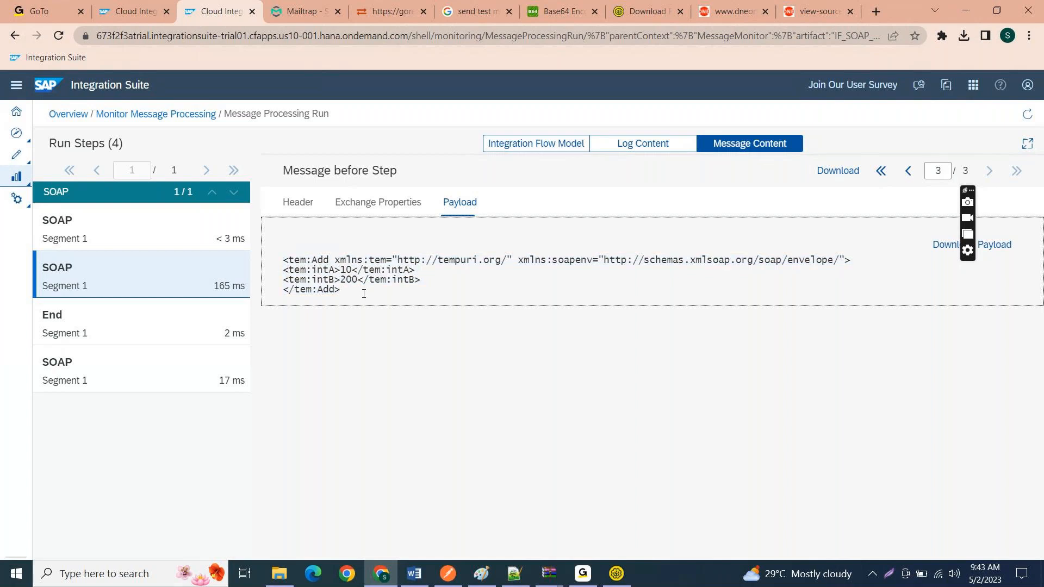
Step: Return to the Message after Receiver Adapter payload and highlight its opening soap:Envelope, soap:Body and tem:Add tags
{"action": "left_click", "coordinate": [909, 171]}
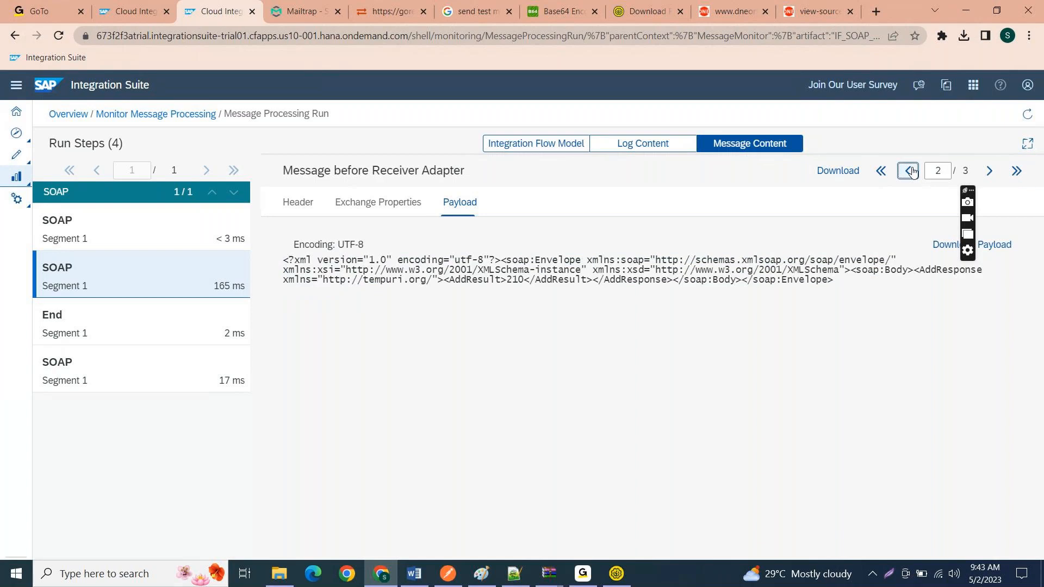
{"action": "left_click", "coordinate": [912, 172]}
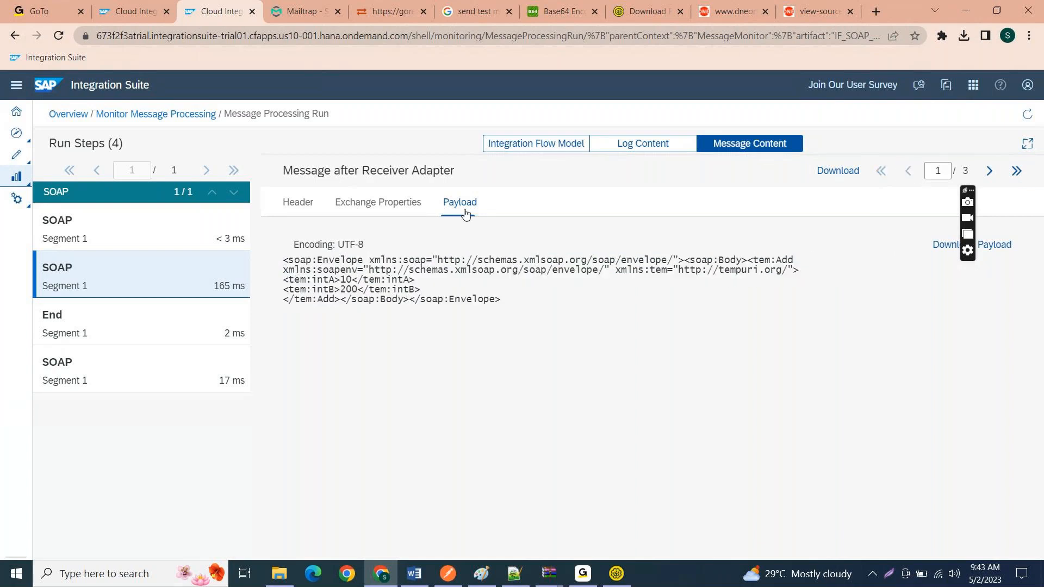
{"action": "left_click_drag", "start_coordinate": [509, 303], "coordinate": [268, 270]}
{"action": "left_click", "coordinate": [510, 296]}
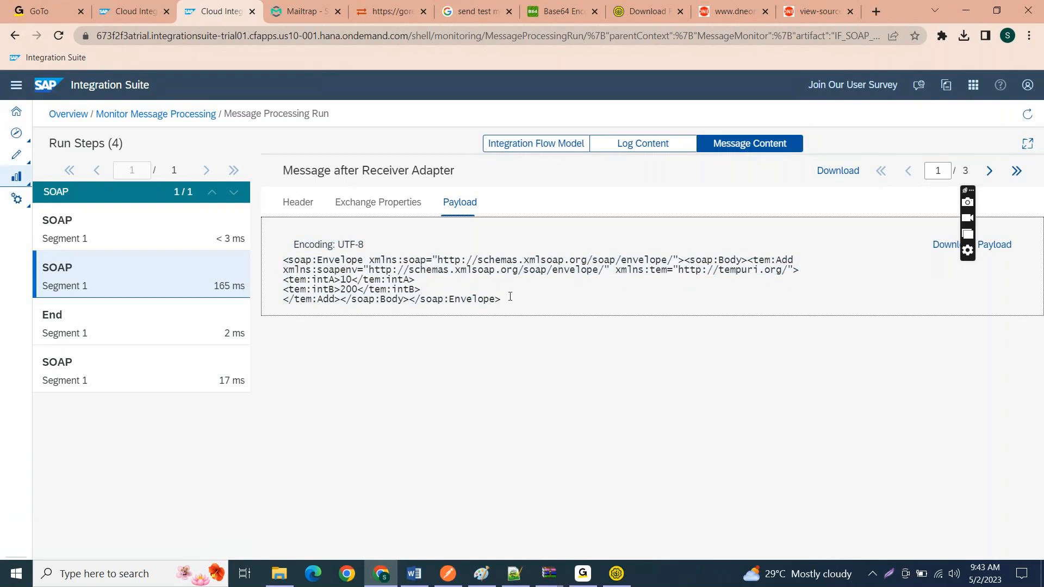
{"action": "left_click_drag", "start_coordinate": [281, 266], "coordinate": [806, 267]}
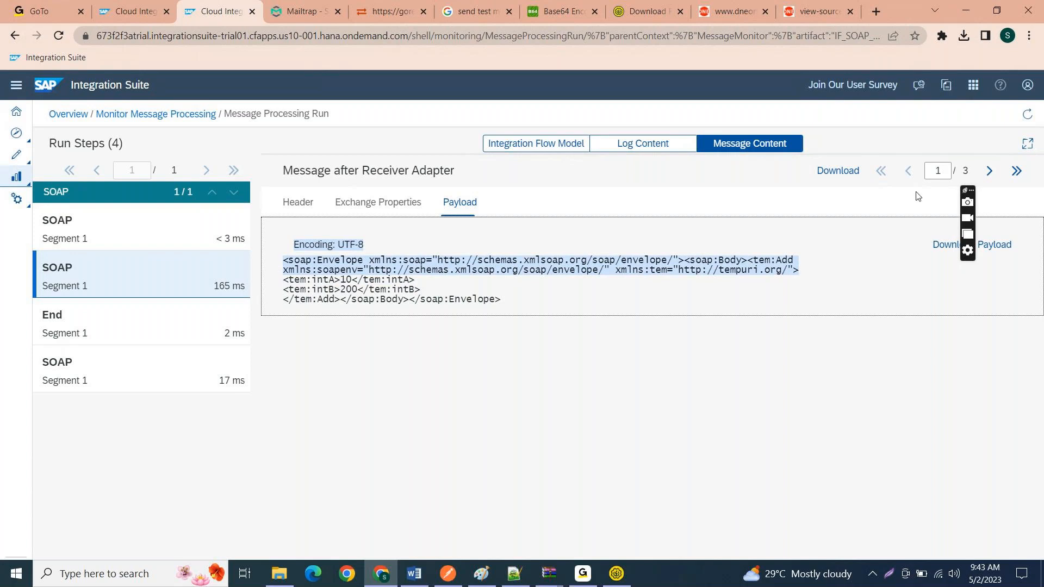
Step: Show the End run step's payload and select the complete tem:Add element
{"action": "left_click", "coordinate": [180, 319]}
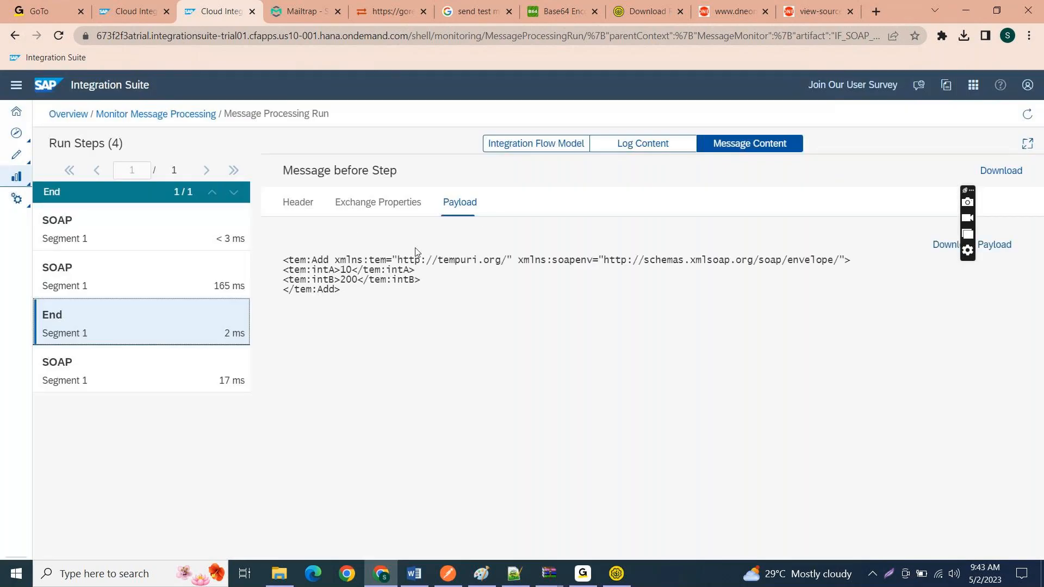
{"action": "left_click", "coordinate": [349, 299]}
{"action": "left_click_drag", "start_coordinate": [349, 300], "coordinate": [282, 265]}
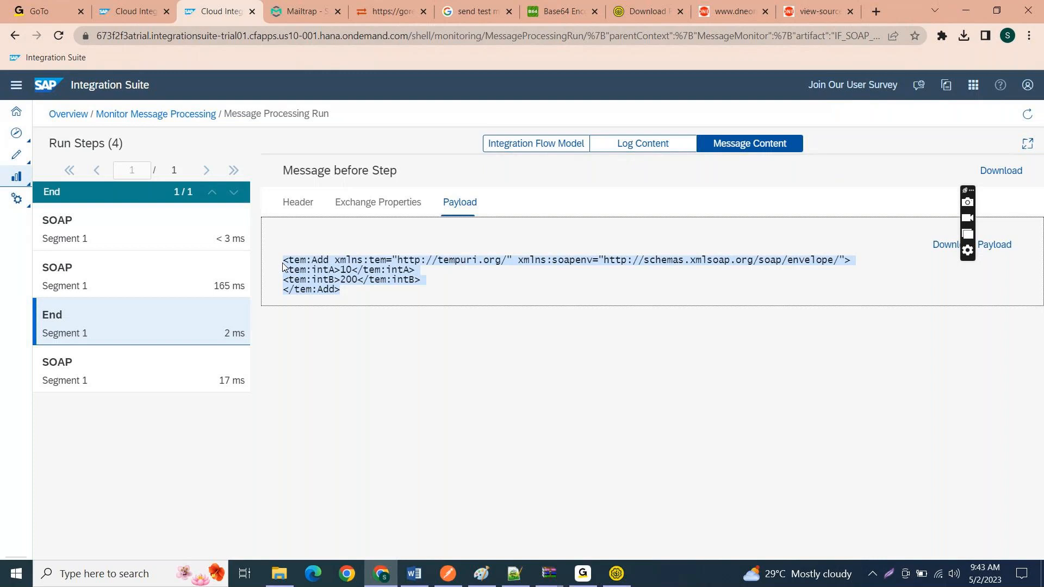
Step: Reopen the 165 ms SOAP run step and highlight the opening soap:Envelope and soap:Body tags in its payload
{"action": "left_click", "coordinate": [86, 296]}
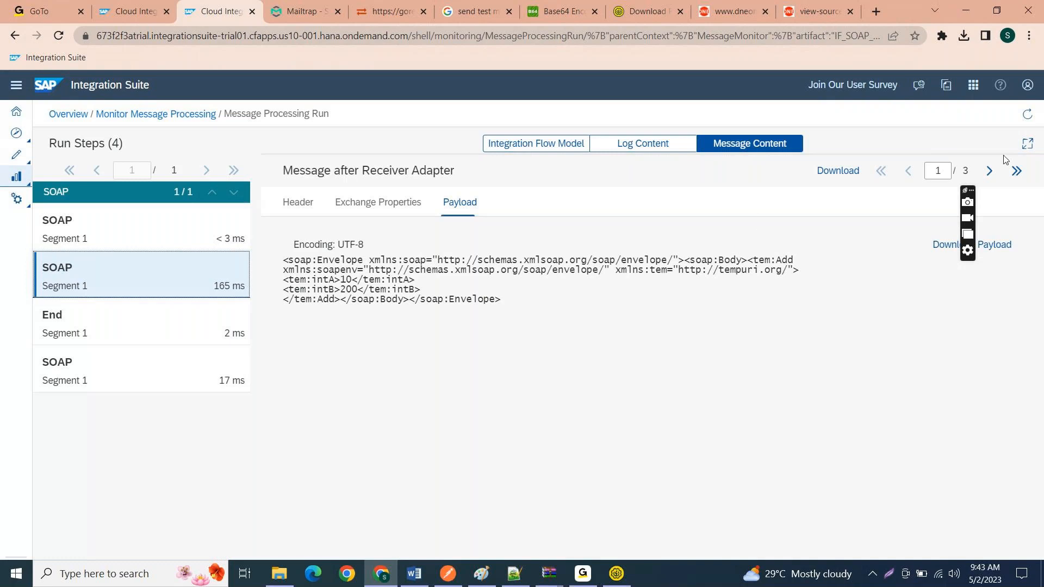
{"action": "left_click_drag", "start_coordinate": [745, 259], "coordinate": [296, 246]}
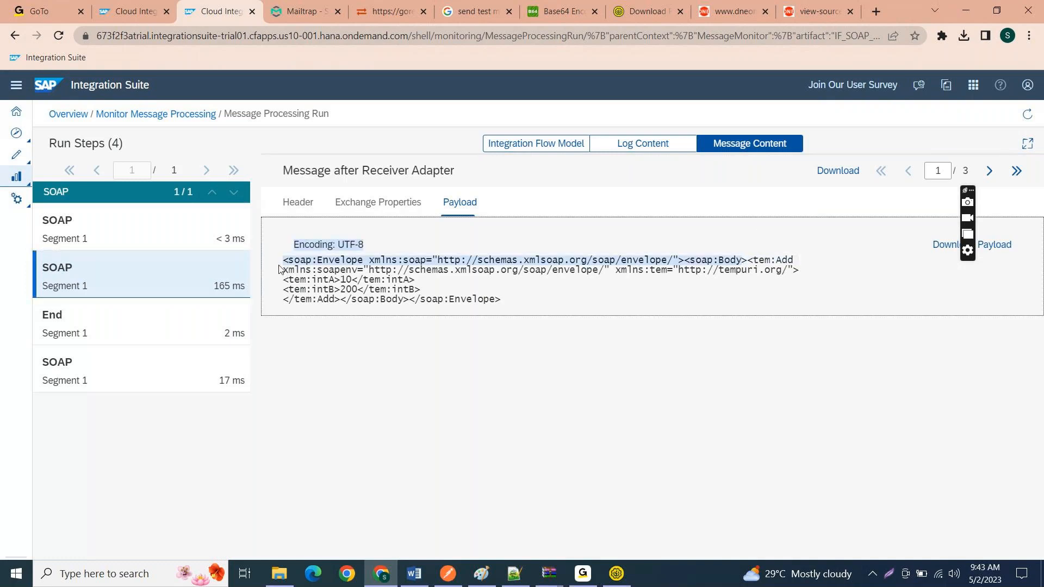
{"action": "left_click", "coordinate": [313, 260]}
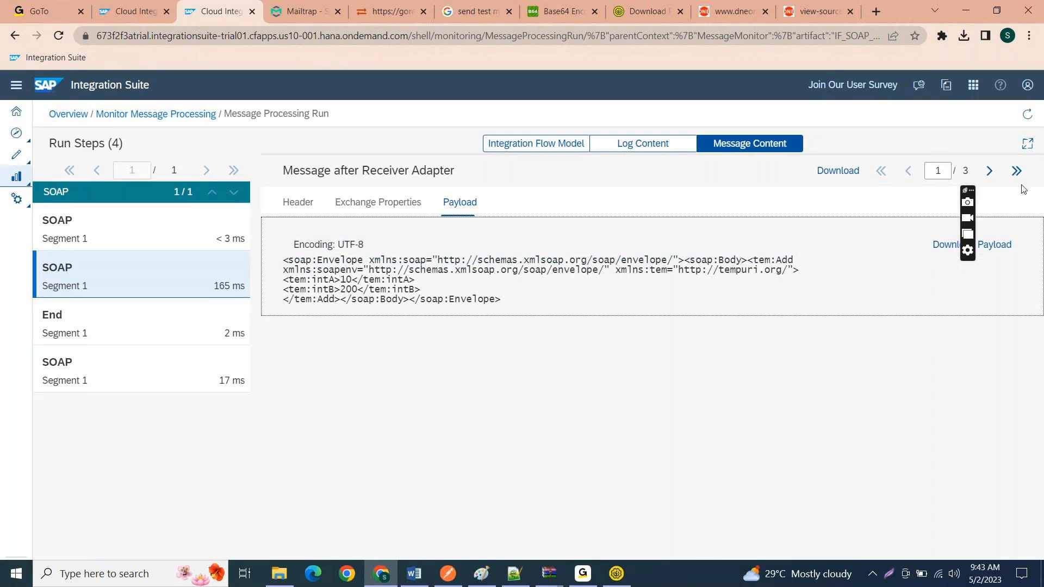
Step: Select the whole AddResponse envelope in the Message before Receiver Adapter payload, and examine the Message before Step payload
{"action": "left_click", "coordinate": [990, 170]}
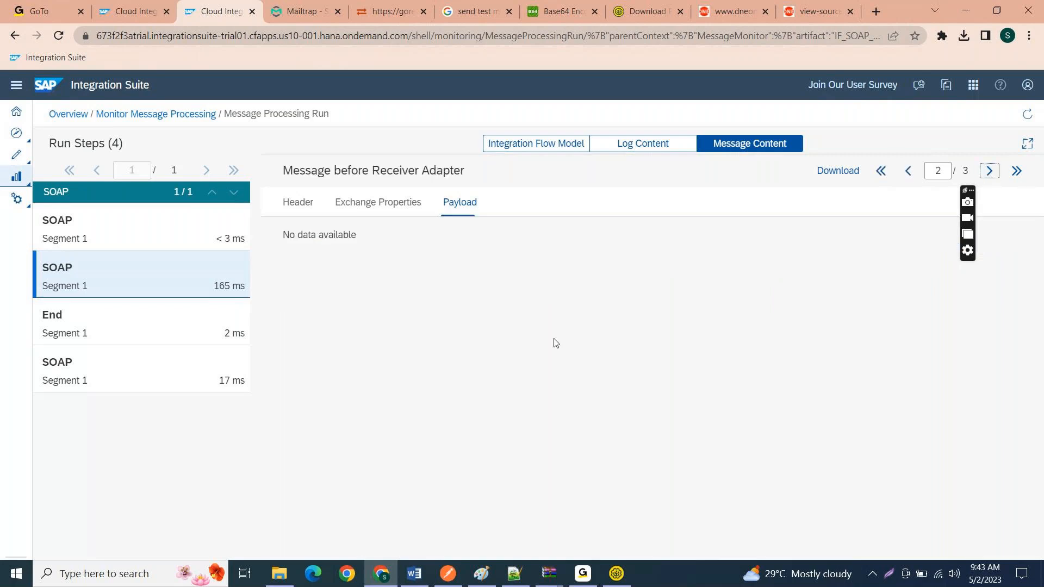
{"action": "left_click_drag", "start_coordinate": [834, 280], "coordinate": [284, 260]}
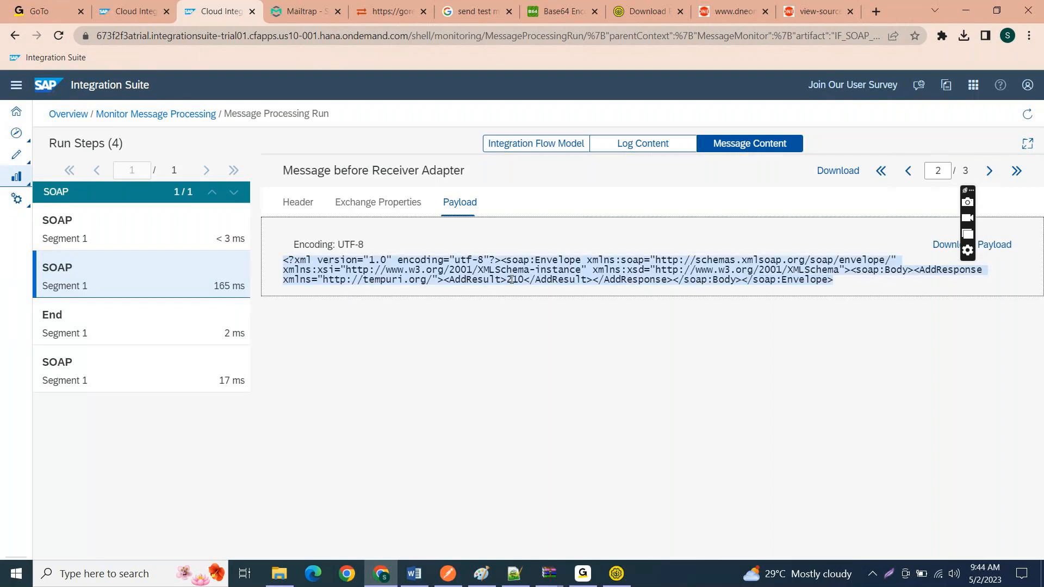
{"action": "left_click", "coordinate": [990, 171]}
{"action": "left_click", "coordinate": [374, 287]}
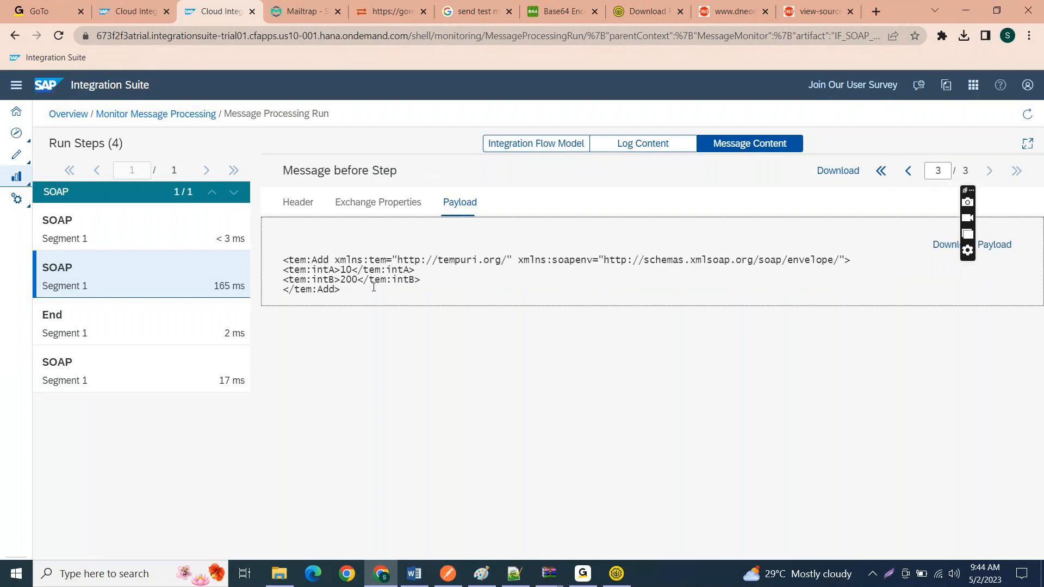
{"action": "left_click_drag", "start_coordinate": [373, 287], "coordinate": [438, 306]}
Step: Switch to SoapUI, open the Multiply operation's Request 1 and copy its entire envelope
{"action": "left_click", "coordinate": [617, 574]}
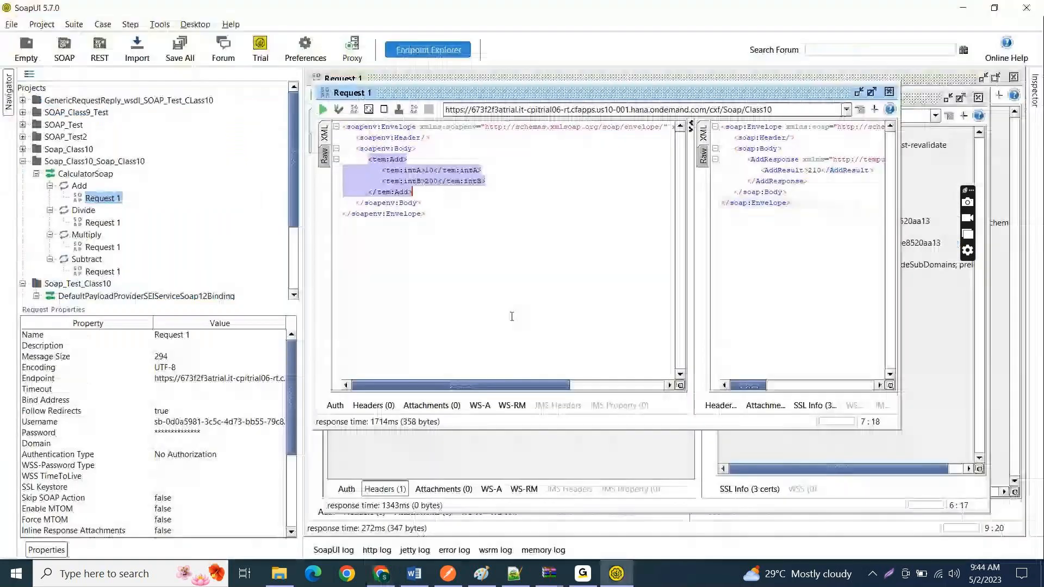
{"action": "left_click", "coordinate": [97, 247]}
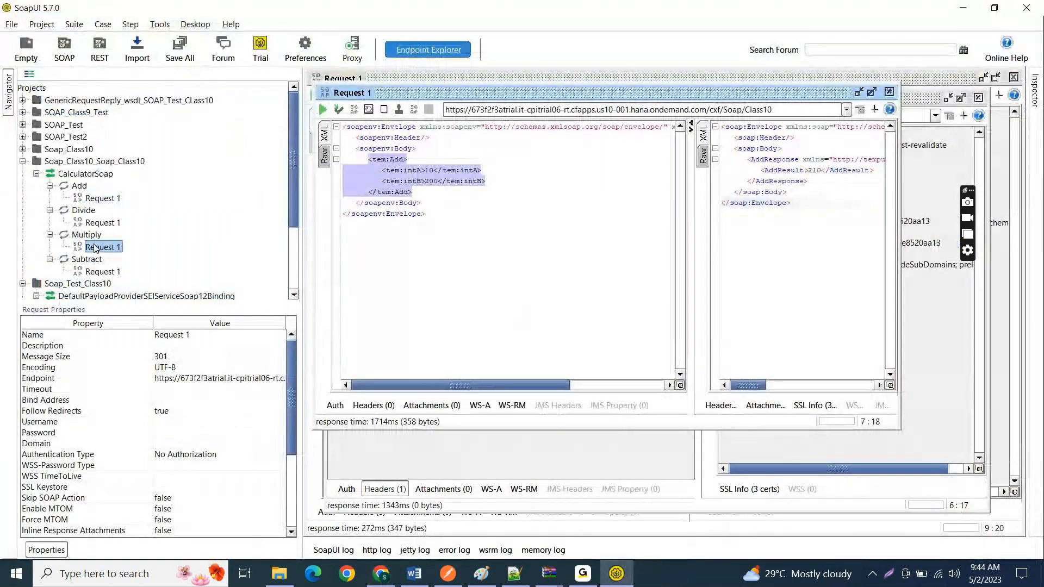
{"action": "double_click", "coordinate": [97, 247]}
{"action": "left_click", "coordinate": [630, 319]}
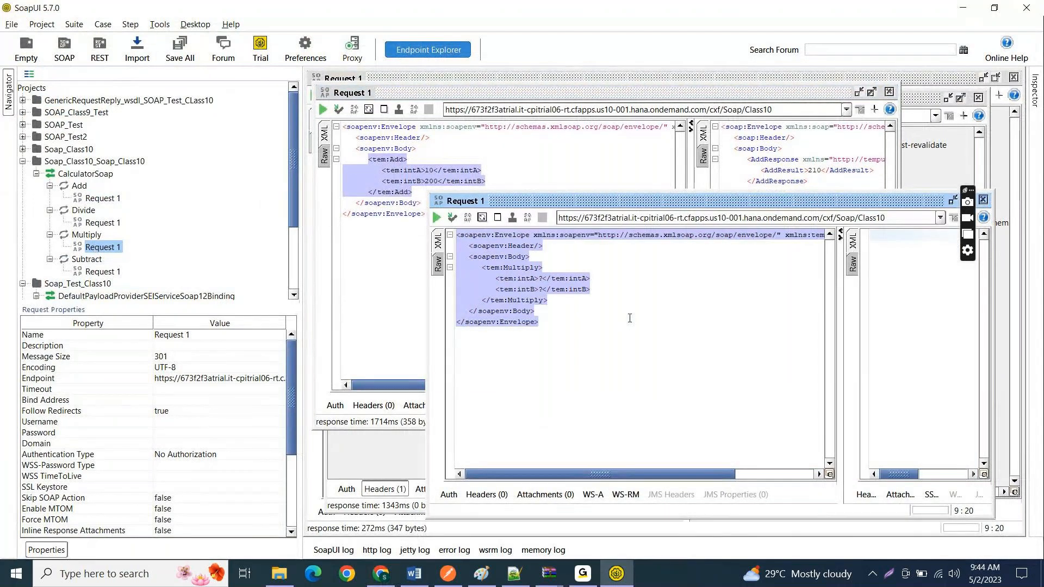
{"action": "key", "text": "alt+Tab"}
{"action": "key", "text": "alt+Tab"}
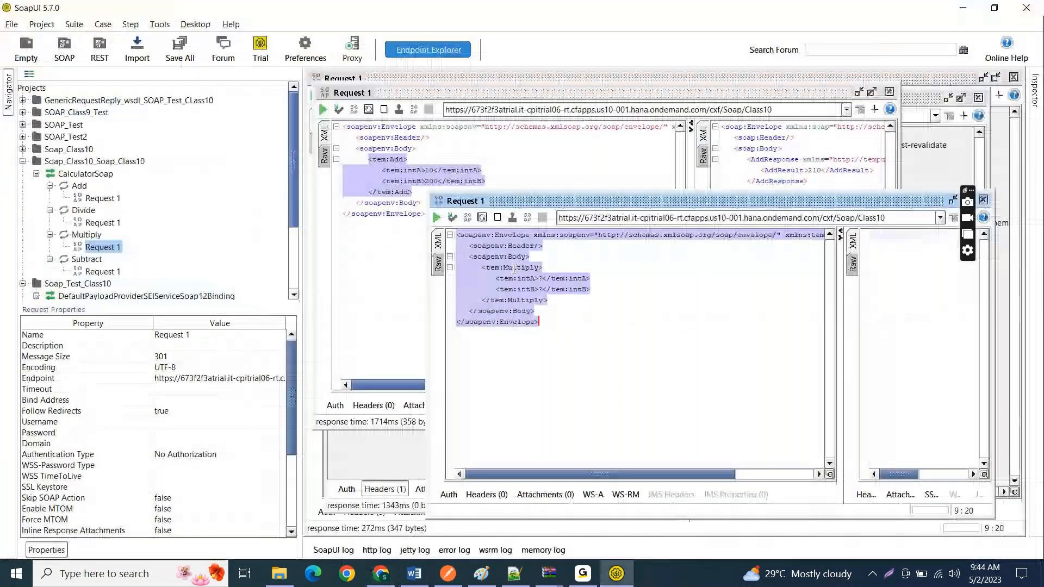
Step: Replace the whole envelope in the Add operation's Request 1 with the copied Multiply envelope
{"action": "left_click", "coordinate": [510, 100]}
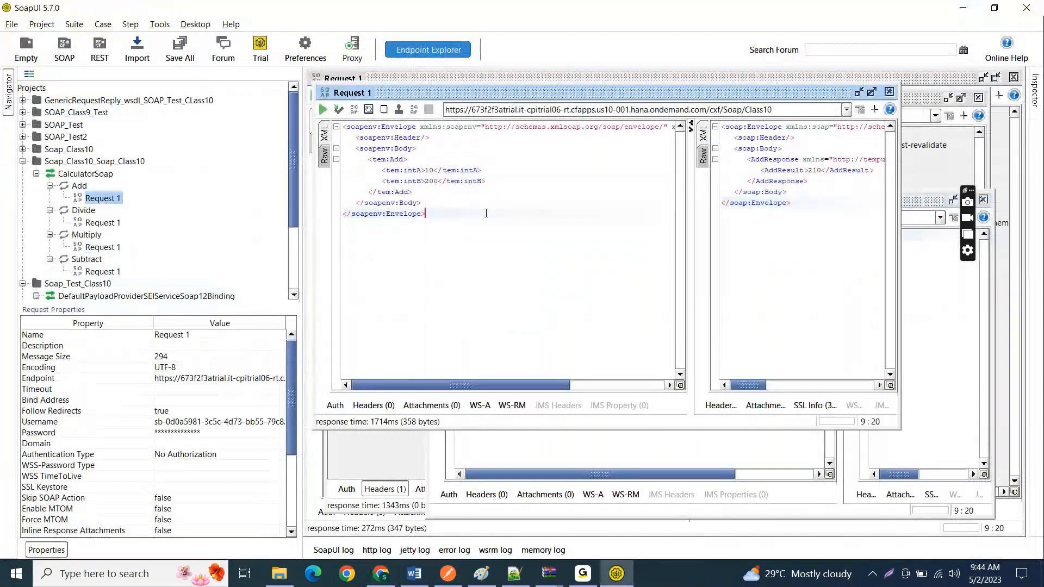
{"action": "key", "text": "ctrl+a"}
{"action": "type", "text": "<soapenv:Envelope xmlns:soapenv=\"http://schemas.xmlsoap.org/soap/envelope/\" xmlns:tem=\"http://tempuri.org/\">    <soapenv:Header/>    <soapenv:Body>       <tem:Multiply>          <tem:intA>?</tem:intA>          <tem:intB>?</tem:intB>       </tem:Multiply>    </soapenv:Body> </soapenv:Envelope>"}
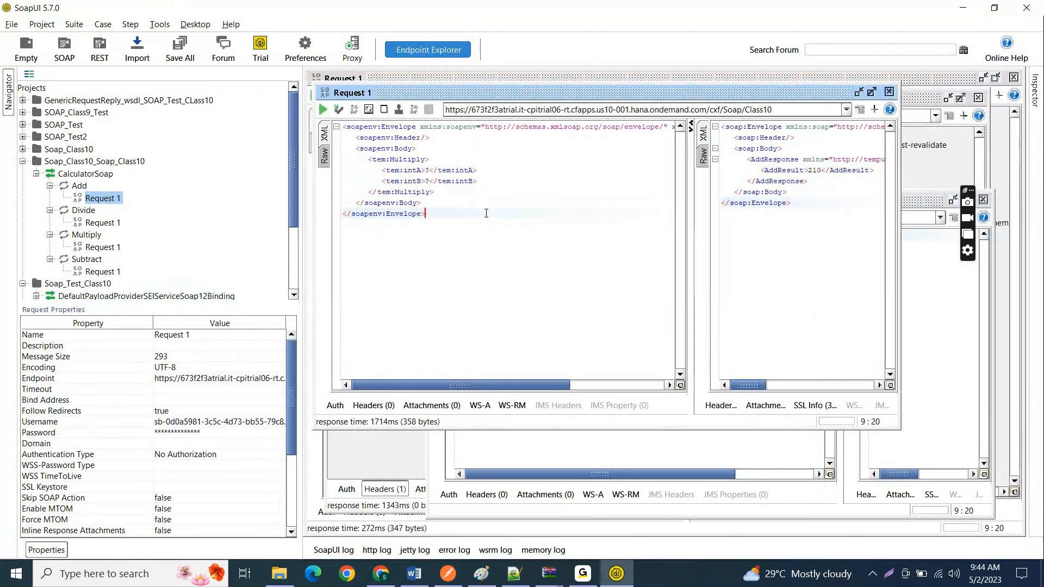
Step: Set both intA and intB to 10 in the tem:Multiply element and submit the request
{"action": "left_click", "coordinate": [430, 170]}
{"action": "type", "text": "10"}
{"action": "key", "text": "Down"}
{"action": "key", "text": "BackSpace"}
{"action": "type", "text": "10"}
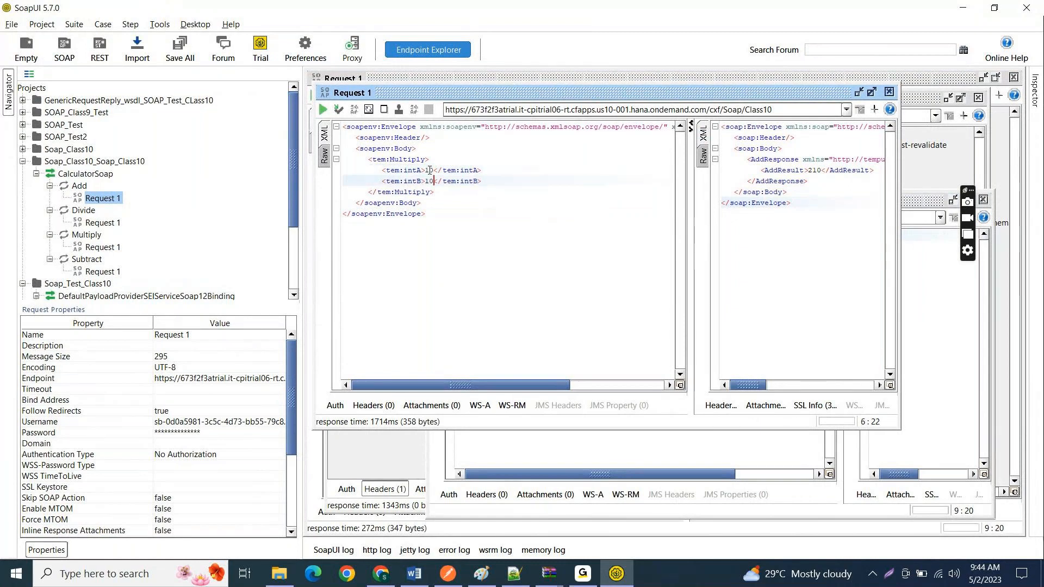
{"action": "left_click", "coordinate": [323, 110]}
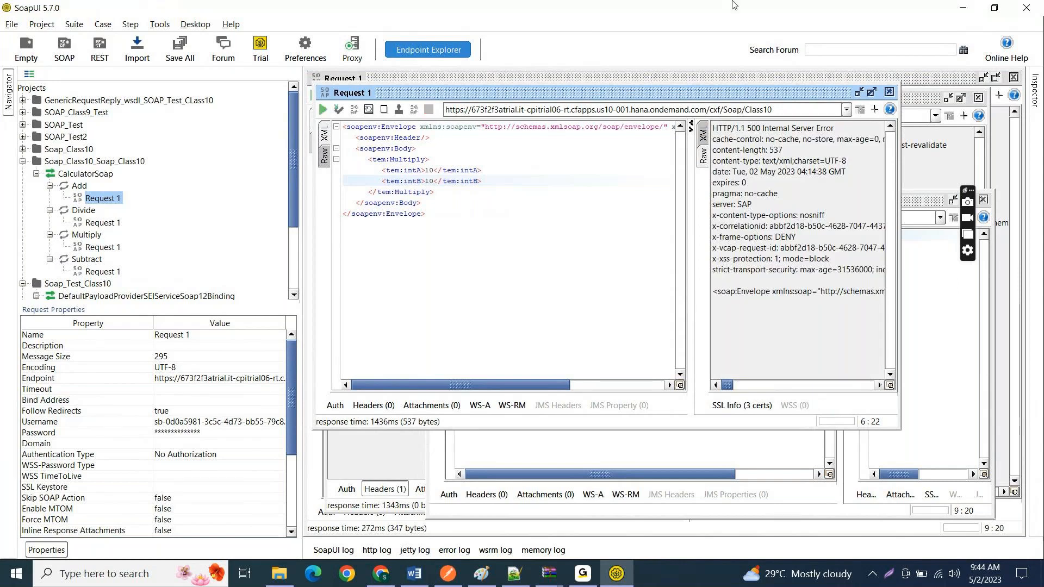
Step: Switch to Integration Suite in Chrome, return to Monitor Message Processing and open the newest IF_SOAP_To_SOAP_Class10 message
{"action": "left_click", "coordinate": [963, 7]}
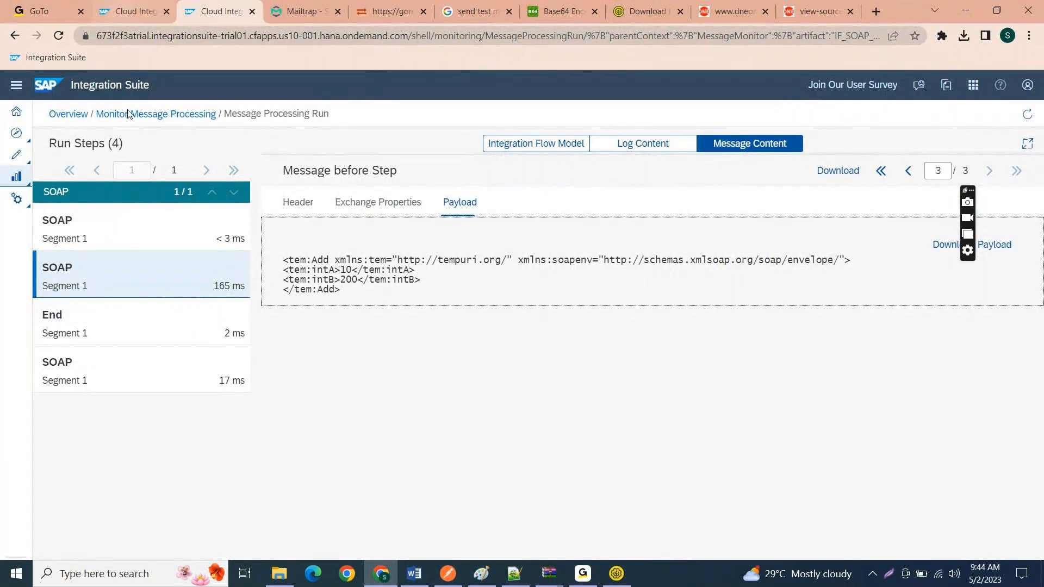
{"action": "left_click", "coordinate": [156, 114]}
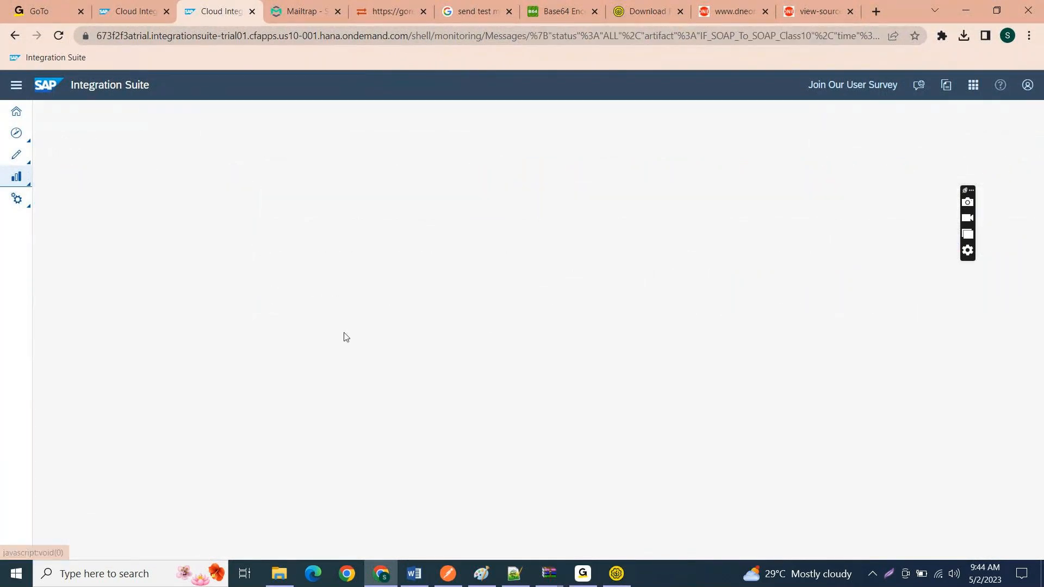
{"action": "left_click", "coordinate": [269, 314]}
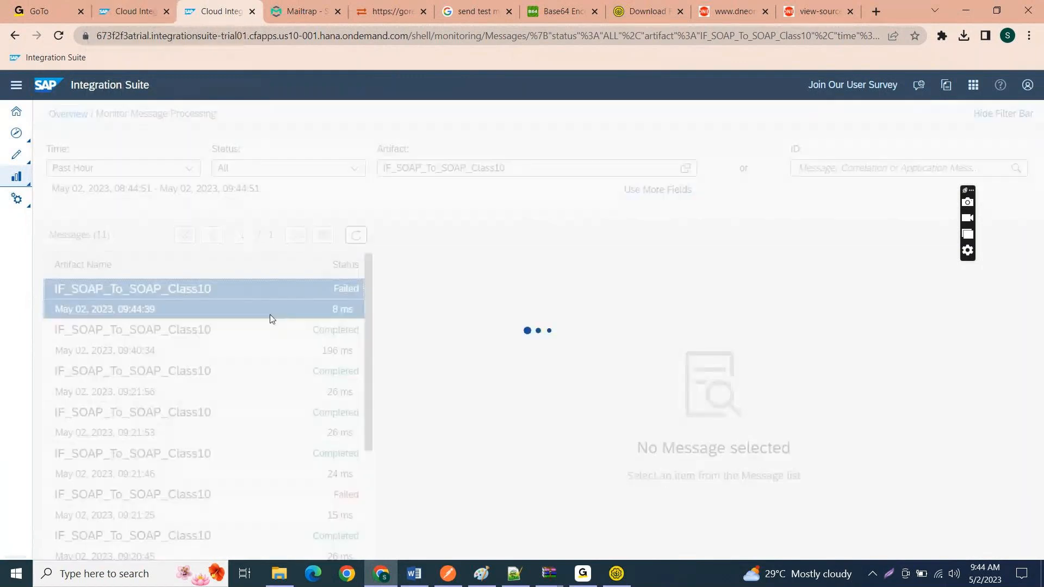
Step: Show the receiver SOAP channel's connection details in the IF_SOAP_To_SOAP_Class10 flow and highlight the Add operation name
{"action": "left_click", "coordinate": [153, 11]}
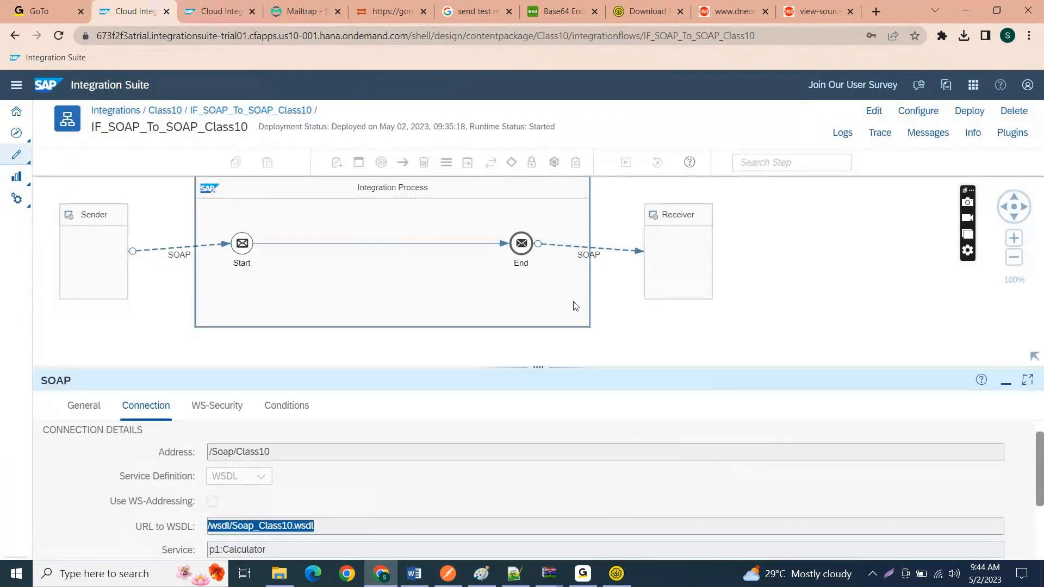
{"action": "left_click", "coordinate": [600, 251]}
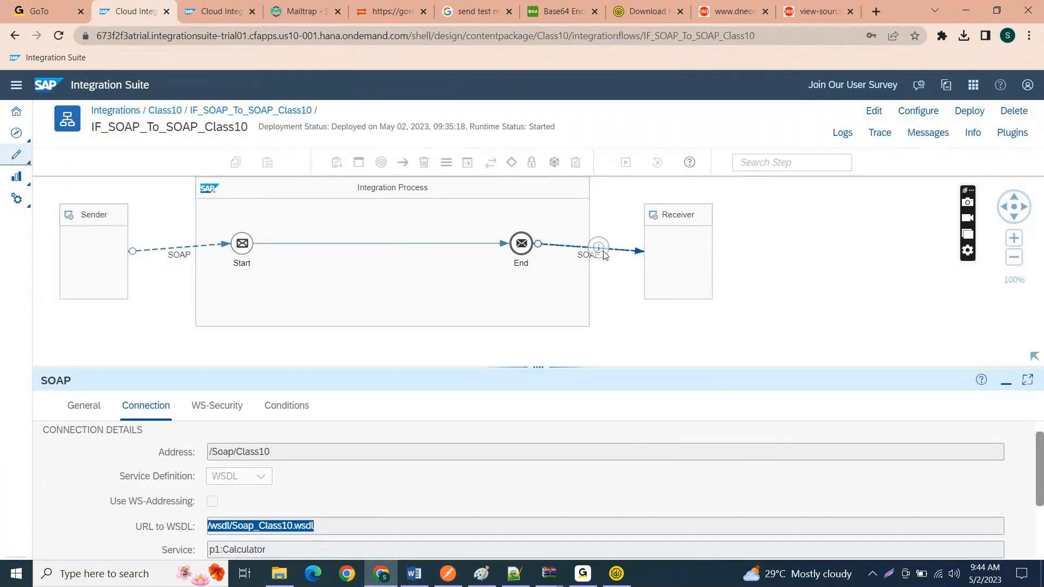
{"action": "left_click", "coordinate": [135, 412]}
{"action": "scroll", "coordinate": [283, 527], "scroll_direction": "down", "scroll_amount": 1}
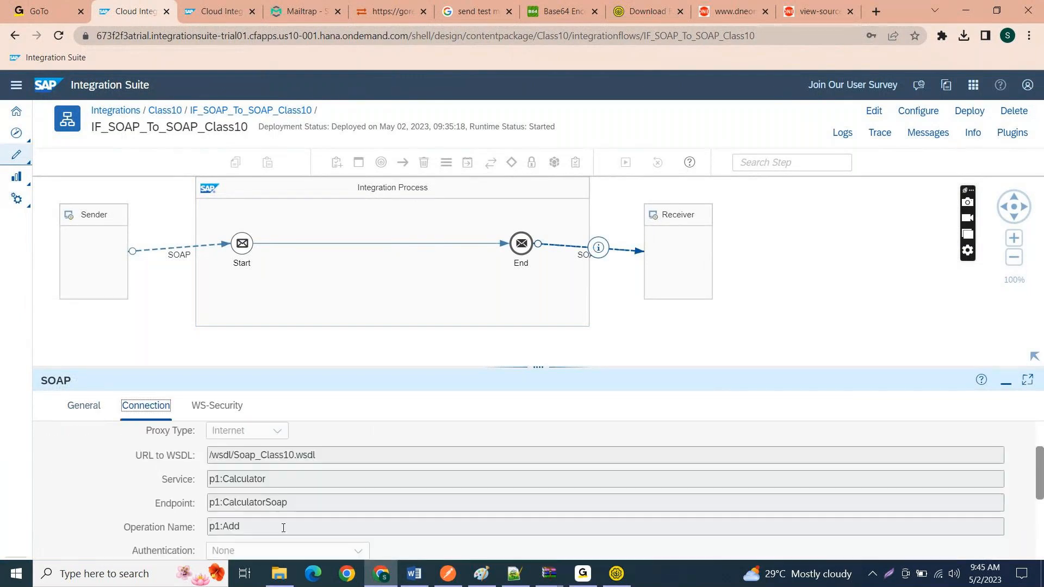
{"action": "left_click_drag", "start_coordinate": [284, 528], "coordinate": [219, 527]}
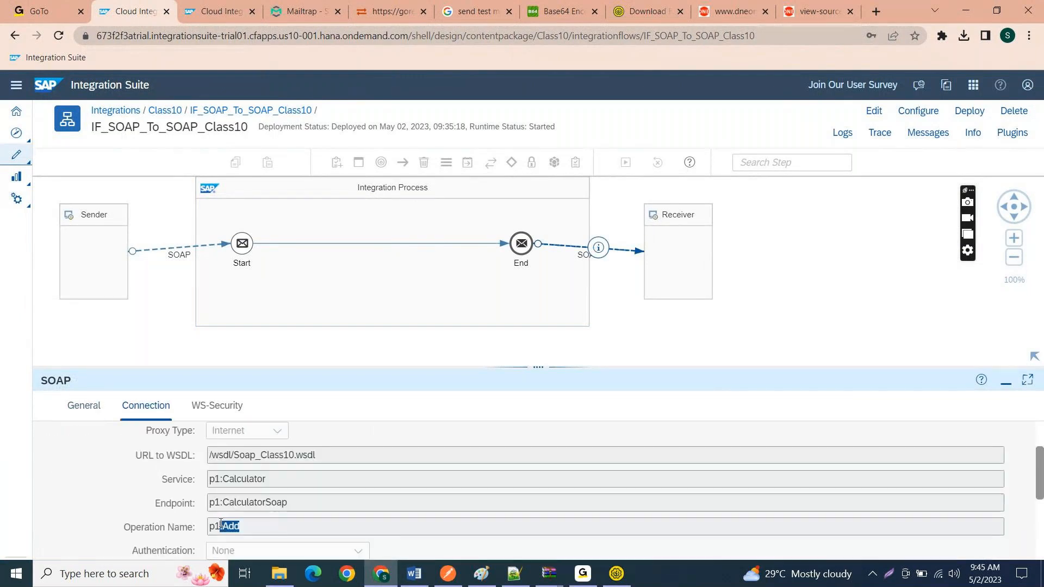
Step: Return to the message monitor and highlight the expected Add element in the failed message's error details
{"action": "left_click", "coordinate": [242, 5]}
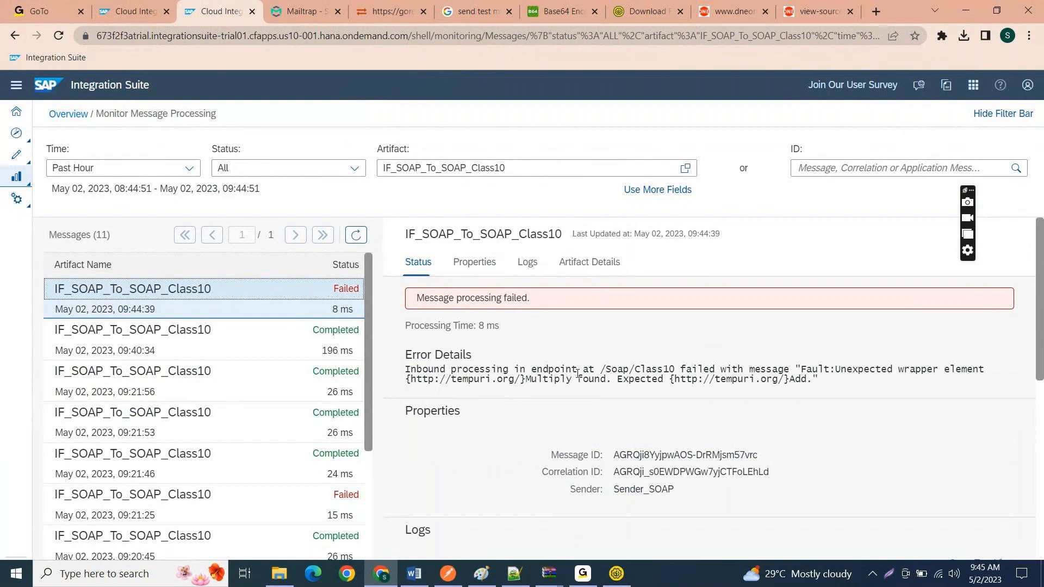
{"action": "left_click", "coordinate": [794, 378]}
{"action": "left_click_drag", "start_coordinate": [794, 379], "coordinate": [809, 379]}
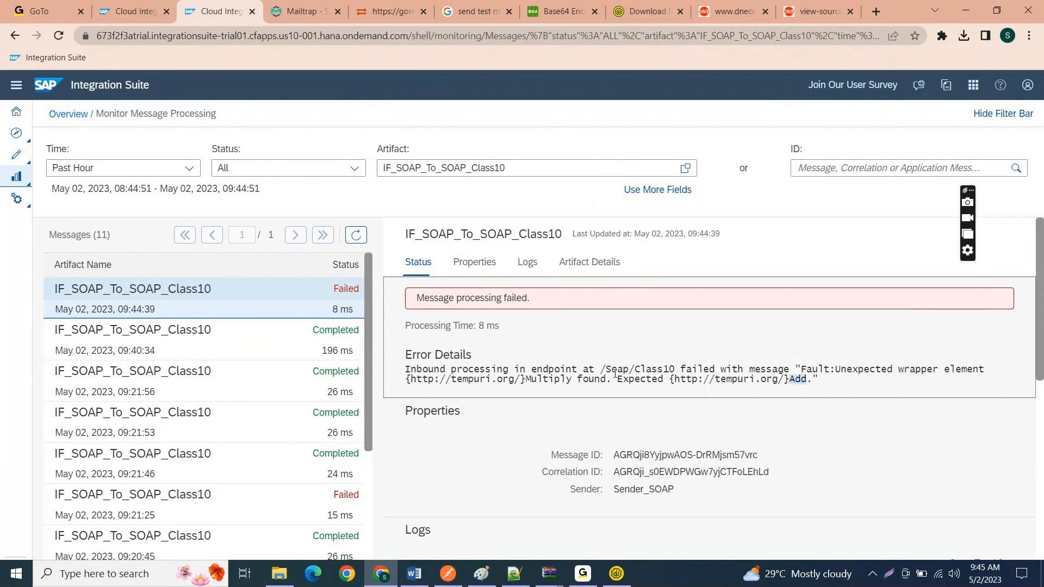
{"action": "left_click_drag", "start_coordinate": [613, 374], "coordinate": [836, 393]}
{"action": "left_click", "coordinate": [829, 388]}
Step: Switch to SoapUI to check the submitted Multiply request and return to the IF_SOAP_To_SOAP_Class10 flow in Chrome
{"action": "left_click", "coordinate": [612, 583]}
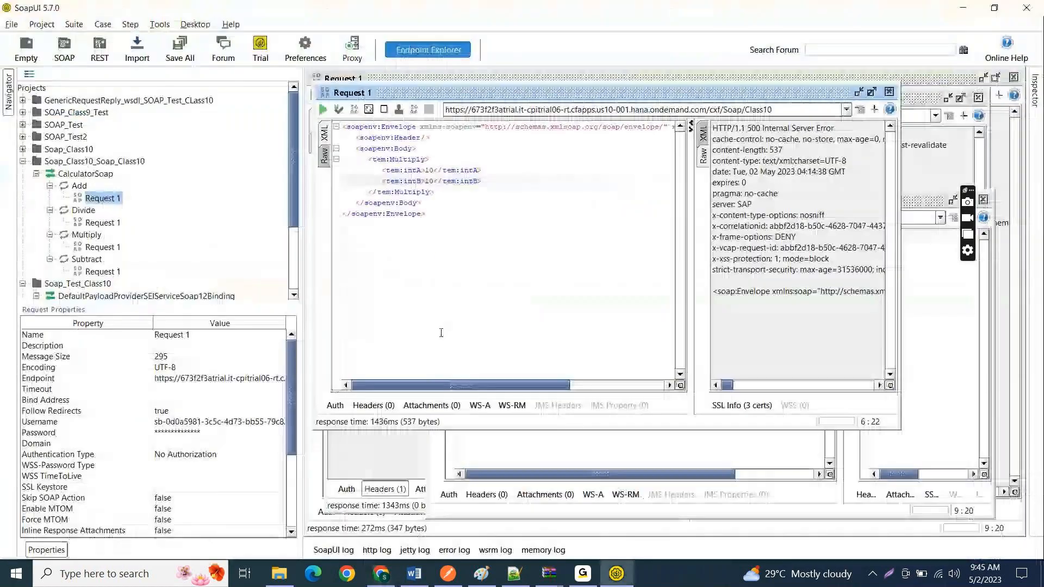
{"action": "left_click", "coordinate": [442, 331]}
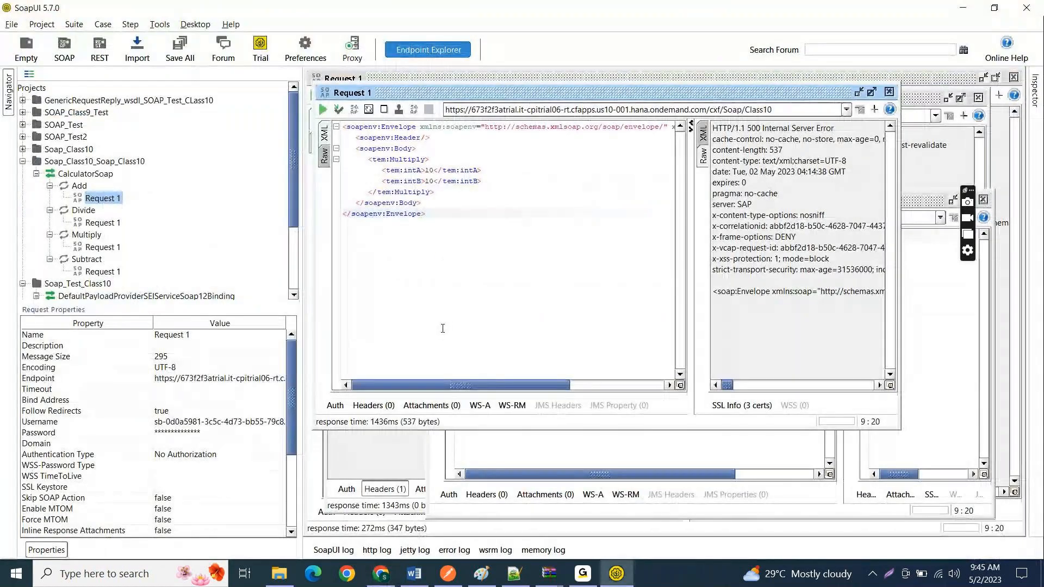
{"action": "left_click", "coordinate": [965, 7]}
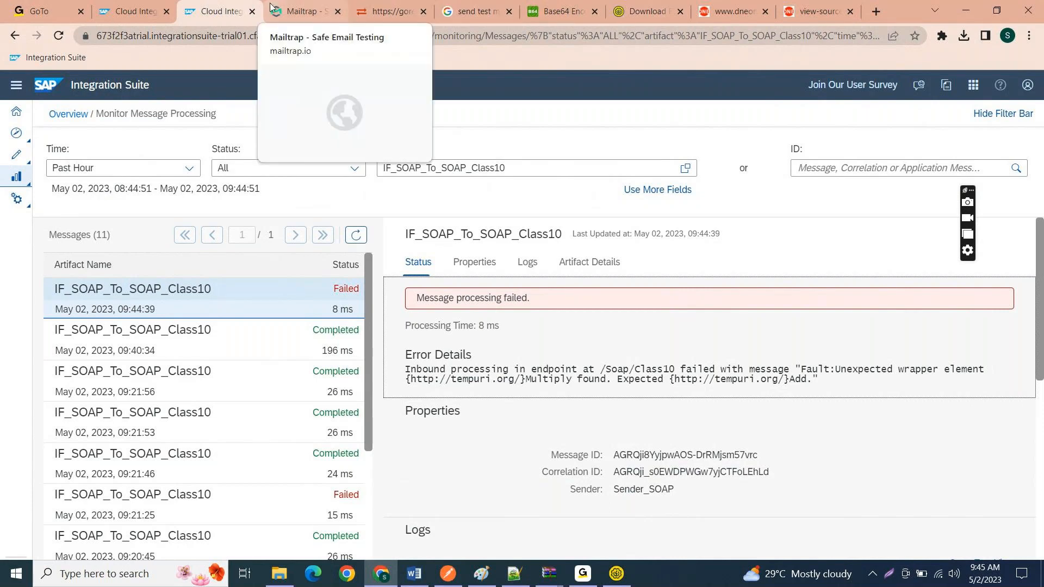
{"action": "left_click", "coordinate": [124, 7]}
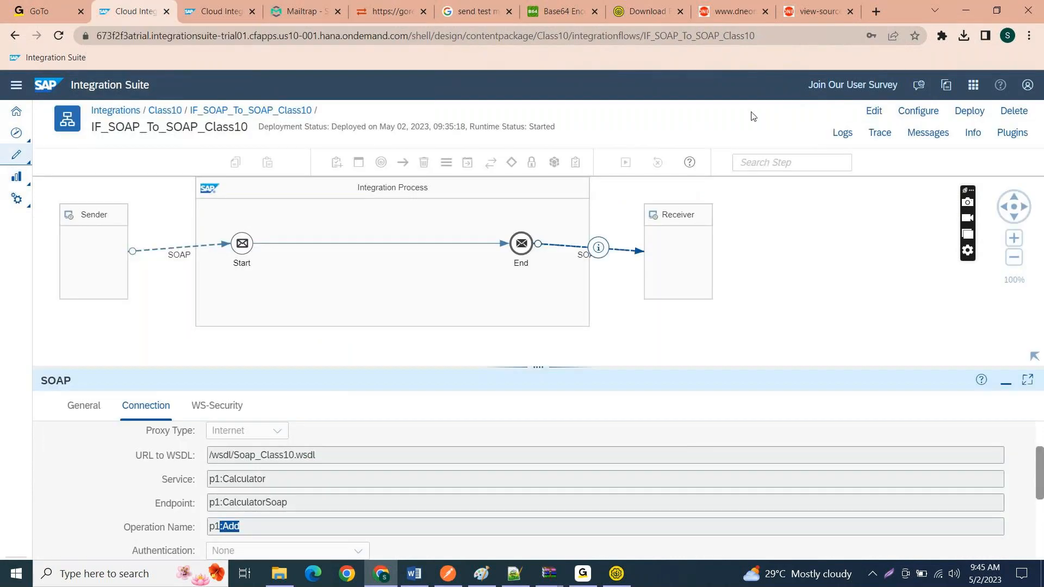
{"action": "left_click", "coordinate": [753, 117]}
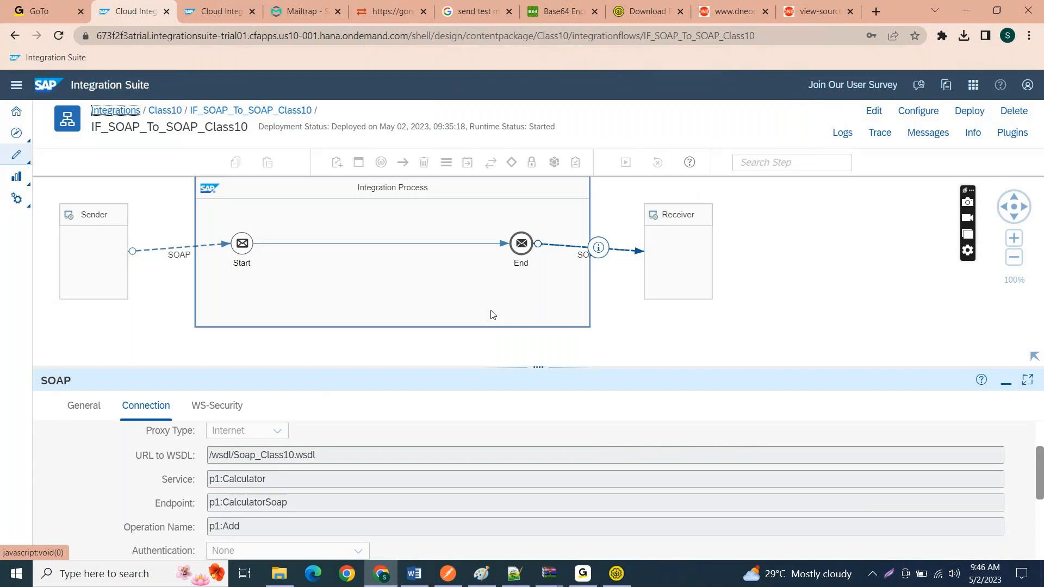
{"action": "key", "text": "alt+Tab"}
{"action": "key", "text": "alt+Tab"}
{"action": "key", "text": "alt+Tab"}
{"action": "key", "text": "alt+Tab"}
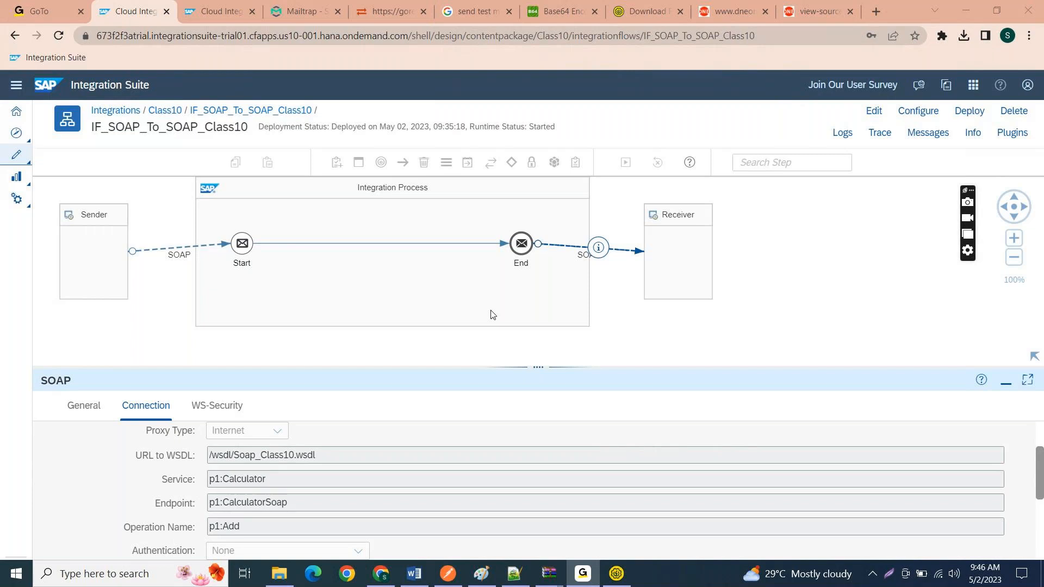
{"action": "key", "text": "alt+Tab"}
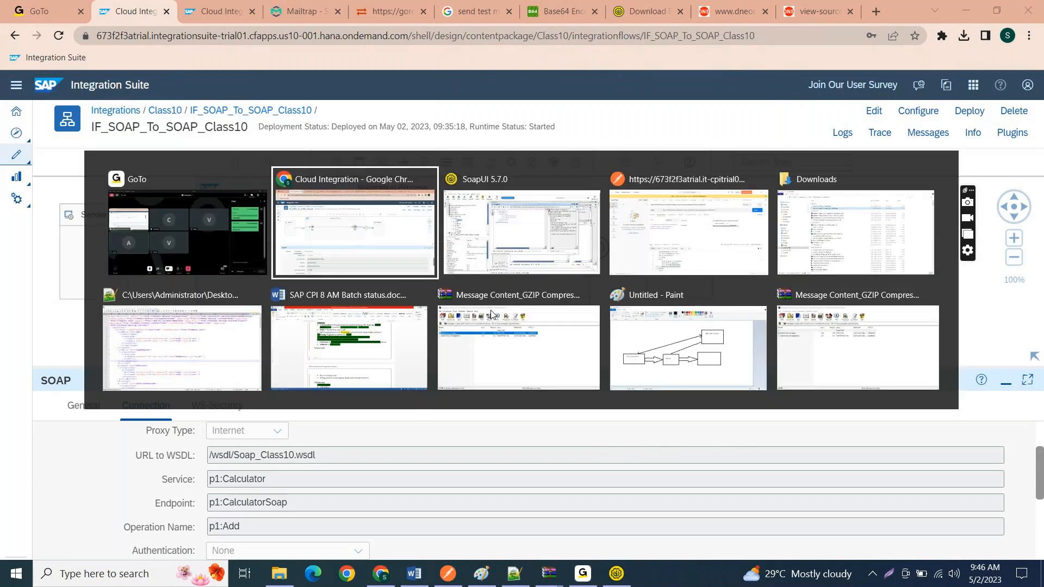
Step: Put the flow in edit mode and set the receiver SOAP channel's WS-Security configuration to Based on Policies in WSDL
{"action": "left_click", "coordinate": [190, 407]}
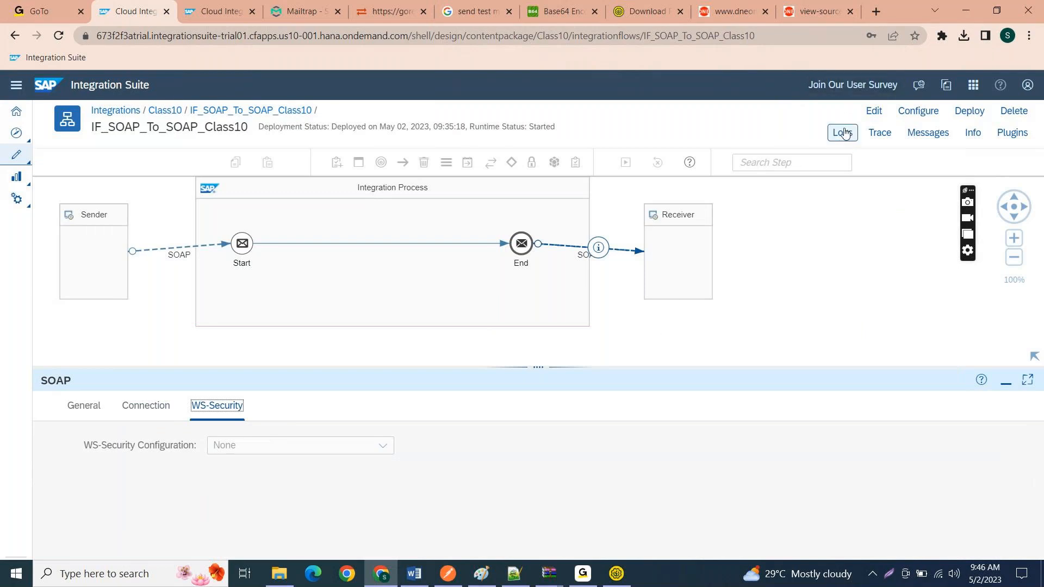
{"action": "left_click", "coordinate": [874, 112]}
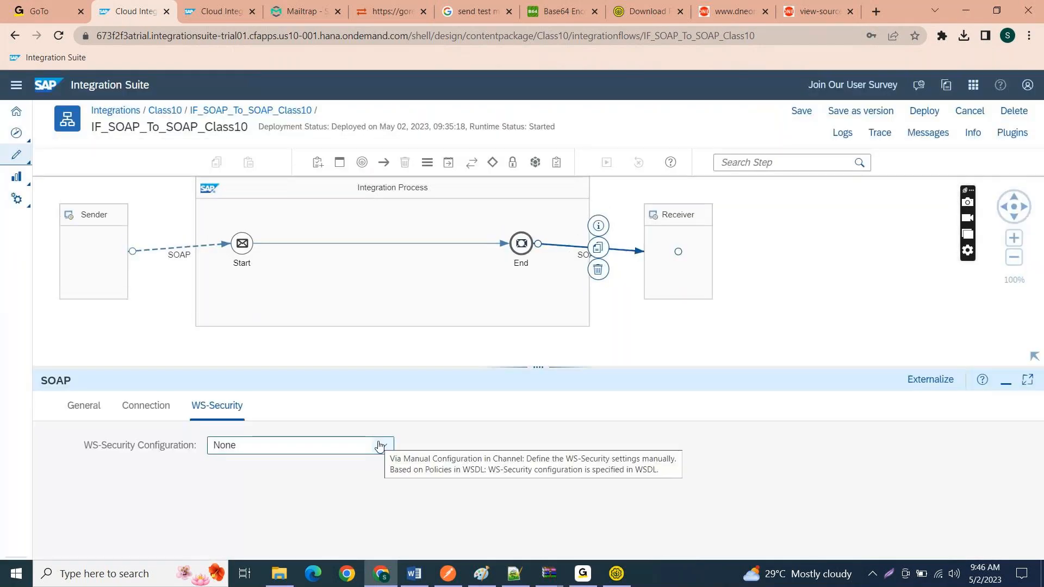
{"action": "left_click", "coordinate": [380, 449]}
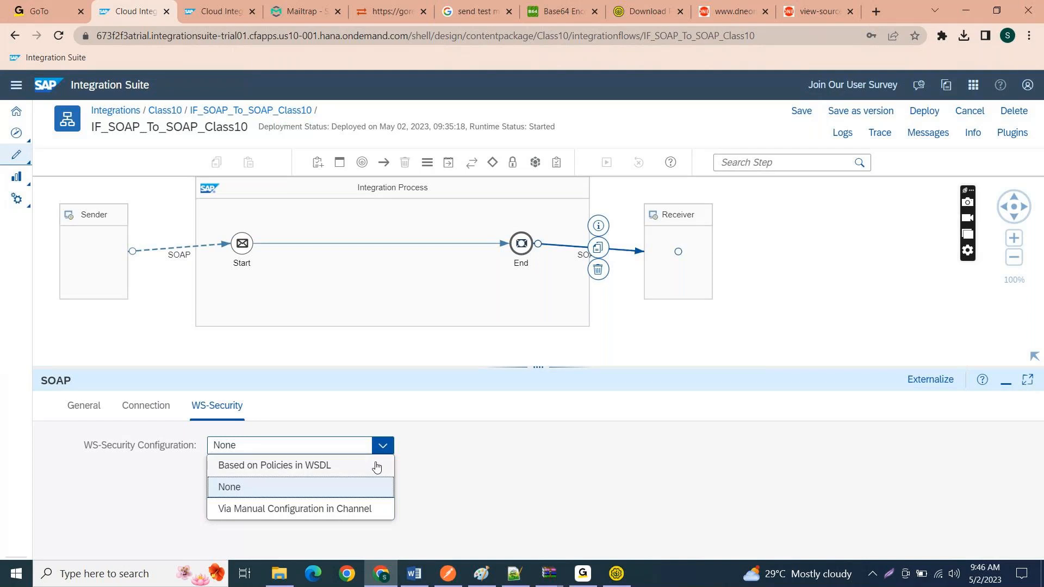
{"action": "left_click", "coordinate": [376, 466]}
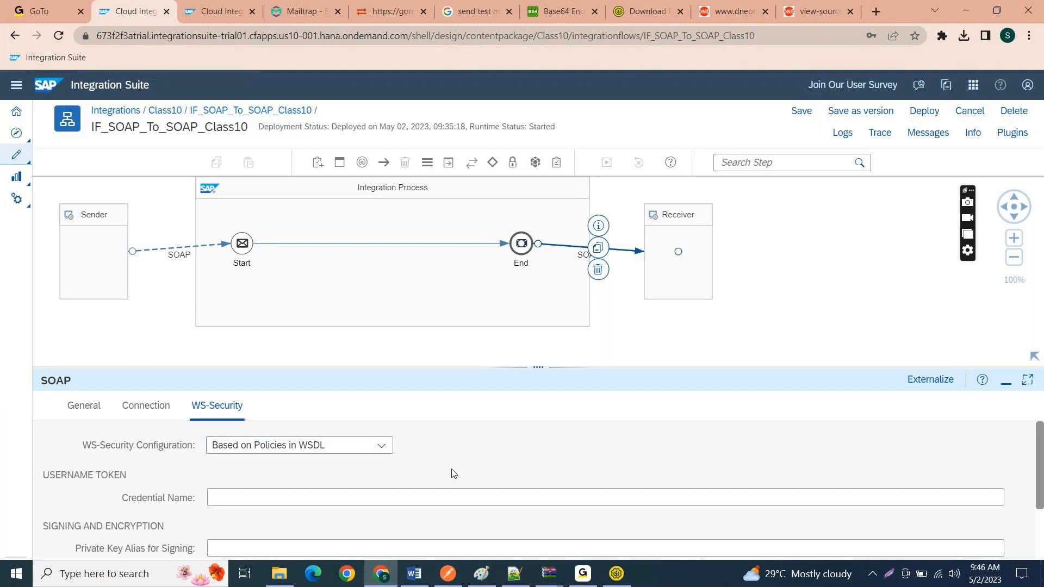
Step: Examine the Username Token and Signing and Encryption settings of the receiver channel's policy-based WS-Security configuration
{"action": "scroll", "coordinate": [454, 473], "scroll_direction": "down", "scroll_amount": 1}
{"action": "scroll", "coordinate": [452, 472], "scroll_direction": "down", "scroll_amount": 1}
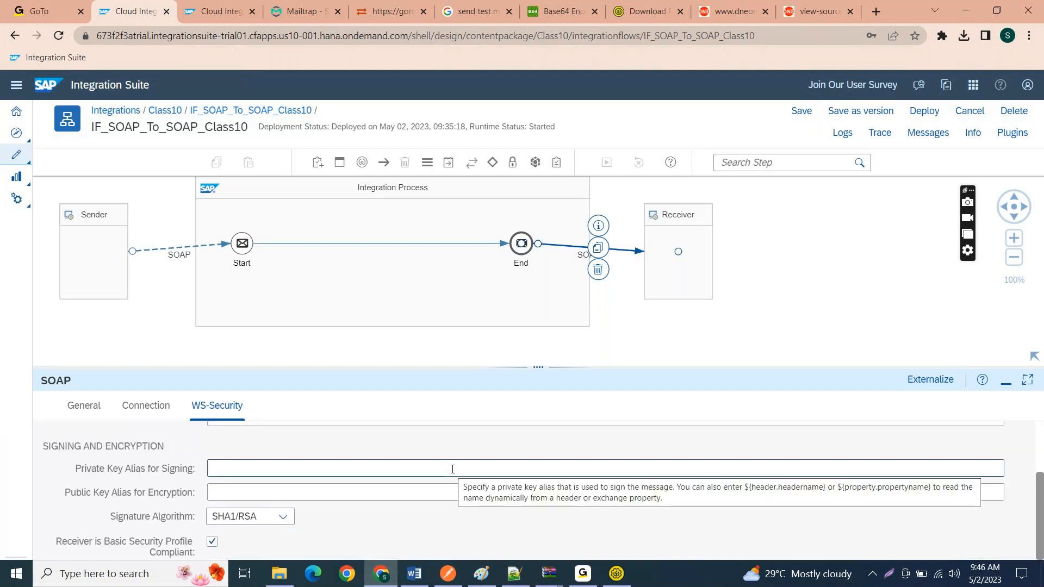
{"action": "scroll", "coordinate": [452, 469], "scroll_direction": "up", "scroll_amount": 2}
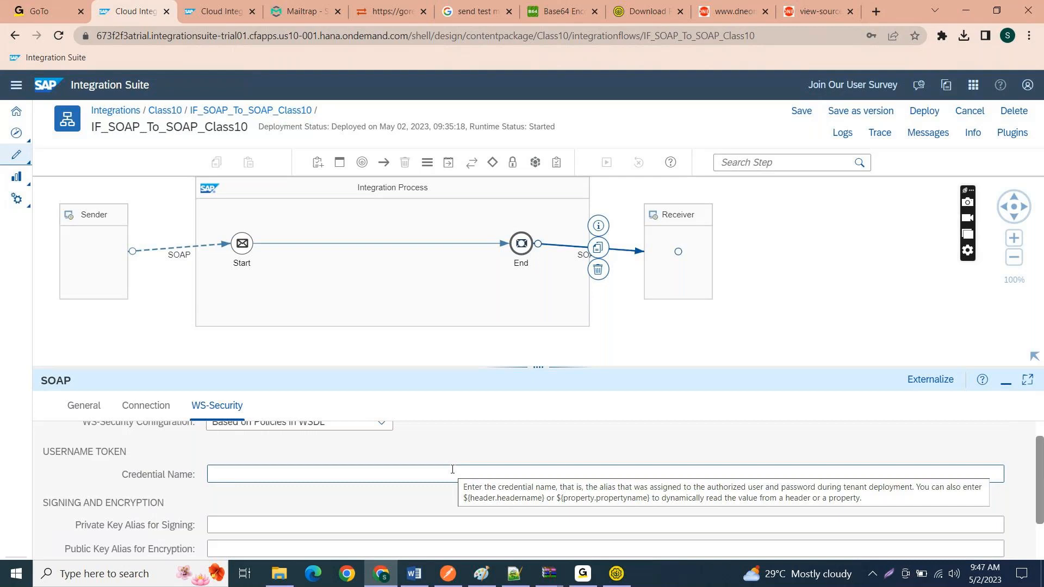
{"action": "scroll", "coordinate": [450, 509], "scroll_direction": "down", "scroll_amount": 1}
{"action": "scroll", "coordinate": [450, 510], "scroll_direction": "down", "scroll_amount": 1}
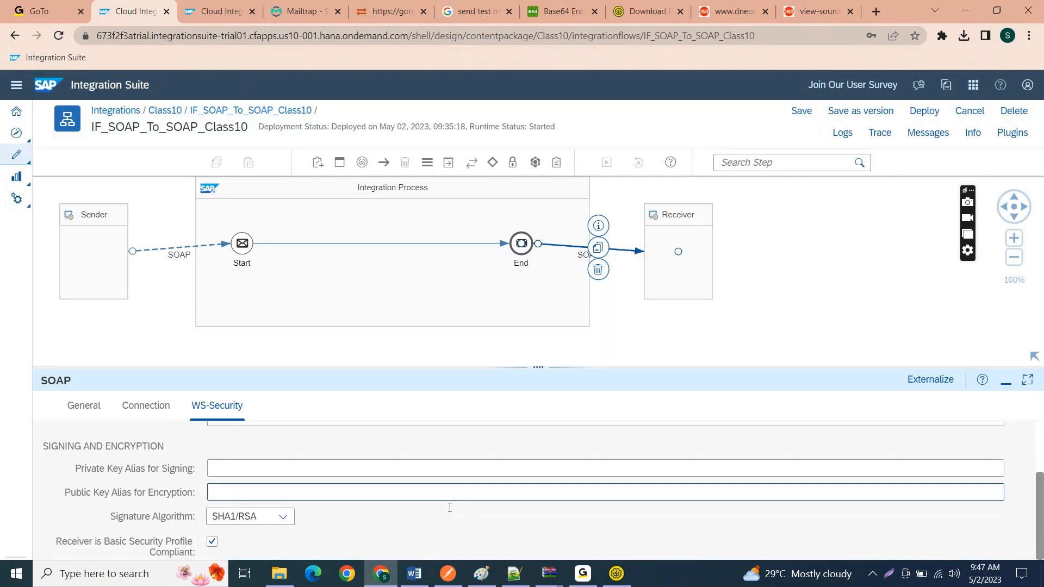
{"action": "scroll", "coordinate": [449, 511], "scroll_direction": "up", "scroll_amount": 3}
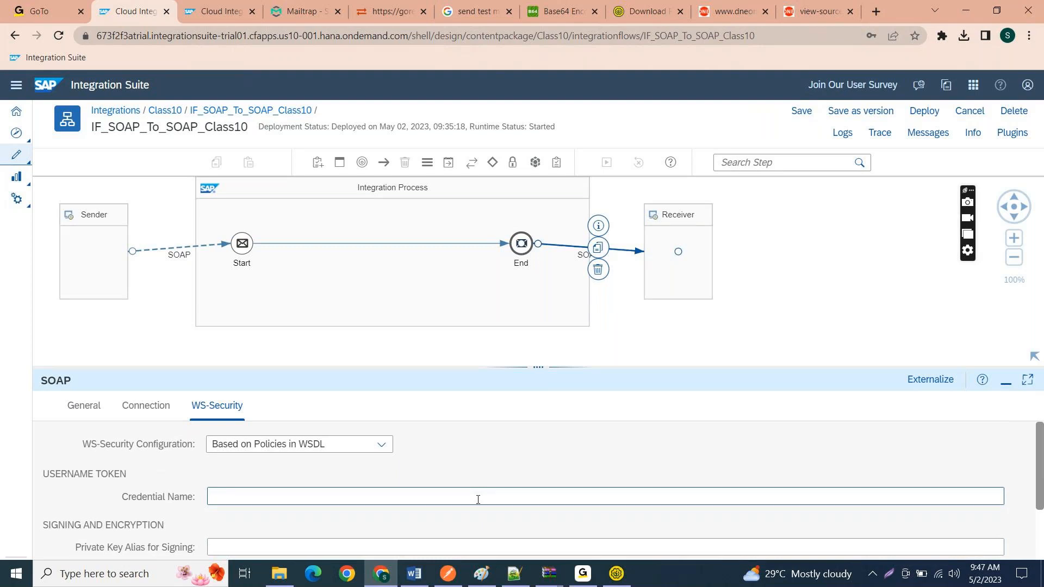
{"action": "scroll", "coordinate": [478, 499], "scroll_direction": "down", "scroll_amount": 2}
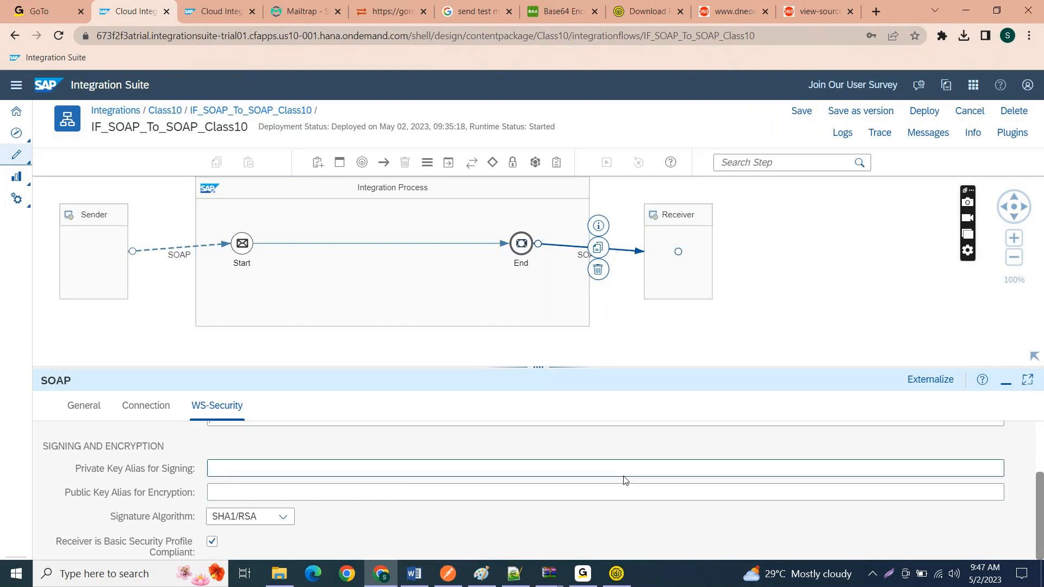
{"action": "scroll", "coordinate": [624, 479], "scroll_direction": "up", "scroll_amount": 3}
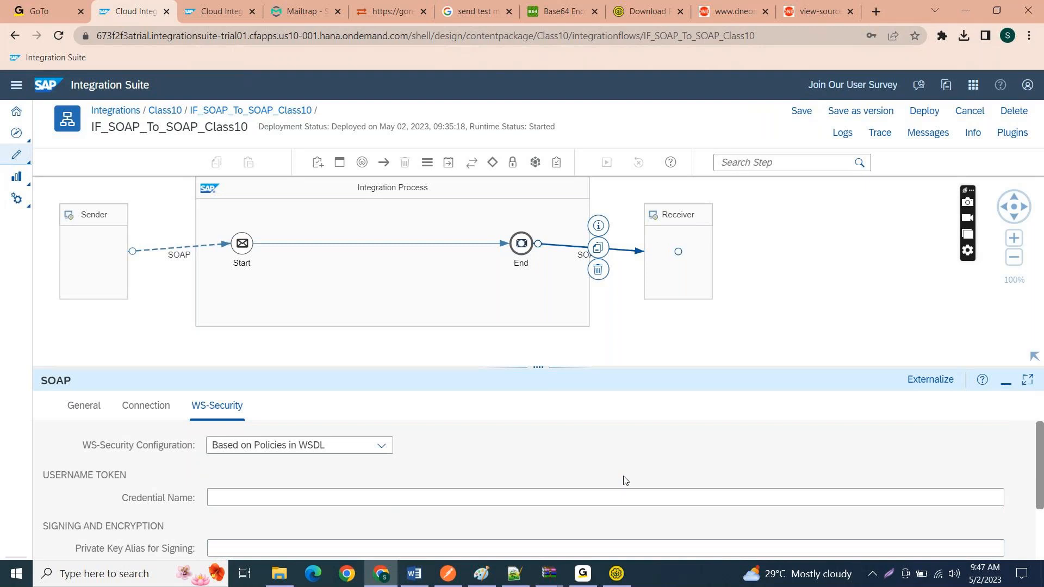
Step: Set the WS-Security configuration to Via Manual Configuration in Channel and look through the WS-Security type options
{"action": "left_click", "coordinate": [275, 450]}
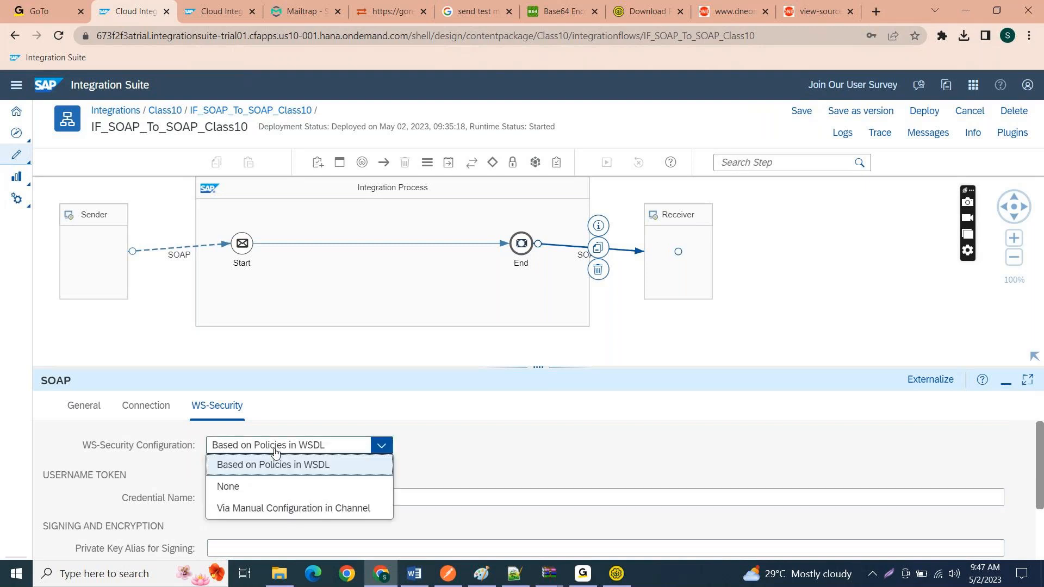
{"action": "left_click", "coordinate": [294, 507]}
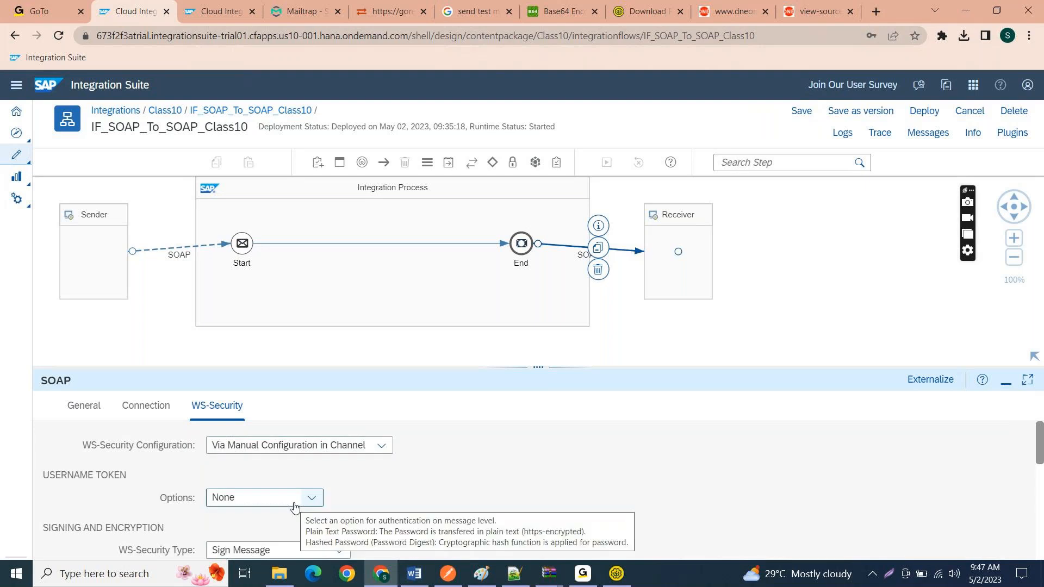
{"action": "scroll", "coordinate": [294, 508], "scroll_direction": "down", "scroll_amount": 2}
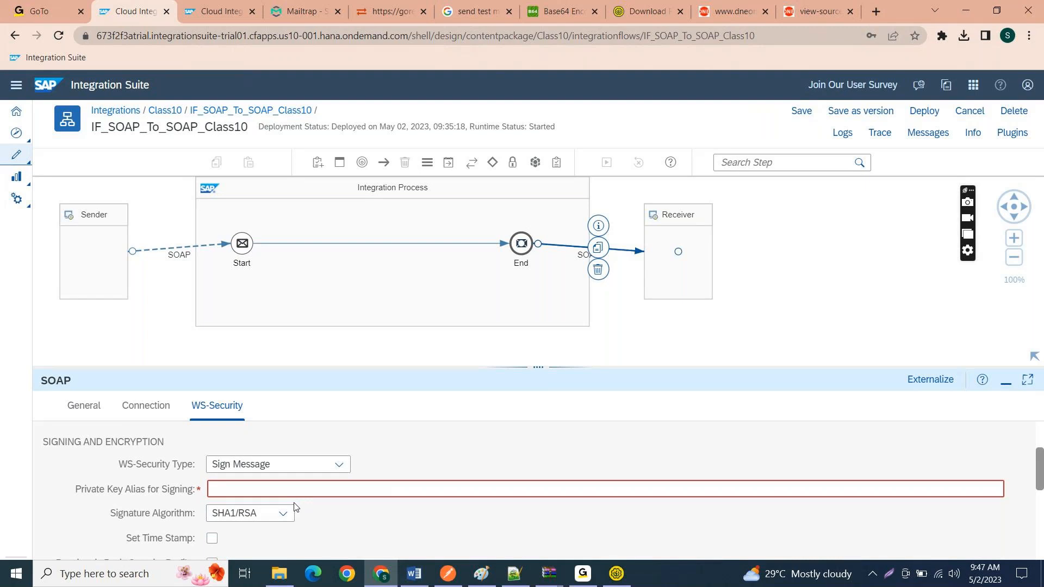
{"action": "left_click", "coordinate": [326, 471]}
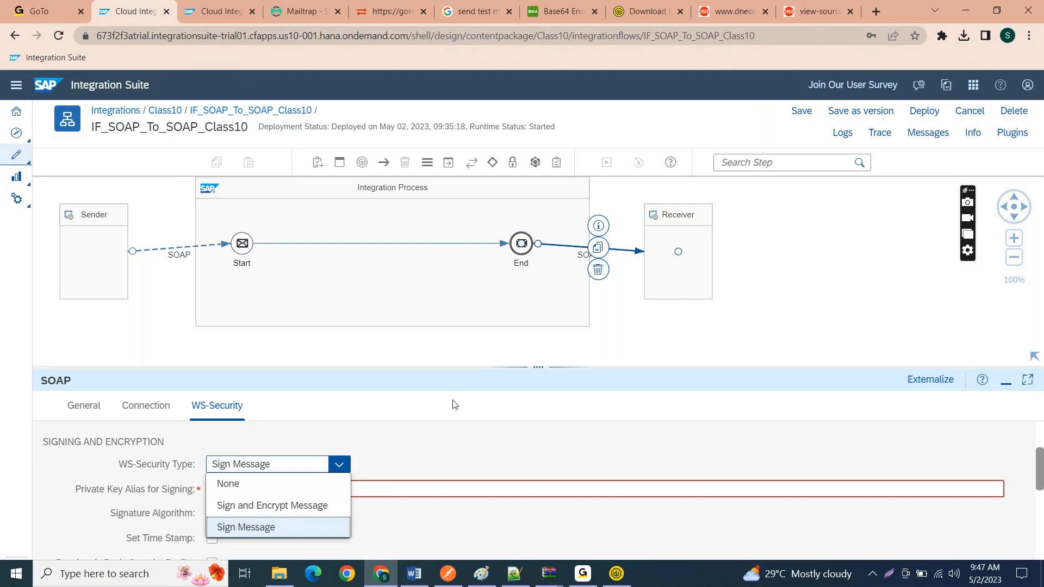
{"action": "left_click", "coordinate": [459, 442]}
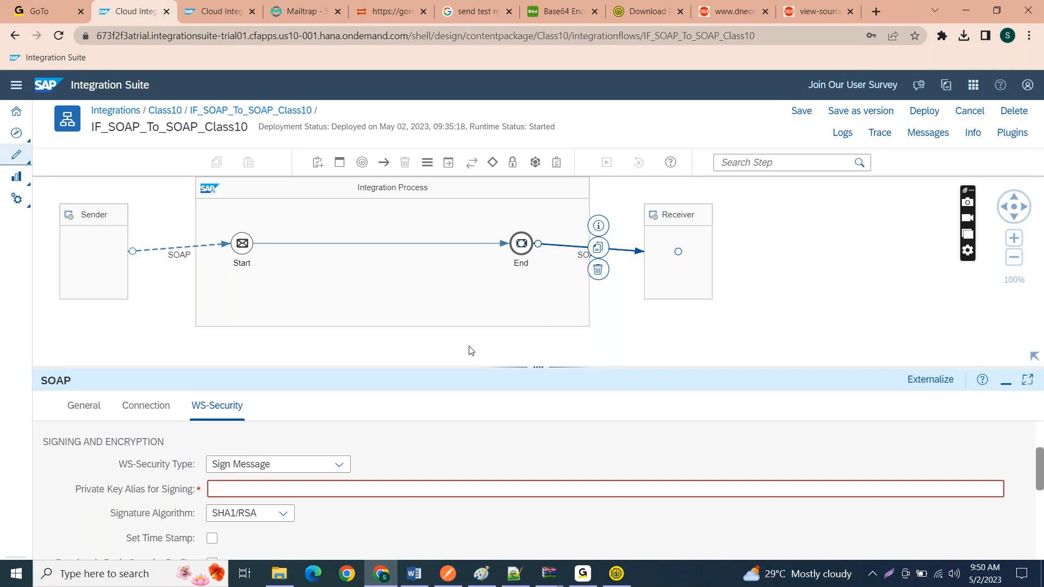
Step: Switch to SoapUI and show the properties of the Add and Divide operations under CalculatorSoap
{"action": "key", "text": "alt+Tab"}
{"action": "key", "text": "alt+Tab"}
{"action": "key", "text": "alt+Tab"}
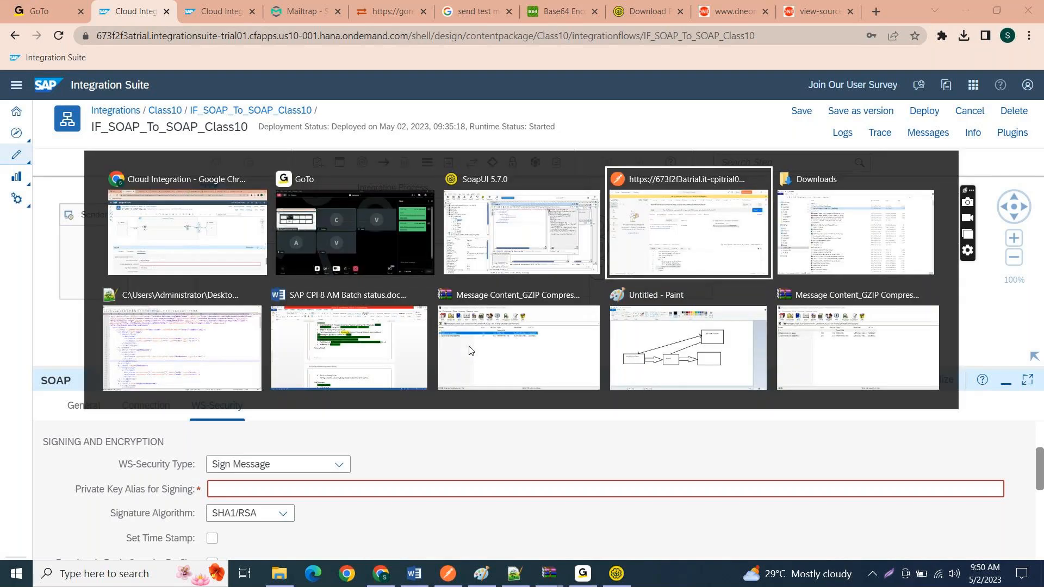
{"action": "key", "text": "alt+shift+Tab"}
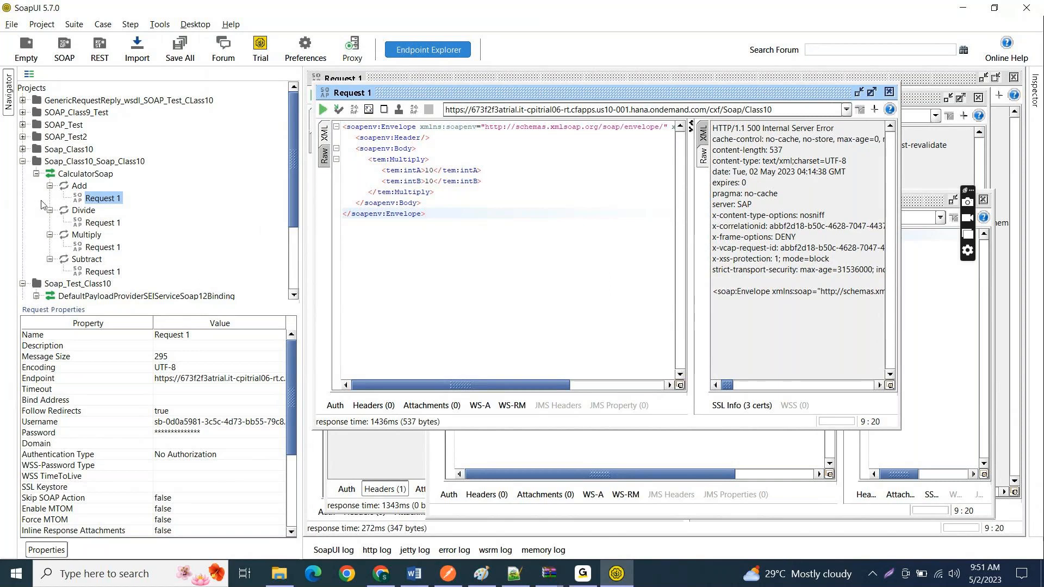
{"action": "left_click", "coordinate": [79, 186]}
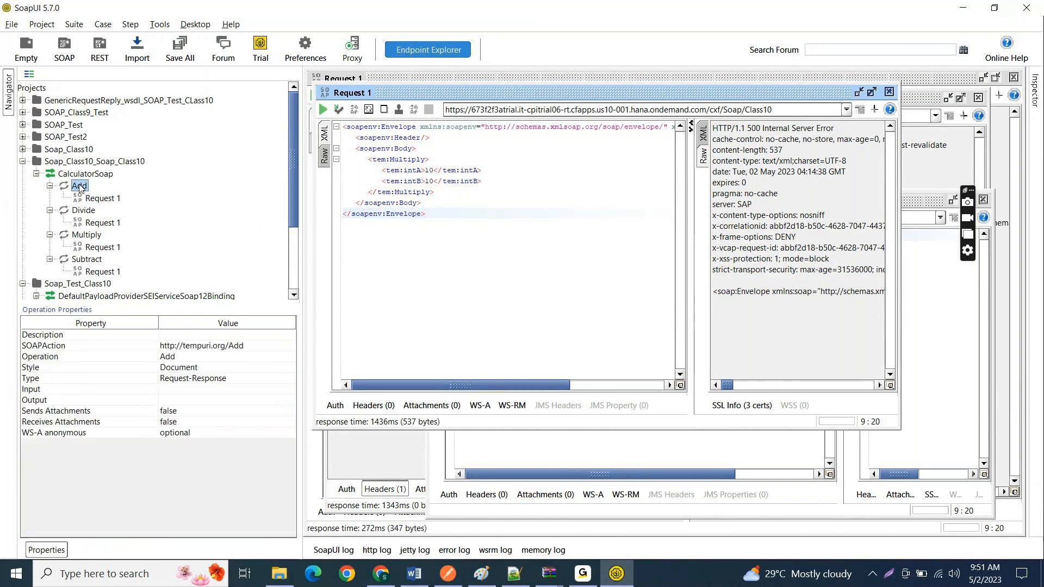
{"action": "left_click", "coordinate": [90, 213]}
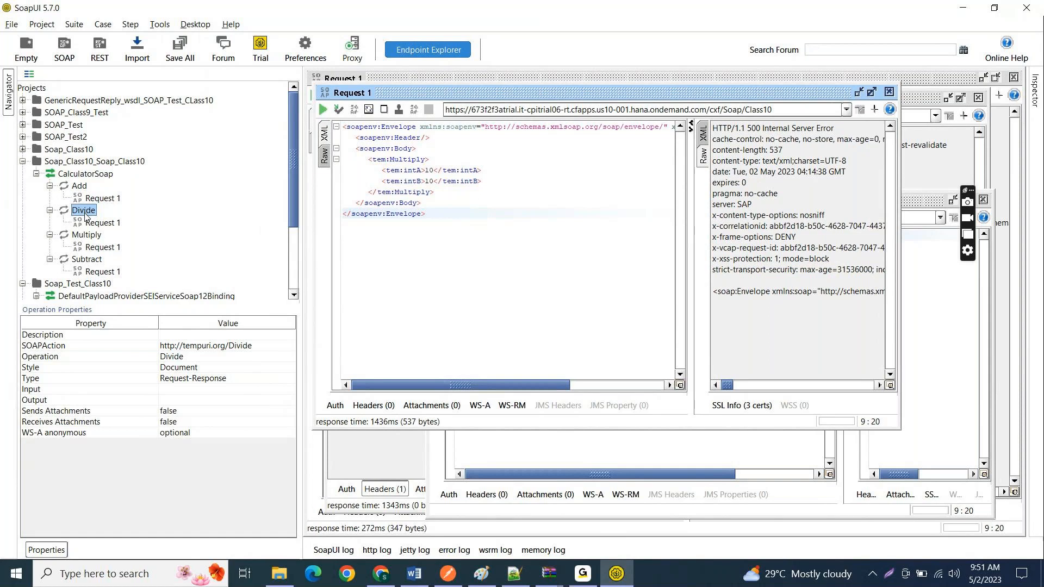
Step: Switch to Integration Suite in Chrome and check the receiver SOAP channel's connection settings against the operations in SoapUI
{"action": "key", "text": "alt+Tab"}
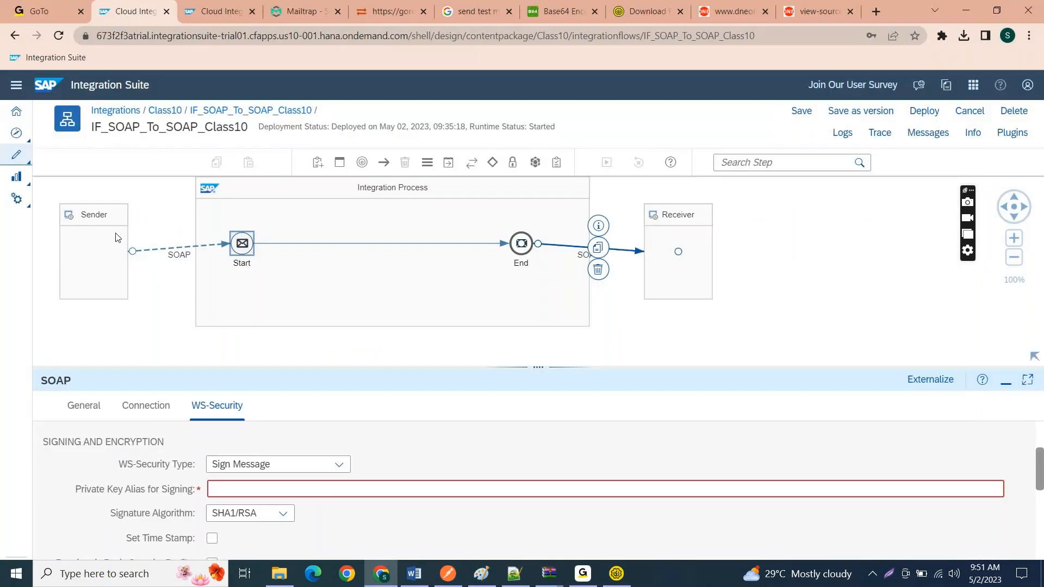
{"action": "left_click", "coordinate": [173, 407]}
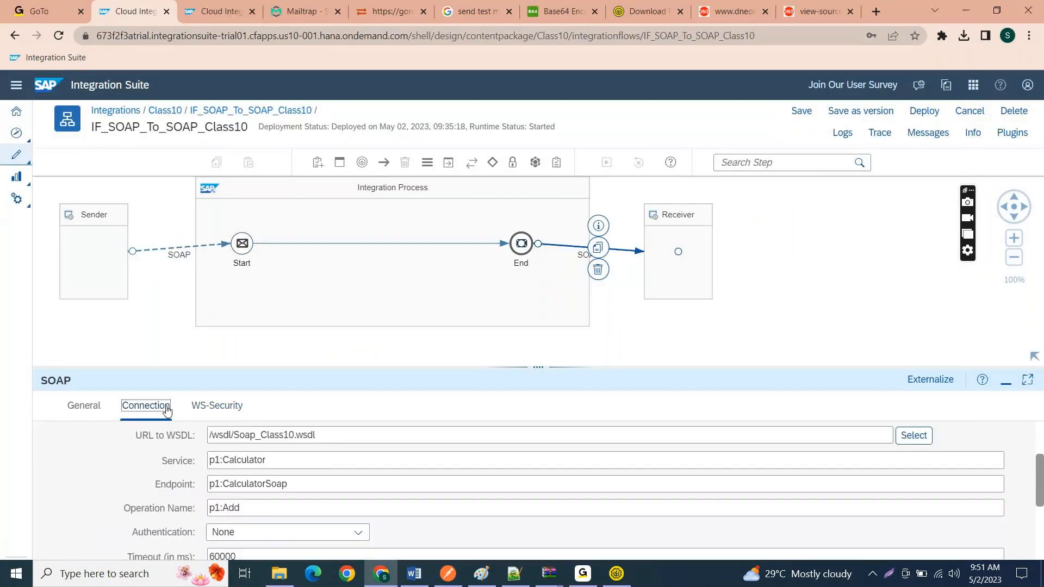
{"action": "key", "text": "alt+Tab"}
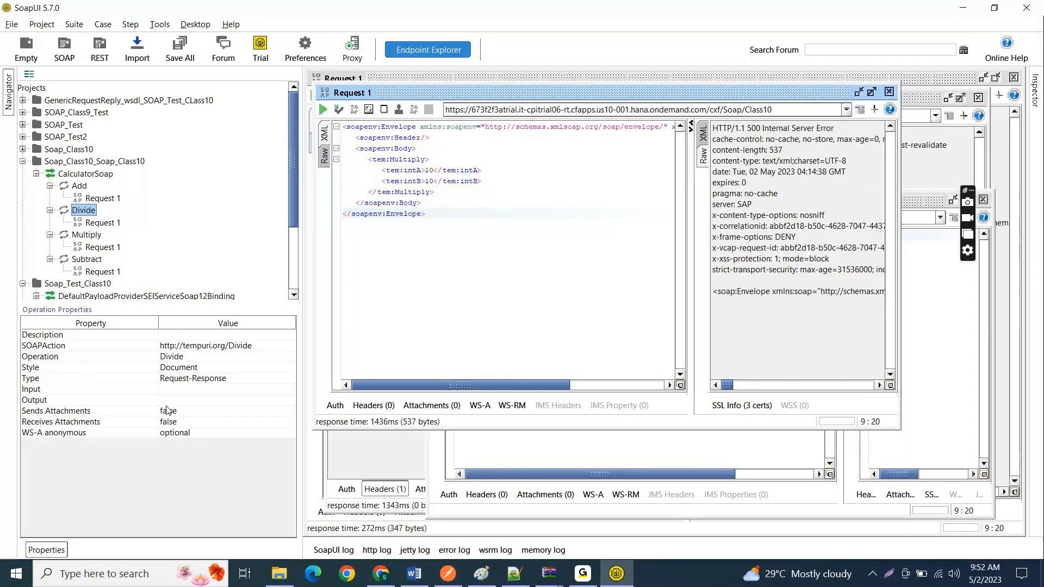
{"action": "key", "text": "alt+Tab"}
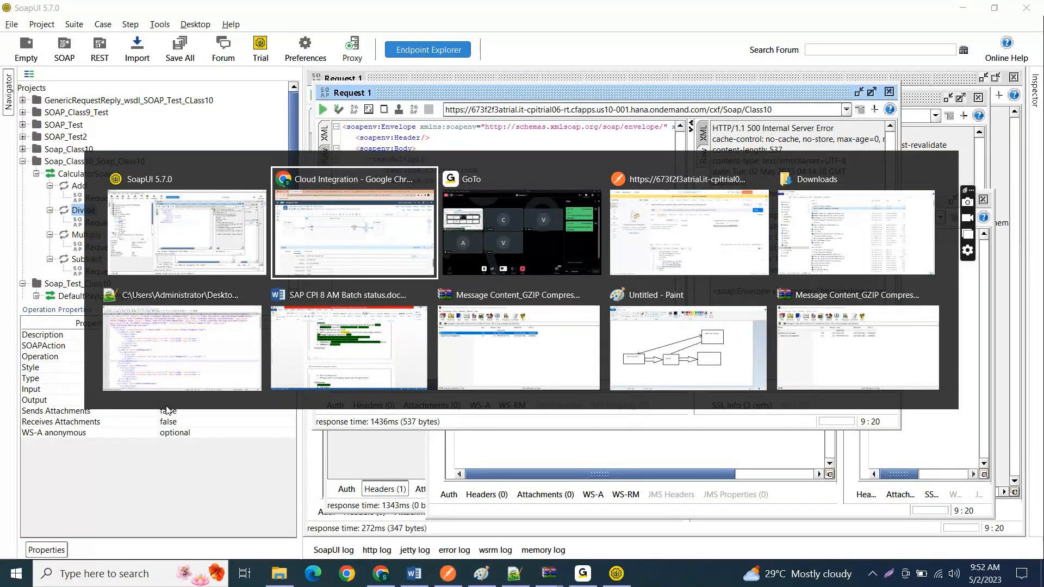
{"action": "key", "text": "alt+Tab"}
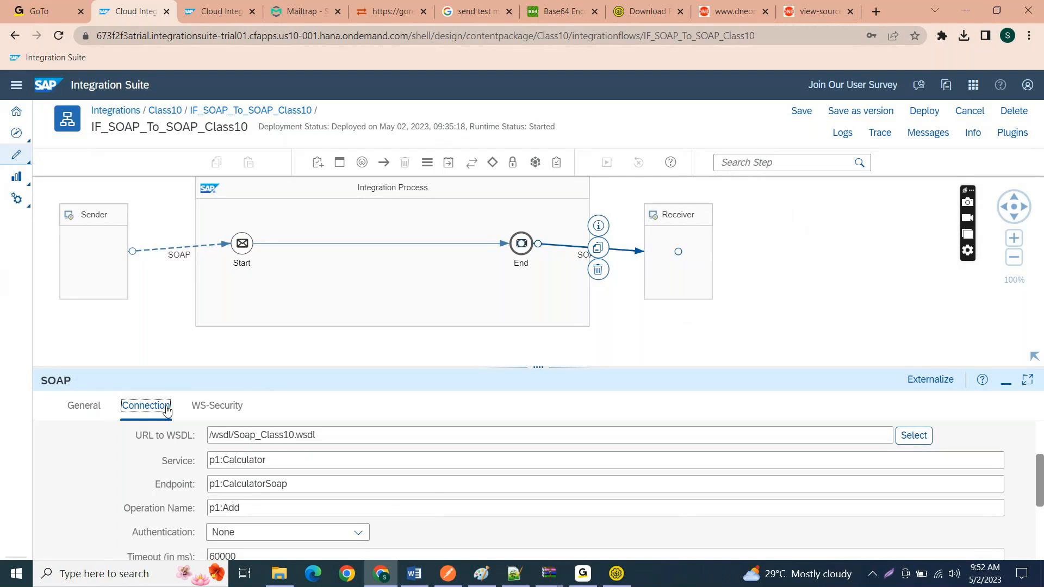
{"action": "key", "text": "alt+Tab"}
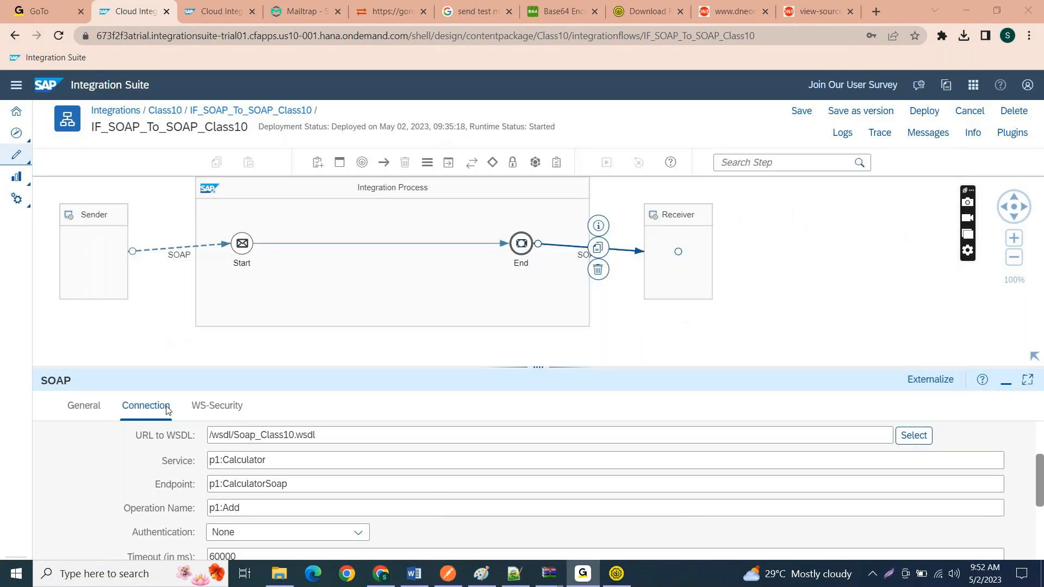